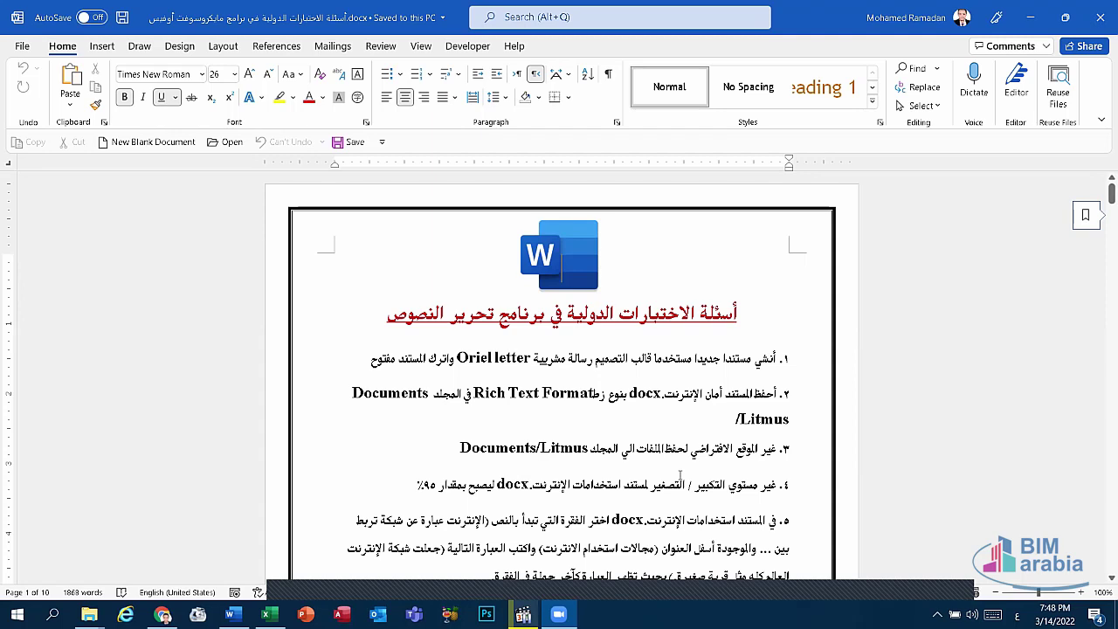
- Delete the stray letter after 'Format' in question 2, restoring the word's own letters with Undo
{"action": "left_click", "coordinate": [595, 398]}
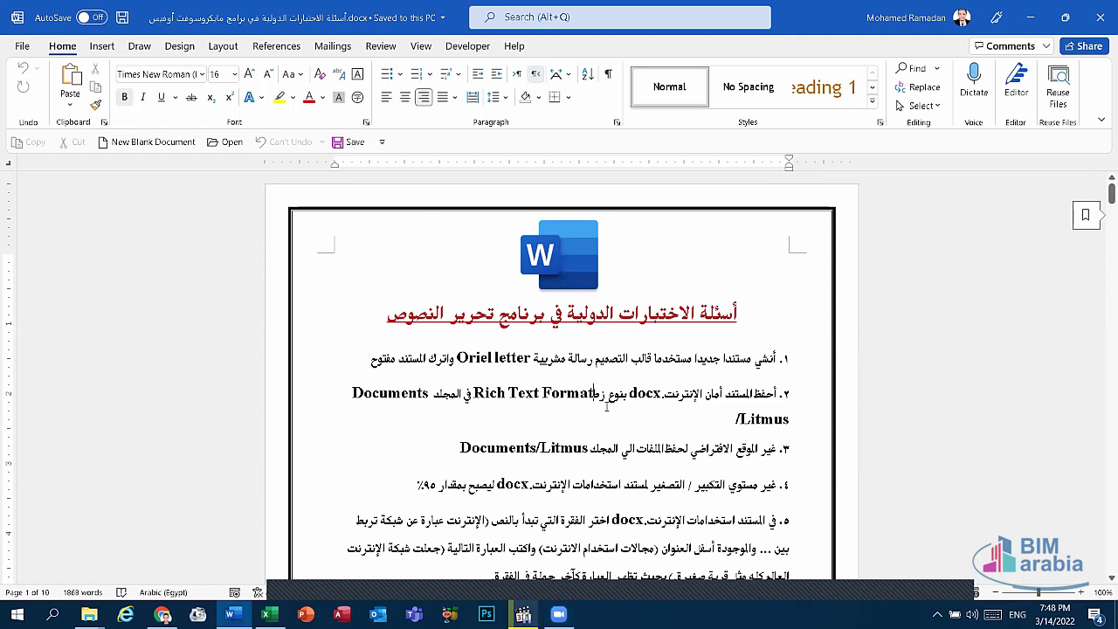
{"action": "key", "text": "alt+shift"}
{"action": "key", "text": "BackSpace"}
{"action": "key", "text": "BackSpace"}
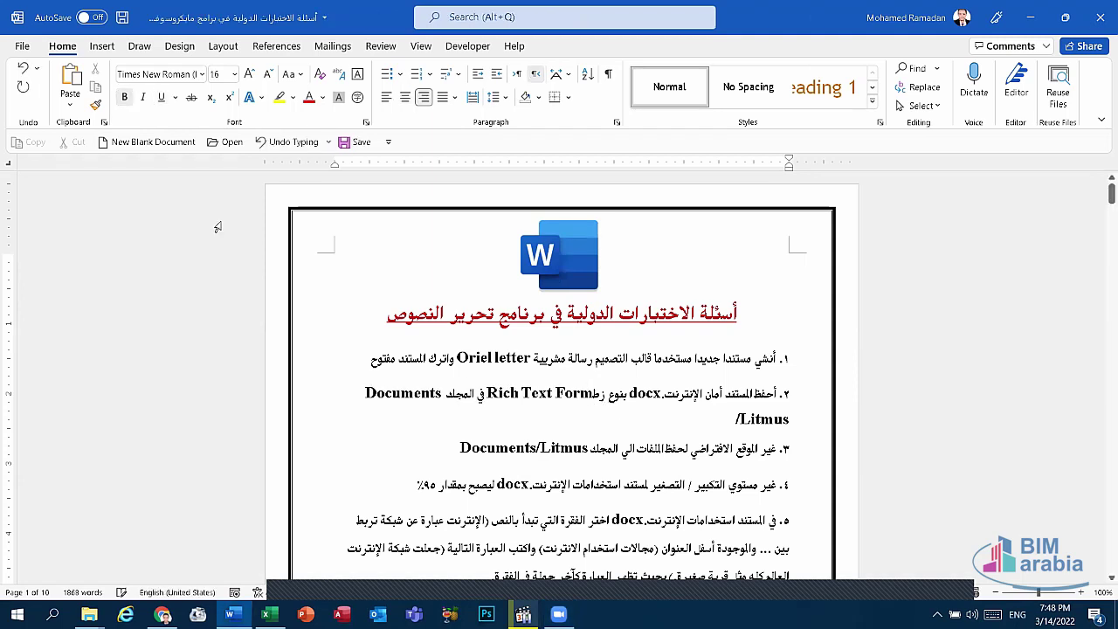
{"action": "left_click", "coordinate": [299, 145]}
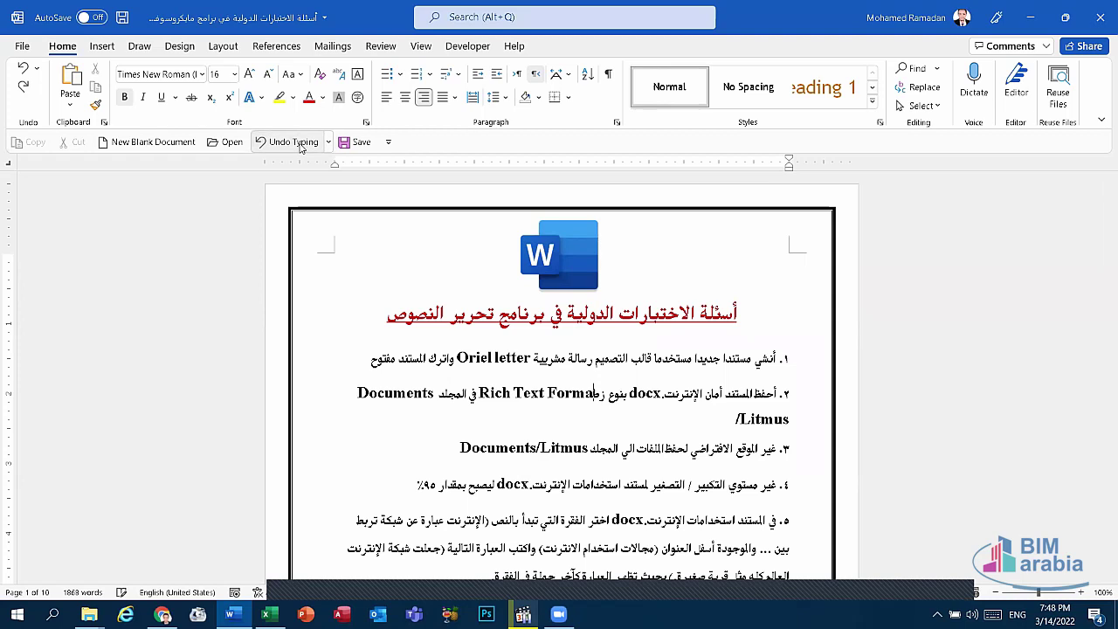
{"action": "left_click", "coordinate": [300, 145]}
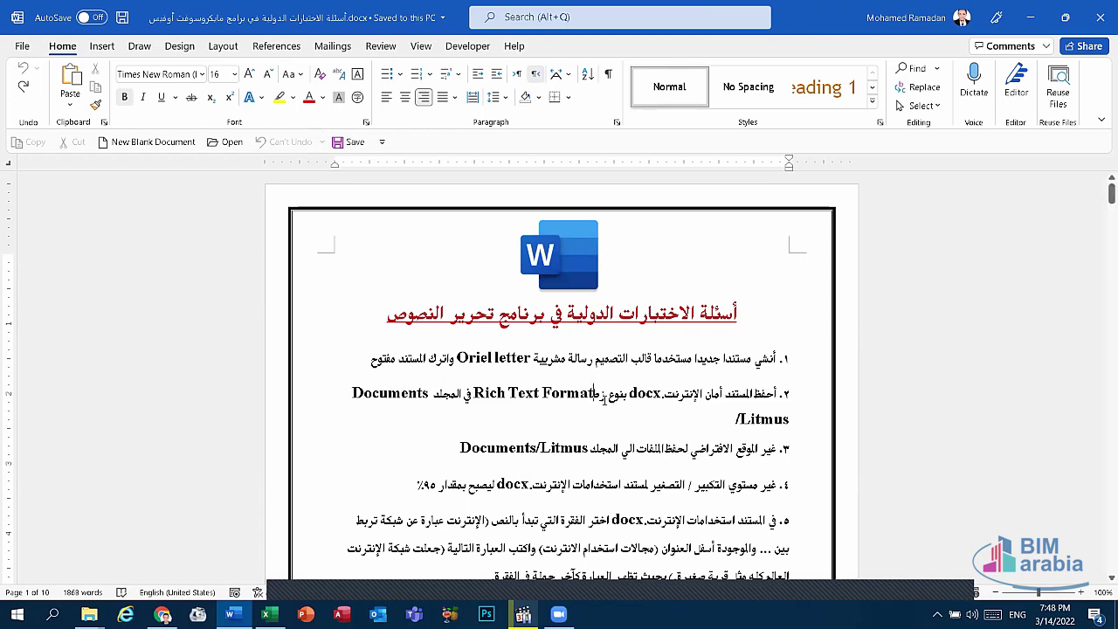
{"action": "left_click_drag", "start_coordinate": [595, 404], "coordinate": [618, 407]}
{"action": "key", "text": "Delete"}
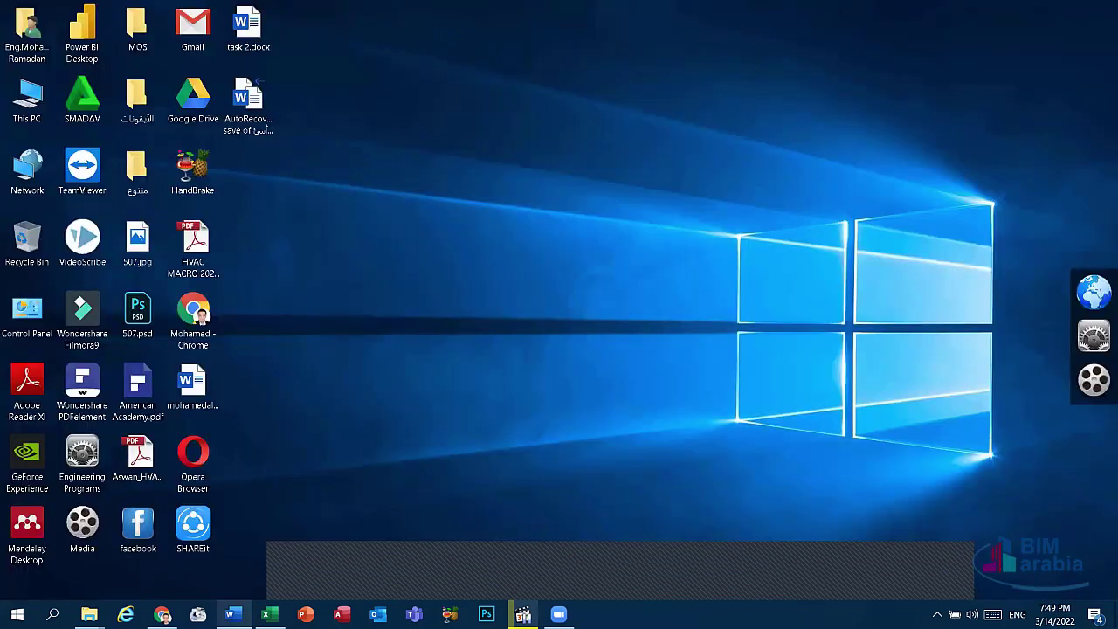
- Close Media Player Classic from the taskbar and restore the Word exam document full screen
{"action": "left_click", "coordinate": [231, 614]}
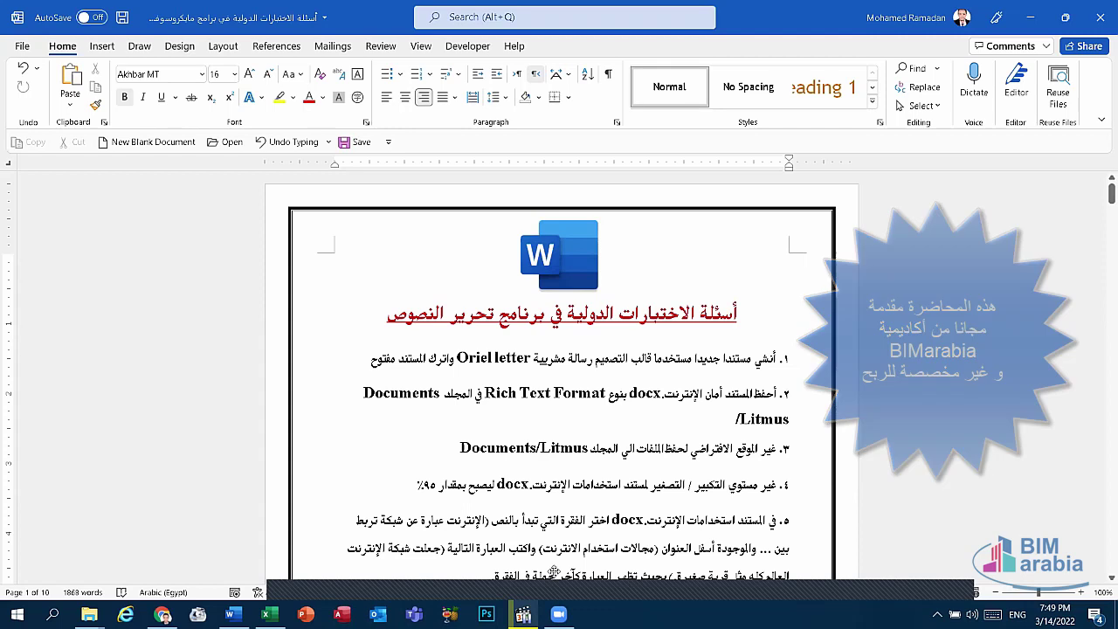
{"action": "right_click", "coordinate": [523, 614]}
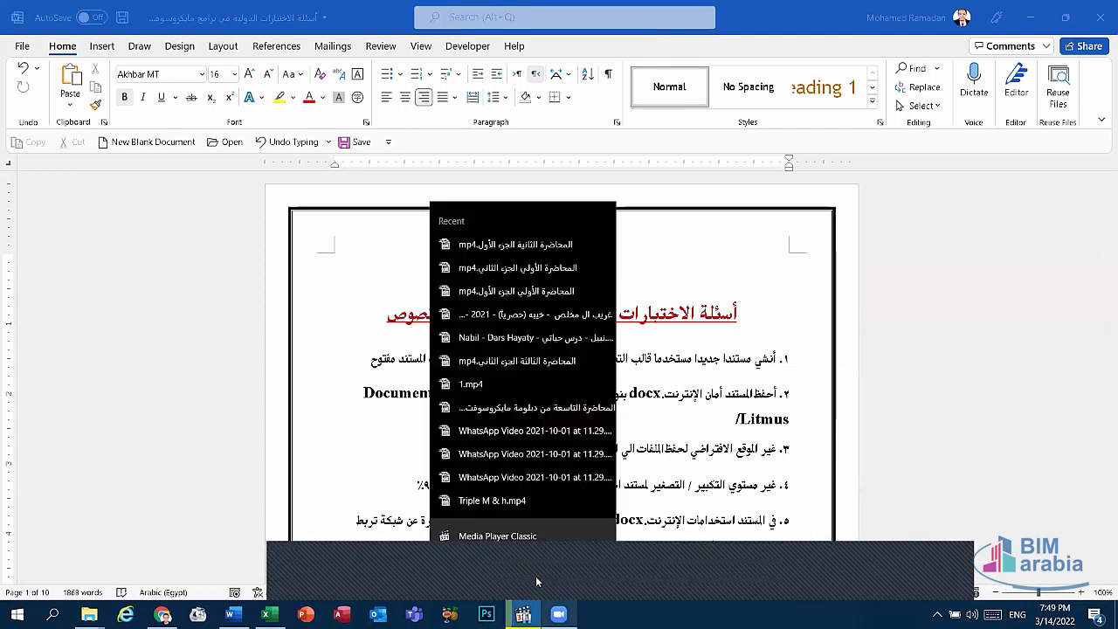
{"action": "left_click", "coordinate": [524, 564]}
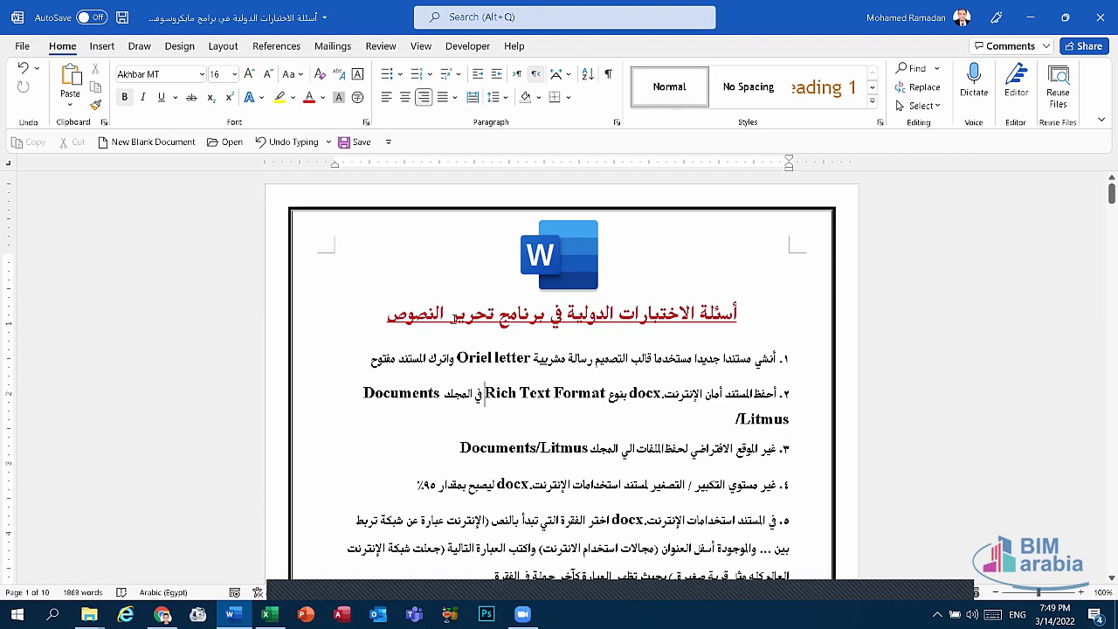
{"action": "left_click", "coordinate": [444, 313]}
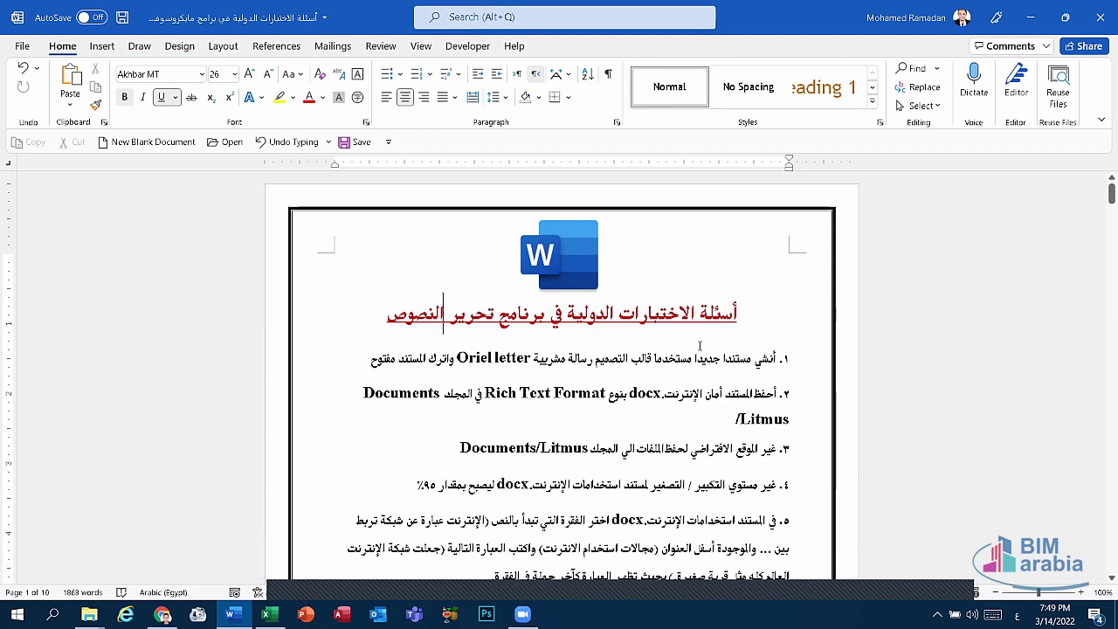
{"action": "right_click", "coordinate": [480, 134]}
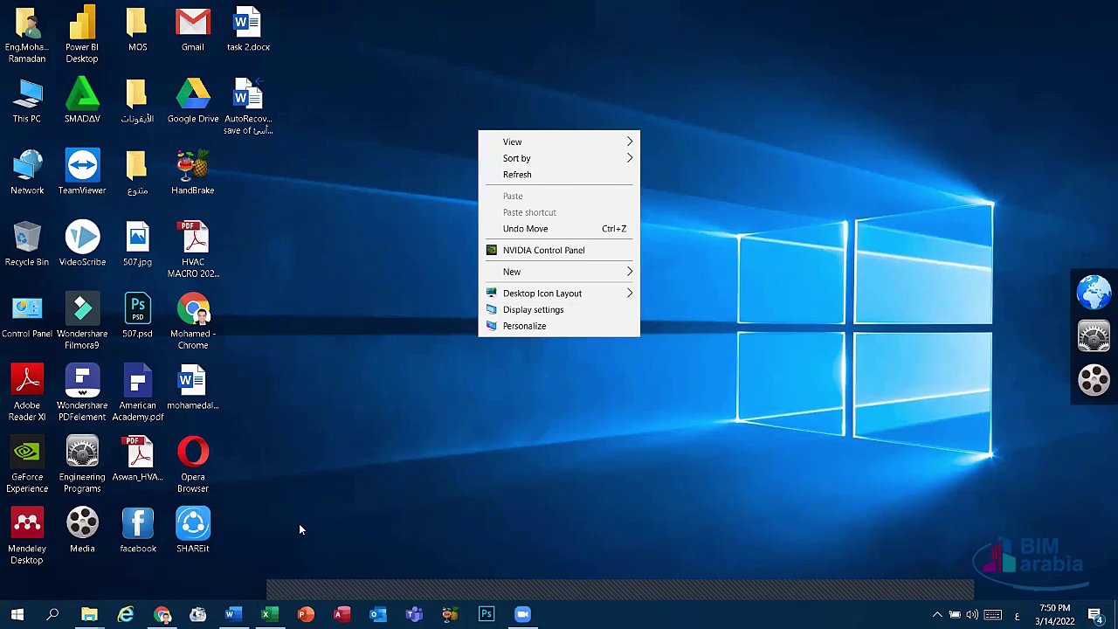
{"action": "left_click", "coordinate": [230, 615]}
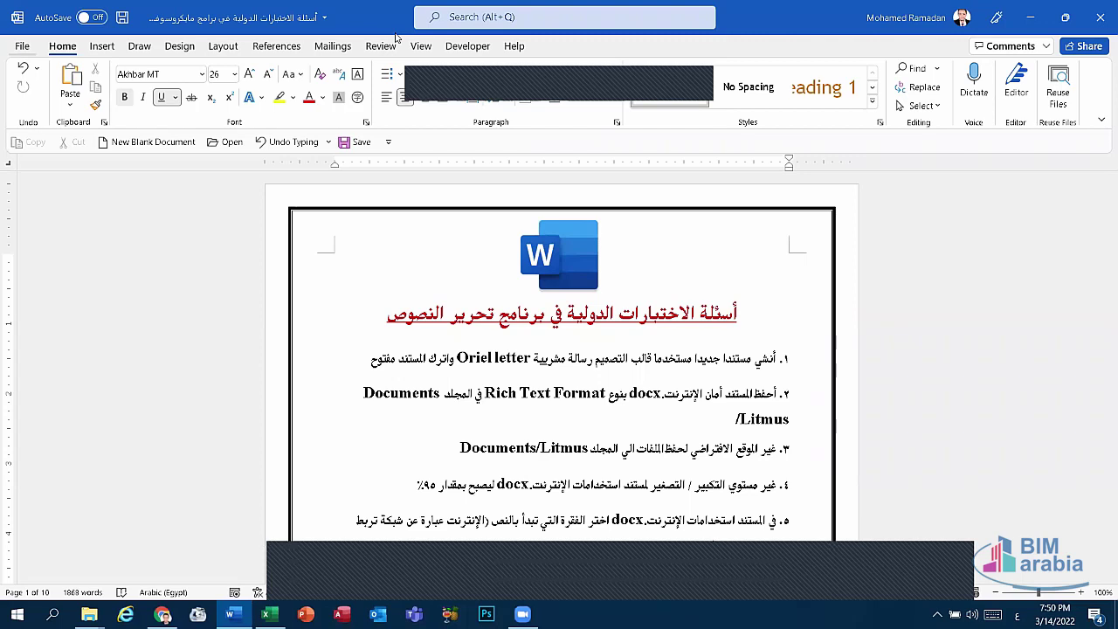
{"action": "left_click", "coordinate": [25, 46]}
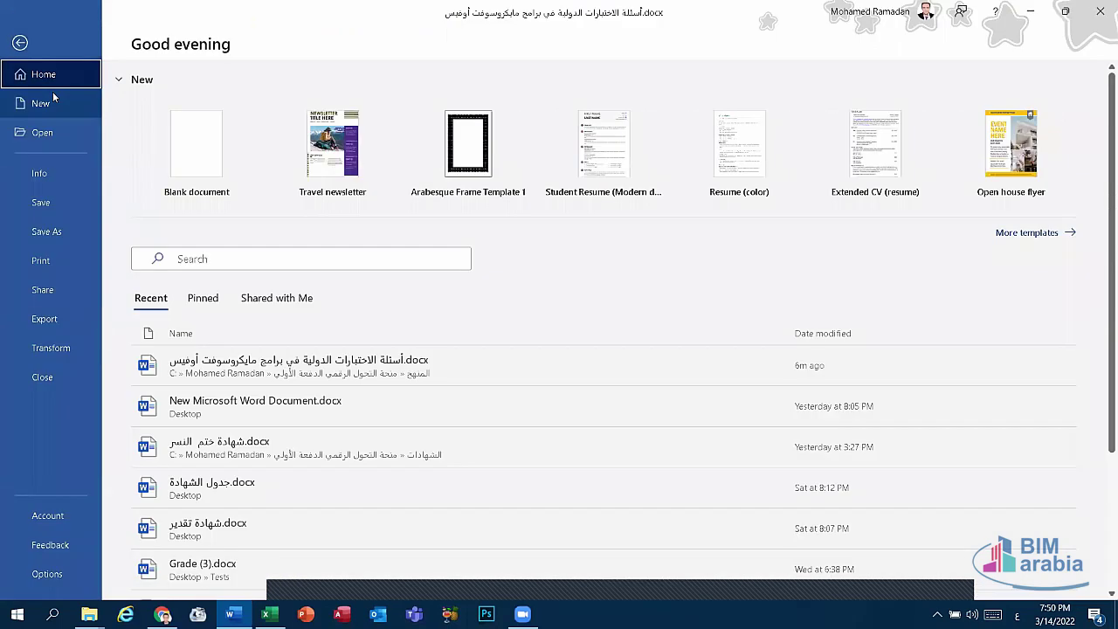
{"action": "left_click", "coordinate": [54, 100]}
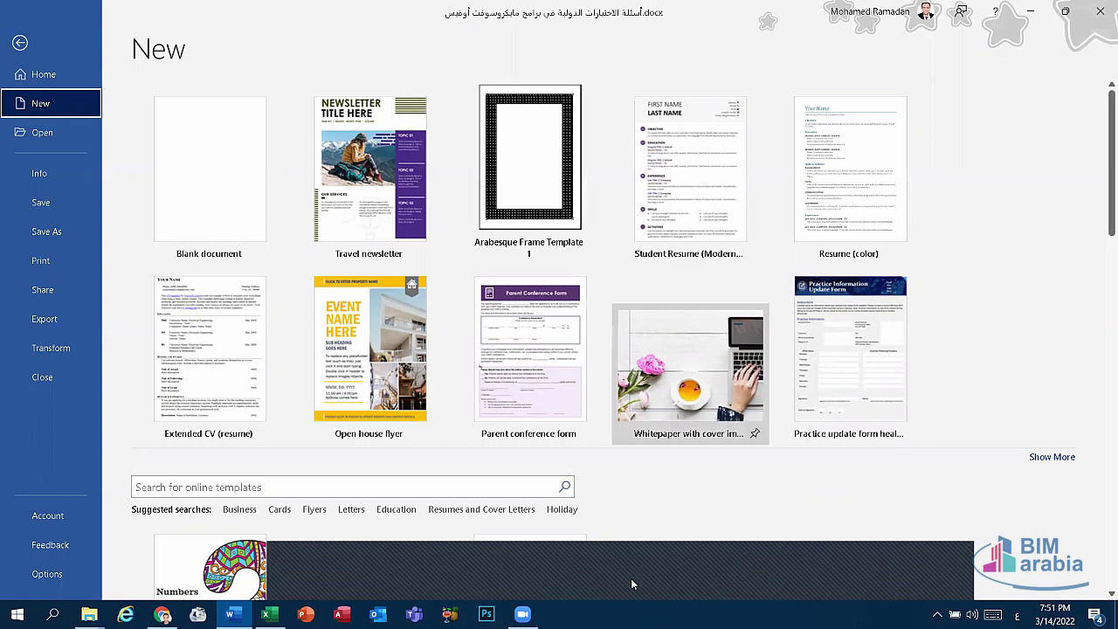
{"action": "scroll", "coordinate": [631, 584], "scroll_direction": "down", "scroll_amount": 5}
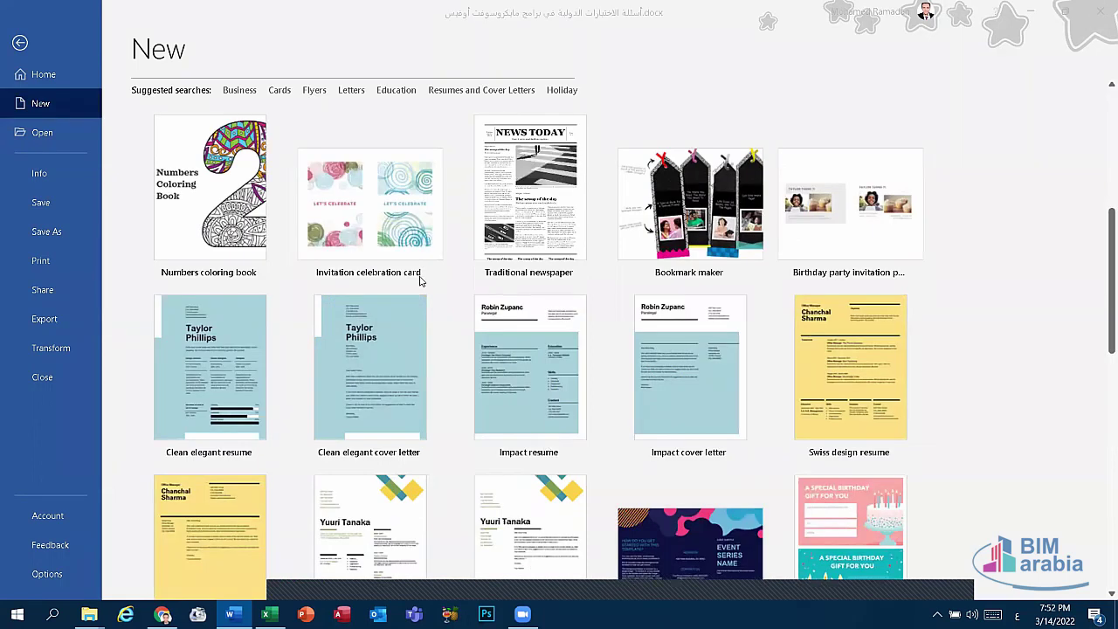
{"action": "scroll", "coordinate": [464, 460], "scroll_direction": "down", "scroll_amount": 3}
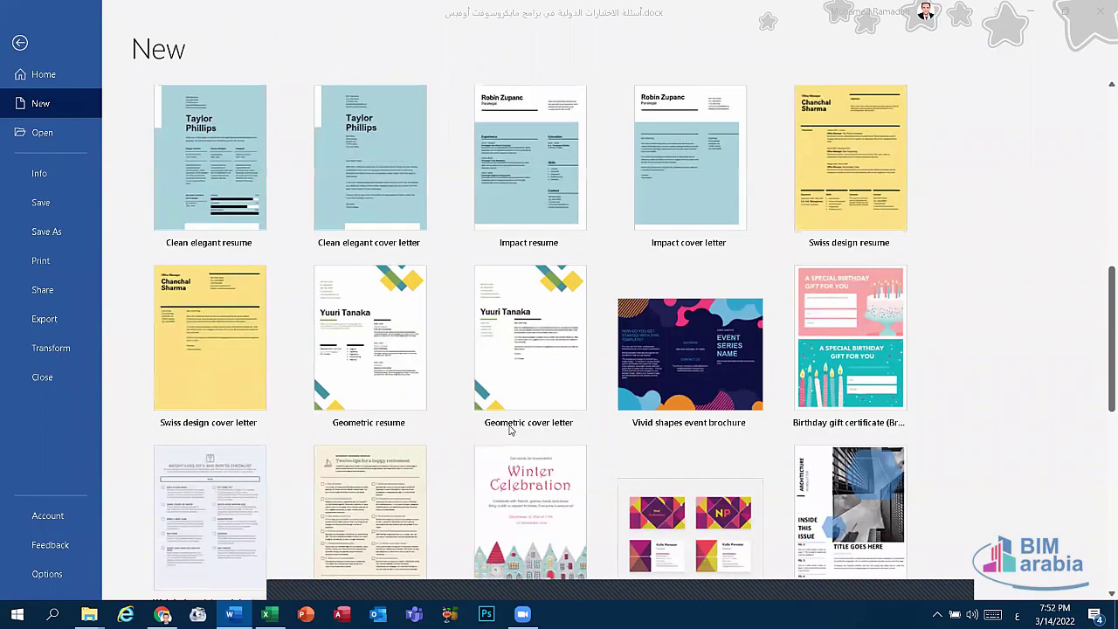
{"action": "scroll", "coordinate": [511, 428], "scroll_direction": "down", "scroll_amount": 2}
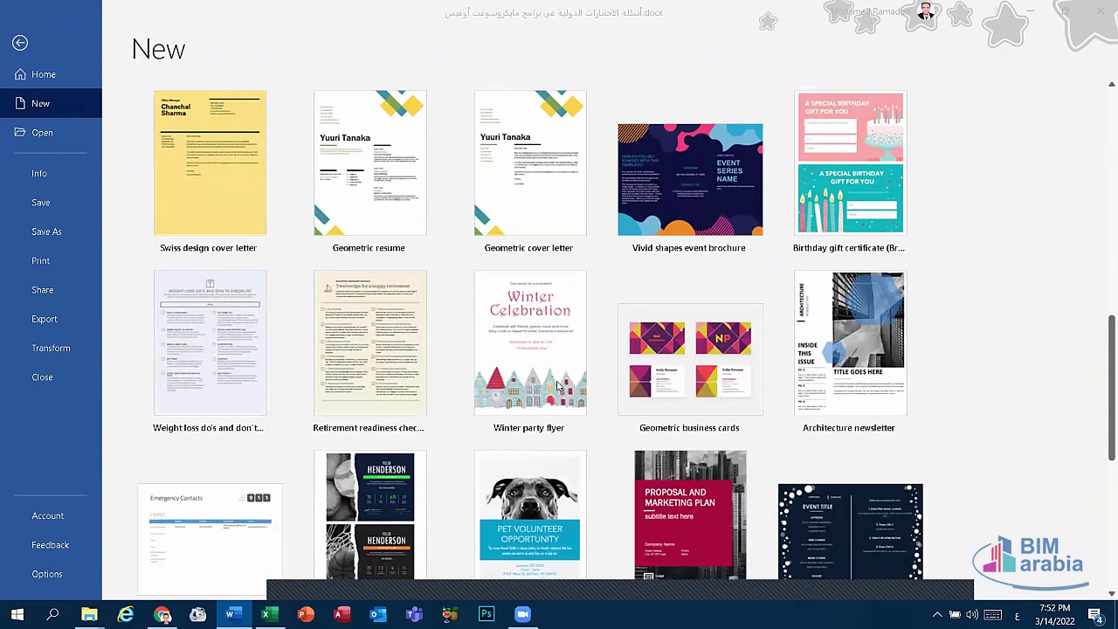
{"action": "scroll", "coordinate": [560, 385], "scroll_direction": "up", "scroll_amount": 2}
{"action": "left_click", "coordinate": [37, 98]}
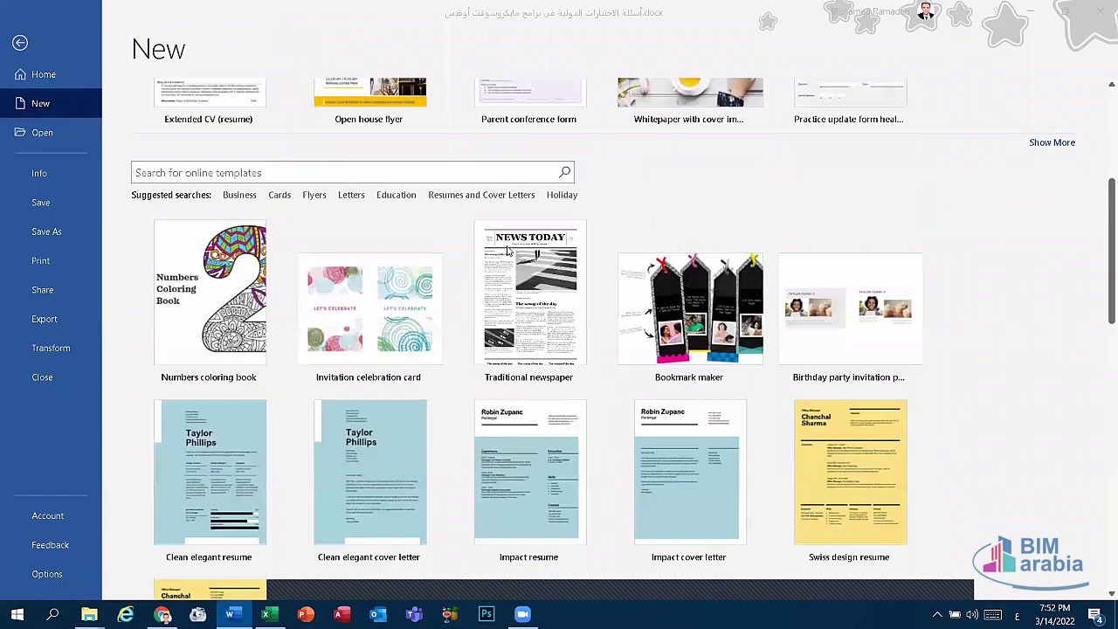
{"action": "left_click", "coordinate": [19, 42]}
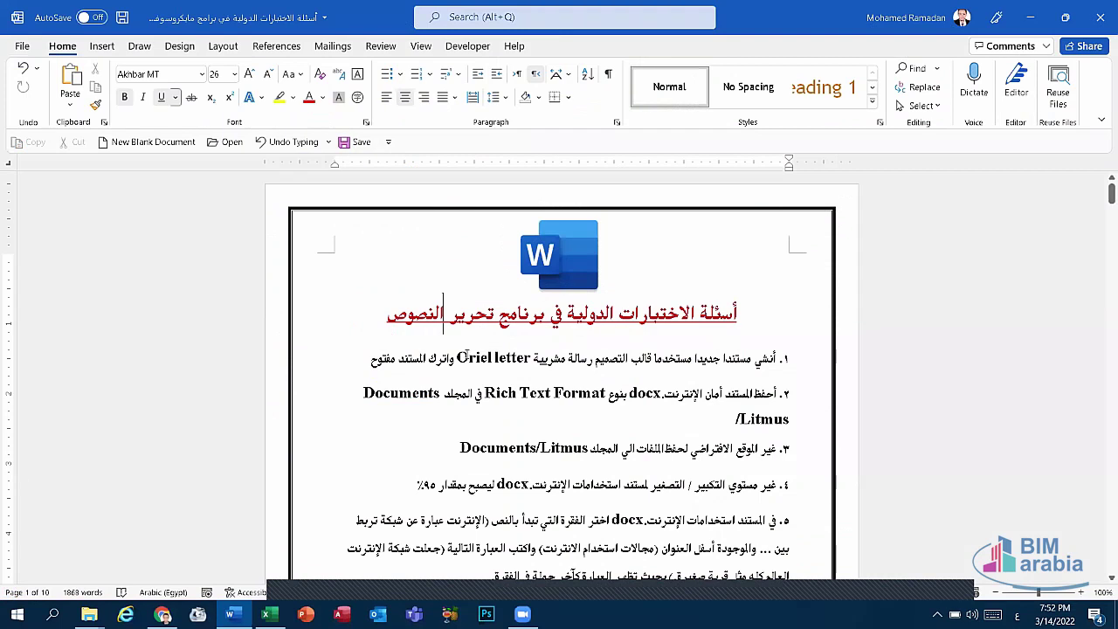
{"action": "left_click", "coordinate": [22, 48]}
{"action": "left_click", "coordinate": [49, 107]}
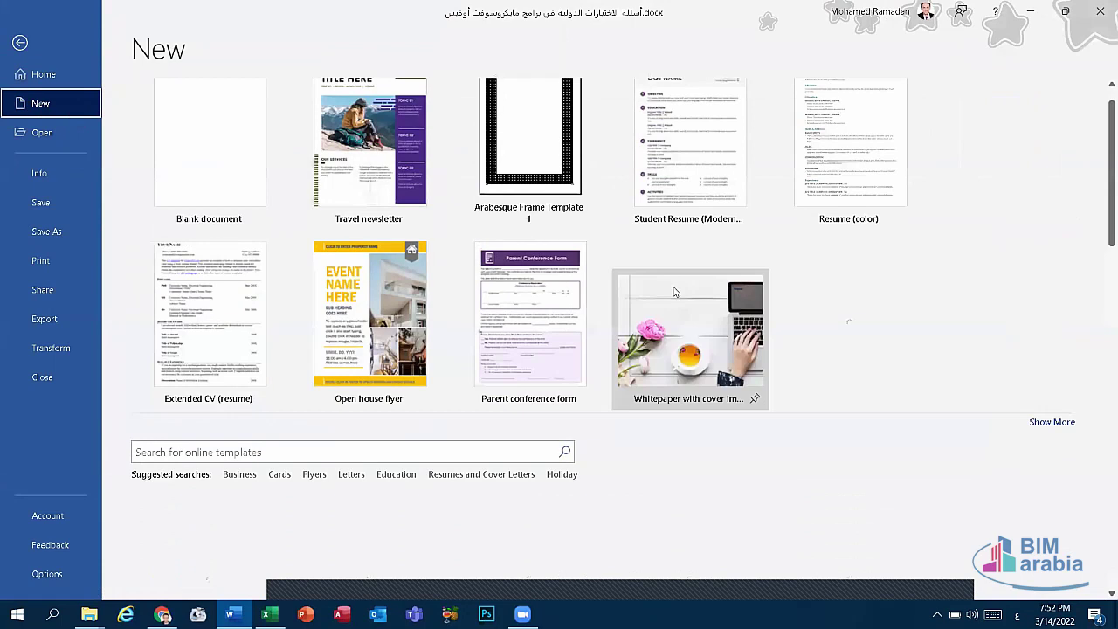
{"action": "scroll", "coordinate": [817, 347], "scroll_direction": "down", "scroll_amount": 2}
{"action": "scroll", "coordinate": [816, 347], "scroll_direction": "down", "scroll_amount": 3}
{"action": "scroll", "coordinate": [817, 346], "scroll_direction": "down", "scroll_amount": 1}
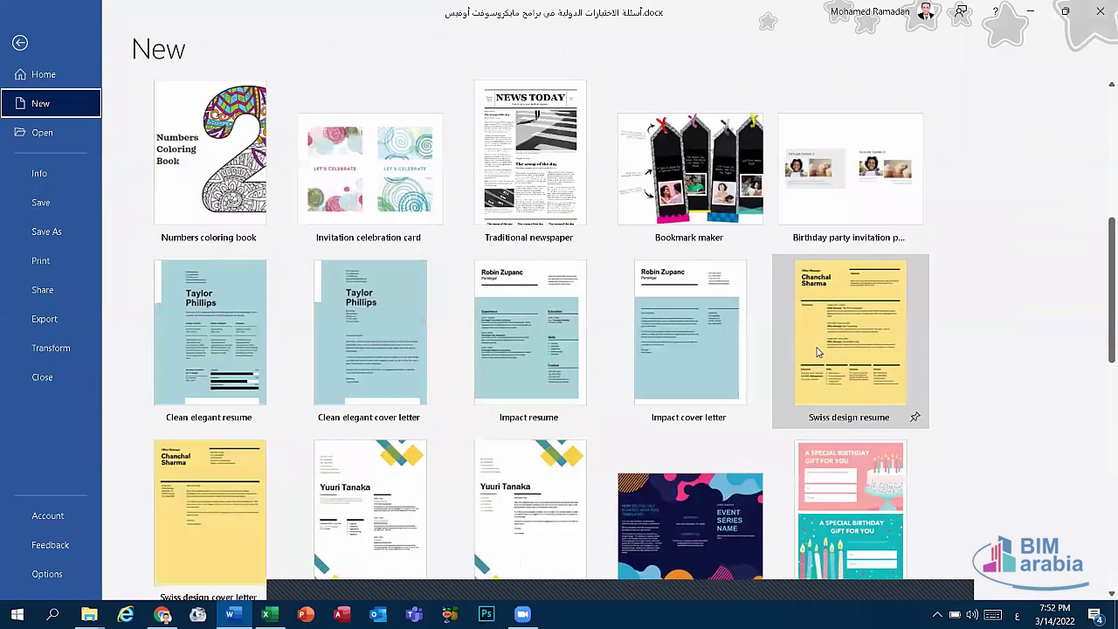
{"action": "scroll", "coordinate": [389, 445], "scroll_direction": "down", "scroll_amount": 4}
{"action": "scroll", "coordinate": [389, 446], "scroll_direction": "down", "scroll_amount": 4}
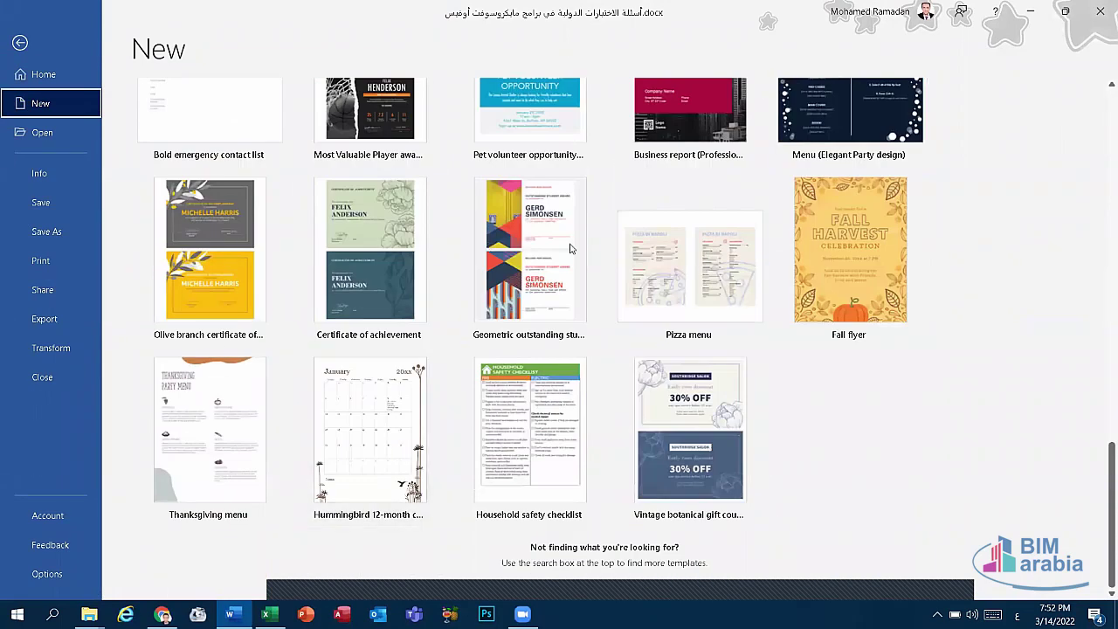
{"action": "scroll", "coordinate": [586, 236], "scroll_direction": "up", "scroll_amount": 2}
{"action": "scroll", "coordinate": [565, 245], "scroll_direction": "up", "scroll_amount": 3}
{"action": "scroll", "coordinate": [469, 251], "scroll_direction": "up", "scroll_amount": 2}
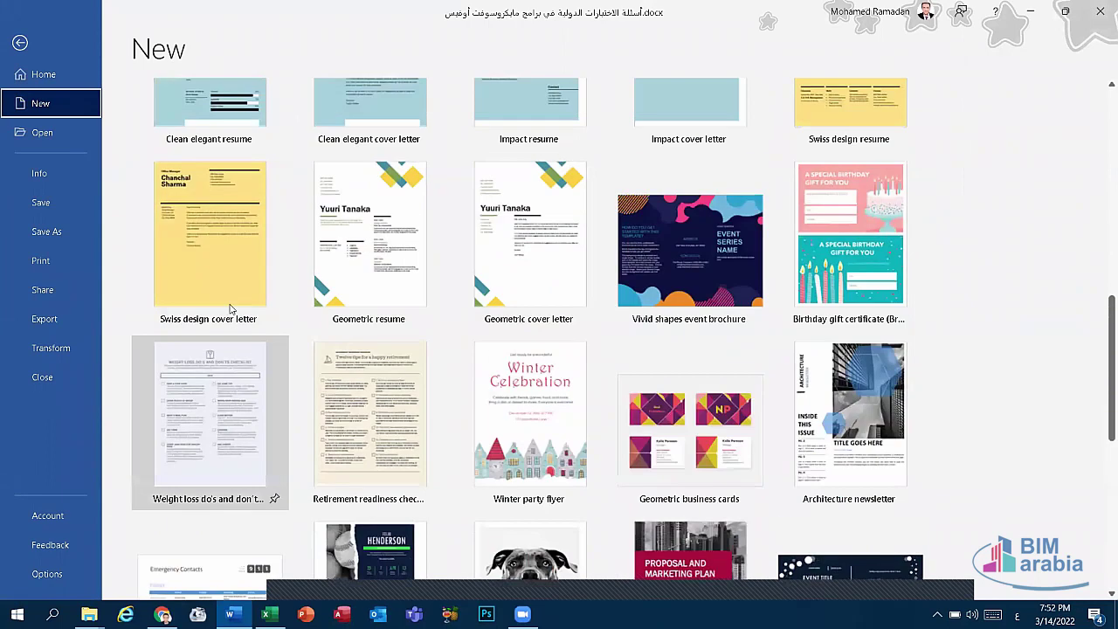
{"action": "left_click", "coordinate": [32, 41]}
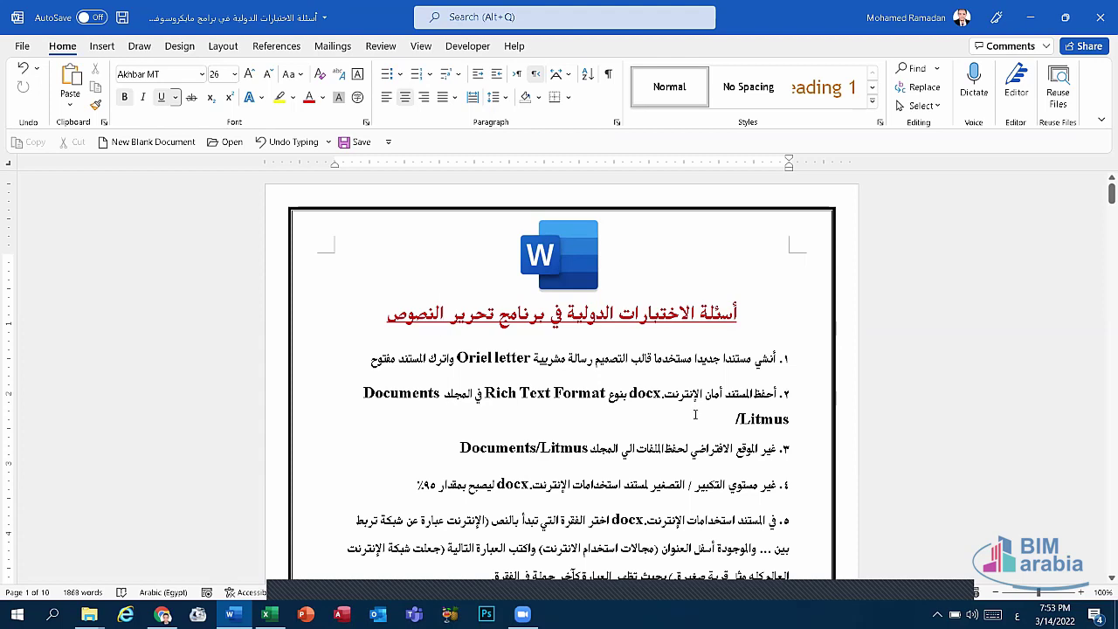
- Start saving the document as Rich Text Format via File > Save As > Browse
{"action": "left_click", "coordinate": [23, 48]}
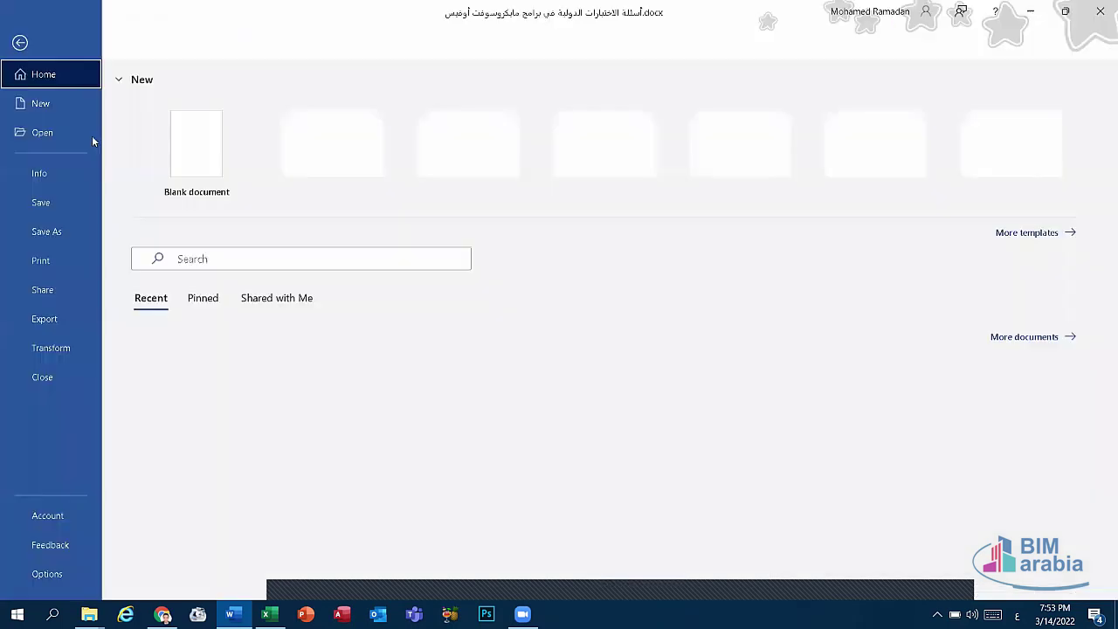
{"action": "left_click", "coordinate": [67, 235]}
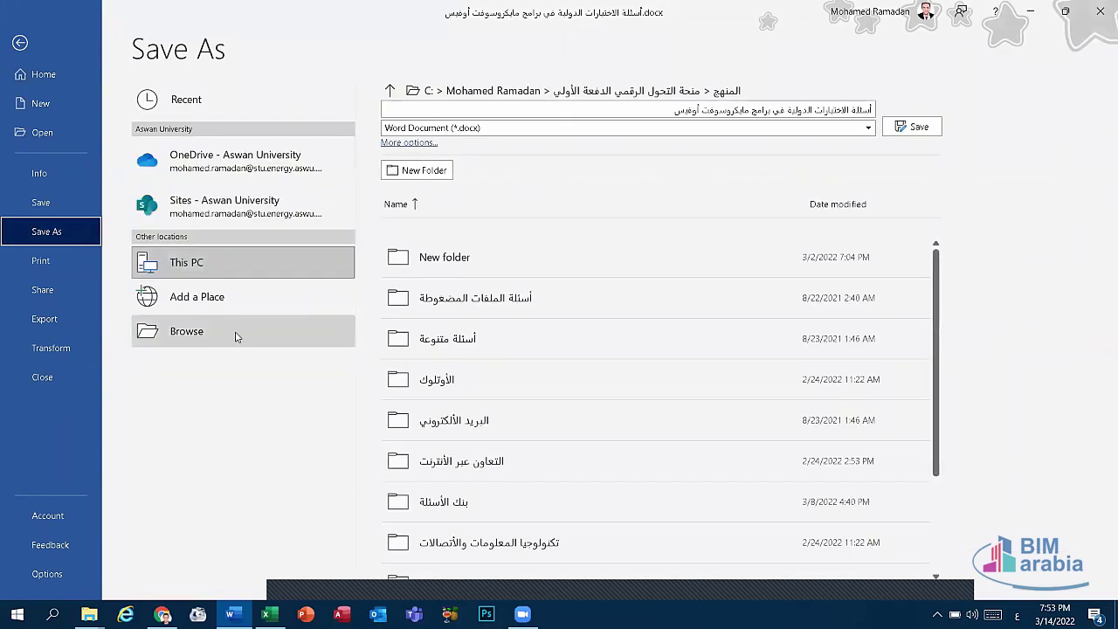
{"action": "left_click", "coordinate": [235, 336]}
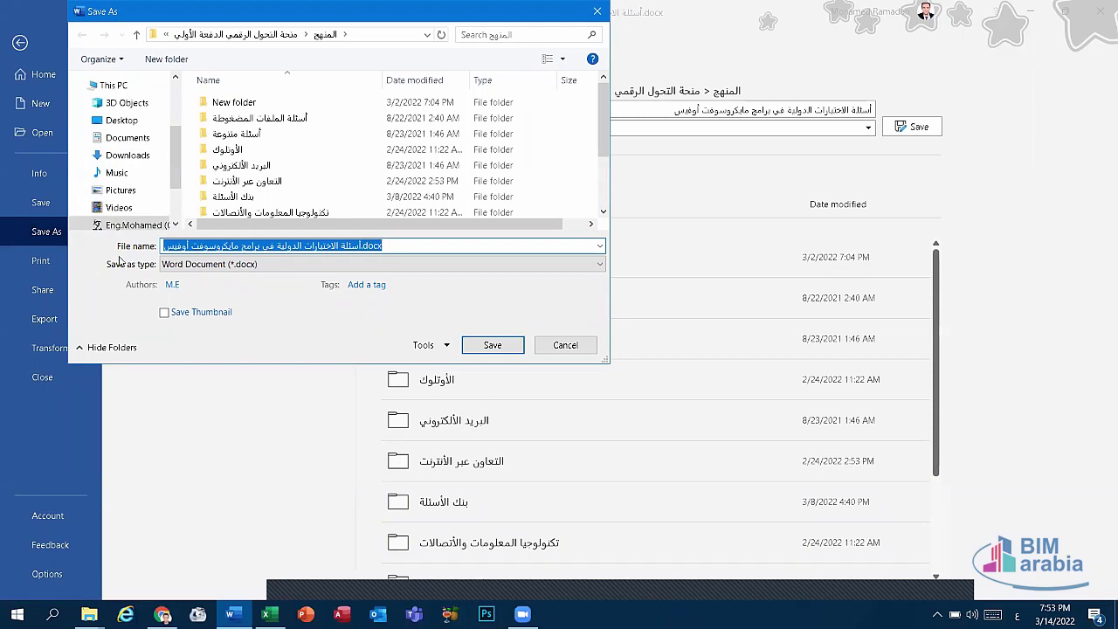
{"action": "left_click", "coordinate": [200, 265]}
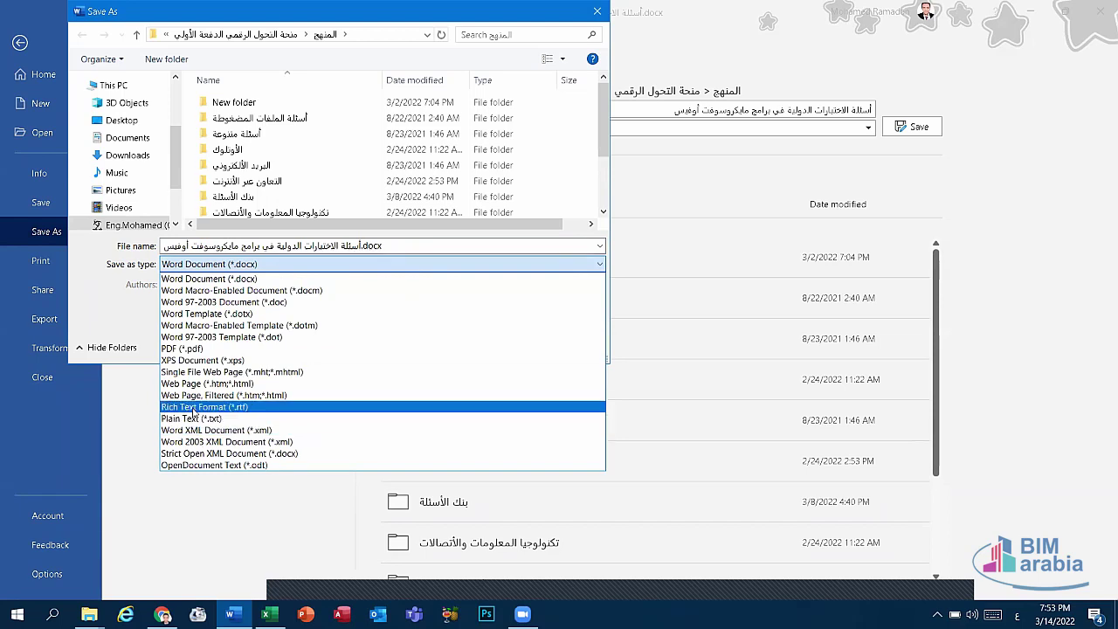
{"action": "left_click", "coordinate": [193, 407]}
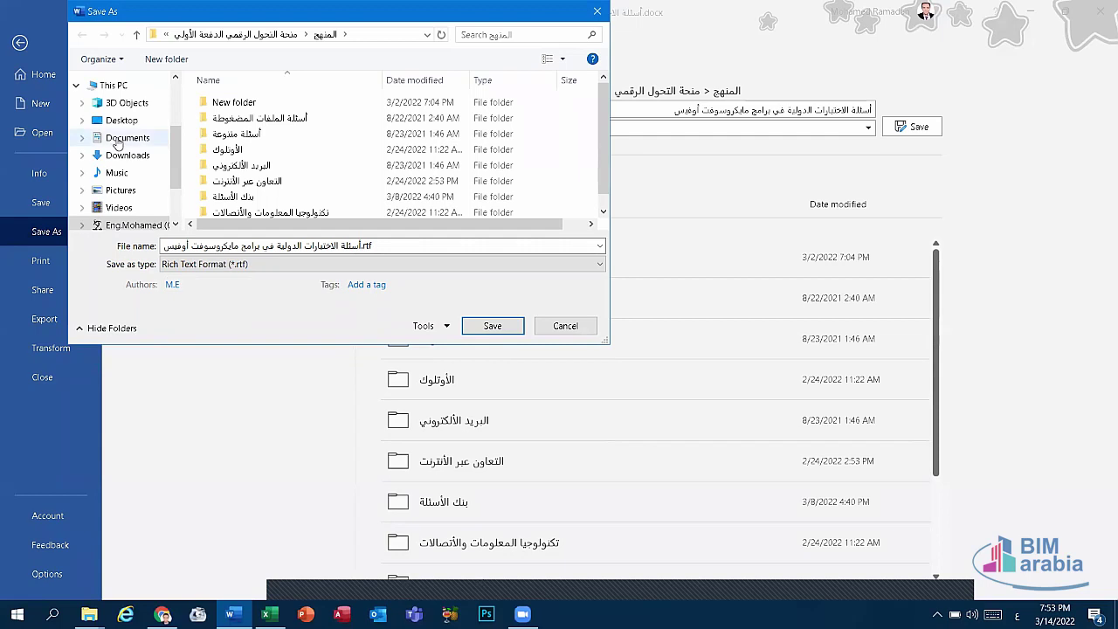
- Navigate to the Wondershare Filmora 9 folder in Documents, then cancel the save
{"action": "left_click", "coordinate": [118, 143]}
{"action": "scroll", "coordinate": [280, 166], "scroll_direction": "down", "scroll_amount": 2}
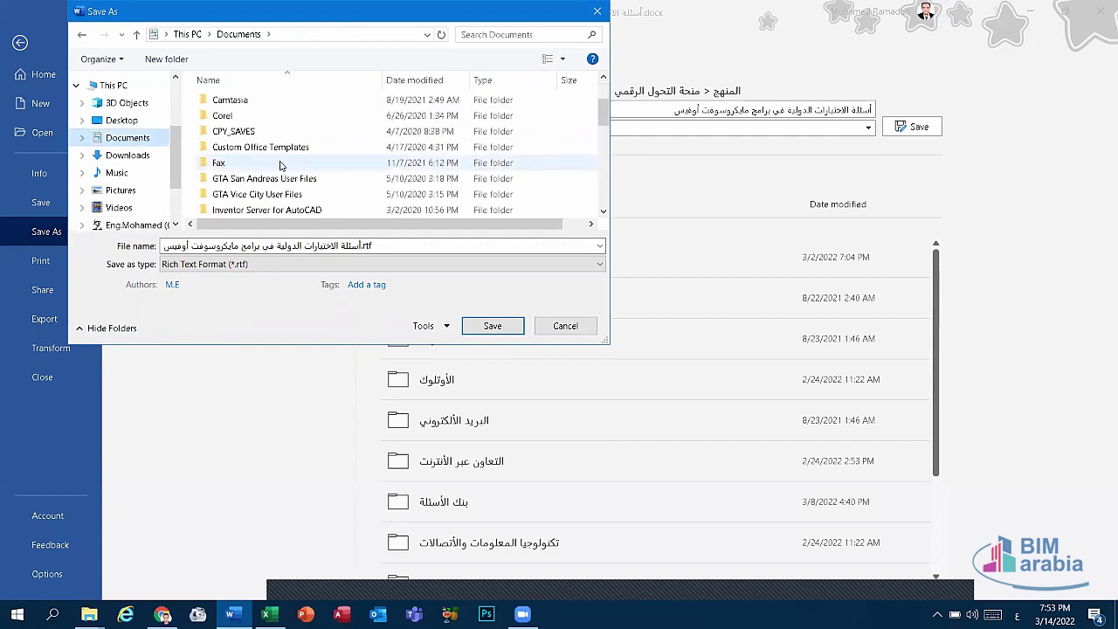
{"action": "scroll", "coordinate": [280, 166], "scroll_direction": "down", "scroll_amount": 2}
{"action": "scroll", "coordinate": [281, 166], "scroll_direction": "down", "scroll_amount": 1}
{"action": "scroll", "coordinate": [280, 166], "scroll_direction": "down", "scroll_amount": 2}
{"action": "scroll", "coordinate": [280, 166], "scroll_direction": "down", "scroll_amount": 1}
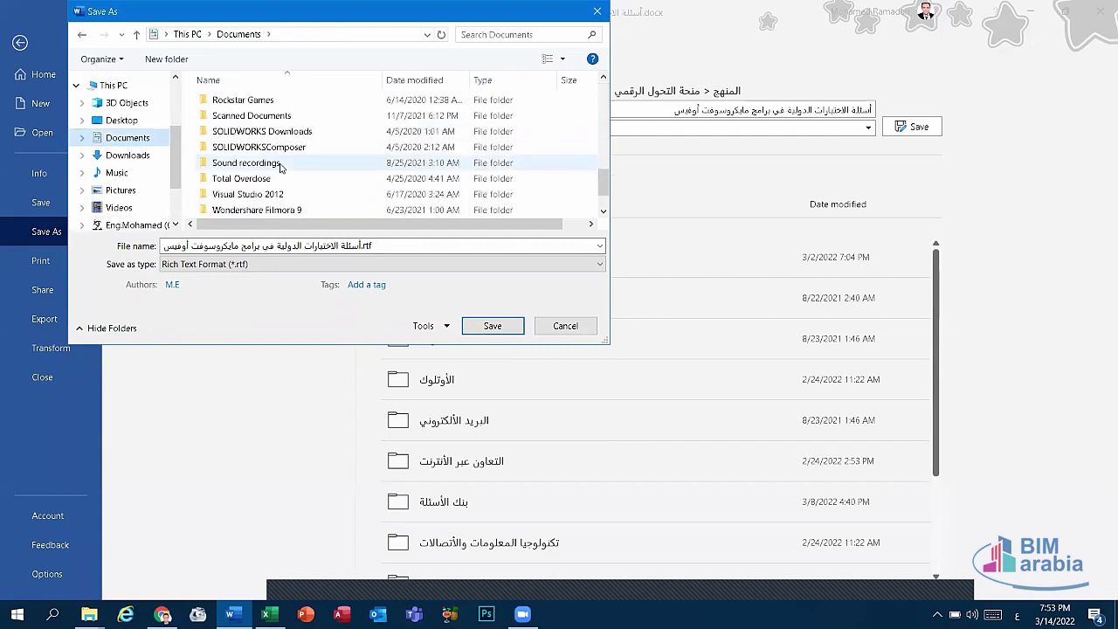
{"action": "scroll", "coordinate": [280, 165], "scroll_direction": "down", "scroll_amount": 1}
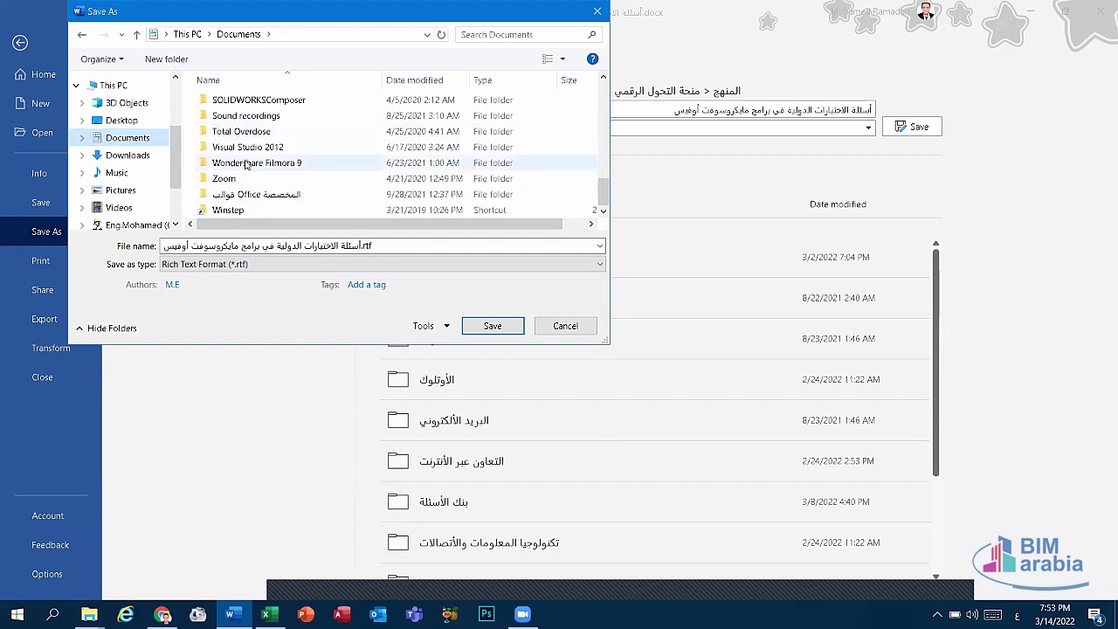
{"action": "left_click", "coordinate": [247, 165]}
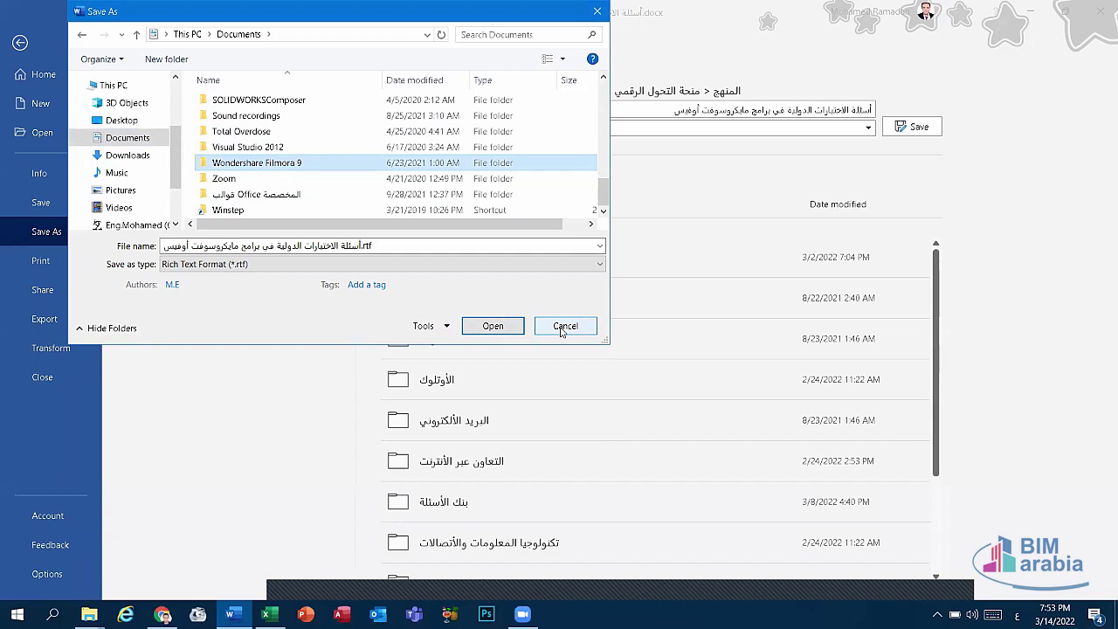
{"action": "left_click", "coordinate": [564, 326]}
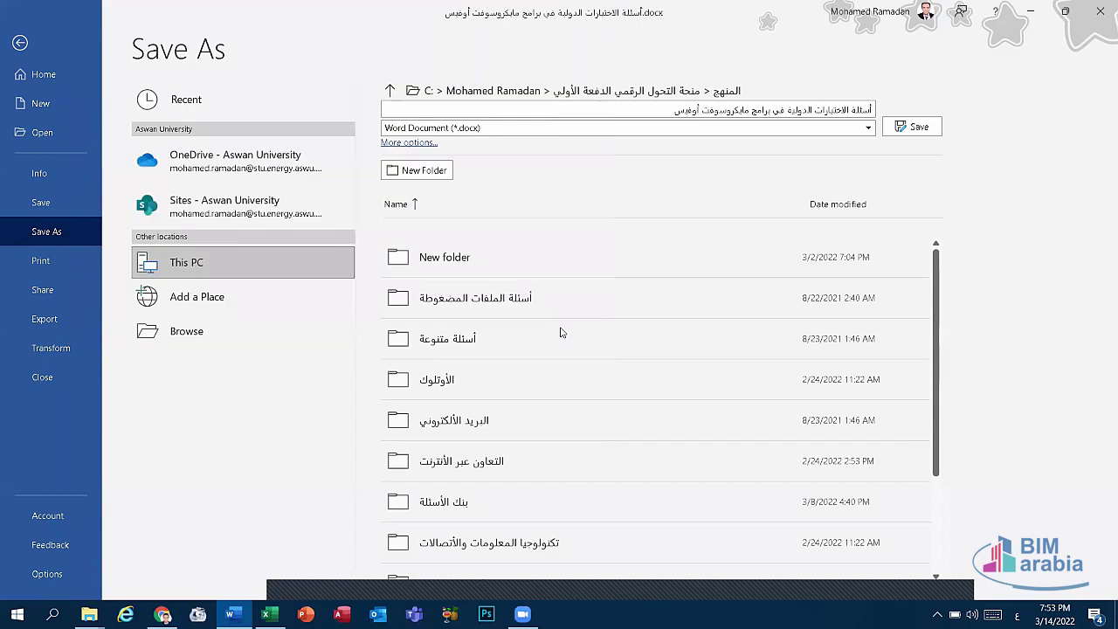
- Reopen the Save As browse dialog, close it unsaved, and return to the File Home page
{"action": "key", "text": "Escape"}
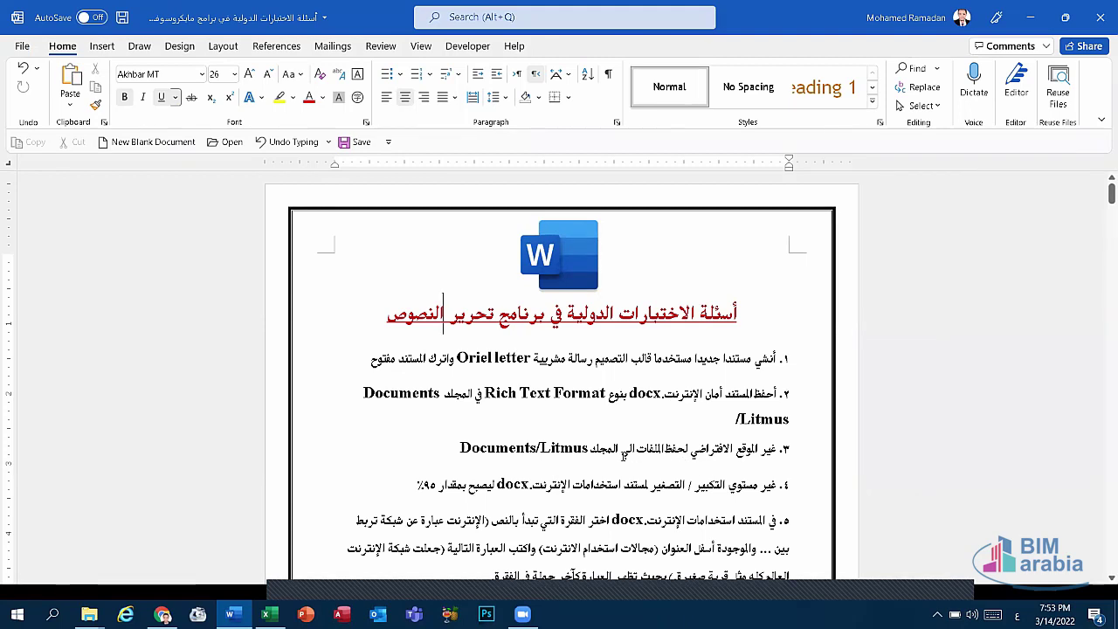
{"action": "left_click", "coordinate": [22, 46]}
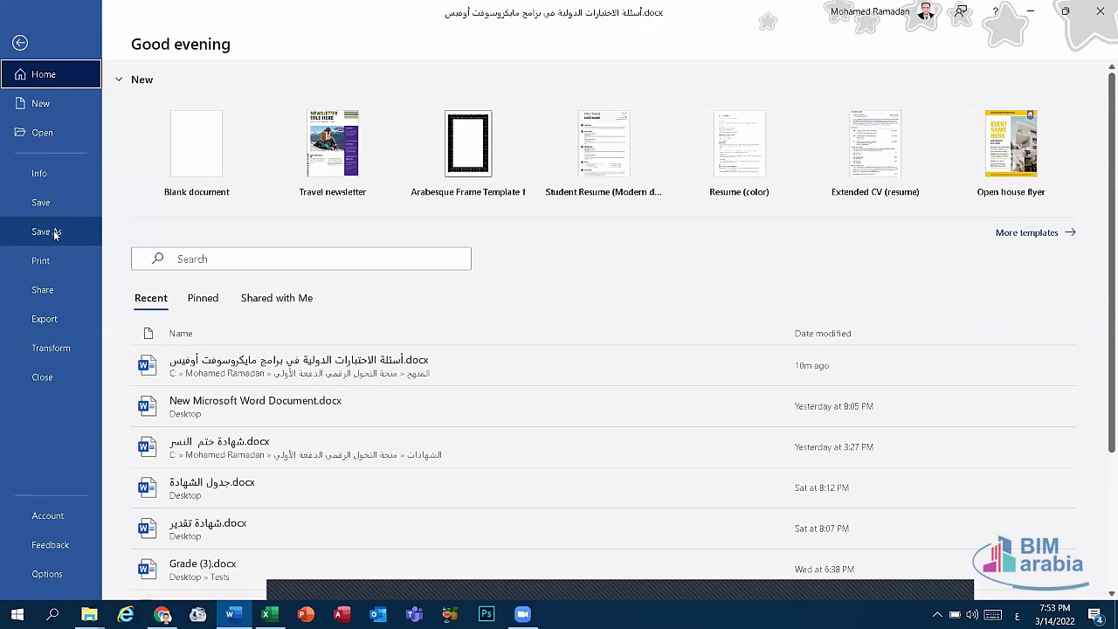
{"action": "left_click", "coordinate": [54, 232]}
{"action": "left_click", "coordinate": [203, 321]}
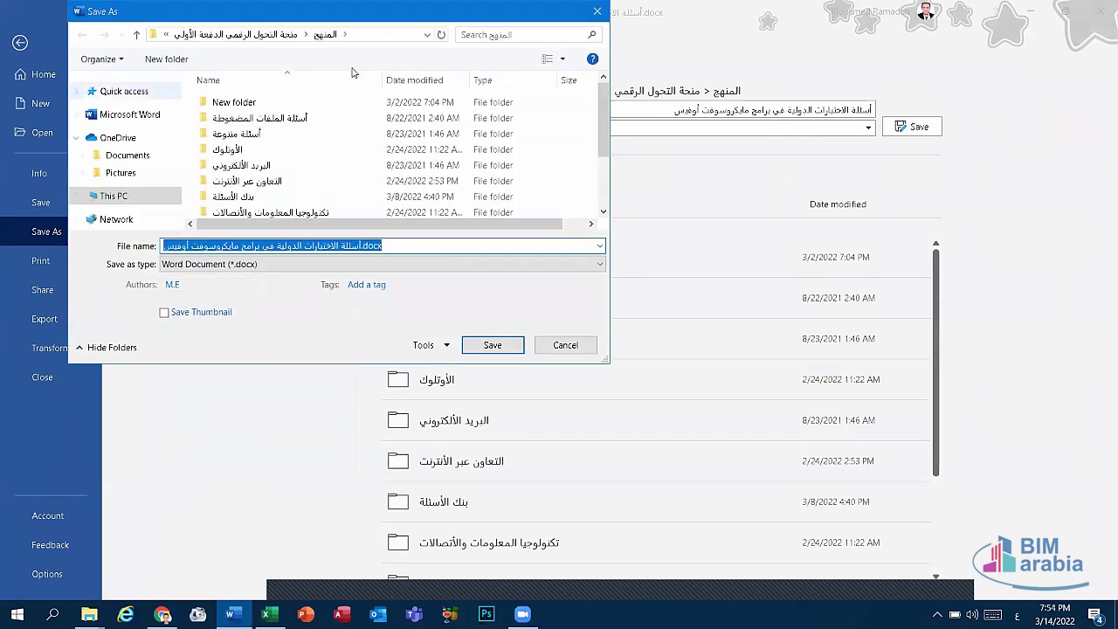
{"action": "scroll", "coordinate": [172, 218], "scroll_direction": "down", "scroll_amount": 2}
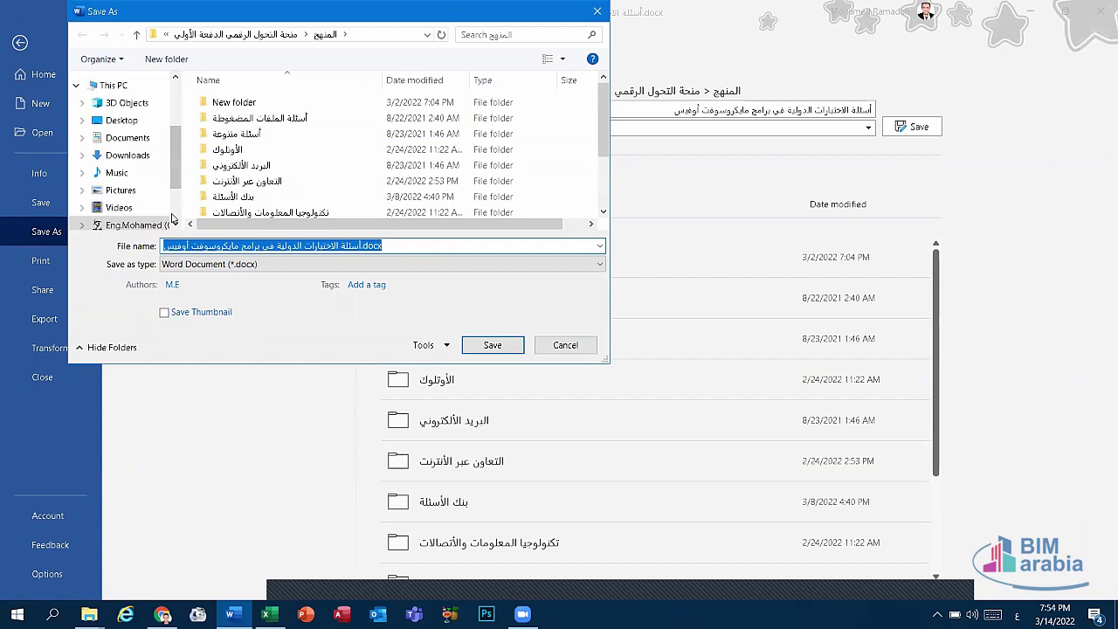
{"action": "key", "text": "Escape"}
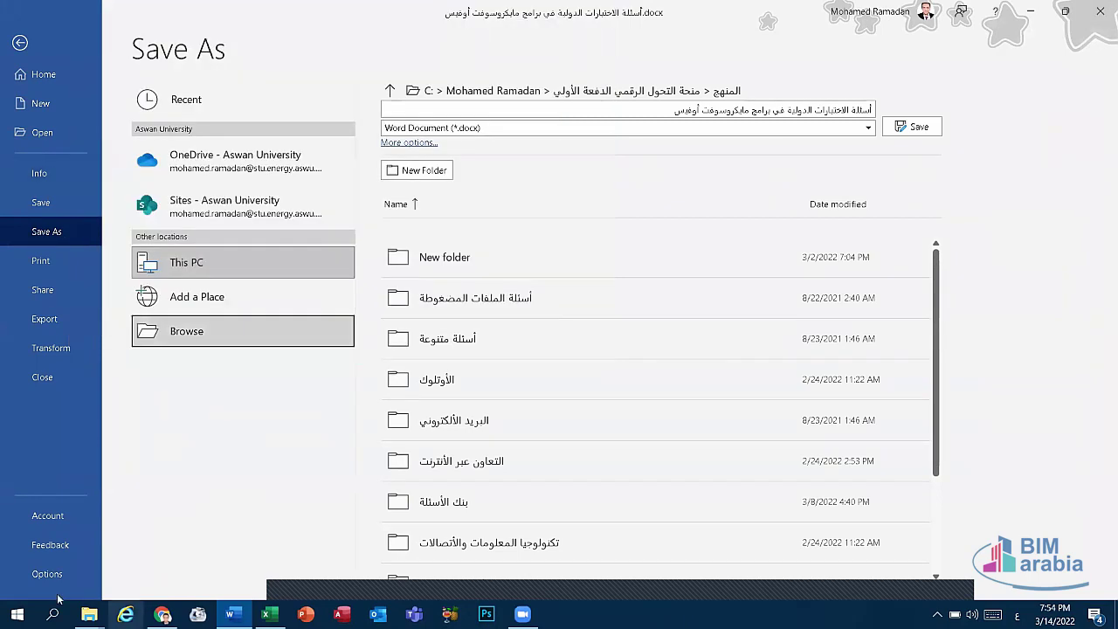
{"action": "left_click", "coordinate": [21, 41]}
{"action": "left_click", "coordinate": [21, 41]}
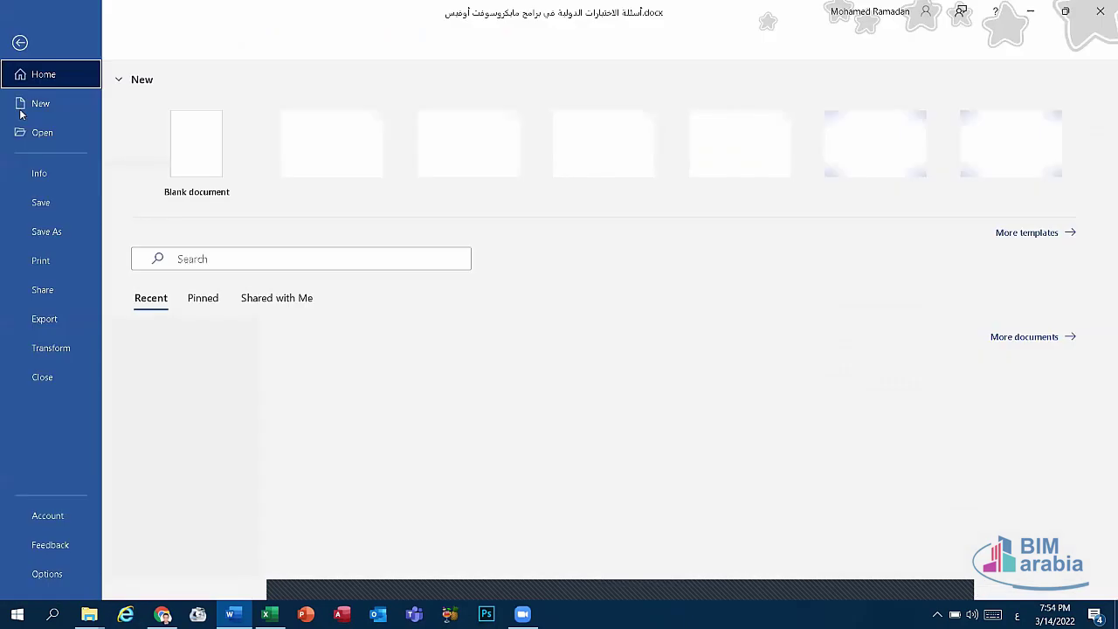
- In Word Options > Save, browse the default local file location, keep it at Desktop, and close
{"action": "left_click", "coordinate": [47, 578]}
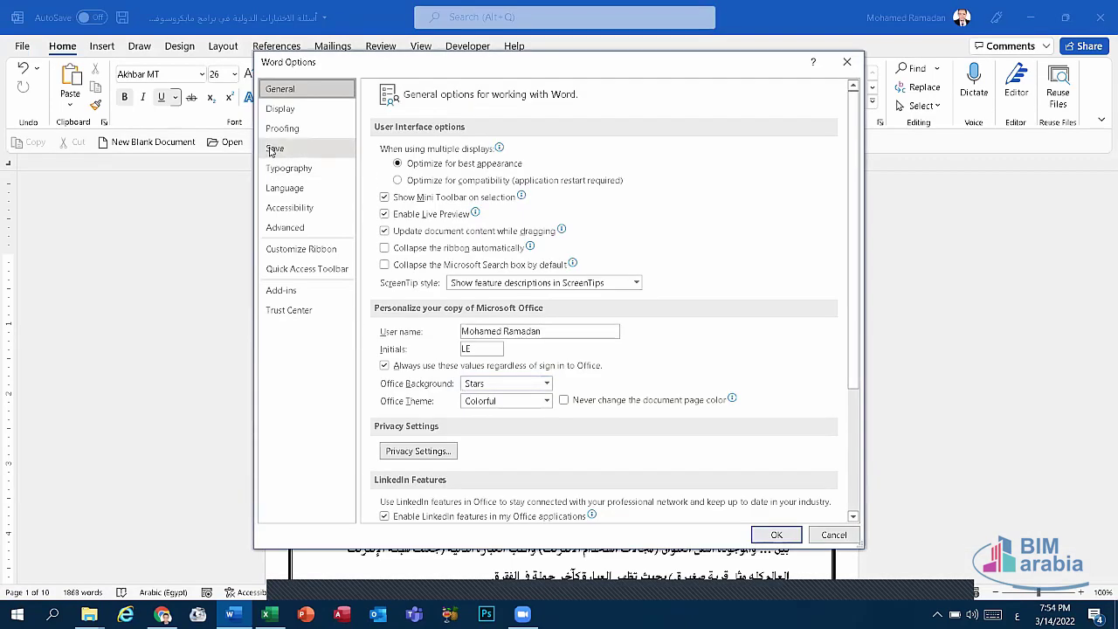
{"action": "left_click", "coordinate": [273, 150]}
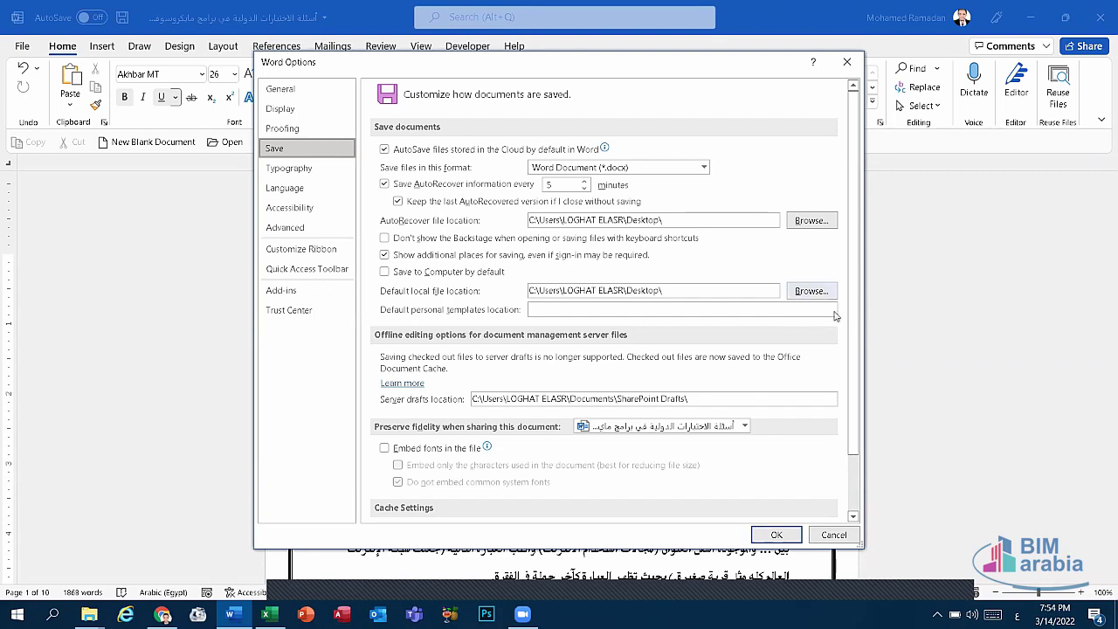
{"action": "left_click", "coordinate": [811, 291]}
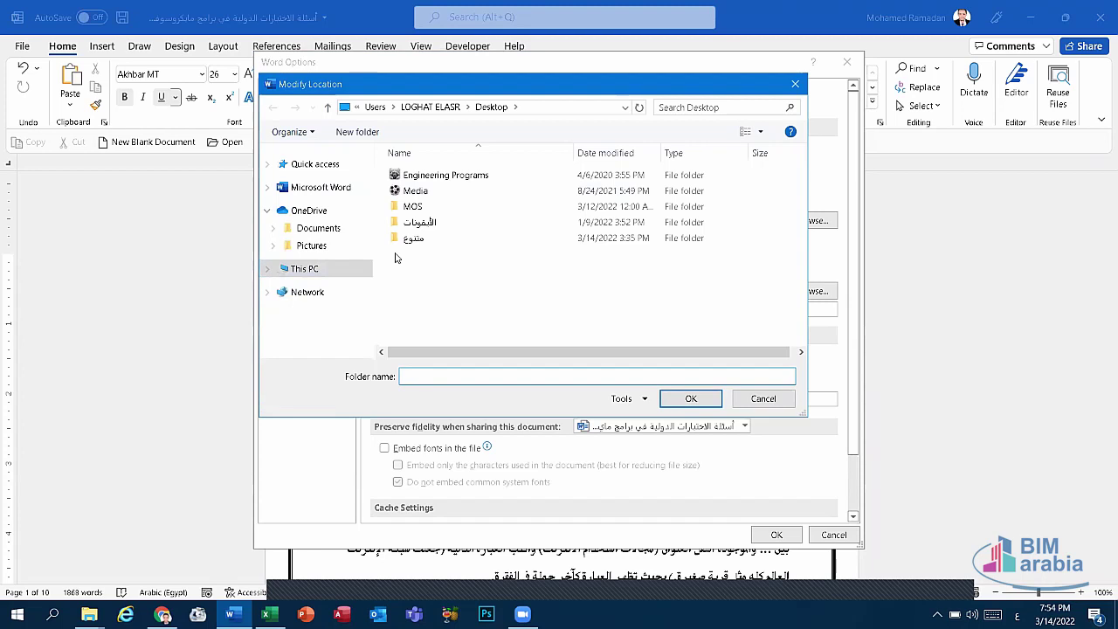
{"action": "left_click", "coordinate": [680, 409]}
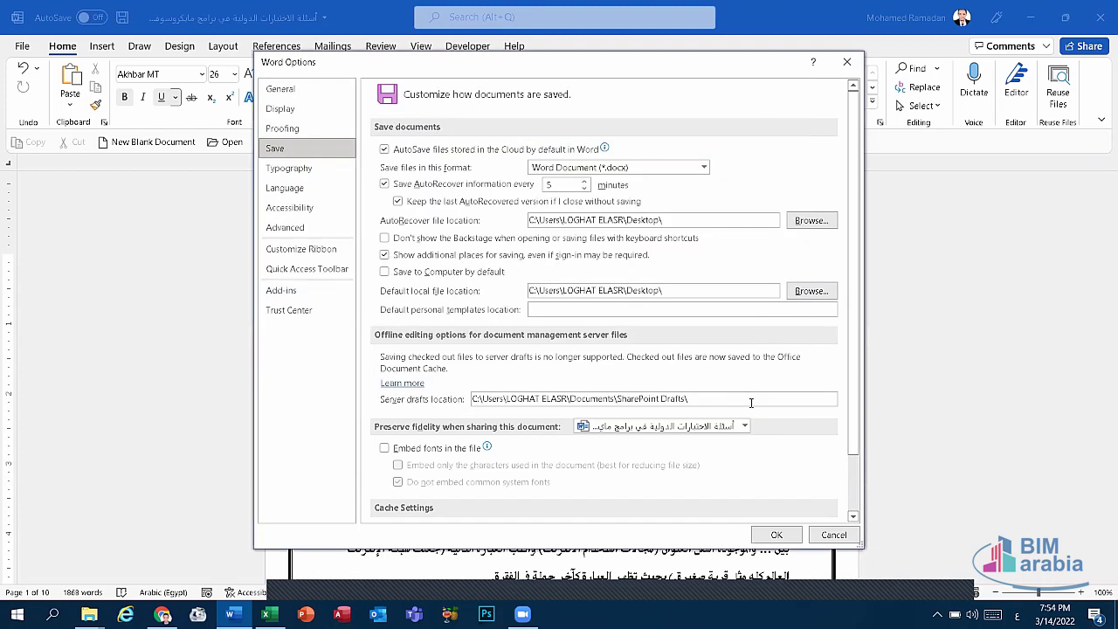
{"action": "key", "text": "Escape"}
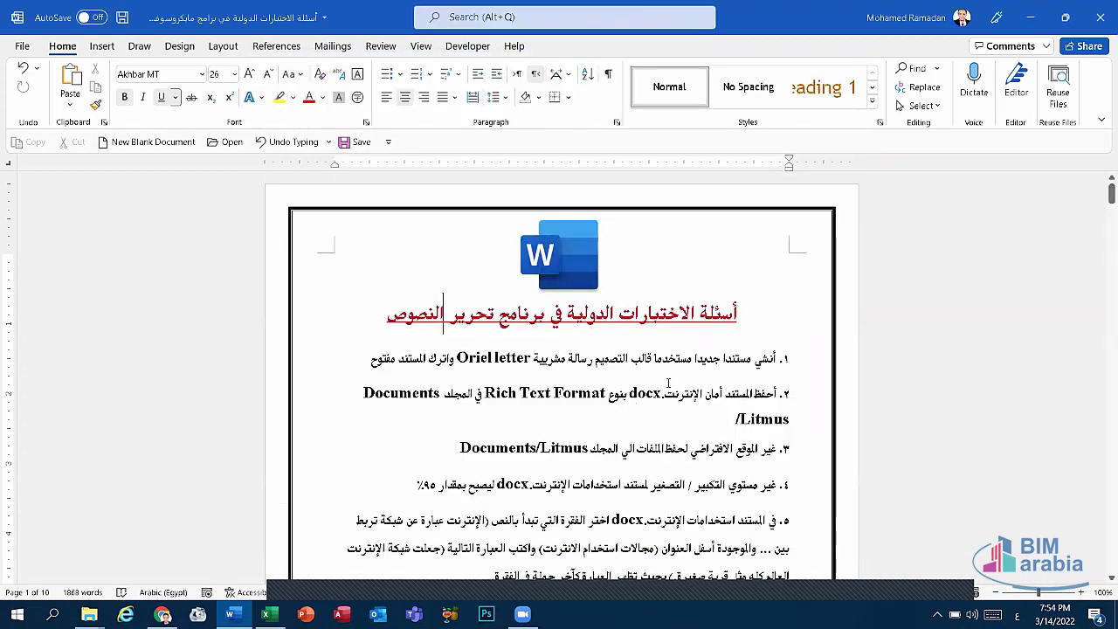
- Enter 95% in the View Zoom dialog, then cancel so the page stays at 100%
{"action": "scroll", "coordinate": [727, 446], "scroll_direction": "down", "scroll_amount": 2}
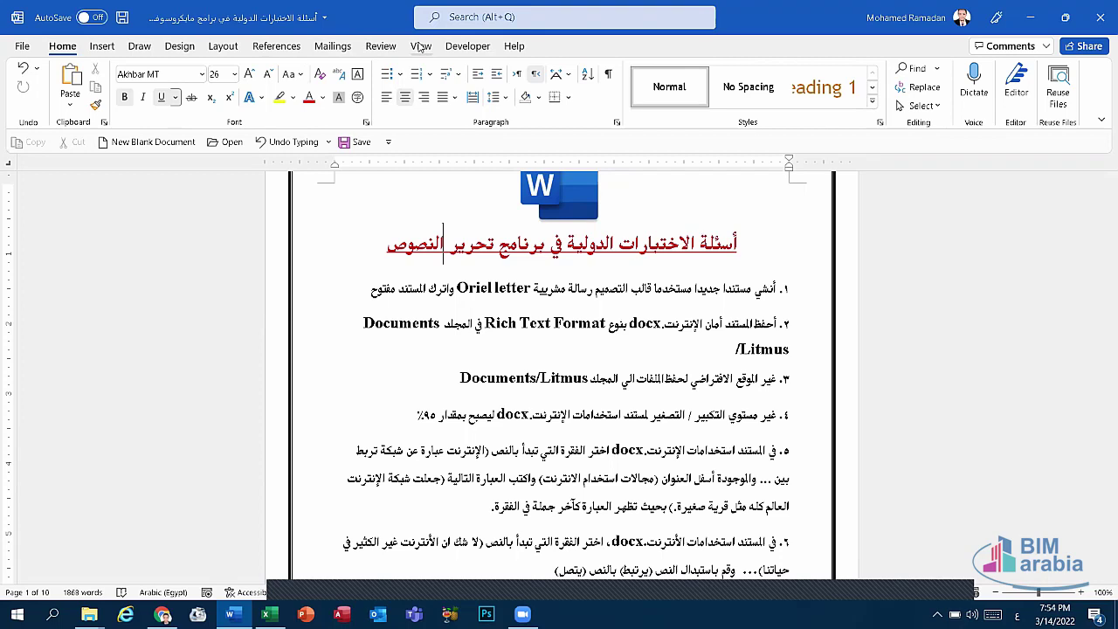
{"action": "left_click", "coordinate": [420, 46]}
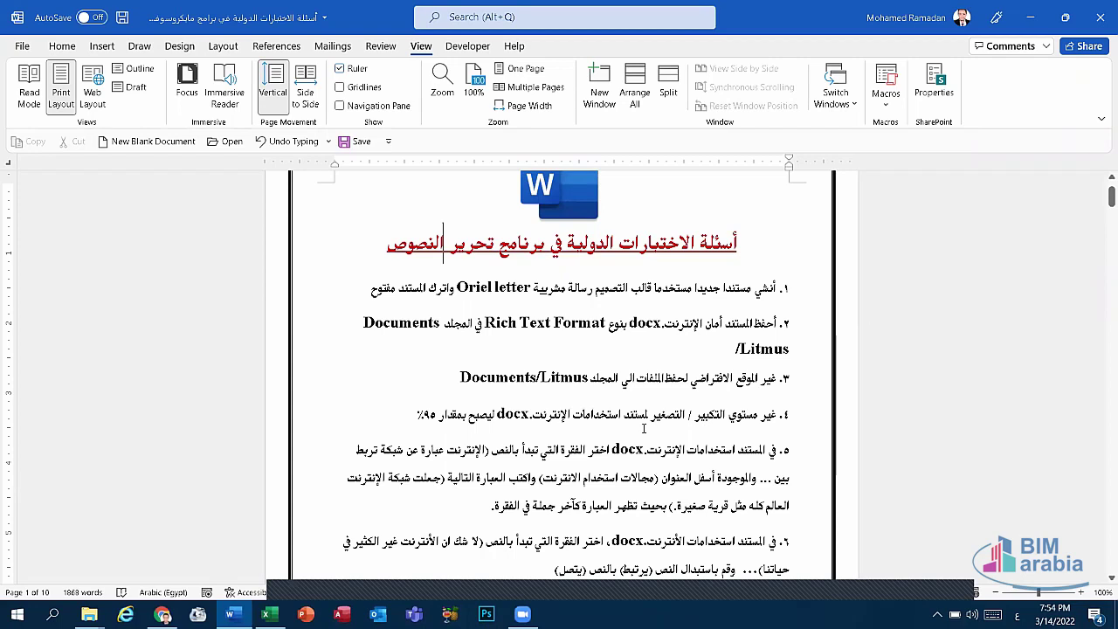
{"action": "left_click", "coordinate": [442, 83]}
{"action": "left_click", "coordinate": [466, 318]}
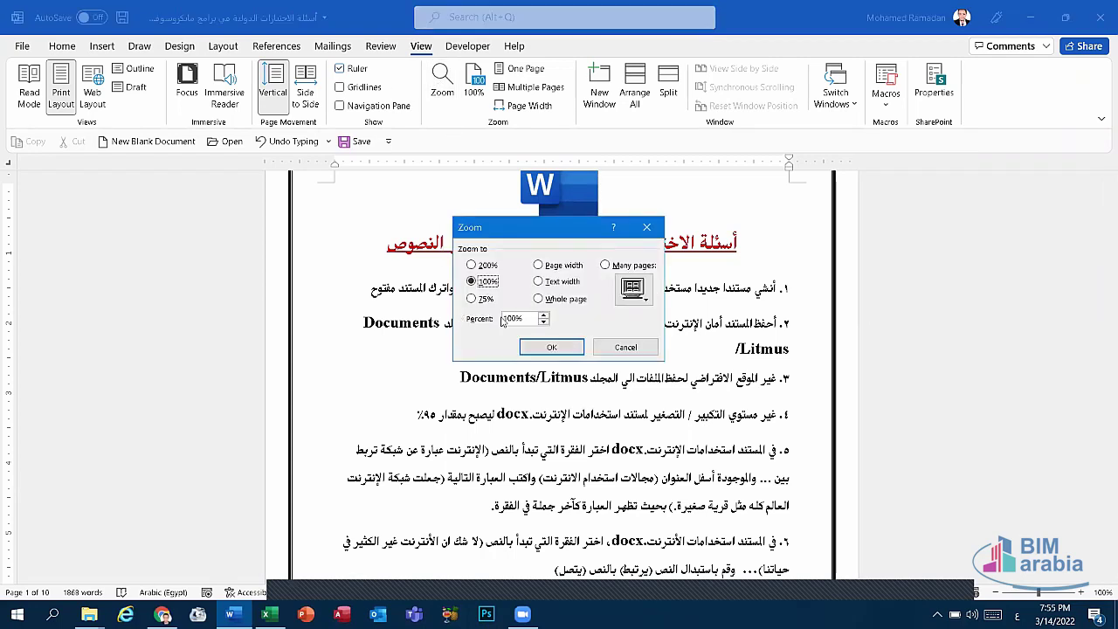
{"action": "type", "text": "95"}
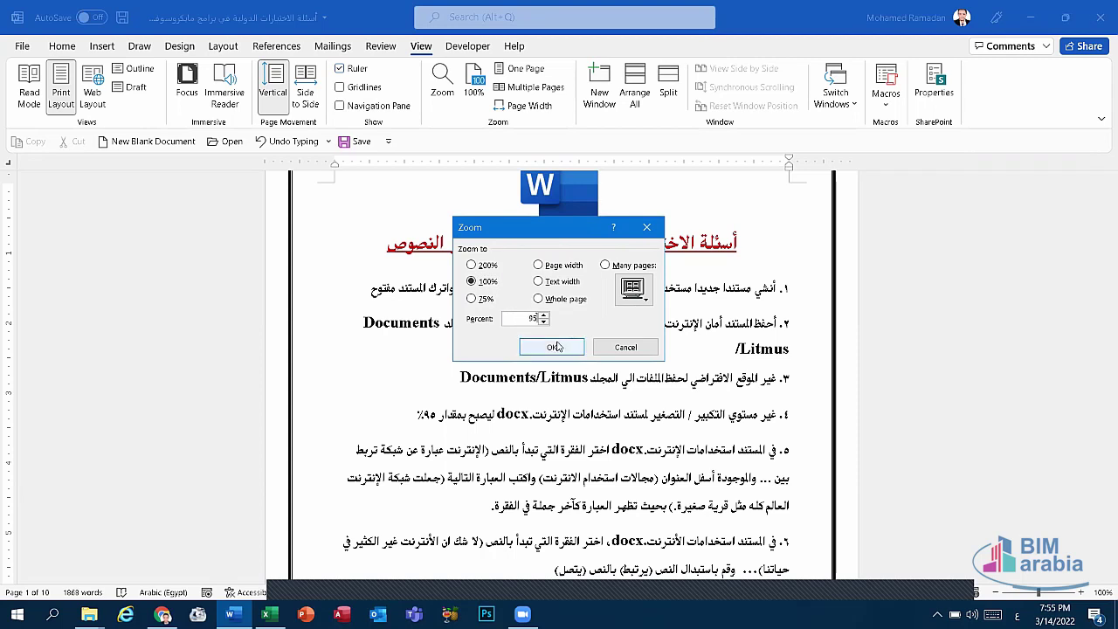
{"action": "left_click", "coordinate": [638, 347]}
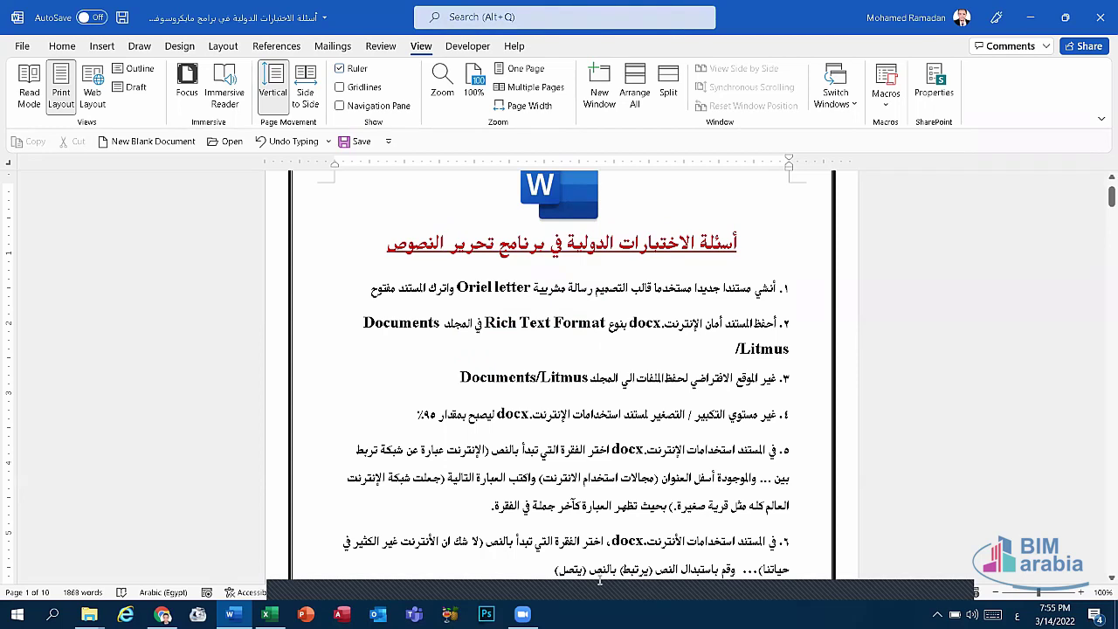
- Insert a stray ٧ into the document title and bring up Word's taskbar menu
{"action": "scroll", "coordinate": [696, 384], "scroll_direction": "down", "scroll_amount": 2}
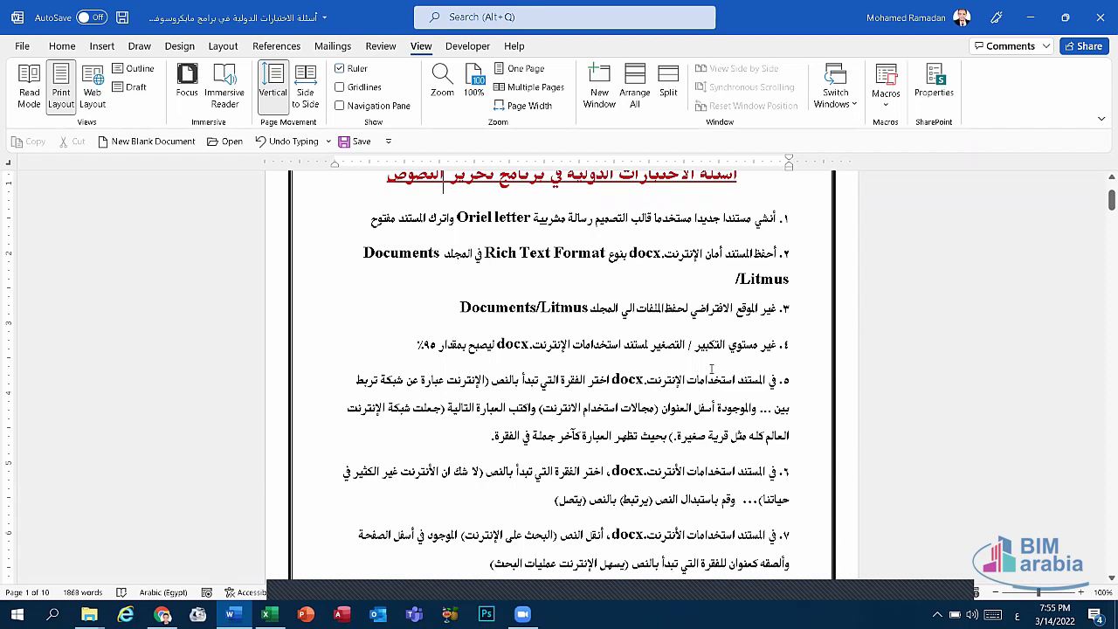
{"action": "type", "text": "٧"}
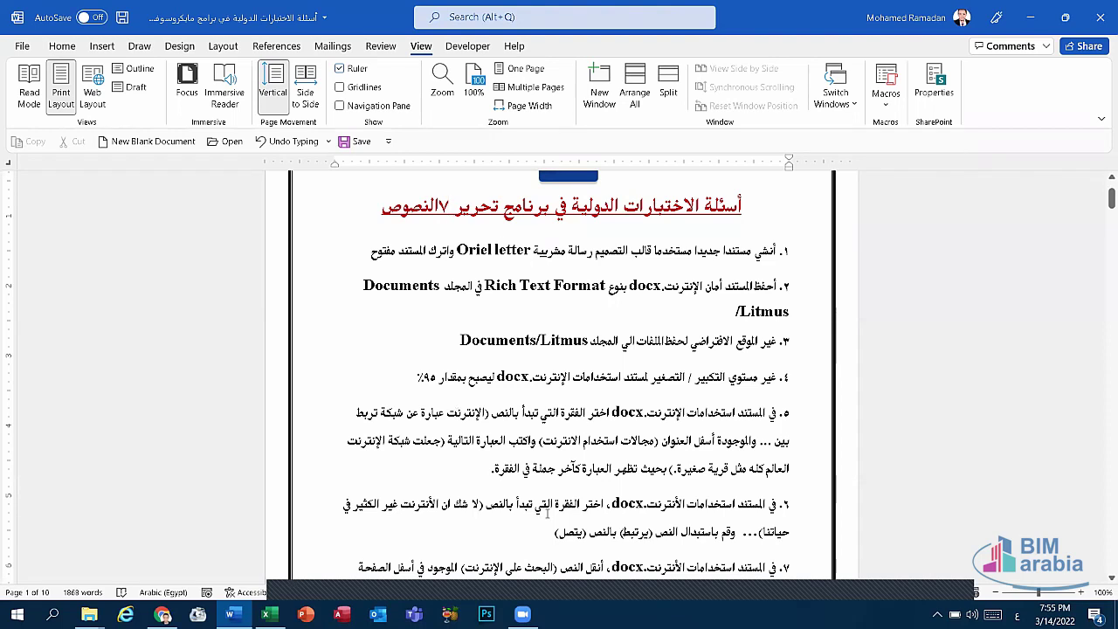
{"action": "right_click", "coordinate": [231, 615]}
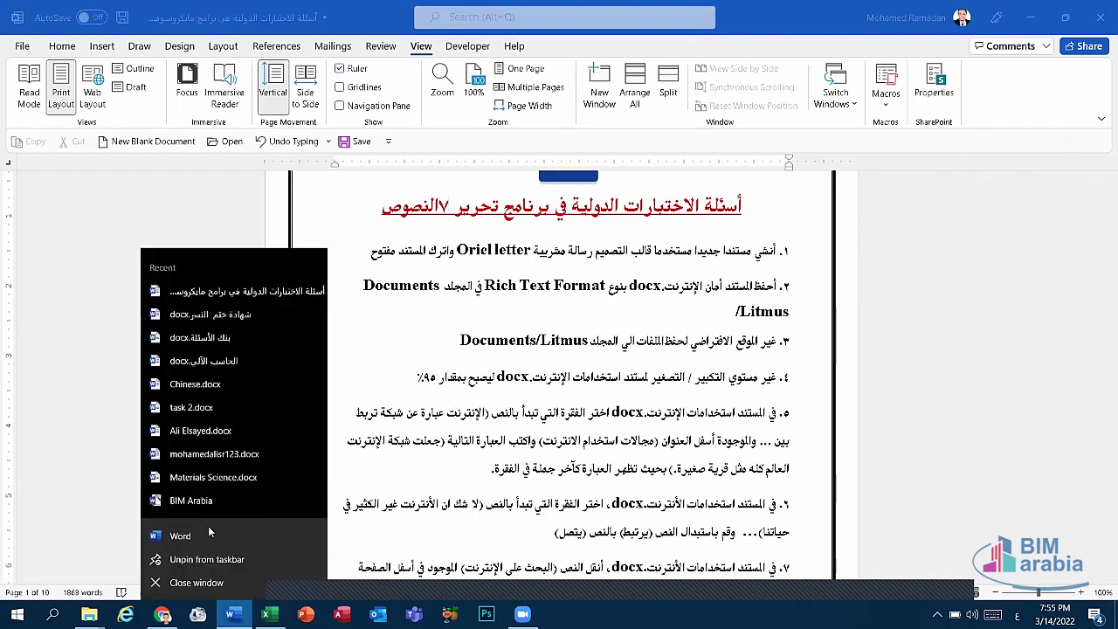
- Create a new blank left-to-right document filled with =rand() English sample paragraphs
{"action": "left_click", "coordinate": [209, 529]}
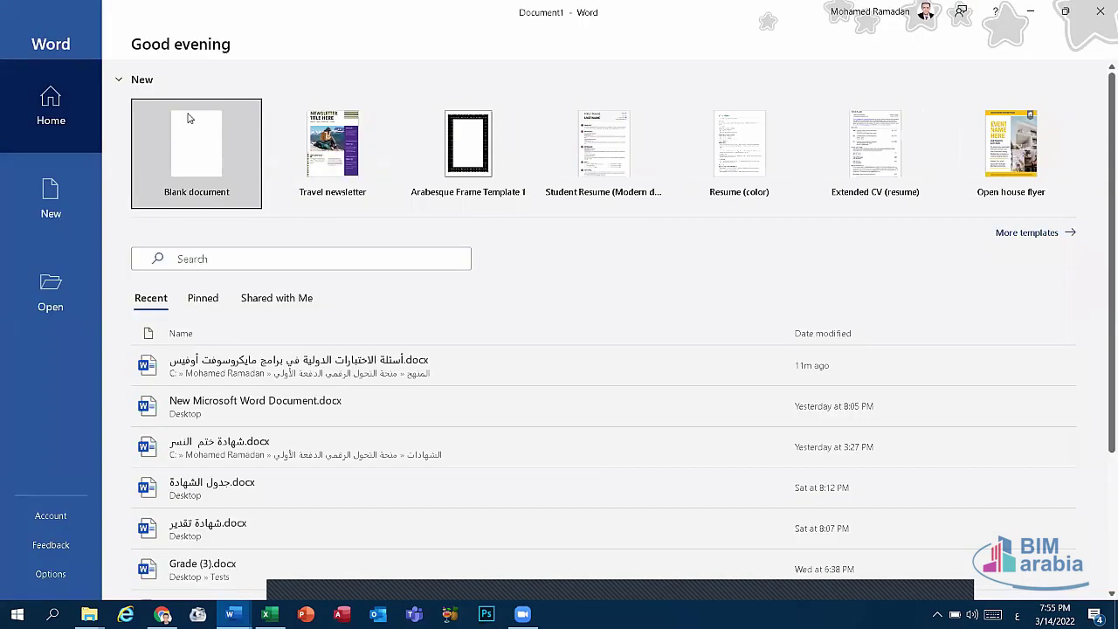
{"action": "left_click", "coordinate": [190, 113]}
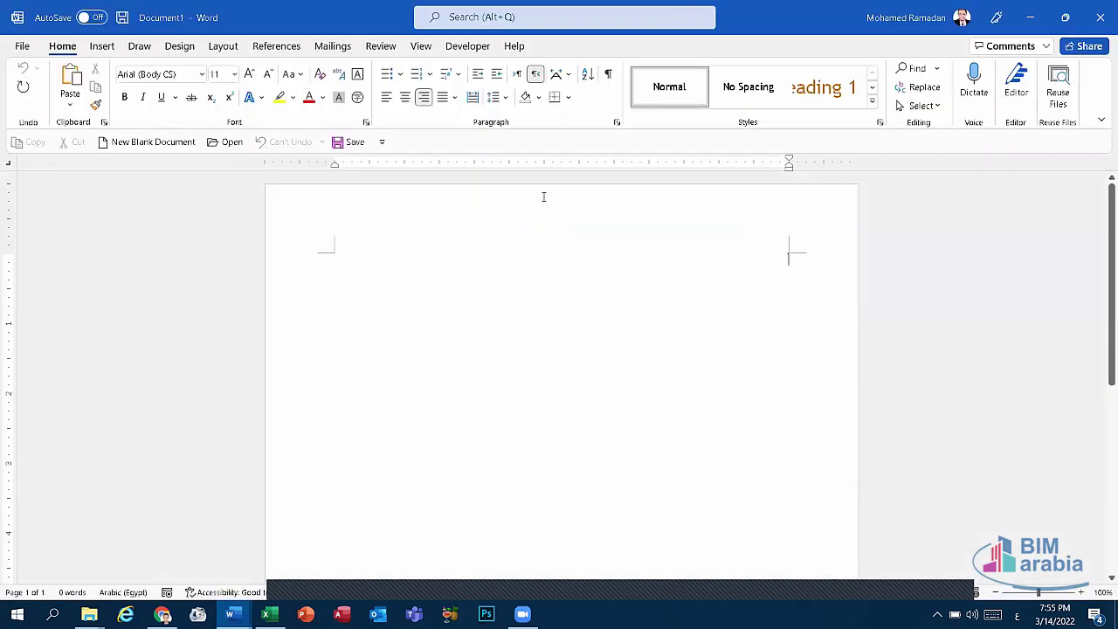
{"action": "left_click", "coordinate": [519, 75]}
{"action": "key", "text": "alt+shift"}
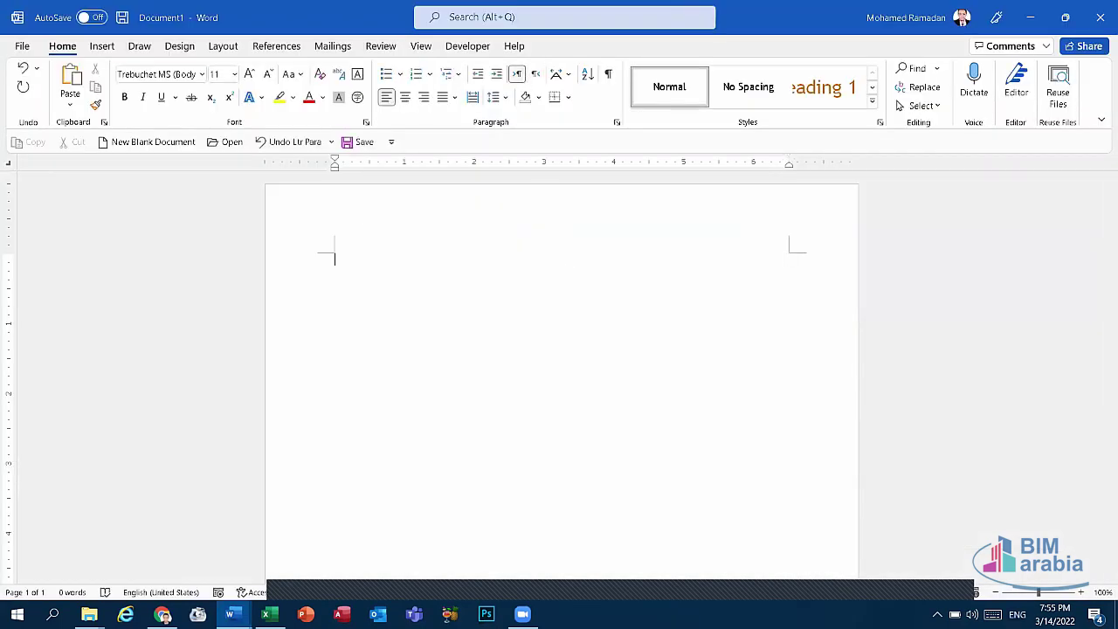
{"action": "type", "text": "=rand"}
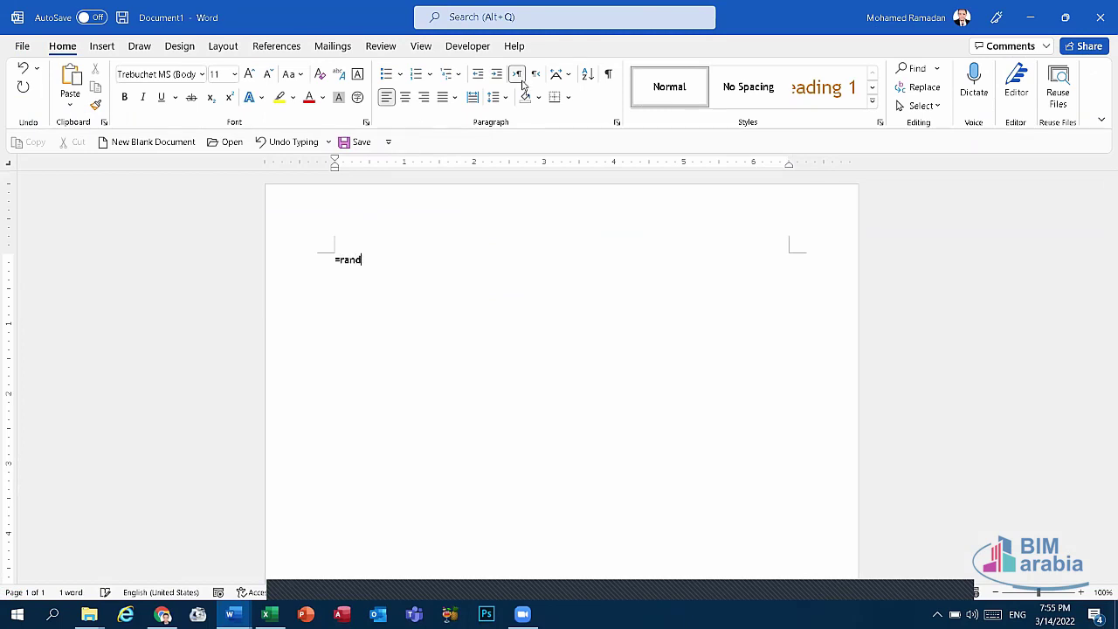
{"action": "type", "text": "()"}
{"action": "key", "text": "Return"}
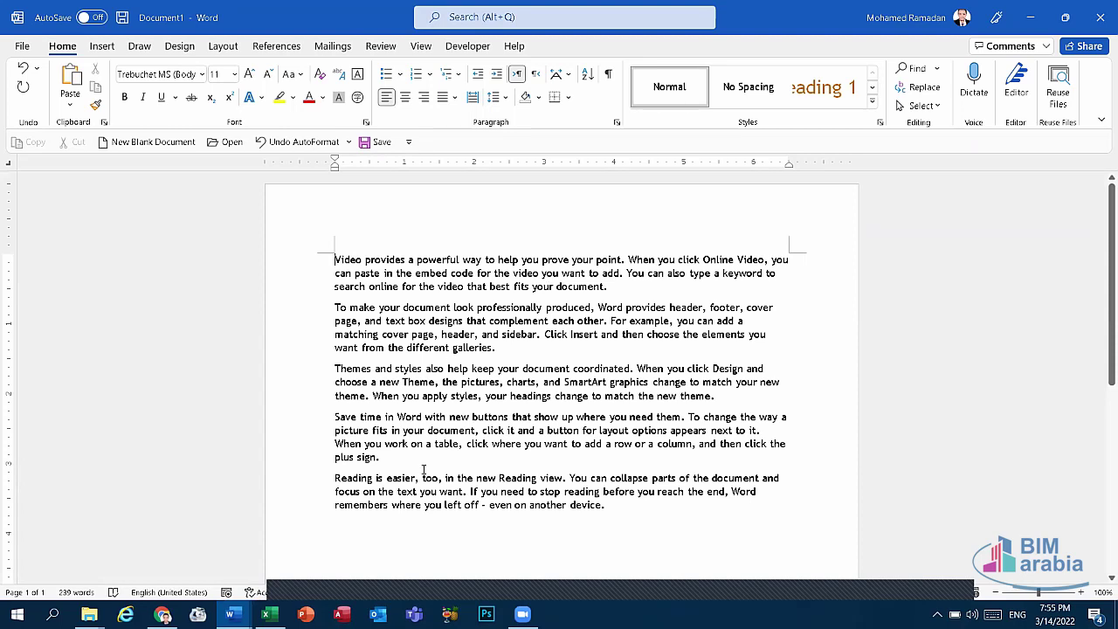
- Back in Document1, insert an empty line above the first paragraph
{"action": "left_click", "coordinate": [229, 615]}
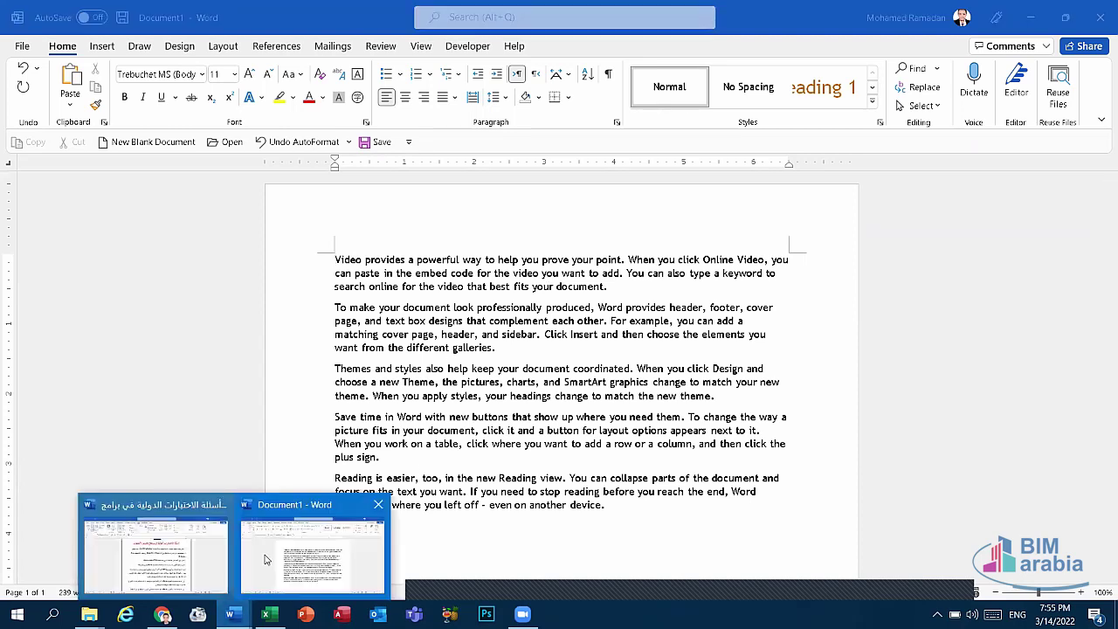
{"action": "left_click", "coordinate": [176, 559]}
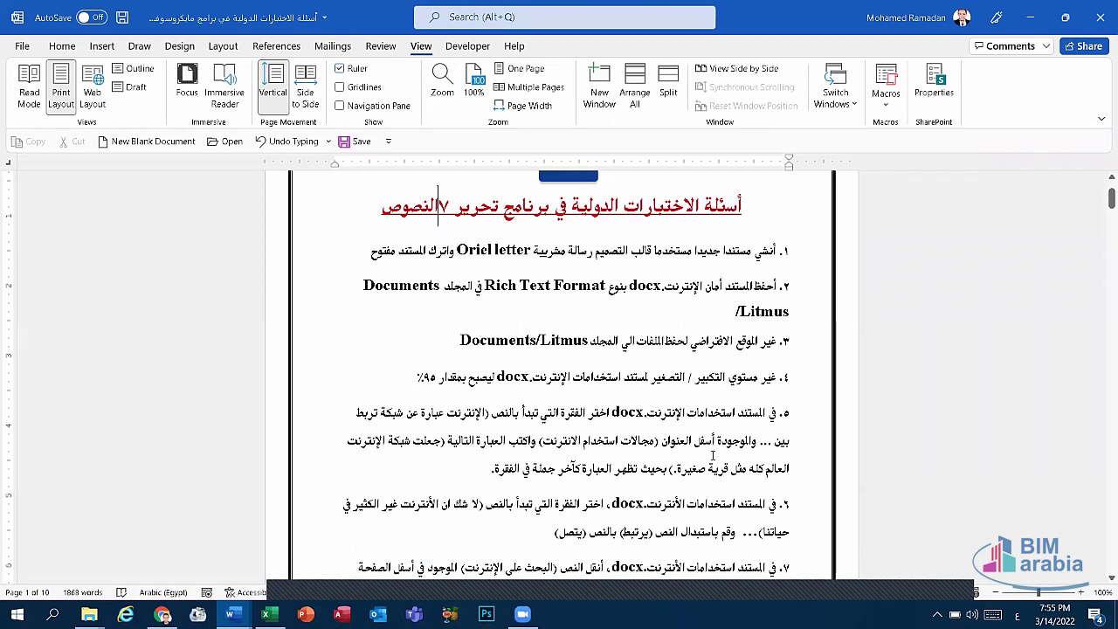
{"action": "left_click", "coordinate": [229, 614]}
{"action": "left_click", "coordinate": [310, 551]}
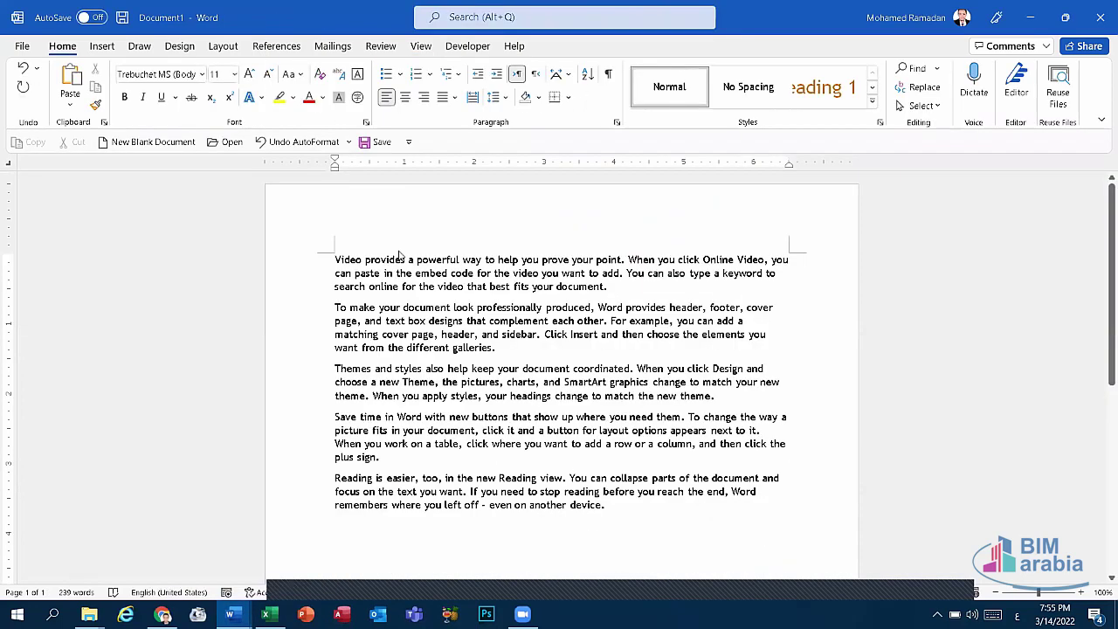
{"action": "key", "text": "Return"}
{"action": "left_click_drag", "start_coordinate": [395, 278], "coordinate": [454, 260]}
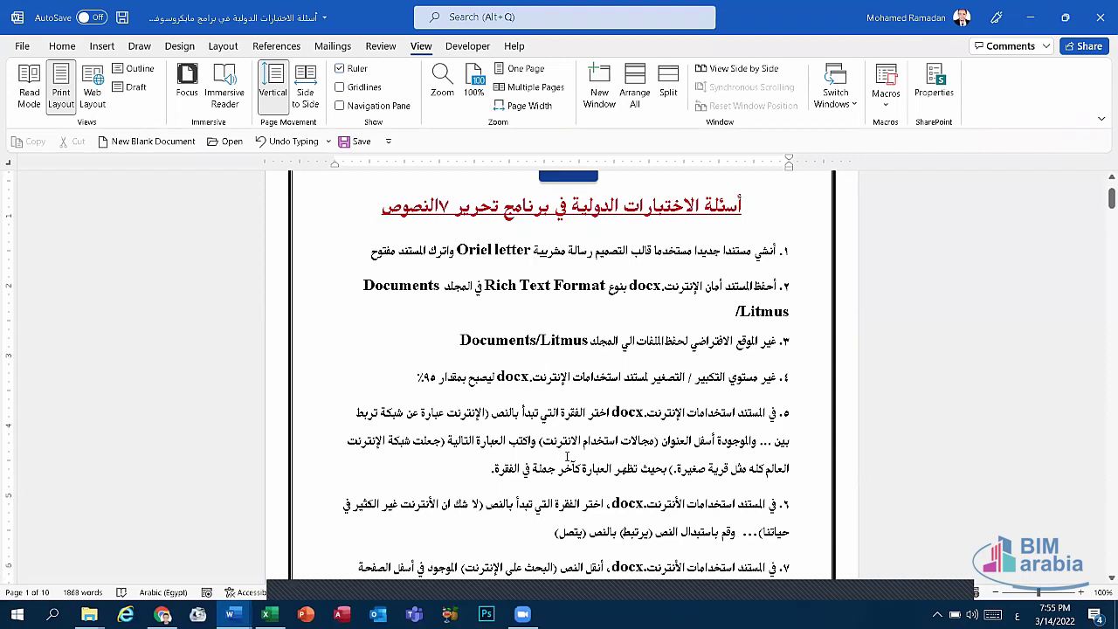
- Right-align Document1's first line, type the heading مجالات استخدام الانترنت, and add blank lines below it
{"action": "key", "text": "alt+Tab"}
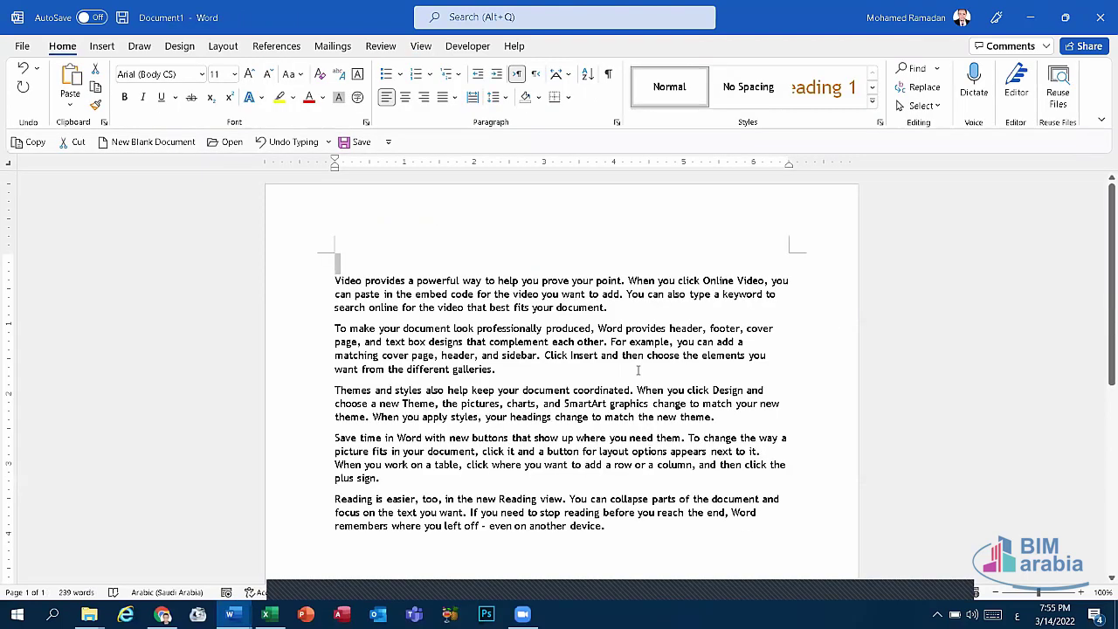
{"action": "left_click", "coordinate": [424, 98]}
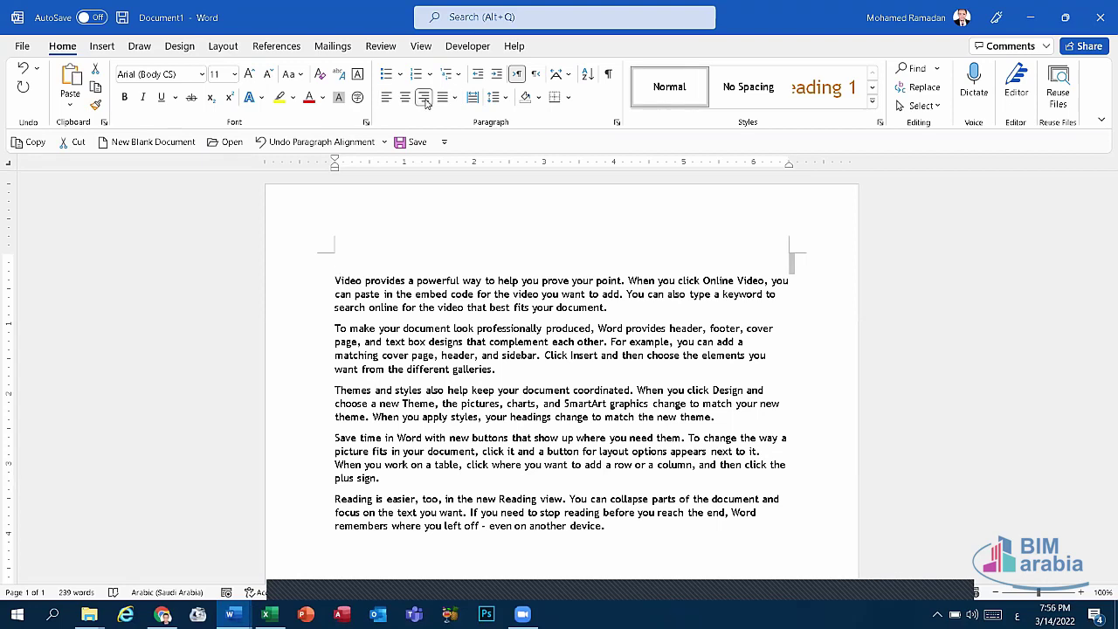
{"action": "type", "text": "مجالا"}
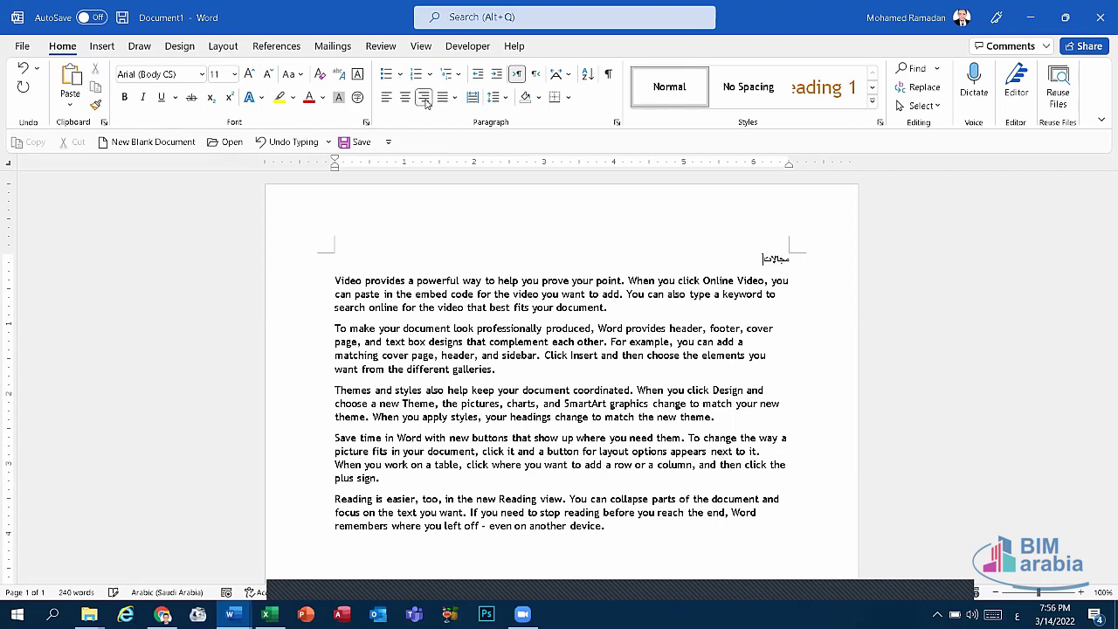
{"action": "type", "text": "ت"}
{"action": "type", "text": "كن"}
{"action": "type", "text": " ال"}
{"action": "type", "text": "نت"}
{"action": "type", "text": "رنت"}
{"action": "key", "text": "alt+Tab"}
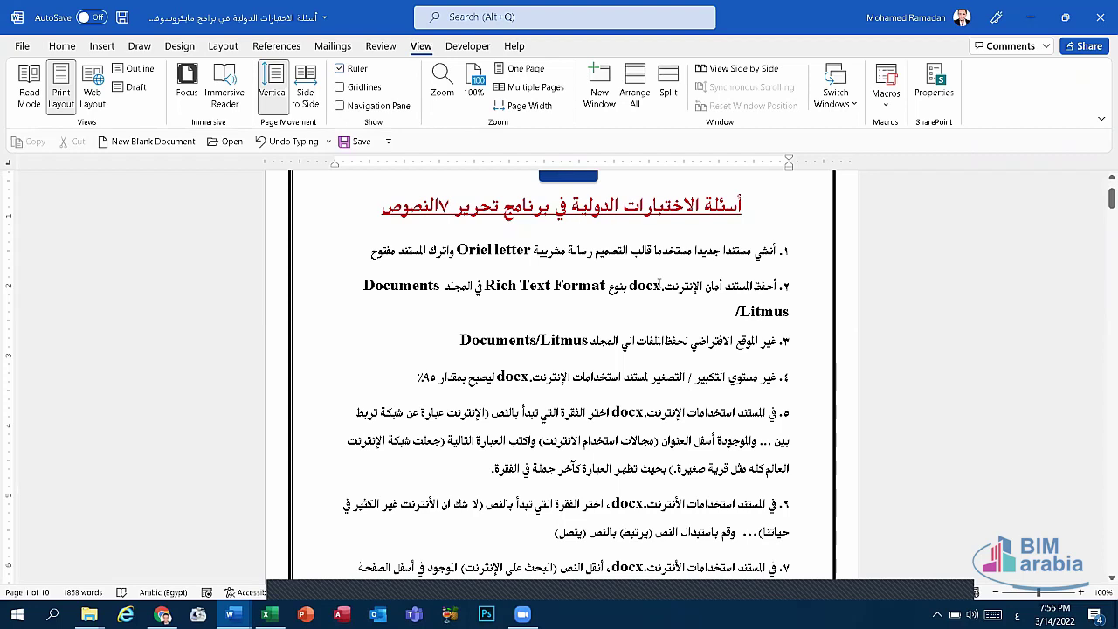
{"action": "key", "text": "alt+Tab"}
{"action": "key", "text": "Return"}
{"action": "key", "text": "Return"}
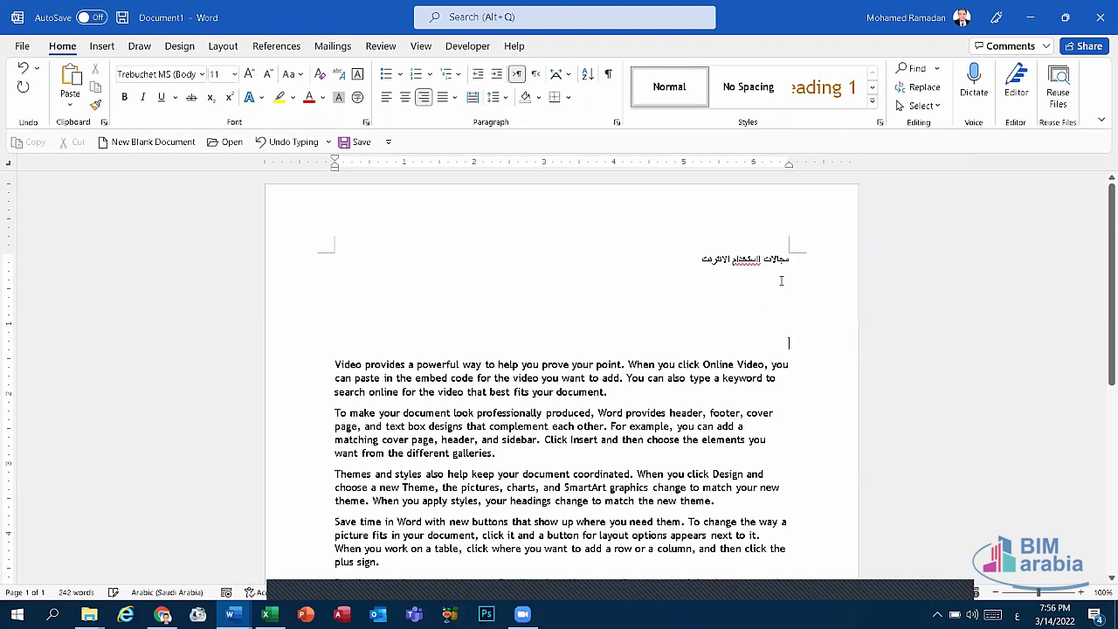
{"action": "key", "text": "alt+Tab"}
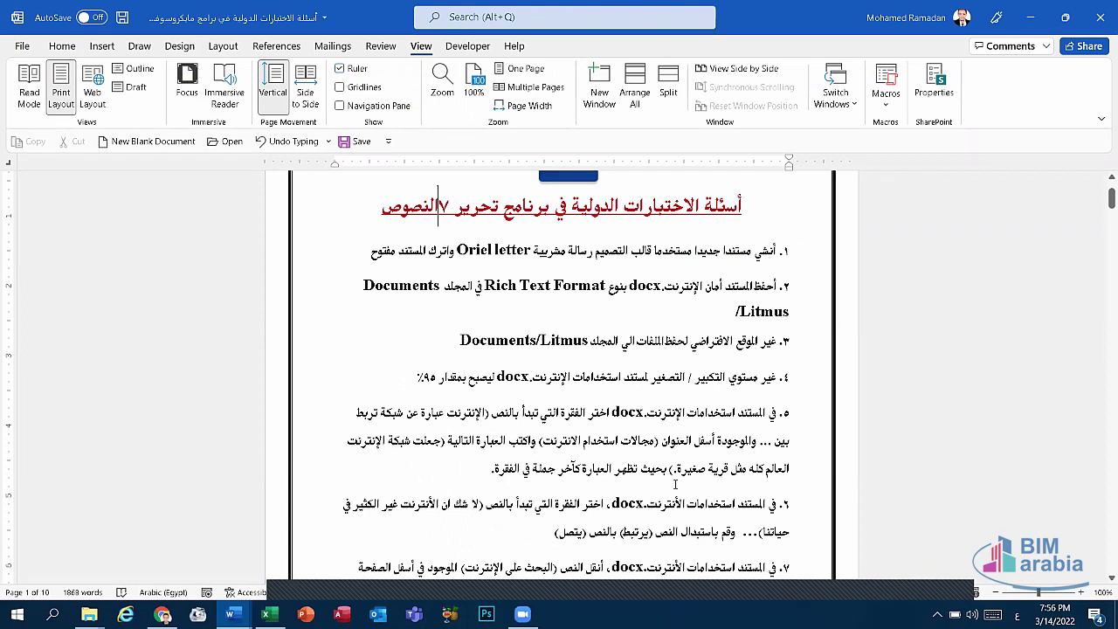
{"action": "key", "text": "alt+Tab"}
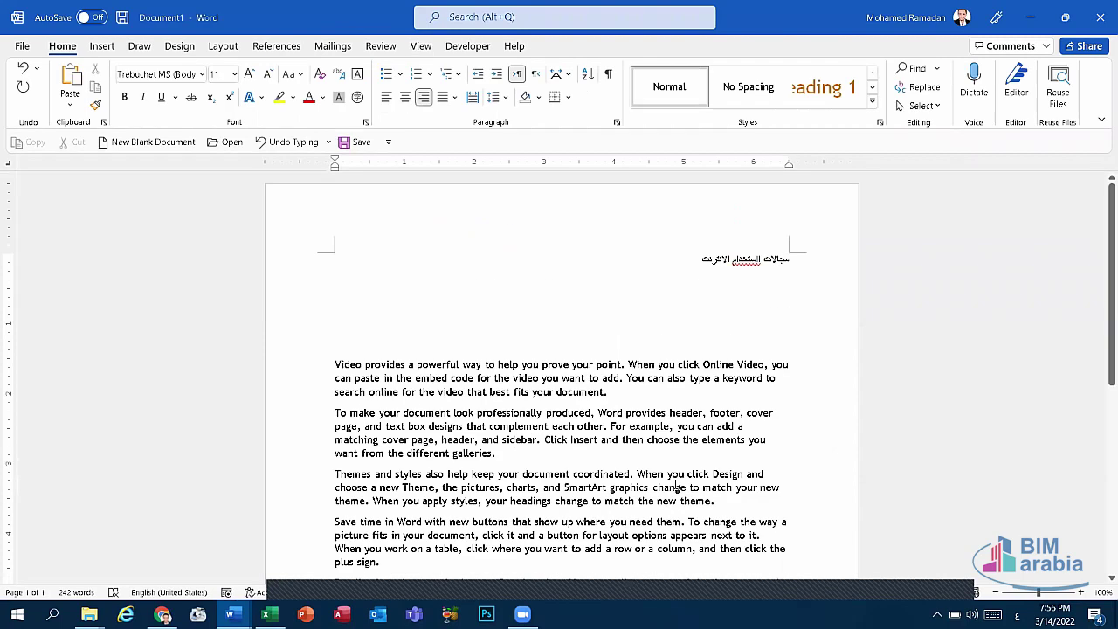
{"action": "key", "text": "alt+Tab"}
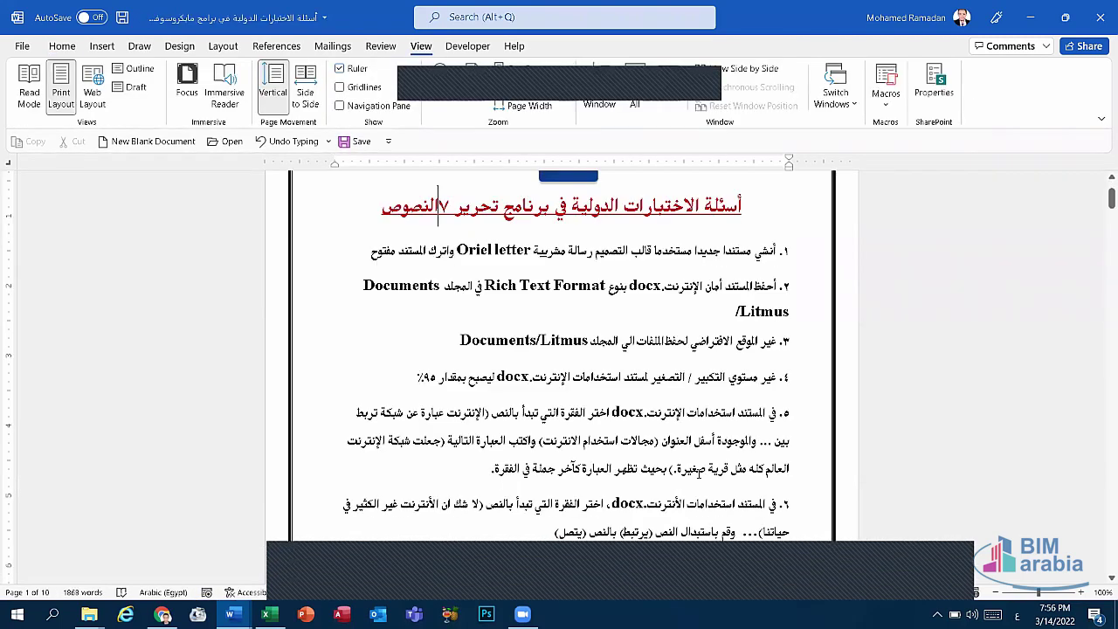
{"action": "scroll", "coordinate": [745, 441], "scroll_direction": "down", "scroll_amount": 3}
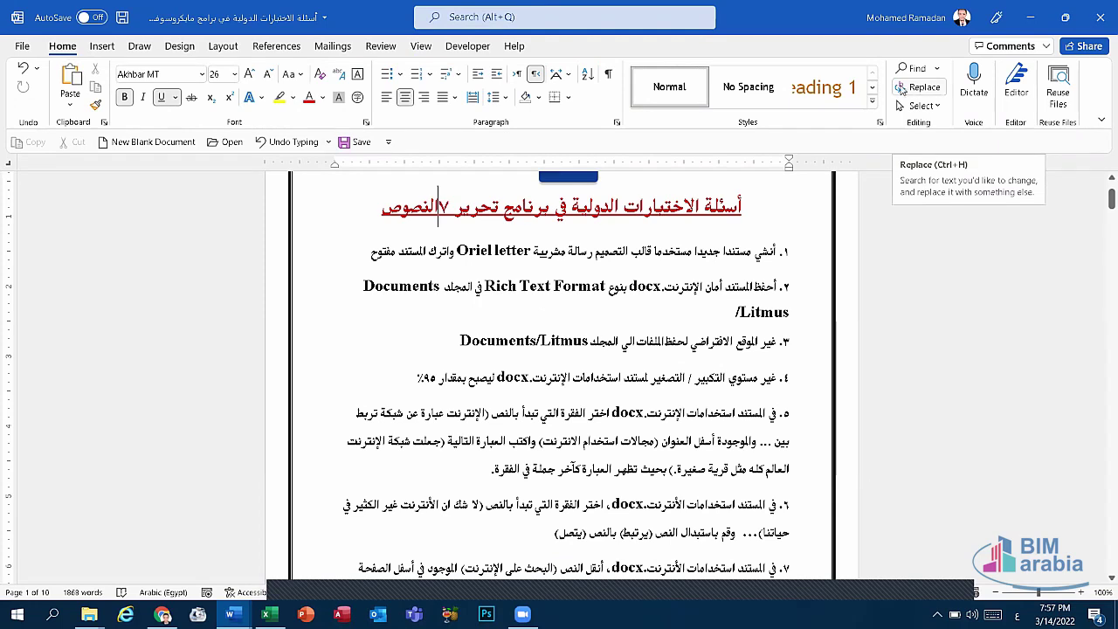
{"action": "left_click", "coordinate": [924, 87]}
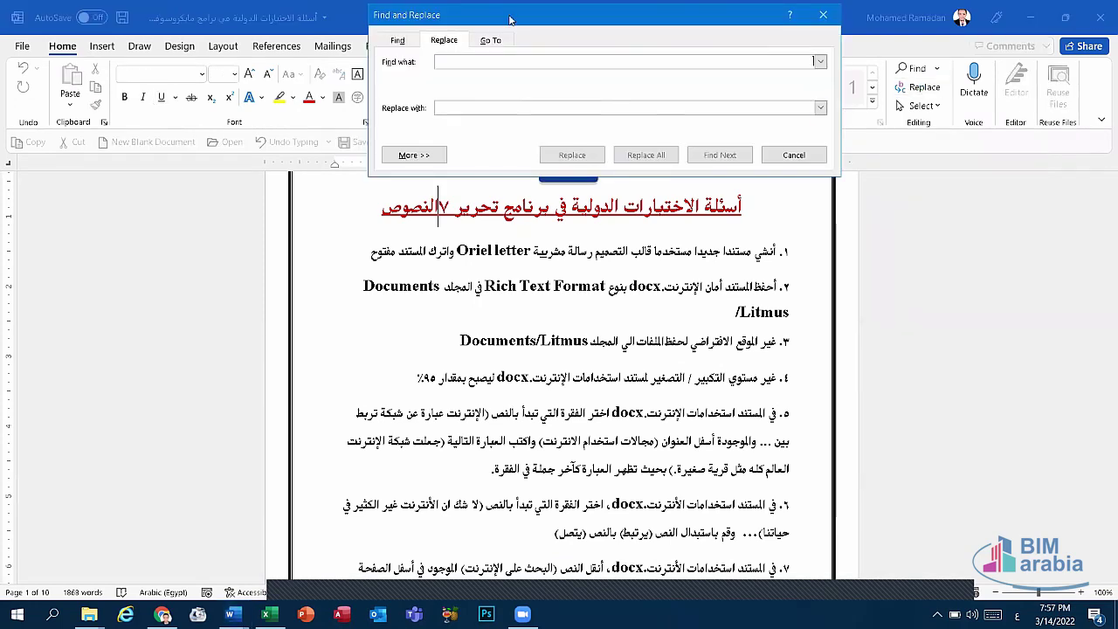
{"action": "left_click_drag", "start_coordinate": [510, 19], "coordinate": [561, 169]}
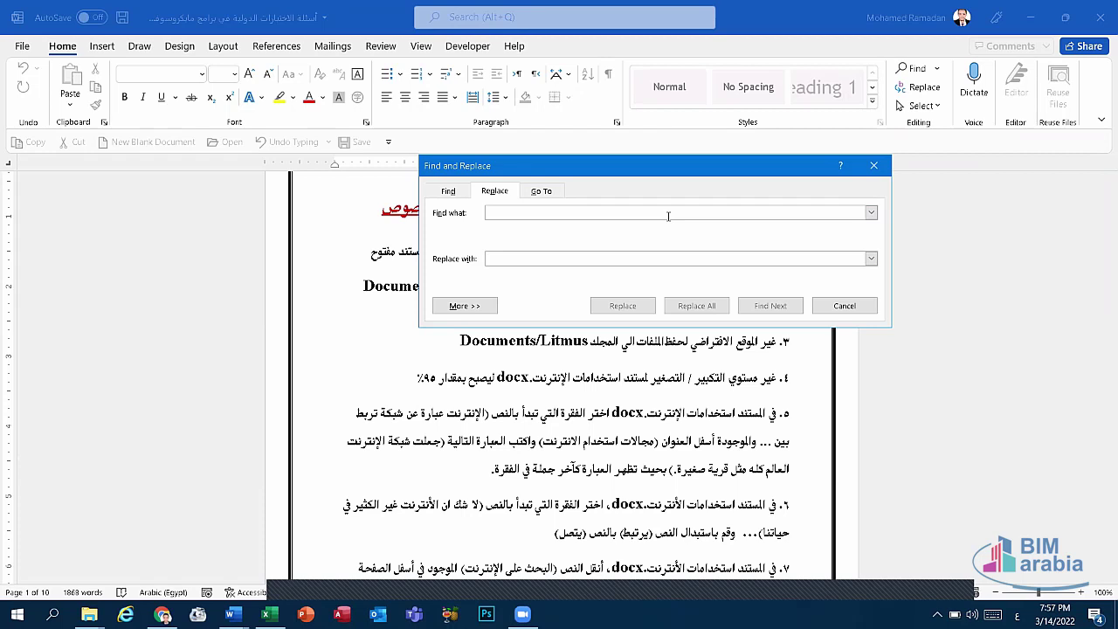
{"action": "type", "text": "يرتبط"}
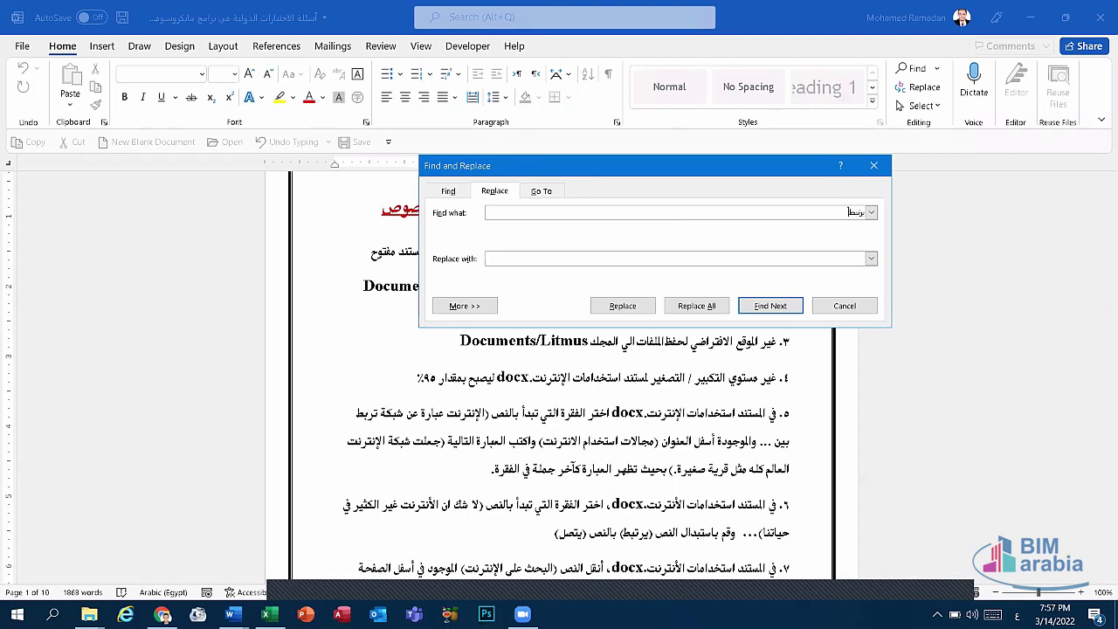
{"action": "left_click", "coordinate": [493, 262]}
{"action": "type", "text": "يتصل"}
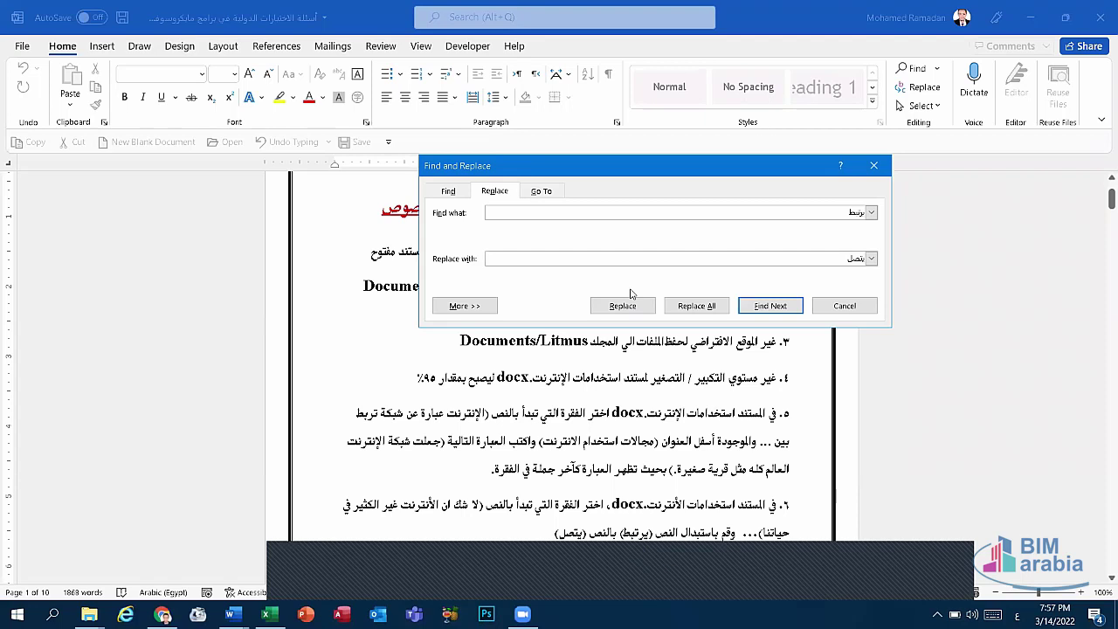
{"action": "left_click", "coordinate": [874, 165]}
{"action": "scroll", "coordinate": [745, 416], "scroll_direction": "down", "scroll_amount": 2}
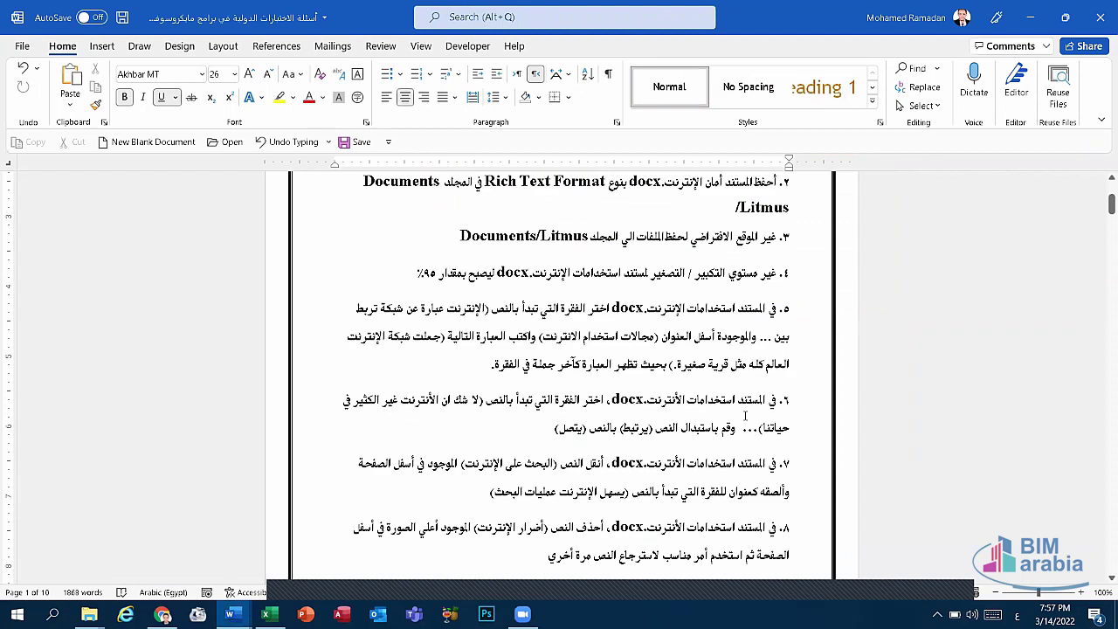
{"action": "scroll", "coordinate": [745, 415], "scroll_direction": "down", "scroll_amount": 1}
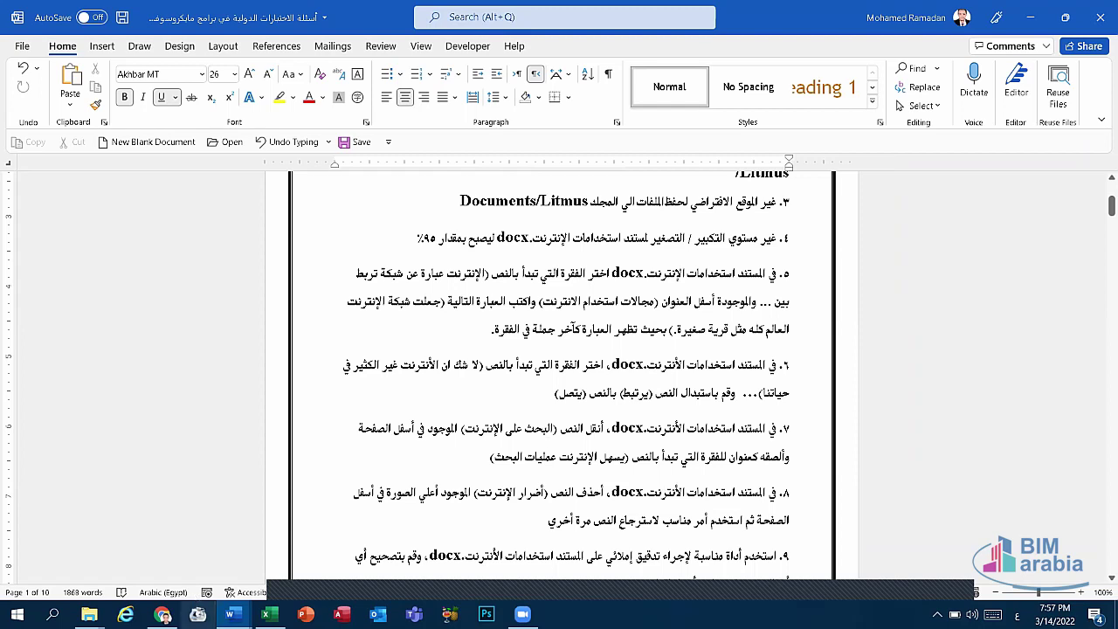
- Cut the 'Video provides' paragraph and paste it as a new paragraph after 'device.'
{"action": "left_click", "coordinate": [268, 615]}
{"action": "mouse_move", "coordinate": [231, 615]}
{"action": "left_click", "coordinate": [345, 531]}
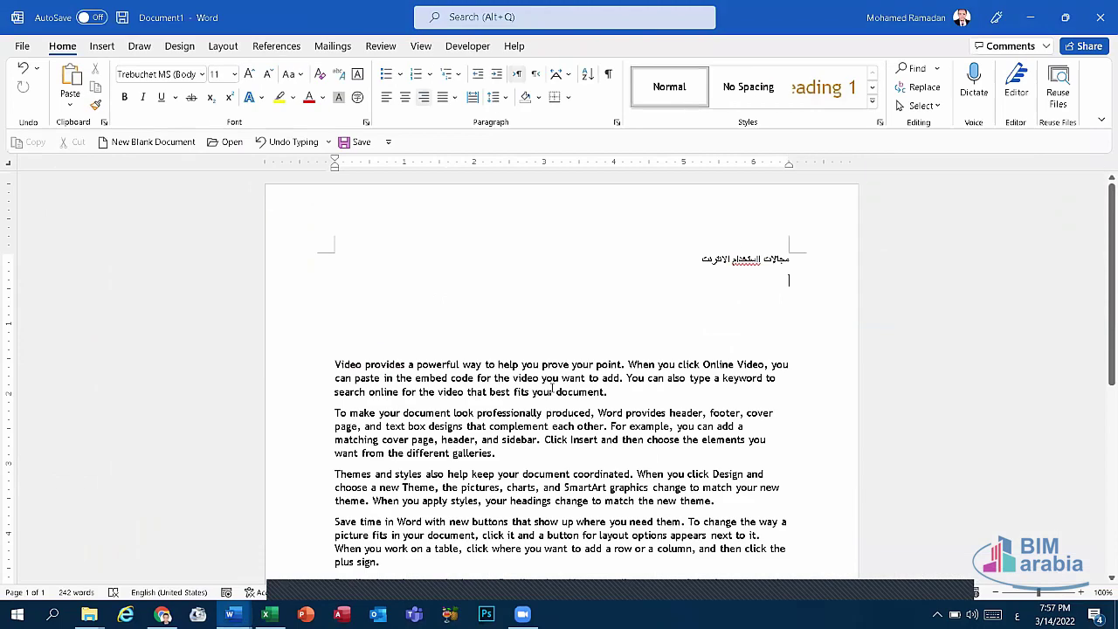
{"action": "left_click_drag", "start_coordinate": [612, 393], "coordinate": [332, 367]}
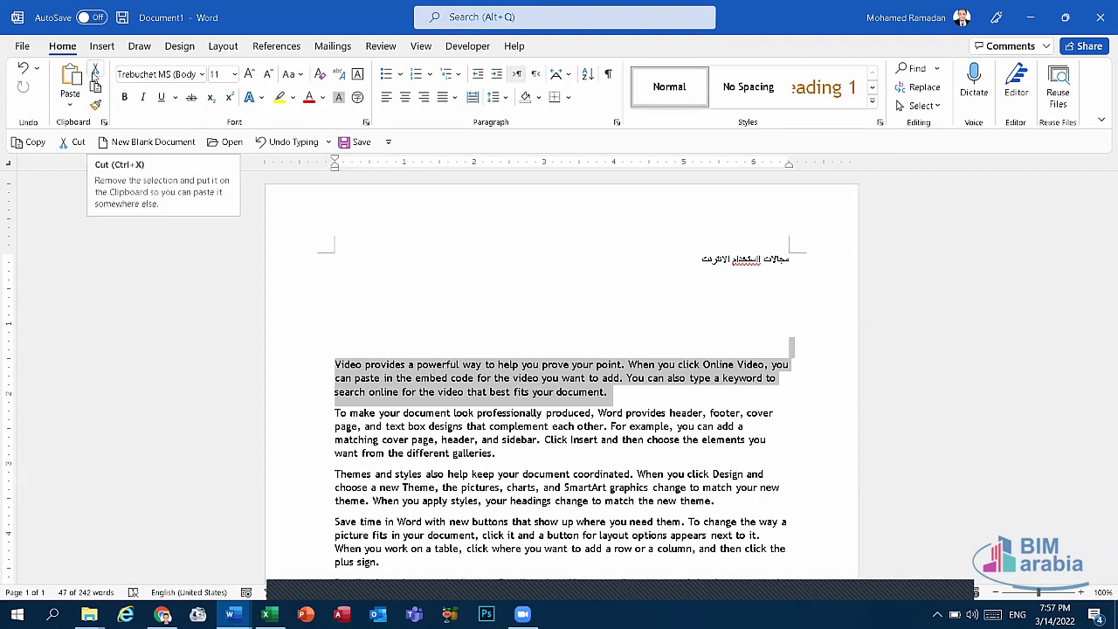
{"action": "left_click", "coordinate": [95, 76]}
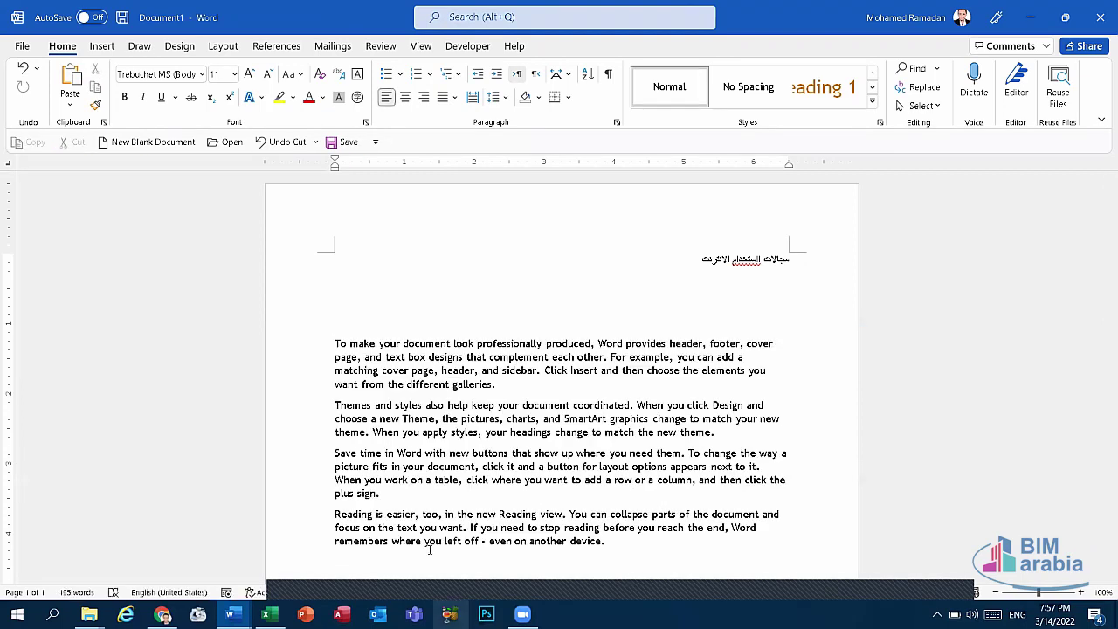
{"action": "scroll", "coordinate": [536, 454], "scroll_direction": "down", "scroll_amount": 3}
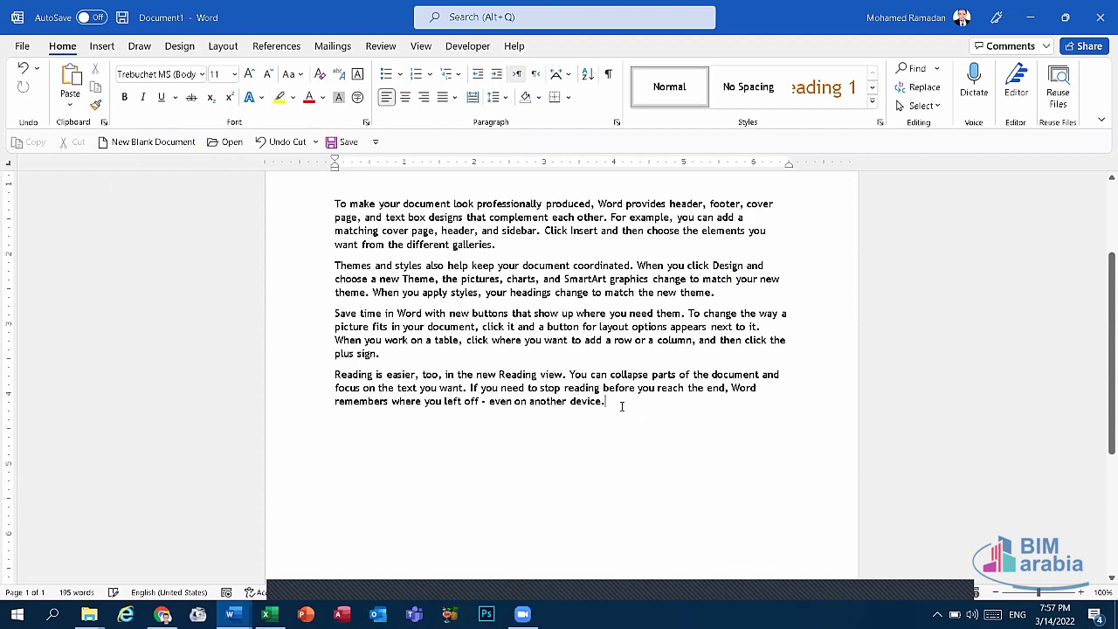
{"action": "key", "text": "Return"}
{"action": "left_click", "coordinate": [70, 79]}
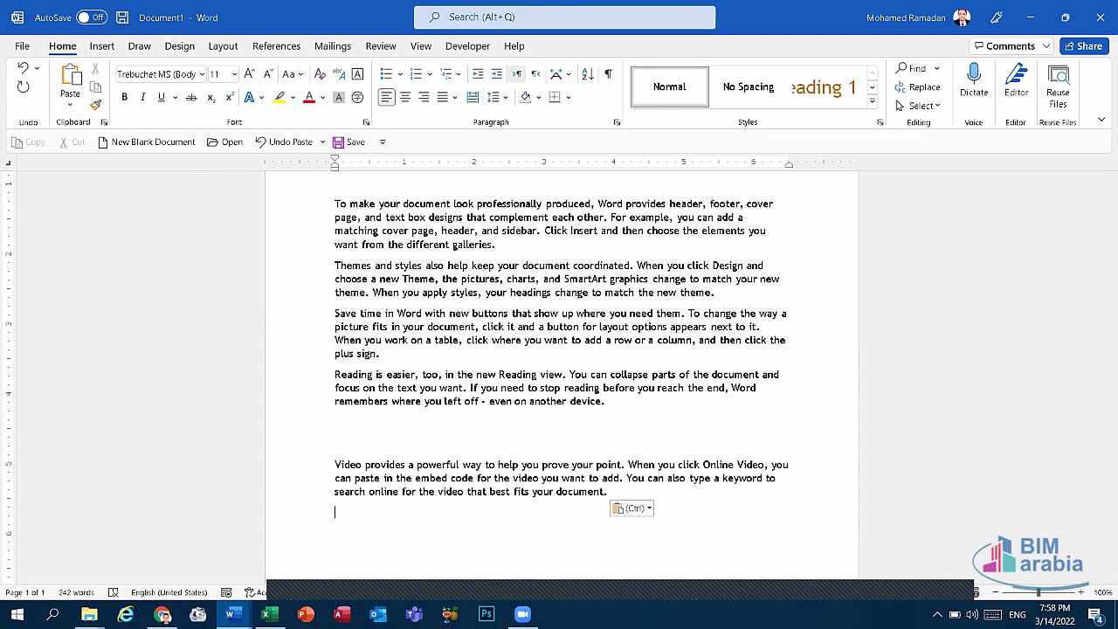
{"action": "mouse_move", "coordinate": [230, 614]}
{"action": "left_click", "coordinate": [149, 540]}
{"action": "scroll", "coordinate": [523, 436], "scroll_direction": "down", "scroll_amount": 2}
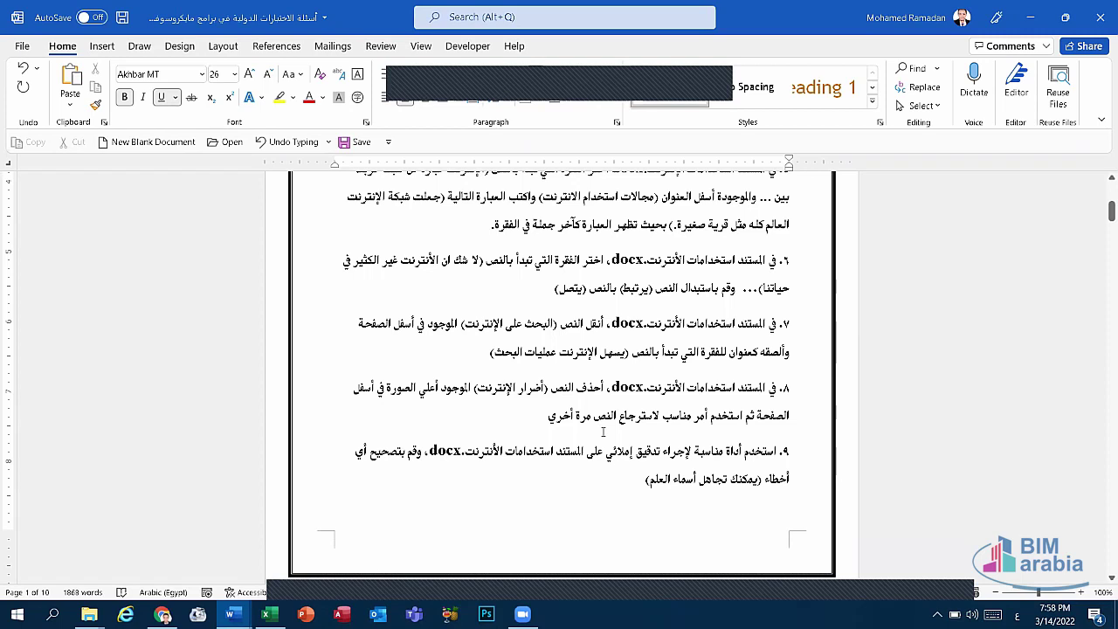
- In Document1, delete the Arabic heading line and paste it back at the top
{"action": "mouse_move", "coordinate": [230, 615]}
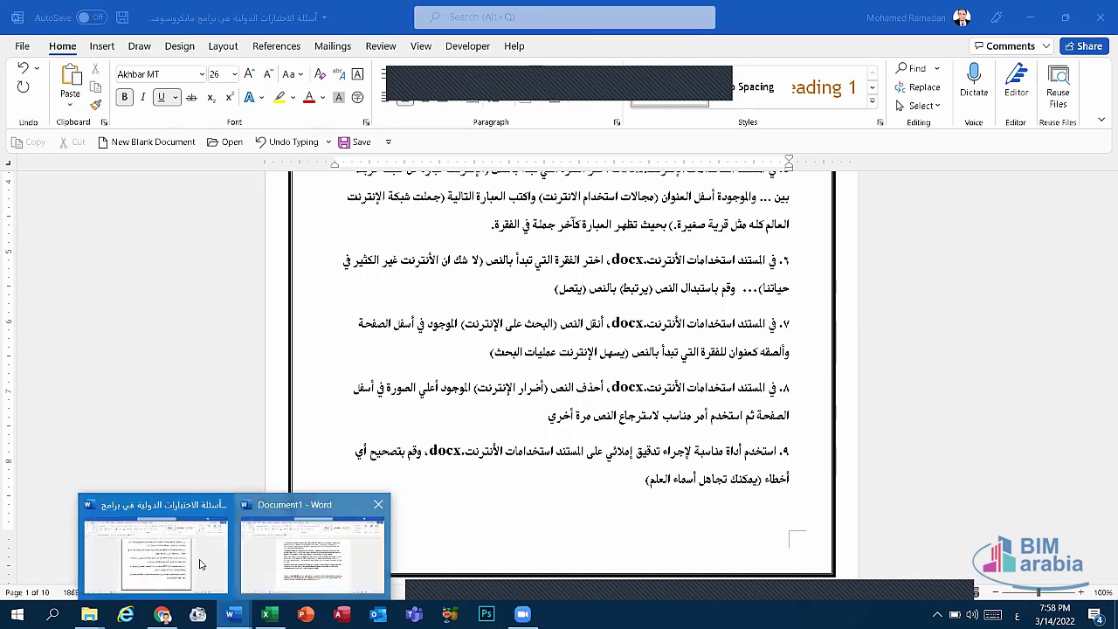
{"action": "left_click", "coordinate": [319, 538]}
{"action": "scroll", "coordinate": [563, 256], "scroll_direction": "up", "scroll_amount": 3}
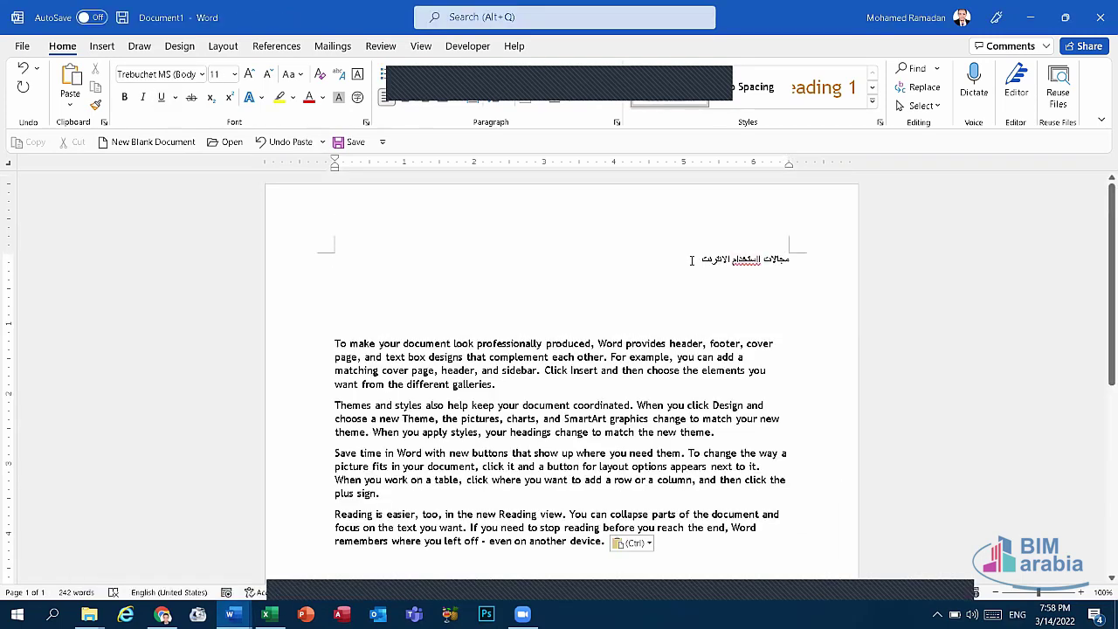
{"action": "double_click", "coordinate": [767, 262]}
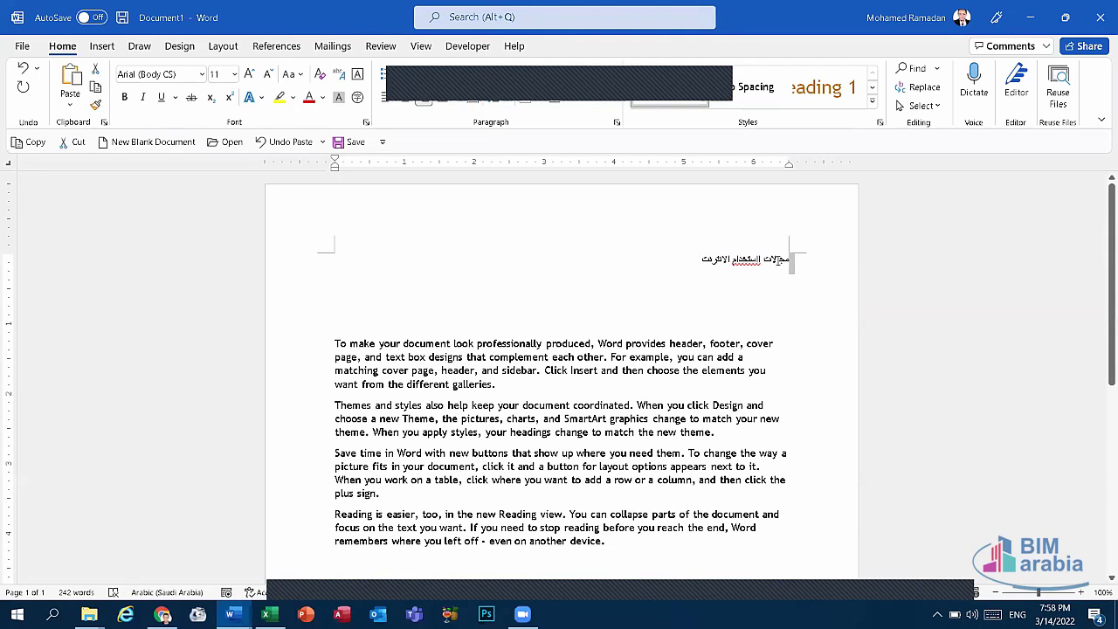
{"action": "left_click", "coordinate": [791, 259]}
{"action": "triple_click", "coordinate": [791, 259]}
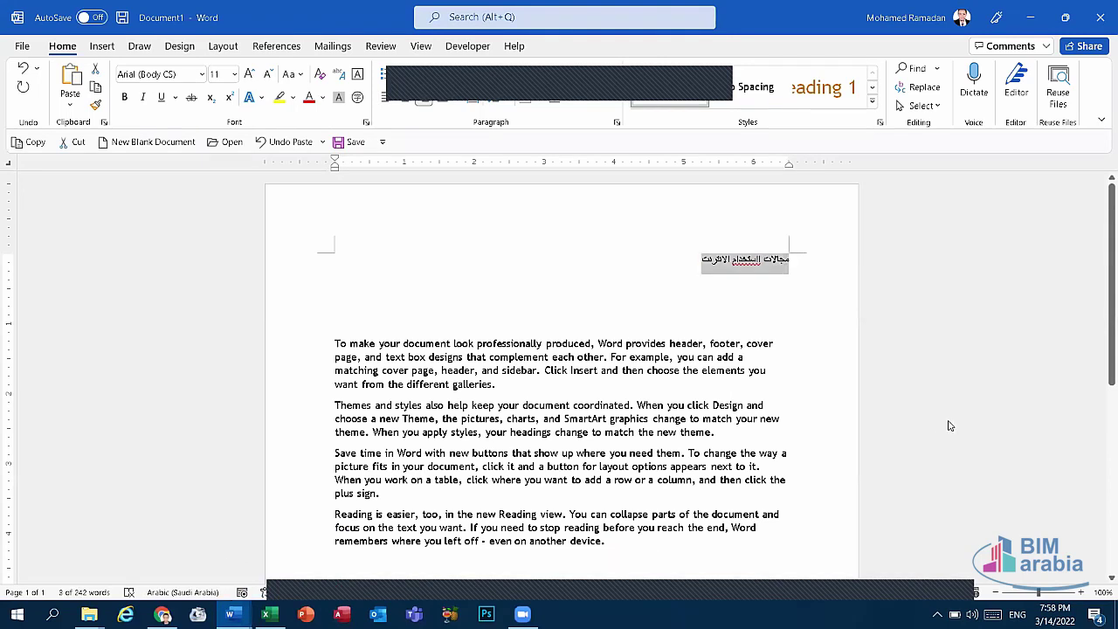
{"action": "key", "text": "Delete"}
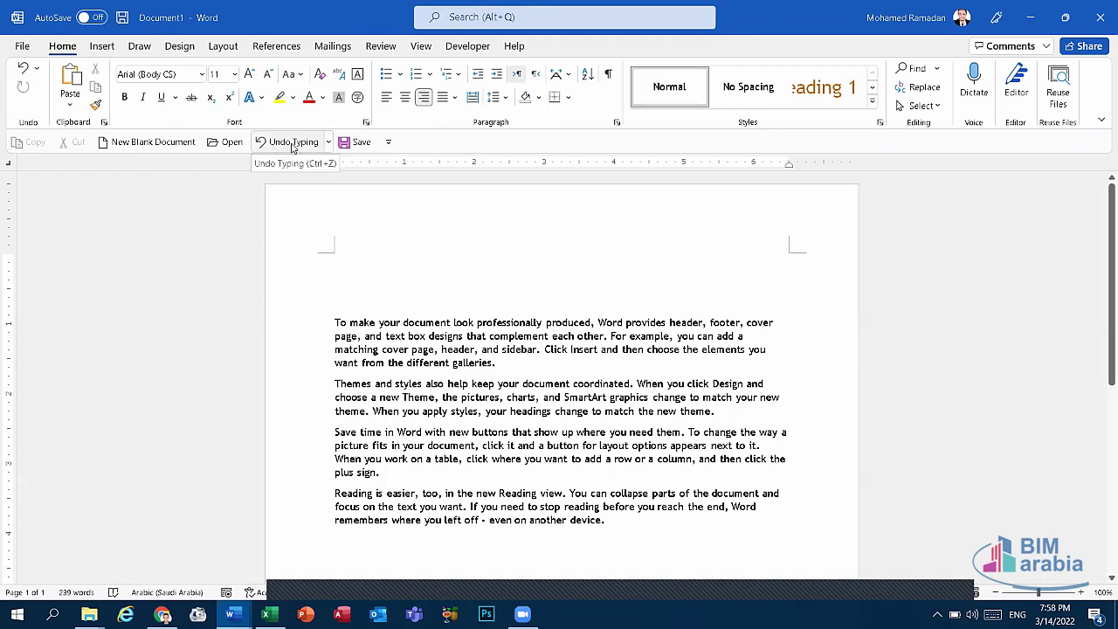
{"action": "key", "text": "ctrl+v"}
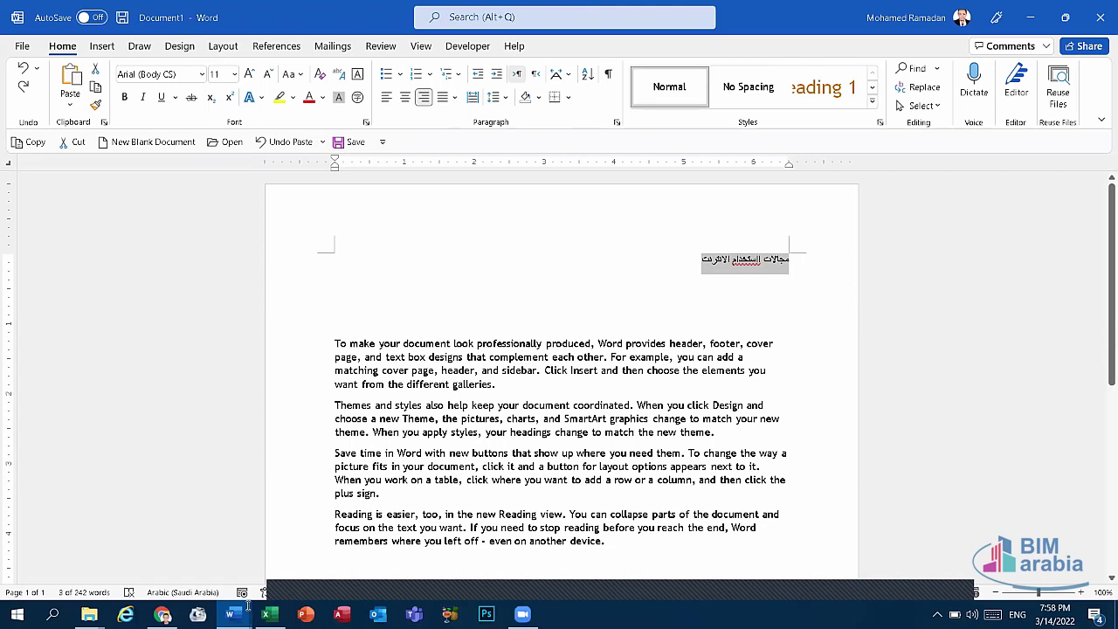
{"action": "key", "text": "alt+Tab"}
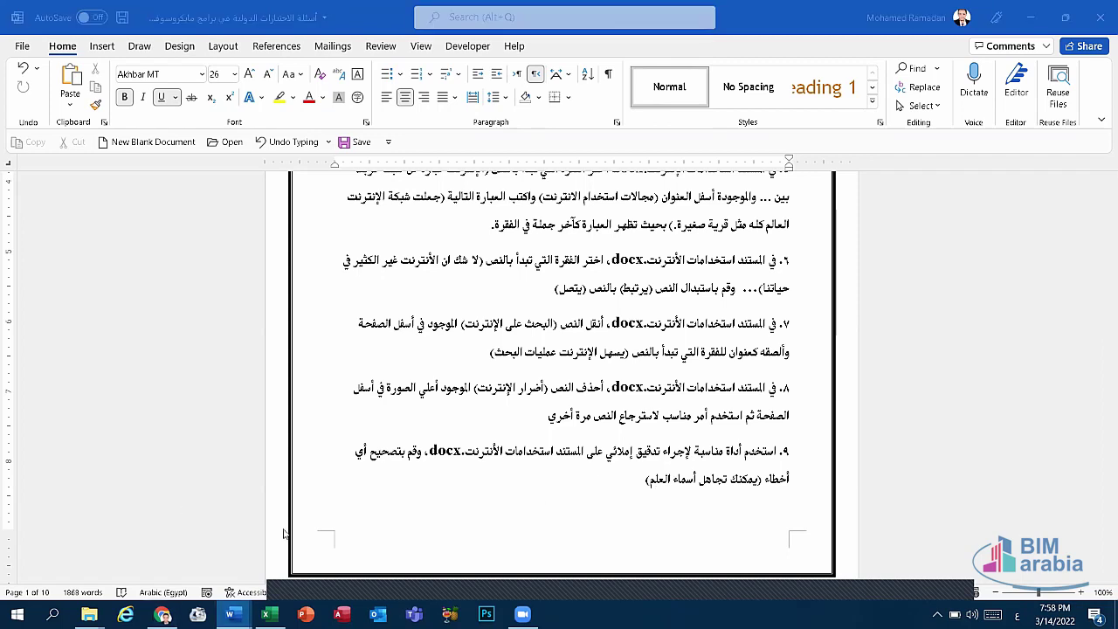
- Delete letters to misspell 'coordinated' as 'crdinated' and 'document' as 'dument'
{"action": "mouse_move", "coordinate": [231, 614]}
{"action": "left_click", "coordinate": [312, 546]}
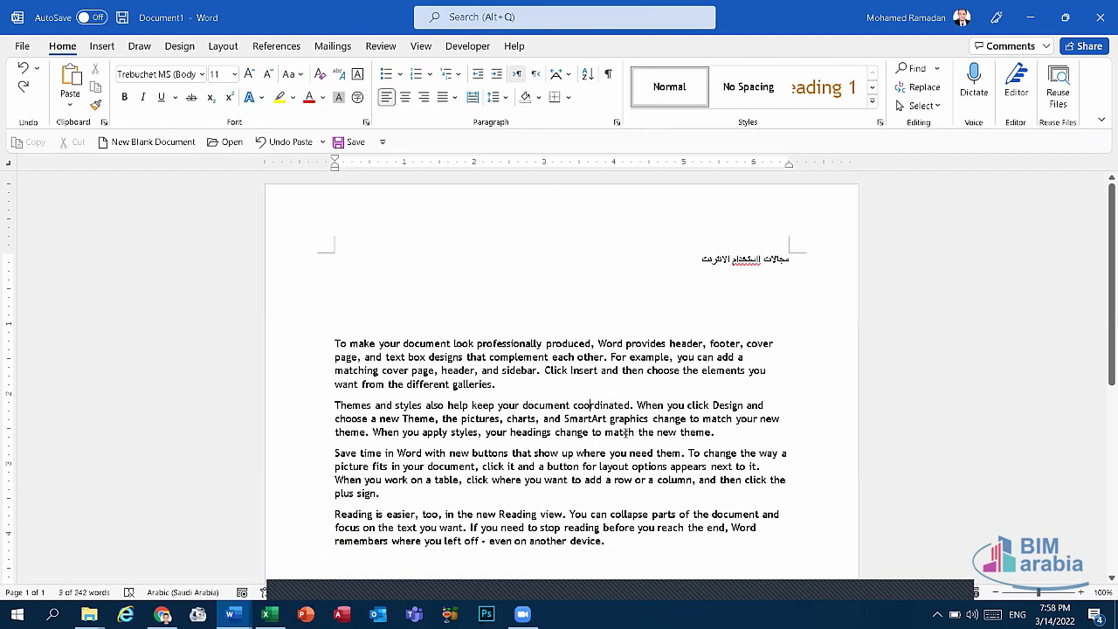
{"action": "key", "text": "BackSpace"}
{"action": "key", "text": "BackSpace"}
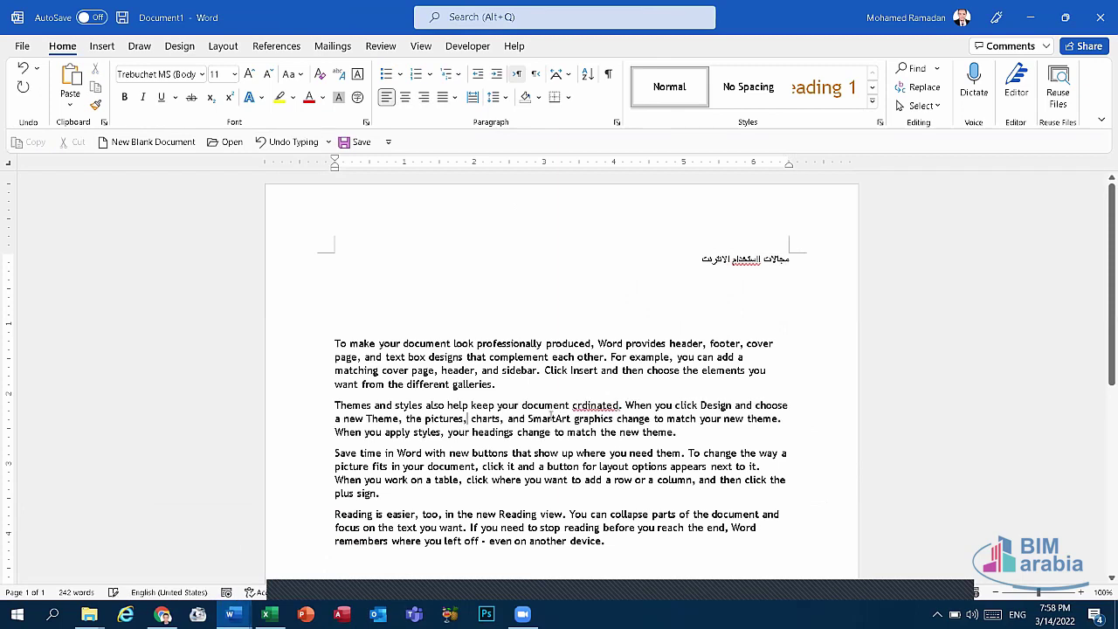
{"action": "key", "text": "BackSpace"}
{"action": "key", "text": "BackSpace"}
{"action": "key", "text": "BackSpace"}
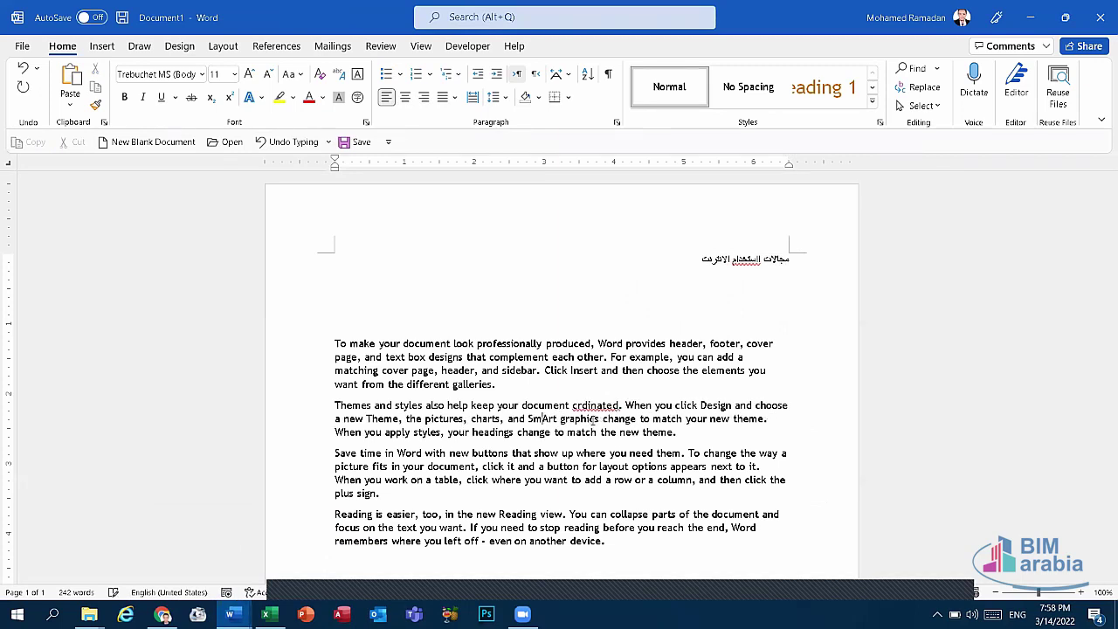
{"action": "left_click", "coordinate": [540, 405]}
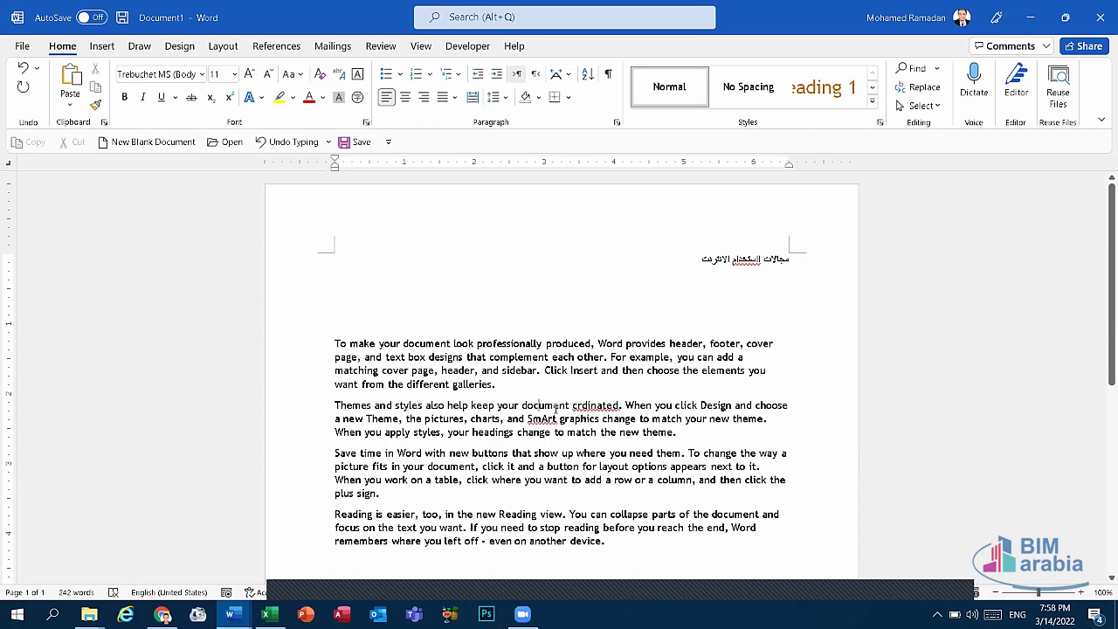
{"action": "key", "text": "BackSpace"}
{"action": "key", "text": "BackSpace"}
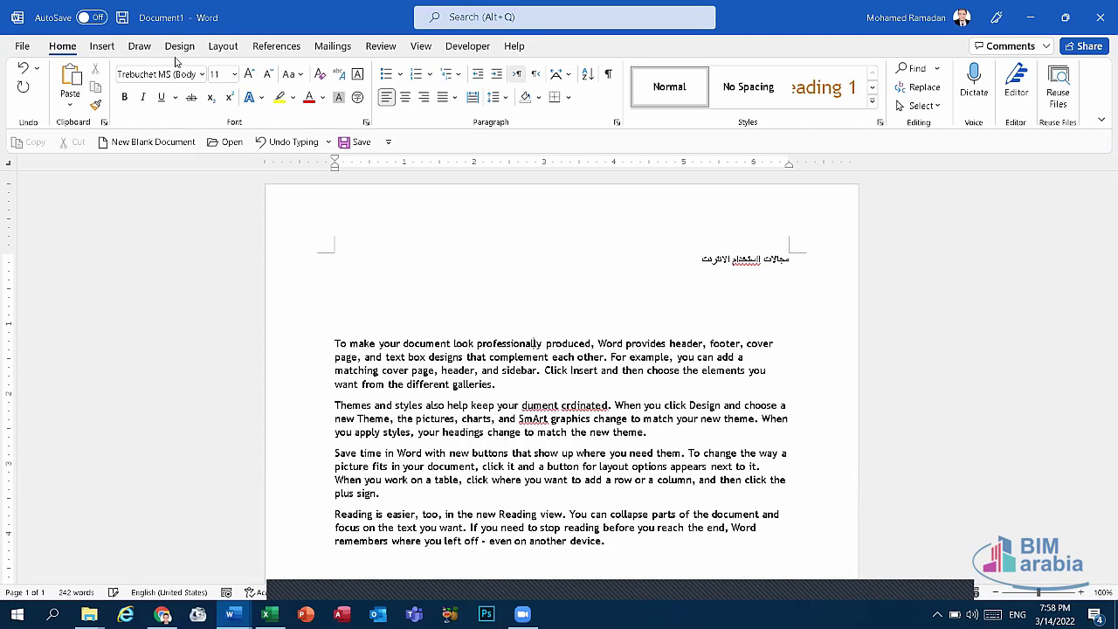
- Run the Editor spelling check, accepting dement, Smarts, the Arabic heading fix and coordinated
{"action": "left_click", "coordinate": [382, 48]}
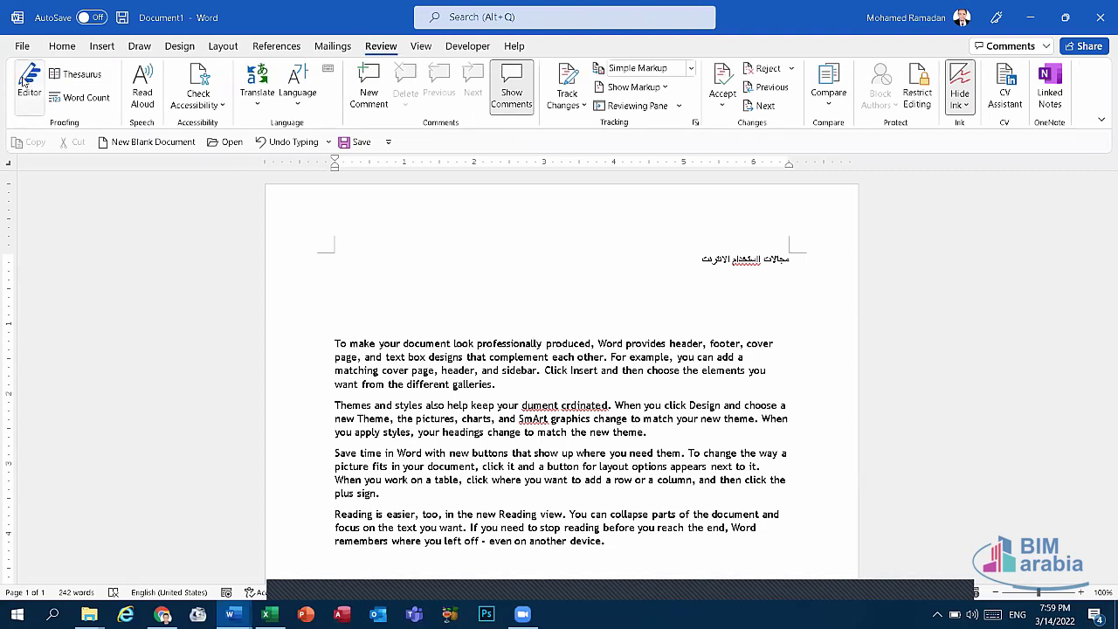
{"action": "left_click", "coordinate": [28, 85]}
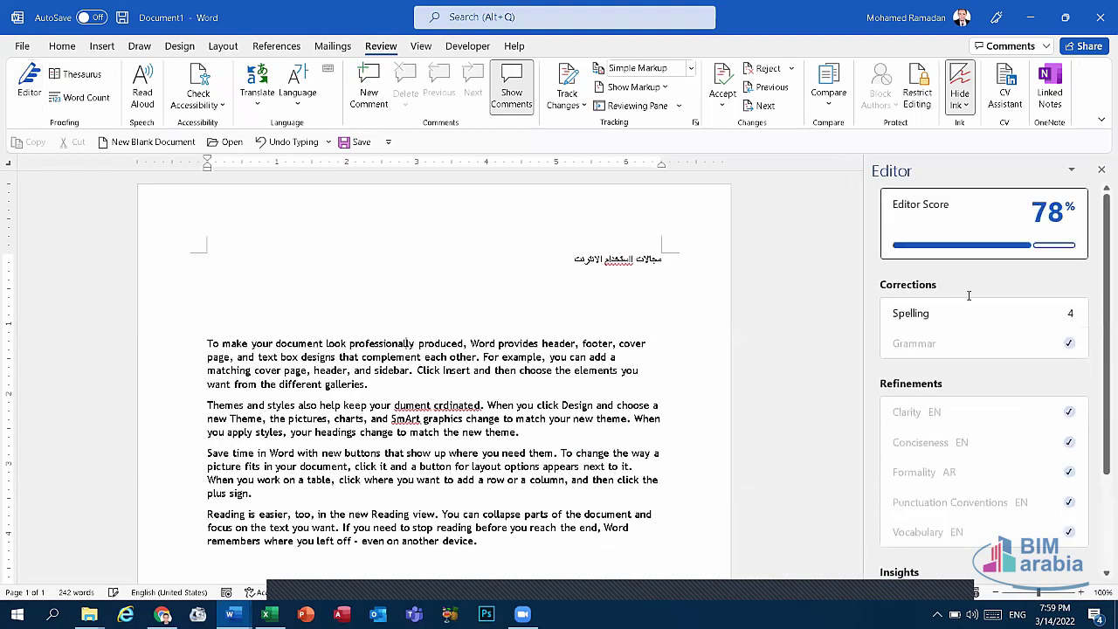
{"action": "left_click", "coordinate": [924, 364]}
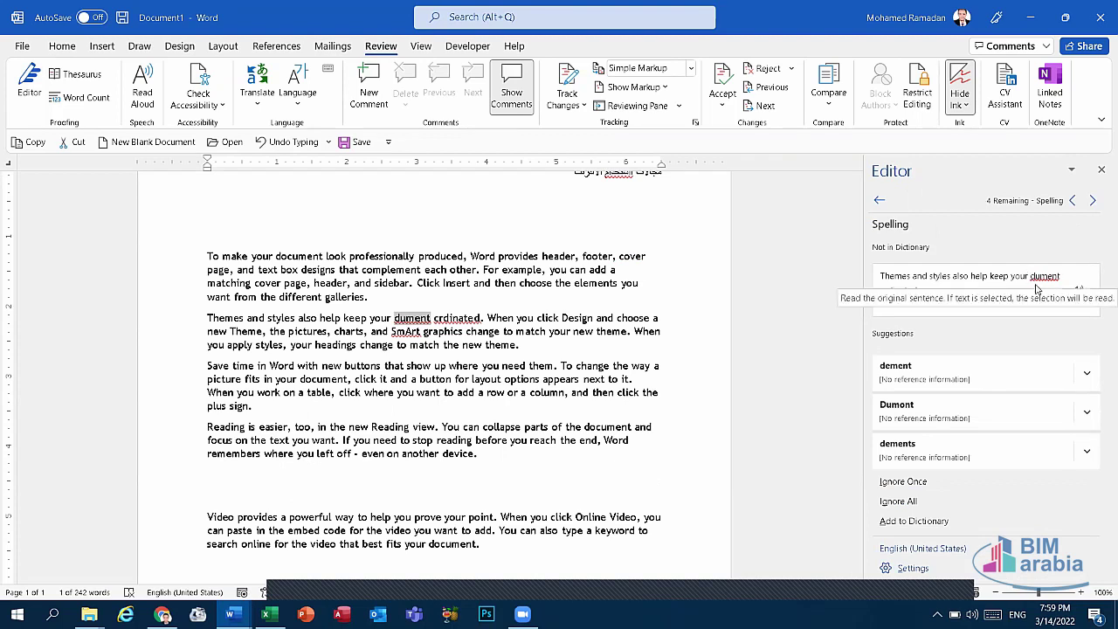
{"action": "left_click", "coordinate": [908, 376]}
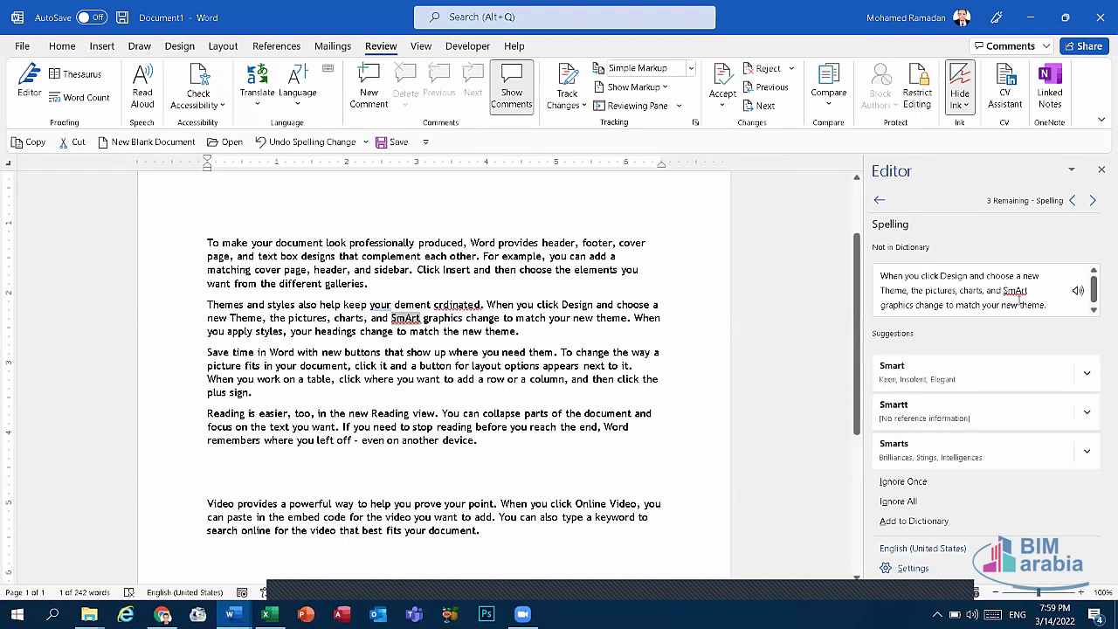
{"action": "left_click", "coordinate": [917, 451]}
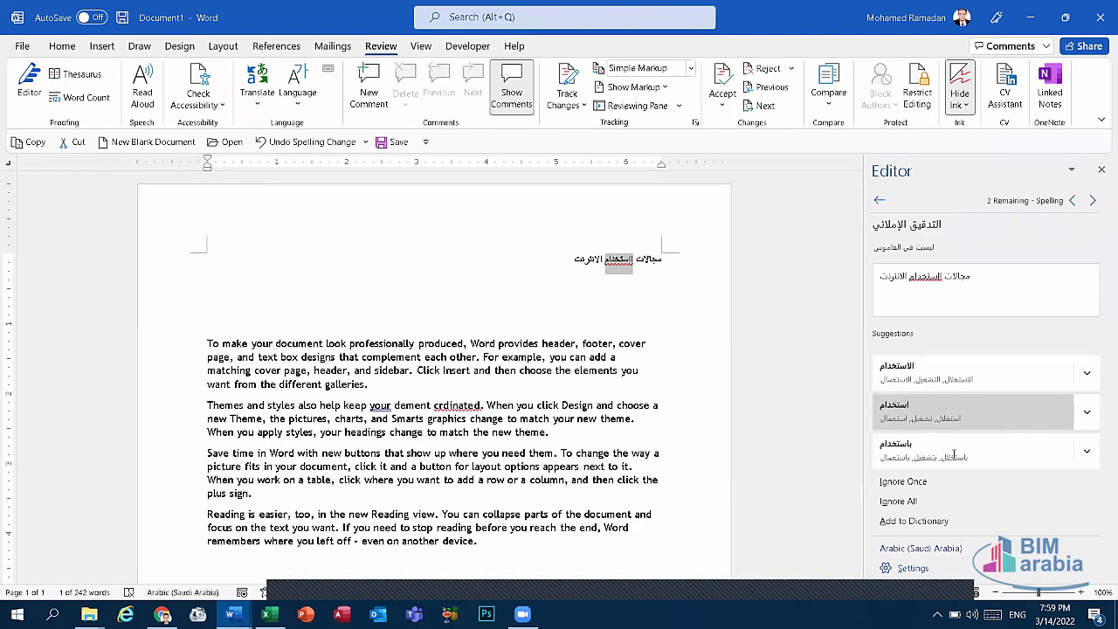
{"action": "left_click", "coordinate": [907, 374]}
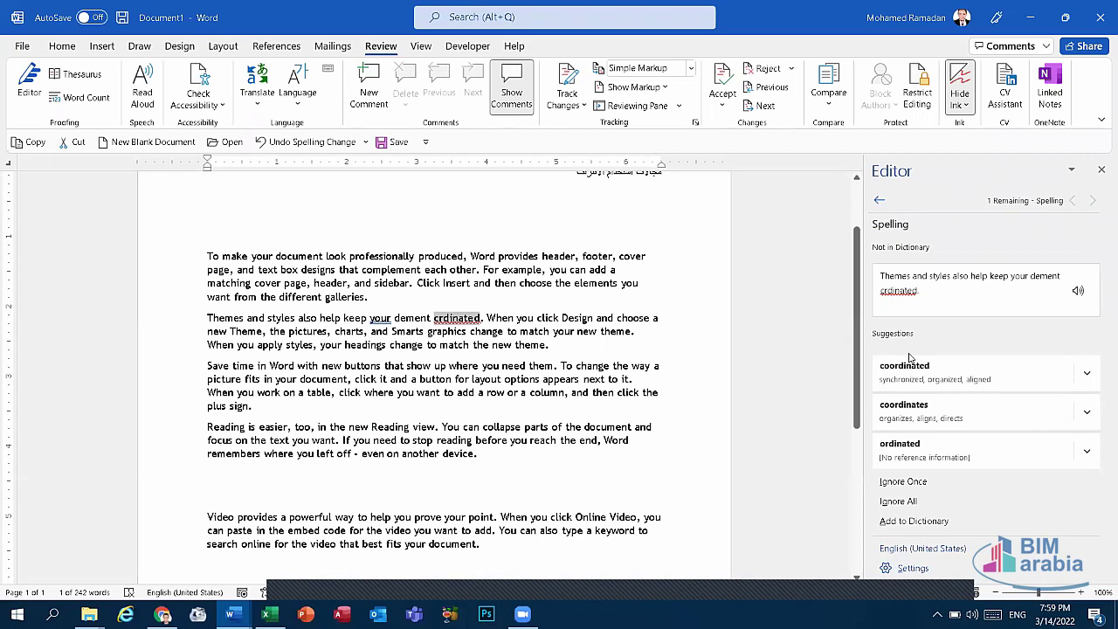
{"action": "left_click", "coordinate": [908, 367]}
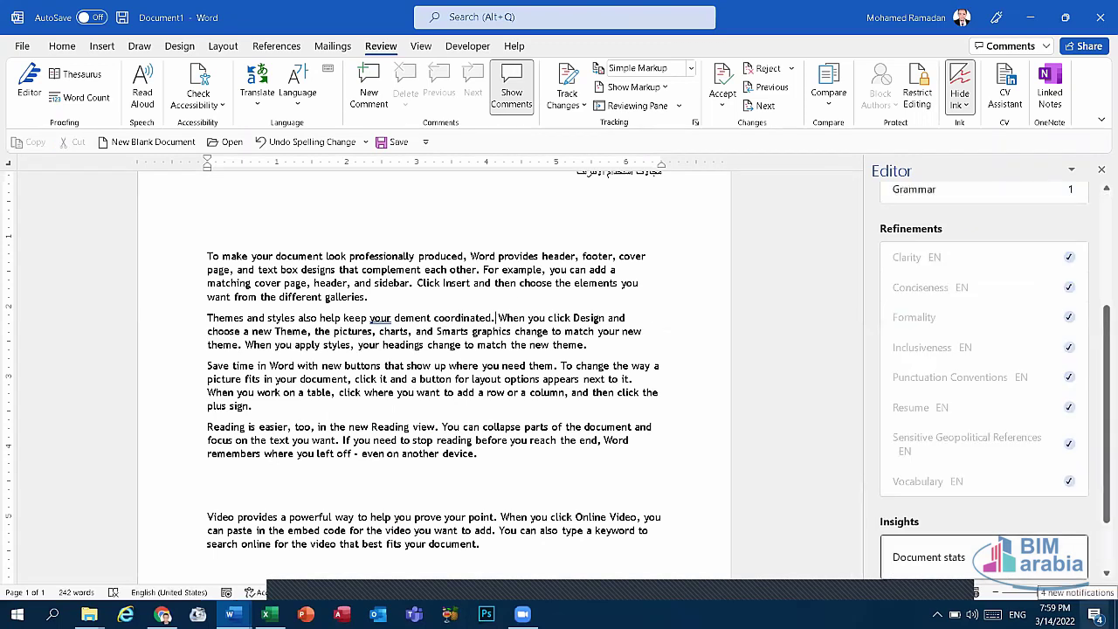
- Accept 'you' for the grammar issue, dismiss the completion message and close Editor
{"action": "scroll", "coordinate": [930, 315], "scroll_direction": "up", "scroll_amount": 3}
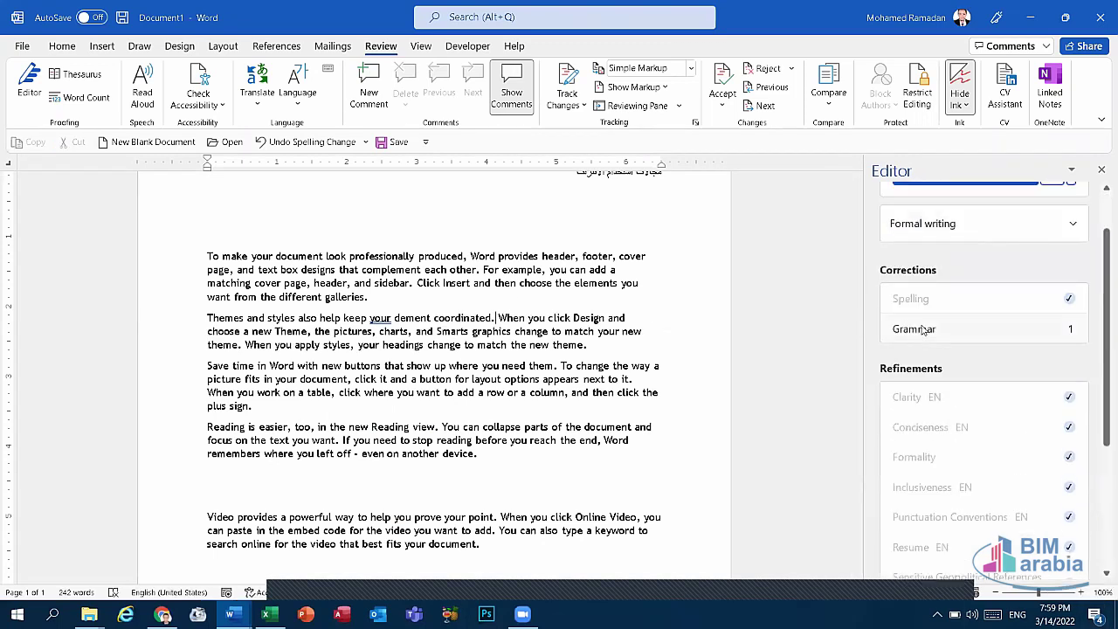
{"action": "left_click", "coordinate": [923, 330]}
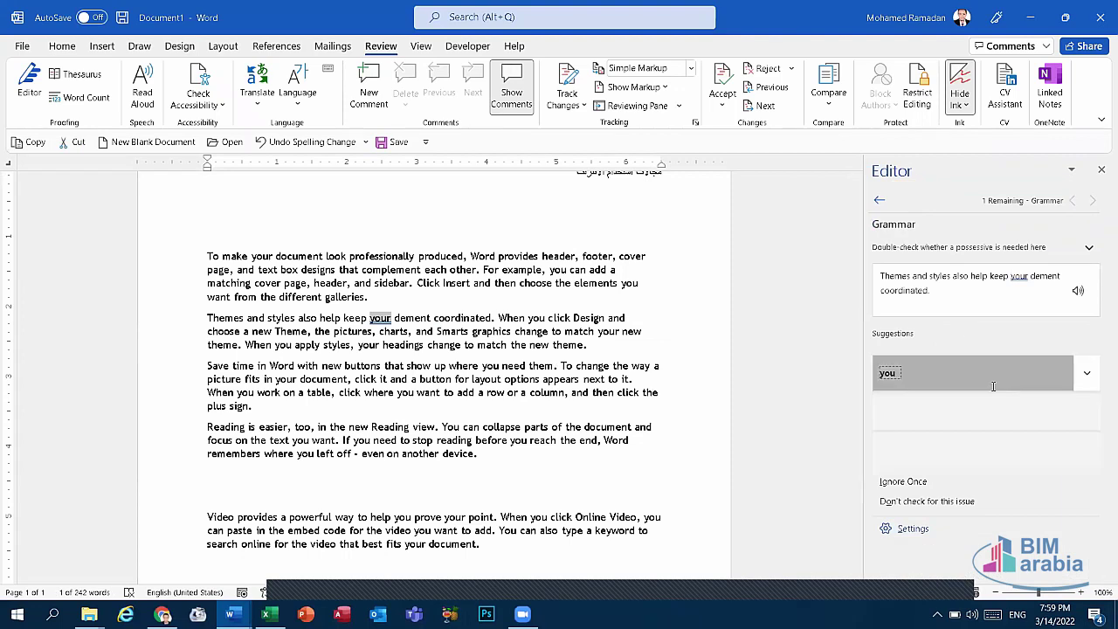
{"action": "left_click", "coordinate": [961, 373]}
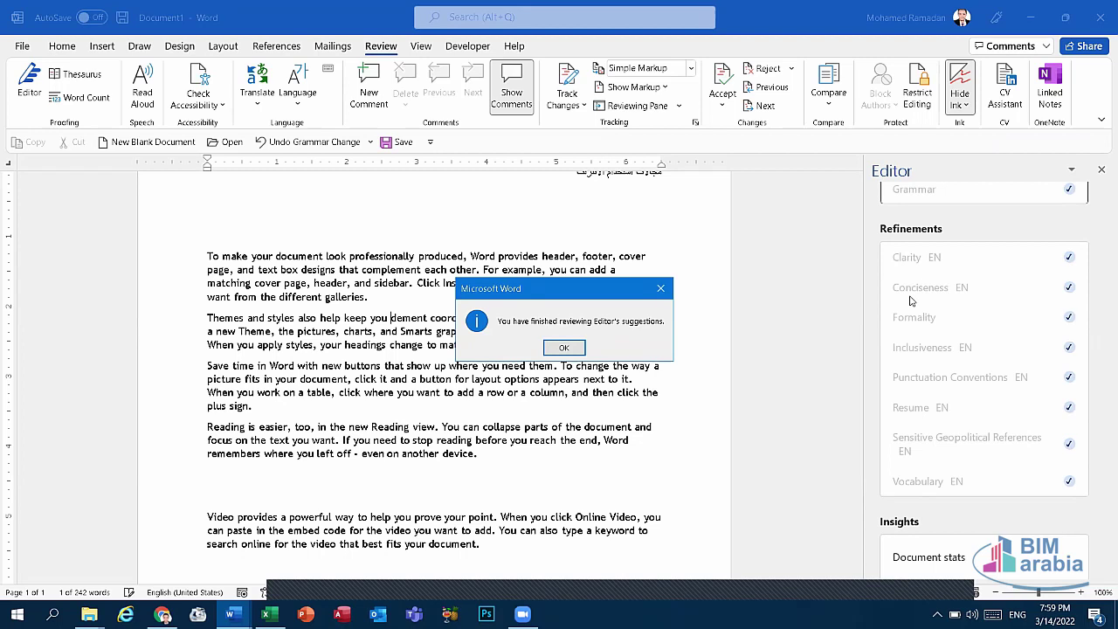
{"action": "left_click", "coordinate": [659, 287]}
{"action": "scroll", "coordinate": [1096, 253], "scroll_direction": "up", "scroll_amount": 2}
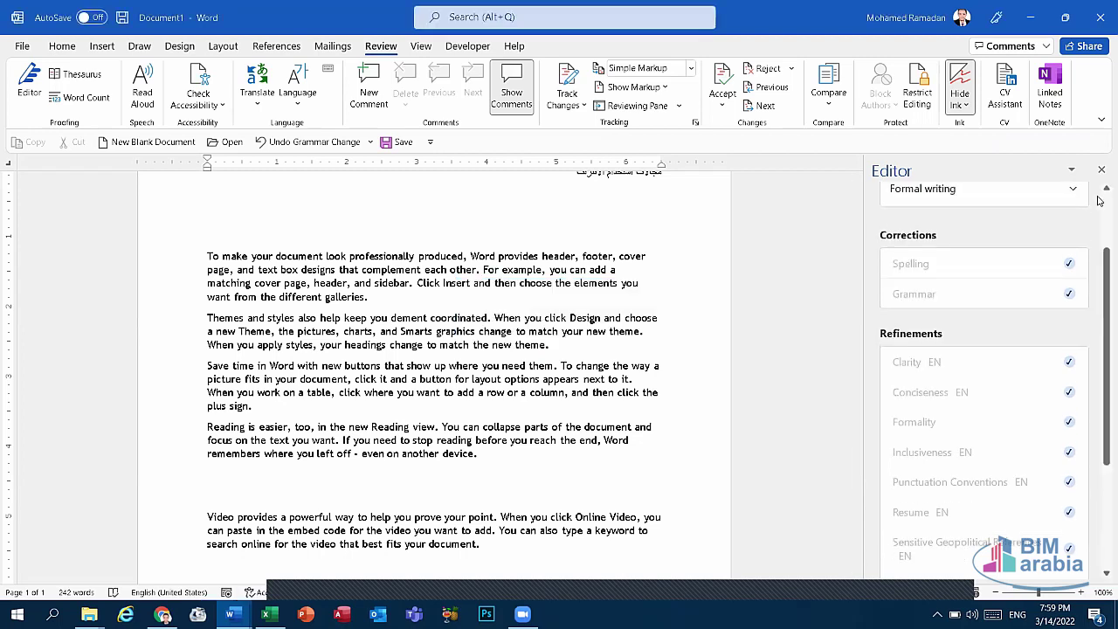
{"action": "left_click", "coordinate": [1102, 171]}
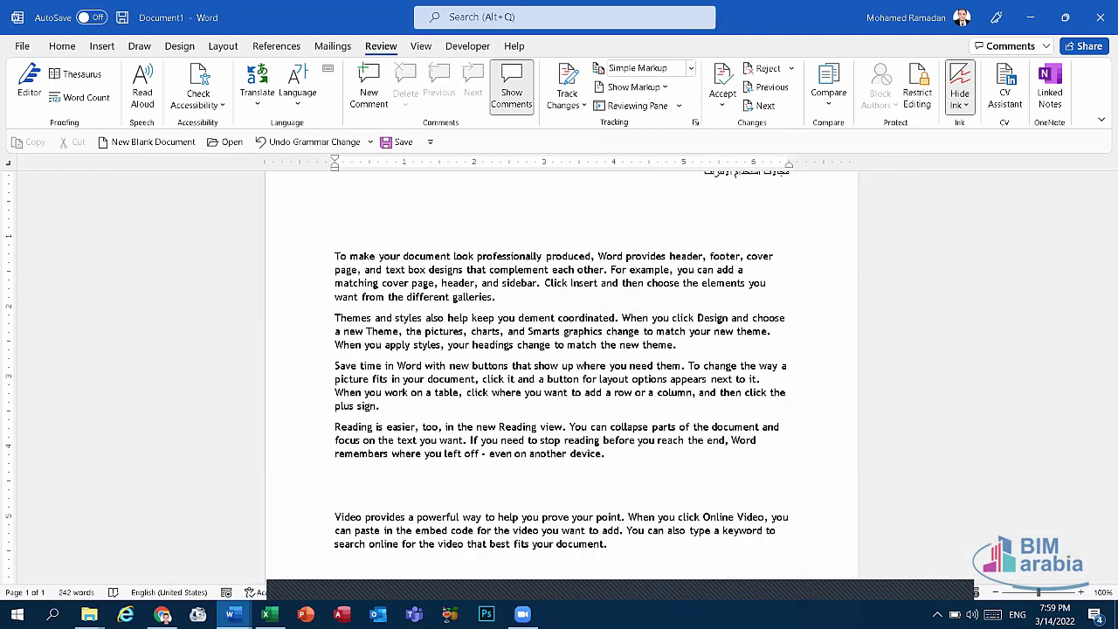
- Switch to the Arabic exam questions document and scroll down to questions 10–12 on page 2
{"action": "mouse_move", "coordinate": [231, 614]}
{"action": "left_click", "coordinate": [153, 546]}
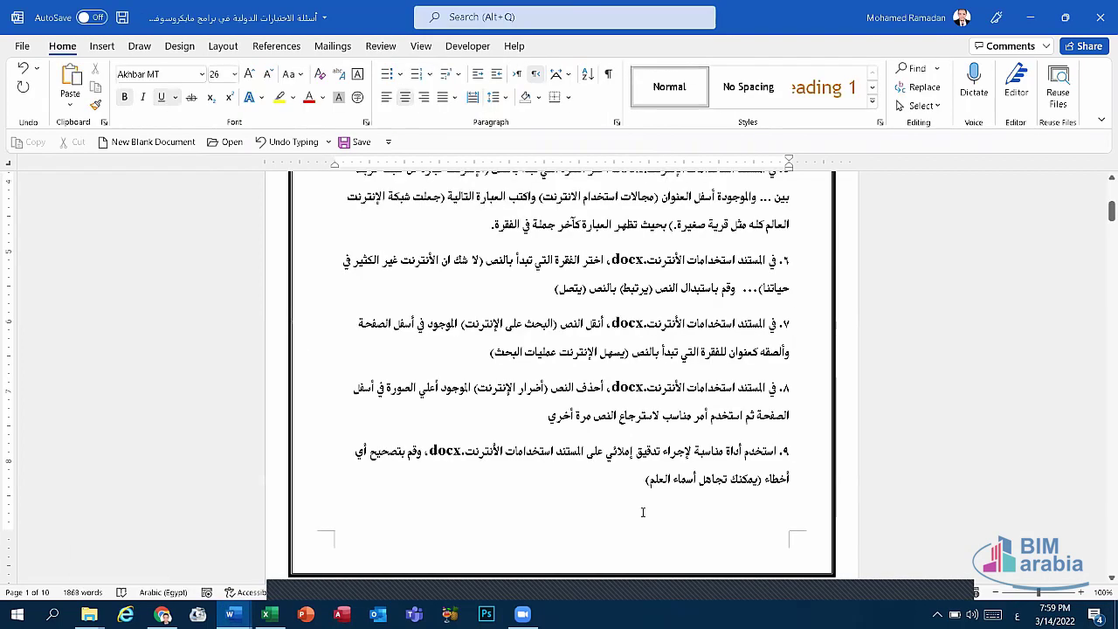
{"action": "scroll", "coordinate": [643, 507], "scroll_direction": "up", "scroll_amount": 5}
{"action": "scroll", "coordinate": [633, 502], "scroll_direction": "down", "scroll_amount": 4}
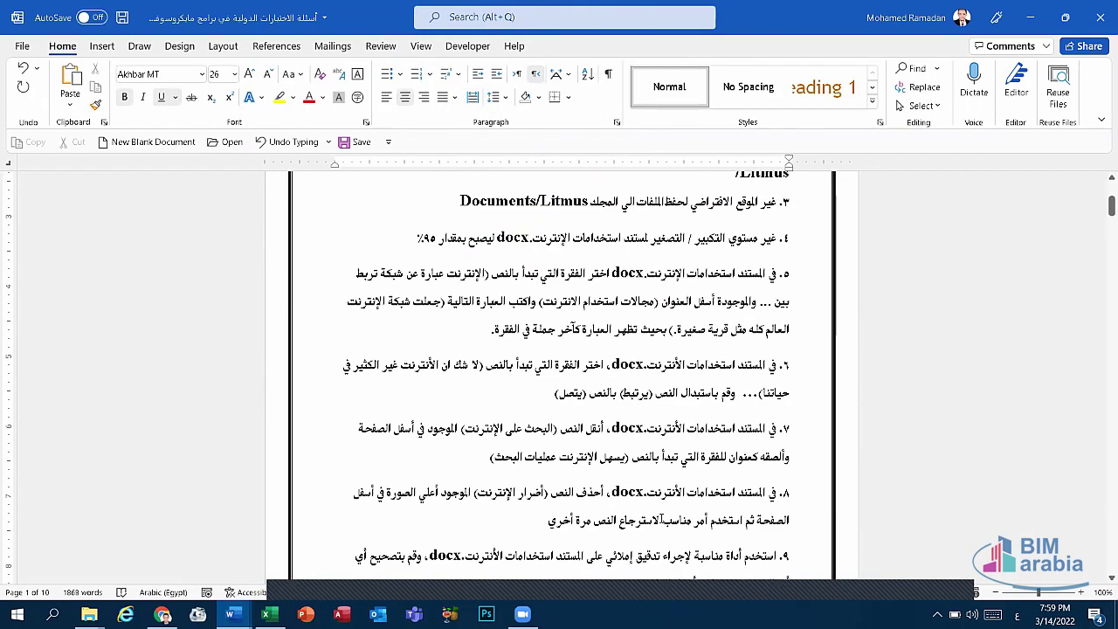
{"action": "scroll", "coordinate": [624, 497], "scroll_direction": "down", "scroll_amount": 3}
{"action": "mouse_move", "coordinate": [646, 479]}
{"action": "left_mouse_down"}
{"action": "mouse_move", "coordinate": [800, 362]}
{"action": "mouse_move", "coordinate": [789, 360]}
{"action": "left_mouse_up"}
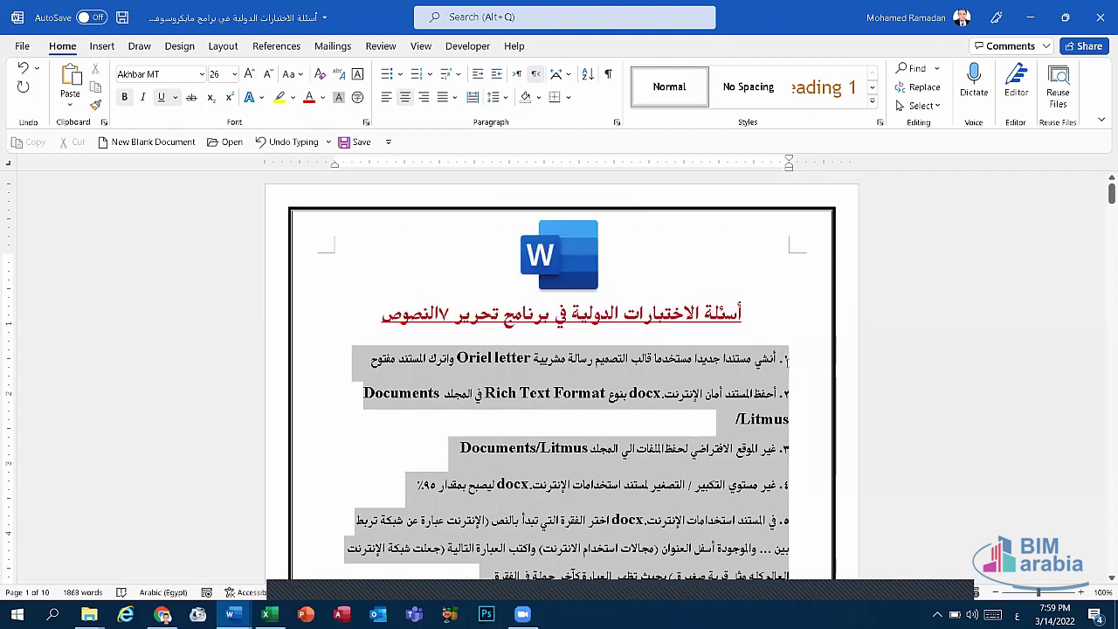
{"action": "left_click", "coordinate": [723, 400]}
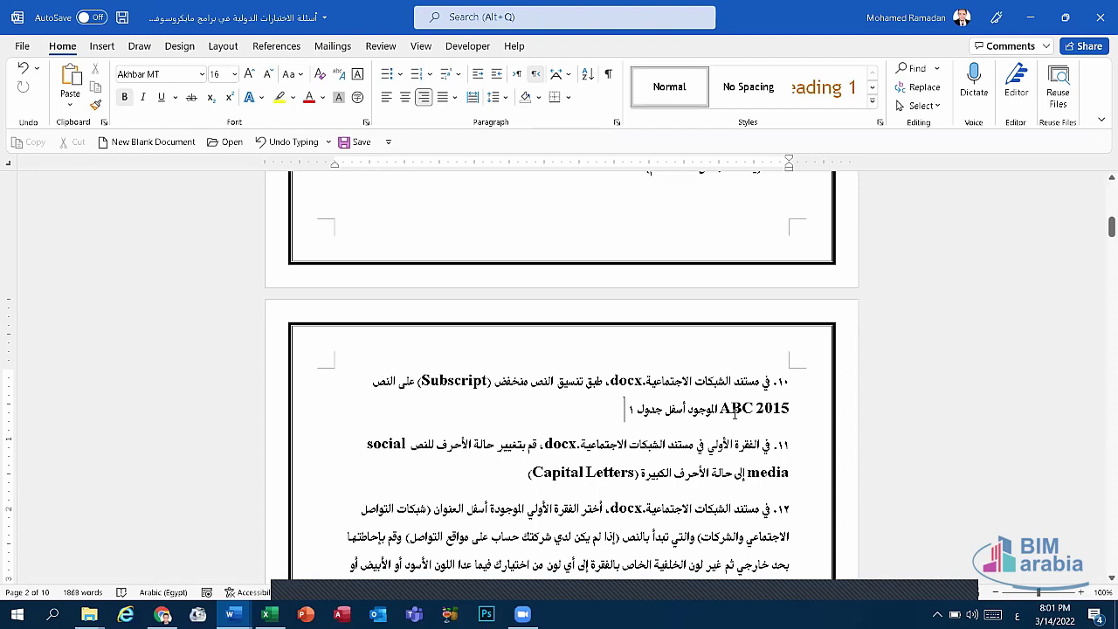
{"action": "left_click_drag", "start_coordinate": [720, 411], "coordinate": [790, 411]}
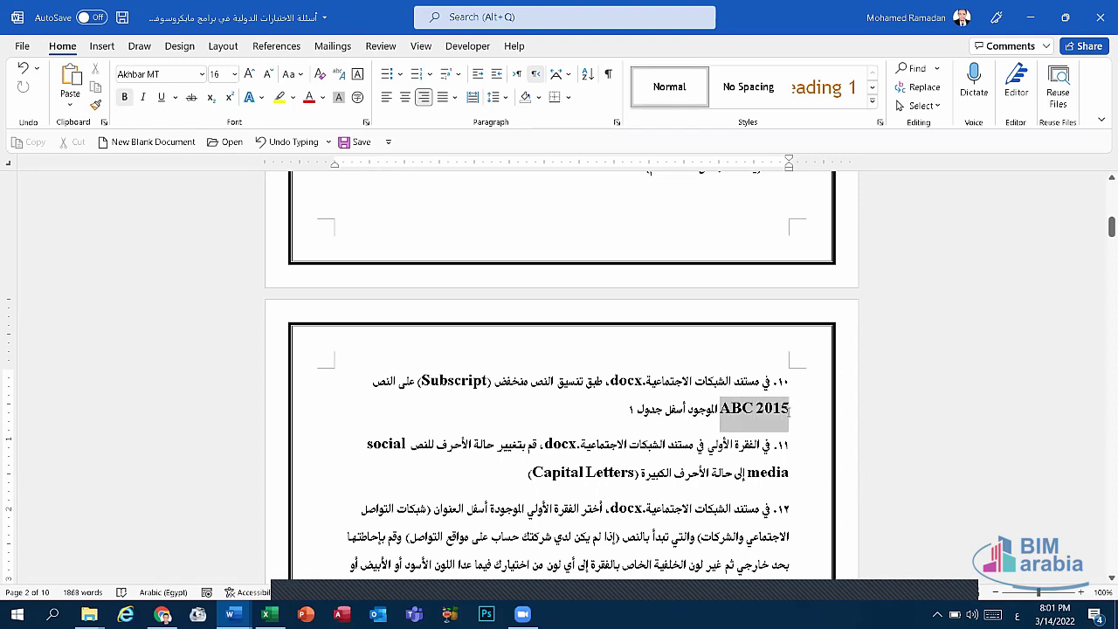
{"action": "left_click", "coordinate": [790, 411]}
{"action": "left_click_drag", "start_coordinate": [757, 411], "coordinate": [791, 411]}
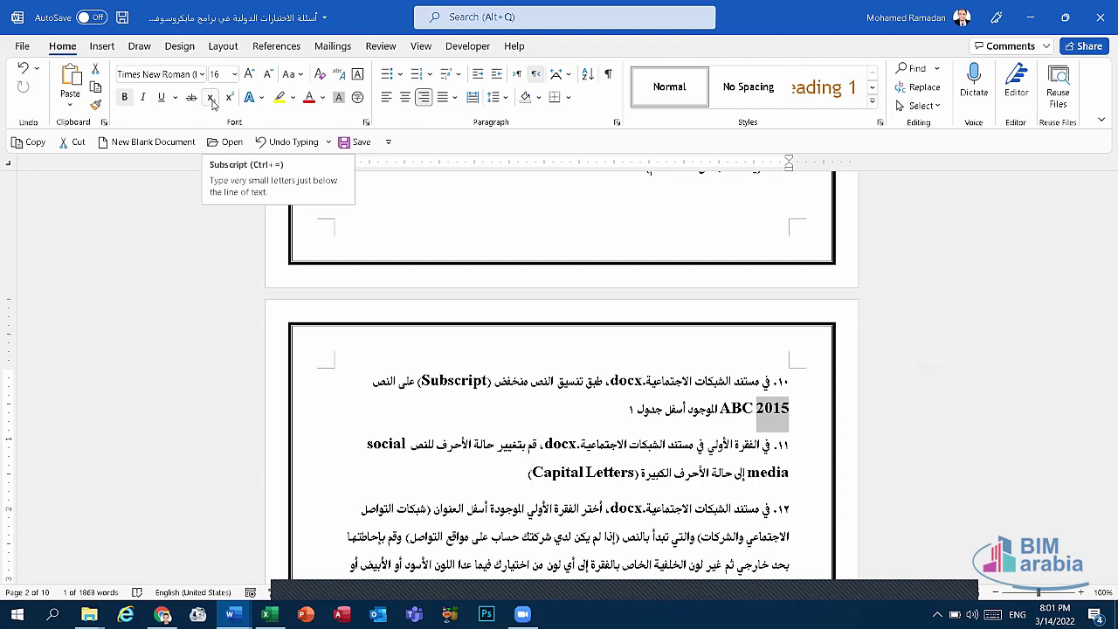
{"action": "left_click", "coordinate": [211, 98]}
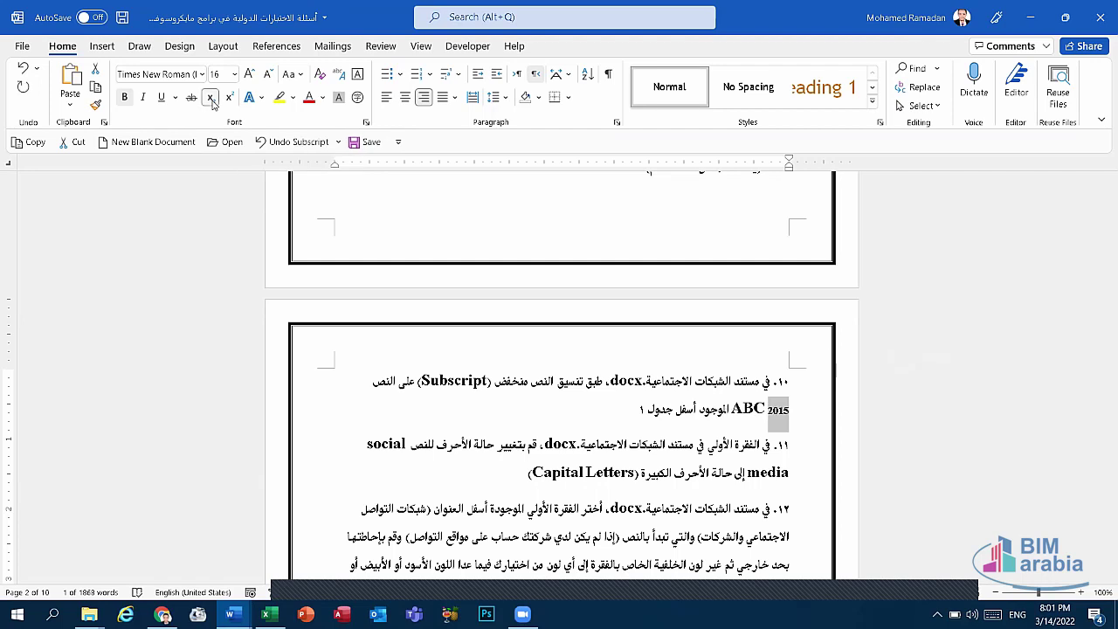
{"action": "left_click", "coordinate": [211, 98]}
{"action": "left_click", "coordinate": [211, 98]}
{"action": "key", "text": "ctrl+z"}
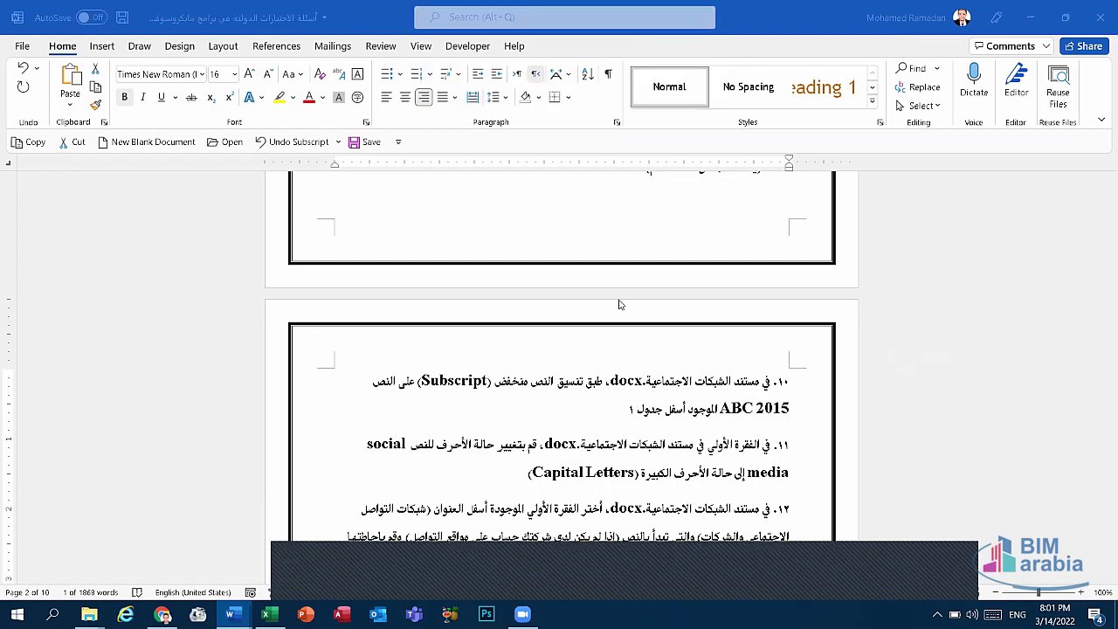
{"action": "scroll", "coordinate": [642, 346], "scroll_direction": "down", "scroll_amount": 1}
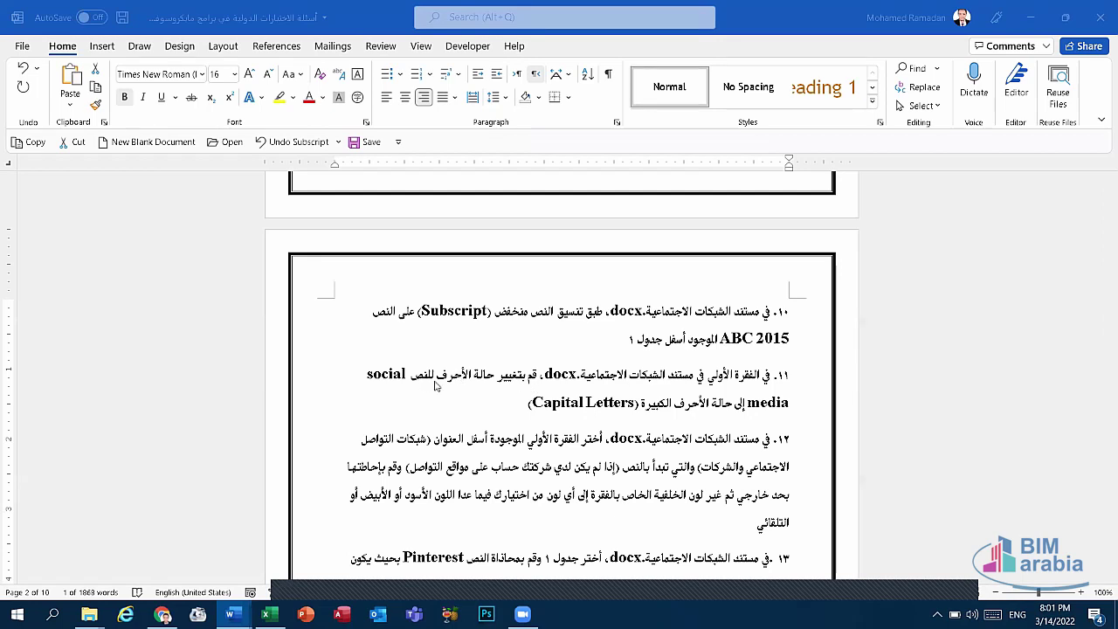
{"action": "left_click", "coordinate": [773, 412]}
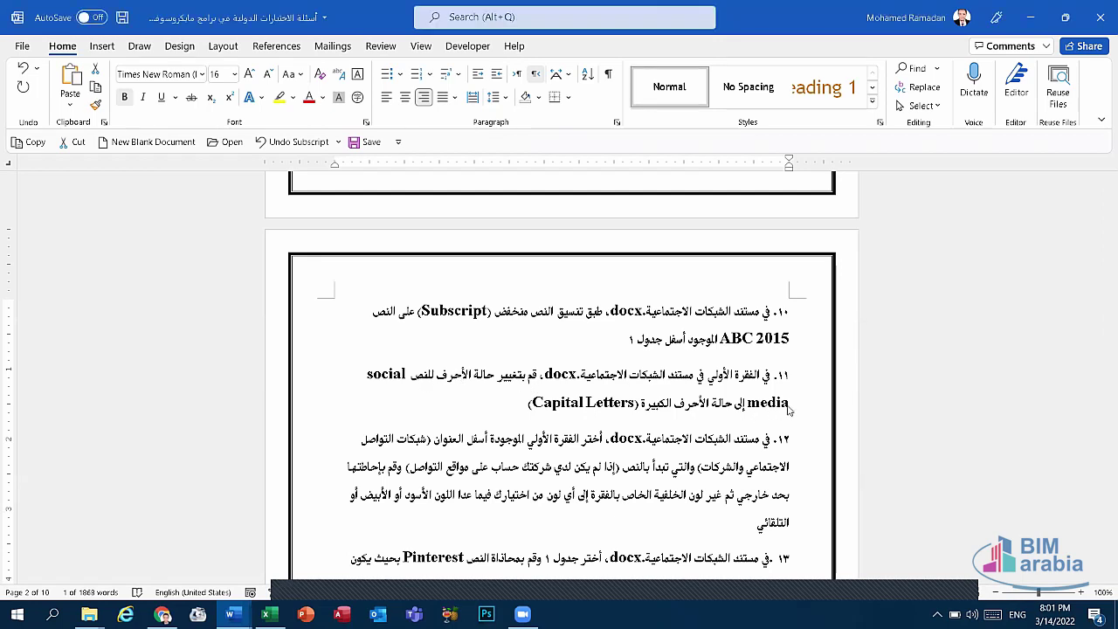
- Select 'social media' in question 11 and change it to all uppercase with Change Case
{"action": "double_click", "coordinate": [767, 404]}
{"action": "left_click_drag", "start_coordinate": [726, 386], "coordinate": [405, 374]}
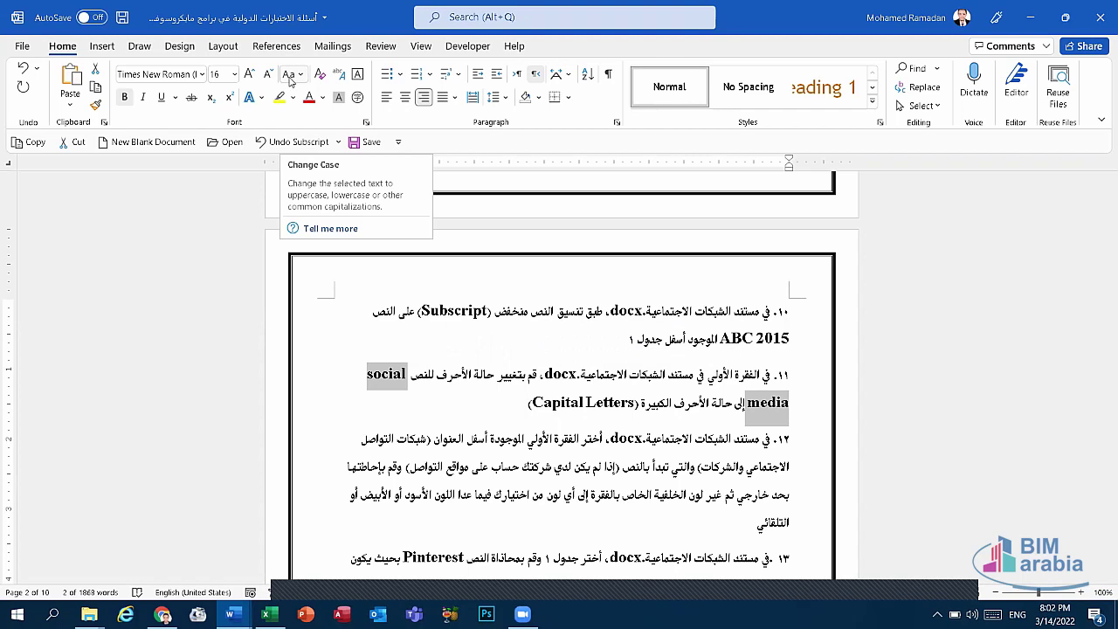
{"action": "left_click", "coordinate": [291, 77]}
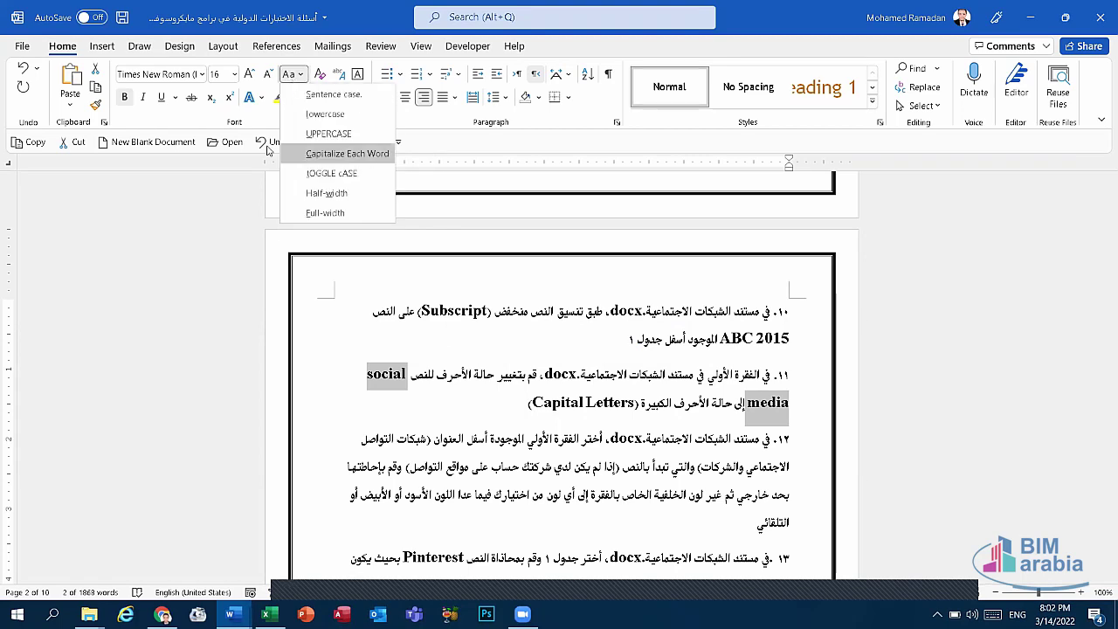
{"action": "left_click", "coordinate": [349, 135]}
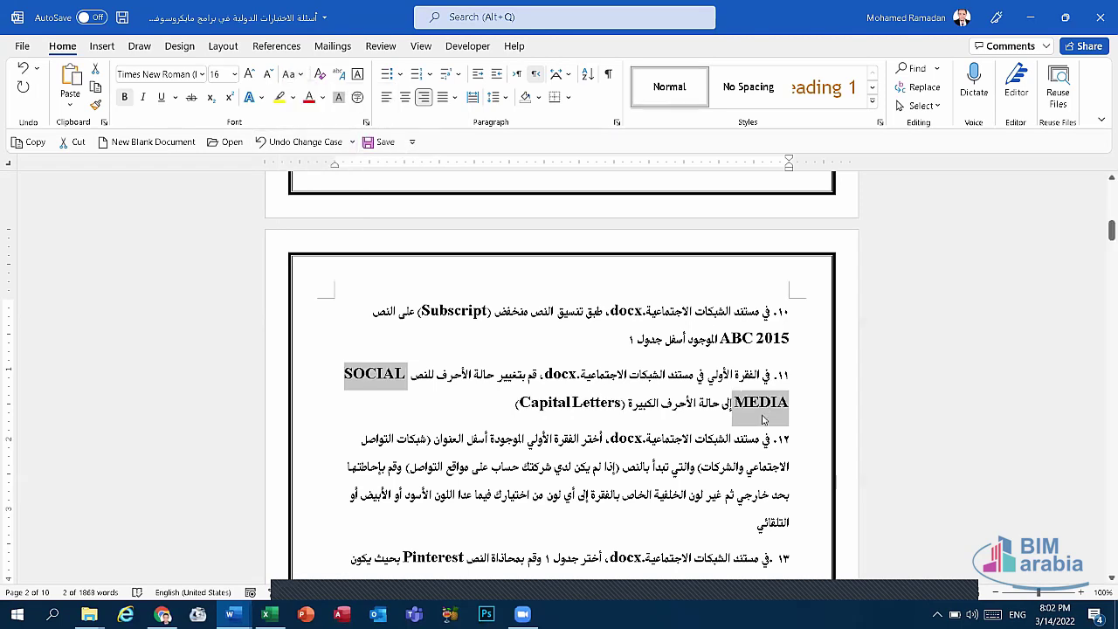
- Undo the uppercase change so 'social media' is lowercase again, then scroll down
{"action": "left_click", "coordinate": [293, 75]}
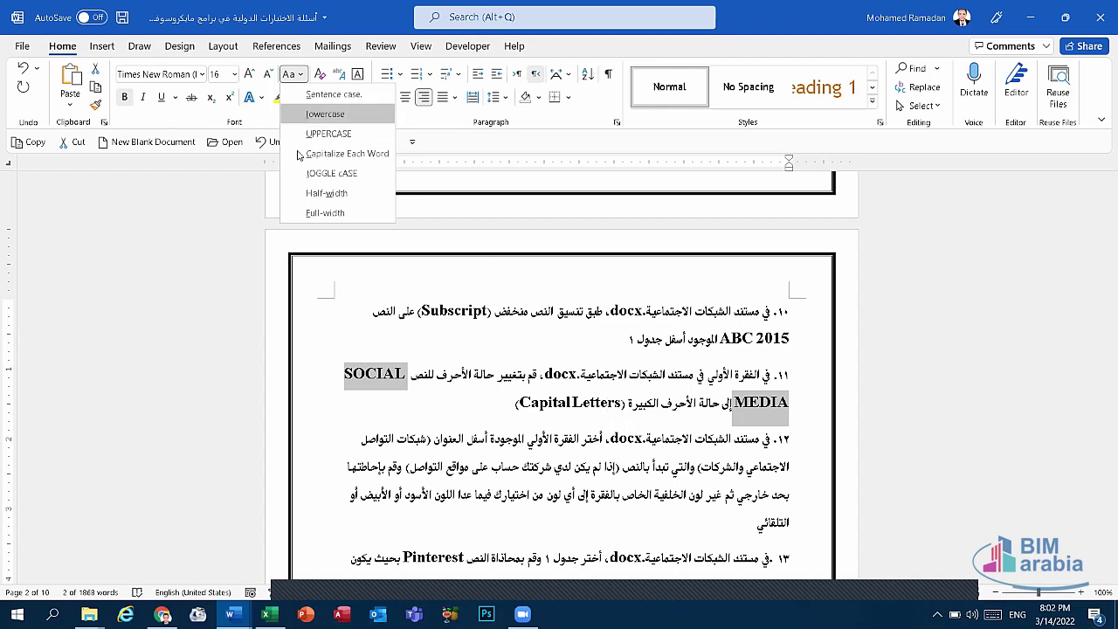
{"action": "key", "text": "Escape"}
{"action": "left_click", "coordinate": [330, 146]}
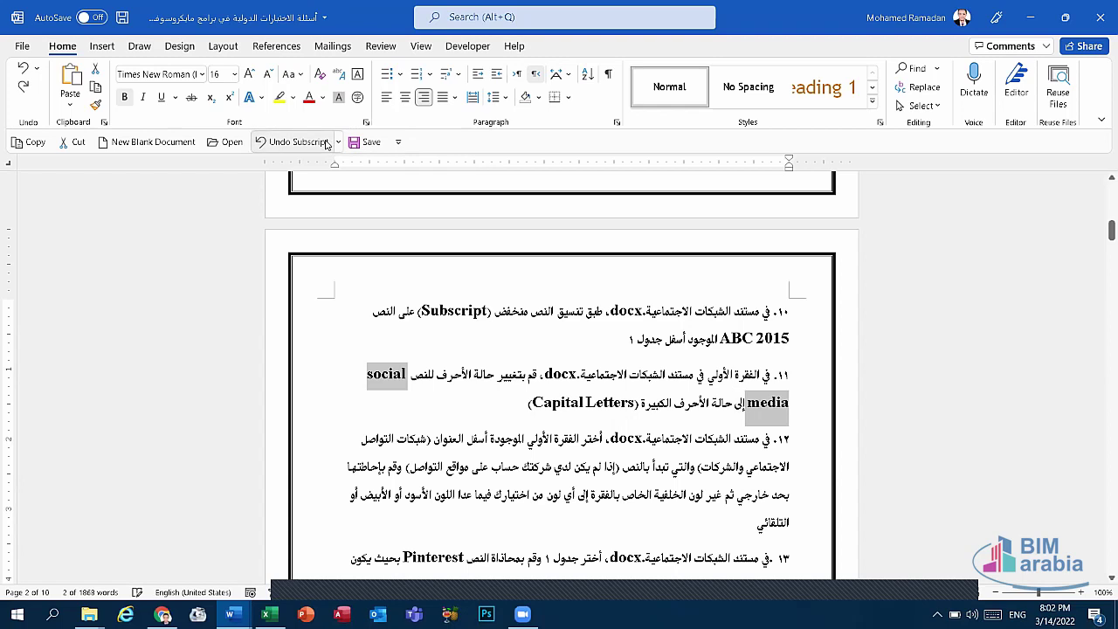
{"action": "left_click", "coordinate": [609, 429]}
{"action": "scroll", "coordinate": [609, 429], "scroll_direction": "down", "scroll_amount": 2}
{"action": "scroll", "coordinate": [609, 429], "scroll_direction": "down", "scroll_amount": 1}
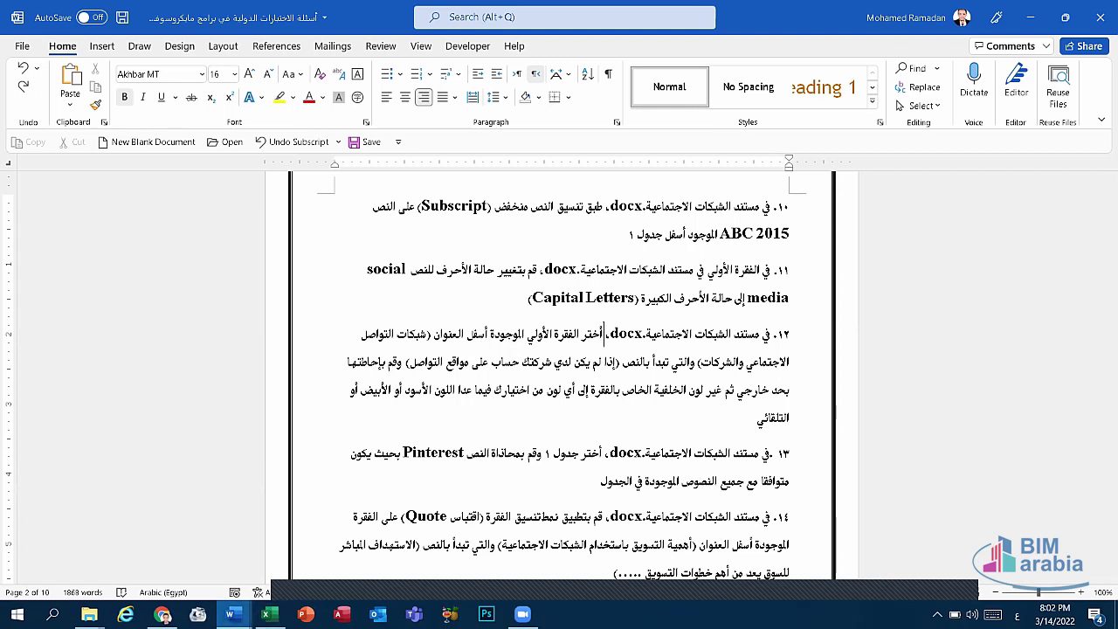
- Put an Outside Border around Document1's 'Save time in Word' paragraph, then return to the Arabic document
{"action": "mouse_move", "coordinate": [230, 615]}
{"action": "left_click", "coordinate": [341, 550]}
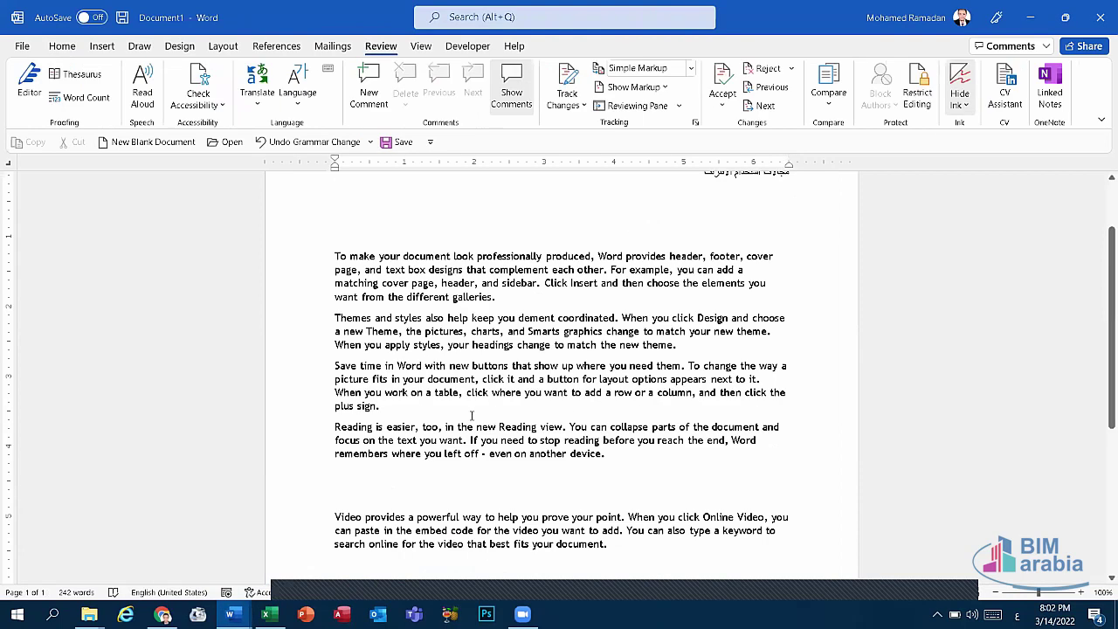
{"action": "left_click_drag", "start_coordinate": [472, 416], "coordinate": [297, 367]}
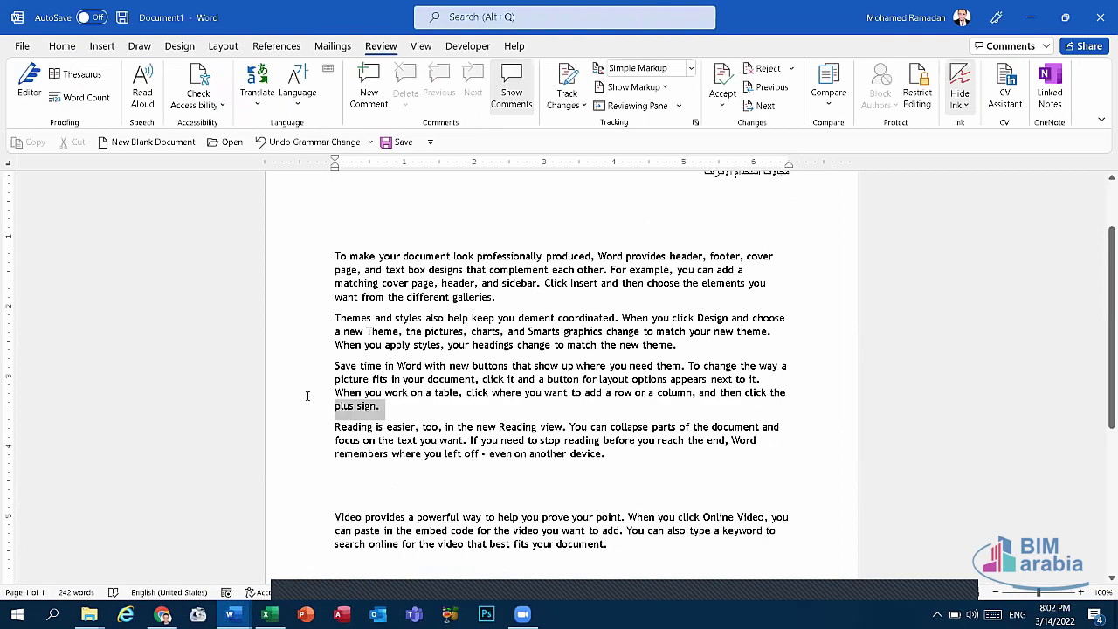
{"action": "left_click", "coordinate": [62, 48]}
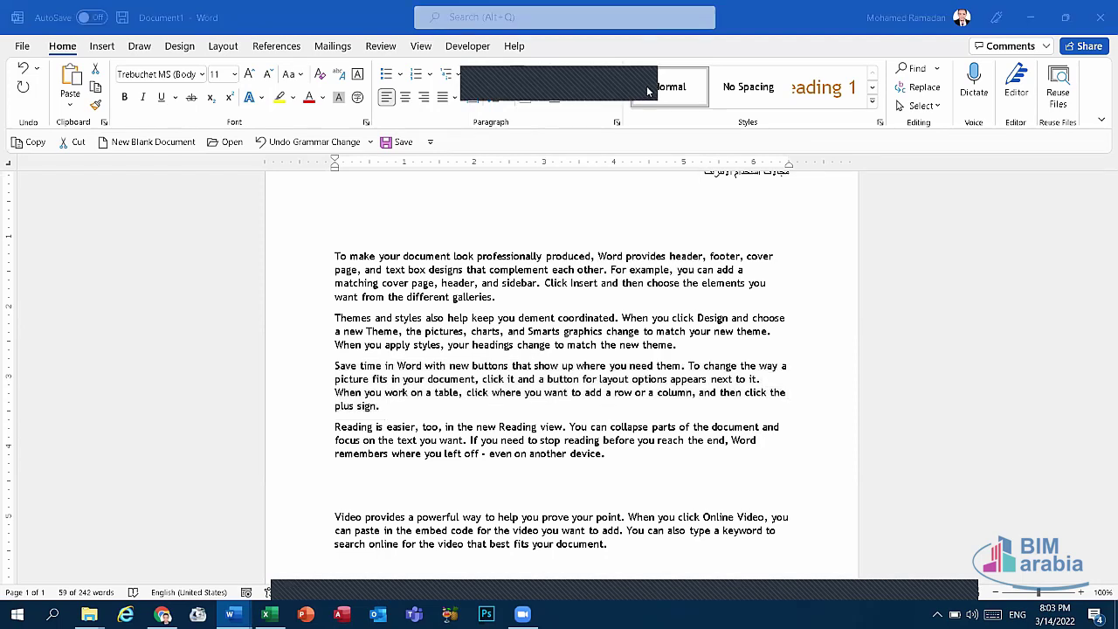
{"action": "left_click", "coordinate": [568, 97]}
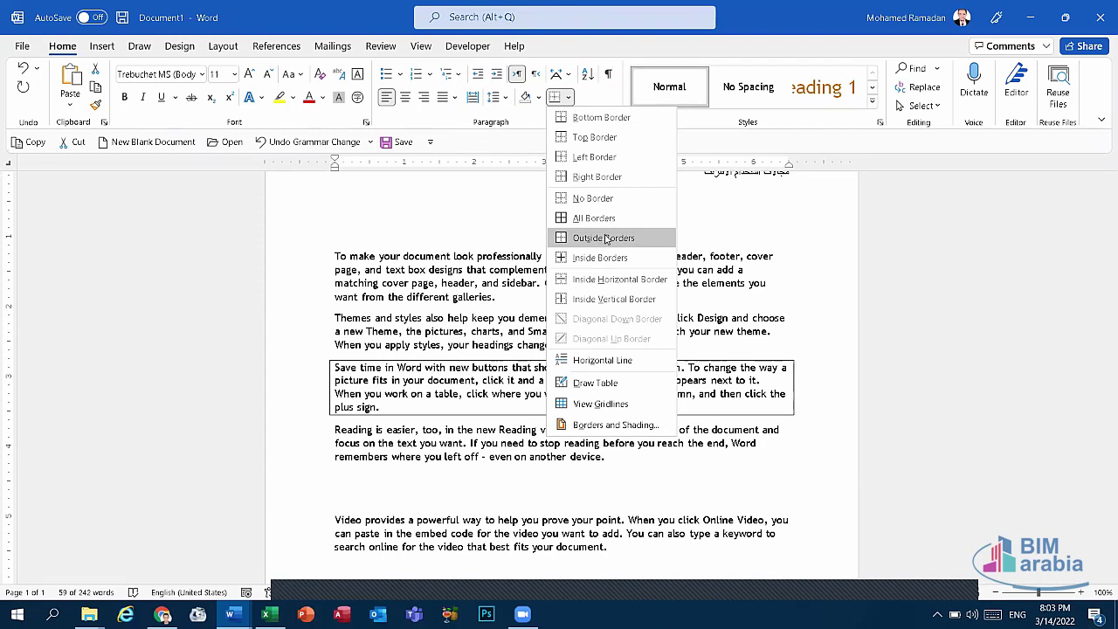
{"action": "left_click", "coordinate": [606, 239]}
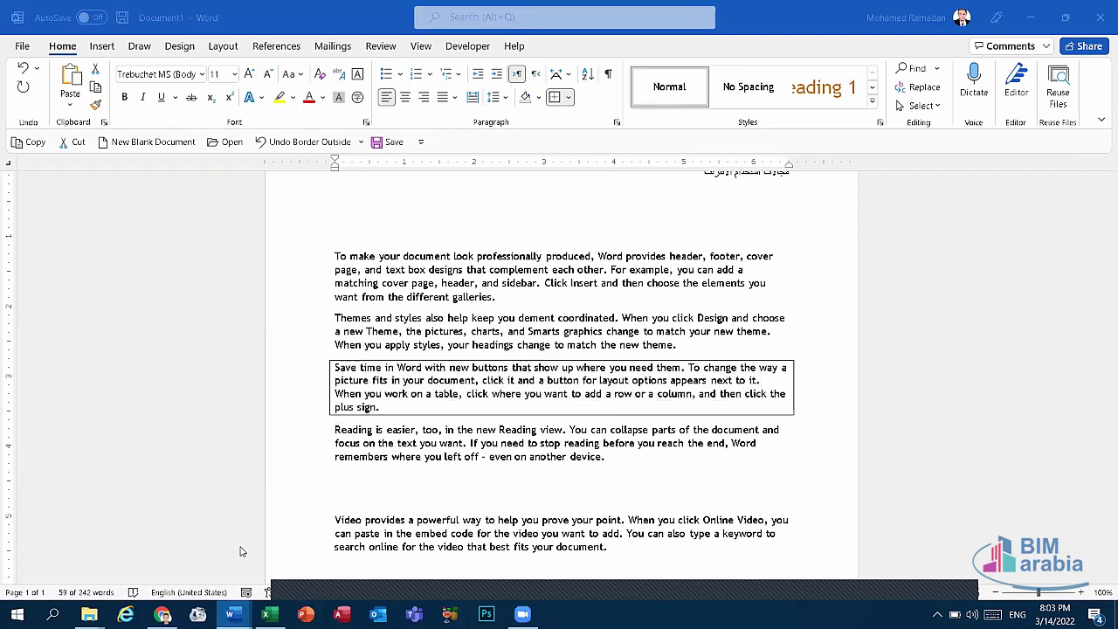
{"action": "mouse_move", "coordinate": [230, 615]}
{"action": "left_click", "coordinate": [195, 553]}
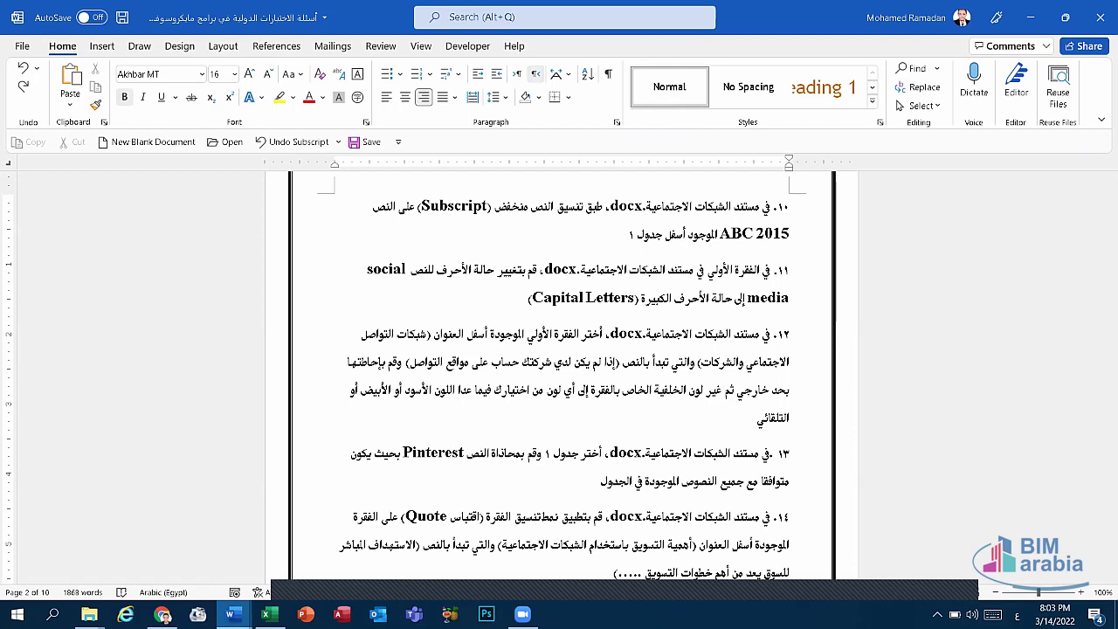
- Shade the 'Save time in Word' paragraph yellow, then undo both the shading and the border
{"action": "mouse_move", "coordinate": [230, 614]}
{"action": "left_click", "coordinate": [314, 551]}
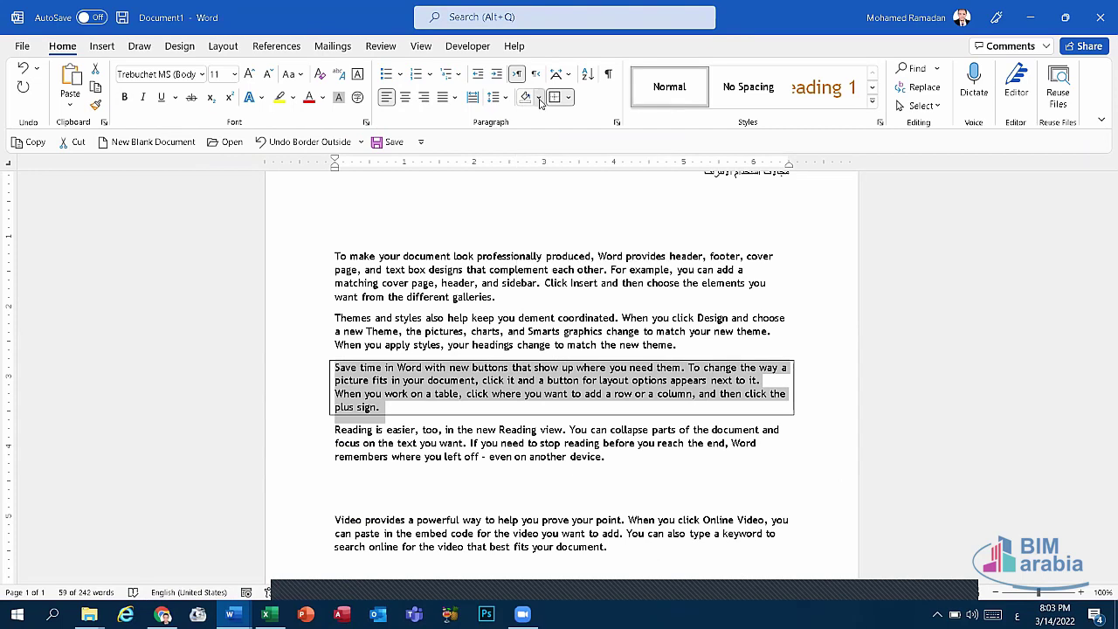
{"action": "left_click", "coordinate": [538, 98]}
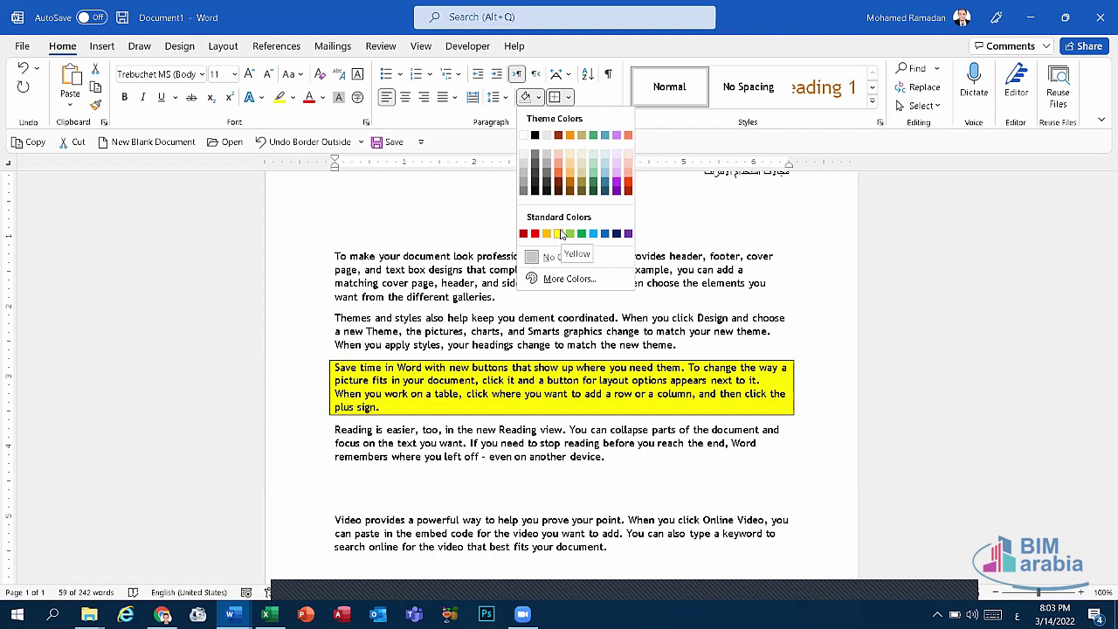
{"action": "left_click", "coordinate": [562, 234]}
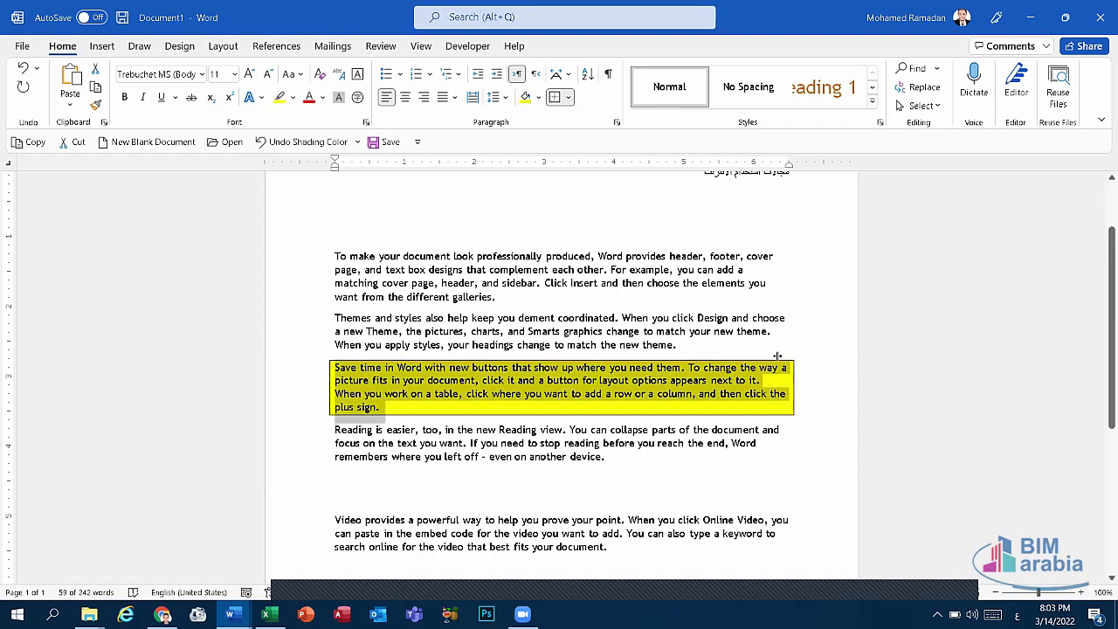
{"action": "left_click", "coordinate": [322, 147]}
{"action": "left_click", "coordinate": [323, 147]}
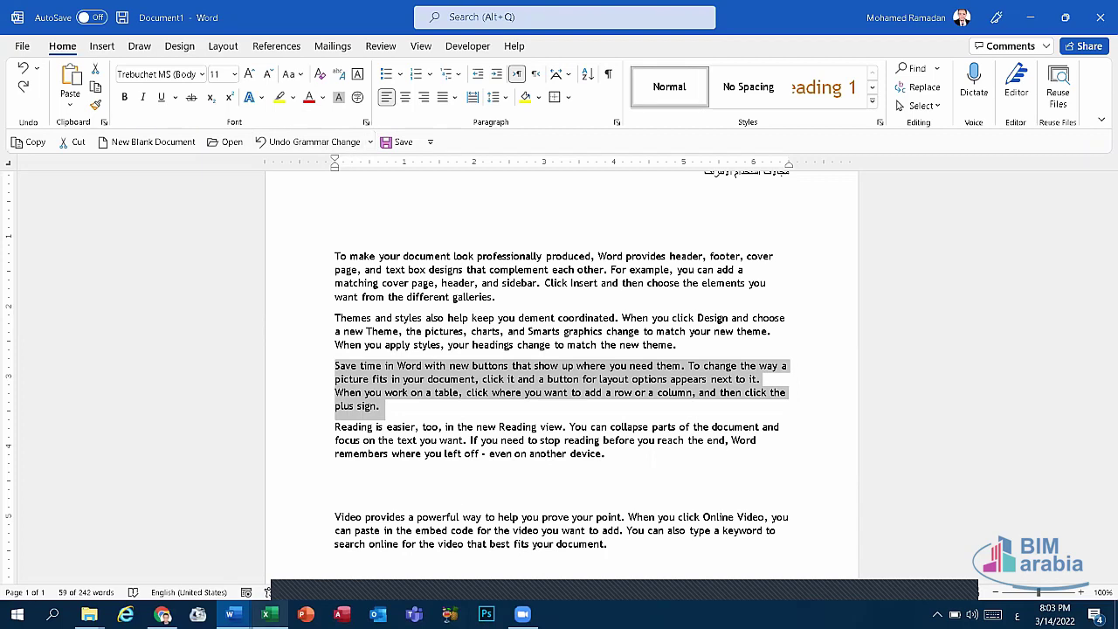
{"action": "left_click", "coordinate": [230, 614]}
- Check the Arabic questions, then paste the names table on a new line below Document1's Video paragraph
{"action": "left_click", "coordinate": [201, 559]}
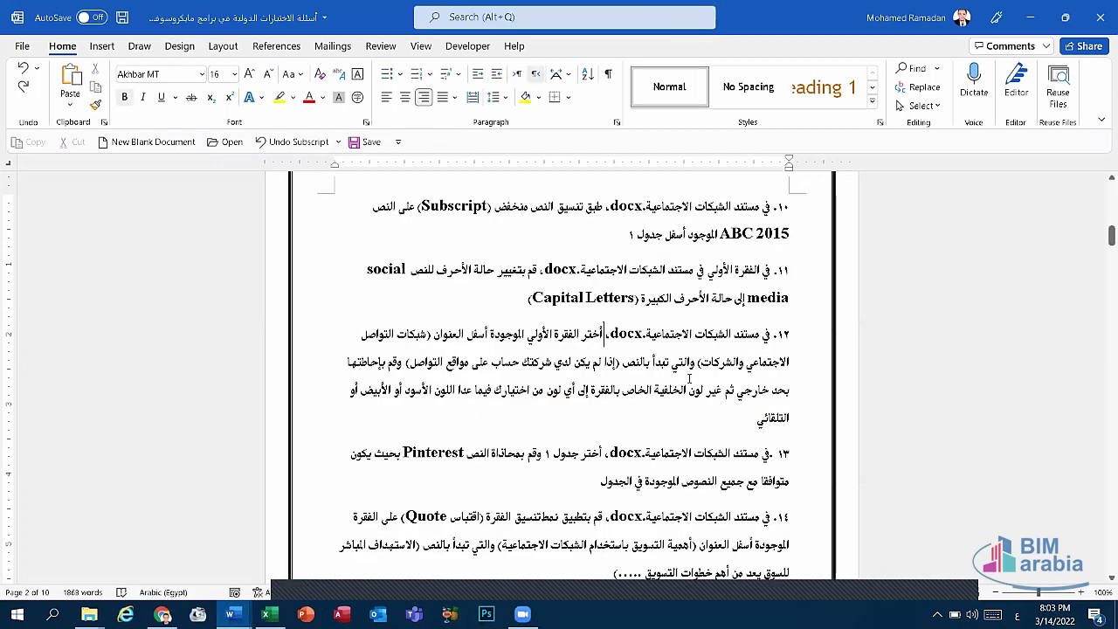
{"action": "scroll", "coordinate": [694, 404], "scroll_direction": "down", "scroll_amount": 2}
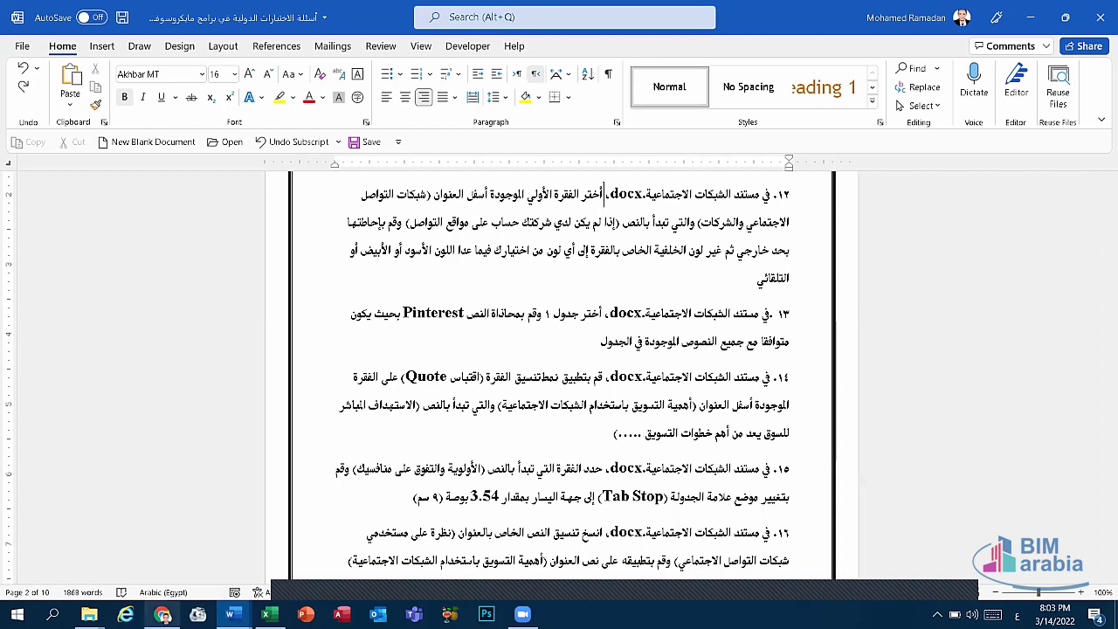
{"action": "left_click", "coordinate": [231, 615]}
{"action": "left_click", "coordinate": [279, 566]}
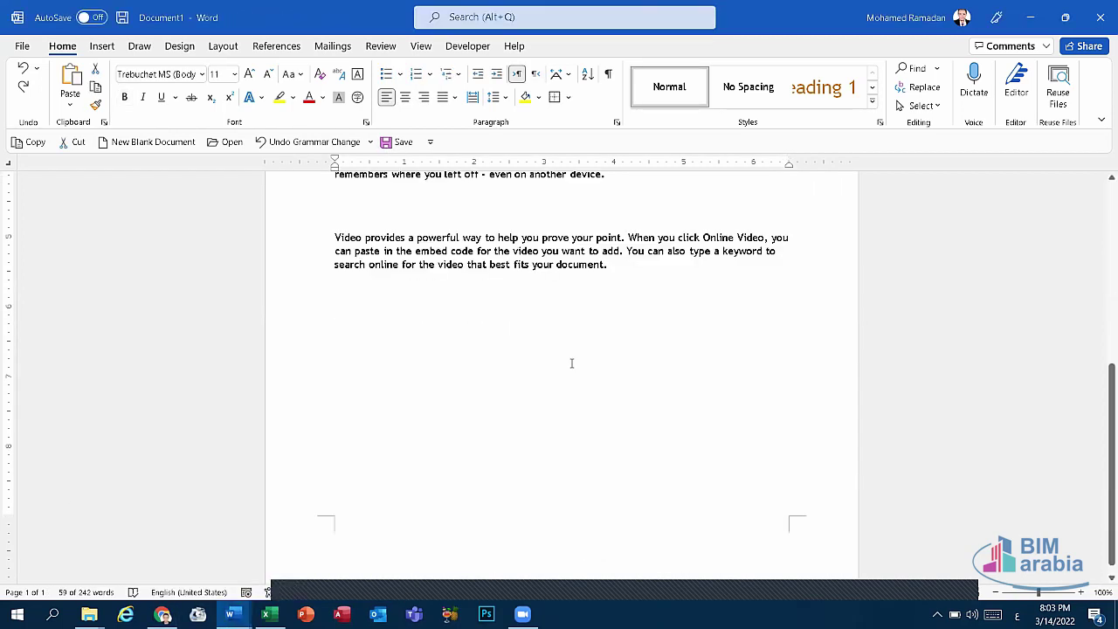
{"action": "left_click", "coordinate": [615, 288]}
{"action": "key", "text": "Return"}
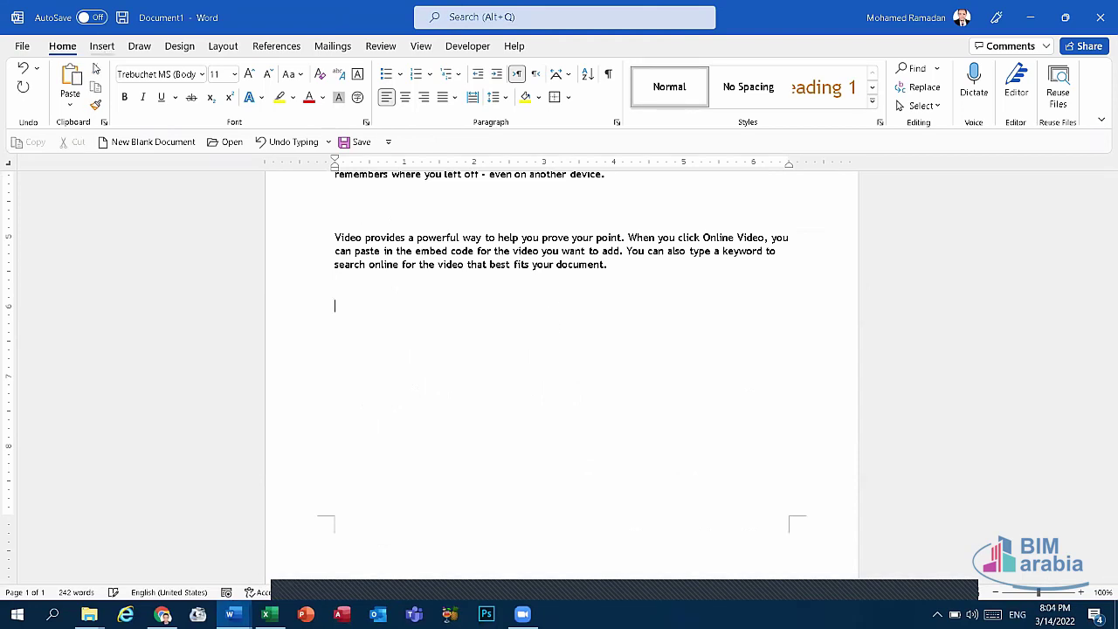
{"action": "key", "text": "ctrl+v"}
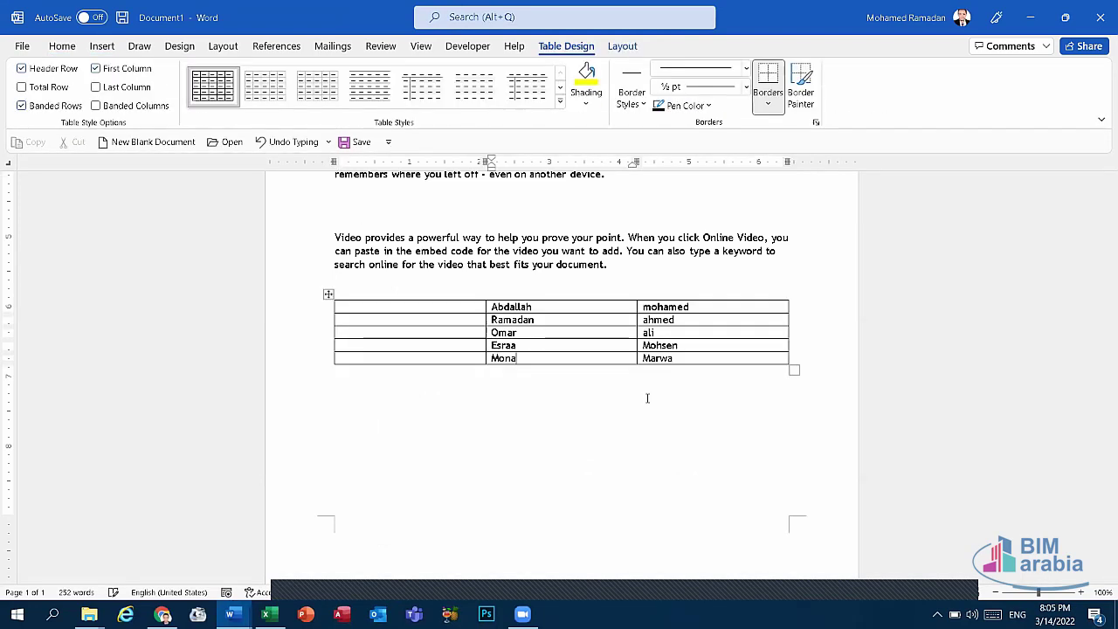
- Select the pasted table, then select its middle column of names
{"action": "left_click_drag", "start_coordinate": [457, 305], "coordinate": [452, 371]}
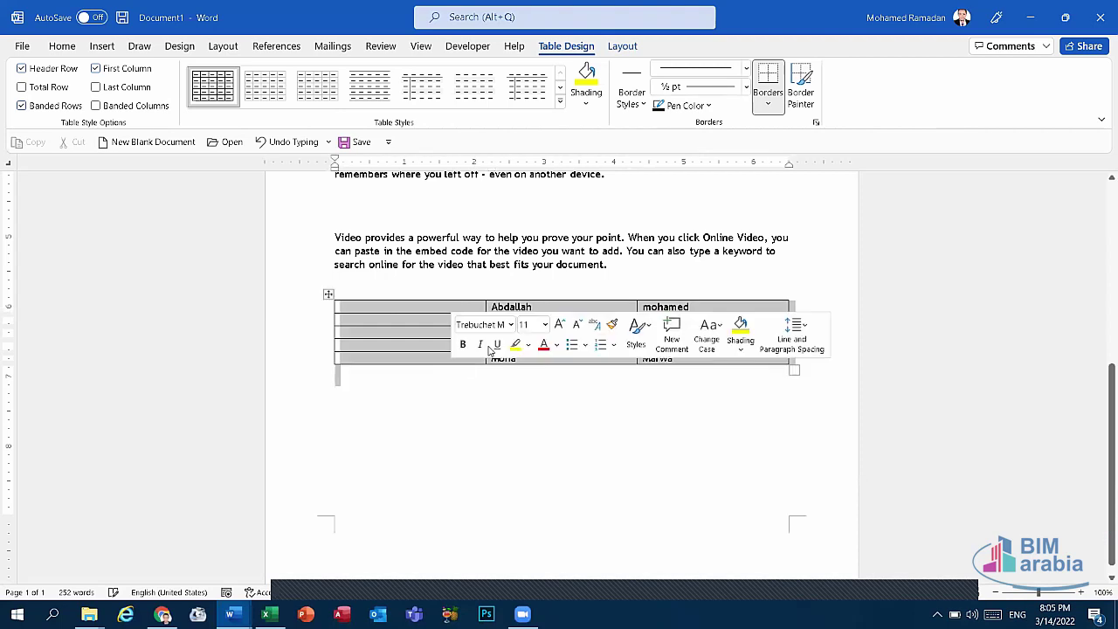
{"action": "left_click", "coordinate": [400, 363]}
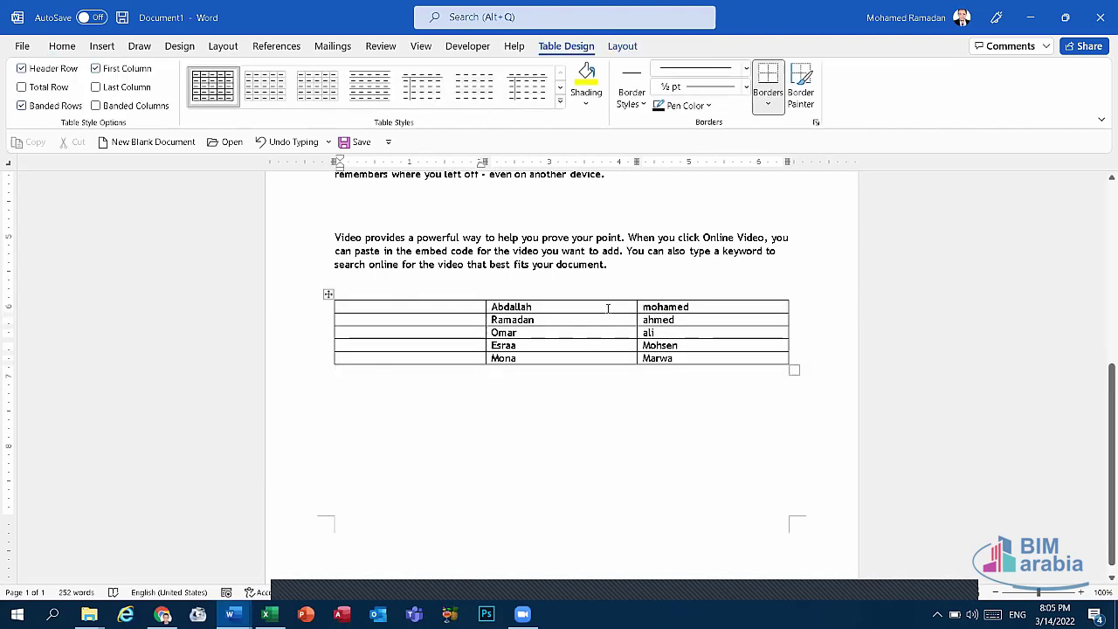
{"action": "left_click_drag", "start_coordinate": [607, 374], "coordinate": [559, 354]}
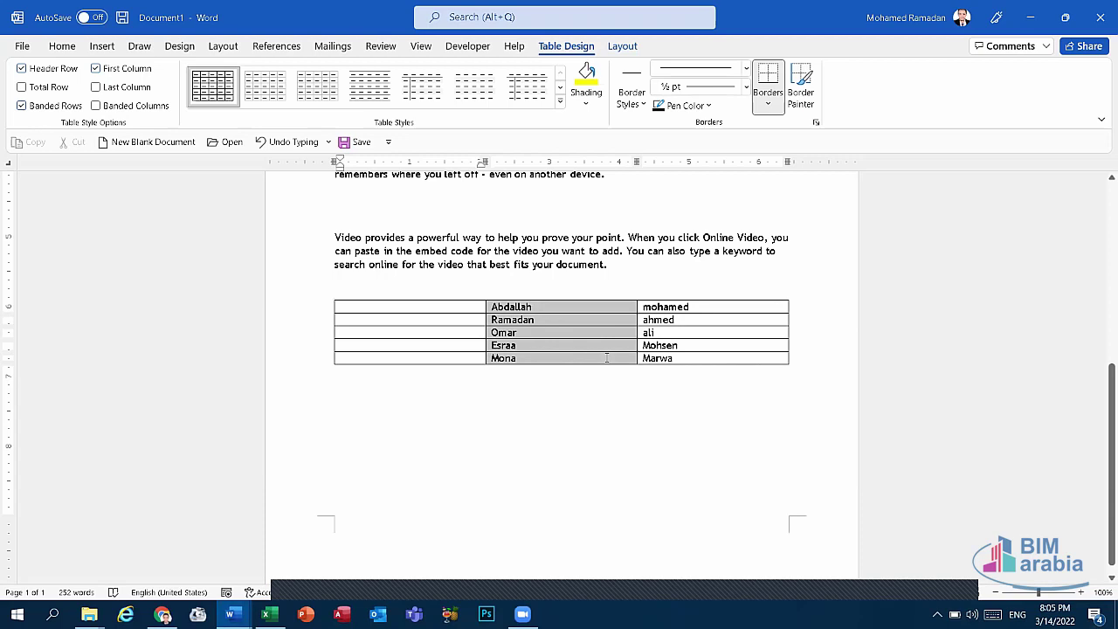
{"action": "left_click", "coordinate": [623, 46]}
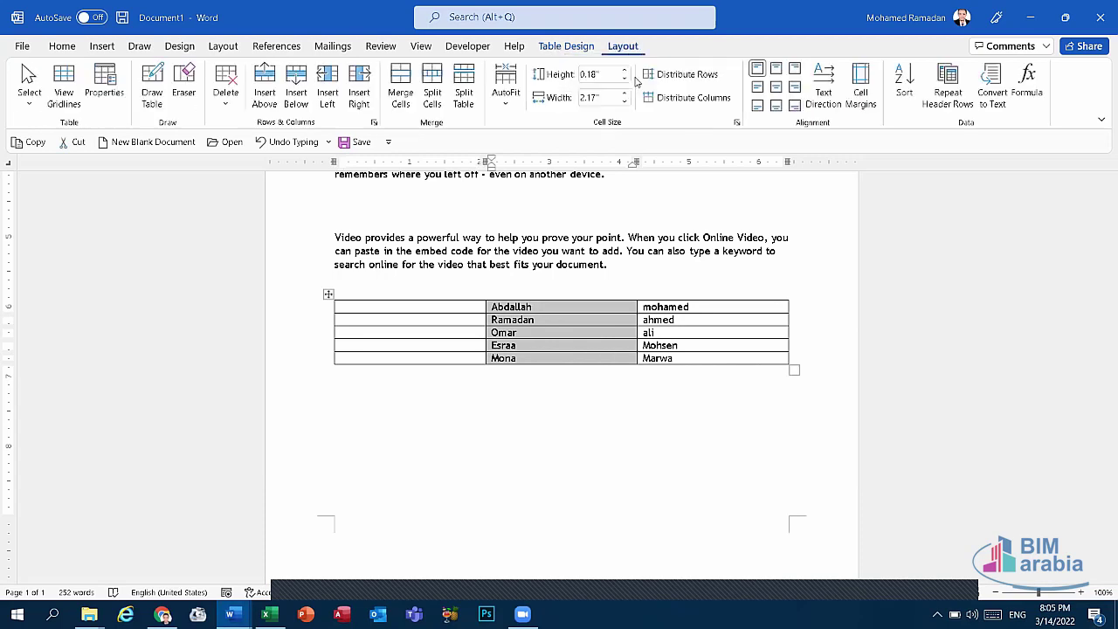
- Centre the names in the middle column and the ali, Mohsen and Marwa cells
{"action": "left_click", "coordinate": [776, 86]}
{"action": "left_click", "coordinate": [679, 336]}
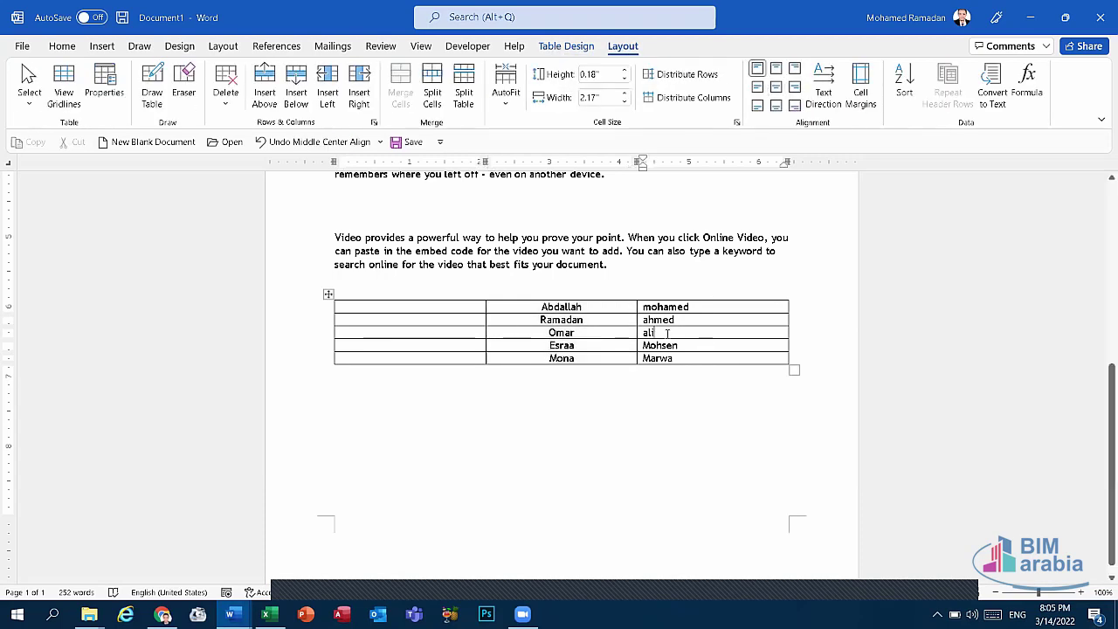
{"action": "left_click_drag", "start_coordinate": [667, 332], "coordinate": [666, 360]}
{"action": "left_click", "coordinate": [793, 367]}
{"action": "left_click", "coordinate": [669, 359]}
{"action": "key", "text": "shift+Up"}
{"action": "key", "text": "shift+Up"}
{"action": "key", "text": "ctrl+e"}
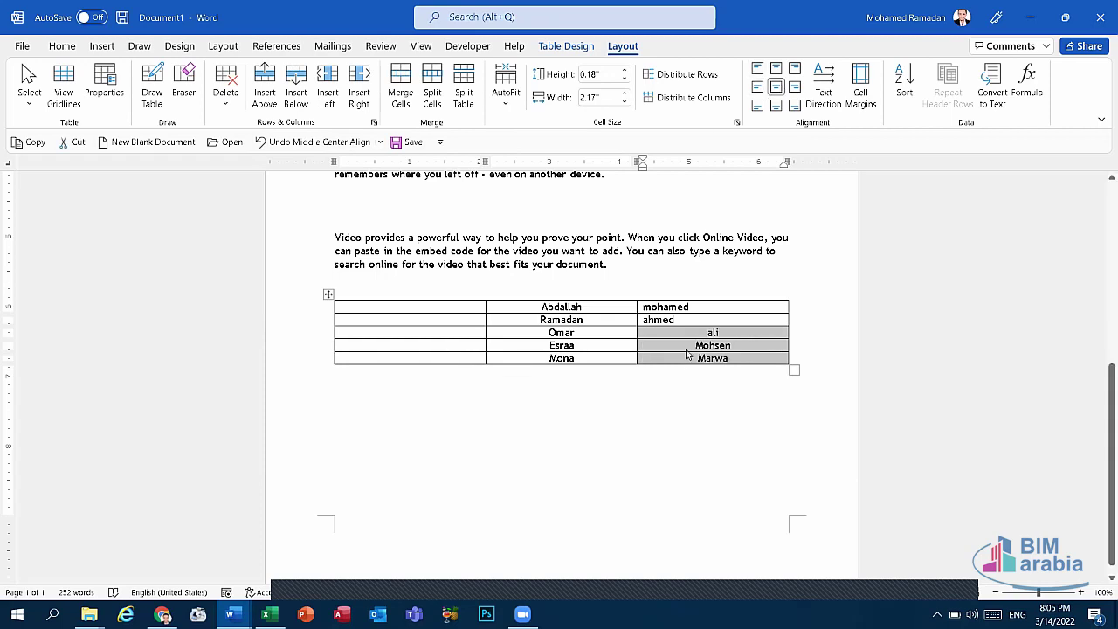
{"action": "left_click", "coordinate": [688, 353]}
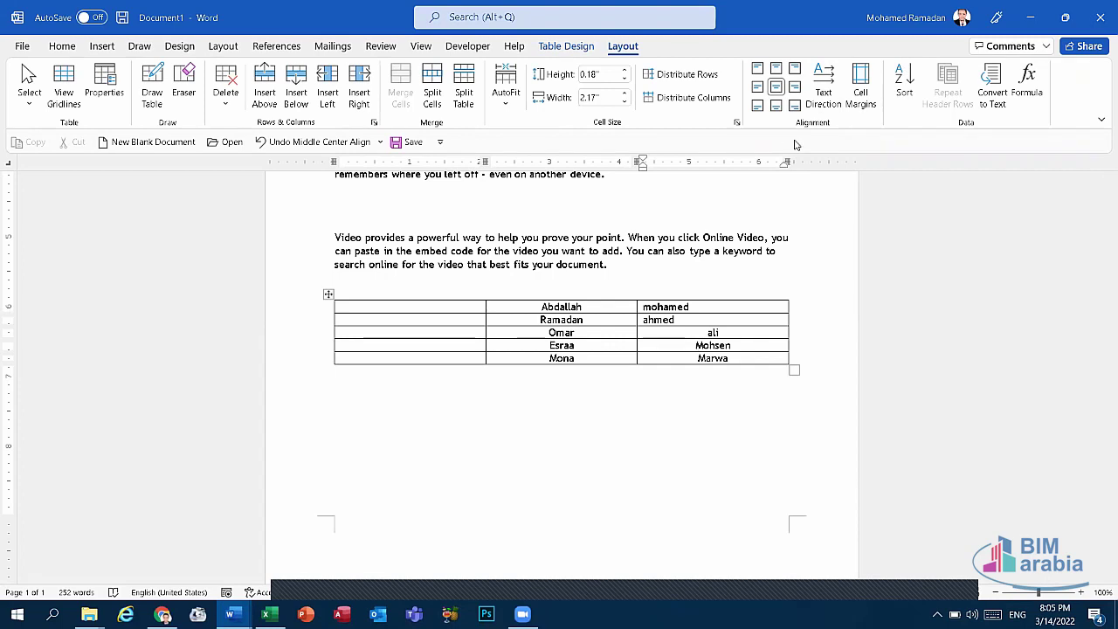
- Centre the mohamed and ahmed cells as well
{"action": "key", "text": "Home"}
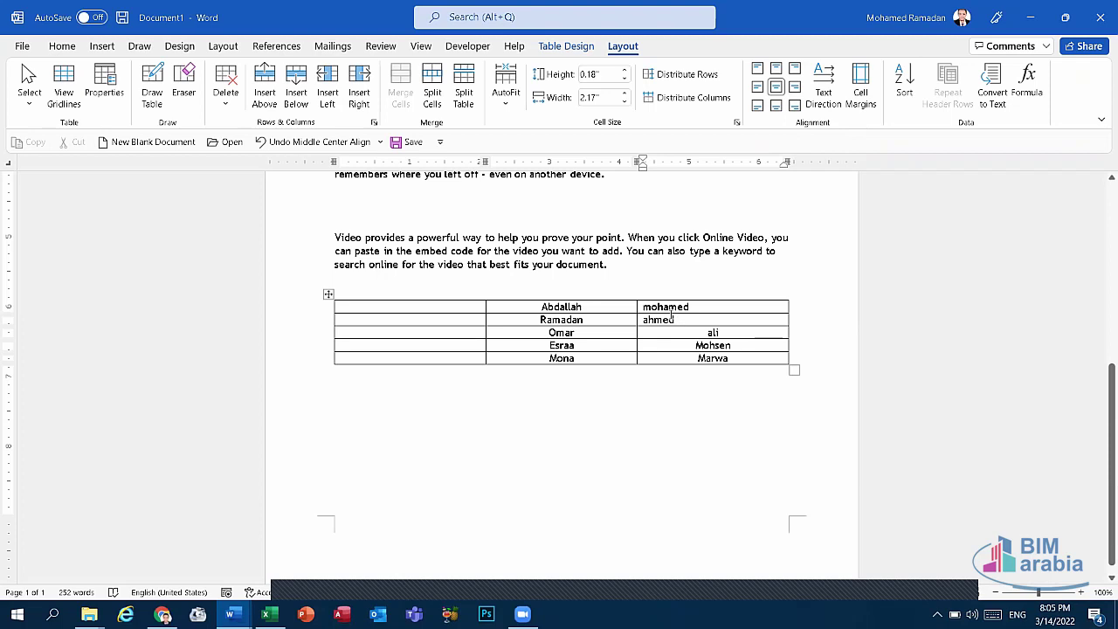
{"action": "left_click_drag", "start_coordinate": [669, 319], "coordinate": [664, 307]}
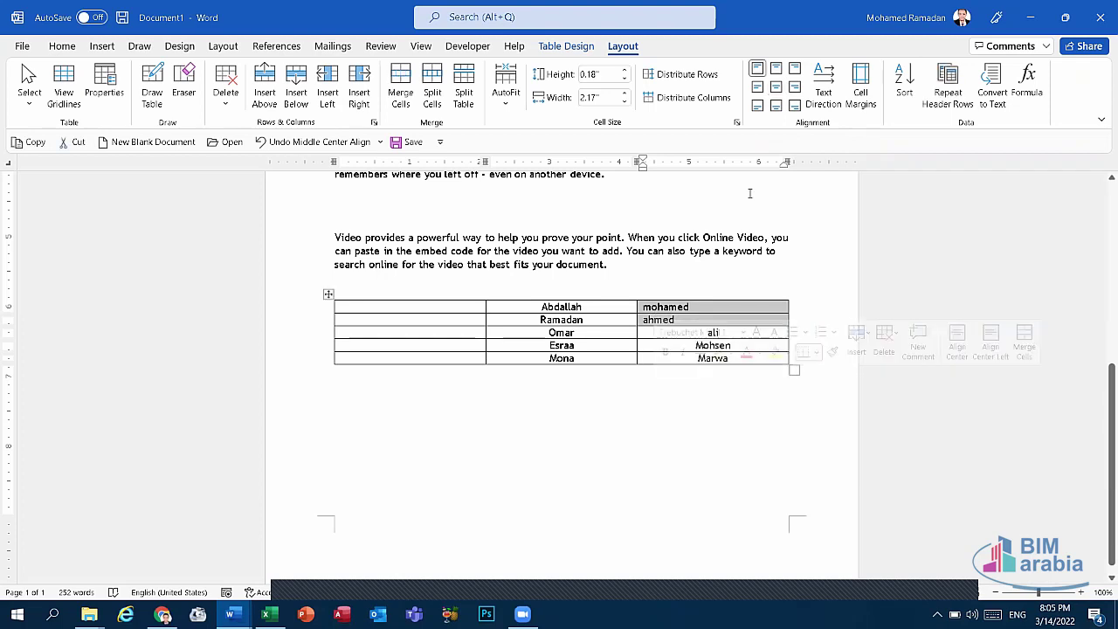
{"action": "left_click", "coordinate": [774, 92]}
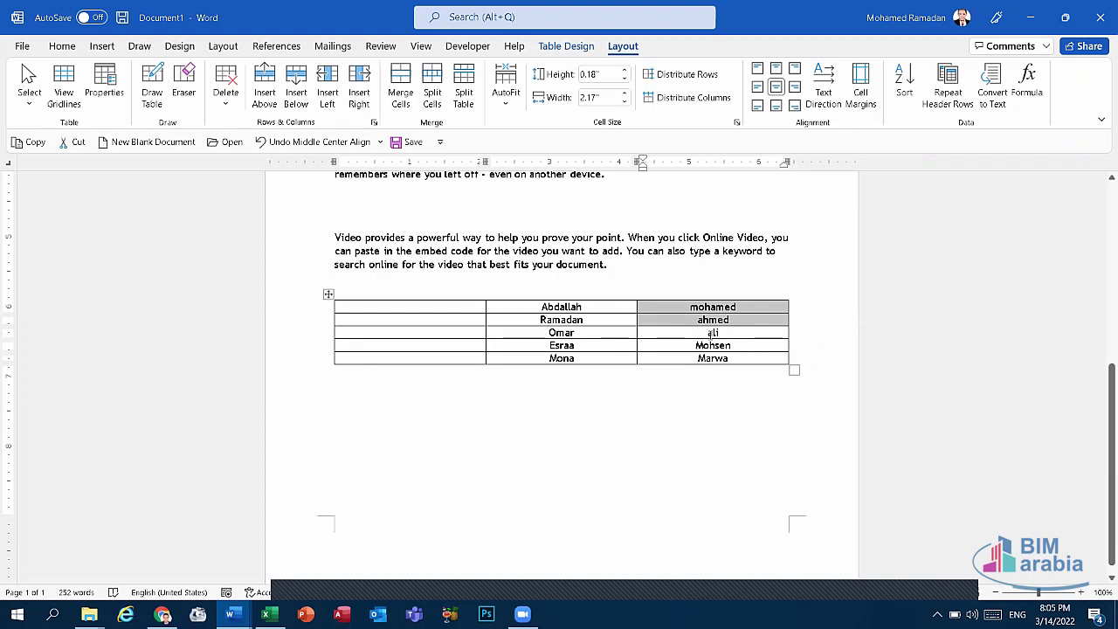
{"action": "left_click", "coordinate": [685, 333]}
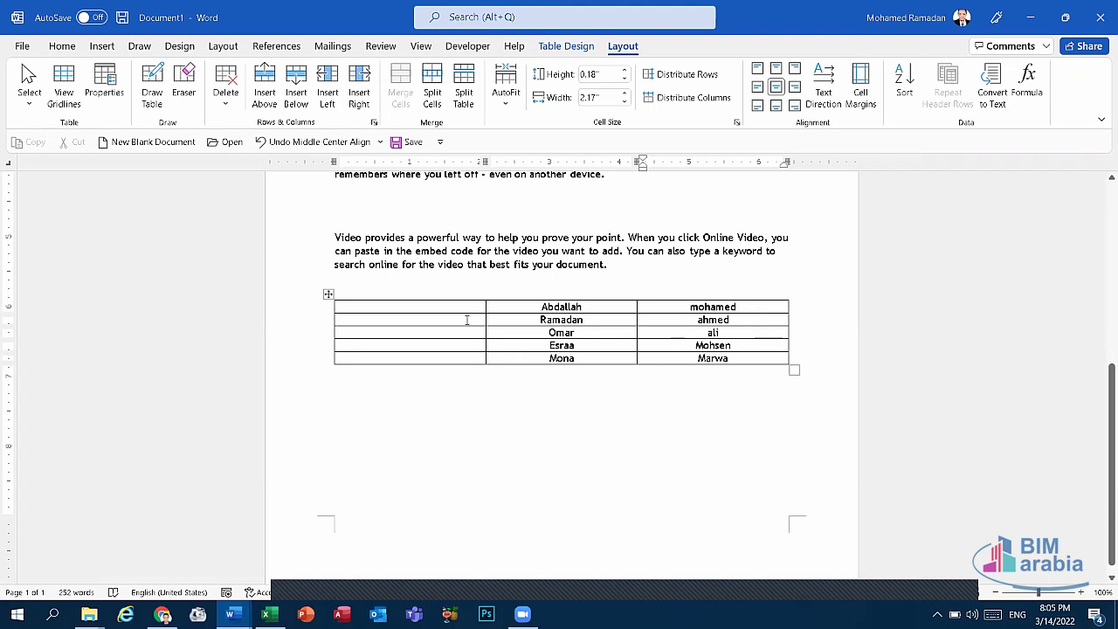
- Delete the table's empty first column with Delete Columns, then undo the deletion
{"action": "left_click_drag", "start_coordinate": [468, 320], "coordinate": [465, 358]}
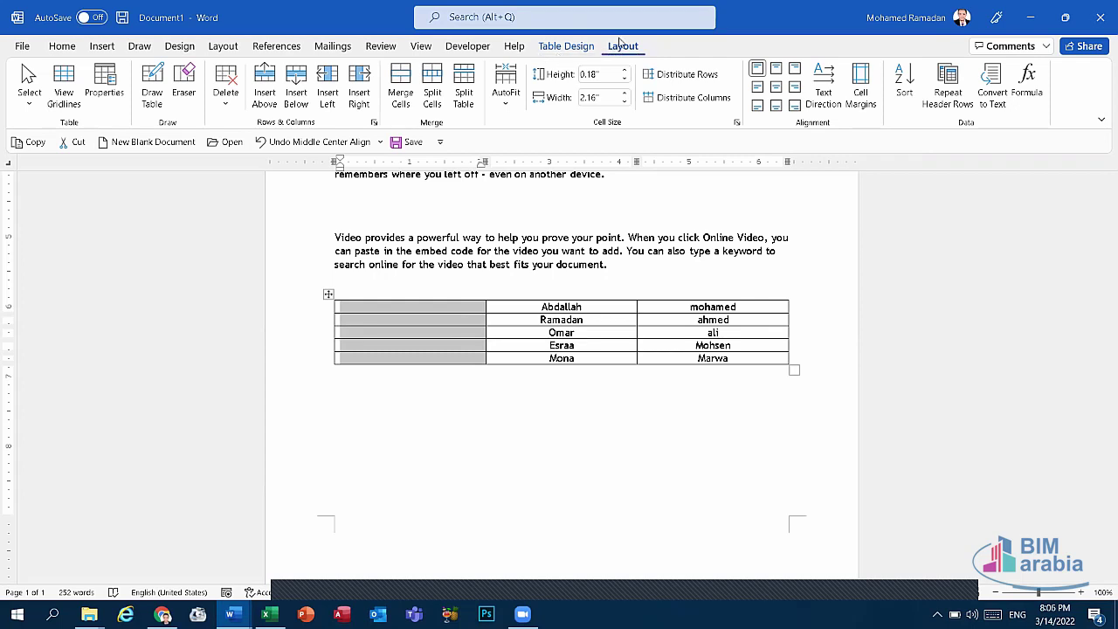
{"action": "left_click", "coordinate": [230, 105]}
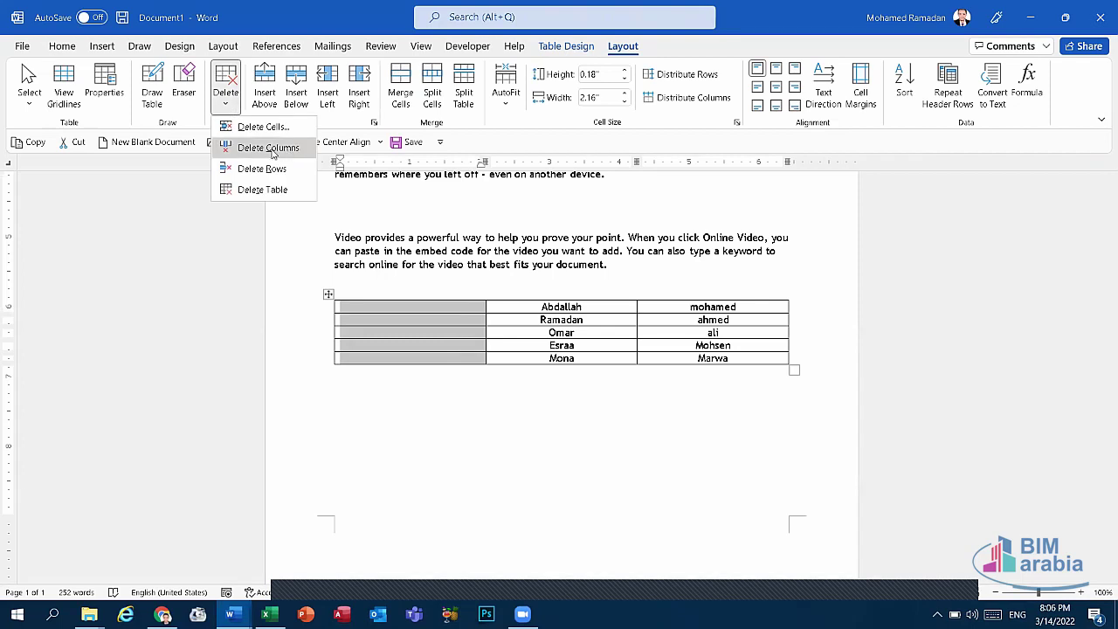
{"action": "left_click", "coordinate": [278, 155]}
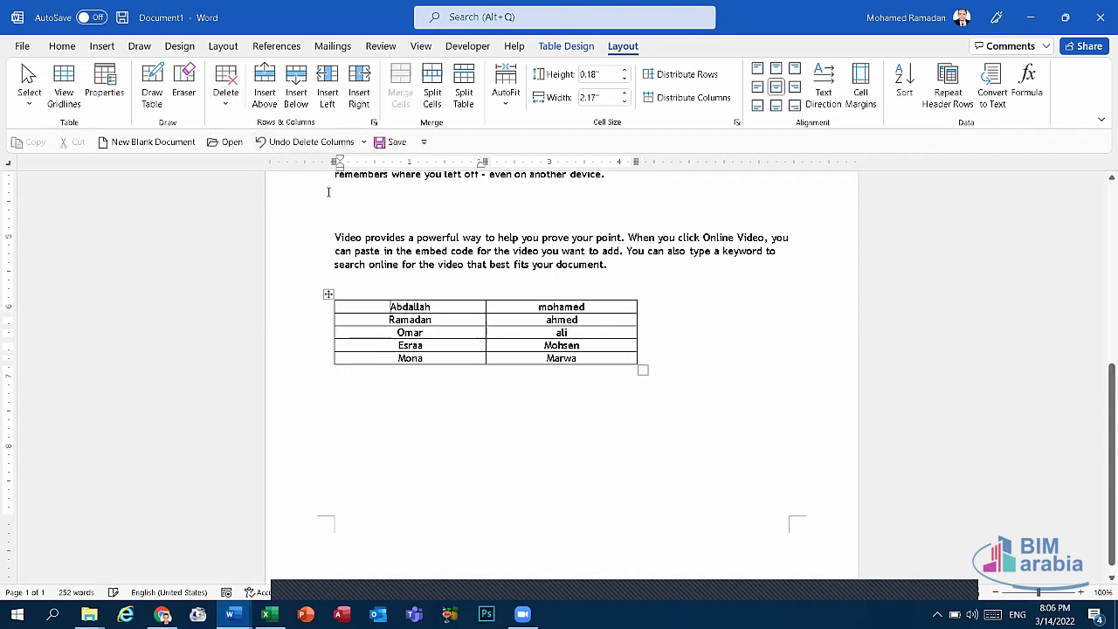
{"action": "left_click", "coordinate": [262, 142]}
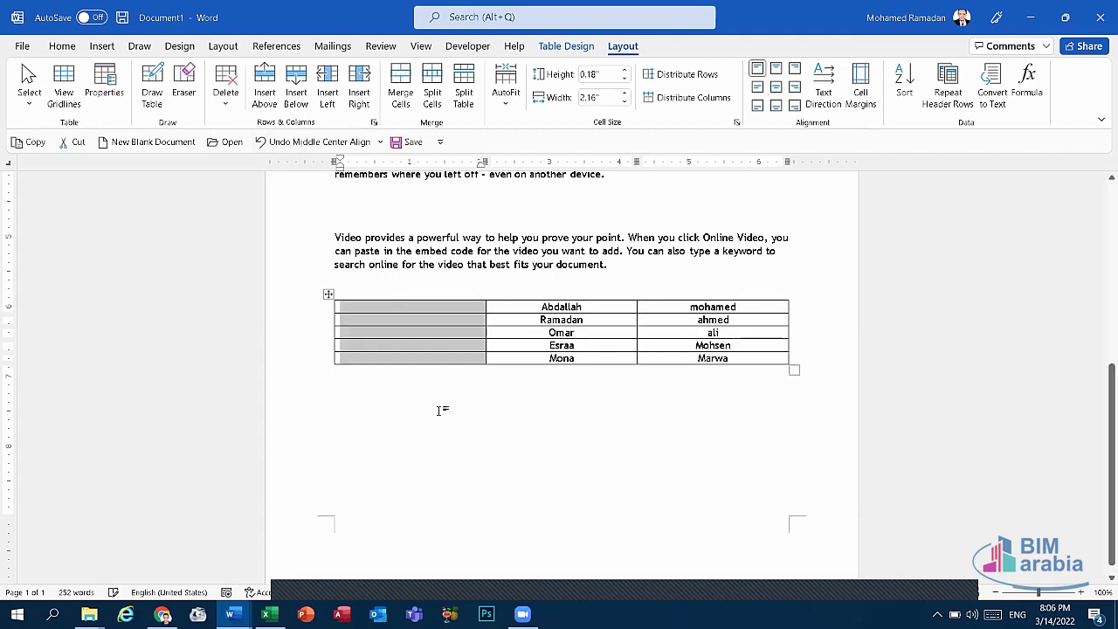
{"action": "left_click", "coordinate": [230, 614]}
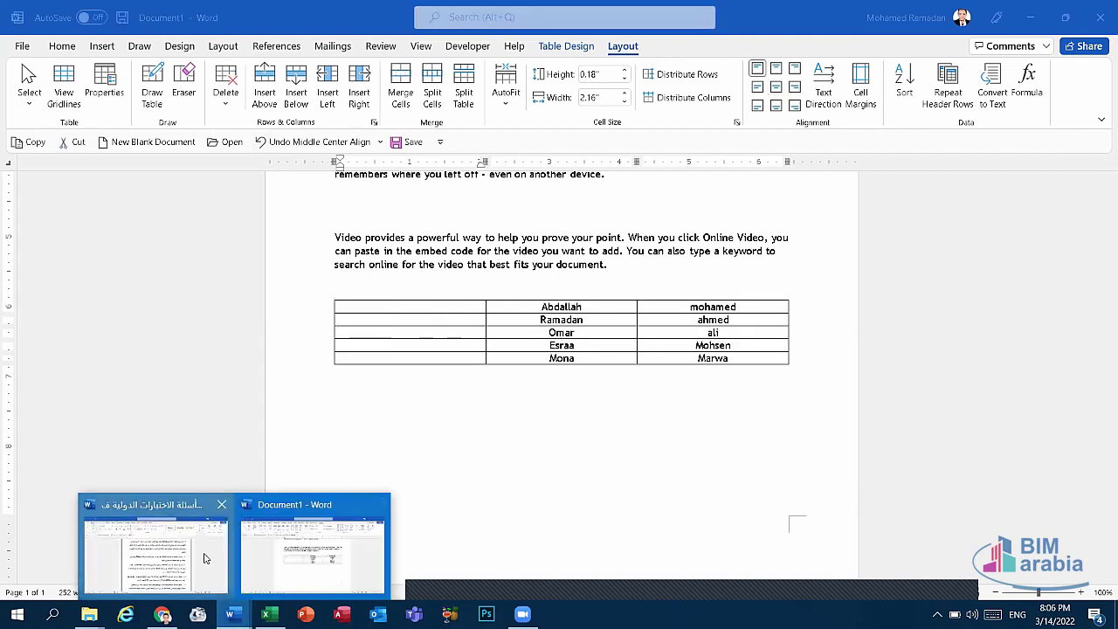
{"action": "left_click", "coordinate": [153, 551]}
{"action": "scroll", "coordinate": [703, 430], "scroll_direction": "down", "scroll_amount": 1}
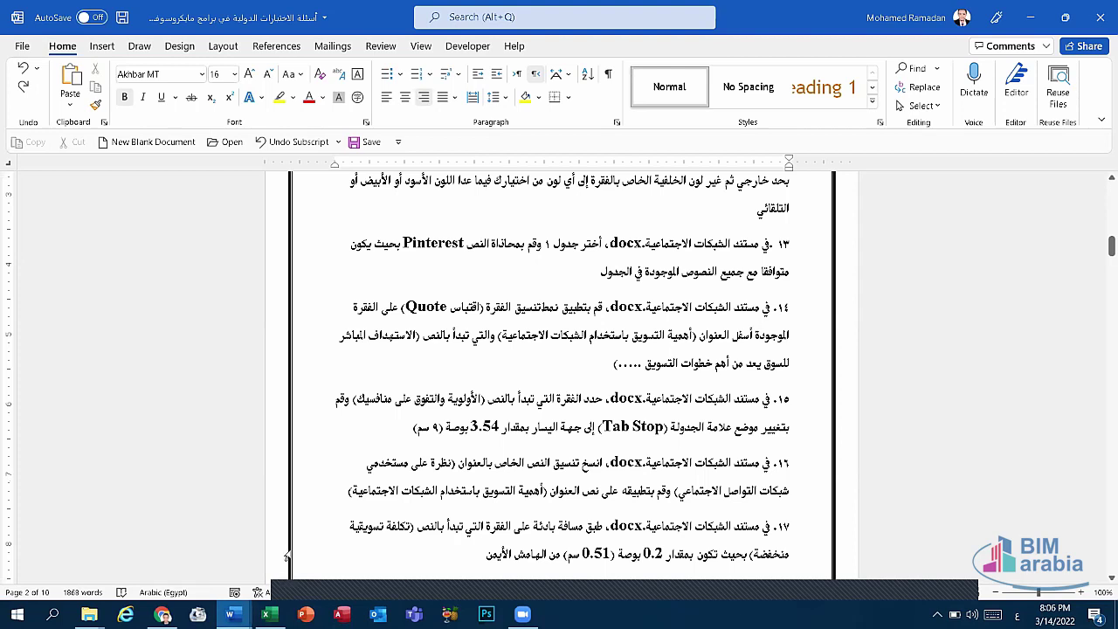
{"action": "left_click", "coordinate": [231, 615]}
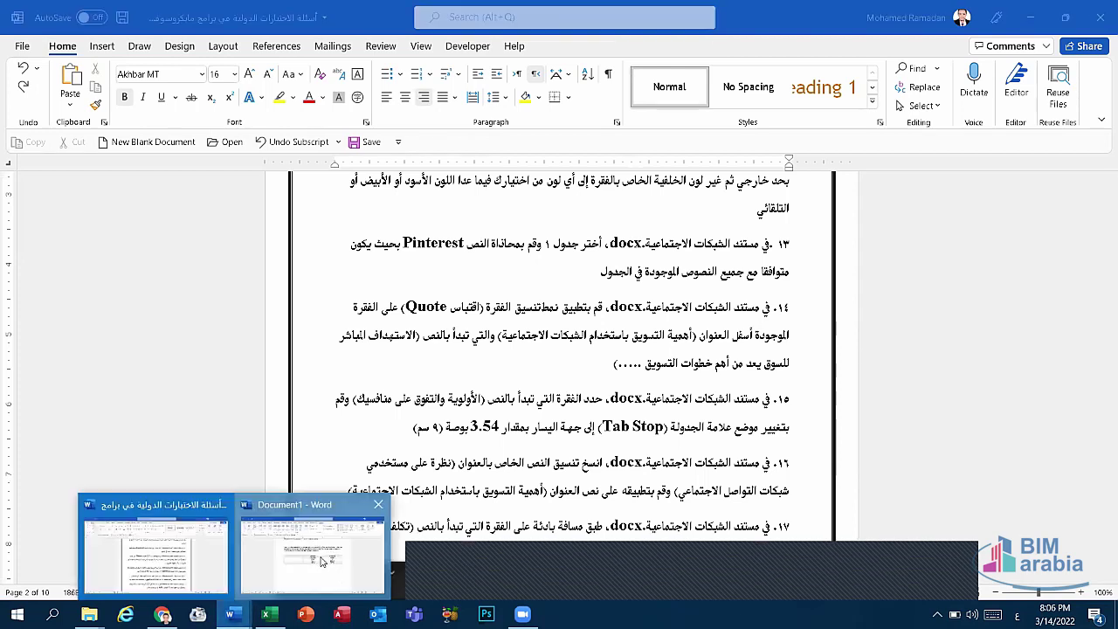
{"action": "left_click", "coordinate": [312, 546]}
{"action": "left_click_drag", "start_coordinate": [679, 345], "coordinate": [335, 318]}
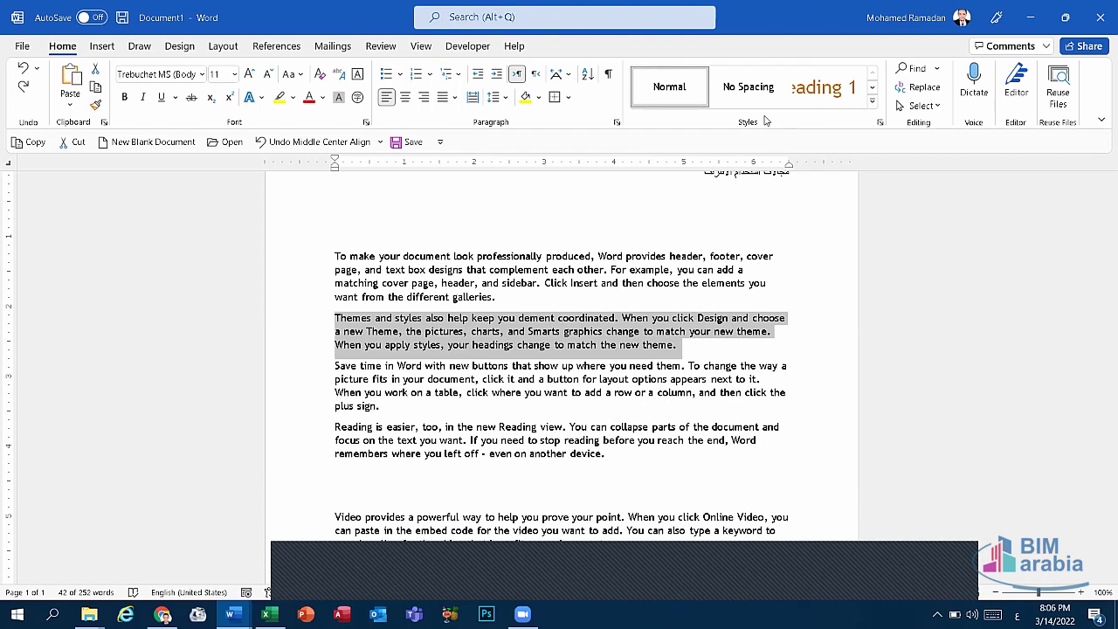
- Apply the Quote style to the Themes and styles paragraph, then bold it with Ctrl+B and Strong
{"action": "left_click", "coordinate": [872, 101]}
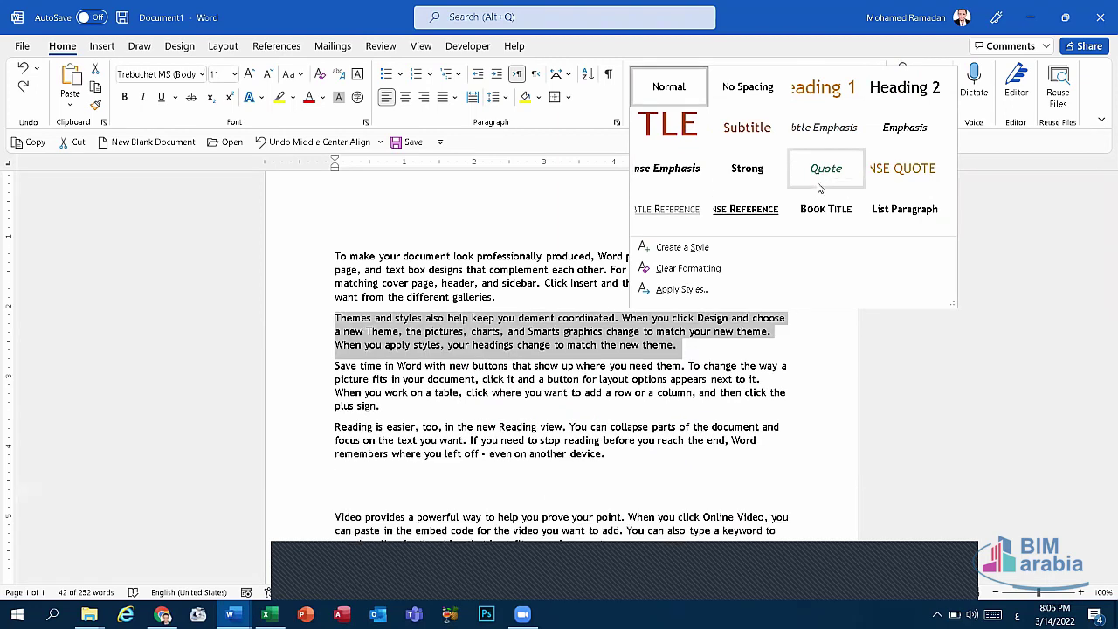
{"action": "left_click", "coordinate": [823, 176]}
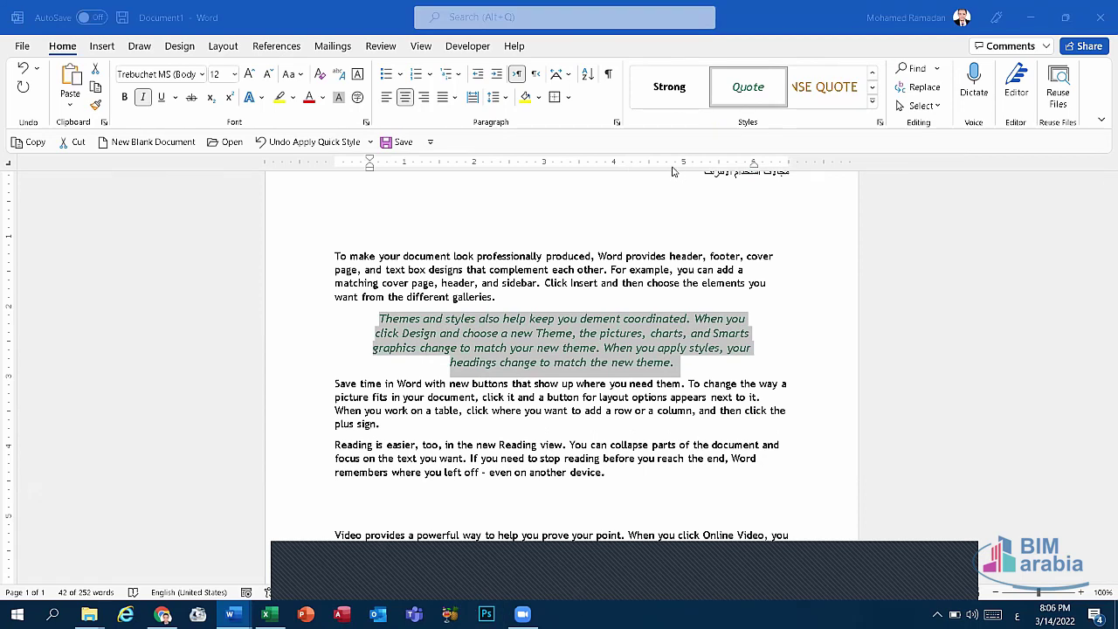
{"action": "left_click", "coordinate": [579, 377]}
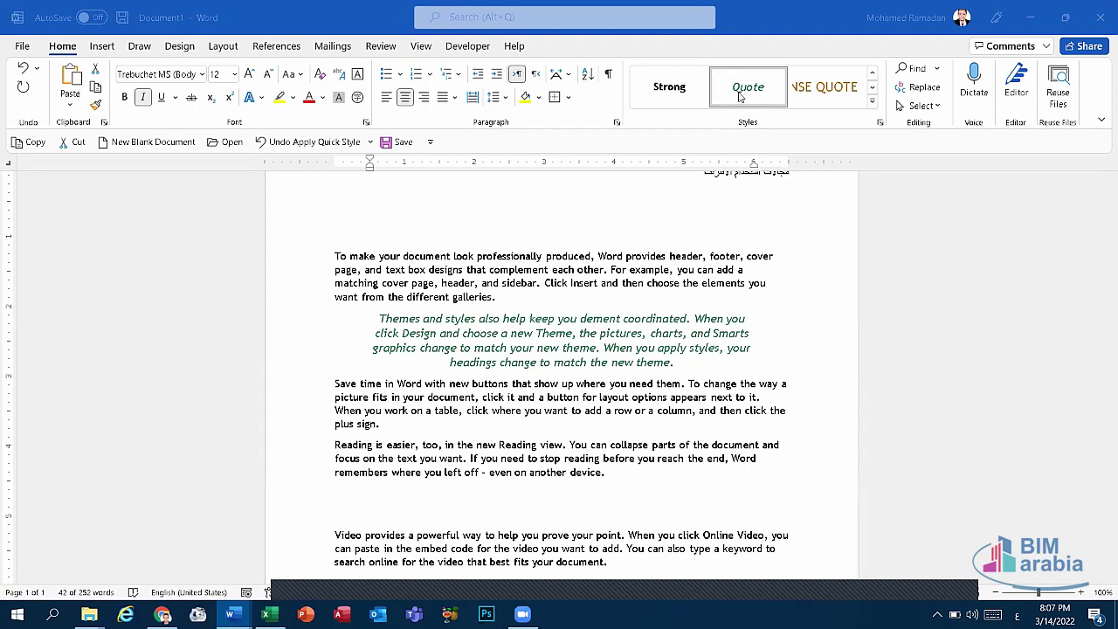
{"action": "triple_click", "coordinate": [666, 364]}
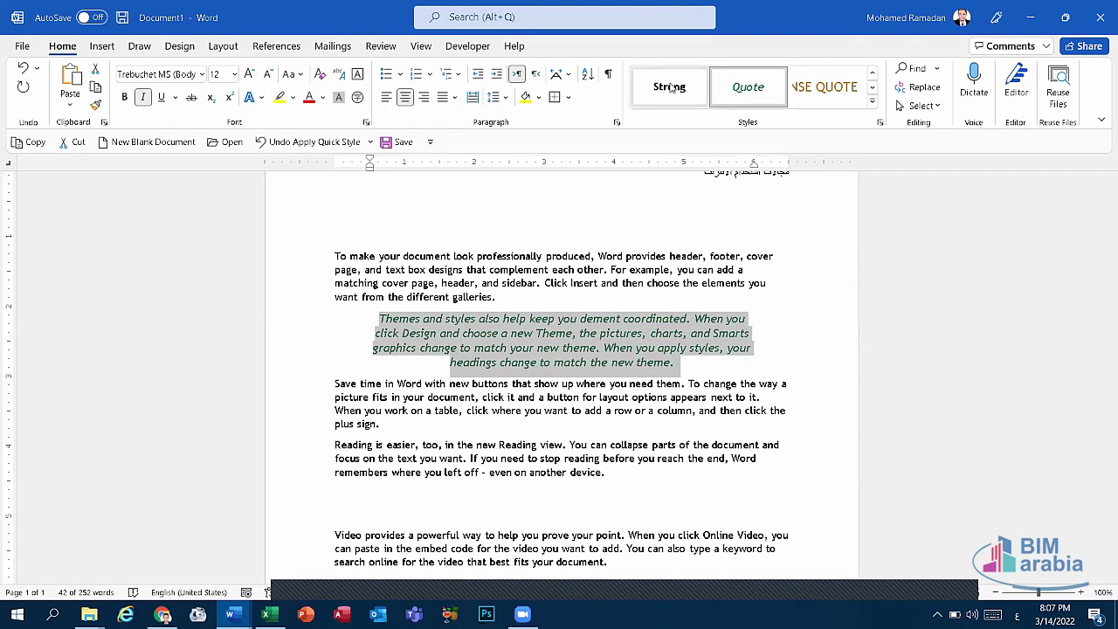
{"action": "key", "text": "ctrl+b"}
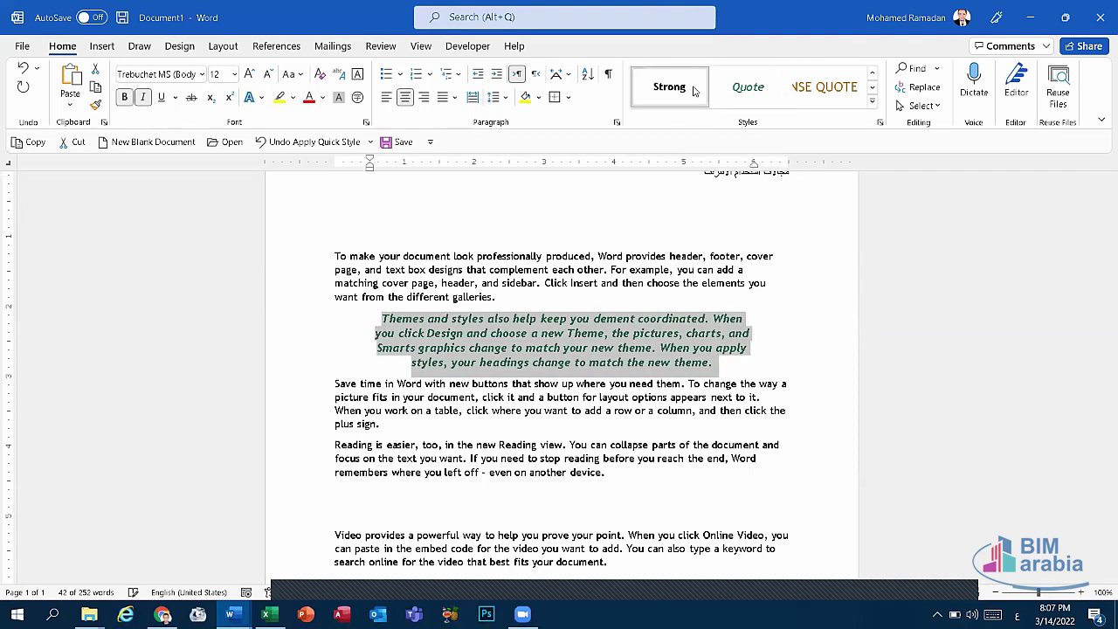
{"action": "left_click", "coordinate": [695, 90]}
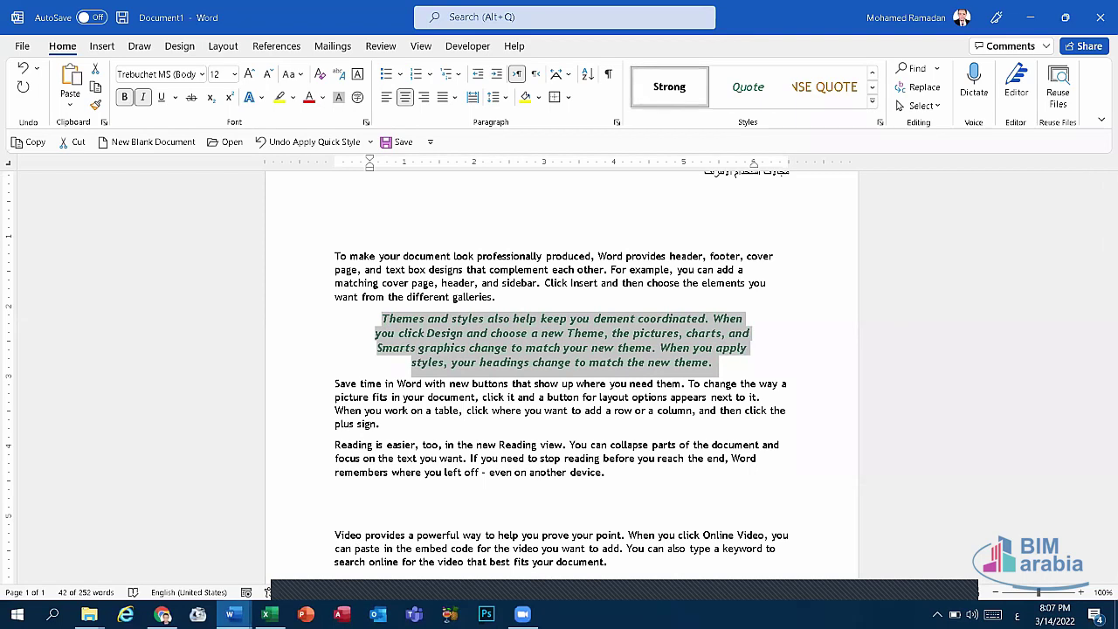
- Read the next exam question in the Arabic document, then switch back to Document1
{"action": "mouse_move", "coordinate": [230, 615]}
{"action": "left_click", "coordinate": [236, 559]}
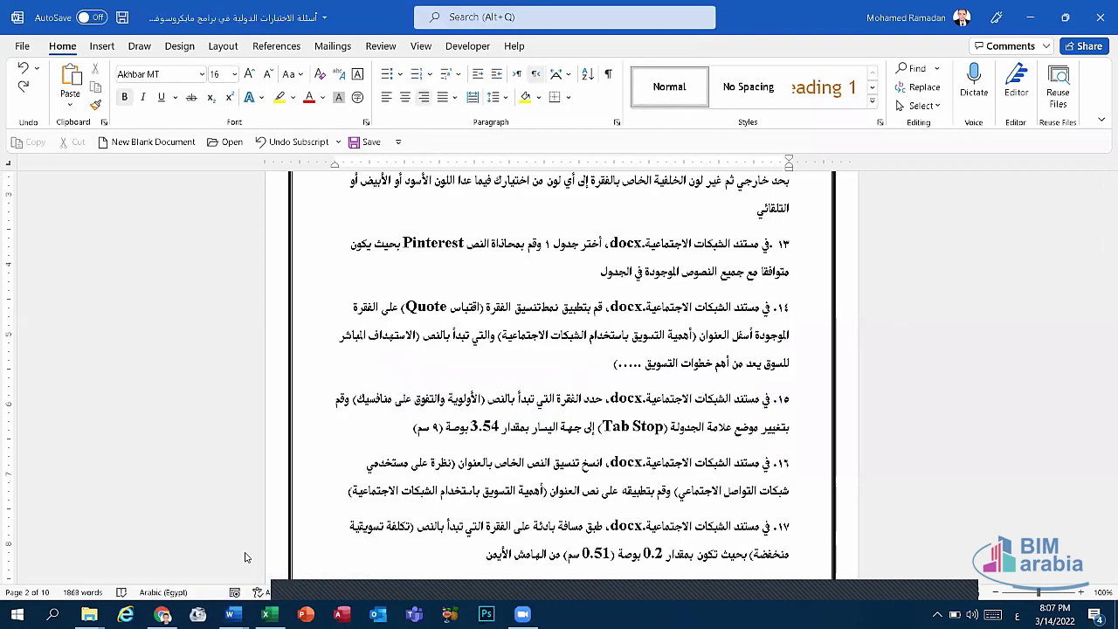
{"action": "scroll", "coordinate": [627, 421], "scroll_direction": "down", "scroll_amount": 1}
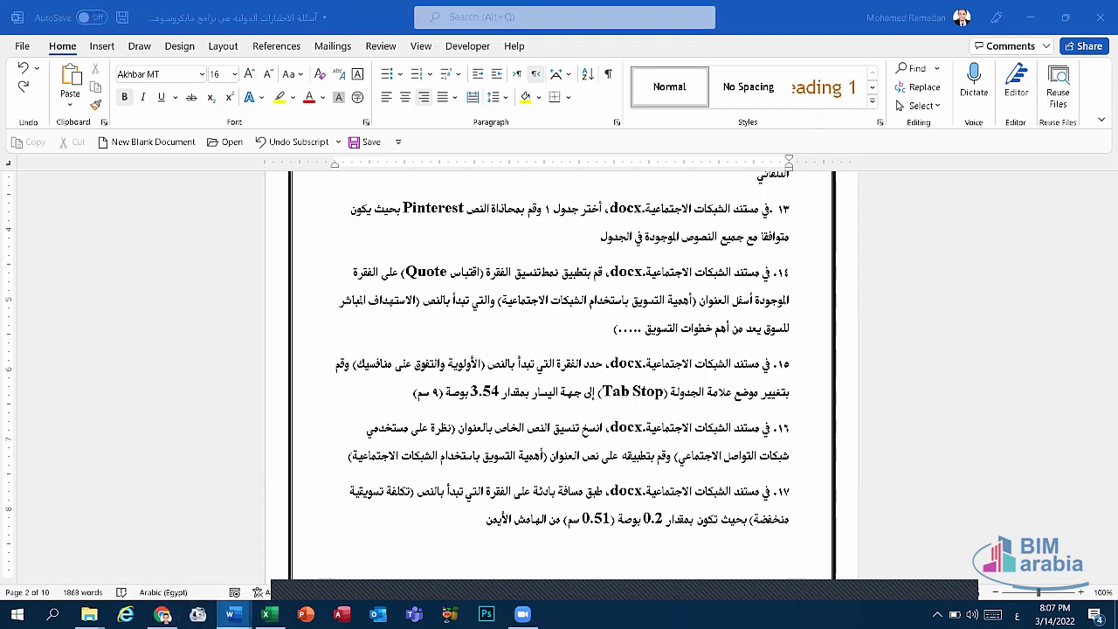
{"action": "mouse_move", "coordinate": [231, 615]}
{"action": "left_click", "coordinate": [288, 568]}
{"action": "scroll", "coordinate": [513, 461], "scroll_direction": "up", "scroll_amount": 2}
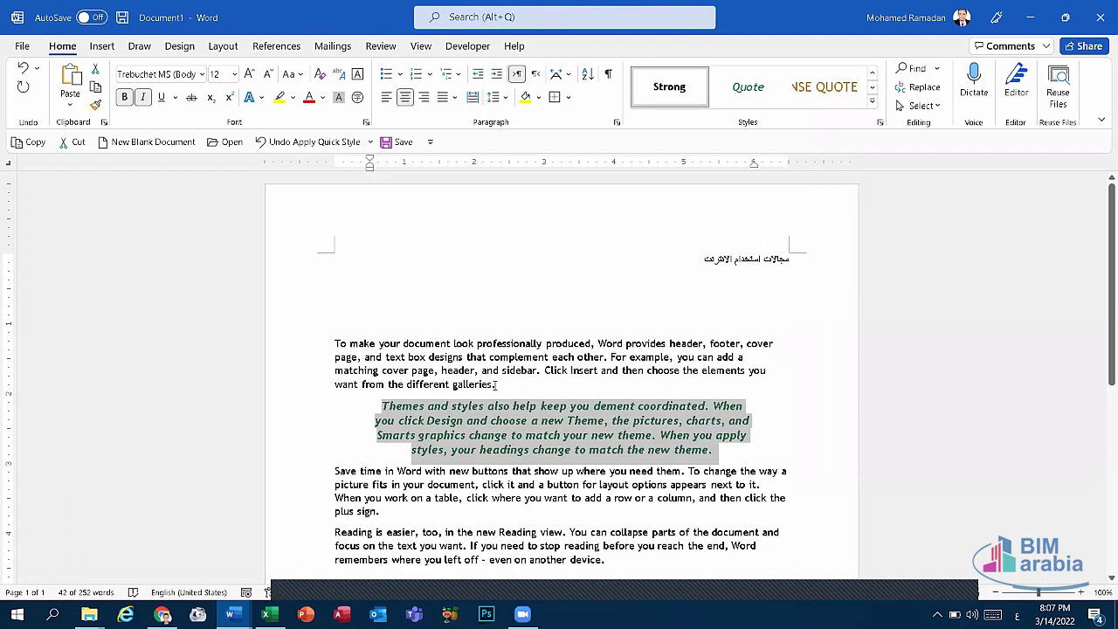
- Select Document1's first body paragraph and open, then close, the Paragraph dialog
{"action": "left_click_drag", "start_coordinate": [497, 384], "coordinate": [334, 343]}
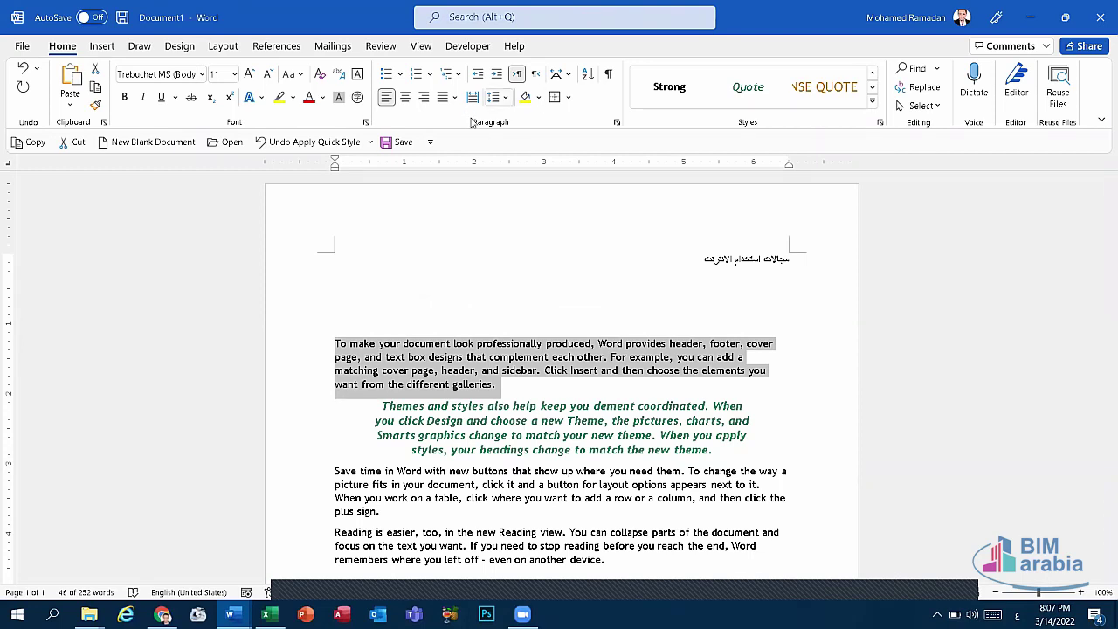
{"action": "left_click", "coordinate": [617, 124]}
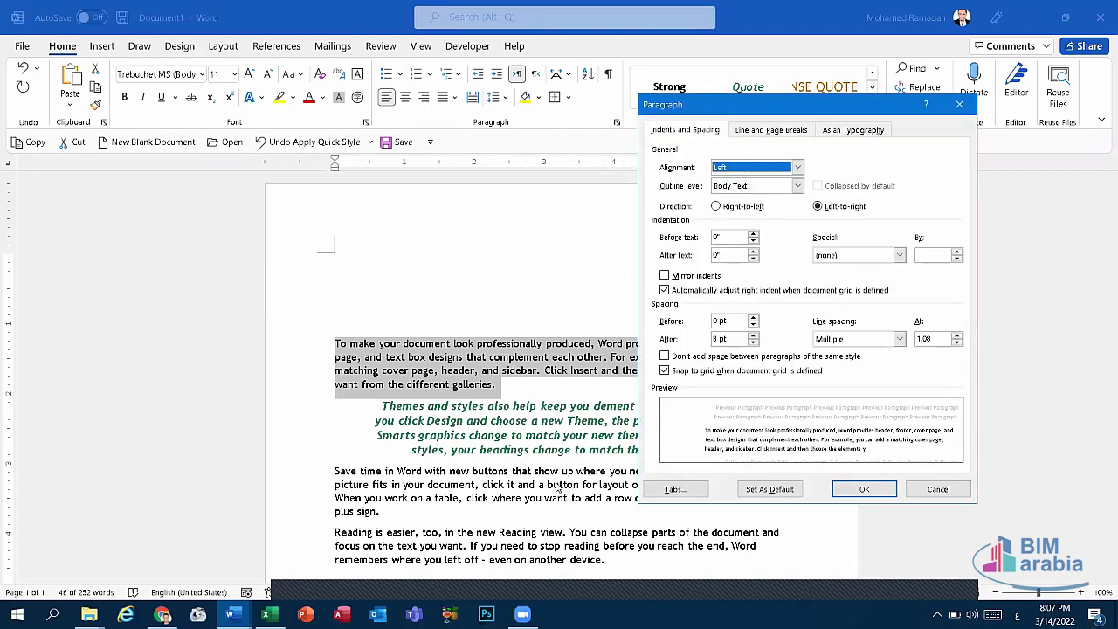
{"action": "left_click", "coordinate": [268, 614]}
{"action": "mouse_move", "coordinate": [230, 611]}
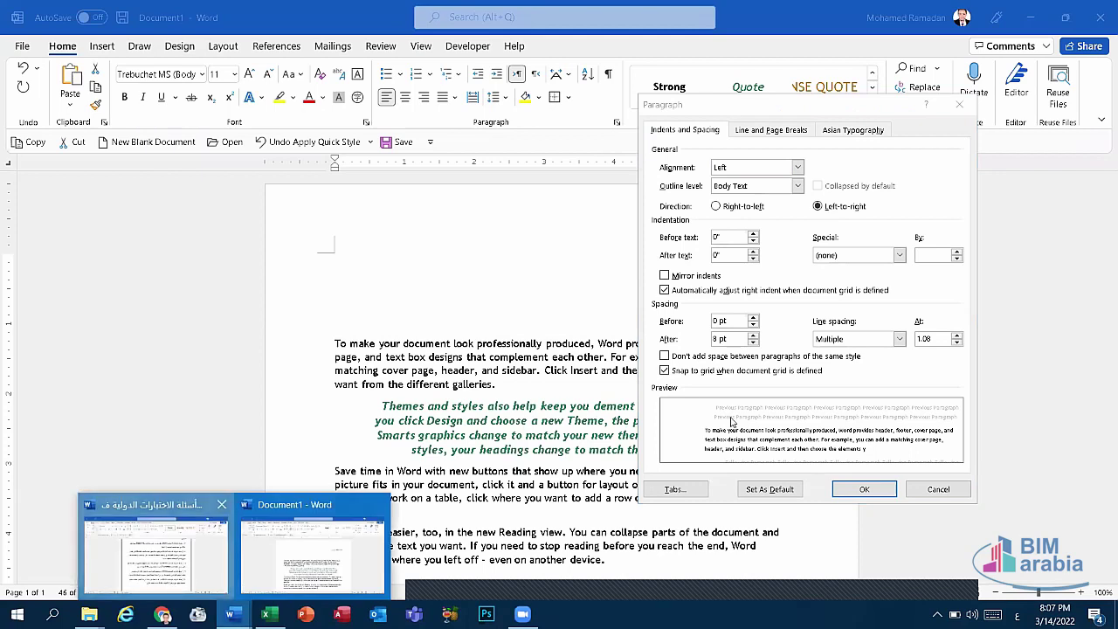
{"action": "left_click", "coordinate": [183, 577]}
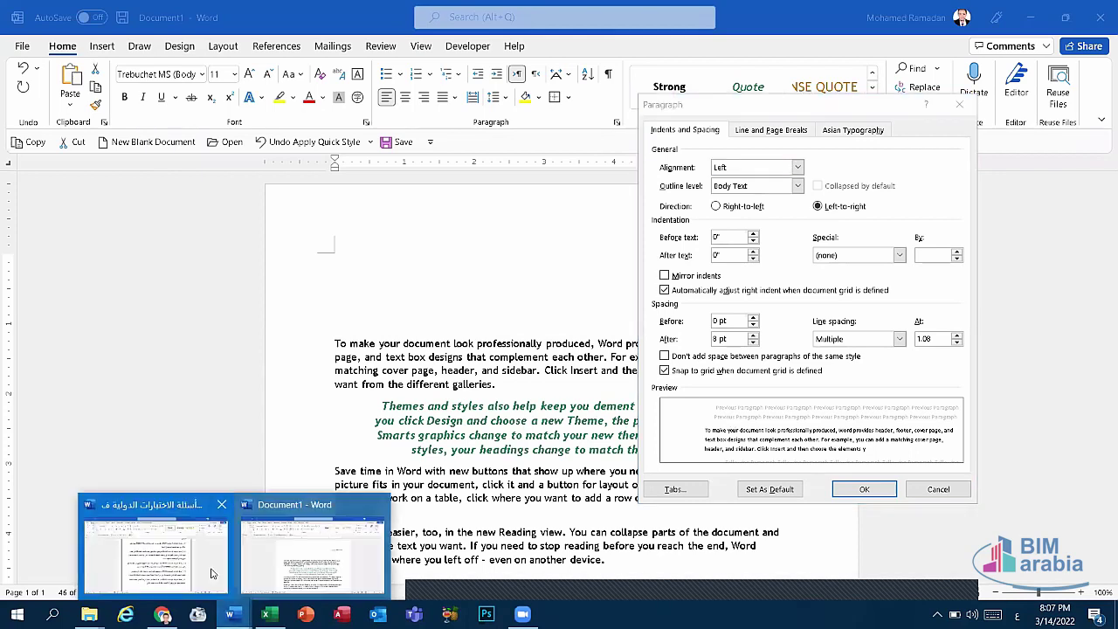
{"action": "left_click", "coordinate": [959, 104]}
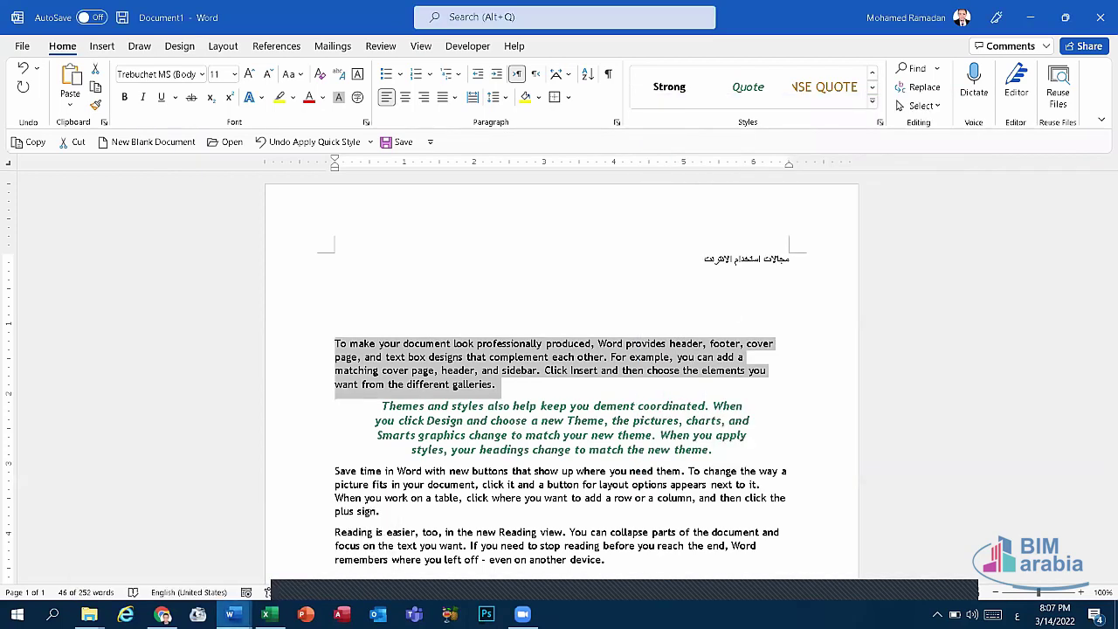
- After checking the Arabic question, reopen the Paragraph dialog and its Tabs settings for that paragraph
{"action": "left_click", "coordinate": [230, 614]}
{"action": "left_click", "coordinate": [153, 546]}
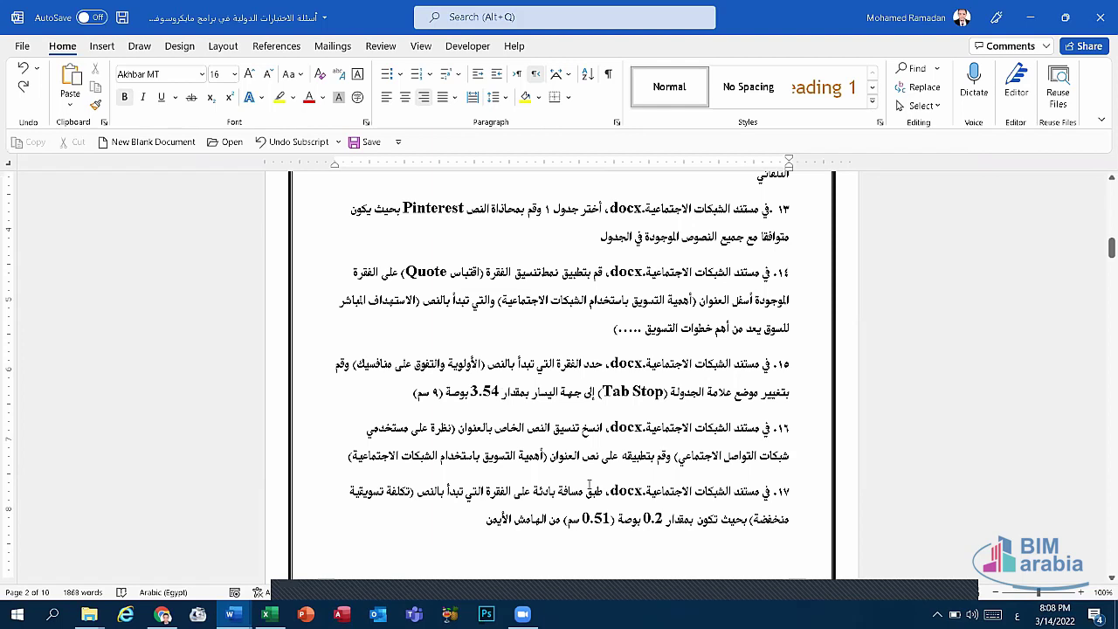
{"action": "left_click", "coordinate": [231, 614]}
{"action": "left_click", "coordinate": [307, 570]}
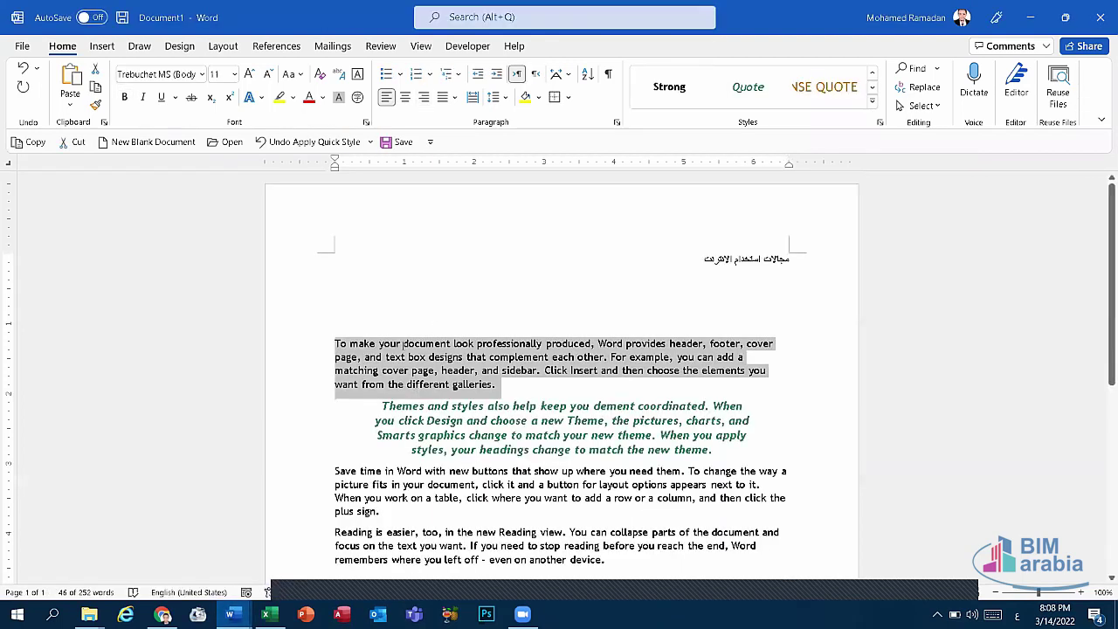
{"action": "left_click", "coordinate": [619, 123]}
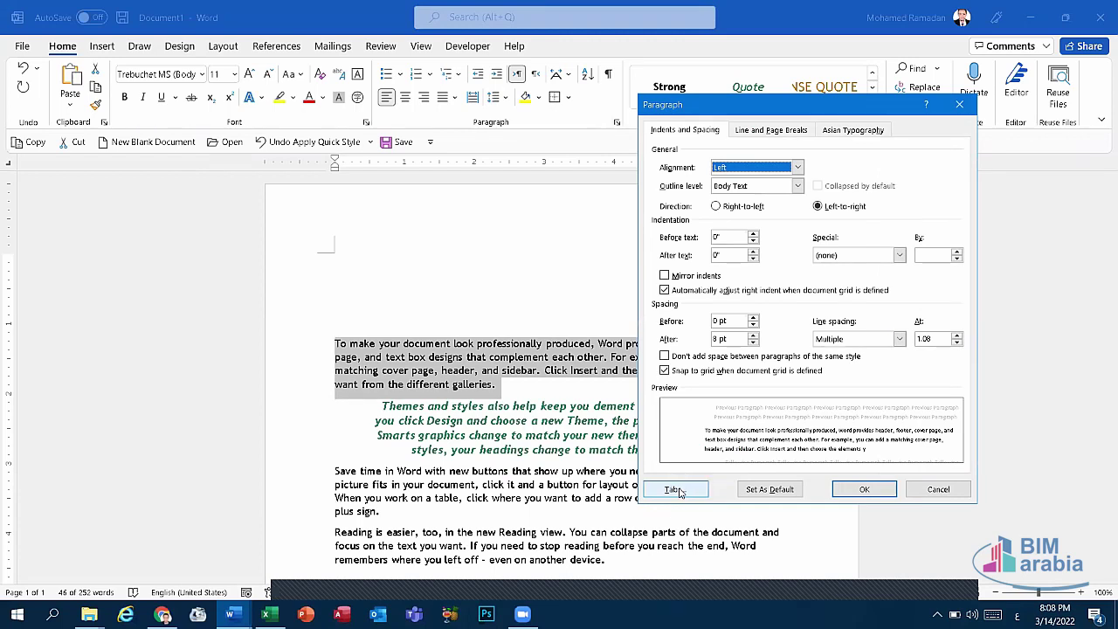
{"action": "left_click", "coordinate": [677, 489]}
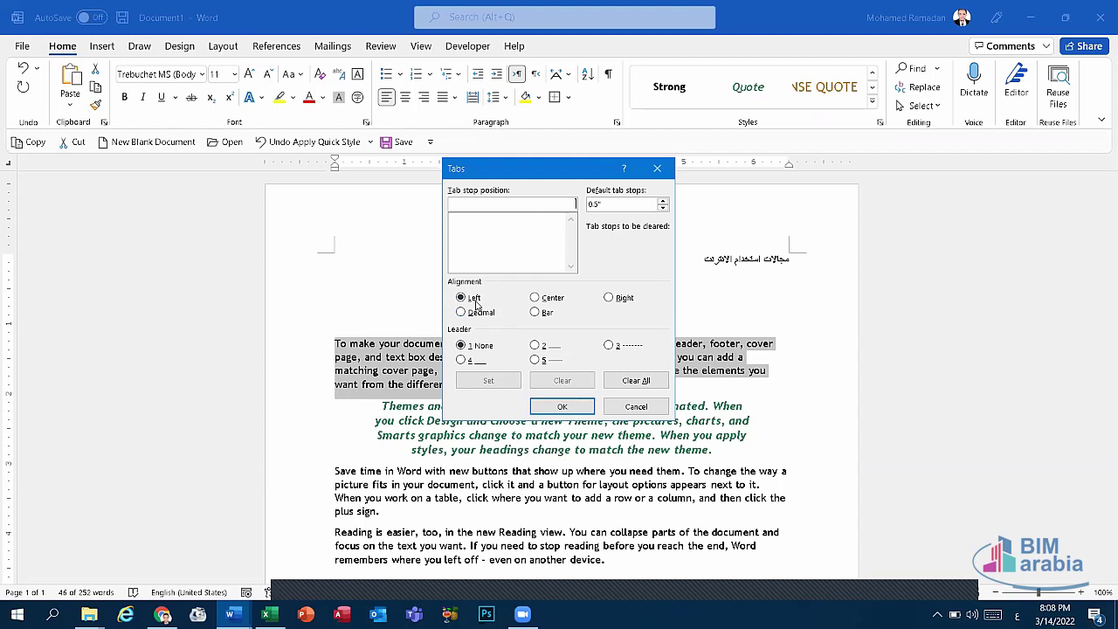
- Add a left tab stop at 9 cm (3.54") to the empty line under the heading
{"action": "key", "text": "Escape"}
{"action": "left_click", "coordinate": [496, 342]}
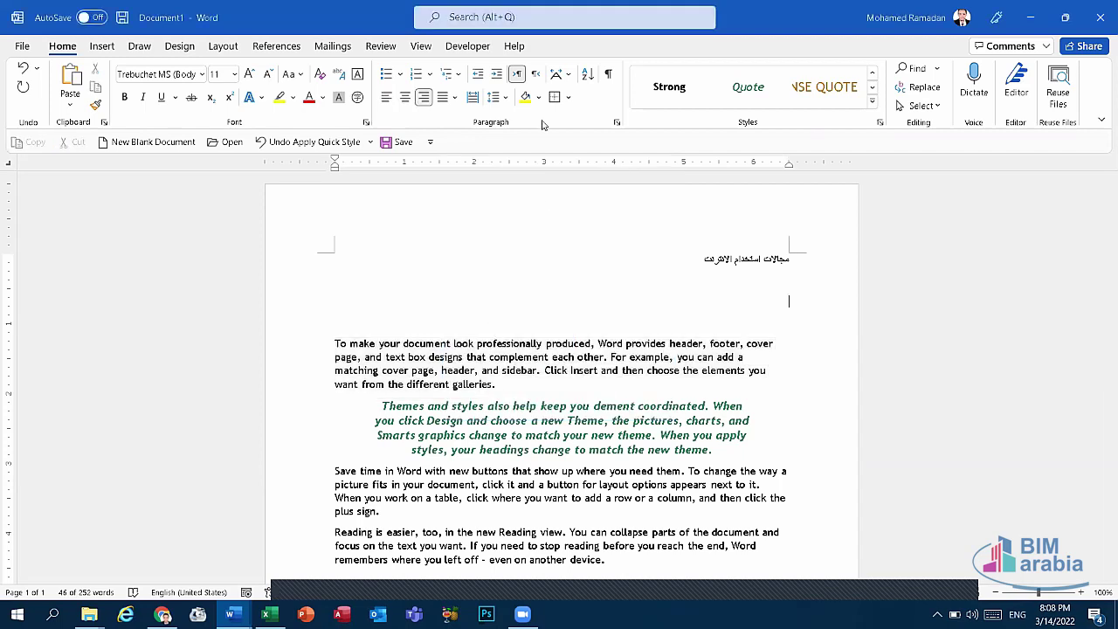
{"action": "left_click", "coordinate": [617, 123]}
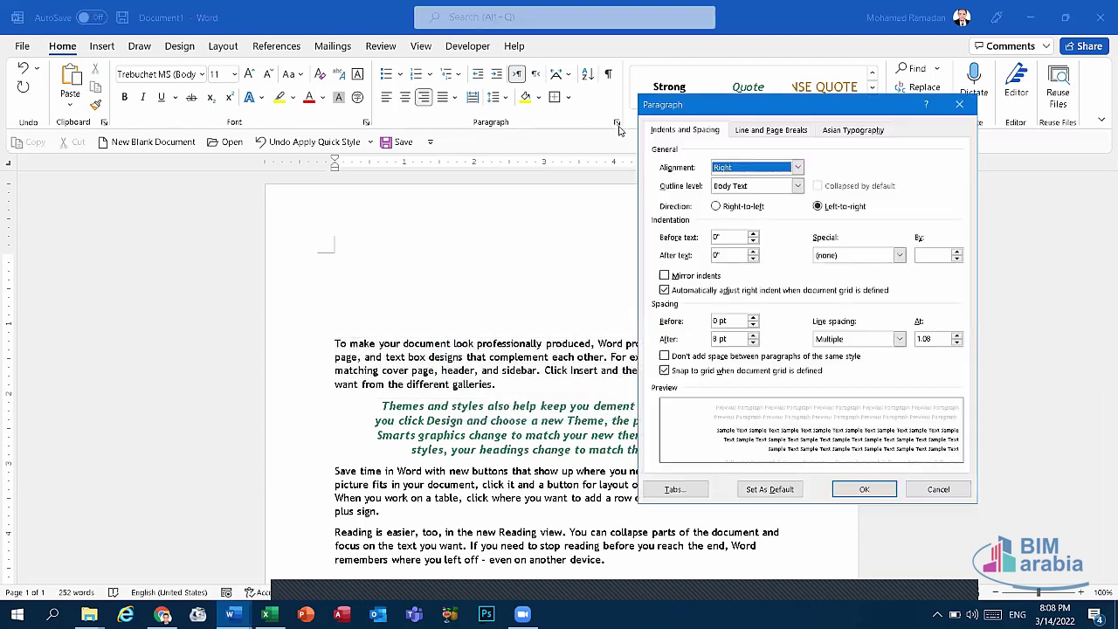
{"action": "left_click", "coordinate": [675, 491]}
{"action": "left_click", "coordinate": [620, 298]}
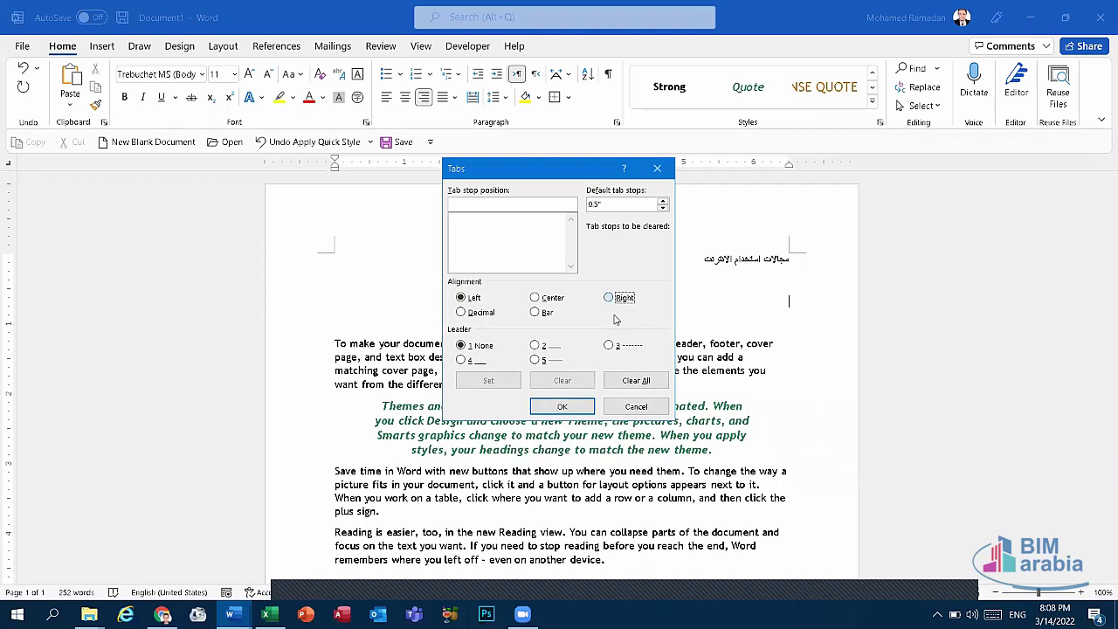
{"action": "left_click", "coordinate": [469, 298]}
{"action": "left_click", "coordinate": [500, 207]}
{"action": "type", "text": "9"}
{"action": "left_click", "coordinate": [489, 380]}
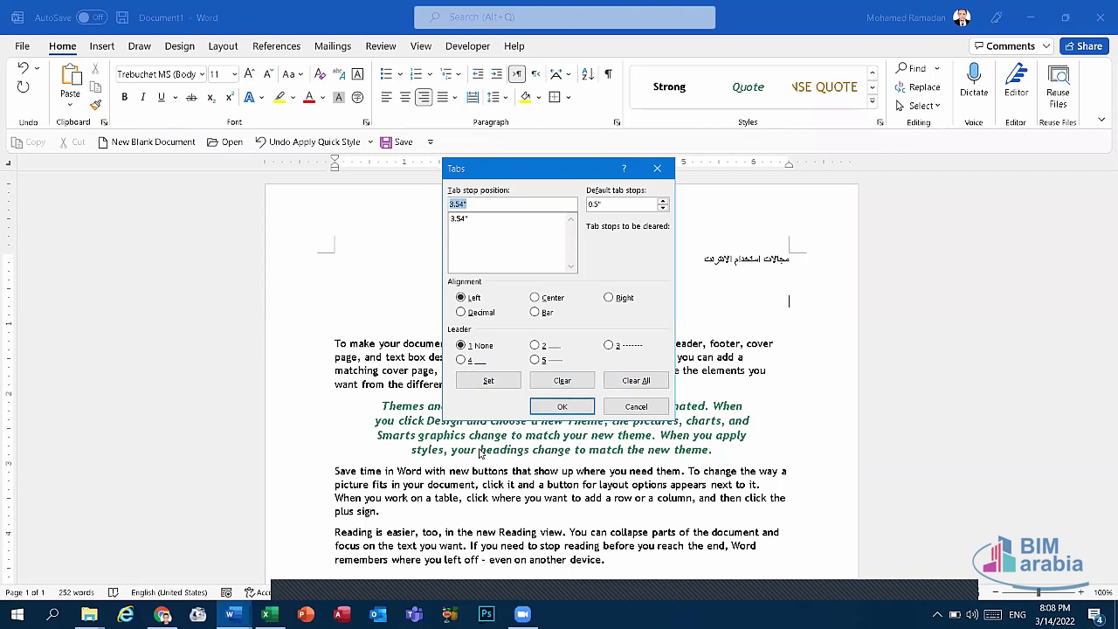
{"action": "left_click", "coordinate": [570, 409]}
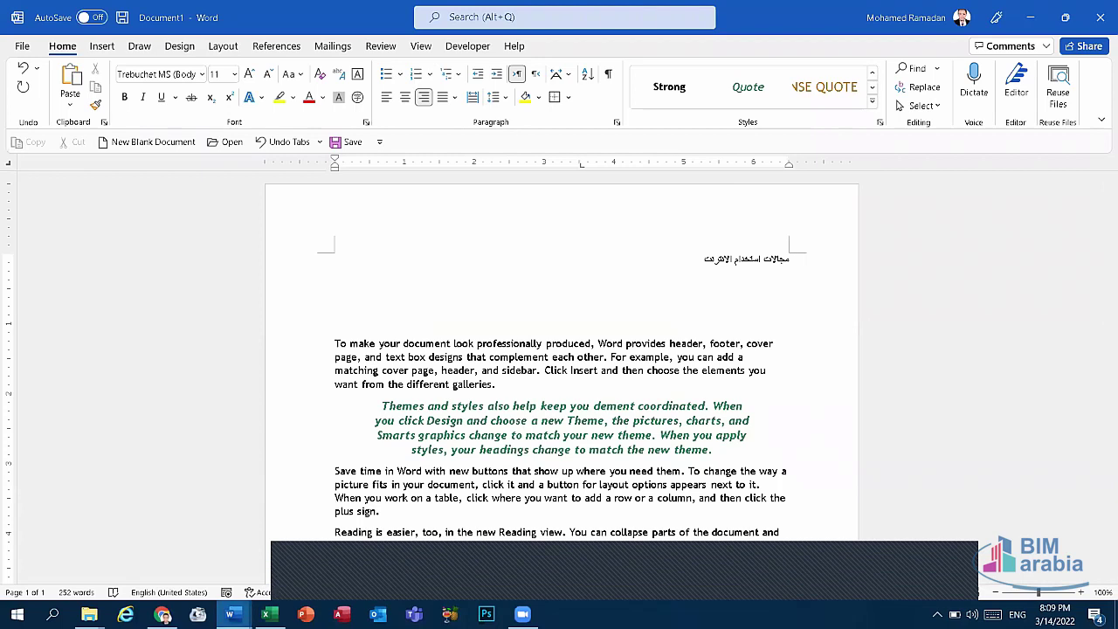
- Reopen the Tabs settings and confirm the 3.54" left-aligned tab stop
{"action": "left_click", "coordinate": [617, 123]}
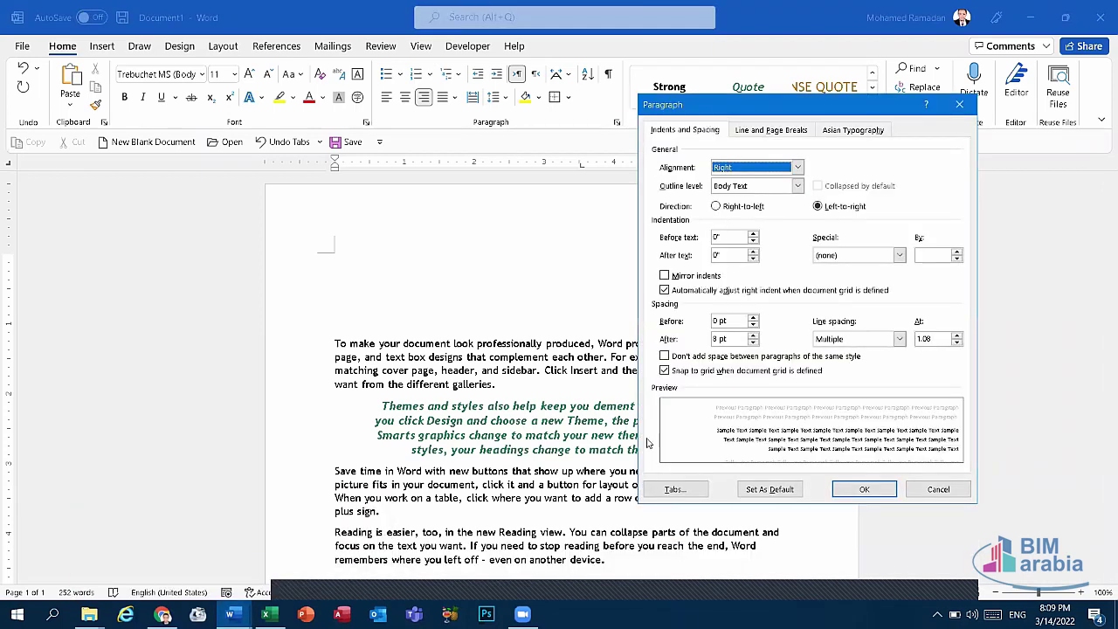
{"action": "left_click", "coordinate": [675, 492]}
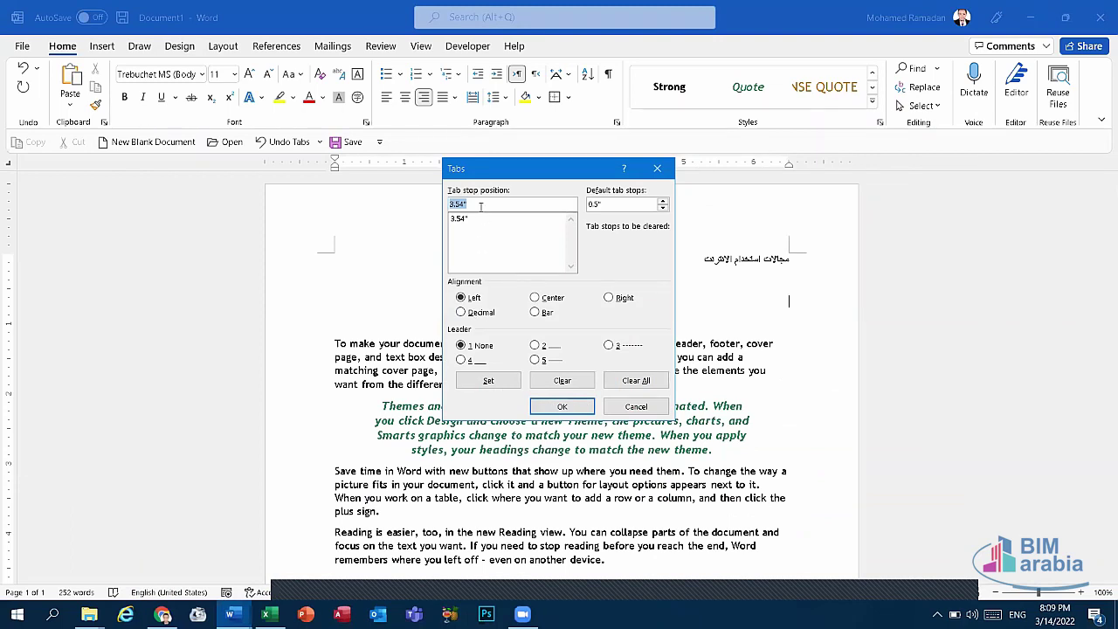
{"action": "left_click", "coordinate": [518, 203]}
{"action": "double_click", "coordinate": [504, 202]}
{"action": "left_click", "coordinate": [499, 206]}
{"action": "left_click", "coordinate": [528, 220]}
{"action": "left_click", "coordinate": [658, 168]}
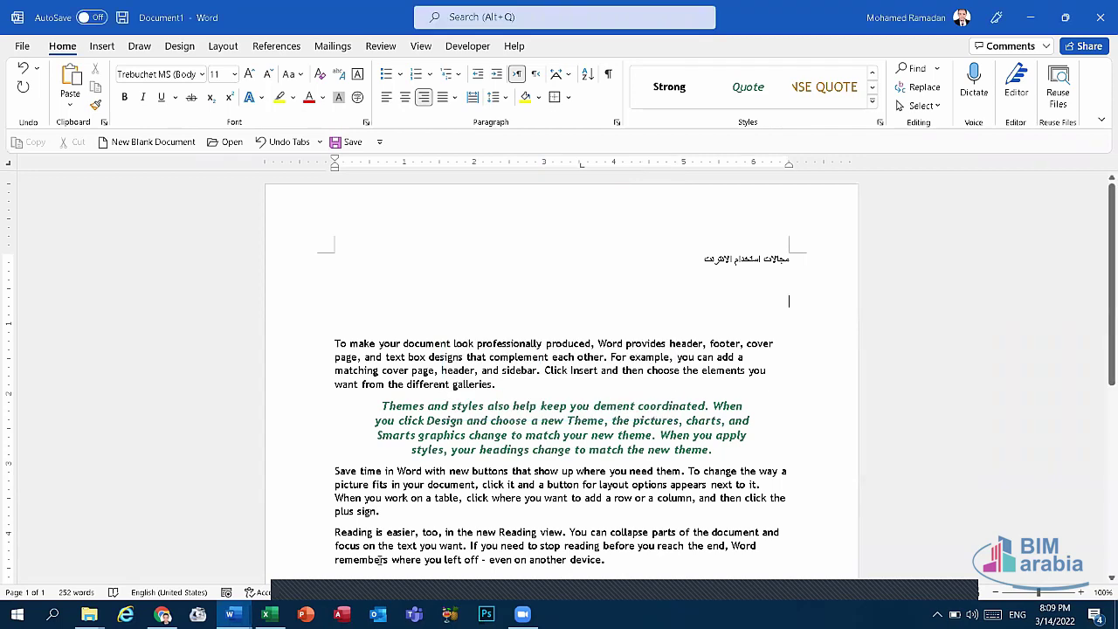
- Switch to the Arabic exam questions document with Arabic input and place the caret in question 16
{"action": "mouse_move", "coordinate": [230, 614]}
{"action": "left_click", "coordinate": [213, 560]}
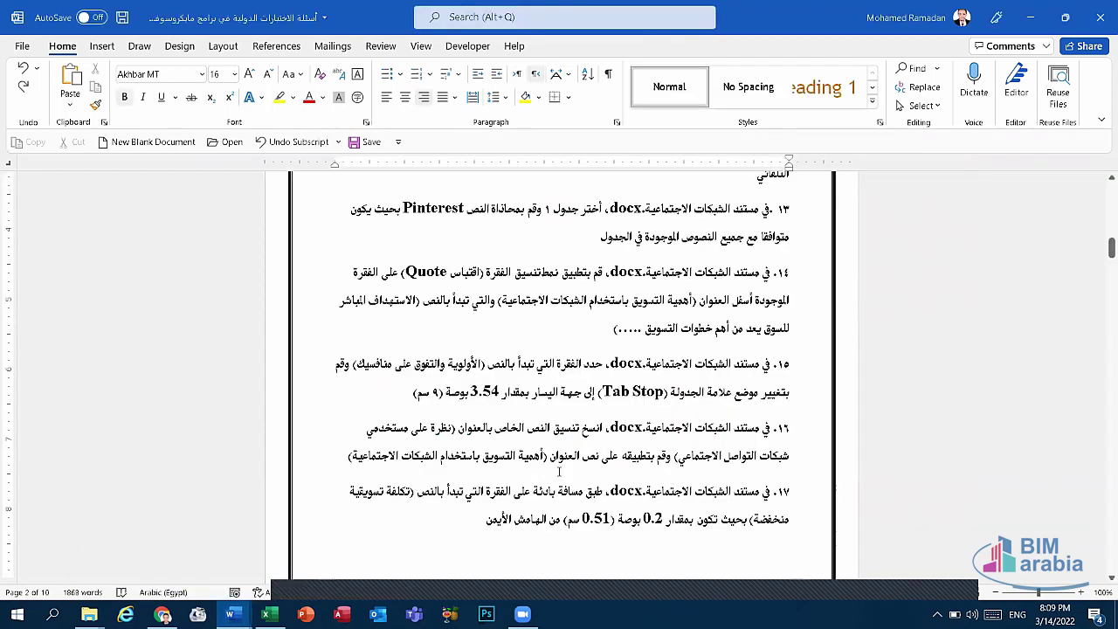
{"action": "key", "text": "alt+shift"}
{"action": "left_click", "coordinate": [637, 439]}
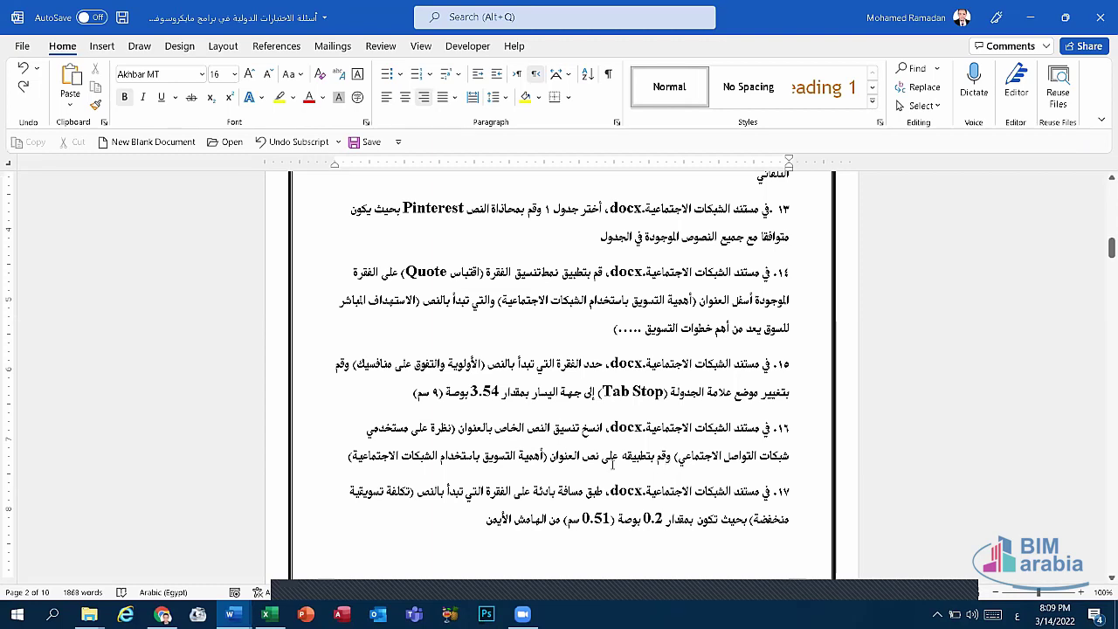
- Bring up the open Word window previews to get back to Document1
{"action": "left_click", "coordinate": [230, 614]}
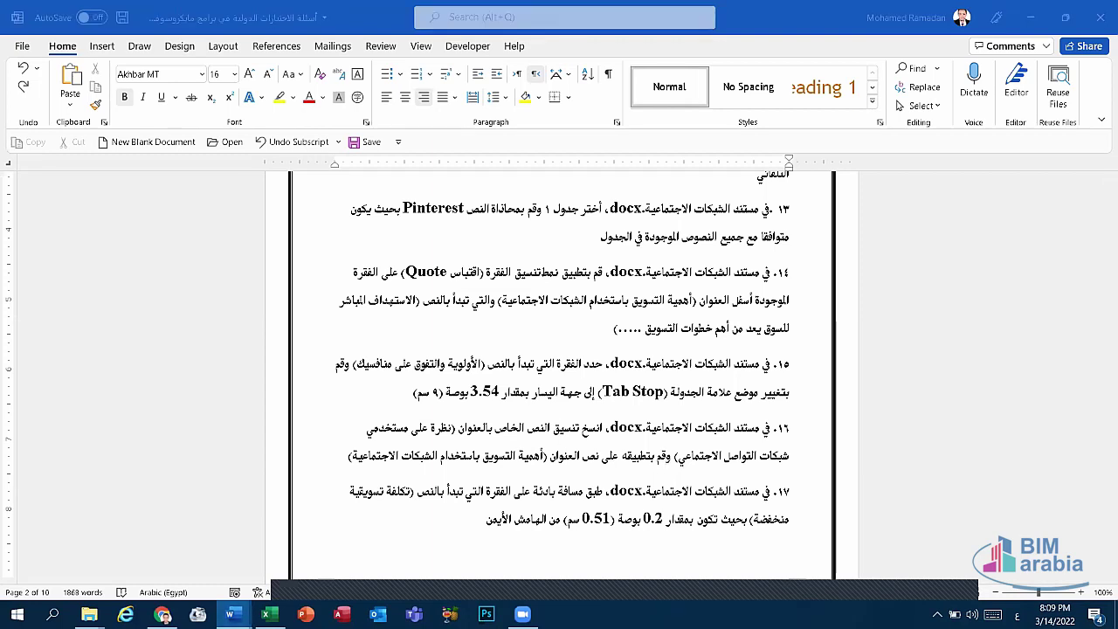
{"action": "left_click", "coordinate": [186, 561]}
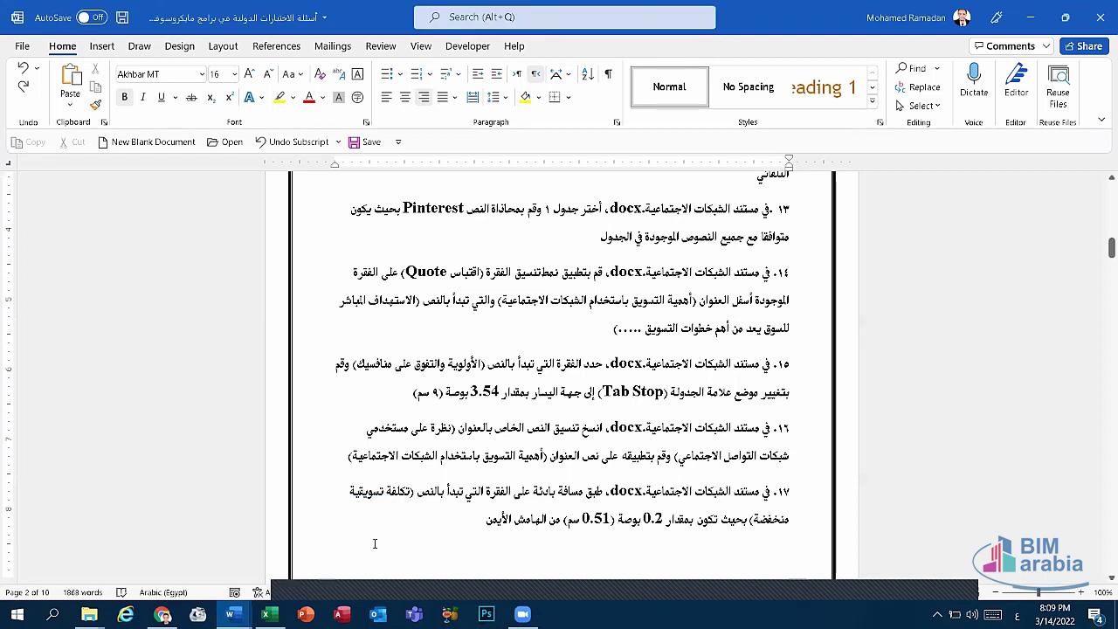
{"action": "left_click", "coordinate": [230, 615]}
- In Document1, select the whole green Themes quote paragraph
{"action": "left_click", "coordinate": [297, 551]}
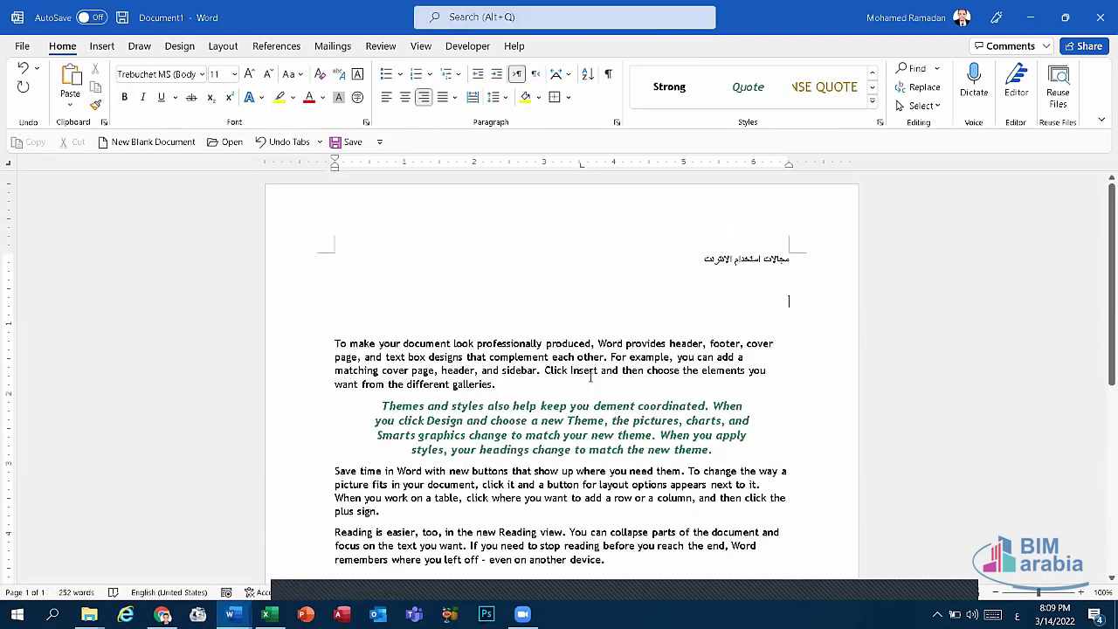
{"action": "left_click", "coordinate": [572, 435]}
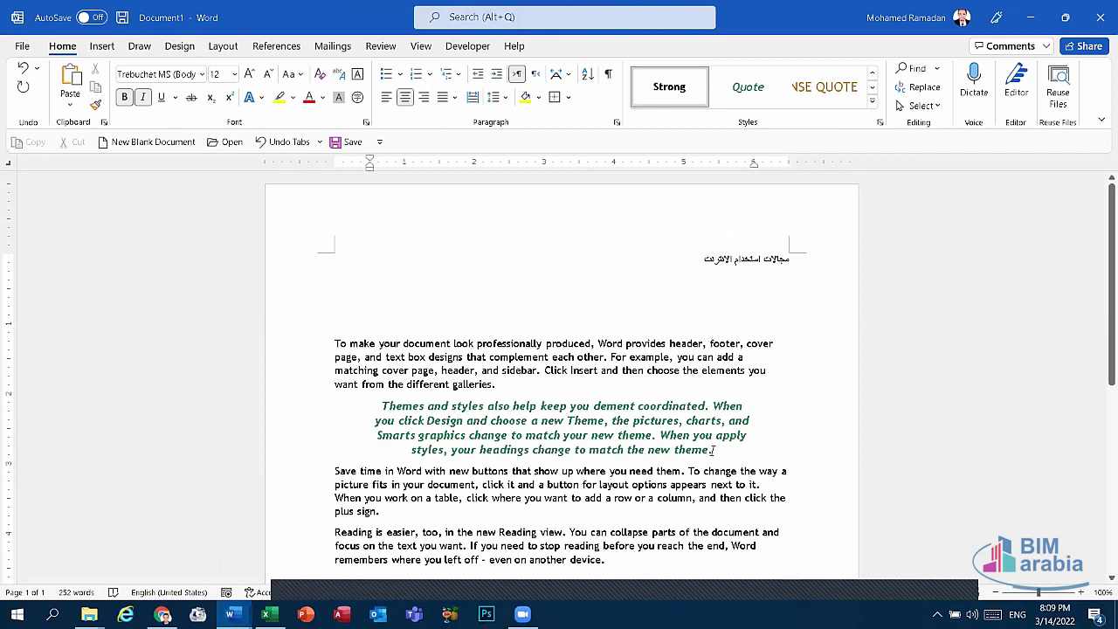
{"action": "left_click_drag", "start_coordinate": [713, 450], "coordinate": [394, 385]}
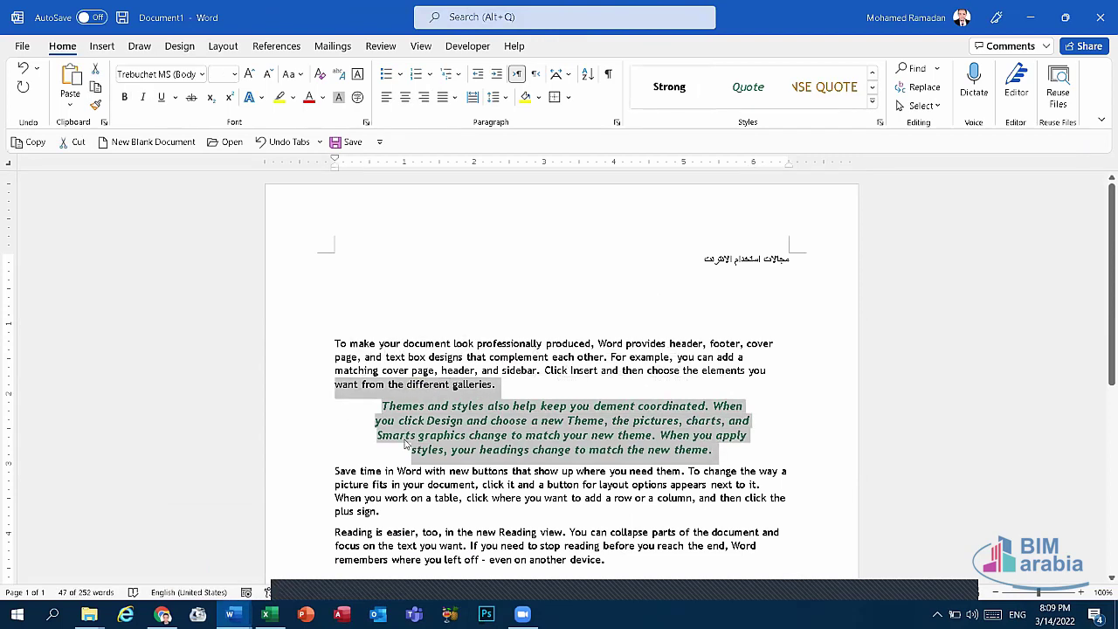
{"action": "left_click", "coordinate": [404, 444]}
{"action": "scroll", "coordinate": [404, 444], "scroll_direction": "down", "scroll_amount": 2}
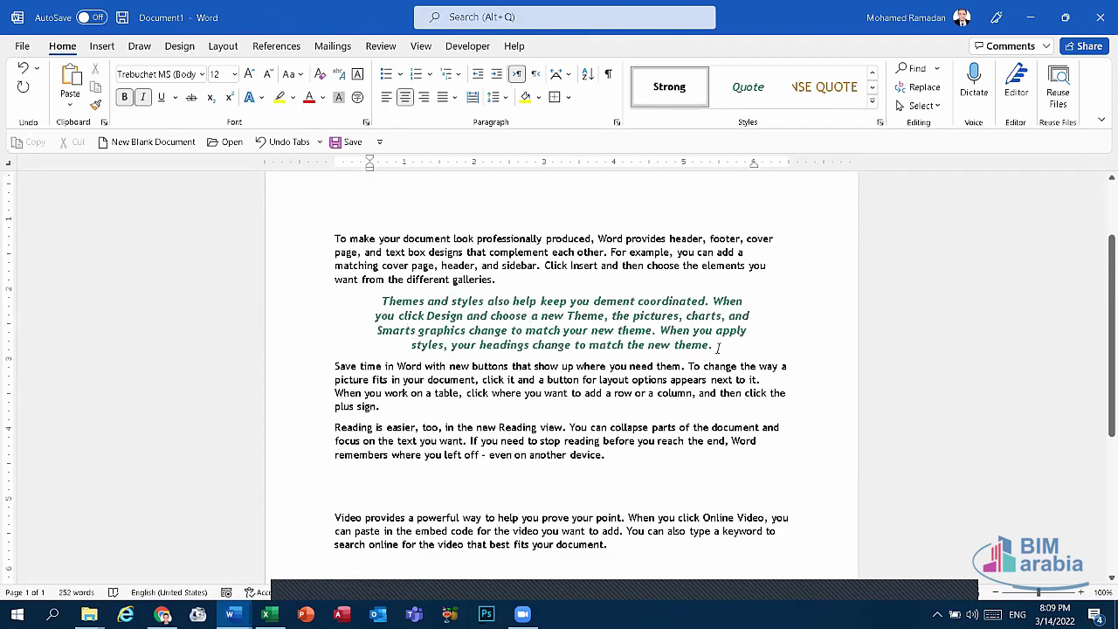
{"action": "mouse_move", "coordinate": [719, 347]}
{"action": "left_mouse_down"}
{"action": "mouse_move", "coordinate": [372, 310]}
{"action": "mouse_move", "coordinate": [376, 301]}
{"action": "left_mouse_up"}
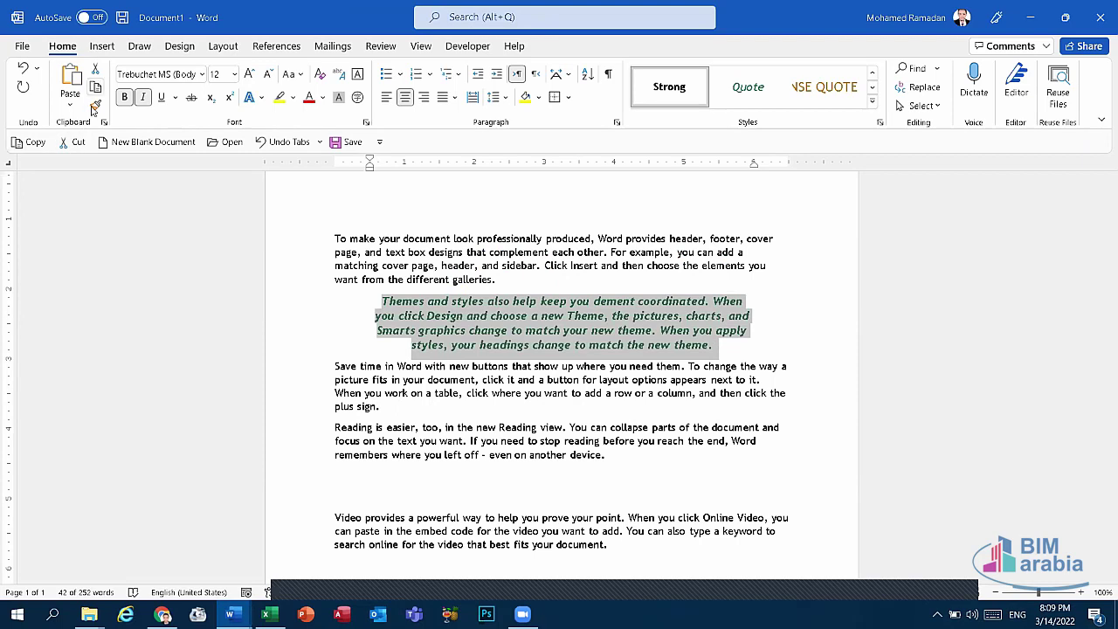
- Paint the Themes paragraph's Quote formatting onto the 'Reading is easier' paragraph with Format Painter
{"action": "left_click", "coordinate": [94, 105]}
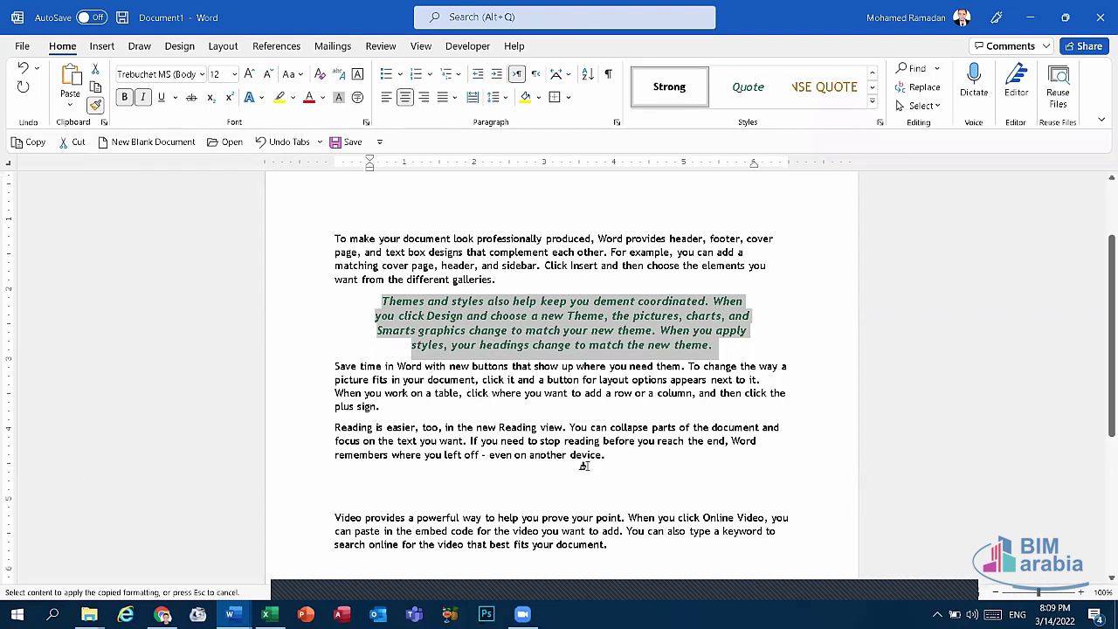
{"action": "left_click", "coordinate": [576, 472]}
{"action": "left_click_drag", "start_coordinate": [577, 472], "coordinate": [326, 430]}
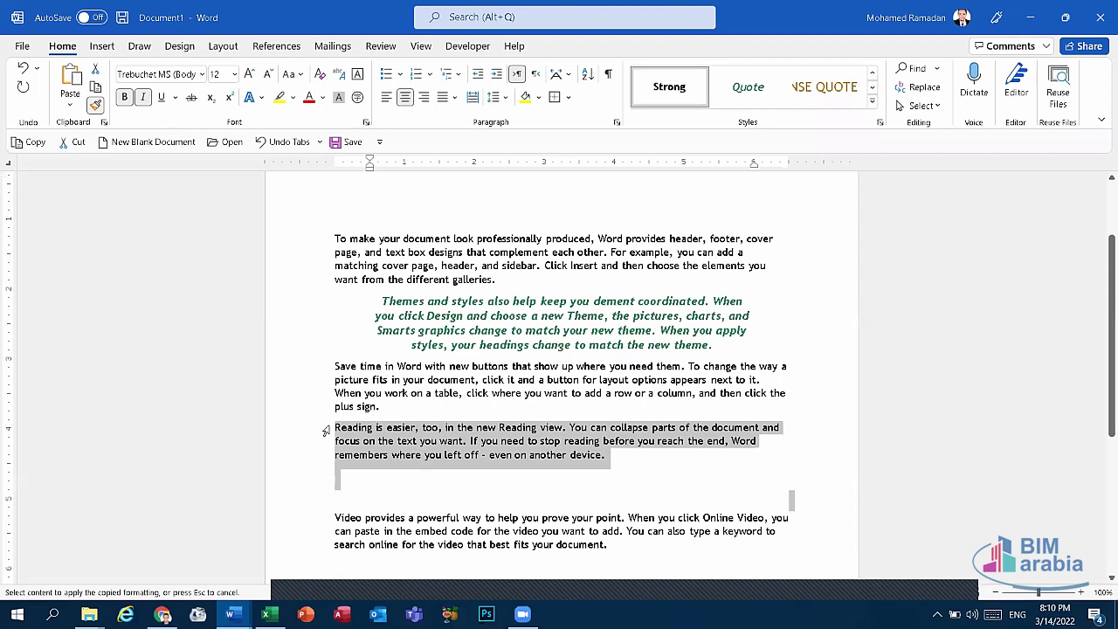
{"action": "left_click_drag", "start_coordinate": [326, 429], "coordinate": [336, 431]}
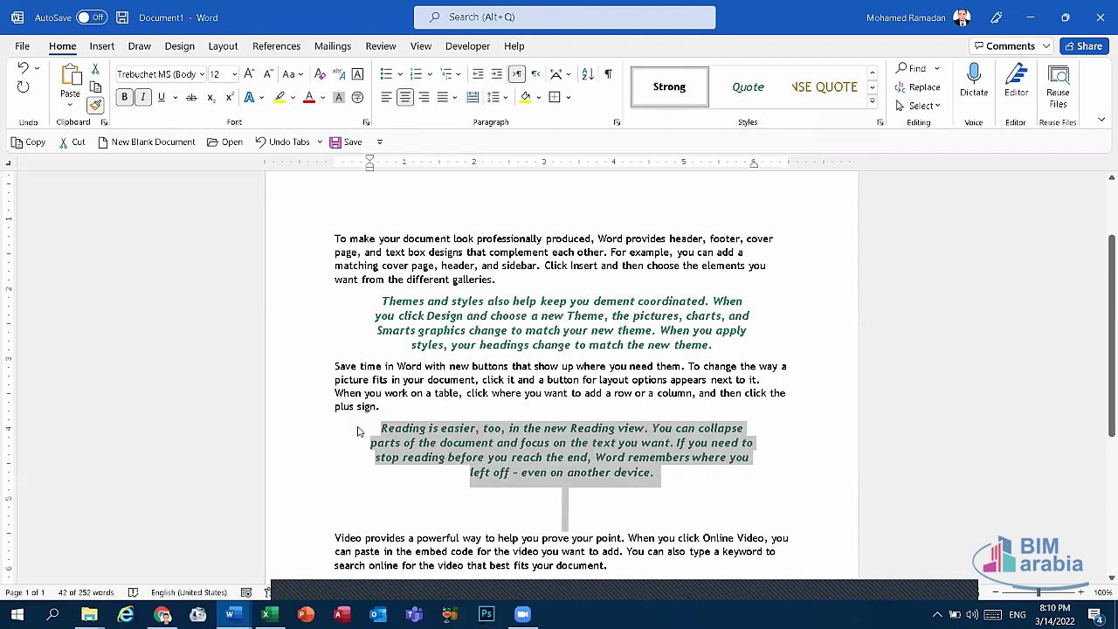
{"action": "left_click", "coordinate": [566, 514]}
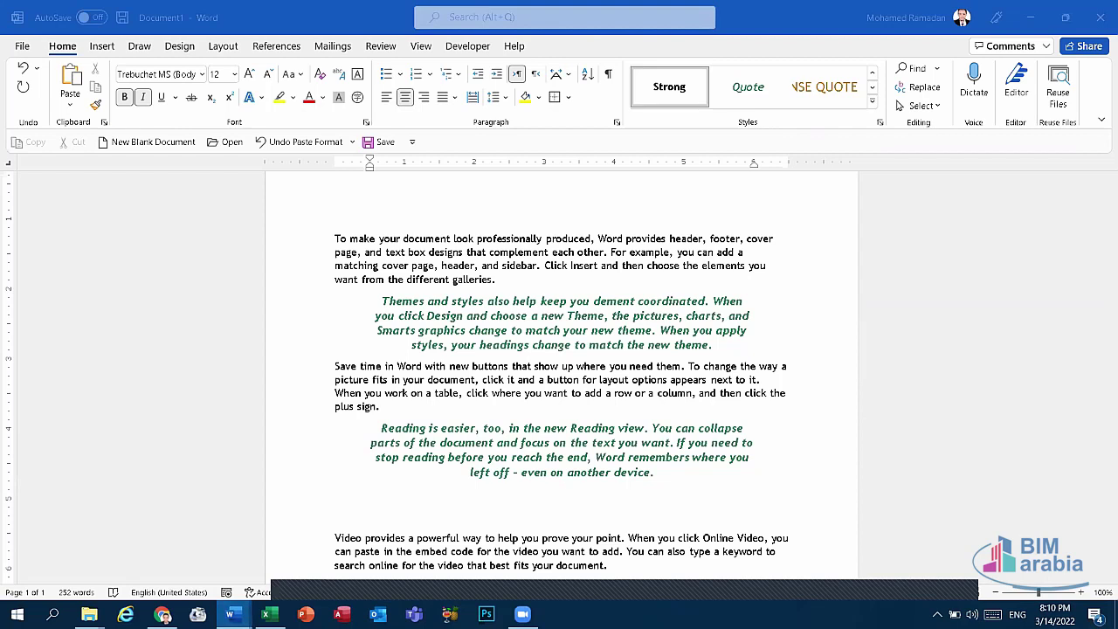
{"action": "mouse_move", "coordinate": [231, 614]}
{"action": "left_click", "coordinate": [196, 557]}
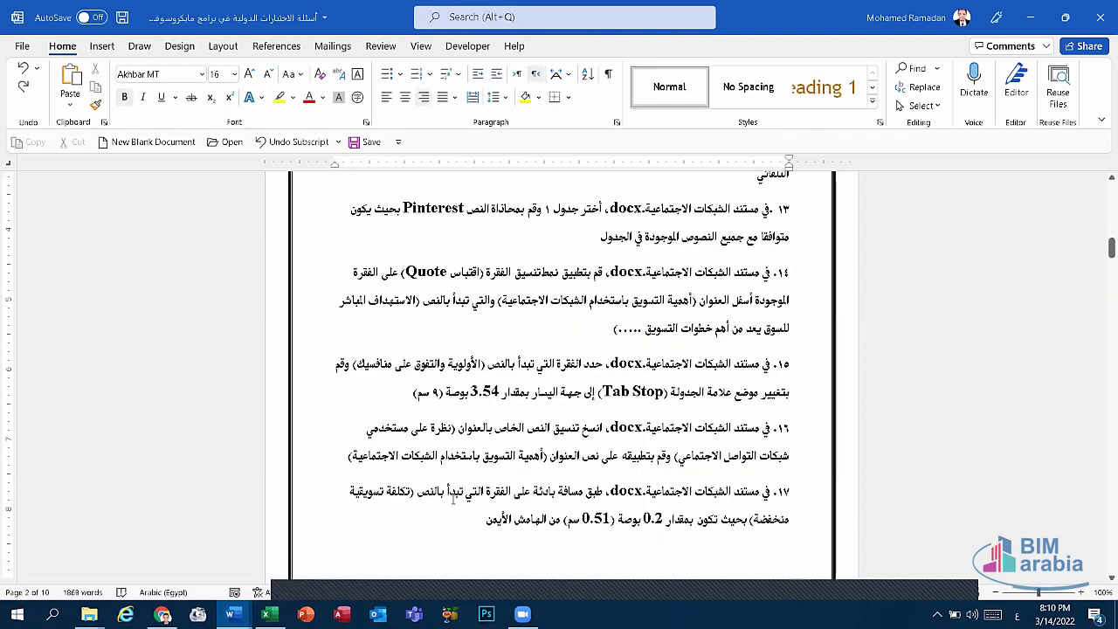
{"action": "scroll", "coordinate": [467, 494], "scroll_direction": "down", "scroll_amount": 1}
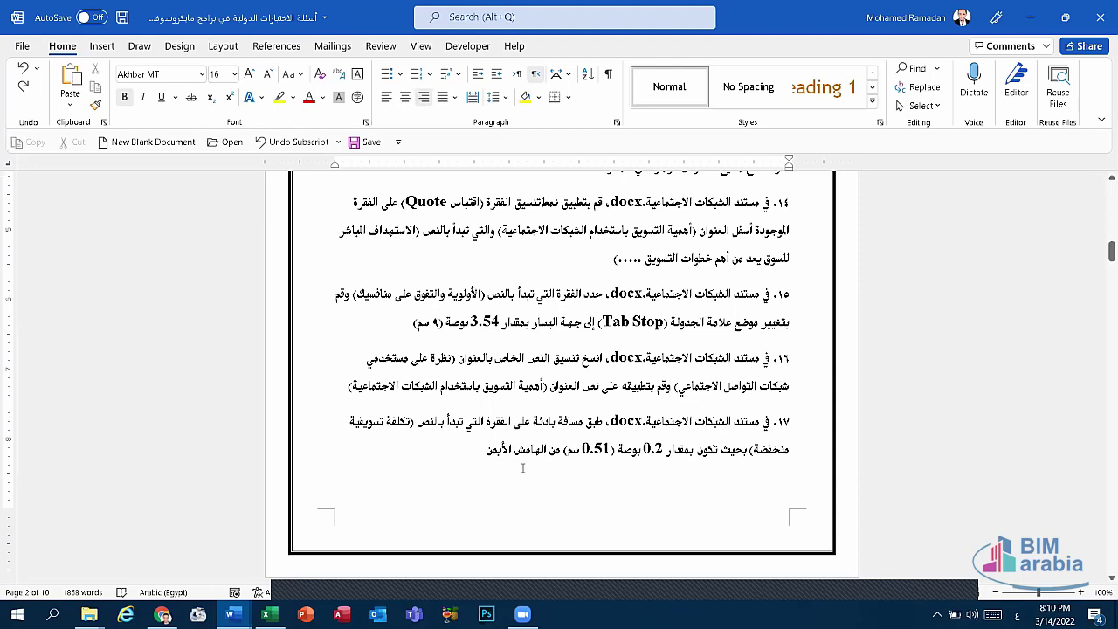
{"action": "scroll", "coordinate": [529, 450], "scroll_direction": "up", "scroll_amount": 2}
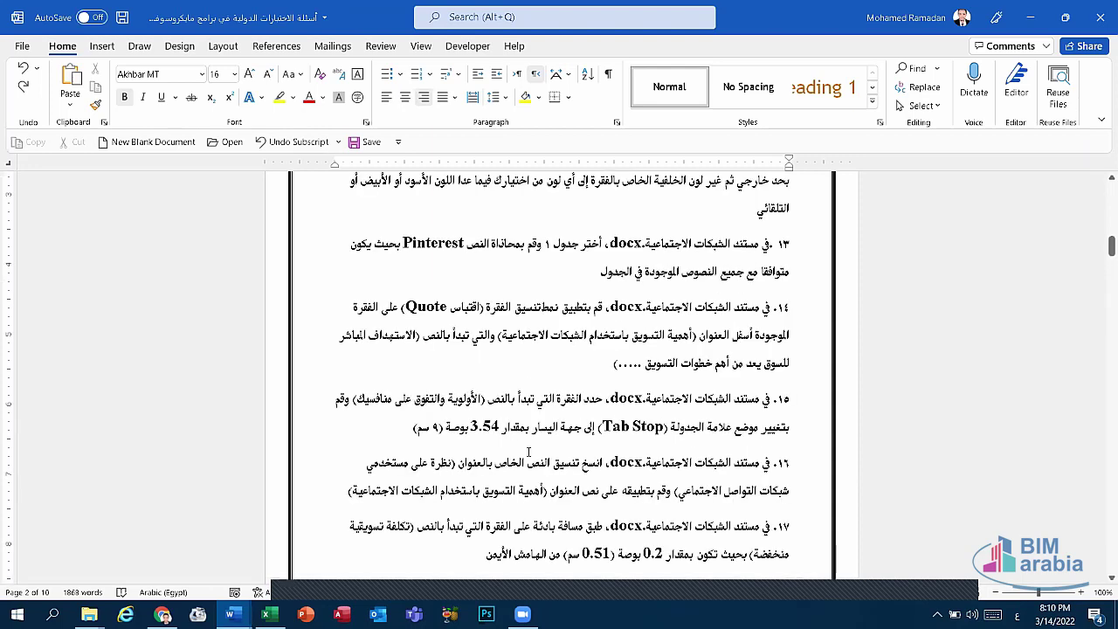
{"action": "scroll", "coordinate": [529, 451], "scroll_direction": "up", "scroll_amount": 1}
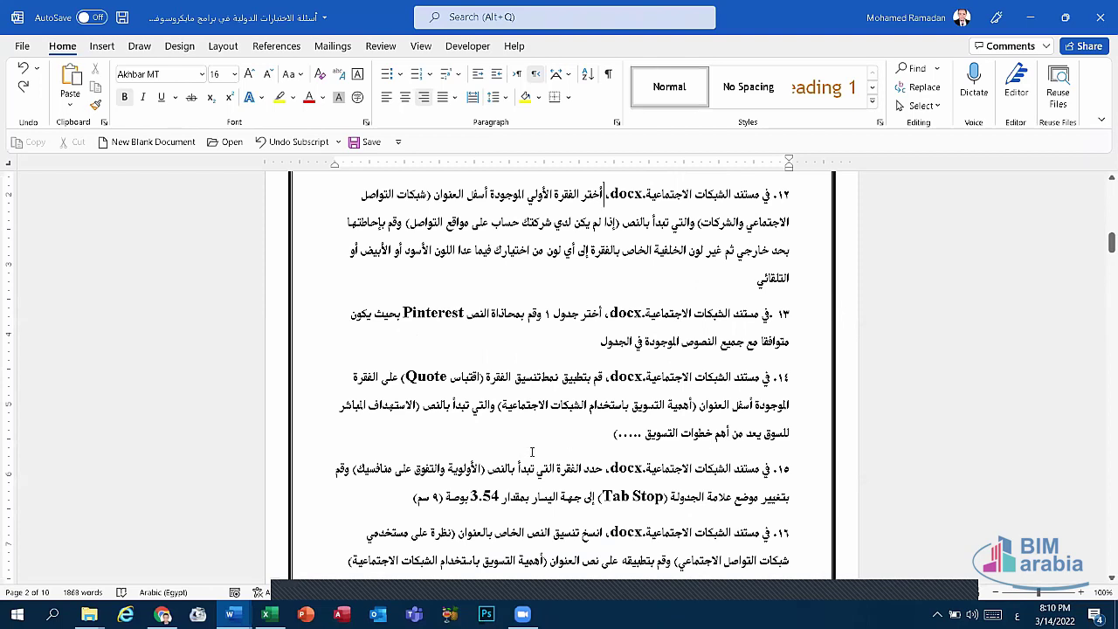
{"action": "scroll", "coordinate": [532, 451], "scroll_direction": "up", "scroll_amount": 2}
{"action": "scroll", "coordinate": [532, 452], "scroll_direction": "down", "scroll_amount": 6}
{"action": "scroll", "coordinate": [533, 456], "scroll_direction": "down", "scroll_amount": 3}
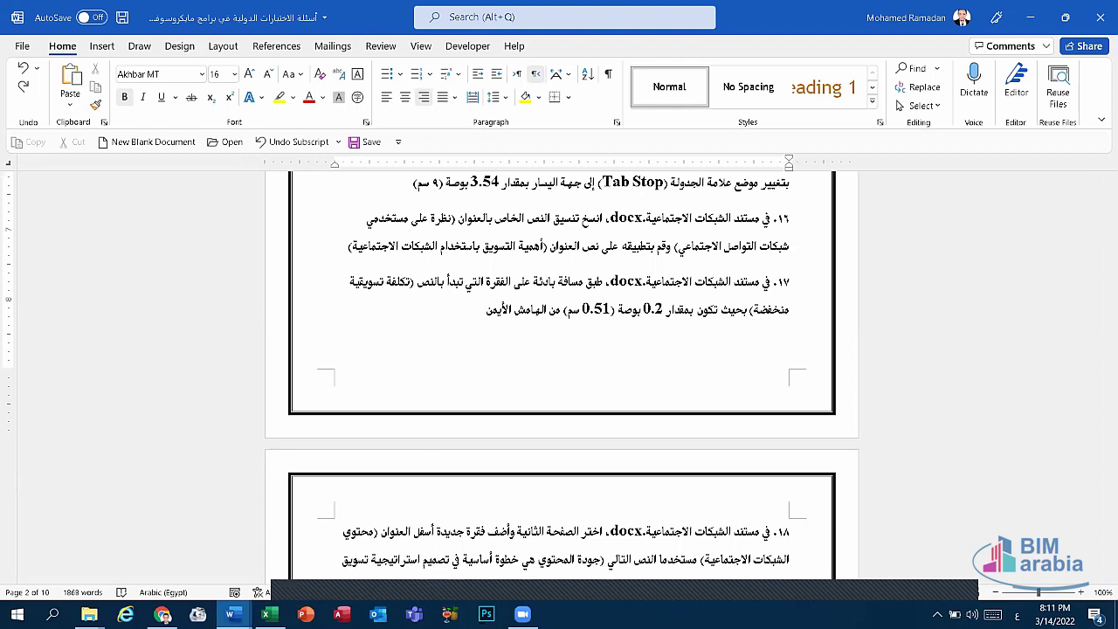
{"action": "left_click", "coordinate": [230, 615]}
{"action": "left_click", "coordinate": [376, 527]}
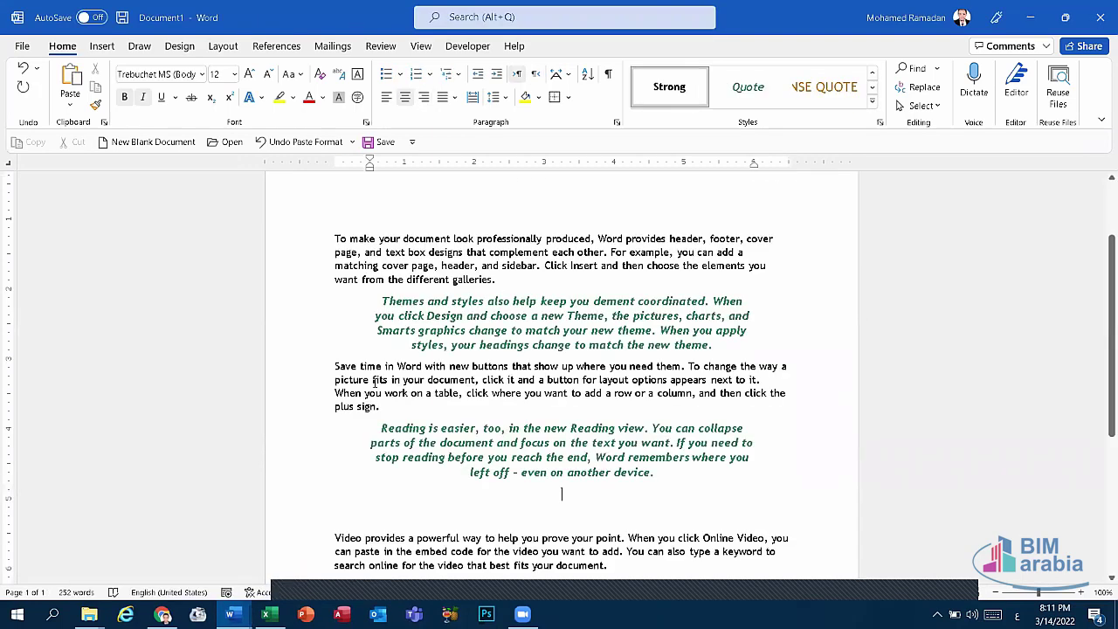
{"action": "left_click", "coordinate": [335, 544]}
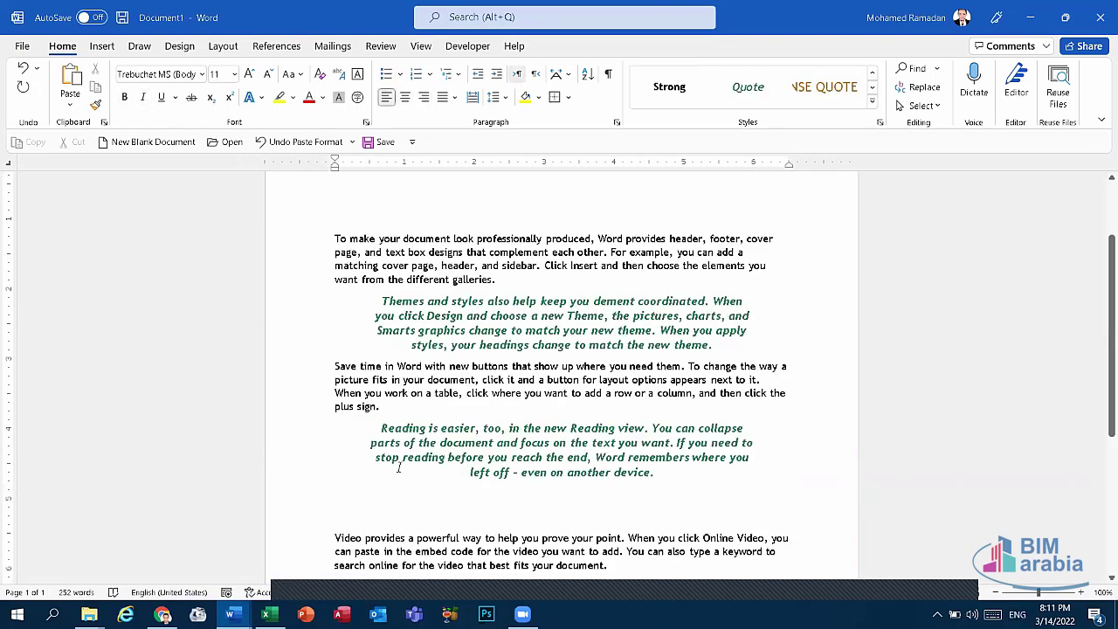
{"action": "left_click", "coordinate": [617, 124]}
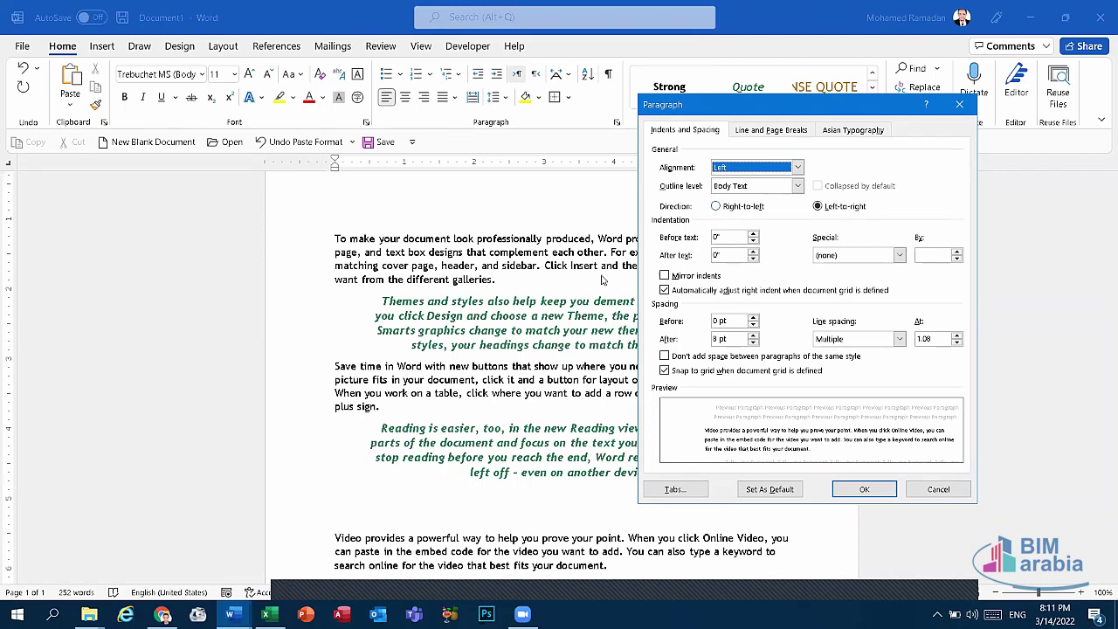
{"action": "left_click", "coordinate": [960, 104]}
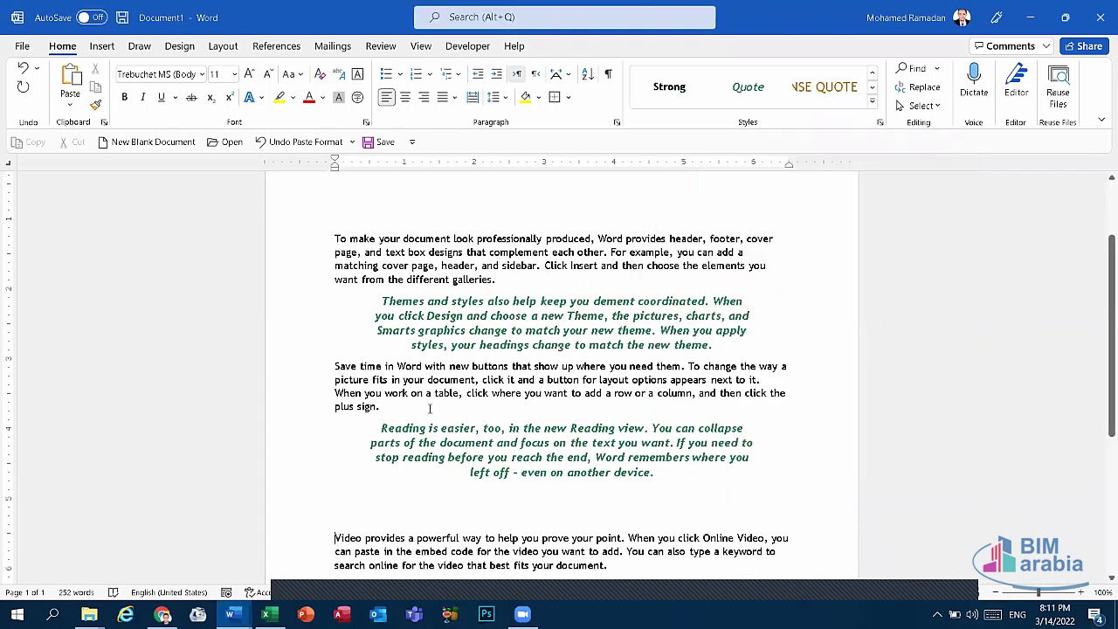
{"action": "triple_click", "coordinate": [330, 407]}
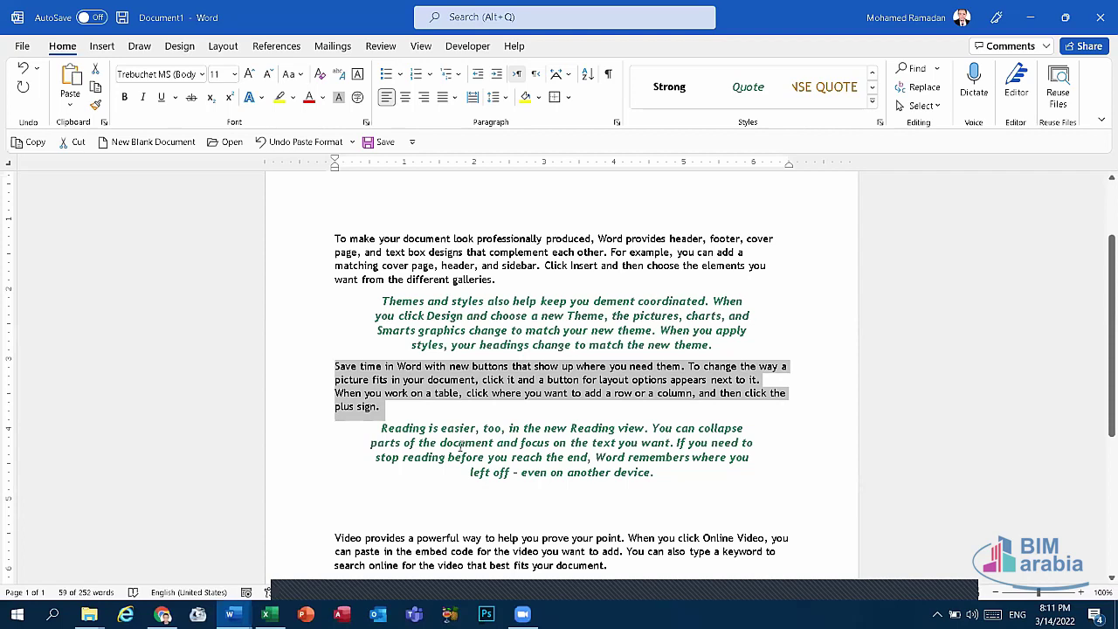
{"action": "left_click", "coordinate": [324, 354]}
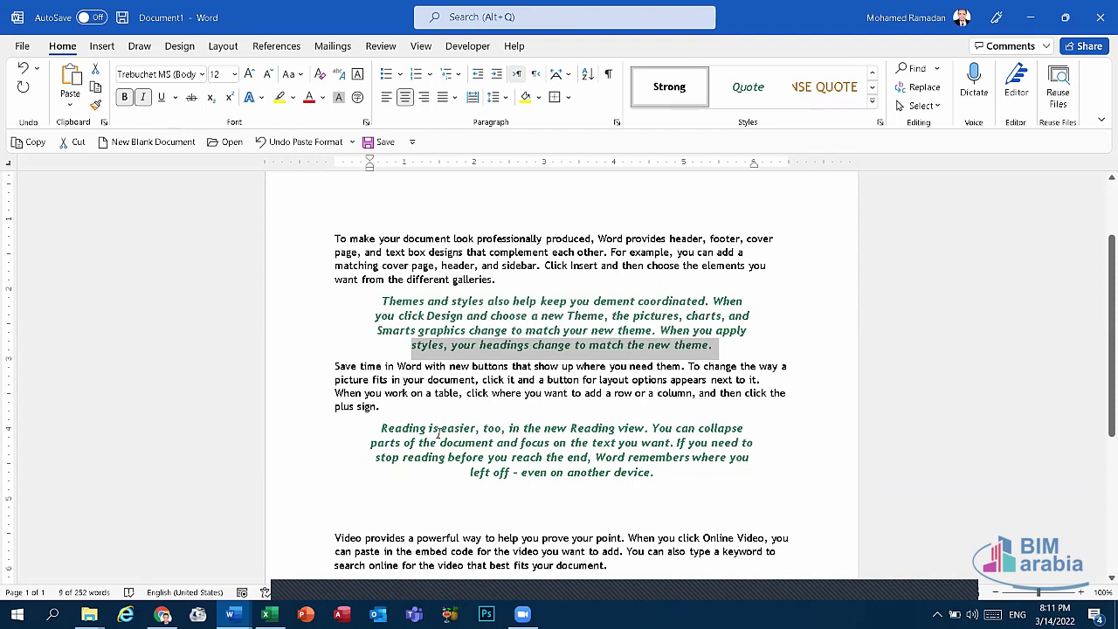
{"action": "left_click", "coordinate": [230, 614]}
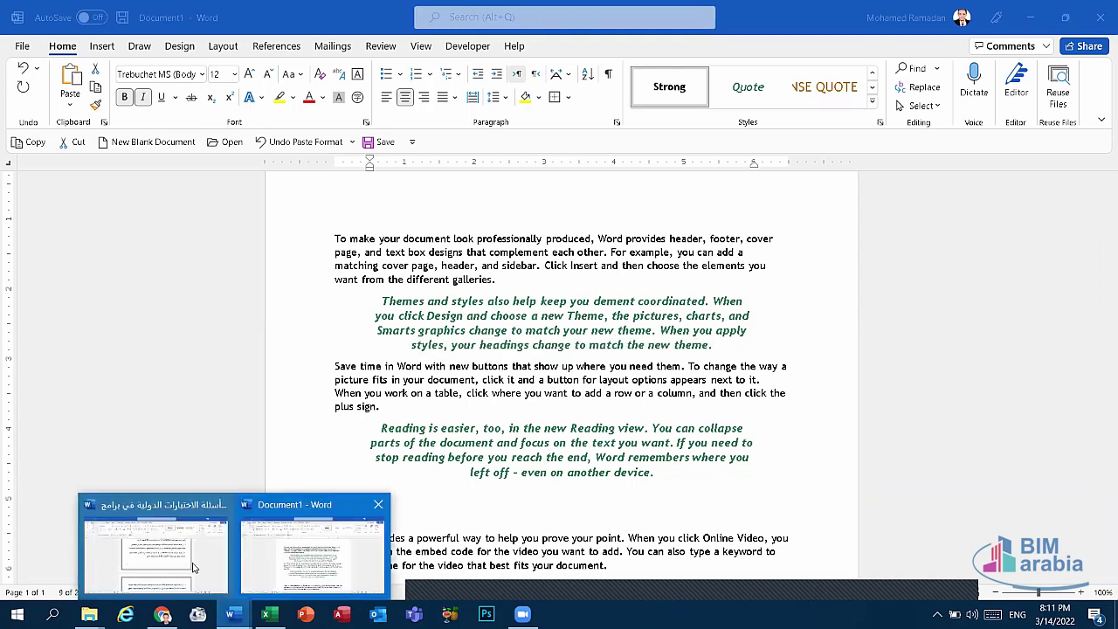
- Check question 17 in the Arabic exam document, then bring Document1 back to the front
{"action": "left_click", "coordinate": [194, 566]}
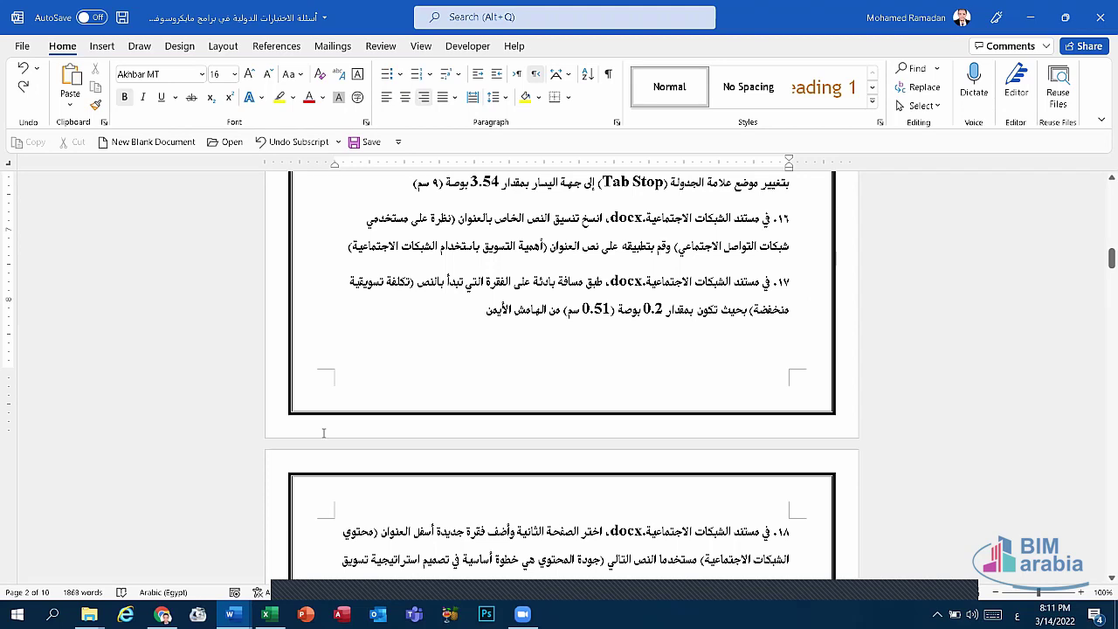
{"action": "left_click", "coordinate": [230, 615]}
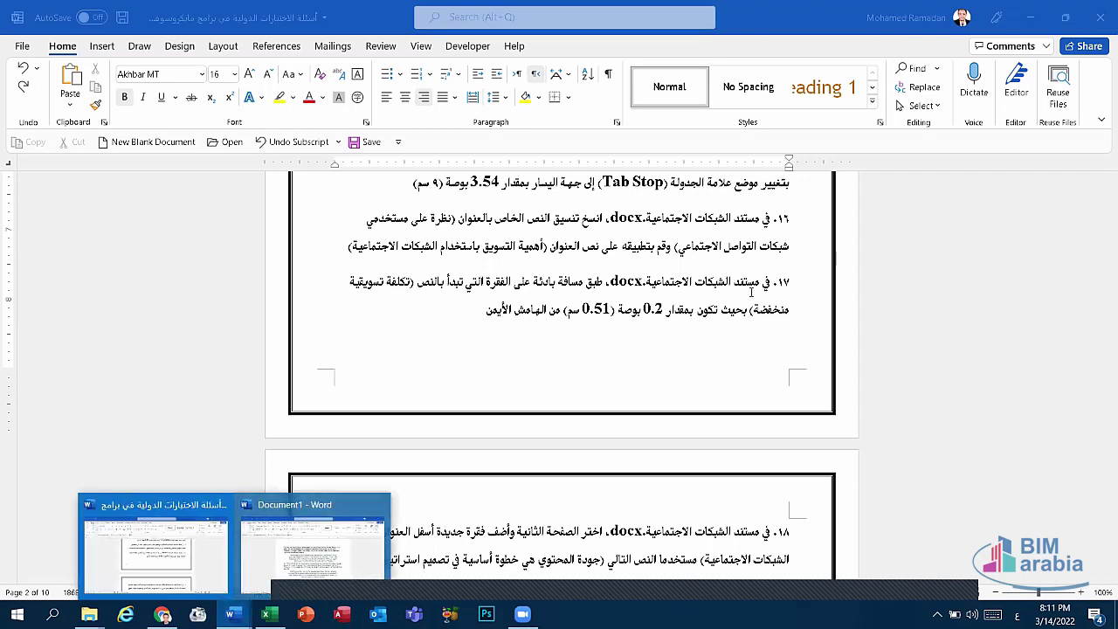
{"action": "left_click", "coordinate": [752, 291]}
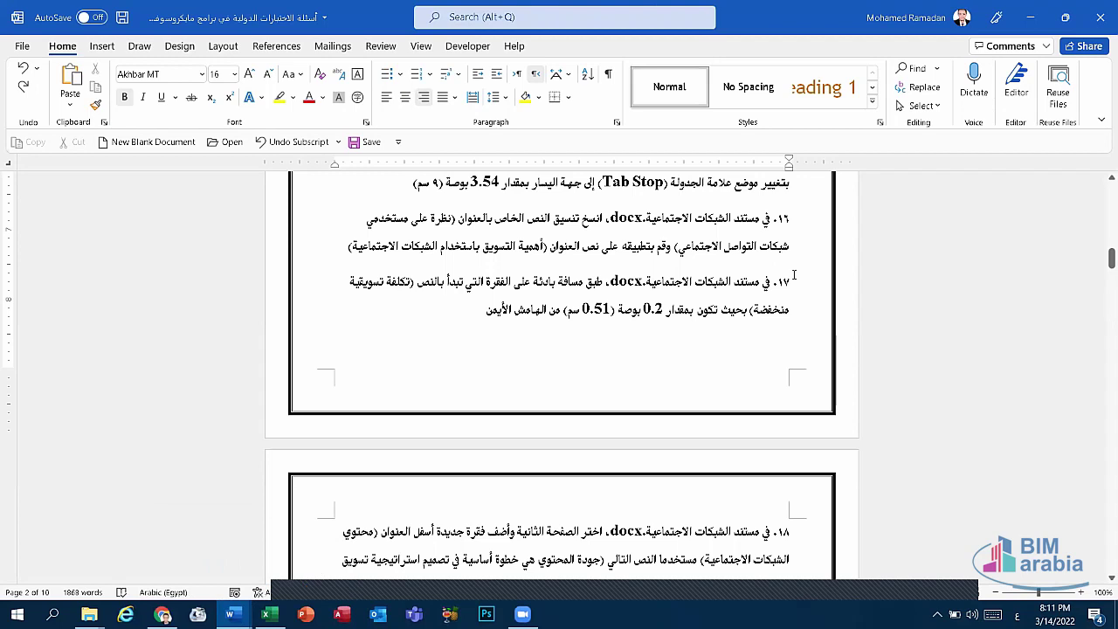
{"action": "left_click", "coordinate": [795, 292]}
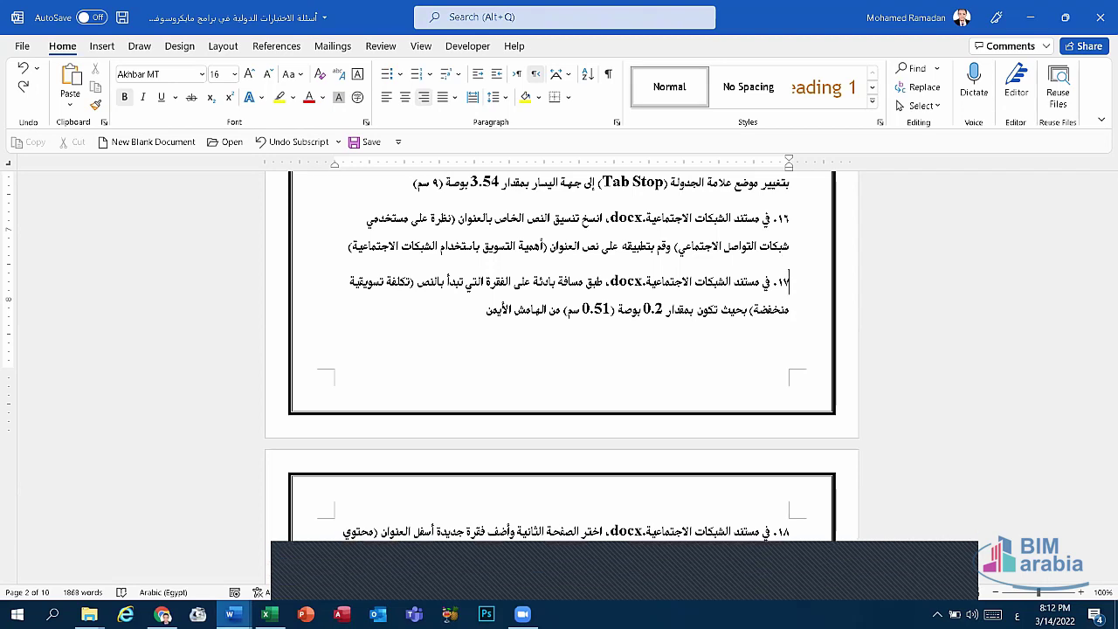
{"action": "left_click", "coordinate": [230, 614]}
{"action": "left_click", "coordinate": [288, 562]}
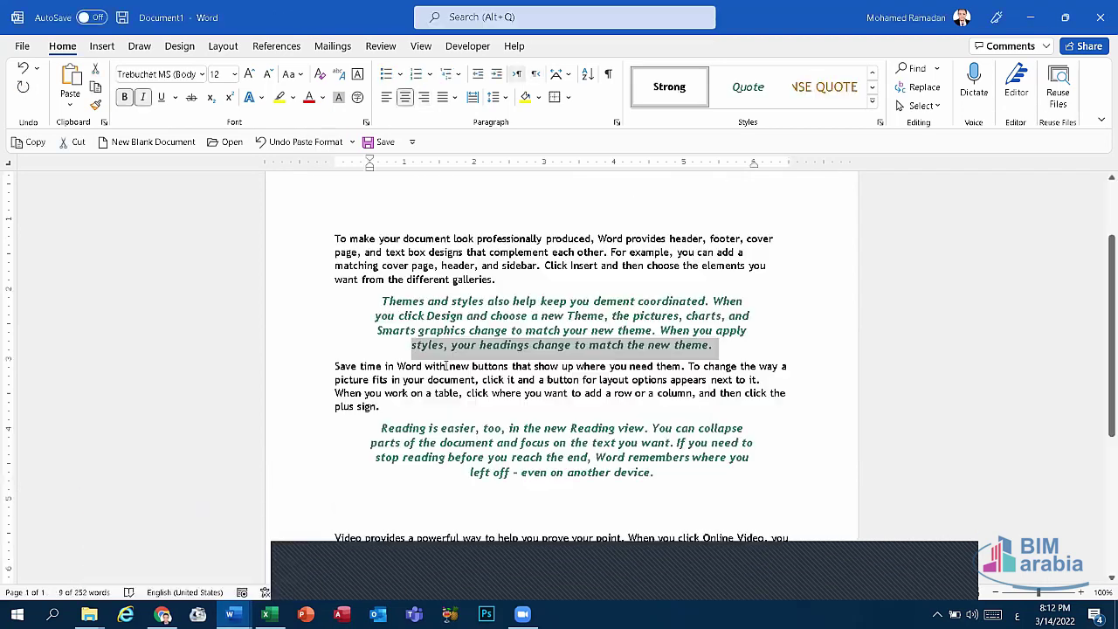
- Preview a 1" Before text indent on 'Save time', cancel it, and return to the Arabic document
{"action": "left_click", "coordinate": [332, 370]}
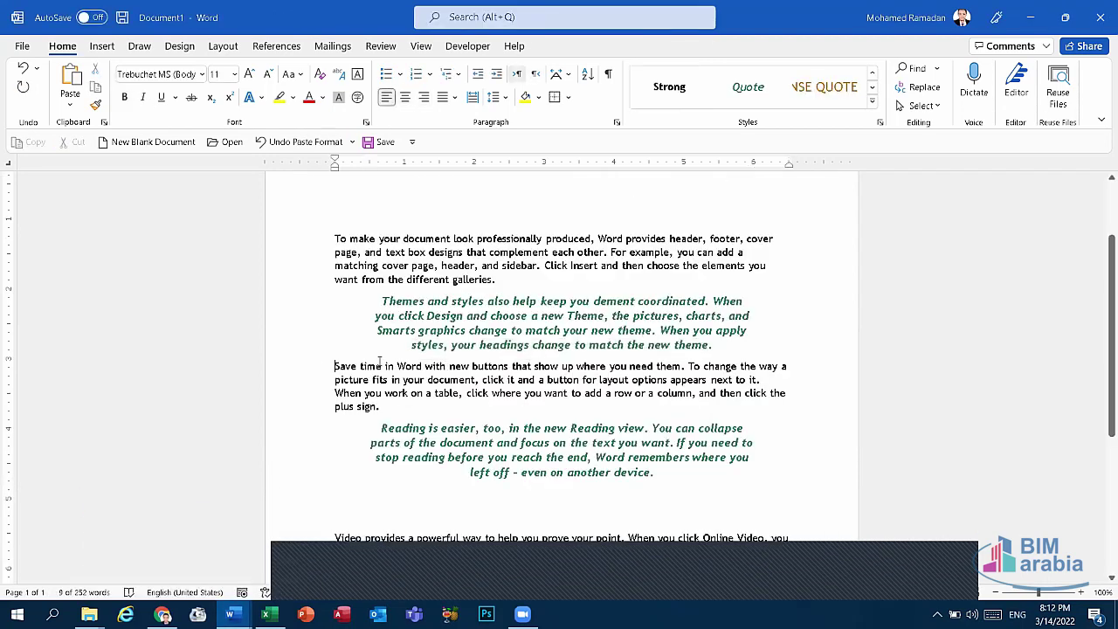
{"action": "left_click", "coordinate": [617, 122]}
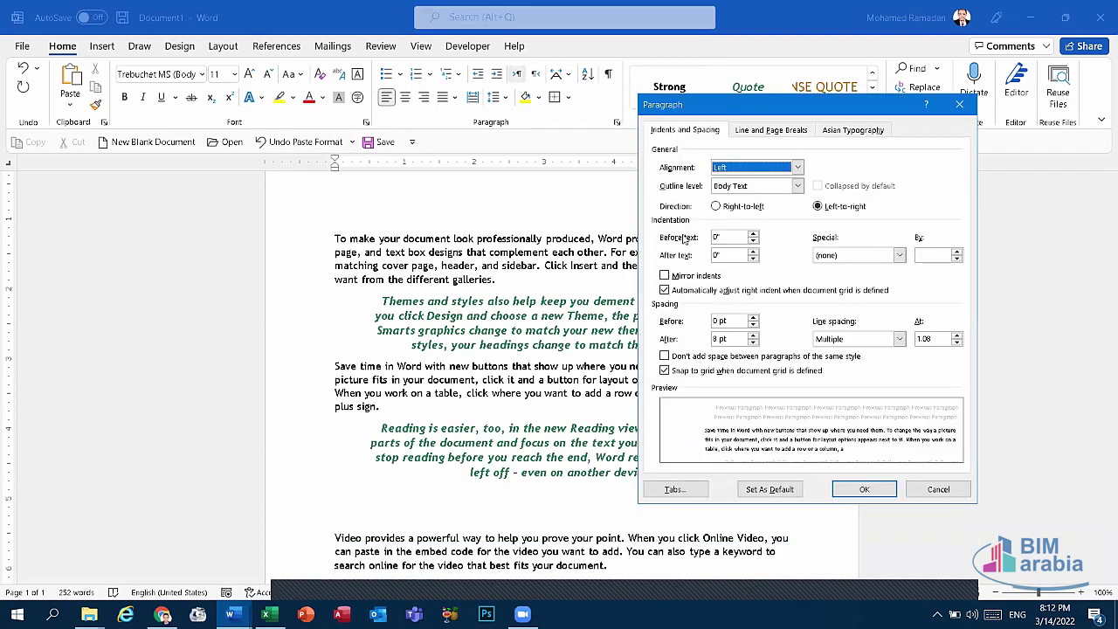
{"action": "left_click", "coordinate": [754, 235]}
{"action": "left_click", "coordinate": [754, 236]}
{"action": "left_click", "coordinate": [754, 236]}
{"action": "left_click", "coordinate": [754, 236]}
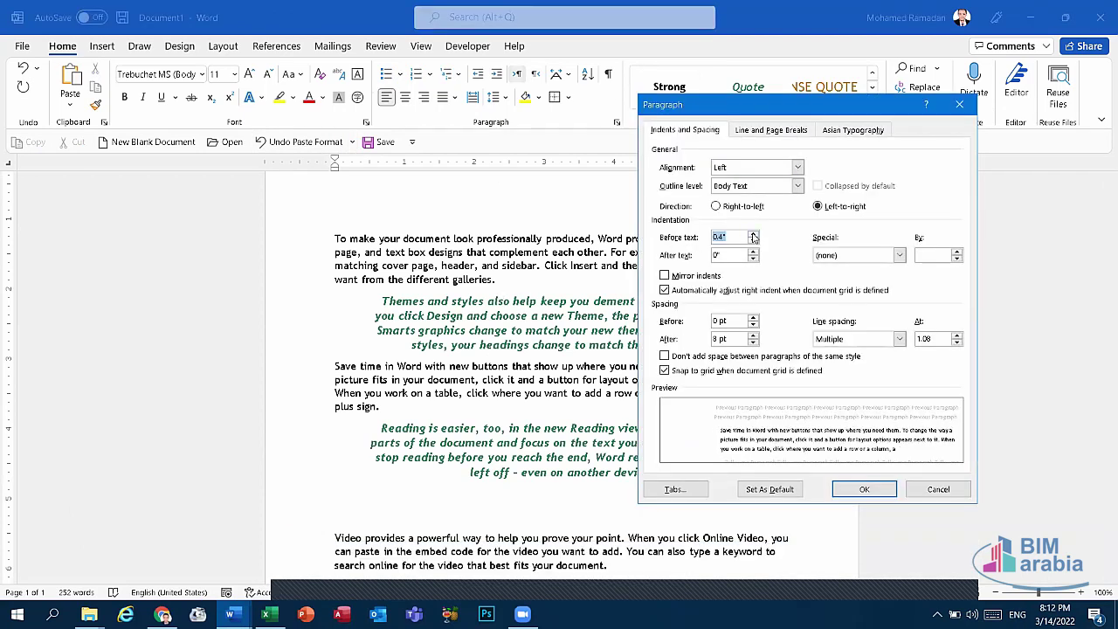
{"action": "left_click", "coordinate": [754, 236]}
{"action": "left_click", "coordinate": [754, 236]}
{"action": "left_click", "coordinate": [754, 236]}
{"action": "left_click", "coordinate": [754, 236]}
{"action": "left_click", "coordinate": [754, 235]}
{"action": "left_click", "coordinate": [754, 236]}
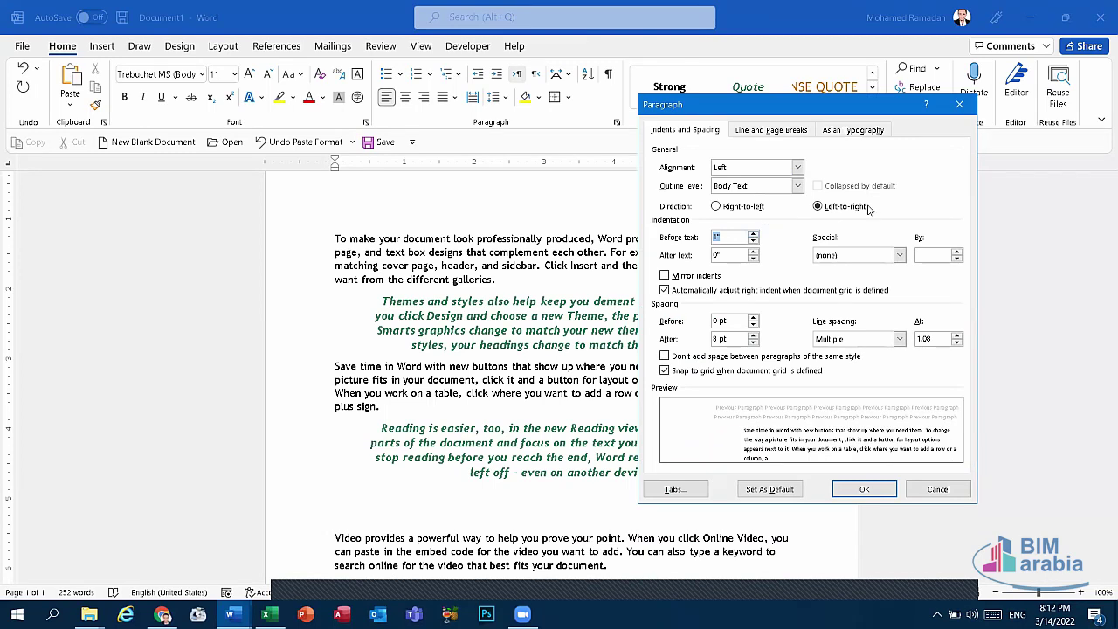
{"action": "left_click", "coordinate": [938, 489]}
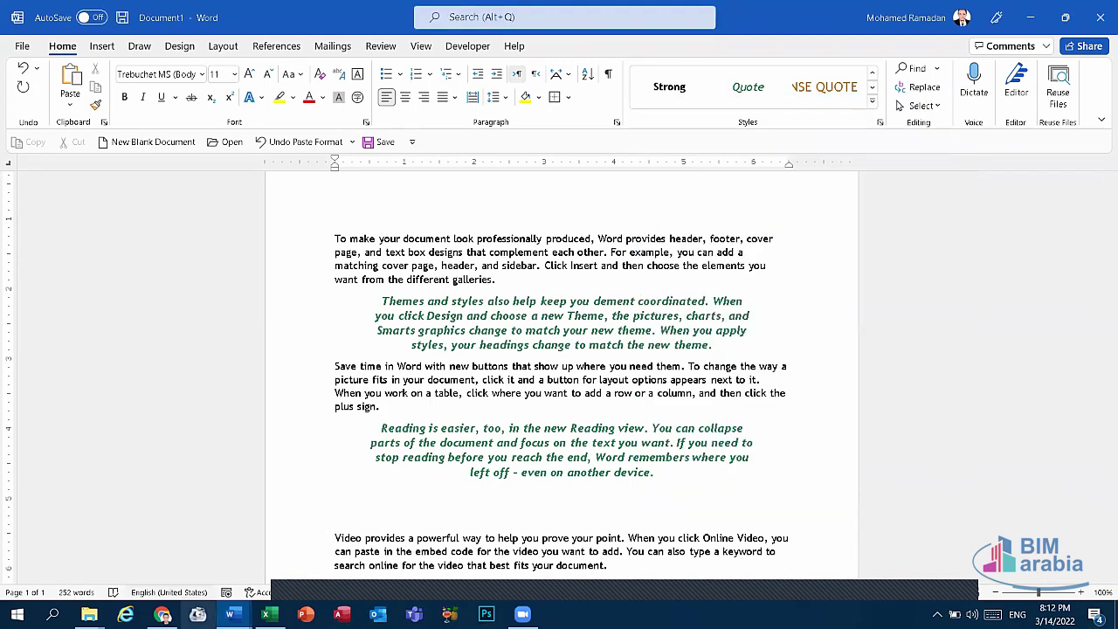
{"action": "mouse_move", "coordinate": [229, 614]}
{"action": "left_click", "coordinate": [183, 563]}
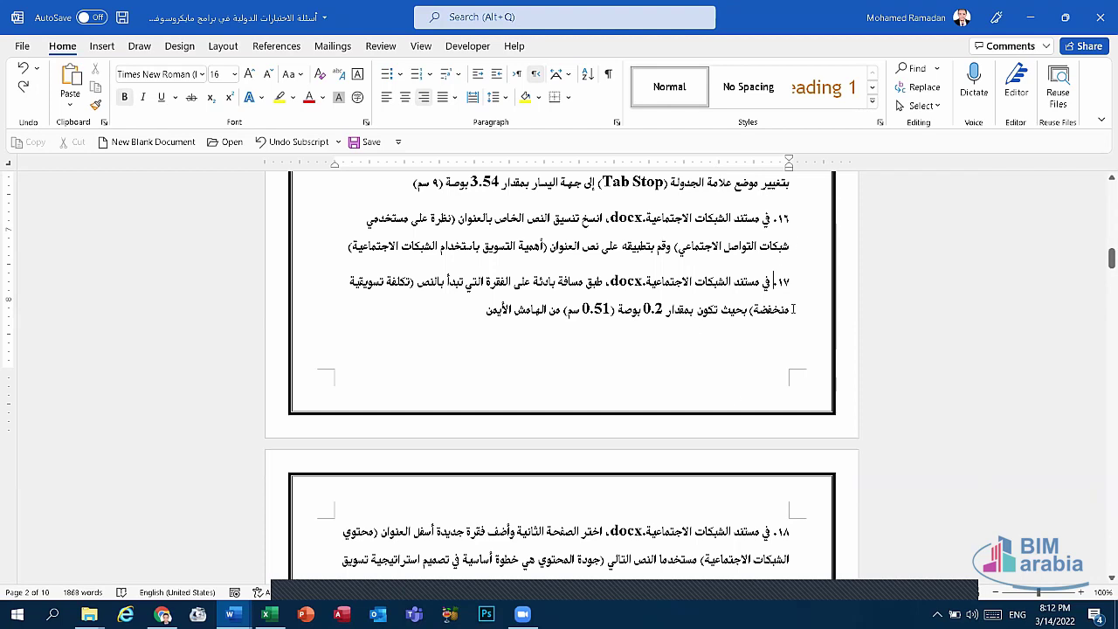
- Try a 0.6" Before text indent on question 17, reset it to 0", cancel, and show Layout options
{"action": "key", "text": "alt+shift"}
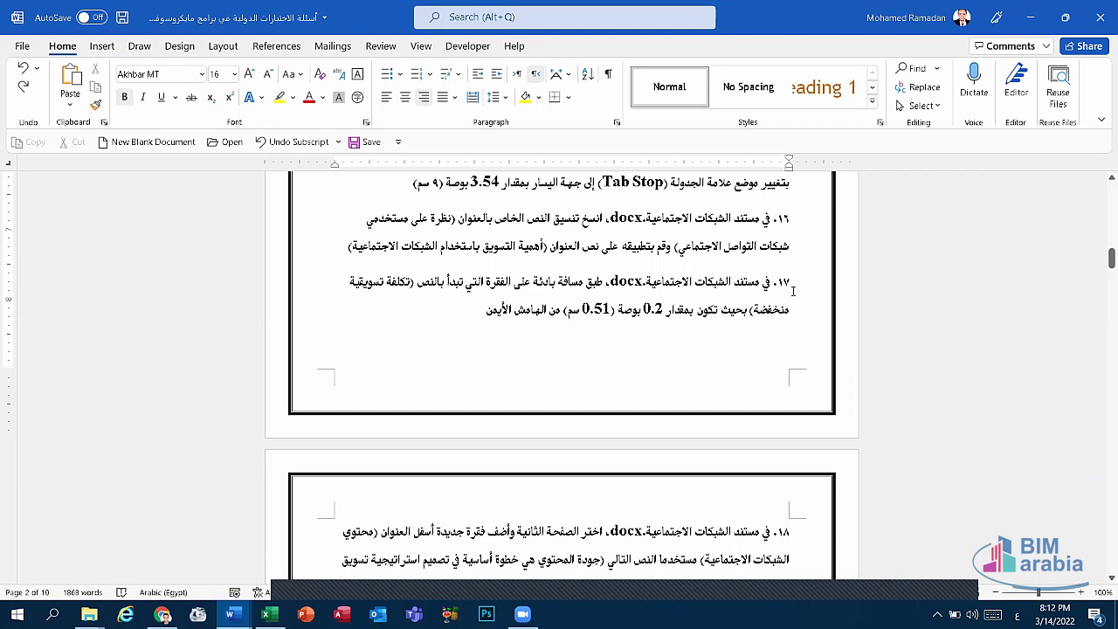
{"action": "left_click", "coordinate": [617, 122]}
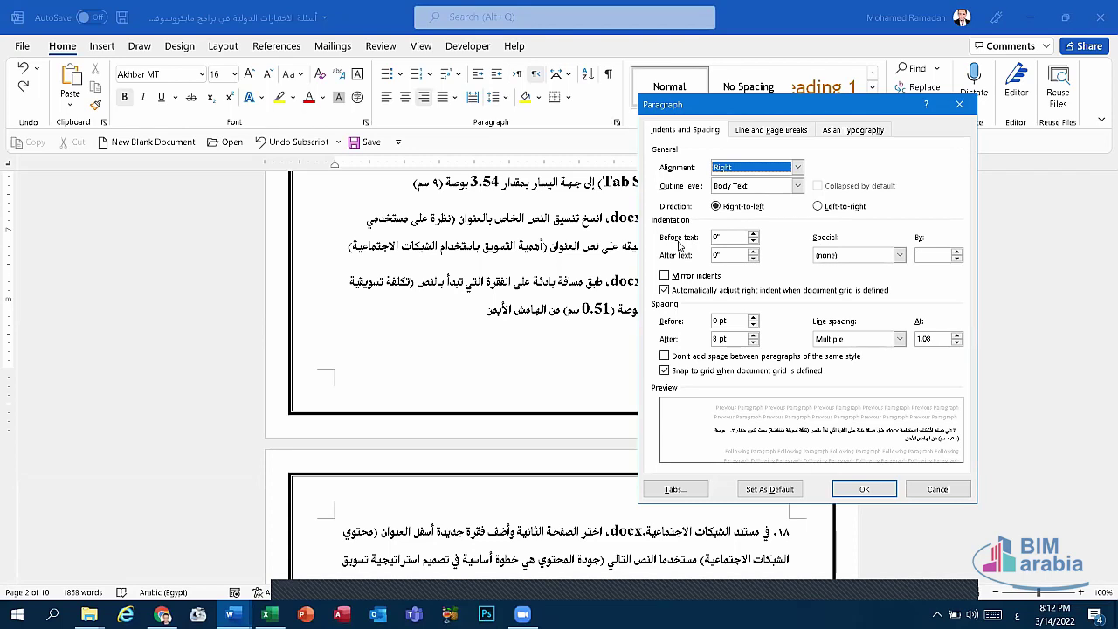
{"action": "left_click", "coordinate": [754, 236]}
{"action": "left_click", "coordinate": [754, 236]}
{"action": "left_click", "coordinate": [754, 236]}
{"action": "left_click", "coordinate": [754, 236]}
{"action": "left_click", "coordinate": [754, 236]}
{"action": "left_click", "coordinate": [755, 236]}
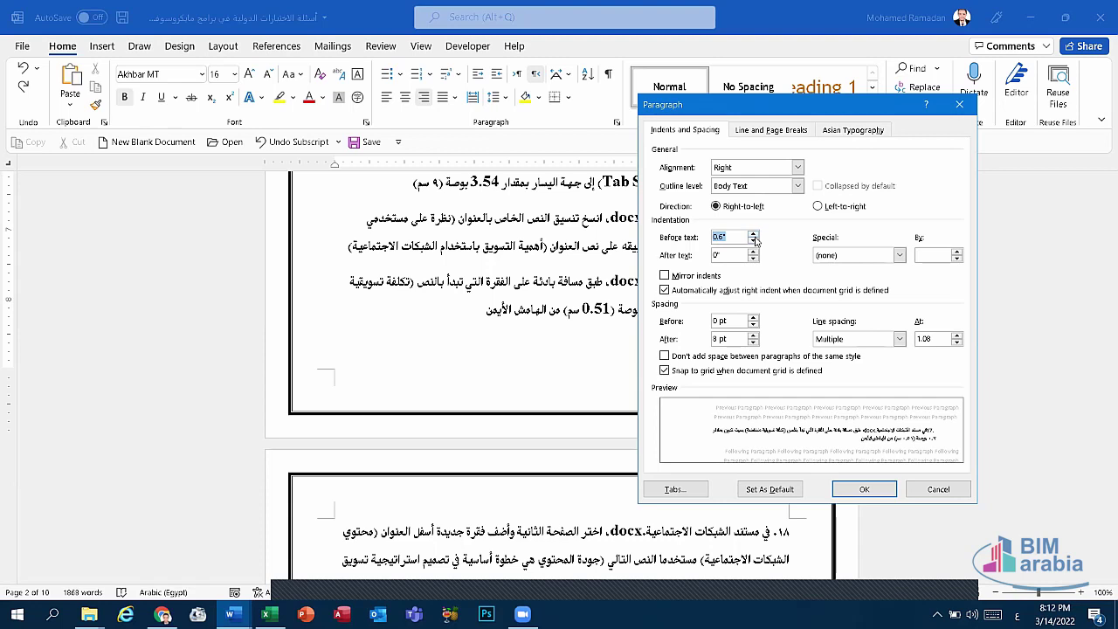
{"action": "left_click", "coordinate": [753, 241]}
{"action": "left_click", "coordinate": [754, 241]}
{"action": "left_click", "coordinate": [753, 241]}
{"action": "left_click", "coordinate": [753, 241]}
{"action": "left_click", "coordinate": [753, 241]}
{"action": "left_click", "coordinate": [754, 241]}
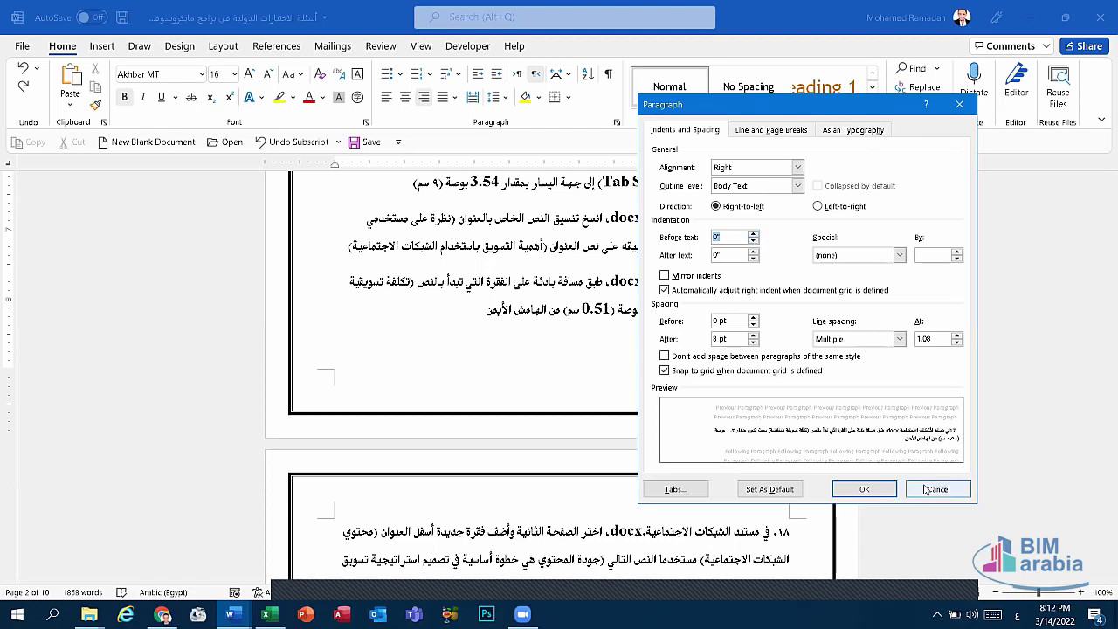
{"action": "left_click", "coordinate": [936, 489]}
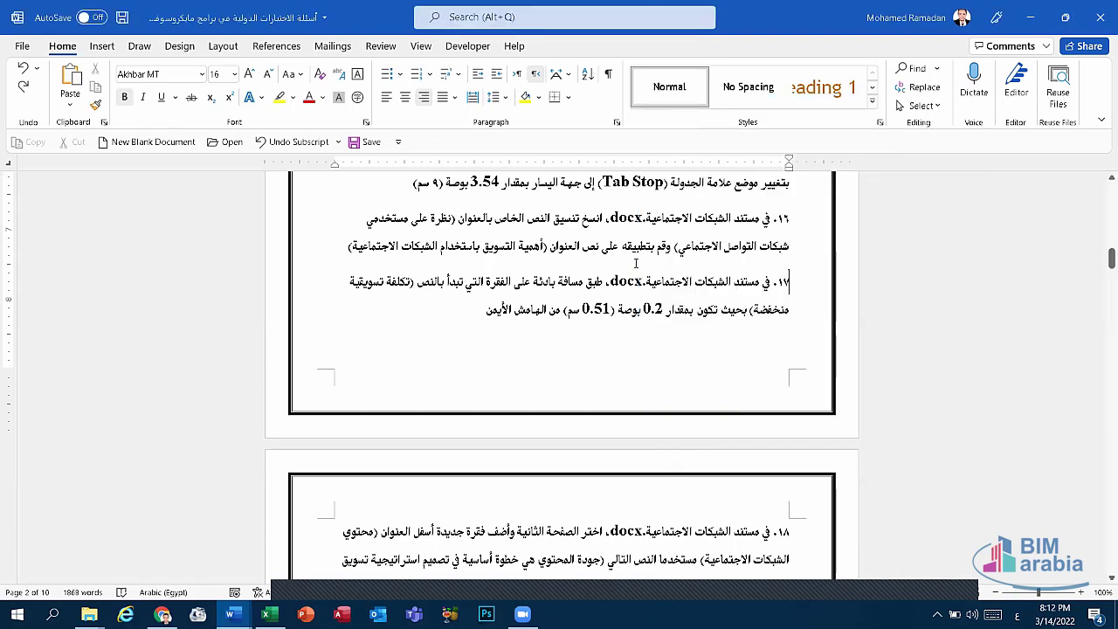
{"action": "left_click", "coordinate": [224, 46]}
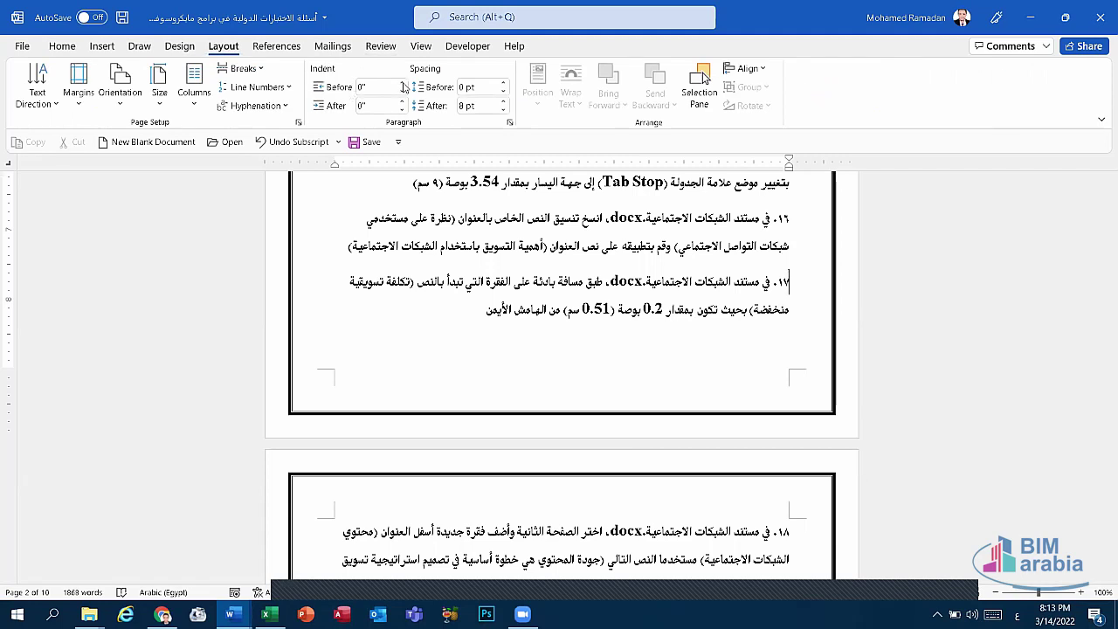
{"action": "left_click", "coordinate": [402, 84]}
{"action": "left_click", "coordinate": [402, 83]}
{"action": "left_click", "coordinate": [403, 84]}
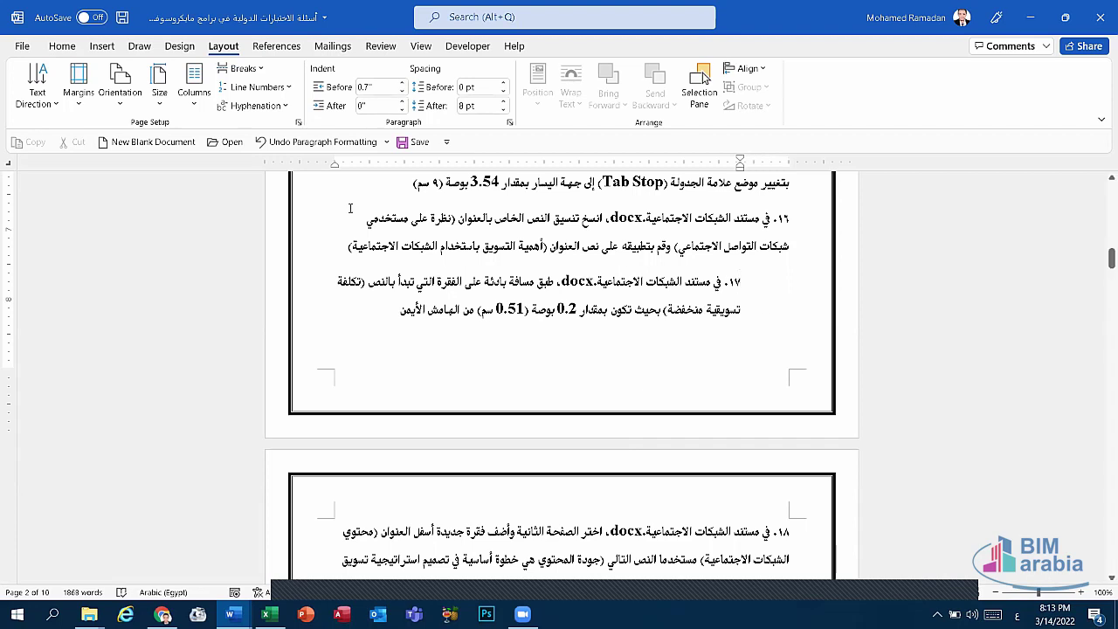
{"action": "left_click", "coordinate": [331, 145]}
{"action": "left_click", "coordinate": [330, 145]}
{"action": "left_click", "coordinate": [330, 145]}
{"action": "left_click", "coordinate": [330, 145]}
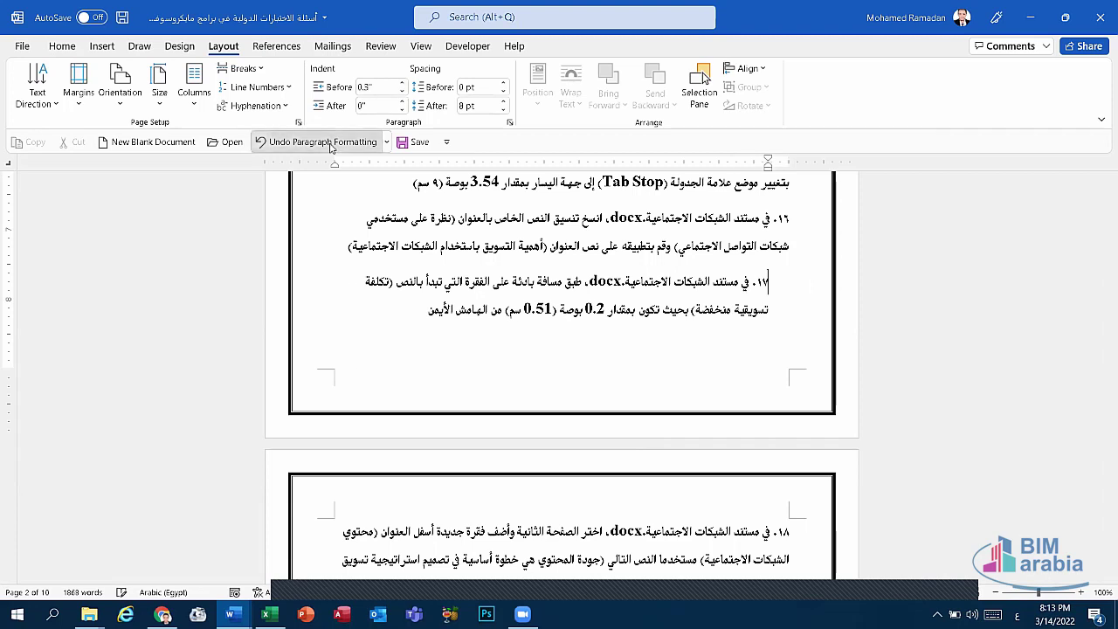
{"action": "left_click", "coordinate": [330, 145]}
{"action": "left_click", "coordinate": [330, 145]}
{"action": "left_click", "coordinate": [330, 145]}
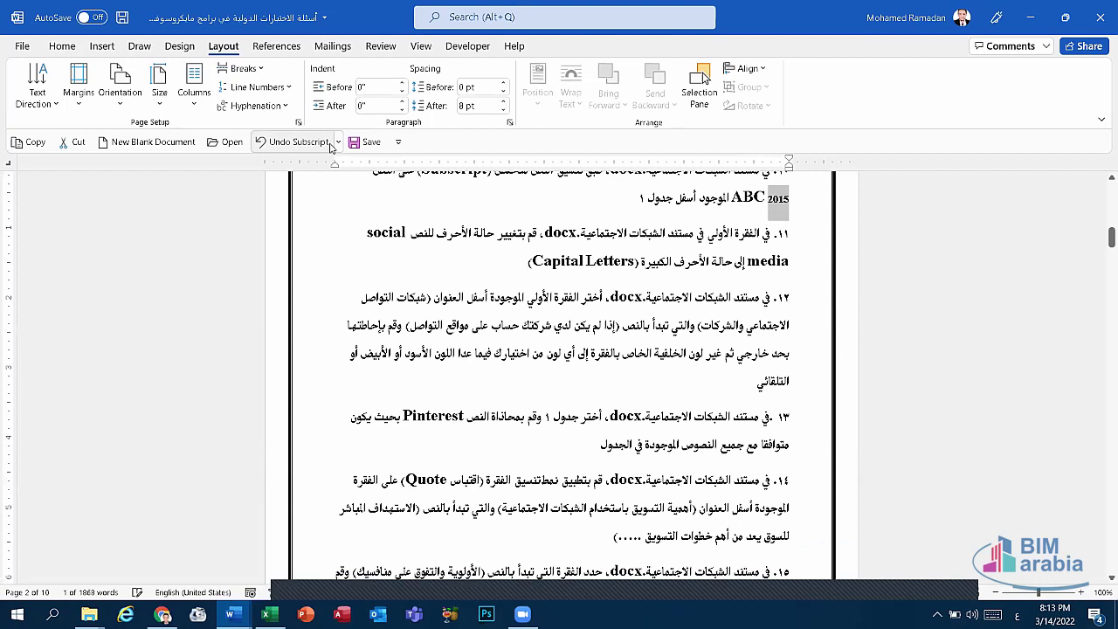
{"action": "left_click", "coordinate": [325, 145]}
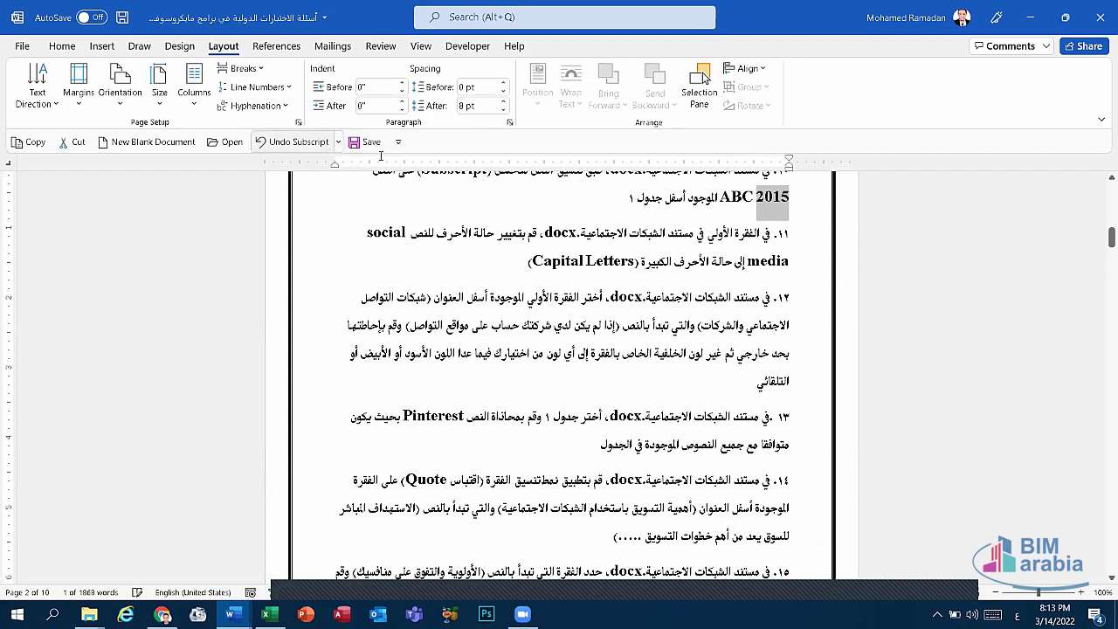
{"action": "left_click", "coordinate": [427, 422]}
{"action": "scroll", "coordinate": [427, 422], "scroll_direction": "down", "scroll_amount": 3}
{"action": "scroll", "coordinate": [427, 422], "scroll_direction": "down", "scroll_amount": 3}
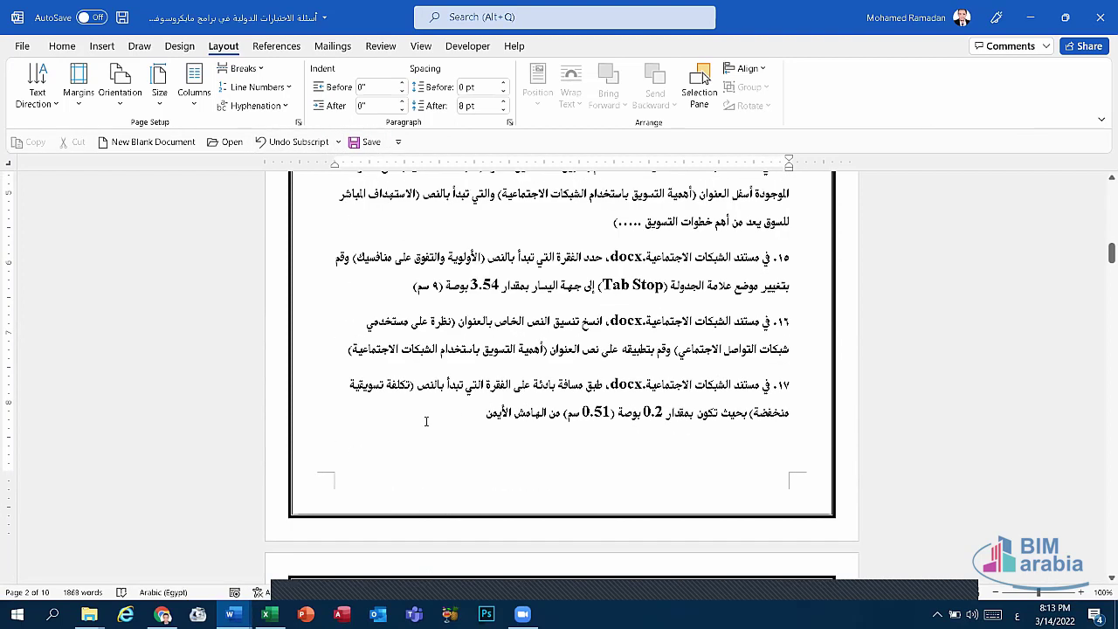
{"action": "scroll", "coordinate": [523, 446], "scroll_direction": "down", "scroll_amount": 3}
{"action": "scroll", "coordinate": [504, 435], "scroll_direction": "up", "scroll_amount": 1}
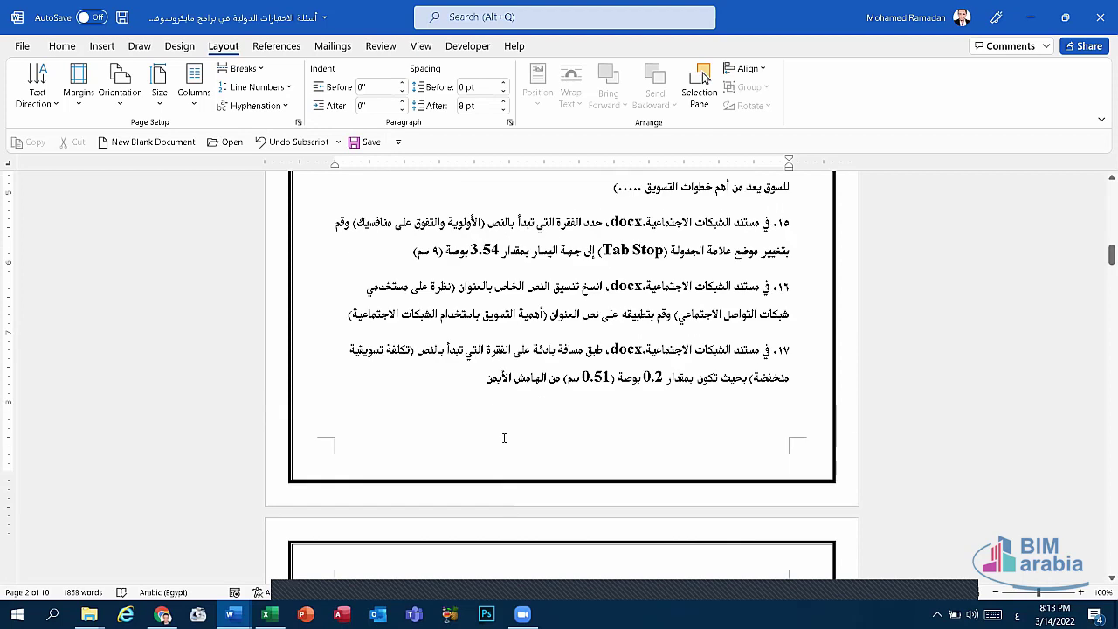
{"action": "scroll", "coordinate": [505, 435], "scroll_direction": "up", "scroll_amount": 3}
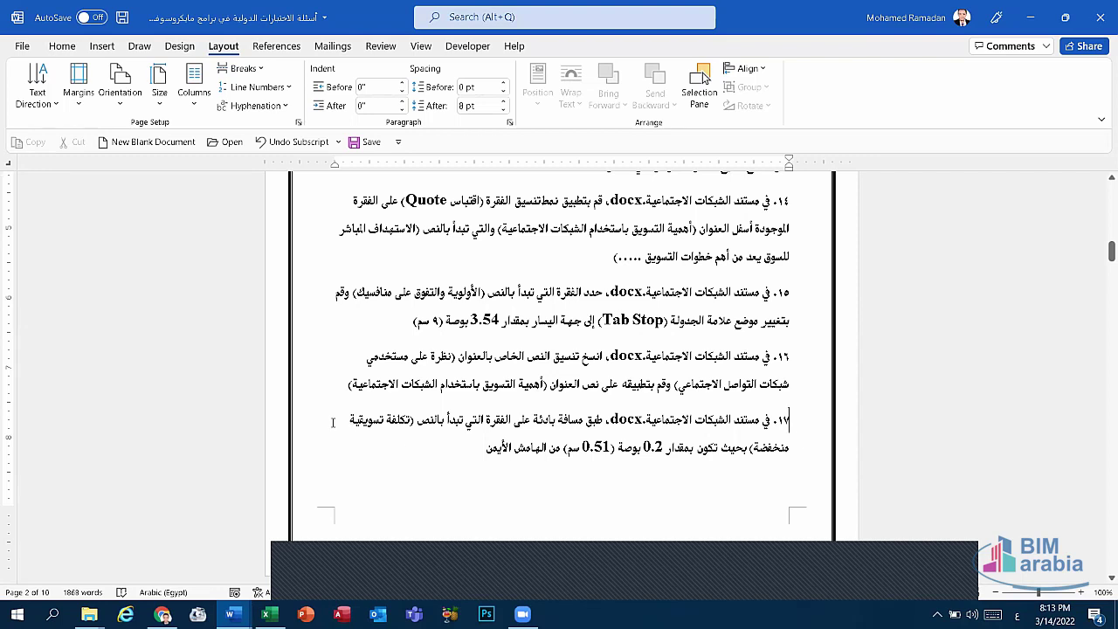
{"action": "left_click", "coordinate": [591, 586]}
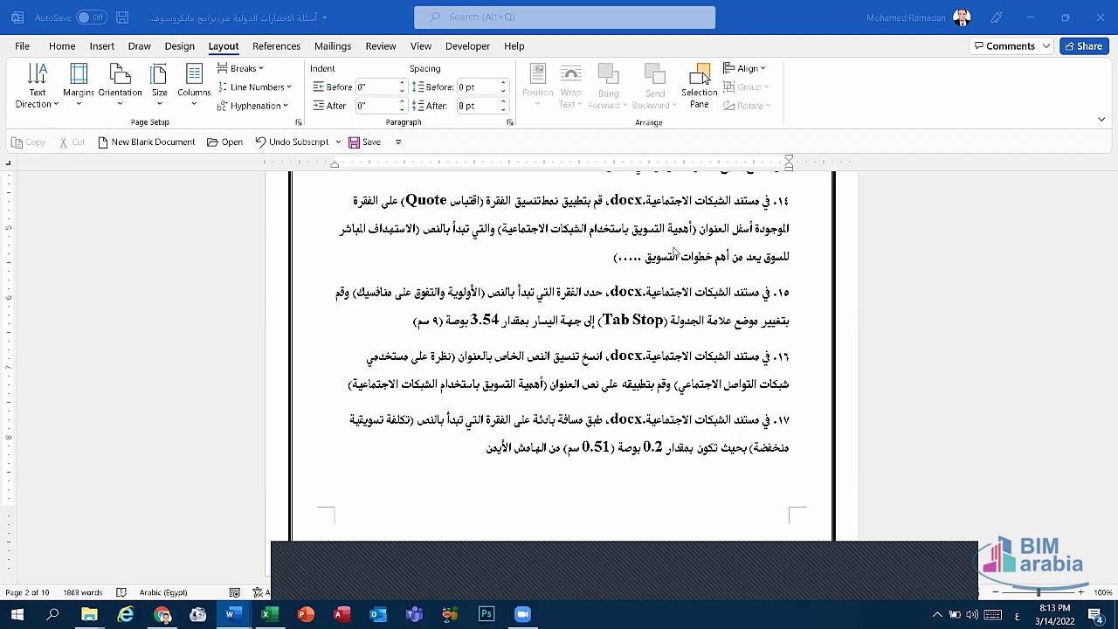
- Scroll to page 3 with items 18–22 and place the cursor at the end of item 18
{"action": "scroll", "coordinate": [705, 439], "scroll_direction": "down", "scroll_amount": 3}
{"action": "scroll", "coordinate": [708, 437], "scroll_direction": "down", "scroll_amount": 3}
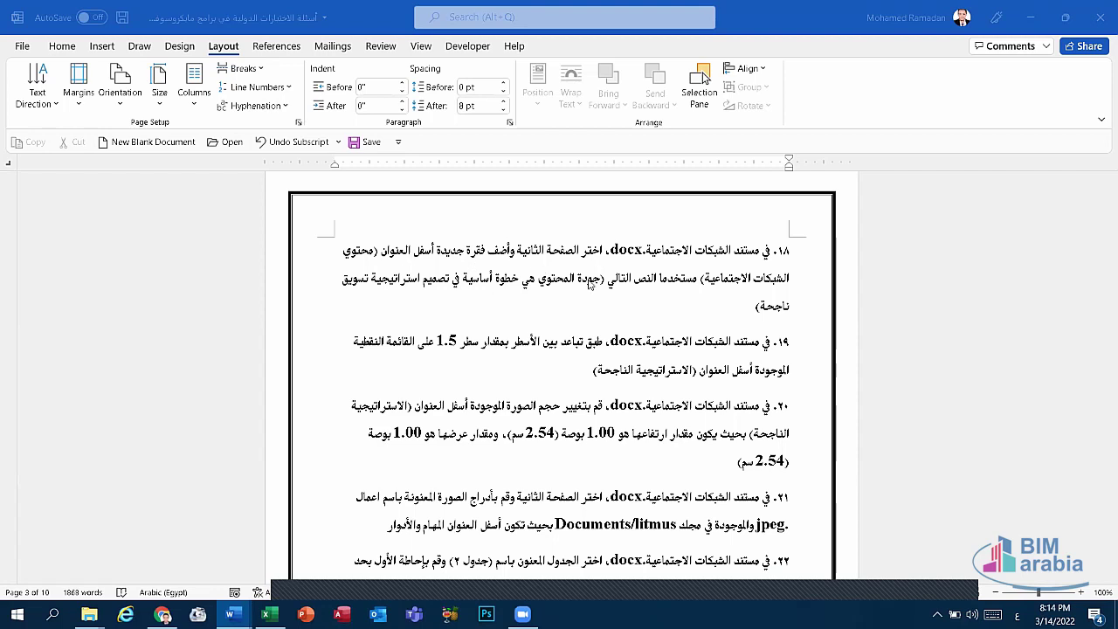
{"action": "left_click", "coordinate": [593, 284]}
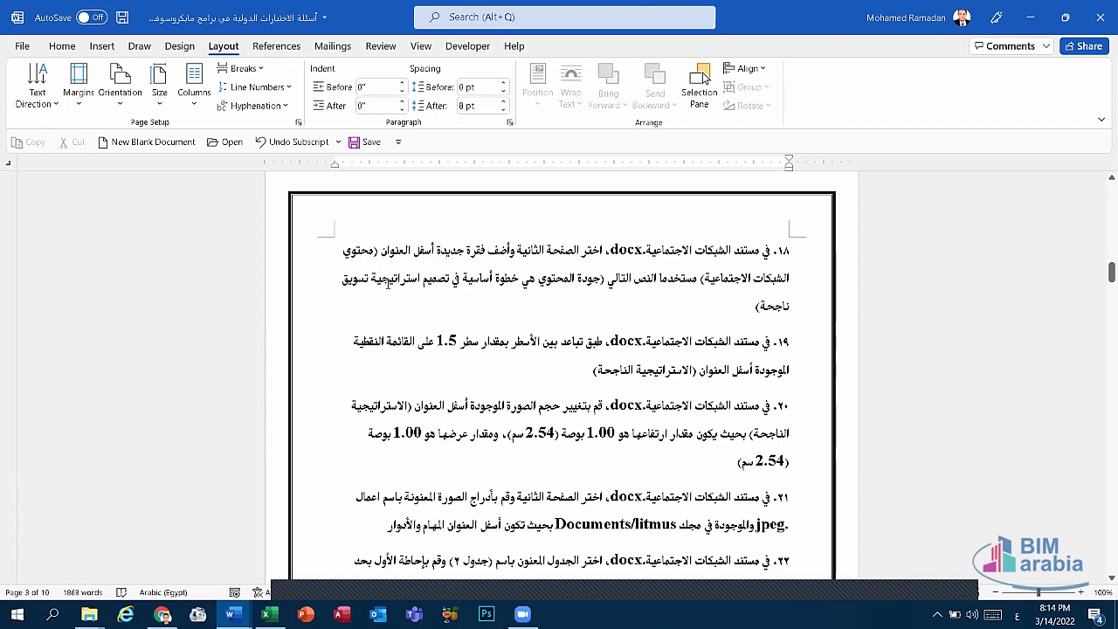
{"action": "left_click", "coordinate": [745, 304]}
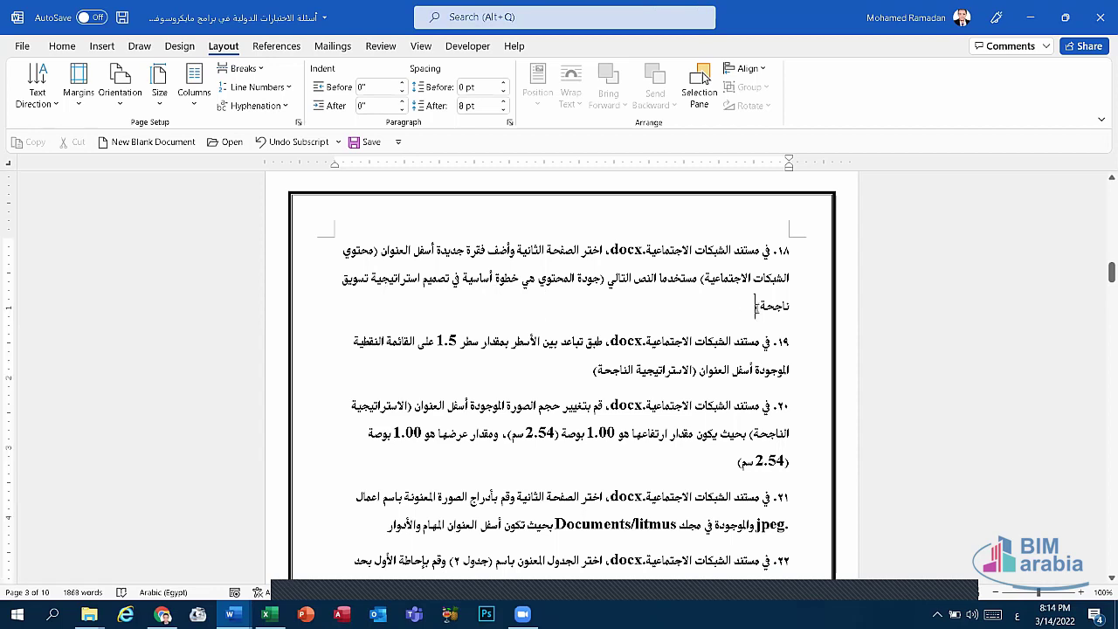
{"action": "left_click", "coordinate": [692, 315]}
- Delete the word سطر in item 19 and retype it after 1.5
{"action": "left_click_drag", "start_coordinate": [465, 341], "coordinate": [469, 344]}
{"action": "double_click", "coordinate": [468, 343]}
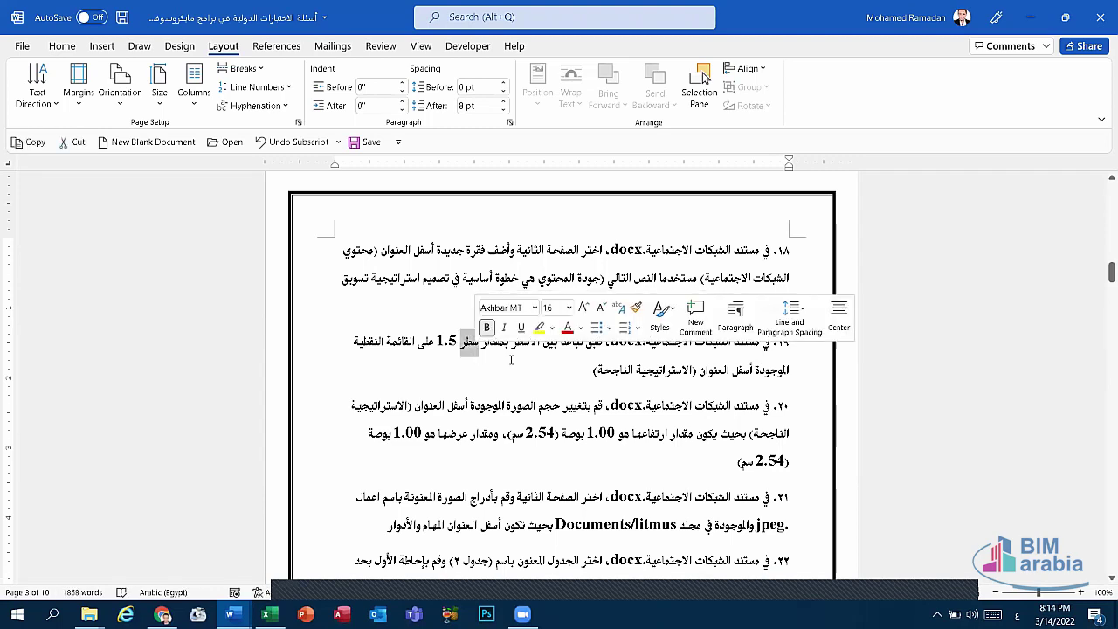
{"action": "key", "text": "BackSpace"}
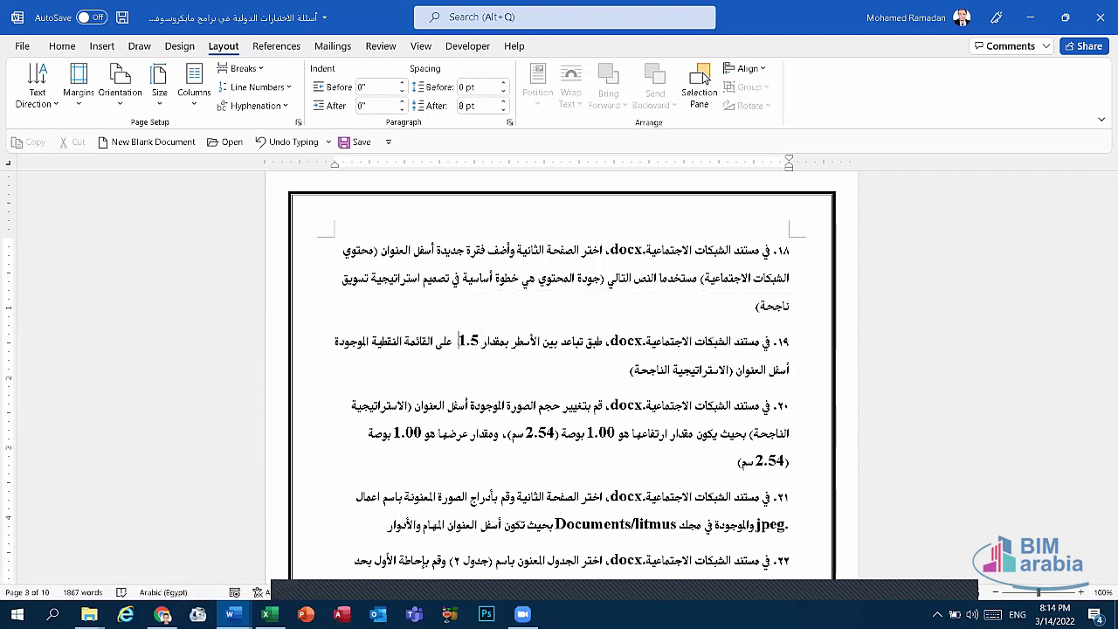
{"action": "key", "text": "Delete"}
{"action": "key", "text": "alt+shift"}
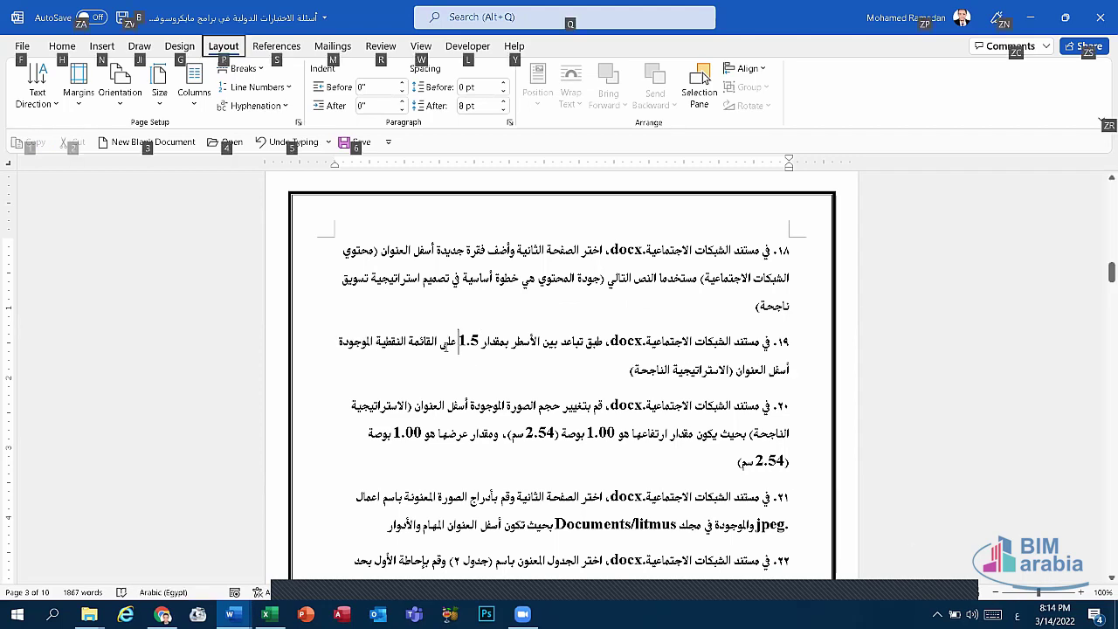
{"action": "key", "text": "alt+shift"}
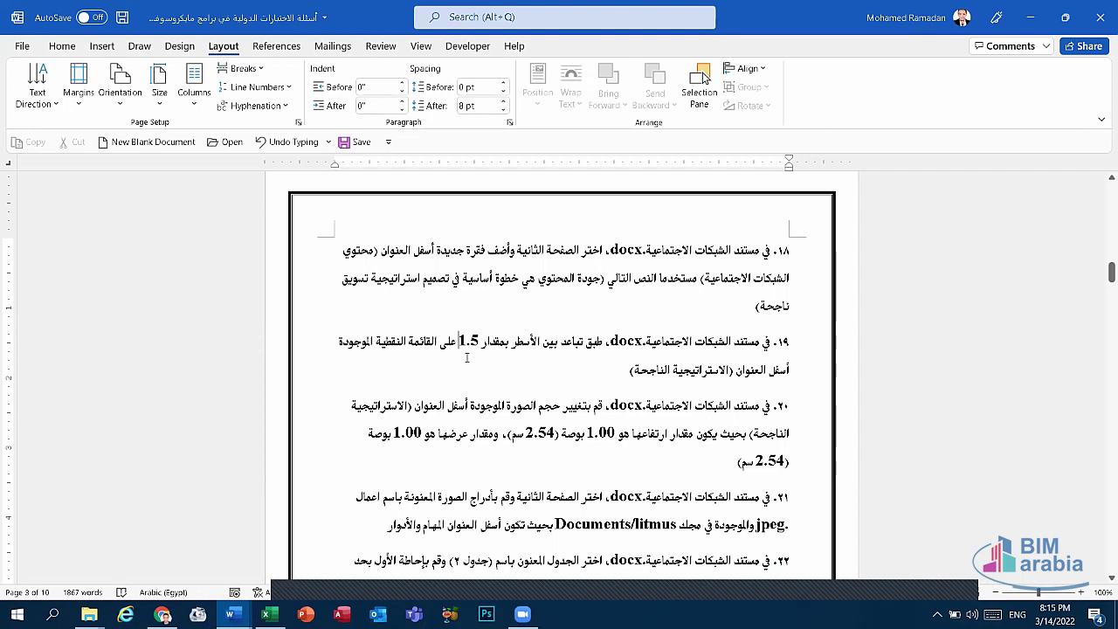
{"action": "key", "text": "BackSpace"}
{"action": "key", "text": "alt+shift"}
{"action": "type", "text": "س"}
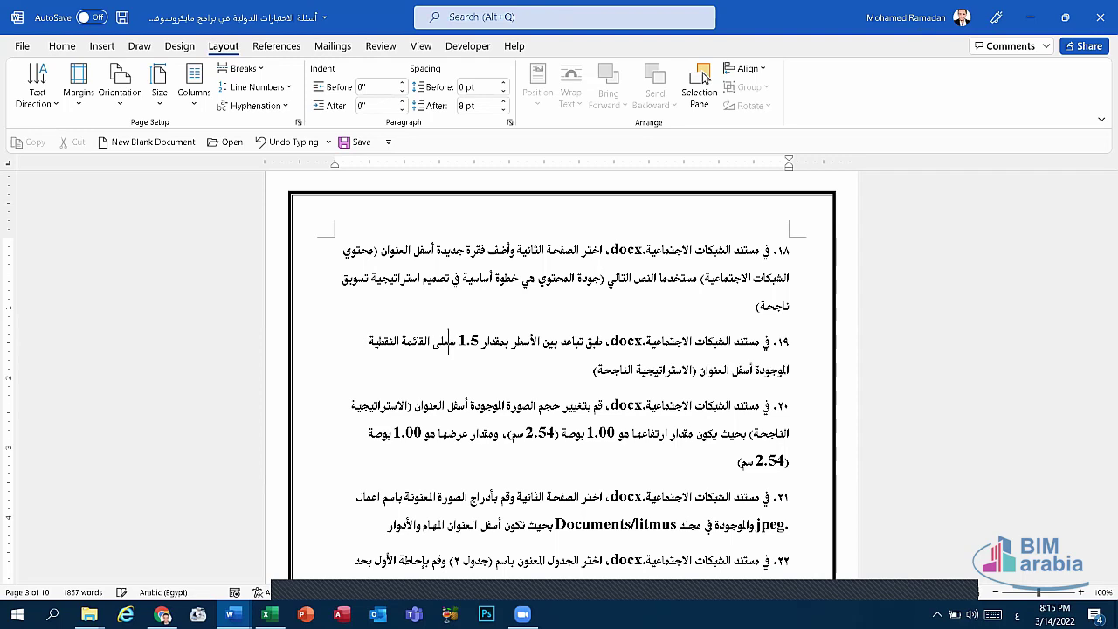
{"action": "type", "text": "طر"}
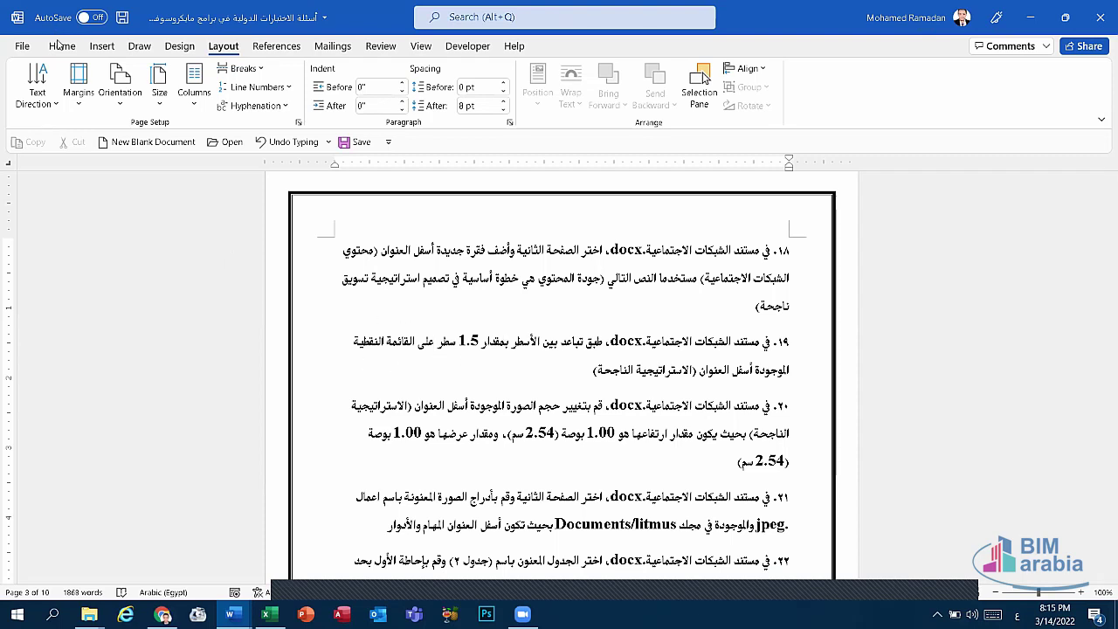
- Switch from the Arabic document to the English practice document Document1
{"action": "left_click", "coordinate": [62, 46]}
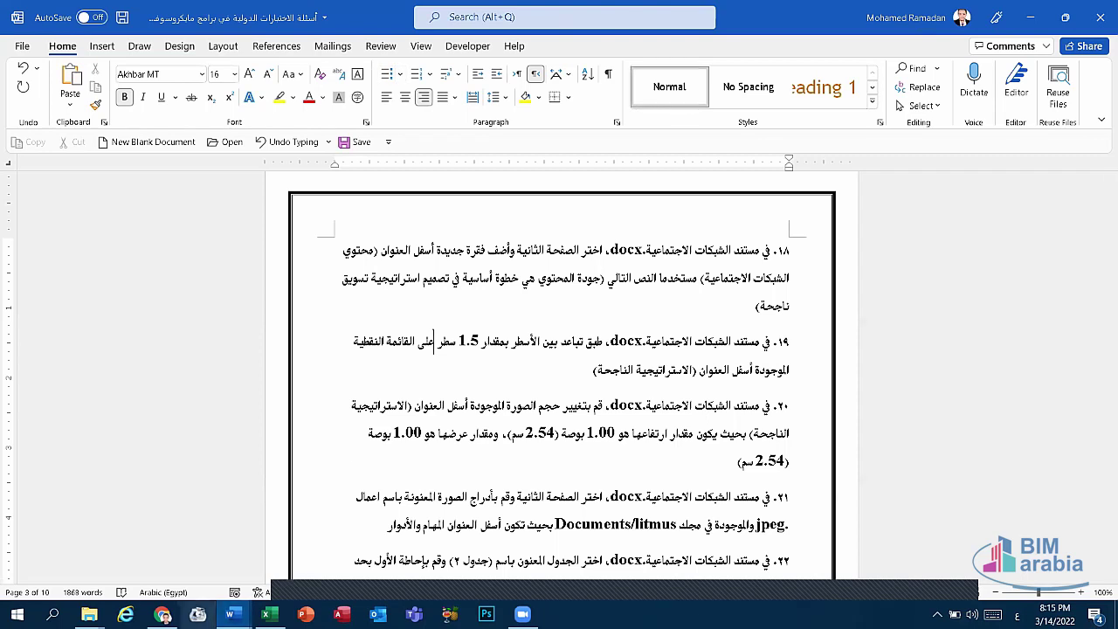
{"action": "left_click", "coordinate": [231, 614]}
{"action": "left_click", "coordinate": [312, 551]}
- Type three name lines, Mohame, Ahmed and Ali, below the Video paragraph
{"action": "scroll", "coordinate": [504, 262], "scroll_direction": "down", "scroll_amount": 2}
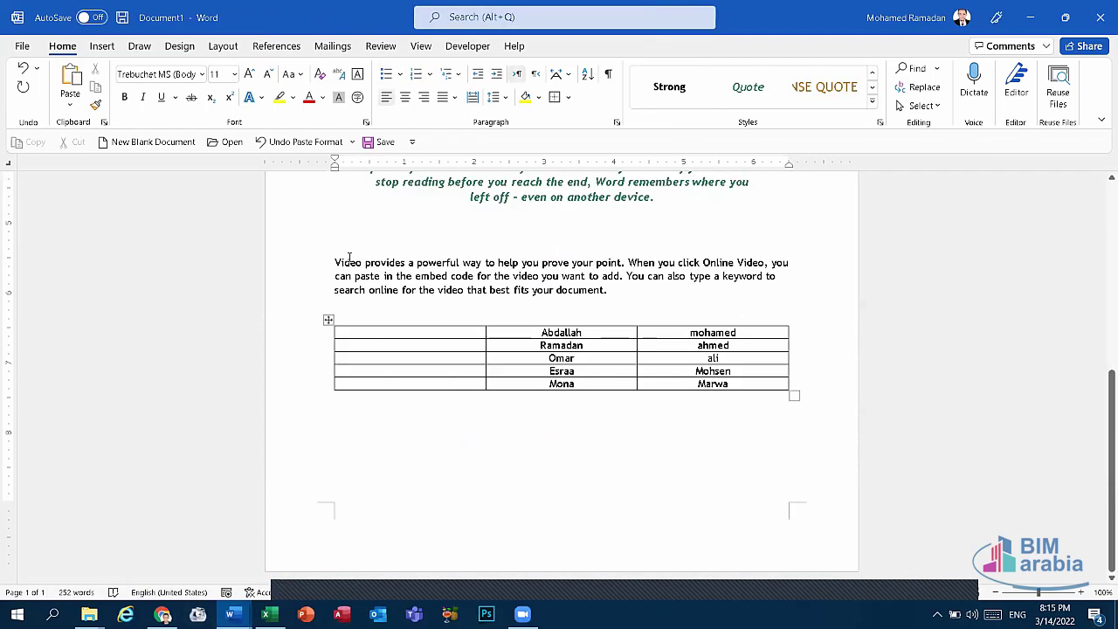
{"action": "left_click", "coordinate": [505, 227]}
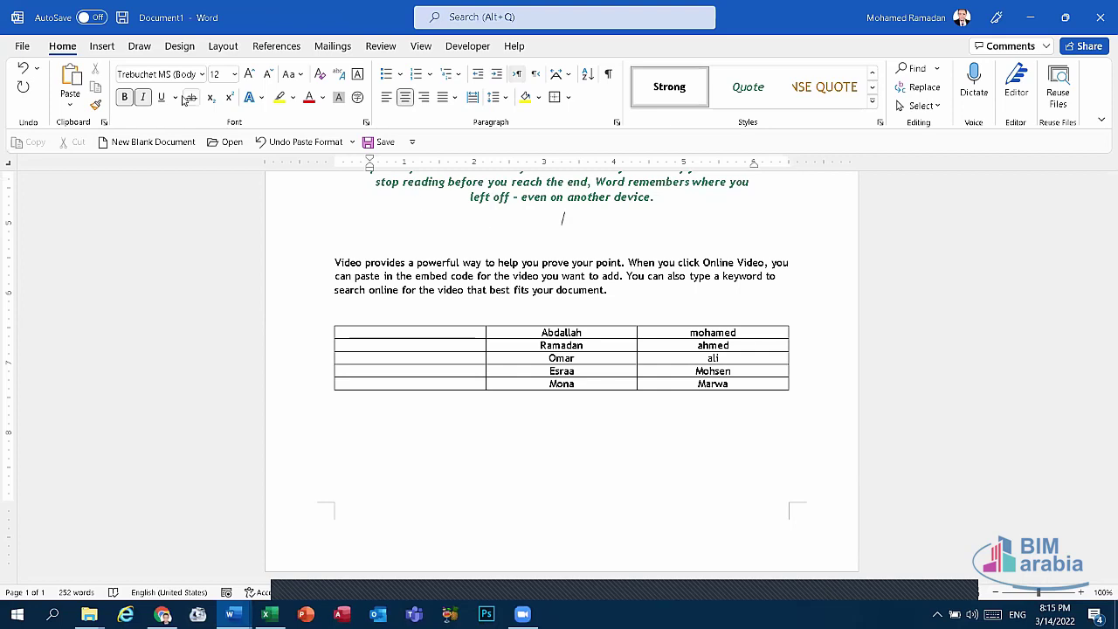
{"action": "triple_click", "coordinate": [624, 289]}
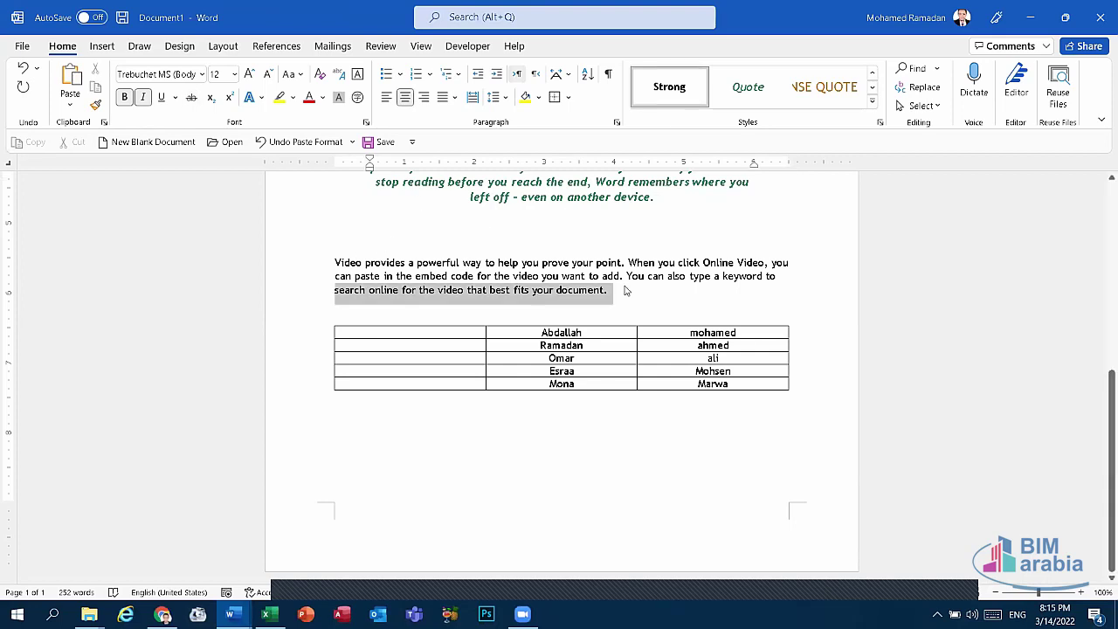
{"action": "left_click", "coordinate": [616, 298]}
{"action": "key", "text": "Return"}
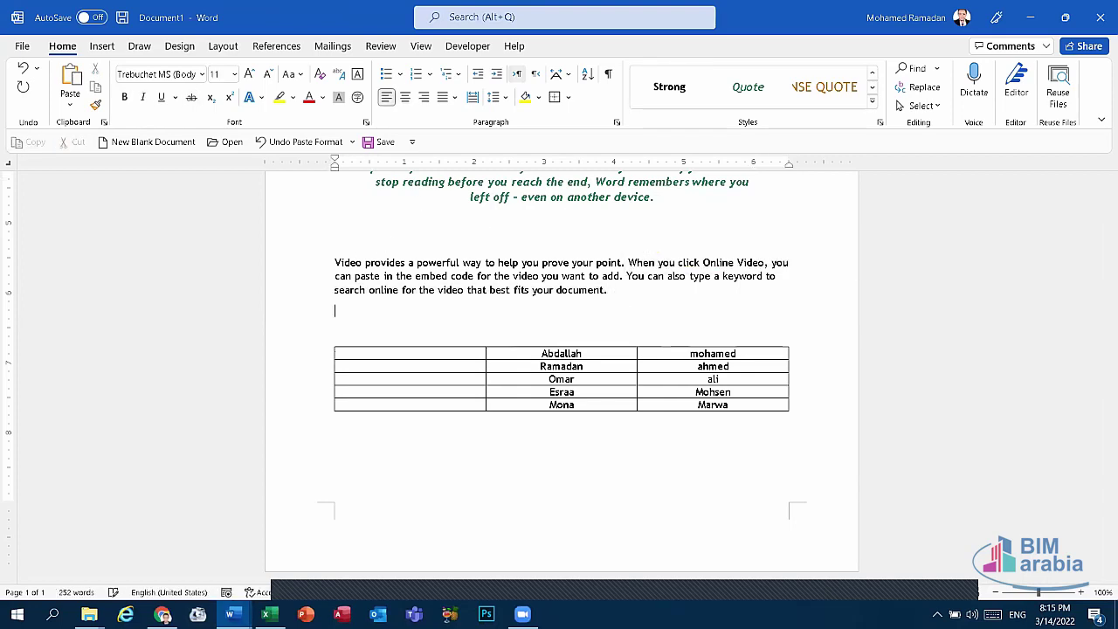
{"action": "type", "text": "Mo"}
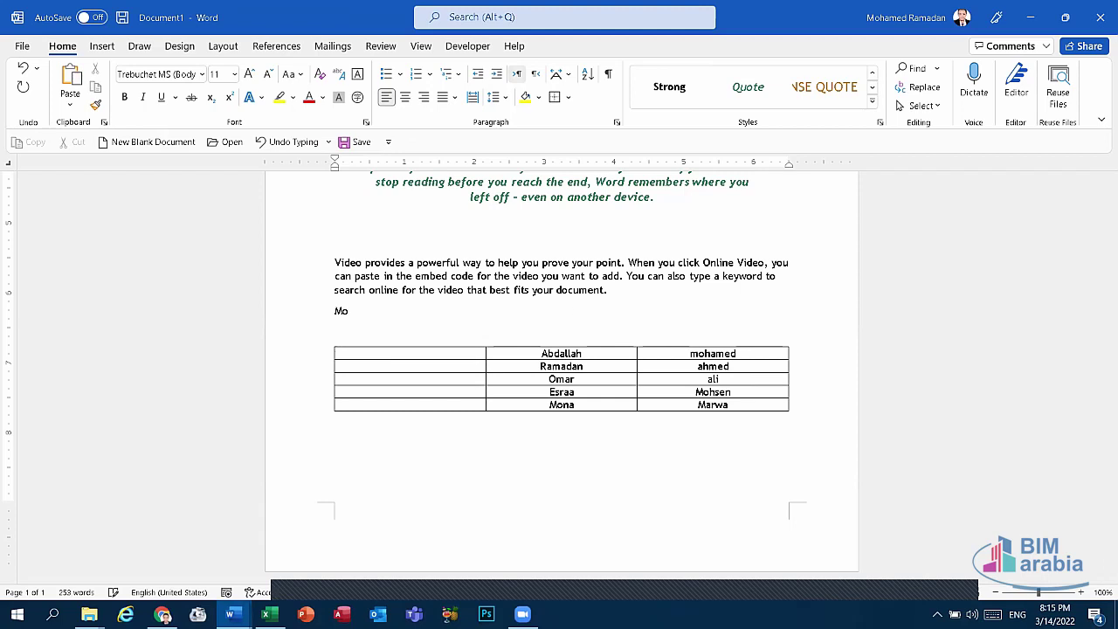
{"action": "type", "text": "hamed"}
{"action": "key", "text": "Return"}
{"action": "type", "text": "A"}
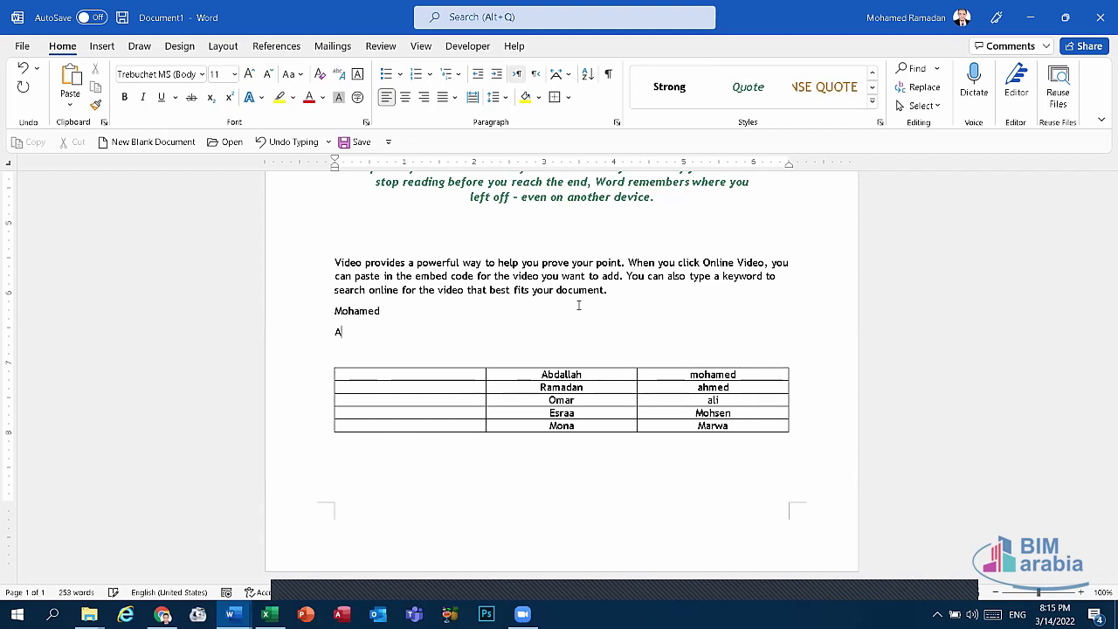
{"action": "type", "text": "hmed"}
{"action": "key", "text": "Return"}
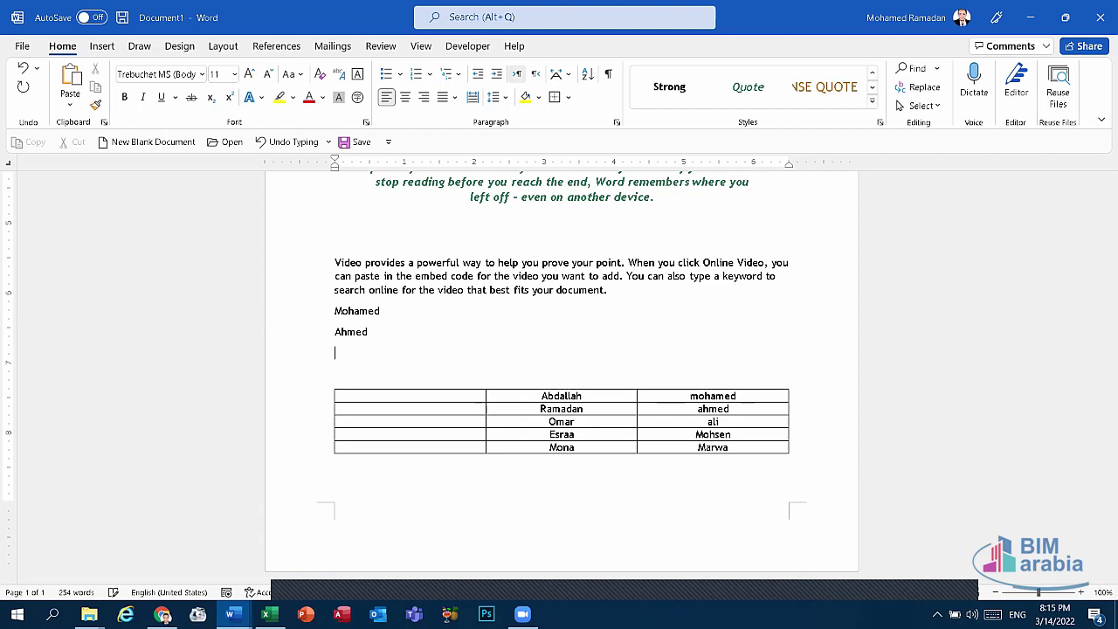
{"action": "type", "text": "Ali"}
{"action": "key", "text": "Return"}
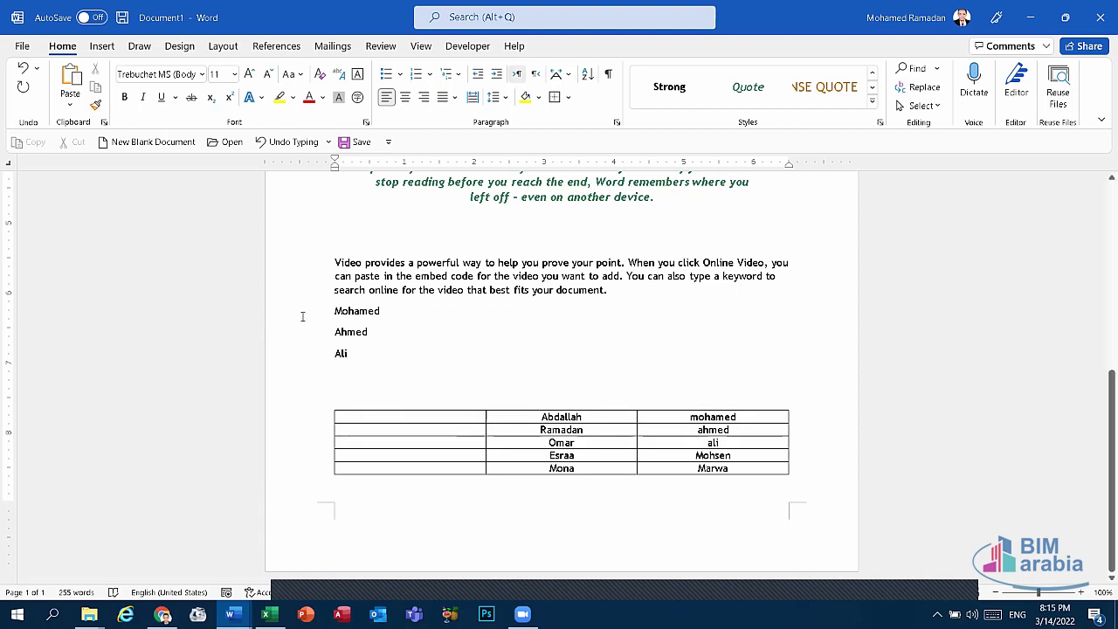
- Format the three name lines as a round-bulleted list
{"action": "left_click", "coordinate": [313, 318], "text": "shift"}
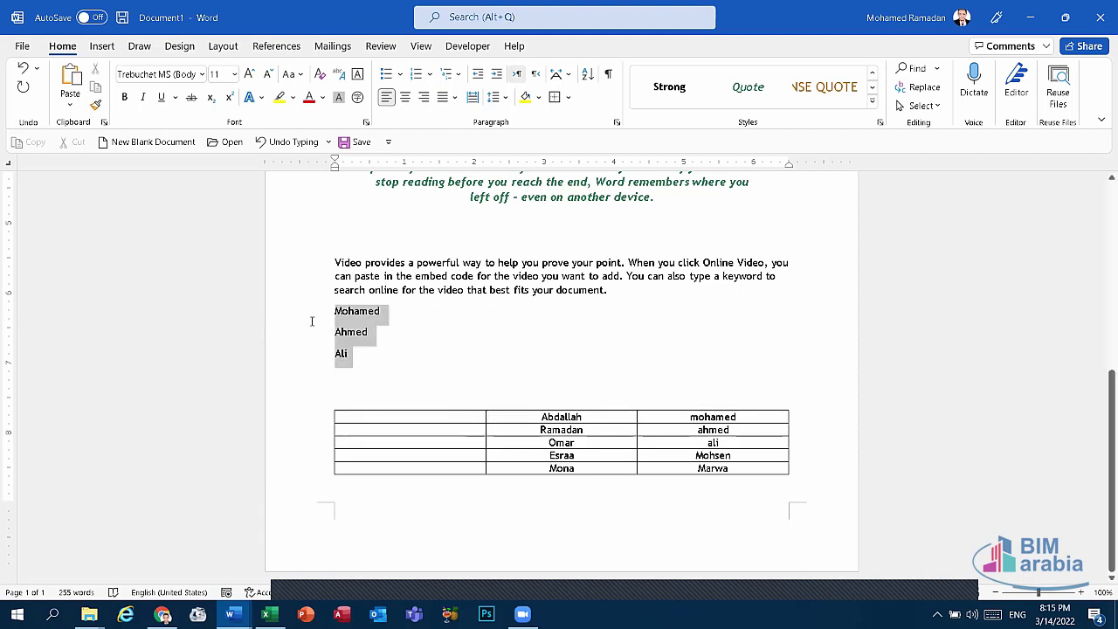
{"action": "left_click", "coordinate": [399, 74]}
{"action": "left_click", "coordinate": [430, 120]}
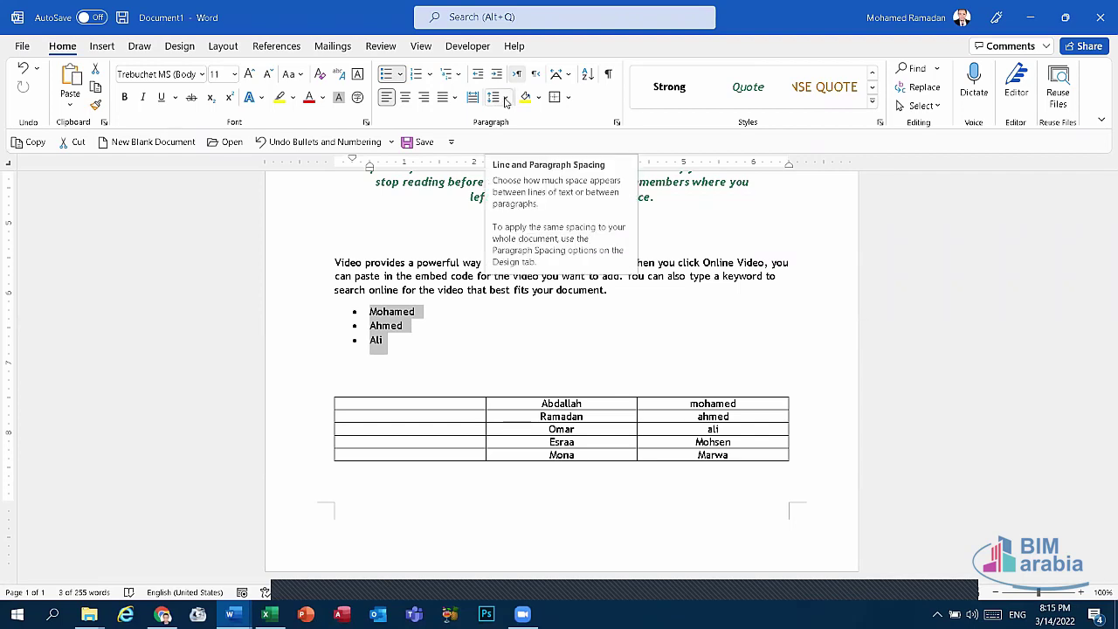
- Set the name list's line spacing to 1.5
{"action": "left_click", "coordinate": [506, 101]}
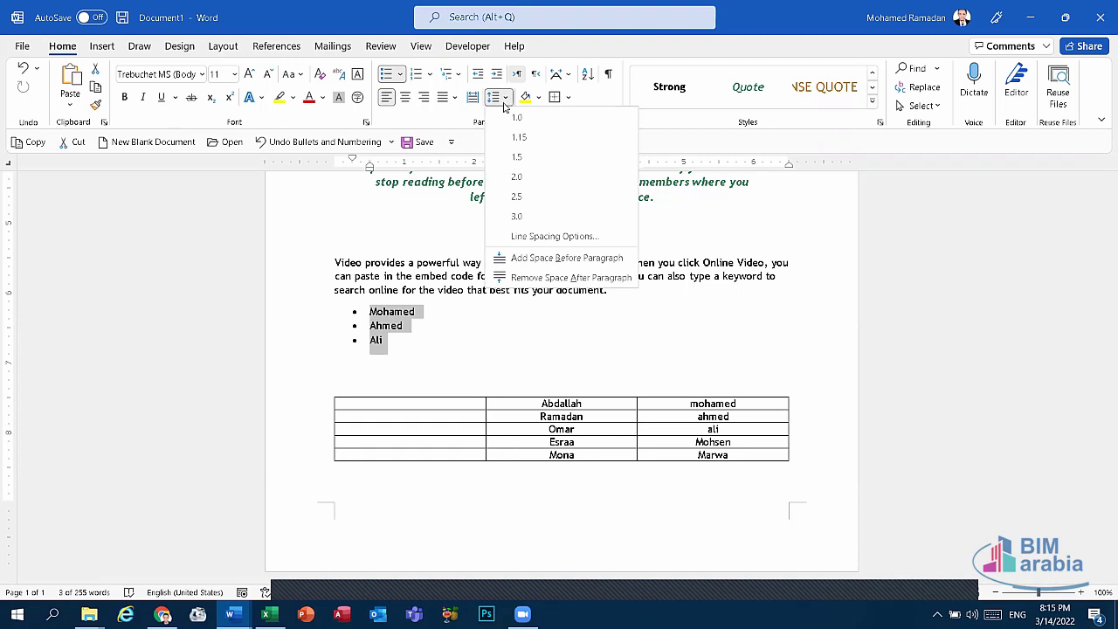
{"action": "left_click", "coordinate": [528, 159]}
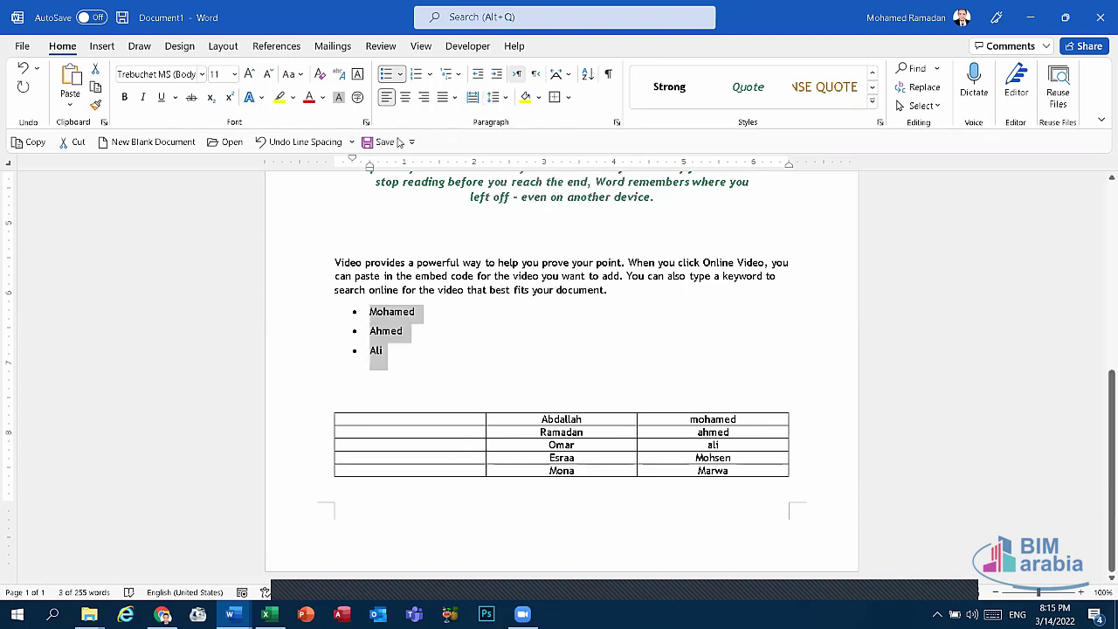
{"action": "left_click", "coordinate": [505, 97]}
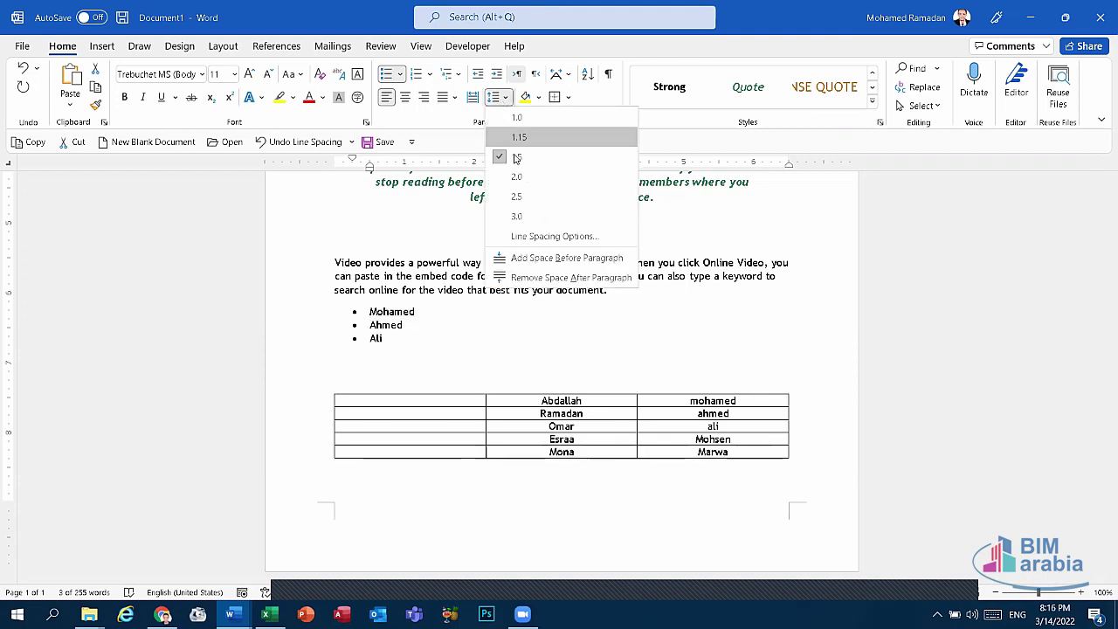
{"action": "left_click", "coordinate": [368, 361]}
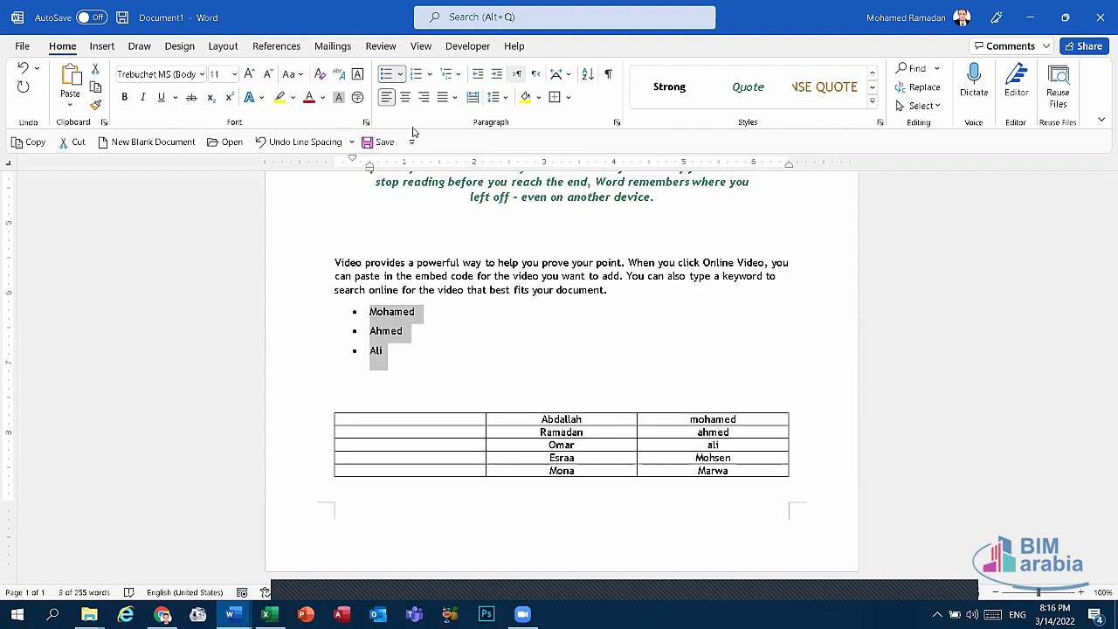
- Convert the bullets to a numbered list and return to the Arabic exercise document
{"action": "left_click", "coordinate": [418, 75]}
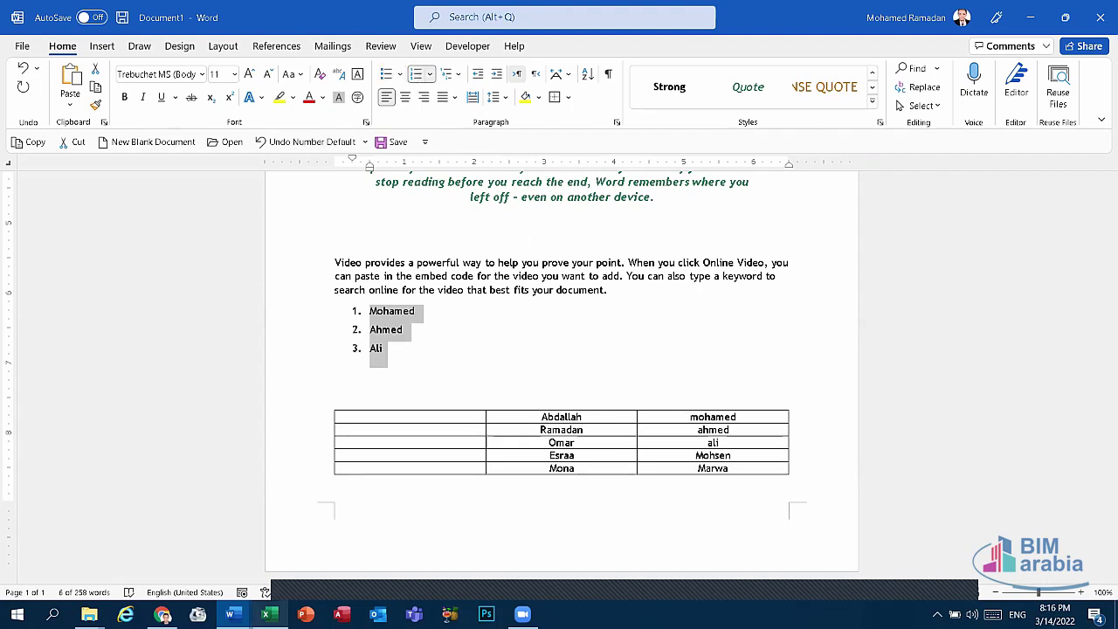
{"action": "left_click", "coordinate": [230, 614]}
{"action": "left_click", "coordinate": [186, 569]}
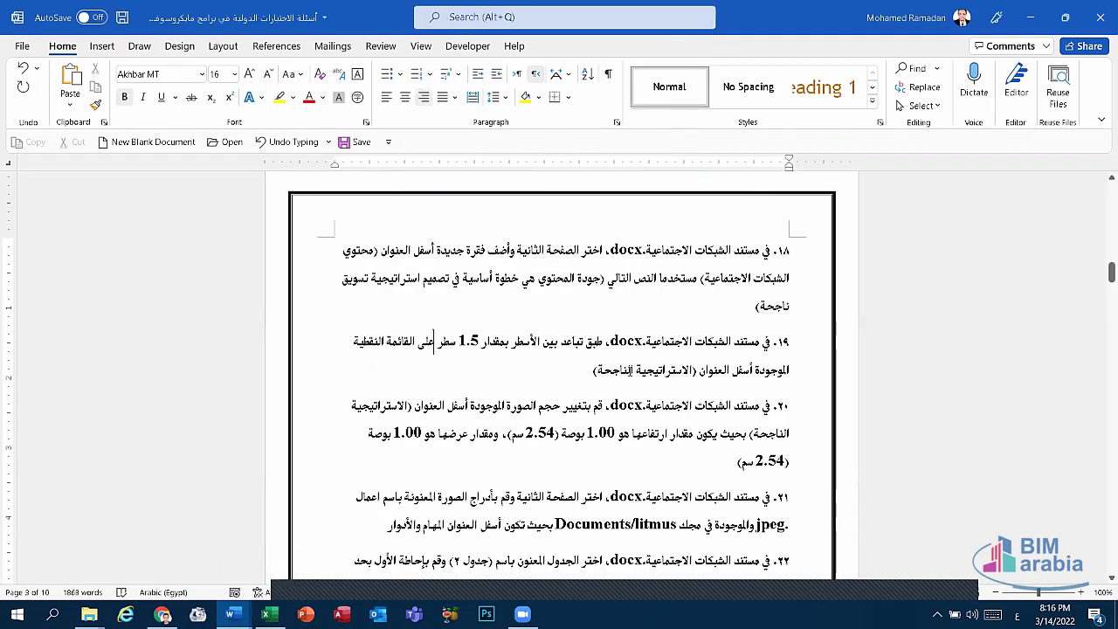
- Scroll the Arabic document, then go back to Document1 and click the empty line above the table
{"action": "scroll", "coordinate": [706, 420], "scroll_direction": "down", "scroll_amount": 1}
{"action": "scroll", "coordinate": [725, 385], "scroll_direction": "down", "scroll_amount": 1}
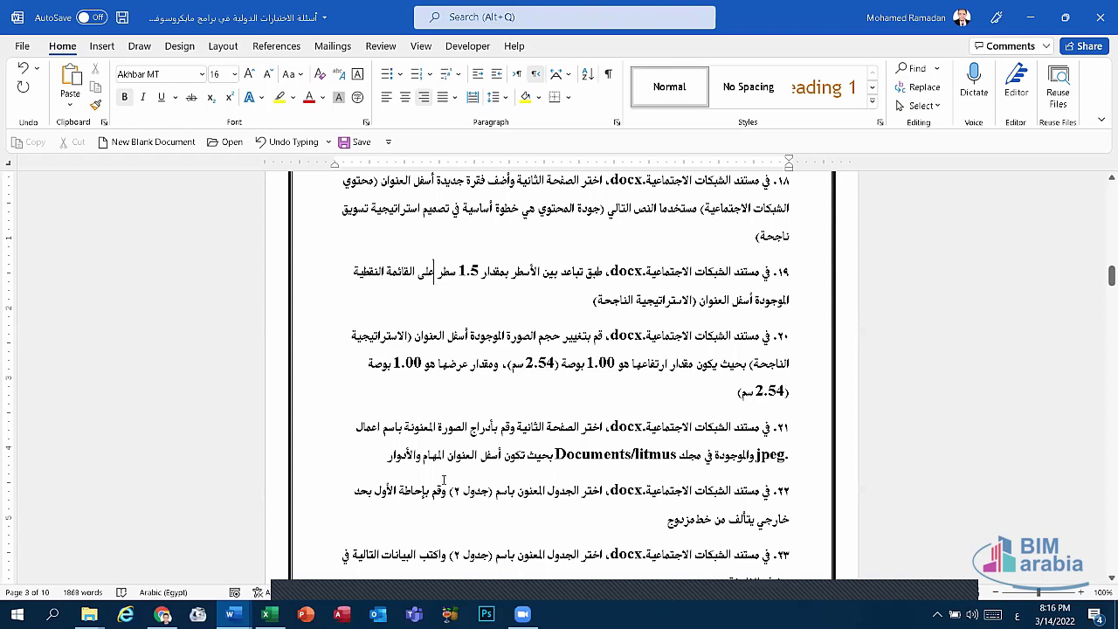
{"action": "left_click", "coordinate": [230, 614]}
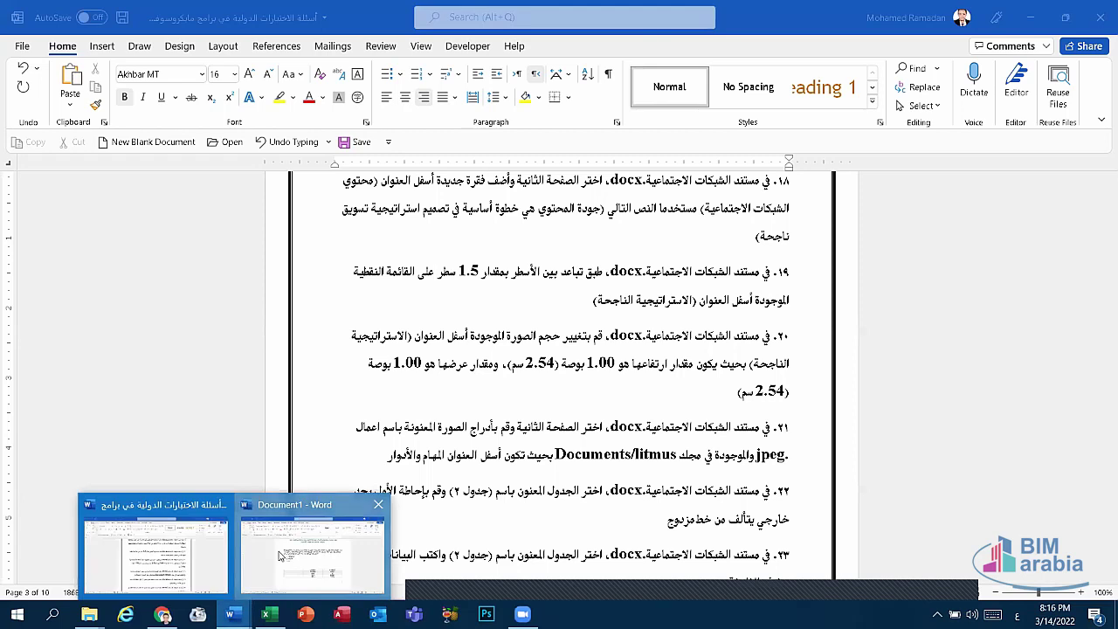
{"action": "left_click", "coordinate": [280, 555]}
{"action": "left_click", "coordinate": [524, 376]}
- Add blank lines above the table and insert المحترف.png from the Pictures folder
{"action": "key", "text": "Return"}
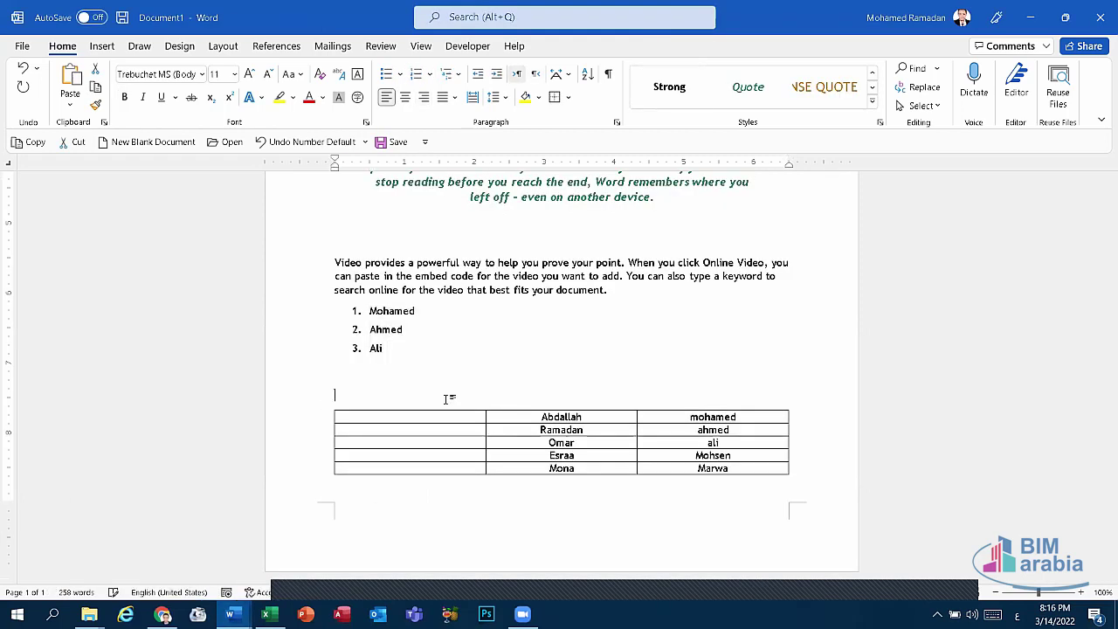
{"action": "key", "text": "Return"}
{"action": "key", "text": "Return"}
{"action": "key", "text": "Return"}
{"action": "key", "text": "Return"}
{"action": "key", "text": "Return"}
{"action": "key", "text": "Return"}
{"action": "double_click", "coordinate": [412, 324]}
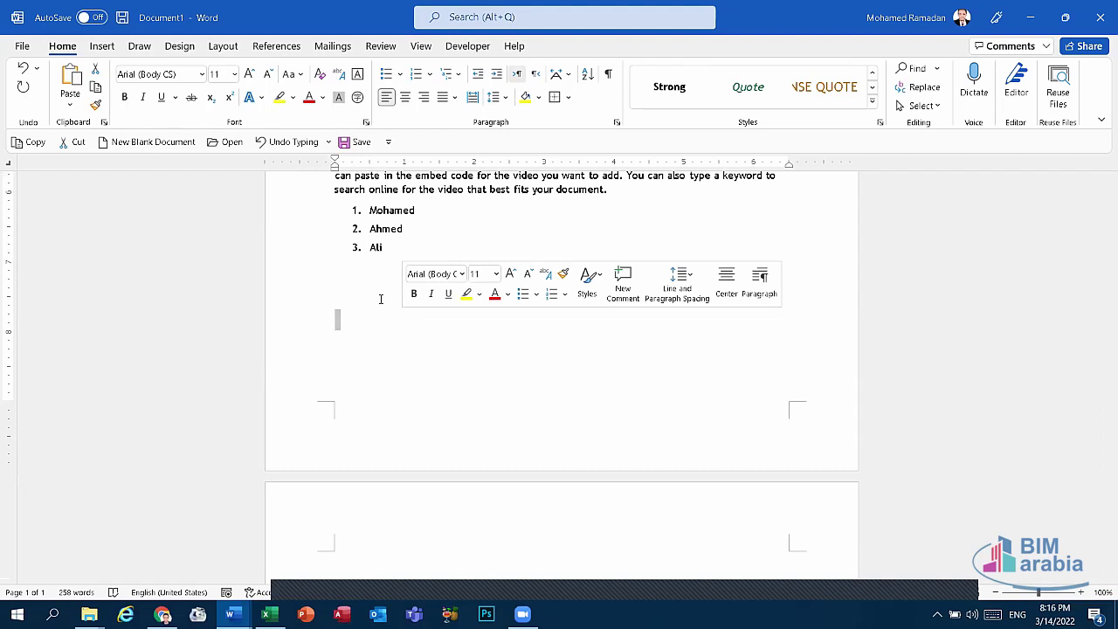
{"action": "double_click", "coordinate": [355, 297]}
{"action": "left_click", "coordinate": [102, 45]}
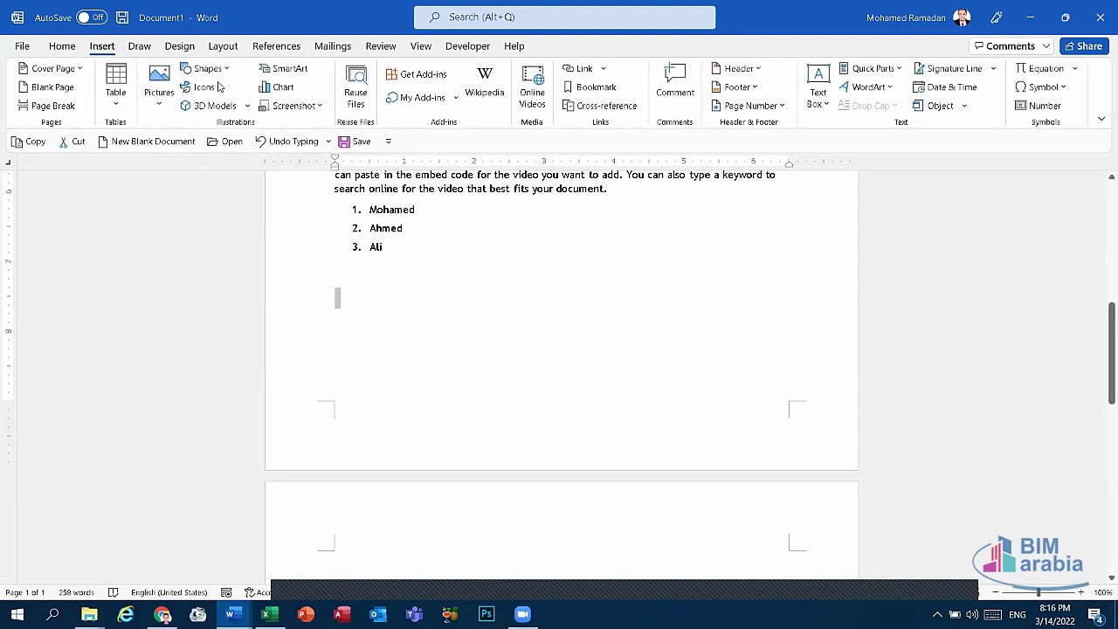
{"action": "left_click", "coordinate": [159, 94]}
{"action": "left_click", "coordinate": [209, 150]}
{"action": "left_click", "coordinate": [404, 119]}
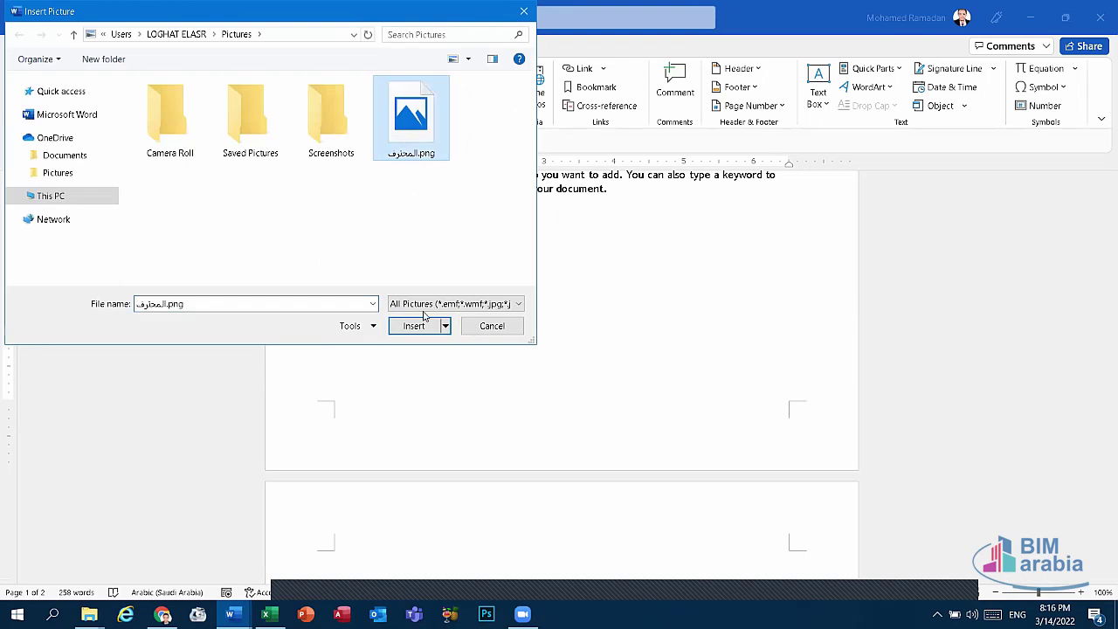
{"action": "left_click", "coordinate": [407, 324]}
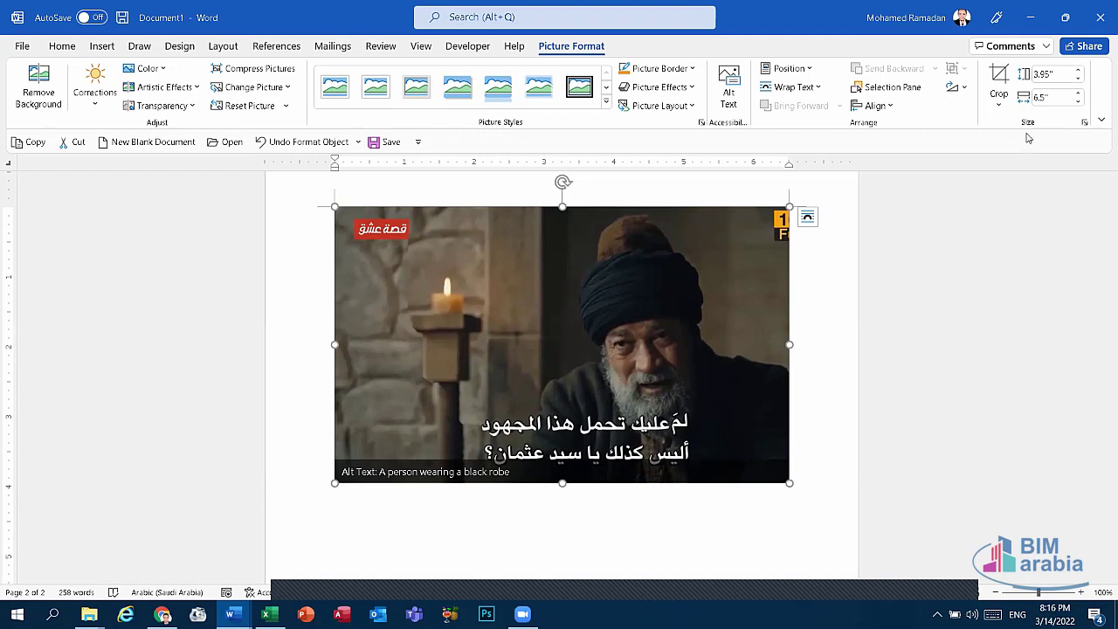
- Toggle the picture's aspect-ratio lock and set its height to 2.54"
{"action": "left_click", "coordinate": [1085, 123]}
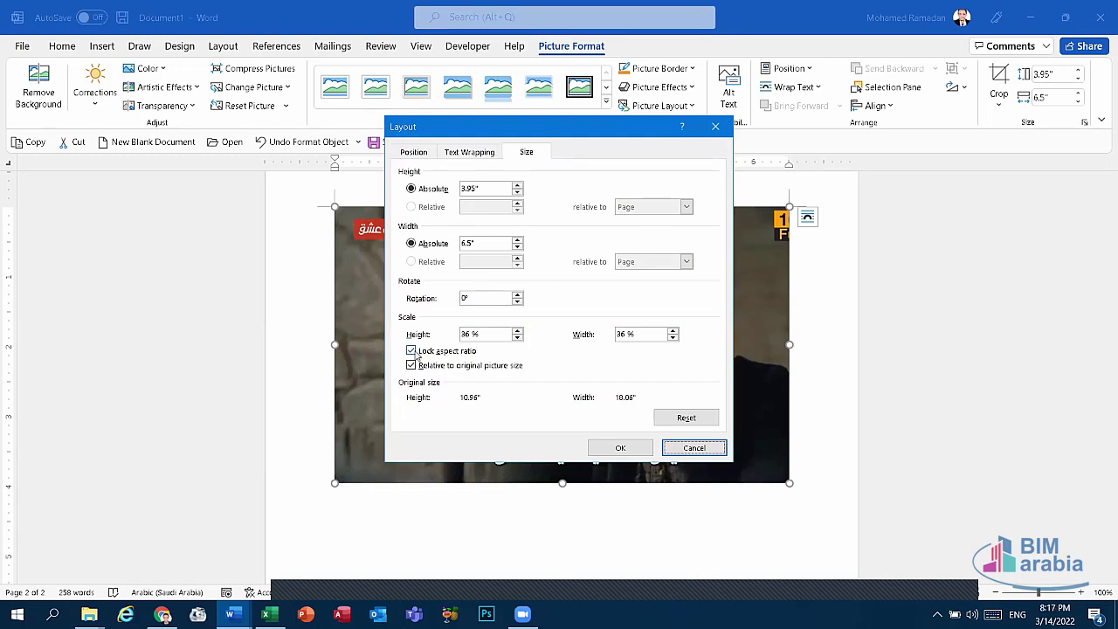
{"action": "left_click", "coordinate": [411, 351]}
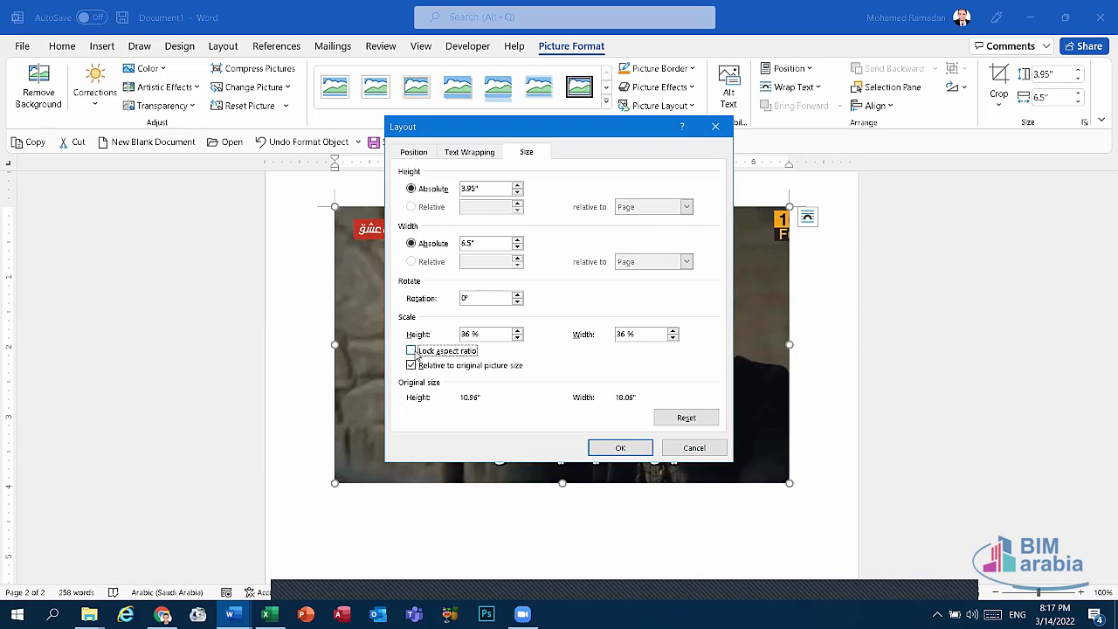
{"action": "left_click", "coordinate": [422, 353]}
{"action": "left_click", "coordinate": [628, 449]}
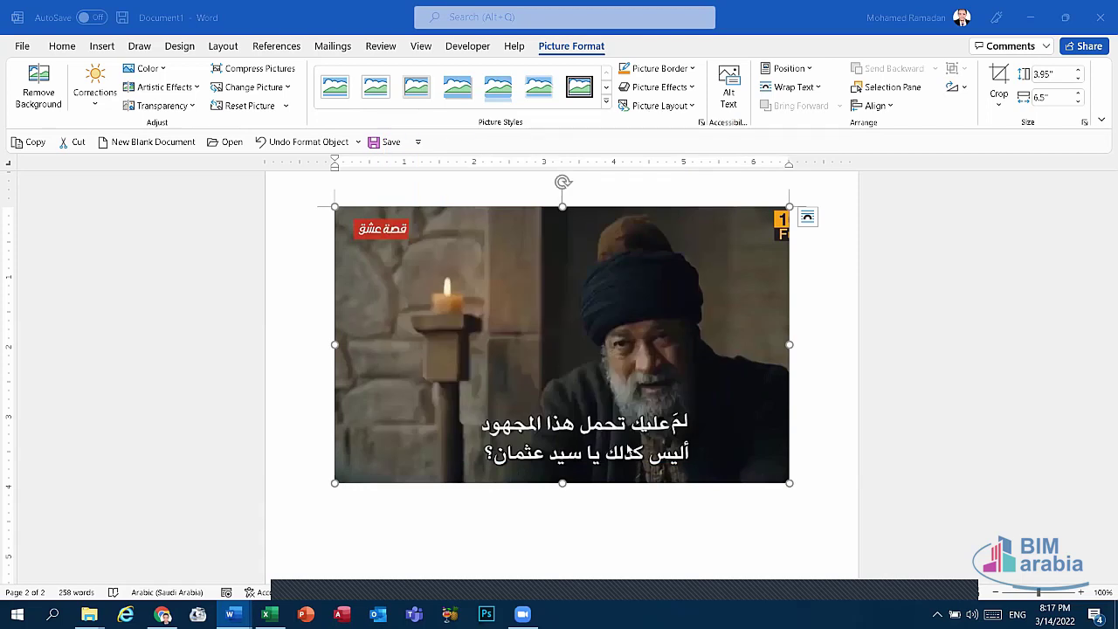
{"action": "left_click", "coordinate": [1055, 74]}
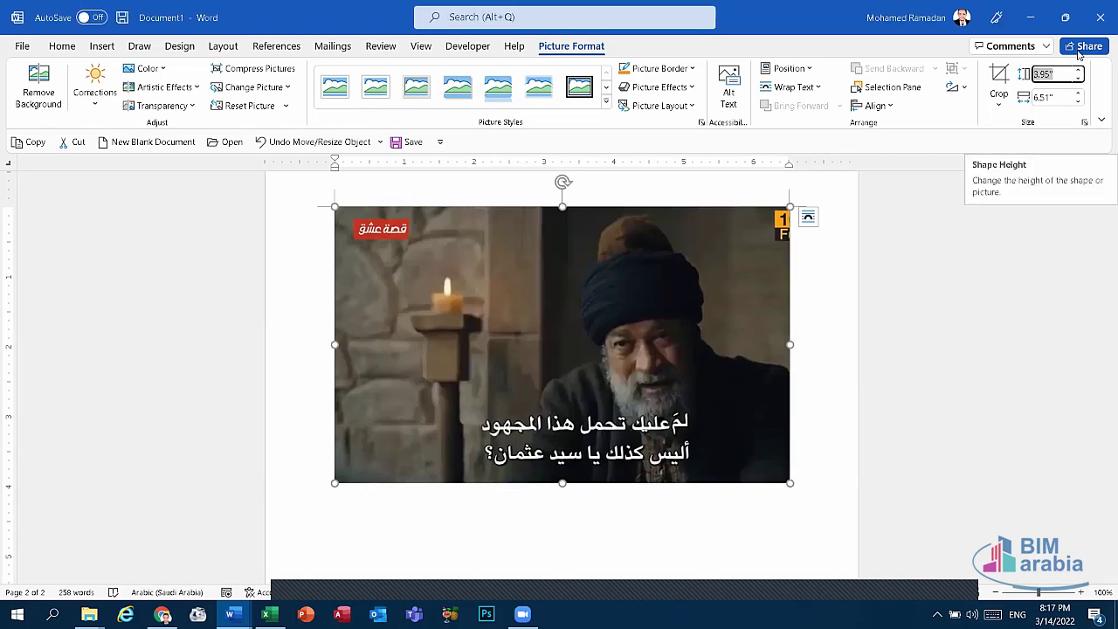
{"action": "type", "text": "2.54"}
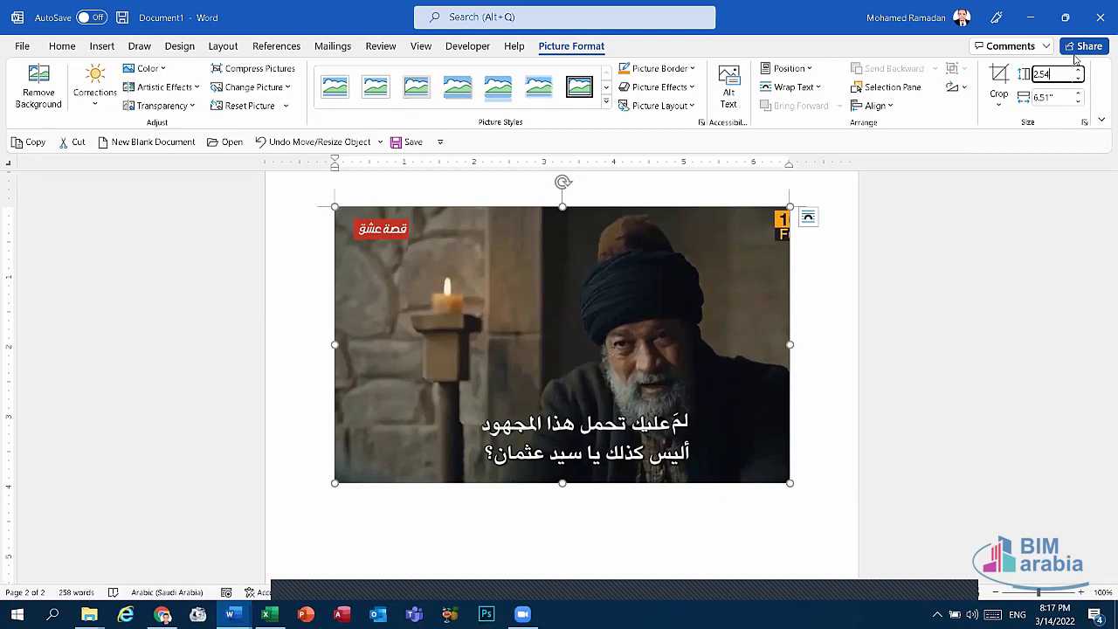
{"action": "left_click", "coordinate": [1056, 99]}
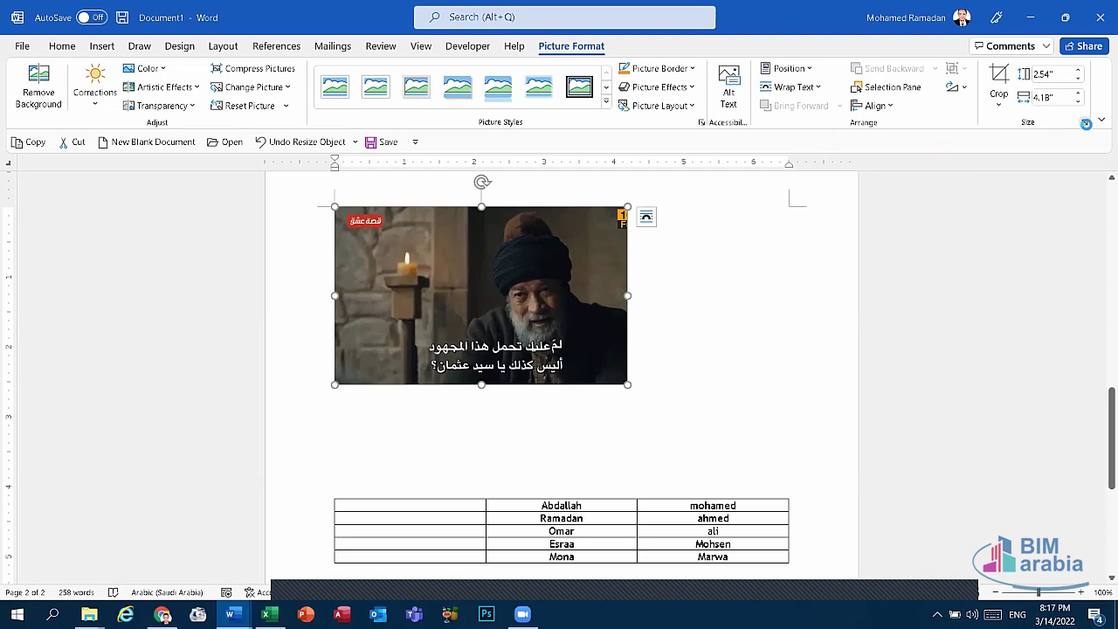
- With proportions unlocked, make the picture a 2.54" by 2.54" square
{"action": "left_click", "coordinate": [1085, 122]}
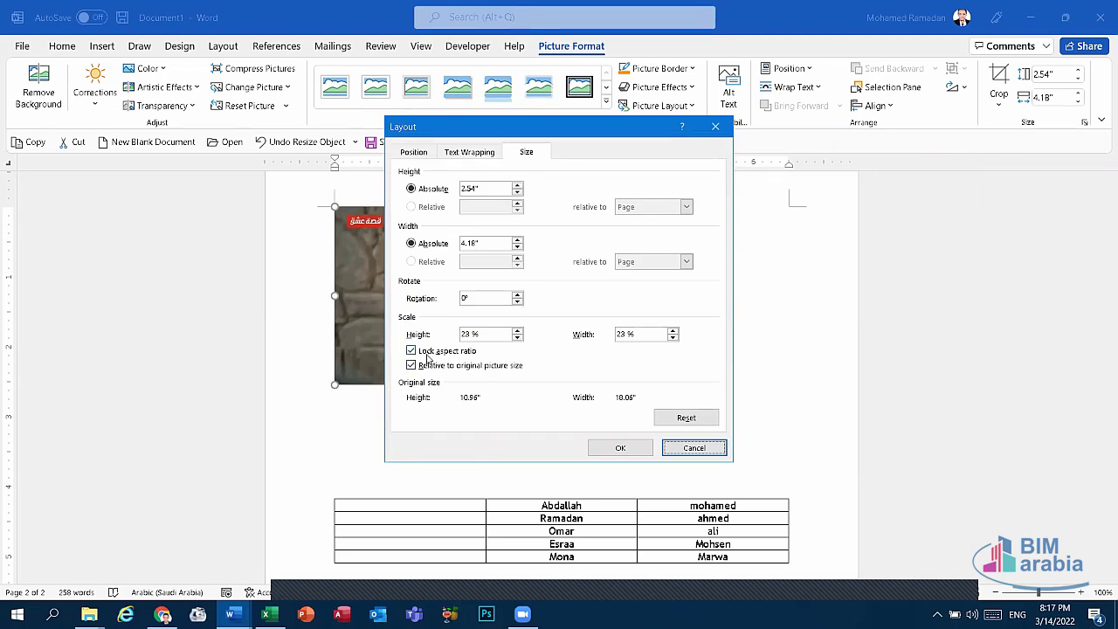
{"action": "left_click", "coordinate": [620, 448]}
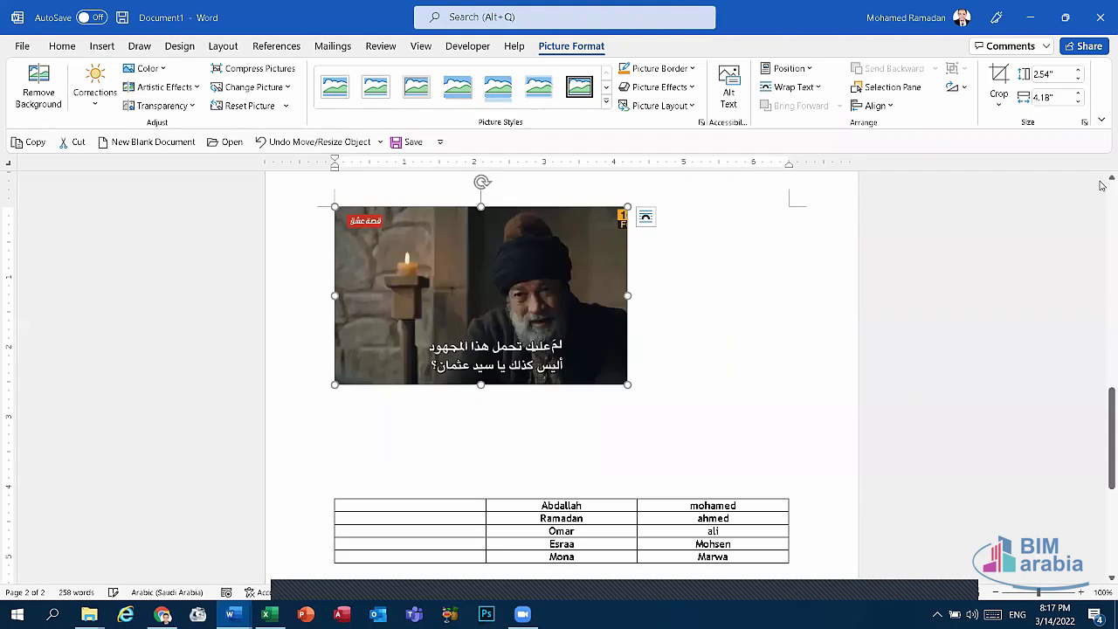
{"action": "left_click", "coordinate": [1064, 75]}
{"action": "type", "text": "2"}
{"action": "key", "text": "Tab"}
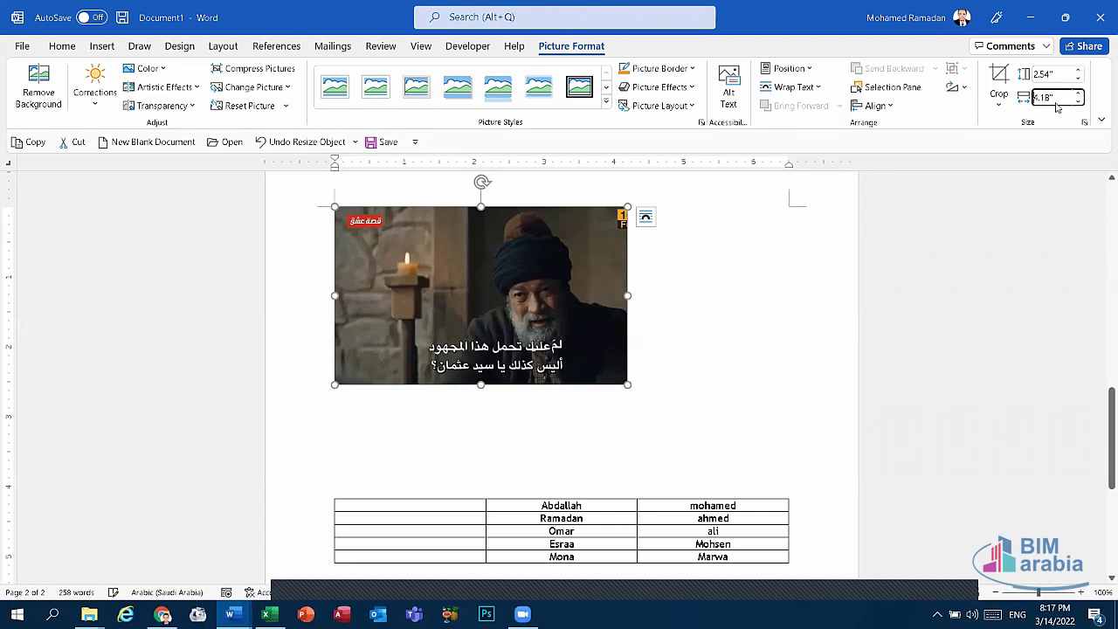
{"action": "type", "text": "2.54"}
{"action": "key", "text": "Return"}
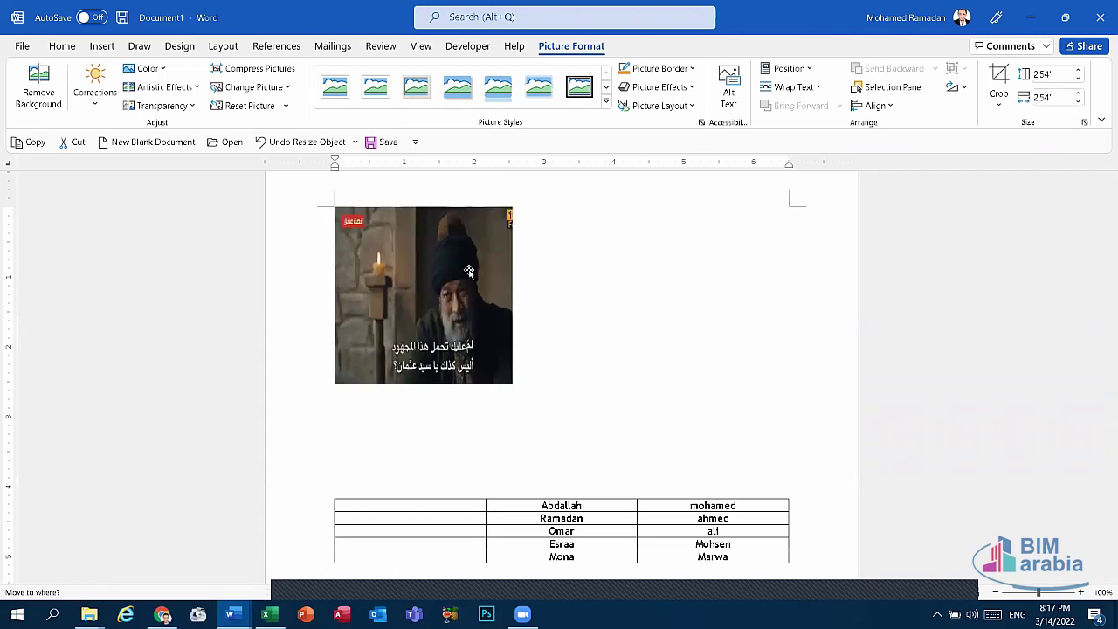
- Position the picture top-left with text wrapping, drag it below the numbered list, then delete it
{"action": "left_click", "coordinate": [469, 271]}
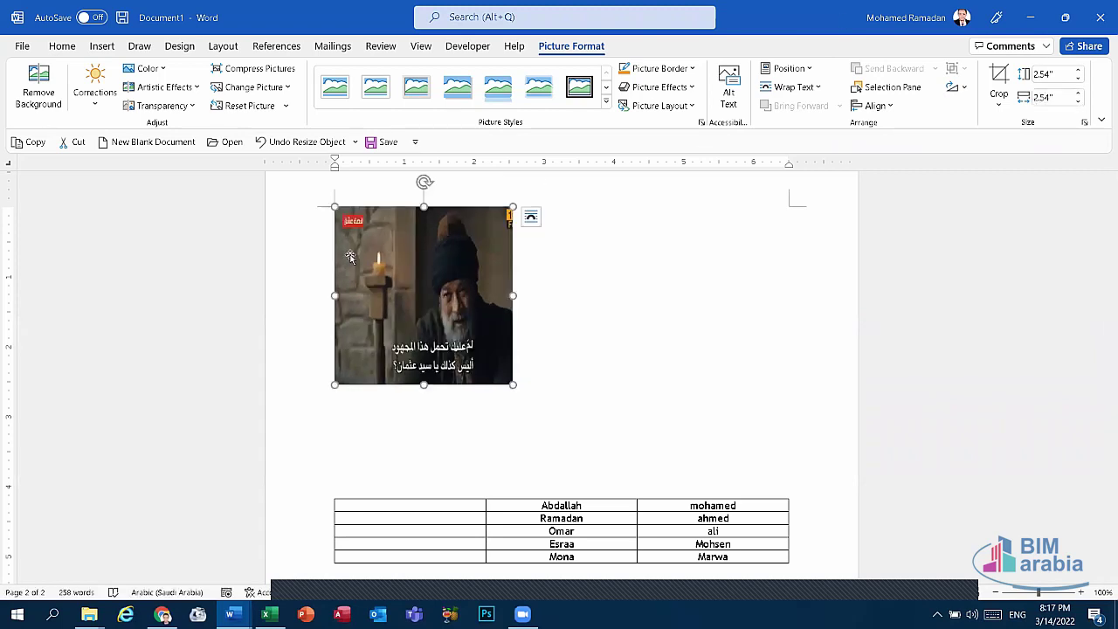
{"action": "left_click", "coordinate": [789, 68]}
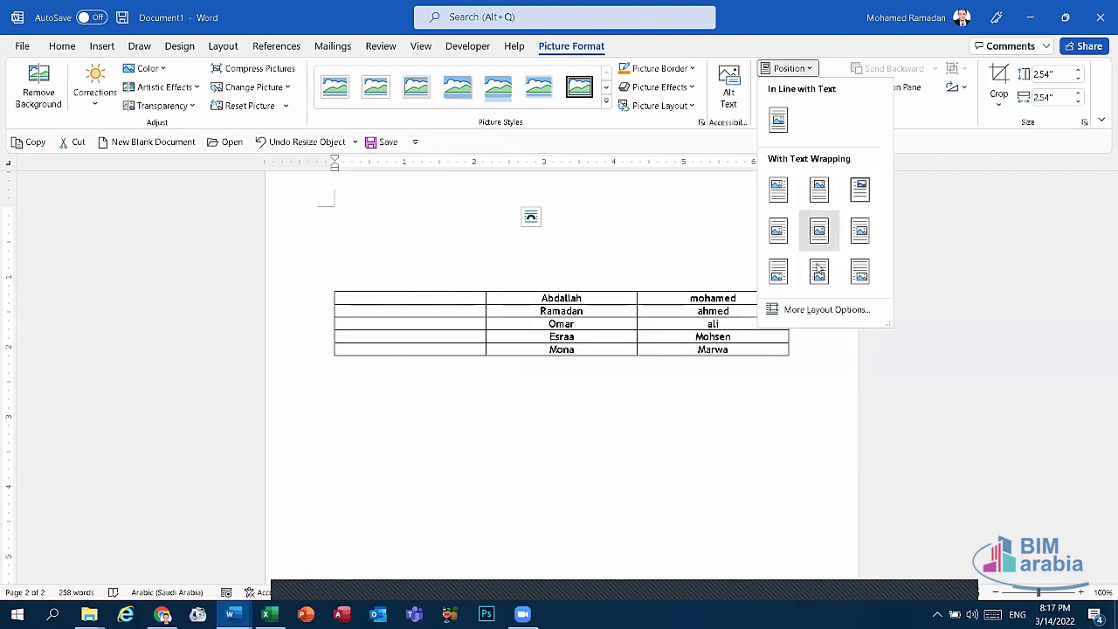
{"action": "left_click", "coordinate": [795, 184]}
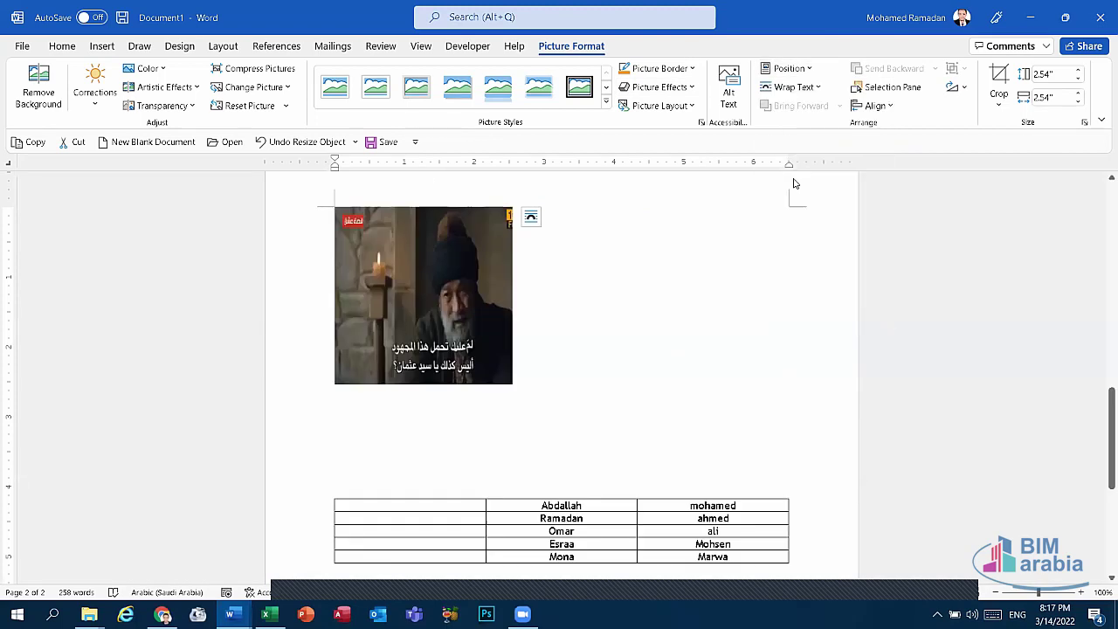
{"action": "scroll", "coordinate": [529, 249], "scroll_direction": "up", "scroll_amount": 2}
{"action": "scroll", "coordinate": [535, 240], "scroll_direction": "up", "scroll_amount": 4}
{"action": "scroll", "coordinate": [535, 227], "scroll_direction": "up", "scroll_amount": 2}
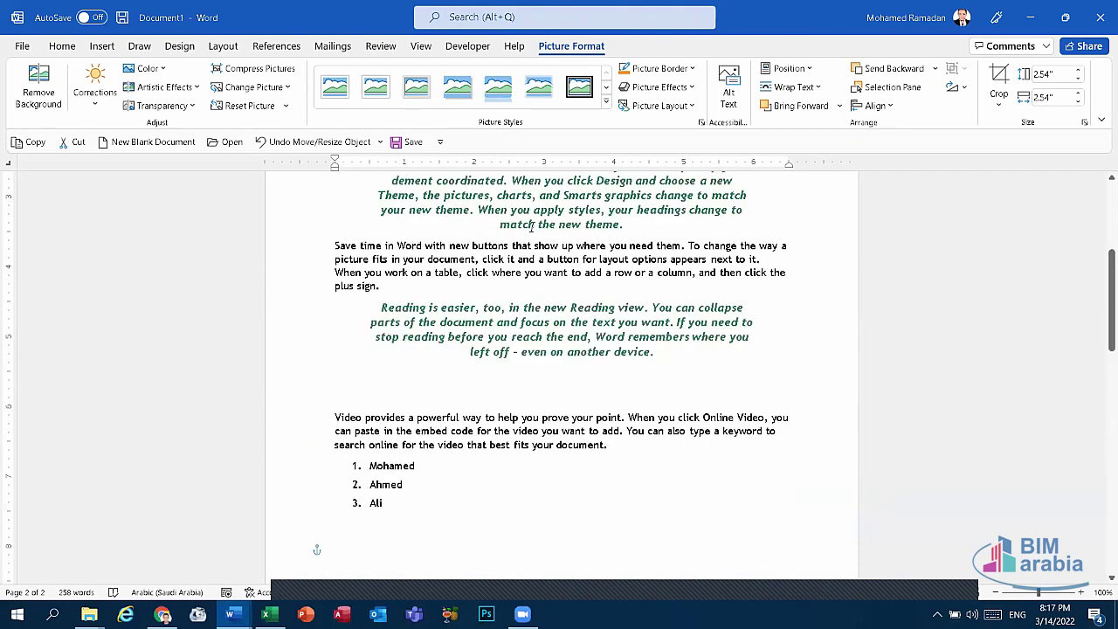
{"action": "scroll", "coordinate": [532, 226], "scroll_direction": "up", "scroll_amount": 4}
{"action": "left_click_drag", "start_coordinate": [471, 286], "coordinate": [586, 512]}
{"action": "scroll", "coordinate": [538, 361], "scroll_direction": "down", "scroll_amount": 3}
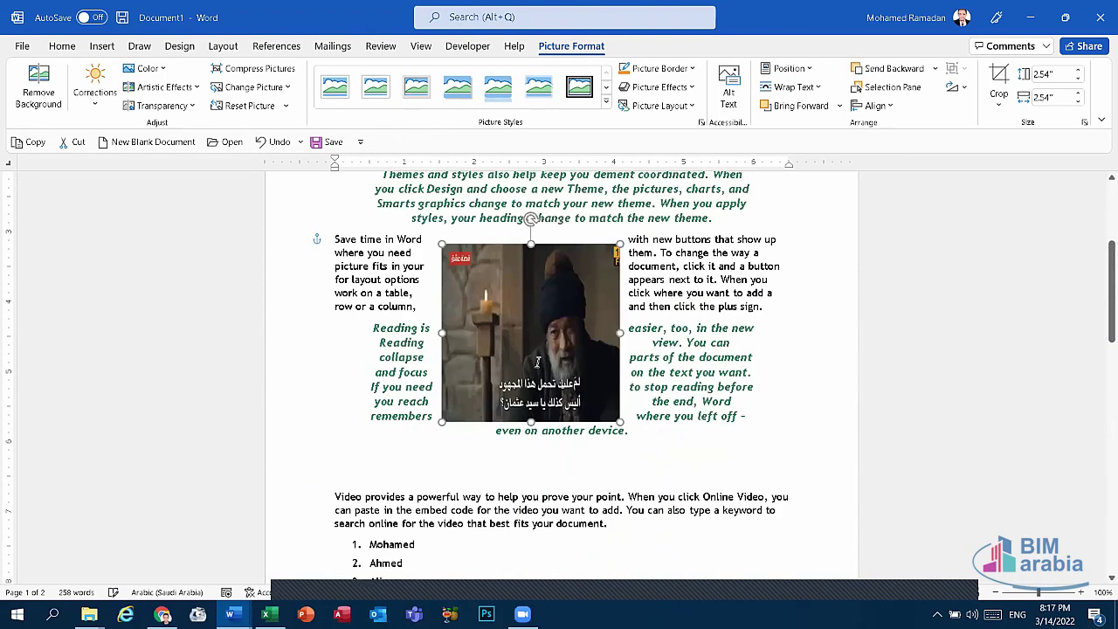
{"action": "scroll", "coordinate": [538, 361], "scroll_direction": "down", "scroll_amount": 3}
{"action": "left_click_drag", "start_coordinate": [533, 244], "coordinate": [593, 498]}
{"action": "left_click", "coordinate": [559, 492]}
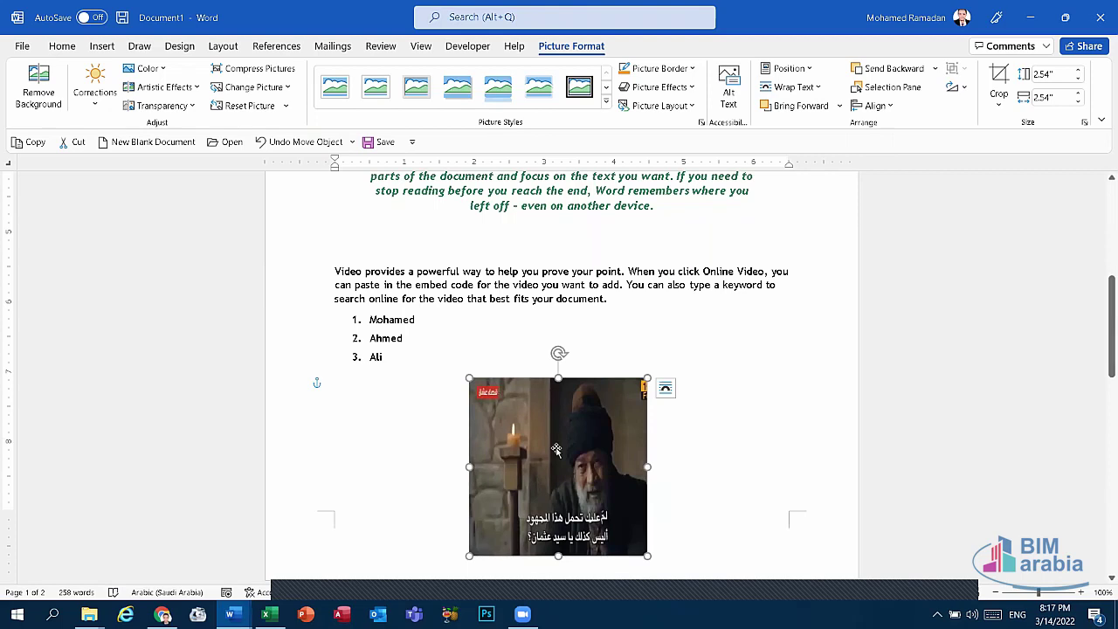
{"action": "key", "text": "Delete"}
- Switch to the Arabic exam document and scroll to tasks 19–23 on pictures
{"action": "mouse_move", "coordinate": [230, 615]}
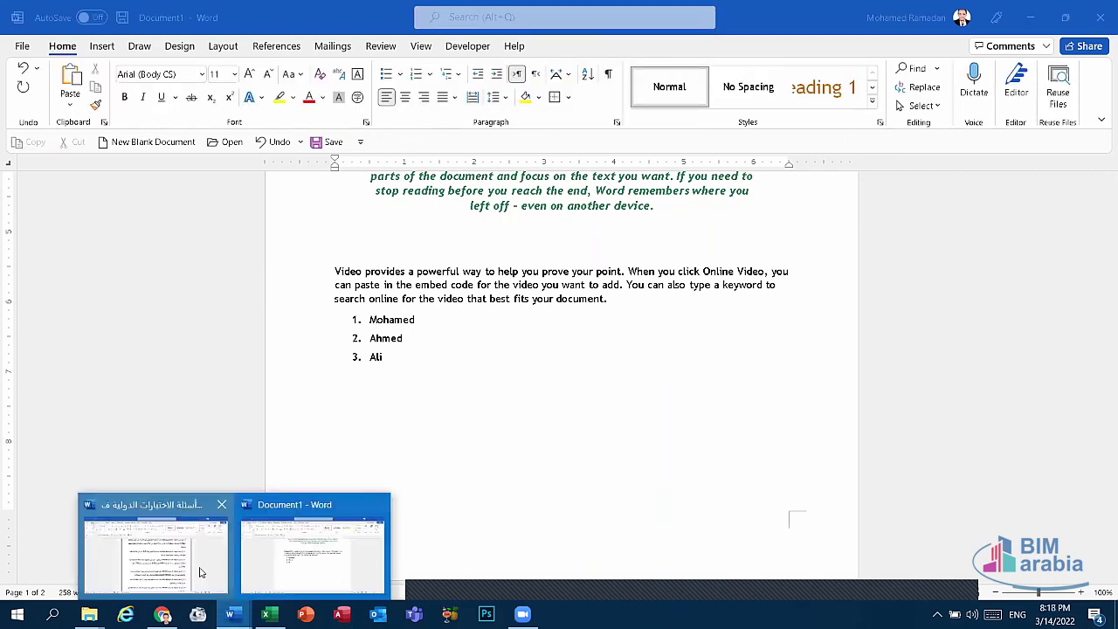
{"action": "left_click", "coordinate": [199, 572]}
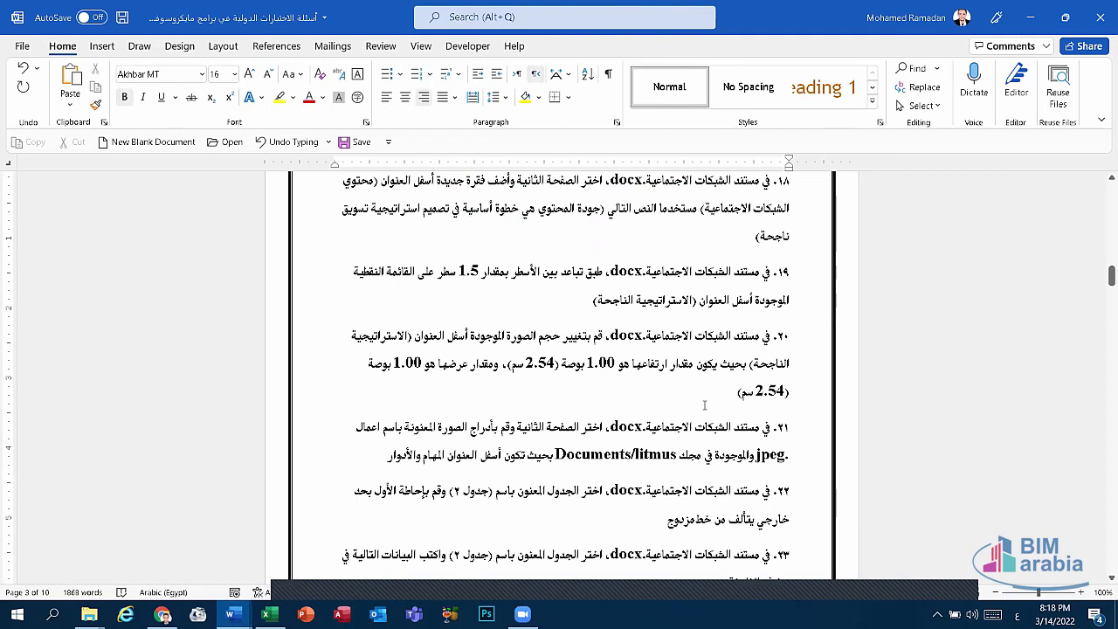
{"action": "scroll", "coordinate": [705, 405], "scroll_direction": "down", "scroll_amount": 1}
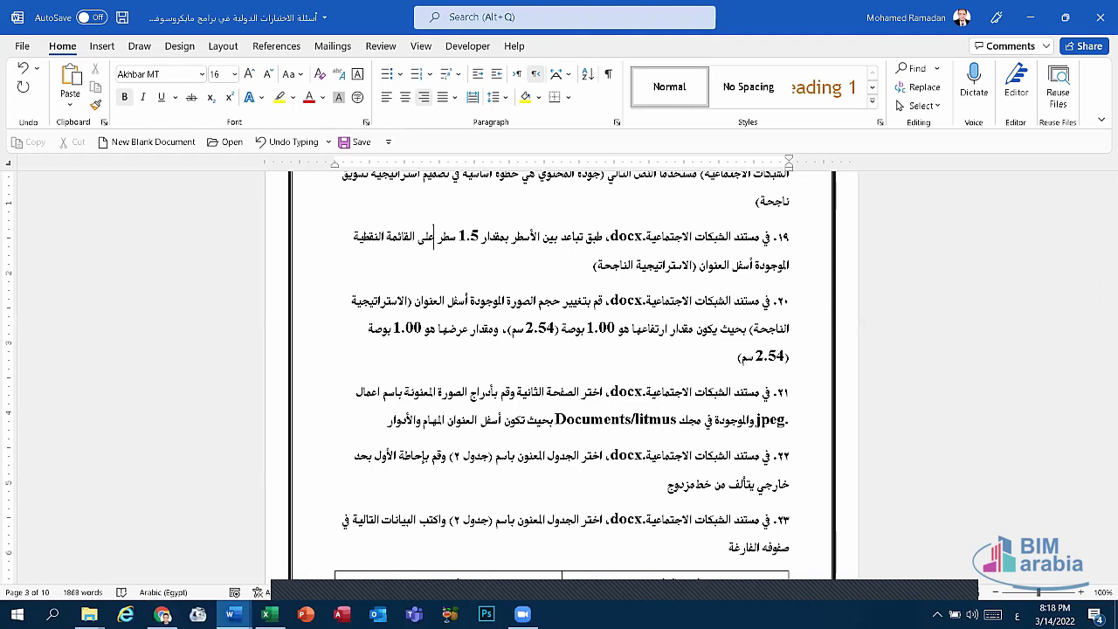
- Back in Document1, type a right-aligned Arabic line 'المهام والادوار' below the list using Arabic (Egypt) input
{"action": "mouse_move", "coordinate": [231, 614]}
{"action": "left_click", "coordinate": [306, 541]}
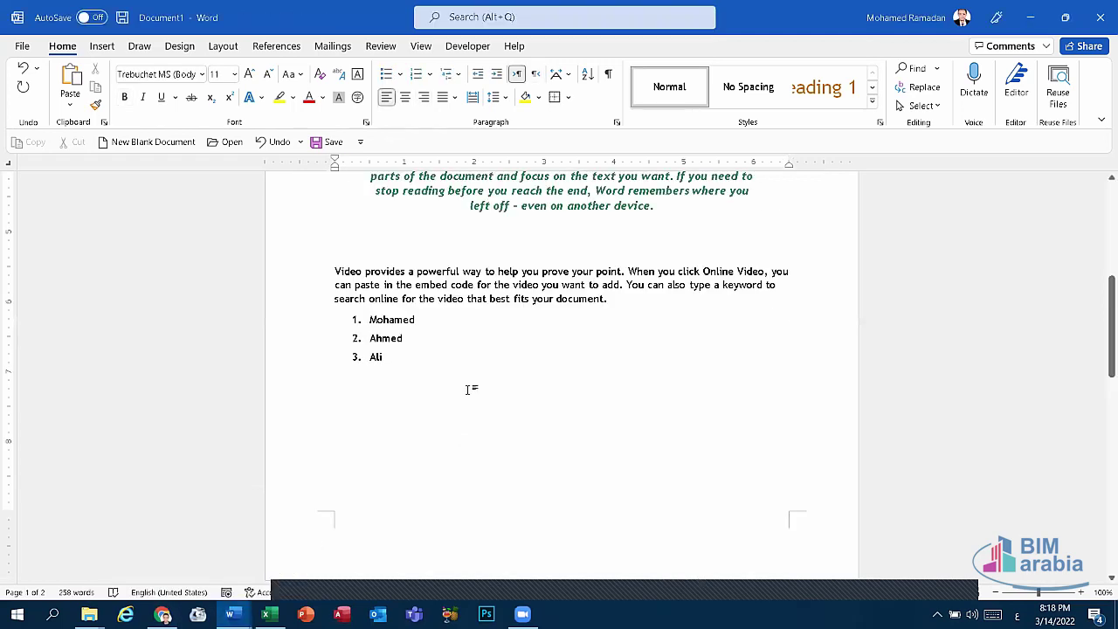
{"action": "type", "text": "hg"}
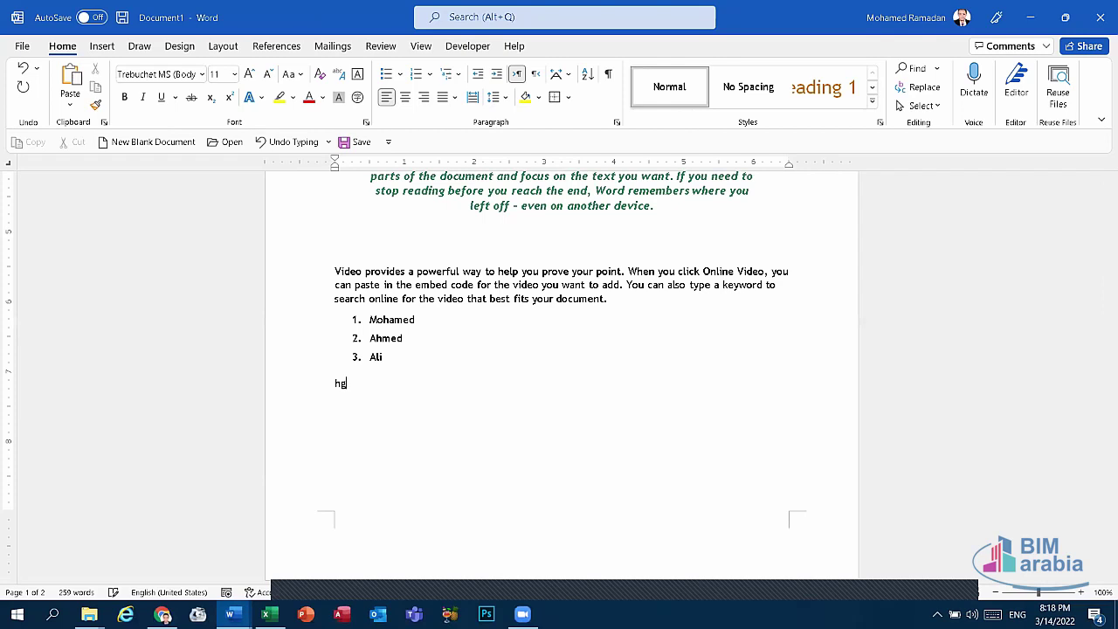
{"action": "left_click", "coordinate": [424, 97]}
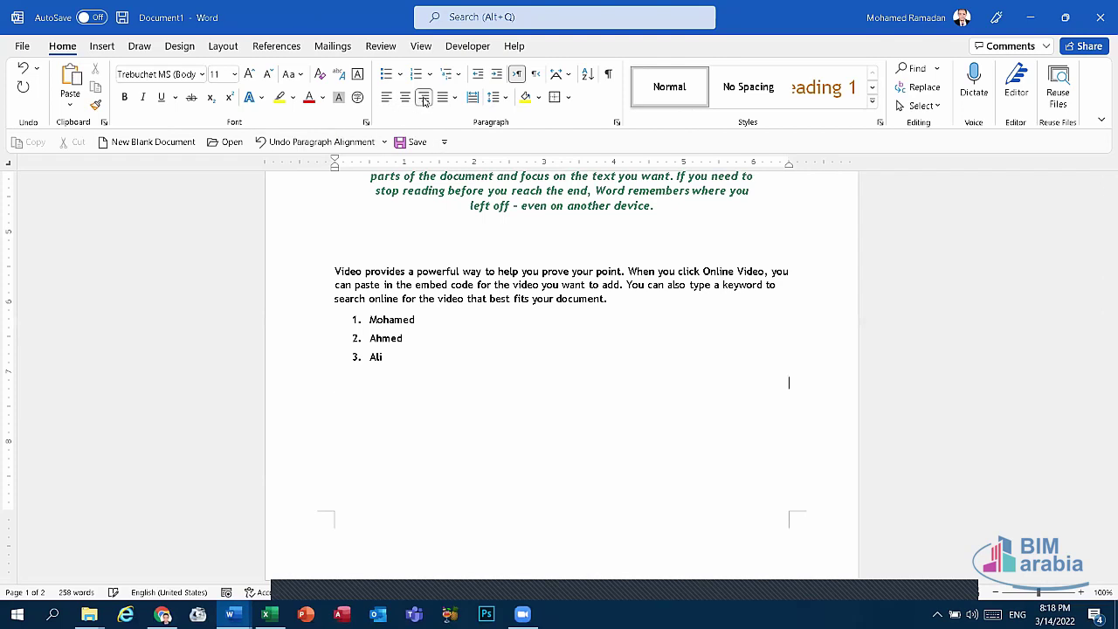
{"action": "left_click", "coordinate": [1017, 615]}
{"action": "left_click", "coordinate": [1014, 533]}
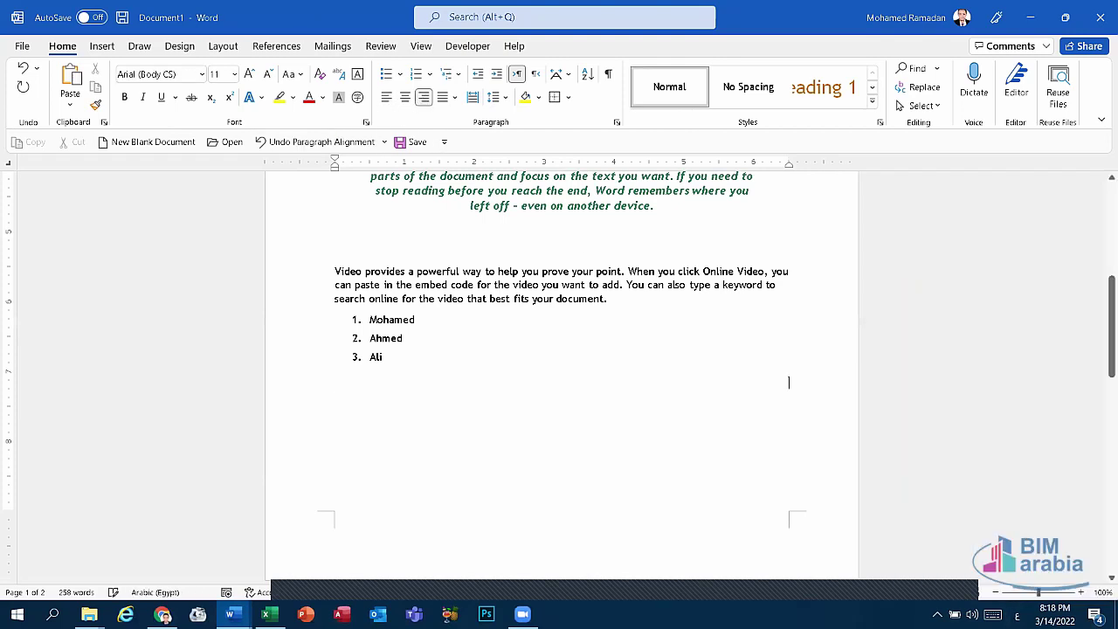
{"action": "type", "text": "المهام والادوار"}
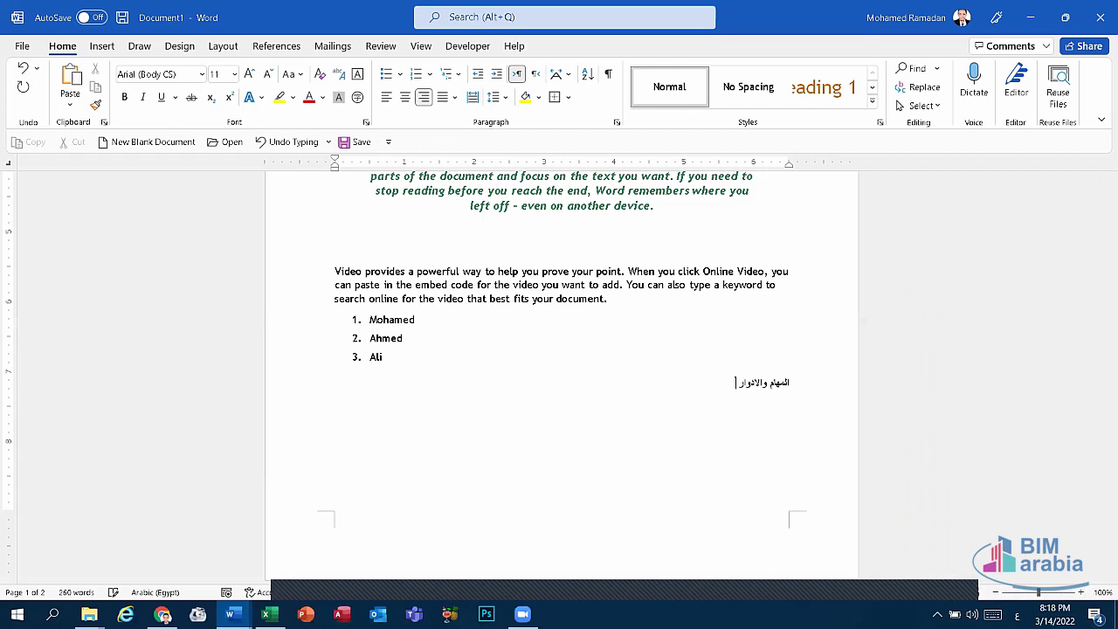
{"action": "key", "text": "Return"}
{"action": "key", "text": "alt+shift"}
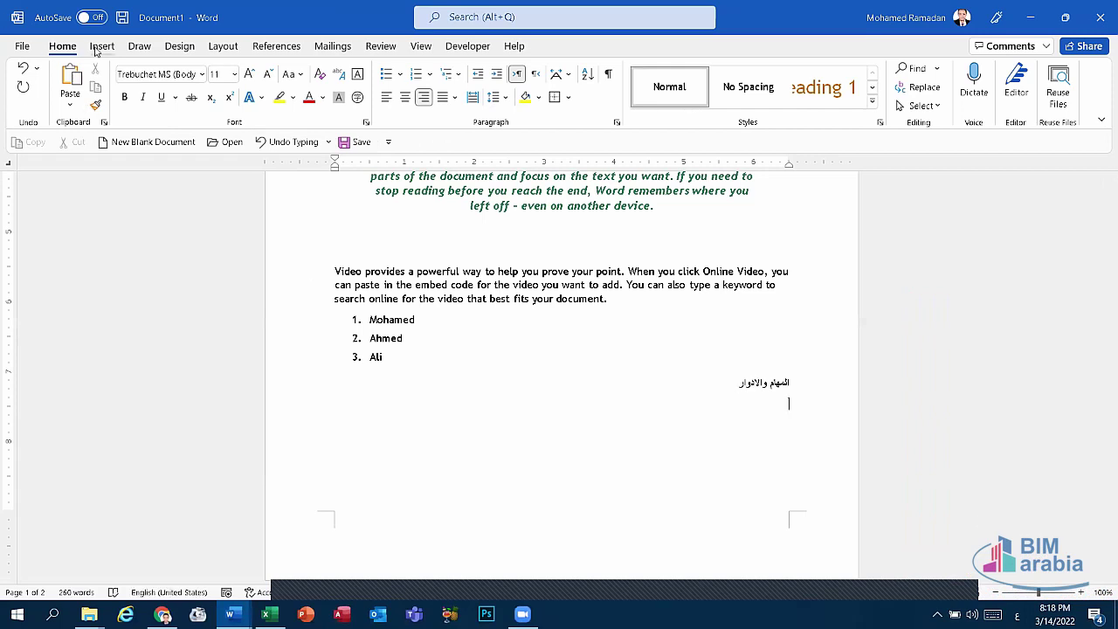
- Insert the picture 507.jpg from the Desktop below the list
{"action": "left_click", "coordinate": [97, 48]}
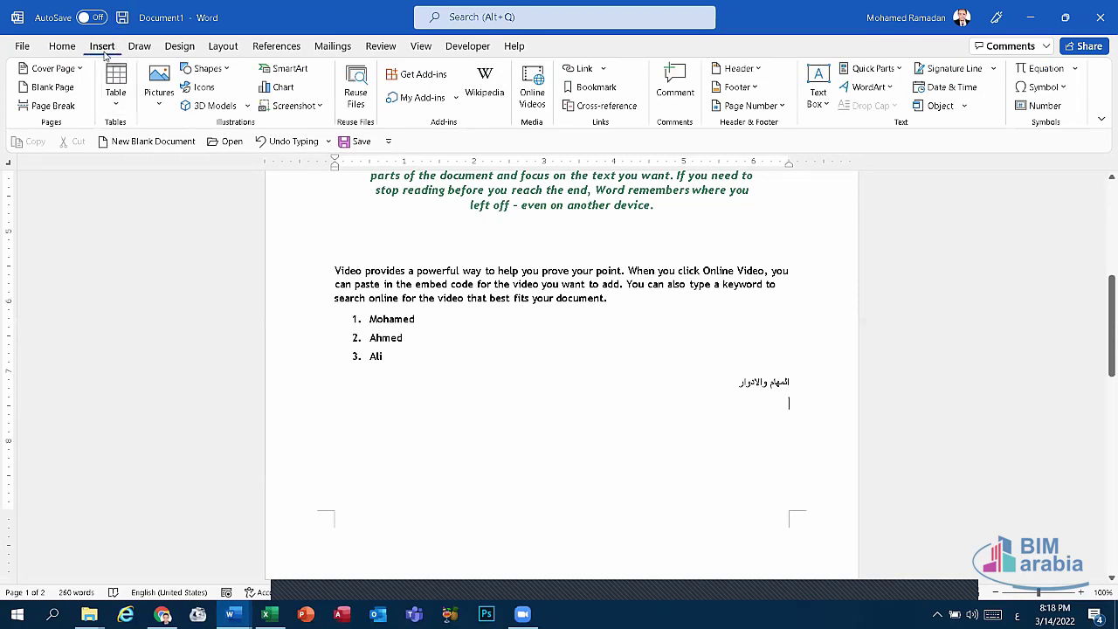
{"action": "left_click", "coordinate": [159, 95]}
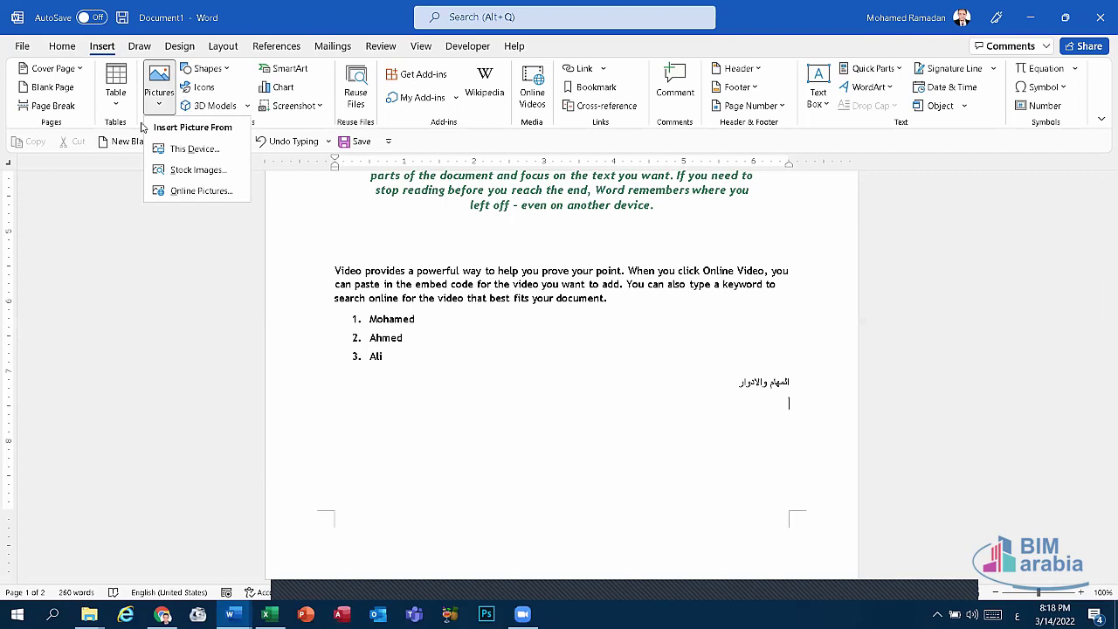
{"action": "left_click", "coordinate": [202, 152]}
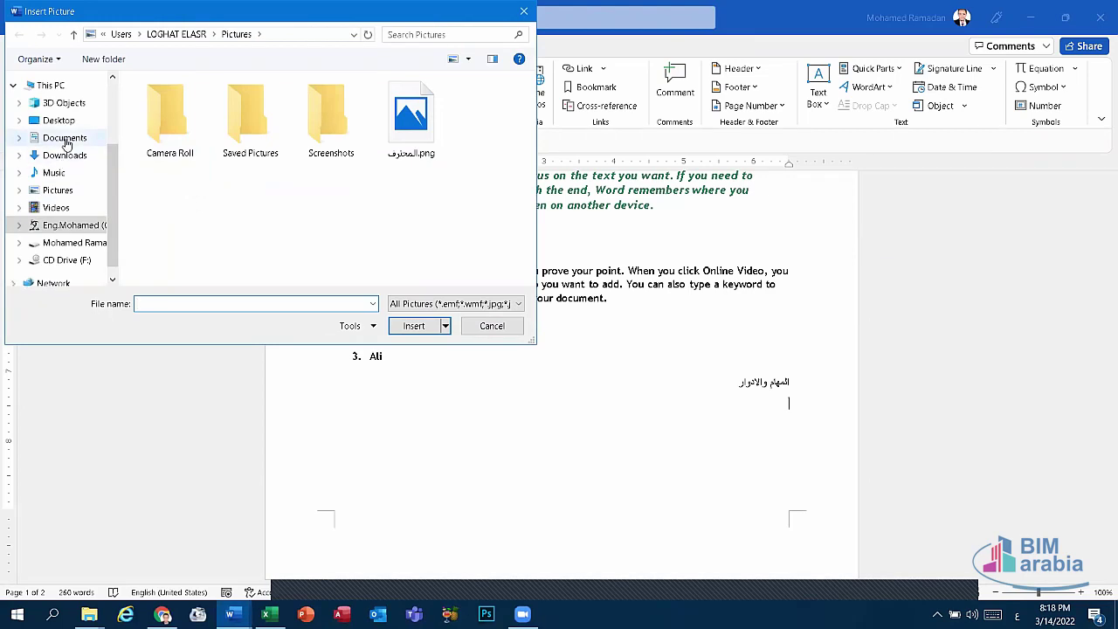
{"action": "left_click", "coordinate": [66, 138]}
{"action": "scroll", "coordinate": [196, 183], "scroll_direction": "down", "scroll_amount": 6}
{"action": "scroll", "coordinate": [201, 193], "scroll_direction": "down", "scroll_amount": 2}
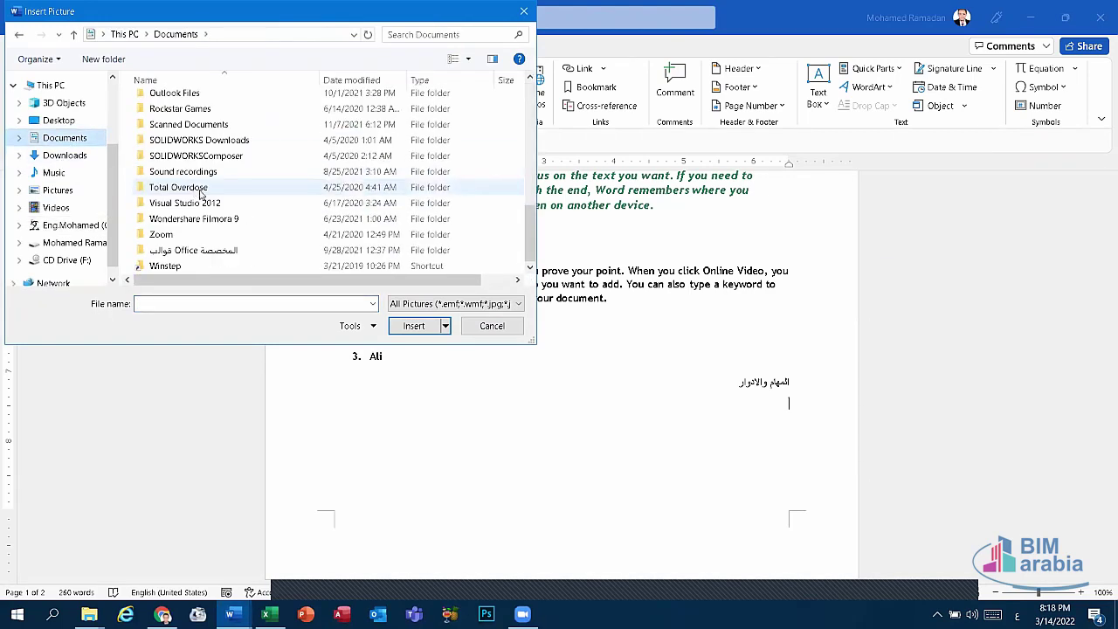
{"action": "scroll", "coordinate": [75, 180], "scroll_direction": "up", "scroll_amount": 1}
{"action": "scroll", "coordinate": [81, 180], "scroll_direction": "up", "scroll_amount": 1}
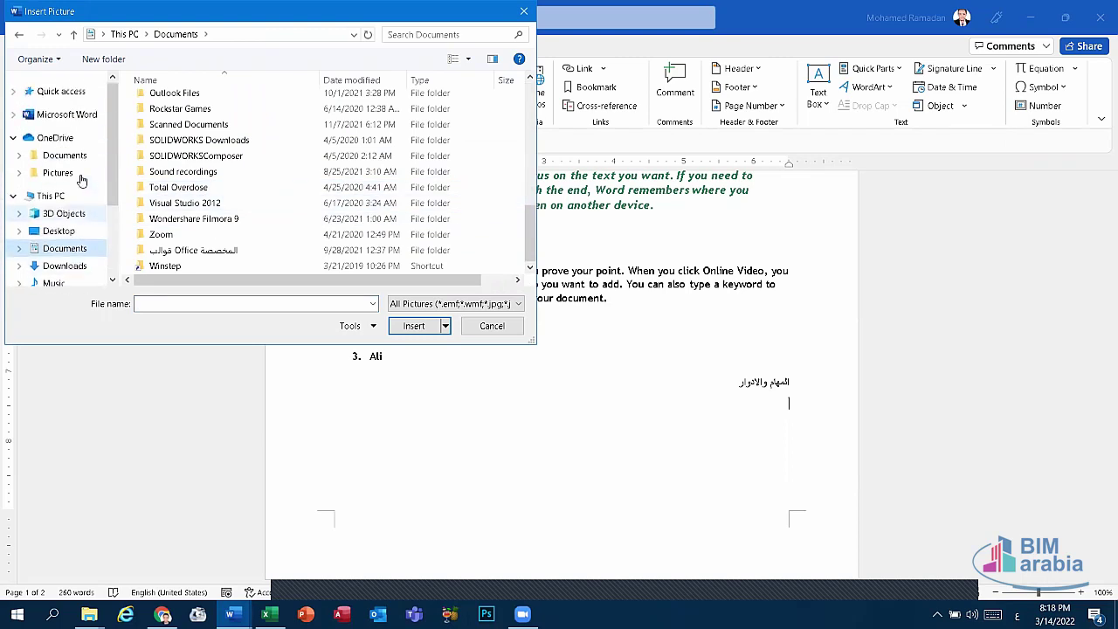
{"action": "left_click", "coordinate": [59, 230]}
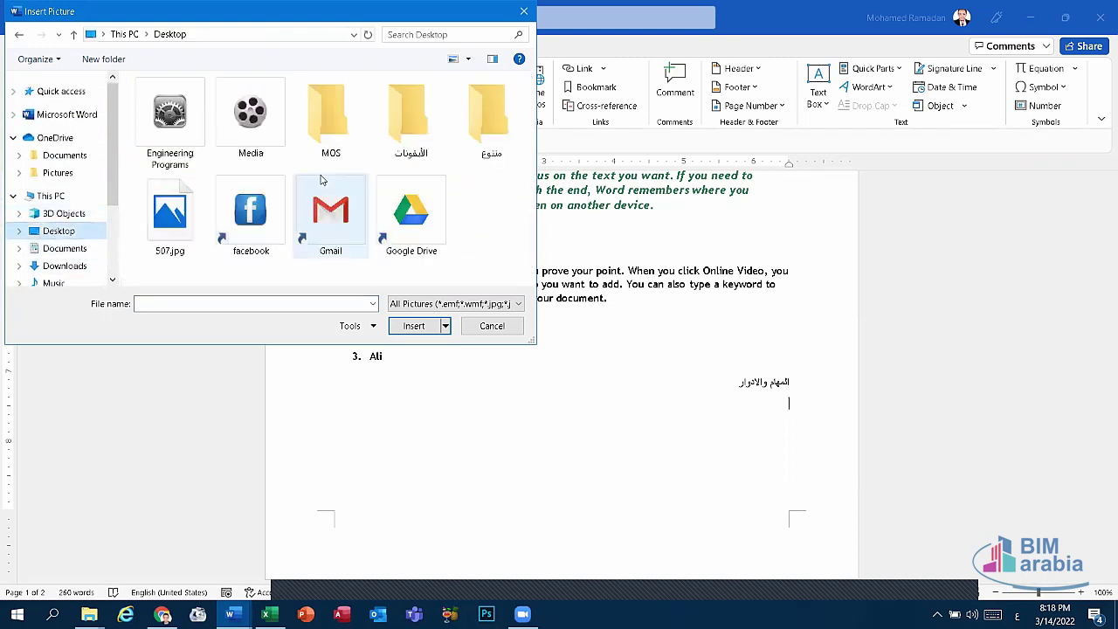
{"action": "left_click", "coordinate": [158, 217]}
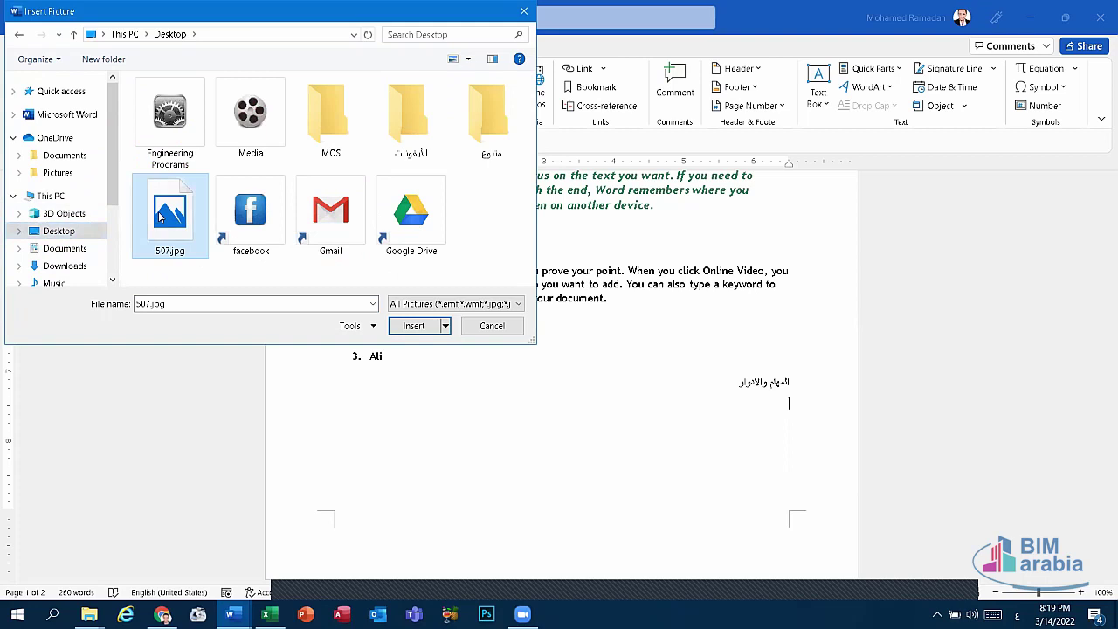
{"action": "left_click", "coordinate": [415, 328]}
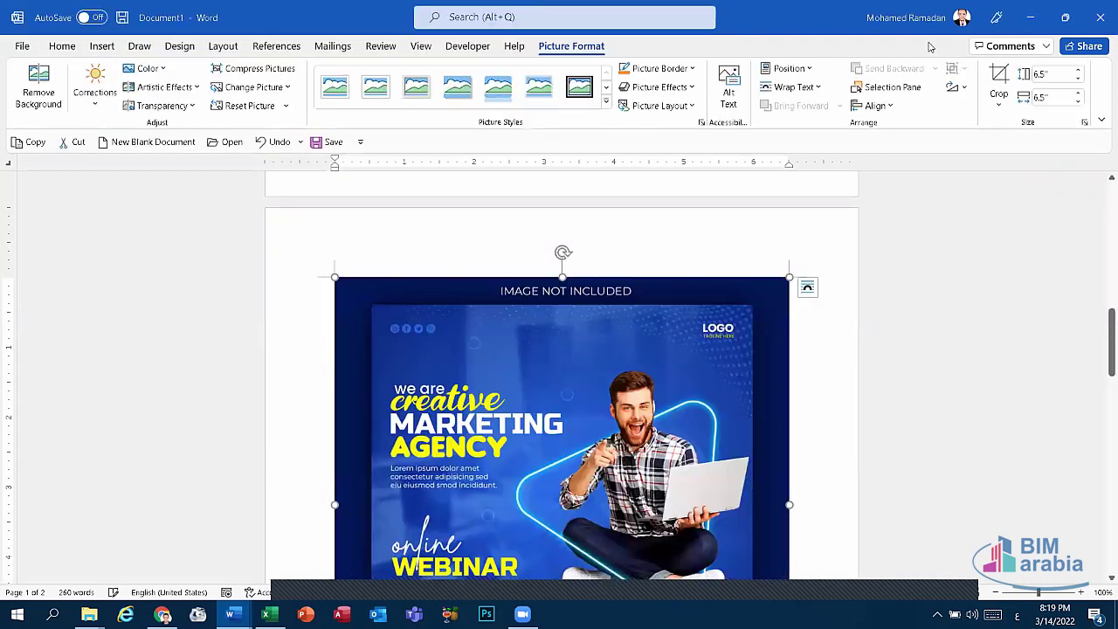
- Set the picture to In Front of Text and shrink it to a thumbnail beside the list
{"action": "left_click", "coordinate": [793, 87]}
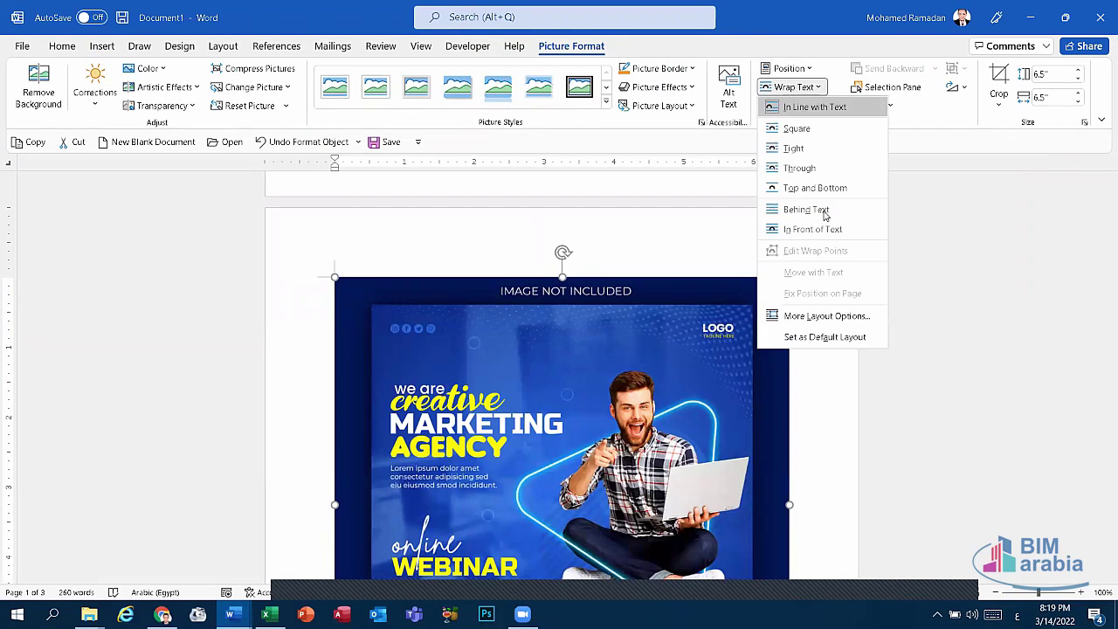
{"action": "left_click", "coordinate": [812, 229]}
{"action": "scroll", "coordinate": [741, 242], "scroll_direction": "up", "scroll_amount": 5}
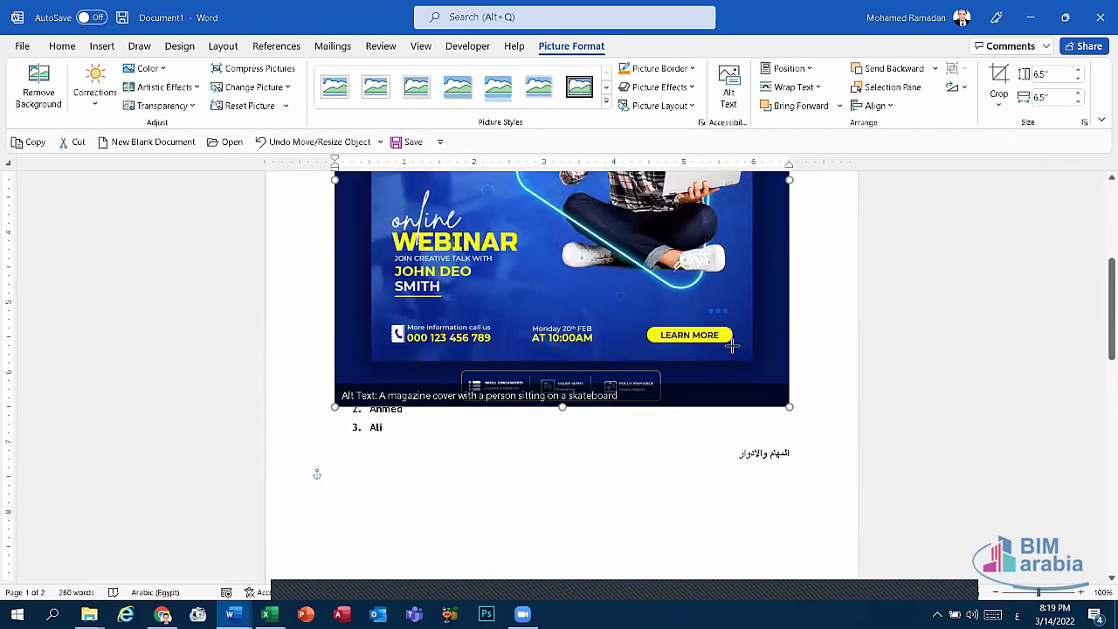
{"action": "left_click_drag", "start_coordinate": [789, 406], "coordinate": [635, 252]}
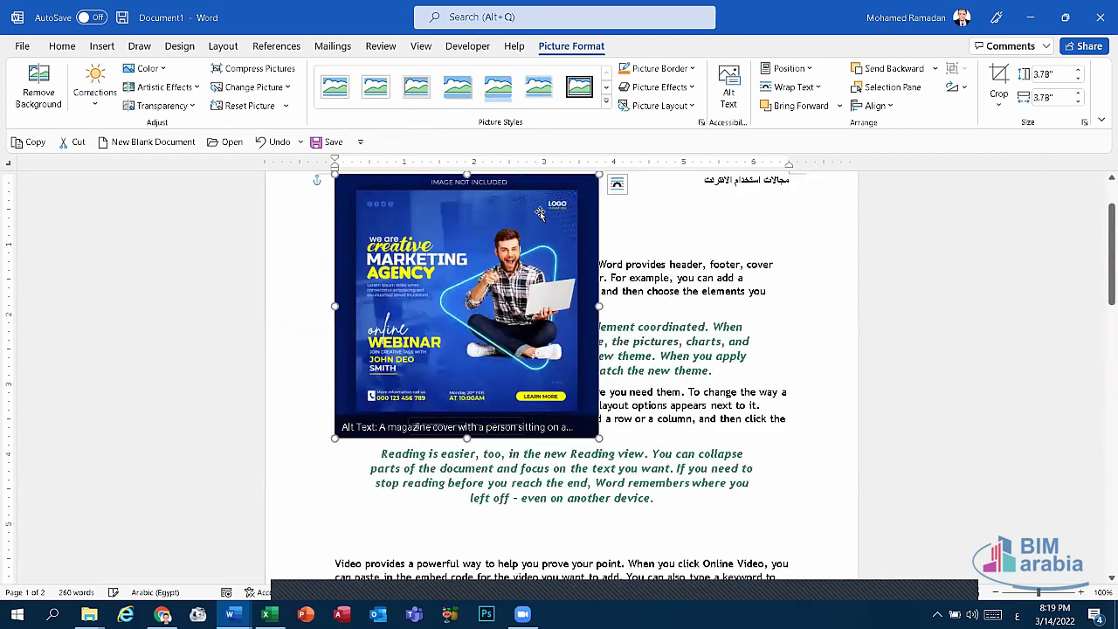
{"action": "scroll", "coordinate": [647, 325], "scroll_direction": "down", "scroll_amount": 3}
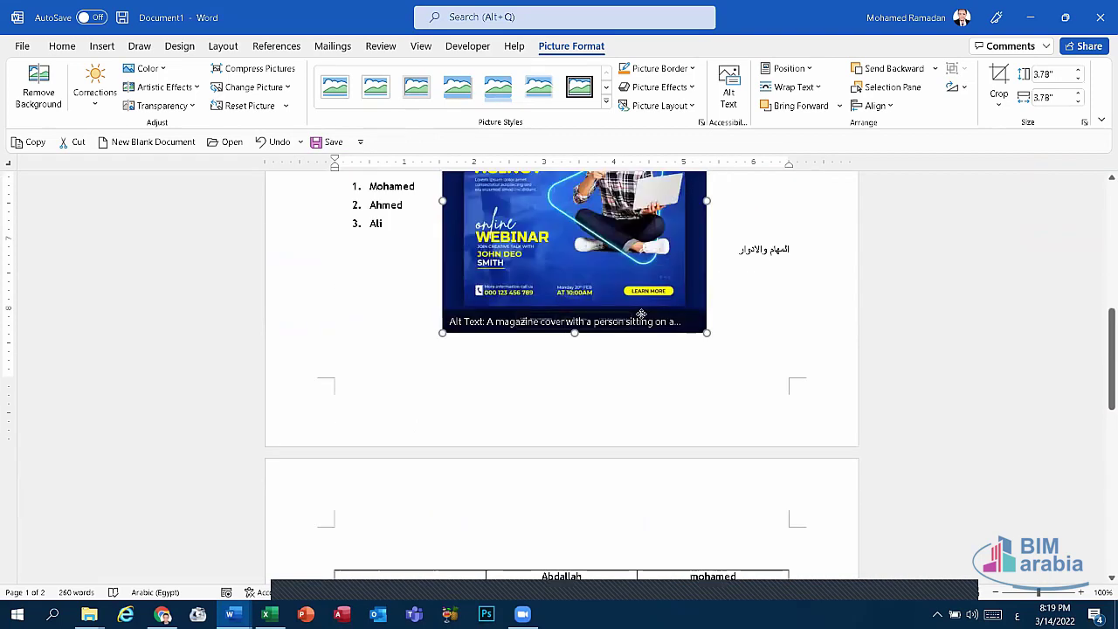
{"action": "mouse_move", "coordinate": [689, 430]}
{"action": "left_mouse_down"}
{"action": "mouse_move", "coordinate": [492, 218]}
{"action": "mouse_move", "coordinate": [487, 228]}
{"action": "mouse_move", "coordinate": [715, 320]}
{"action": "left_mouse_up"}
{"action": "left_click", "coordinate": [619, 312]}
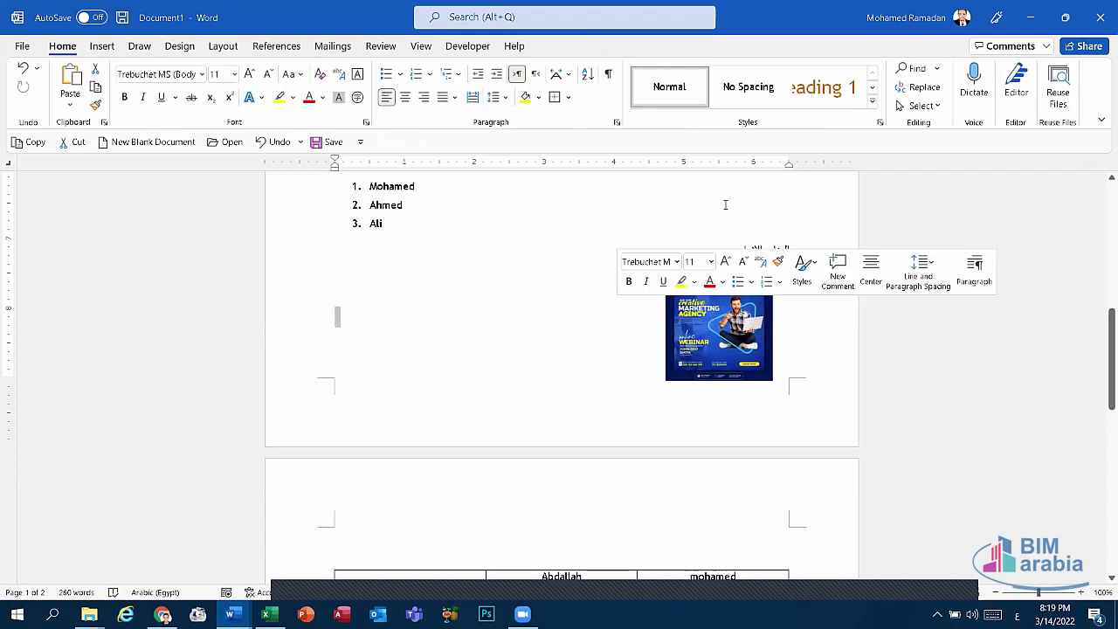
- Click the Arabic heading line, then switch to the Arabic exam document
{"action": "left_click", "coordinate": [732, 250]}
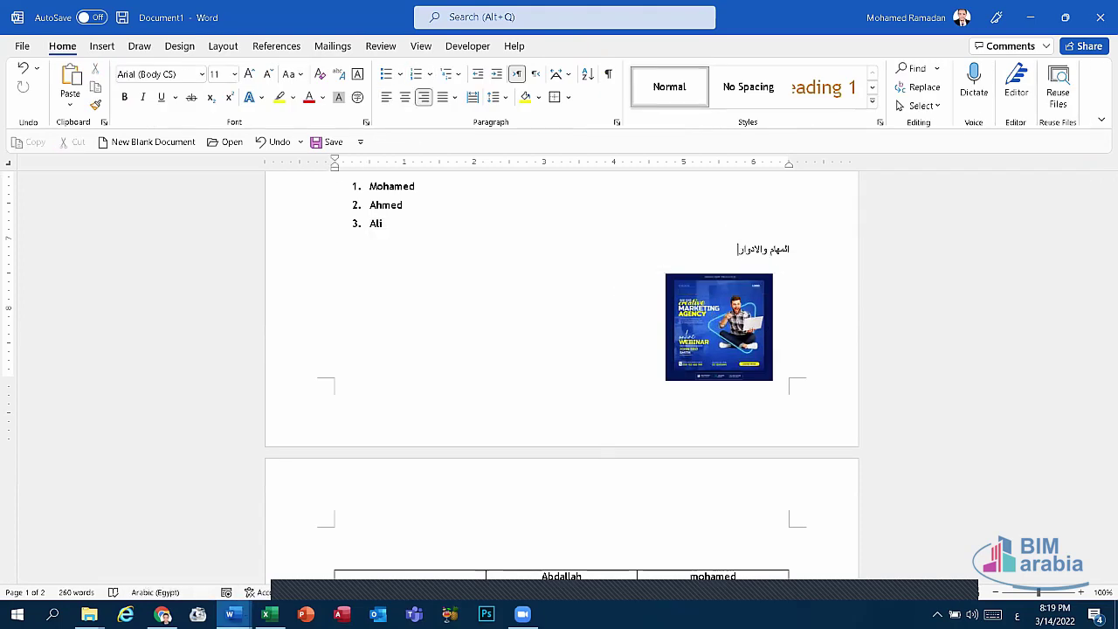
{"action": "left_click", "coordinate": [230, 614]}
{"action": "left_click", "coordinate": [196, 572]}
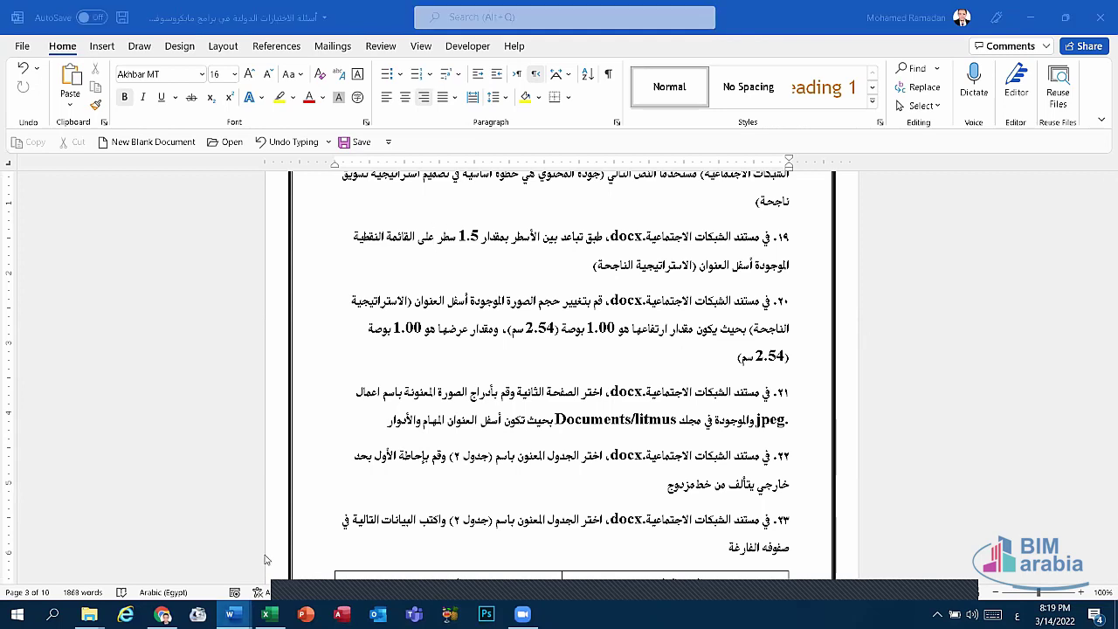
- In the practice document, give the table's header row solid borders through Borders and Shading
{"action": "mouse_move", "coordinate": [229, 614]}
{"action": "left_click", "coordinate": [154, 586]}
{"action": "scroll", "coordinate": [562, 367], "scroll_direction": "up", "scroll_amount": 2}
{"action": "scroll", "coordinate": [713, 427], "scroll_direction": "down", "scroll_amount": 5}
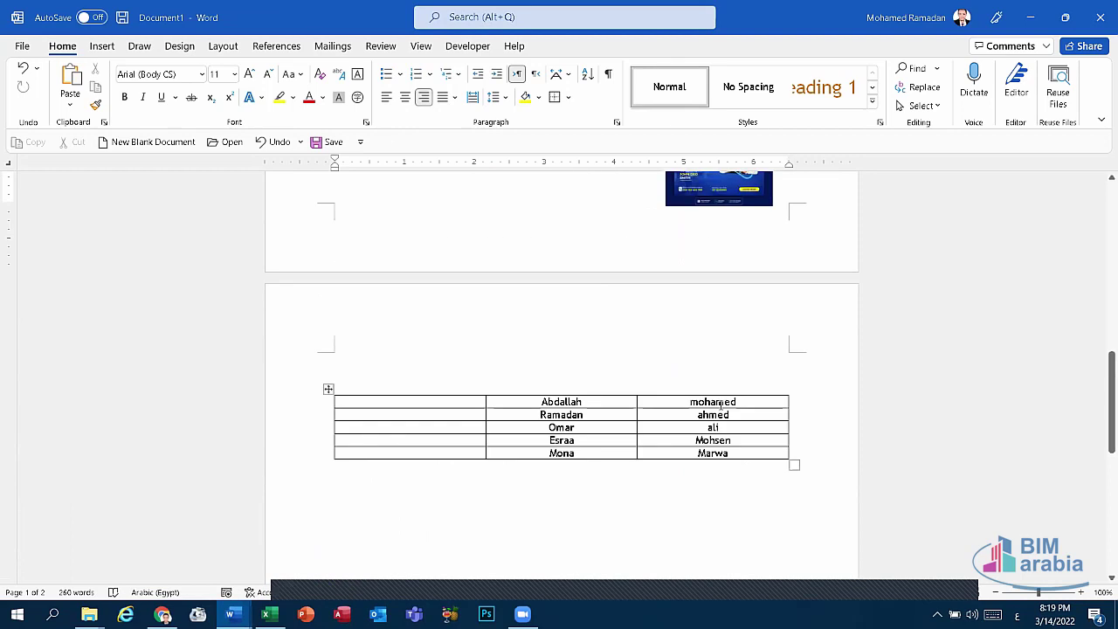
{"action": "left_click_drag", "start_coordinate": [720, 405], "coordinate": [455, 394]}
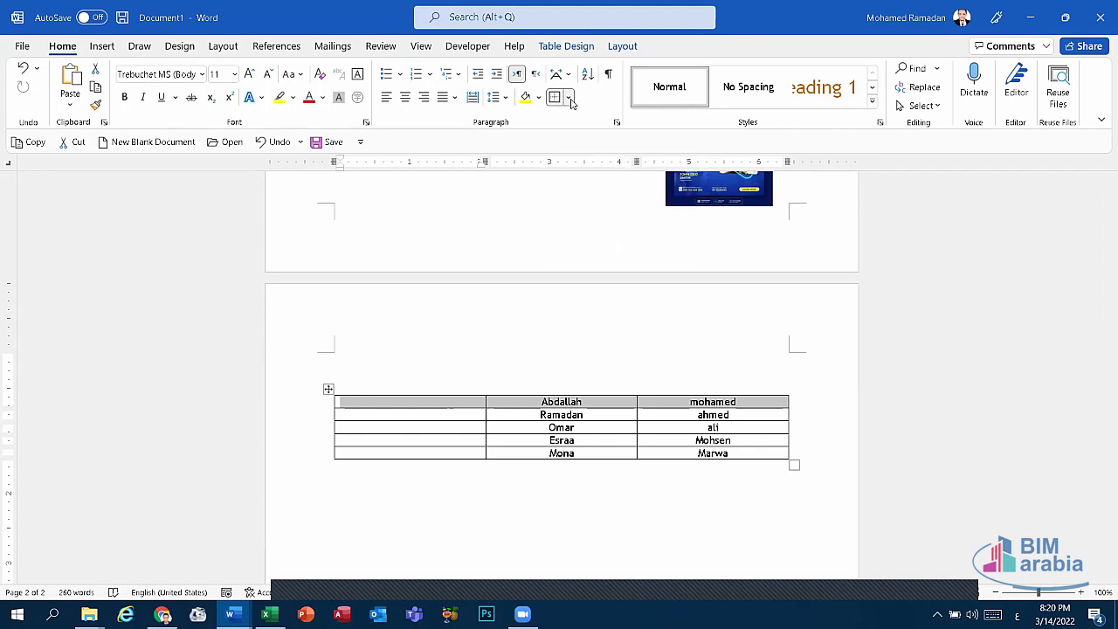
{"action": "left_click", "coordinate": [568, 97]}
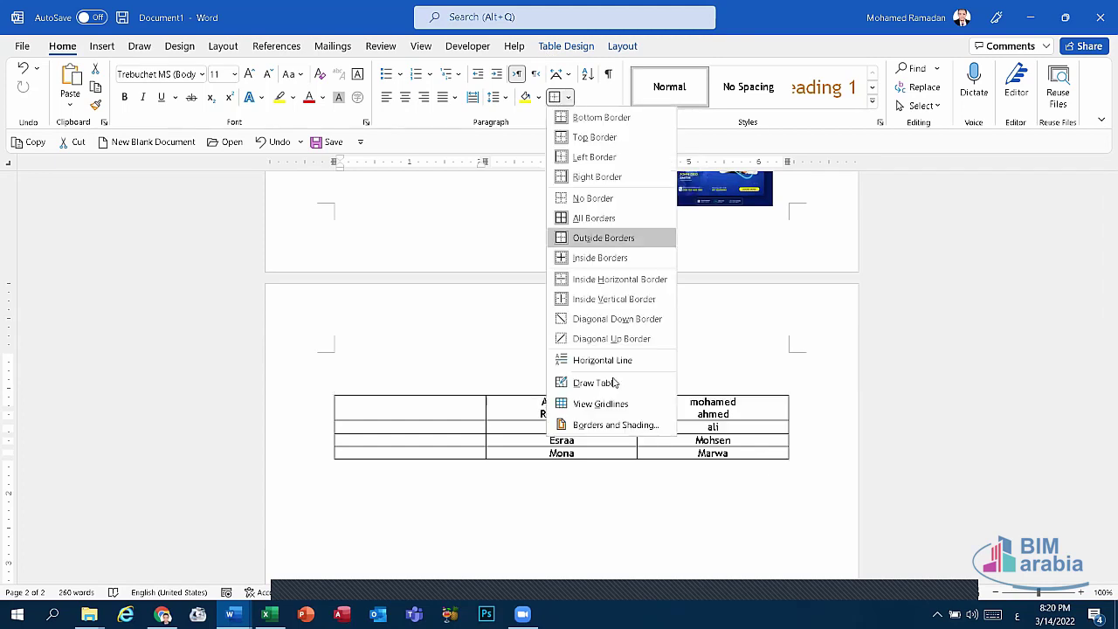
{"action": "left_click", "coordinate": [590, 425]}
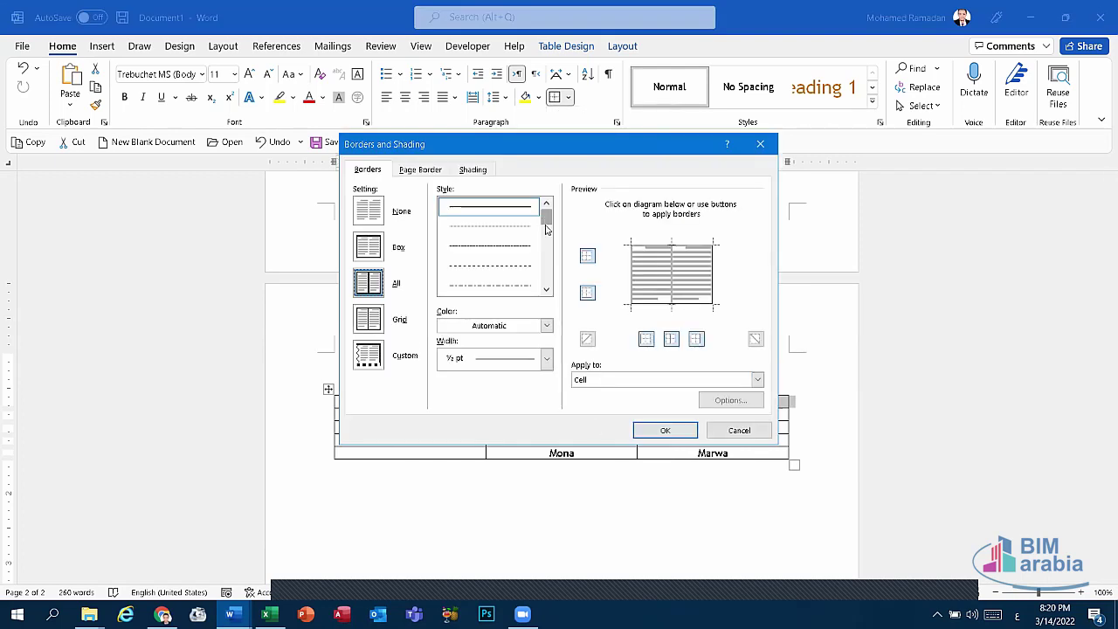
{"action": "left_click_drag", "start_coordinate": [547, 217], "coordinate": [544, 235]}
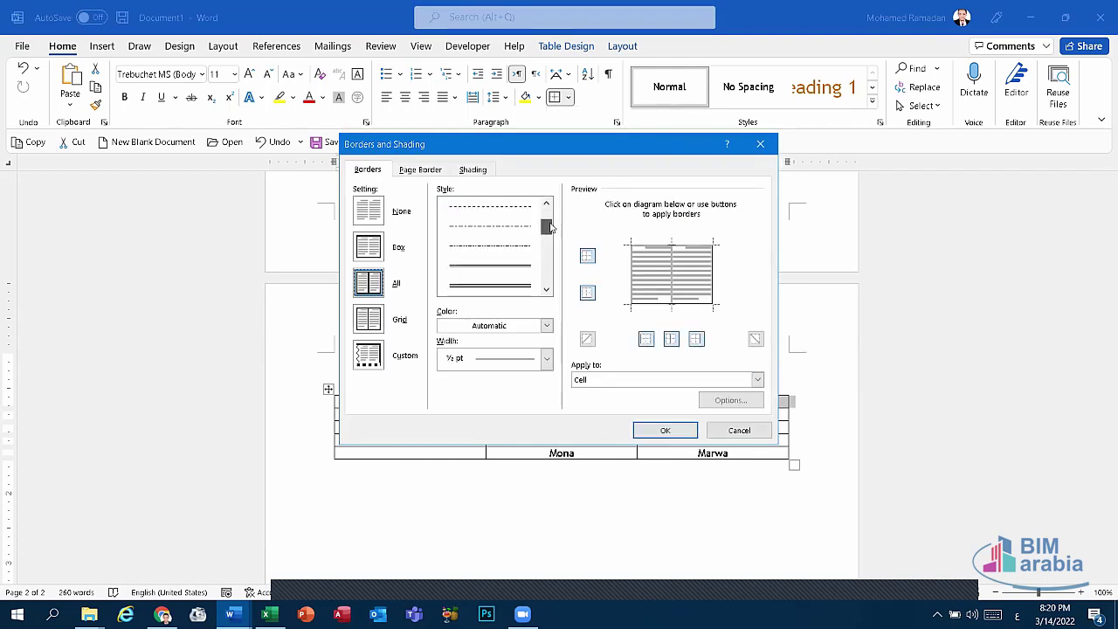
{"action": "left_click", "coordinate": [486, 247]}
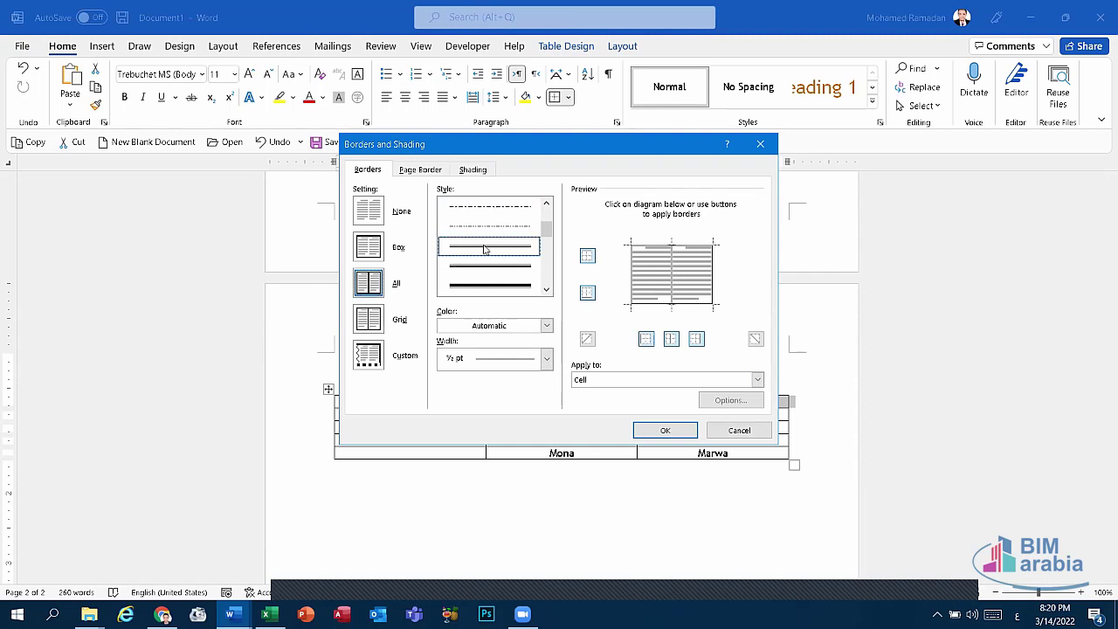
{"action": "left_click", "coordinate": [666, 432]}
- Reselect the header row, then switch back to the Arabic exam document
{"action": "left_click", "coordinate": [653, 429]}
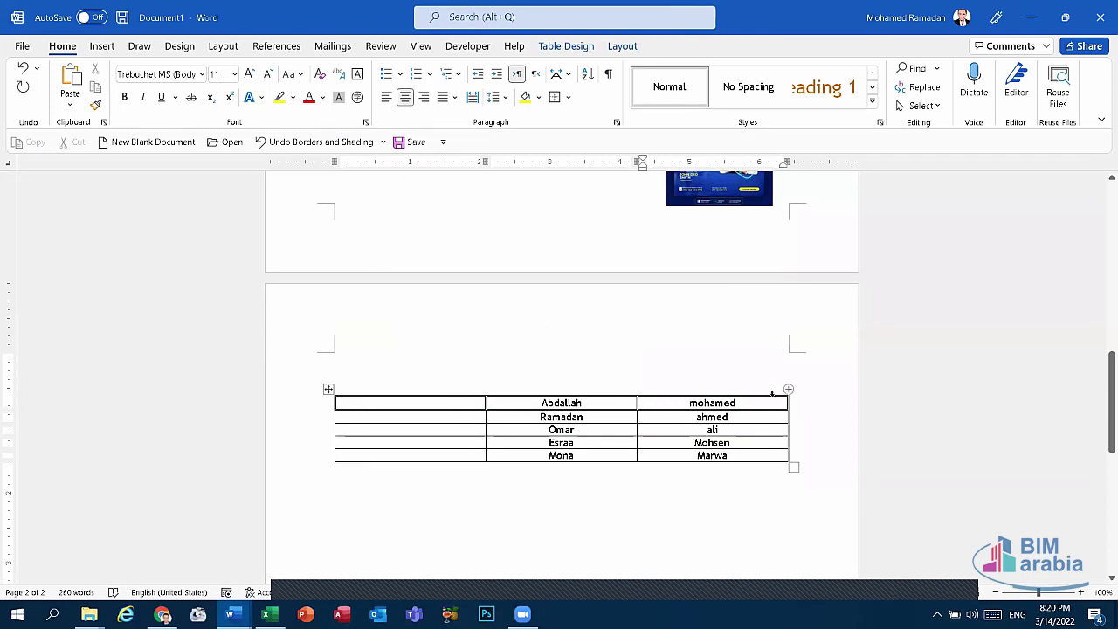
{"action": "left_click_drag", "start_coordinate": [759, 403], "coordinate": [409, 399]}
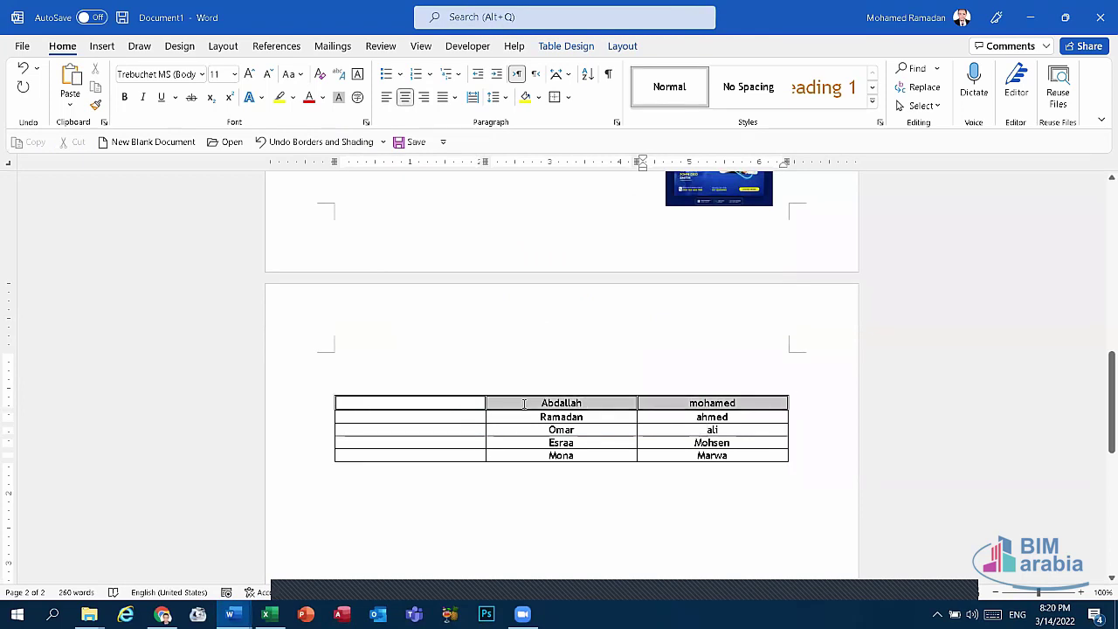
{"action": "left_click", "coordinate": [230, 614]}
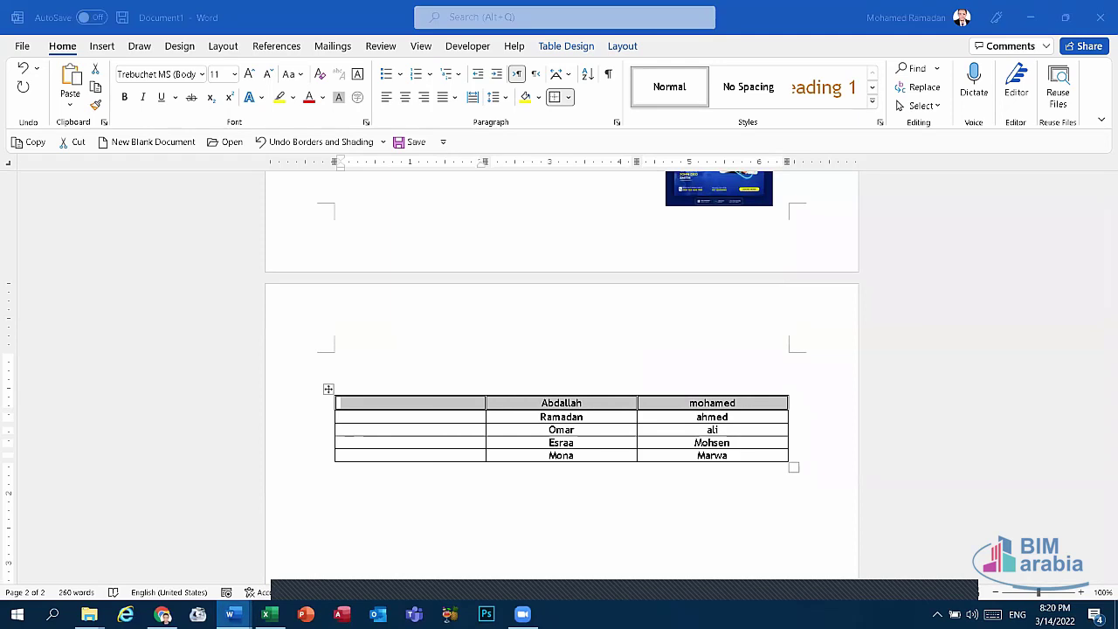
{"action": "left_click", "coordinate": [155, 555]}
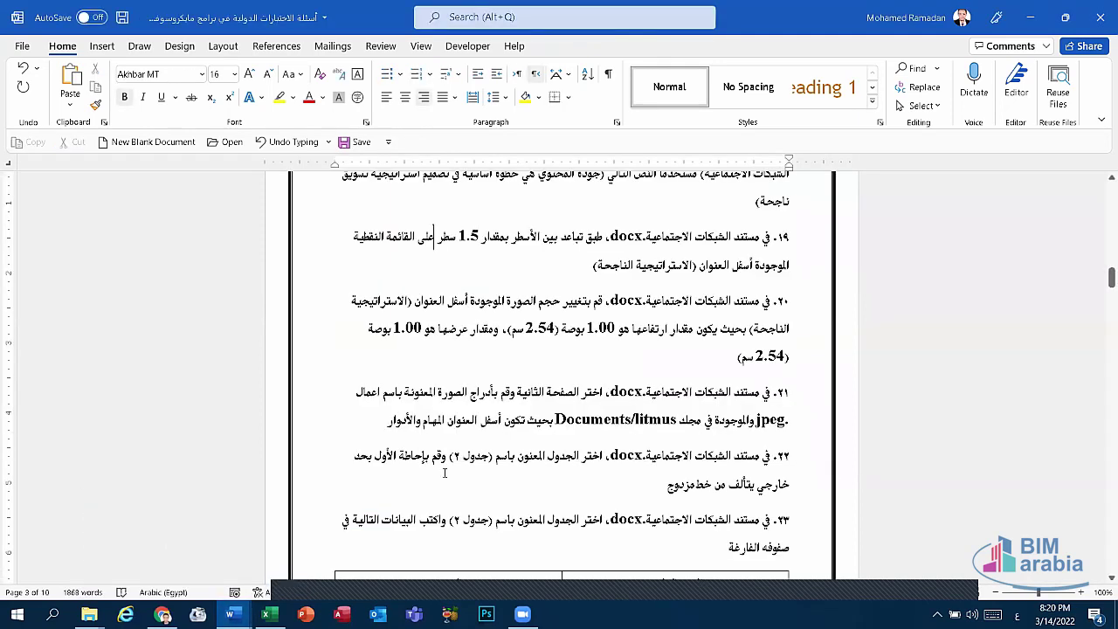
- Type الصف after بإحاطة in item 22 of the exam questions
{"action": "left_click", "coordinate": [399, 456]}
{"action": "type", "text": "الصف ال"}
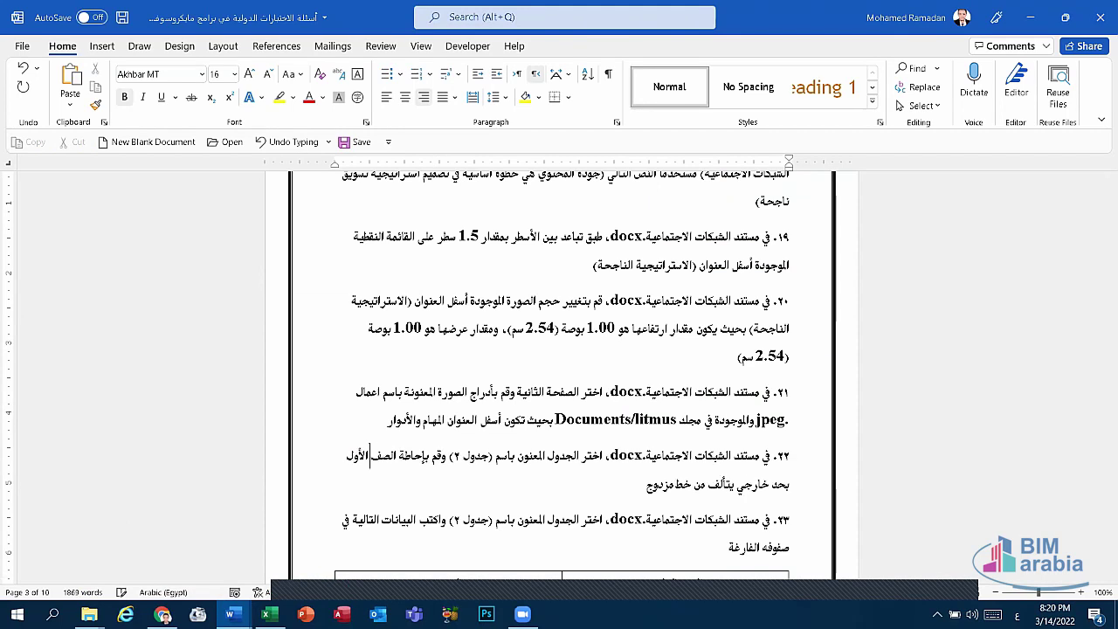
{"action": "scroll", "coordinate": [672, 421], "scroll_direction": "down", "scroll_amount": 3}
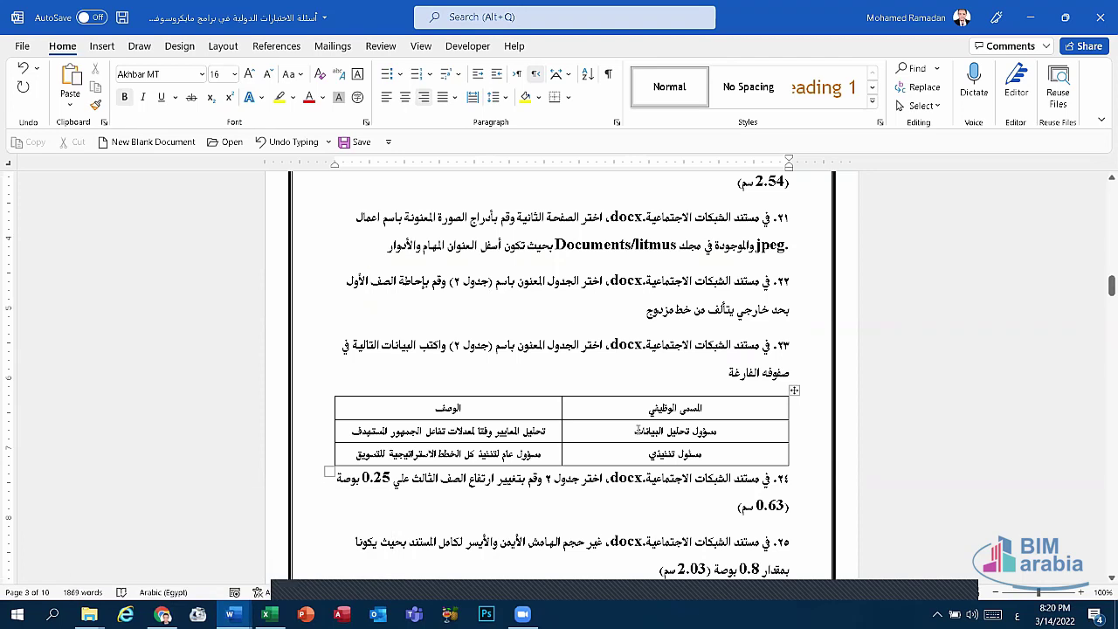
{"action": "mouse_move", "coordinate": [646, 431]}
{"action": "left_mouse_down"}
{"action": "mouse_move", "coordinate": [584, 455]}
{"action": "mouse_move", "coordinate": [489, 454]}
{"action": "left_mouse_up"}
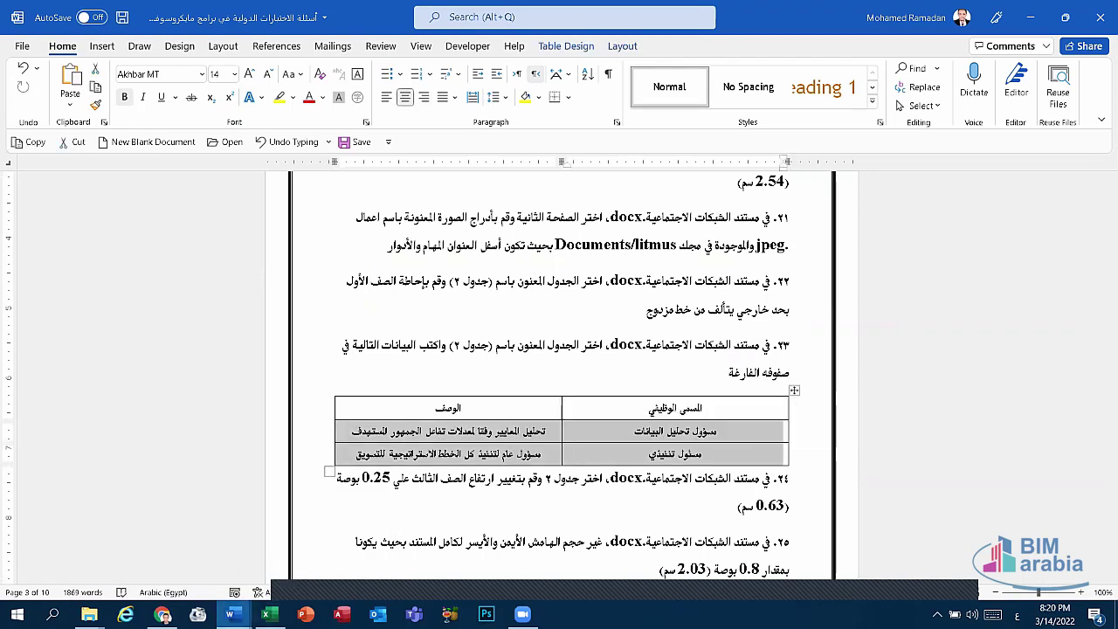
- In Document1, insert two empty rows below the Mona row of the names table
{"action": "left_click", "coordinate": [230, 614]}
{"action": "left_click", "coordinate": [301, 570]}
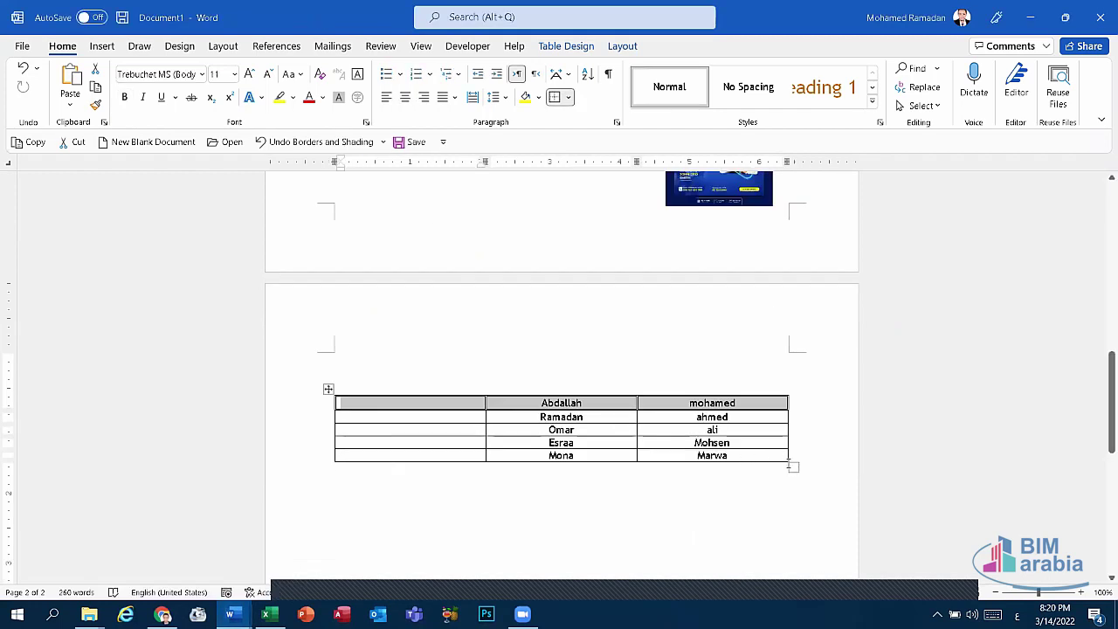
{"action": "left_click", "coordinate": [328, 462]}
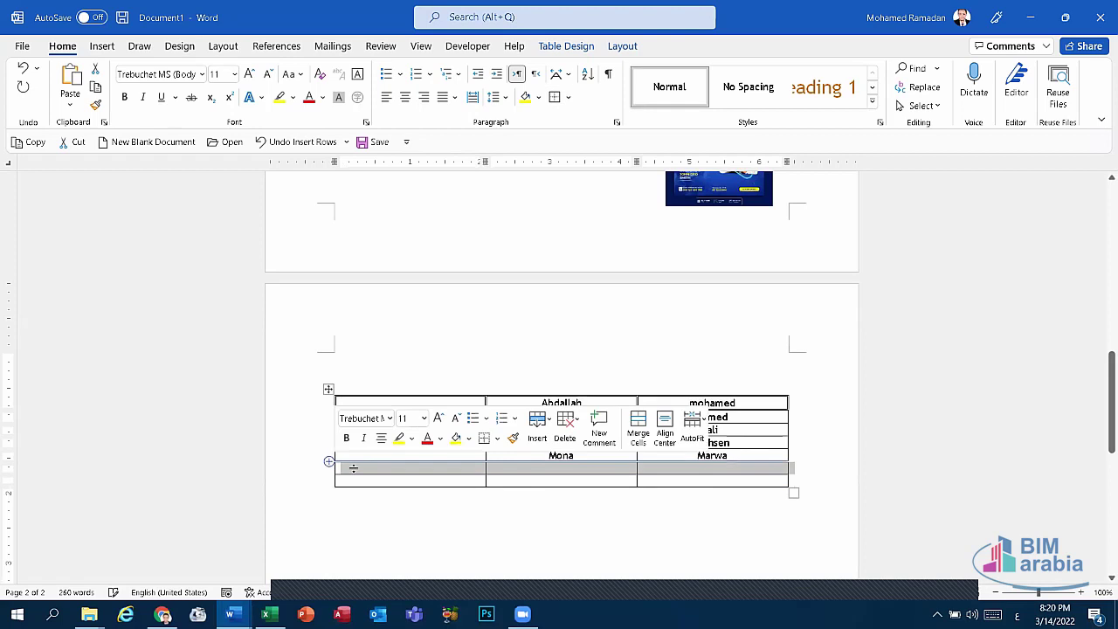
{"action": "left_click", "coordinate": [636, 480]}
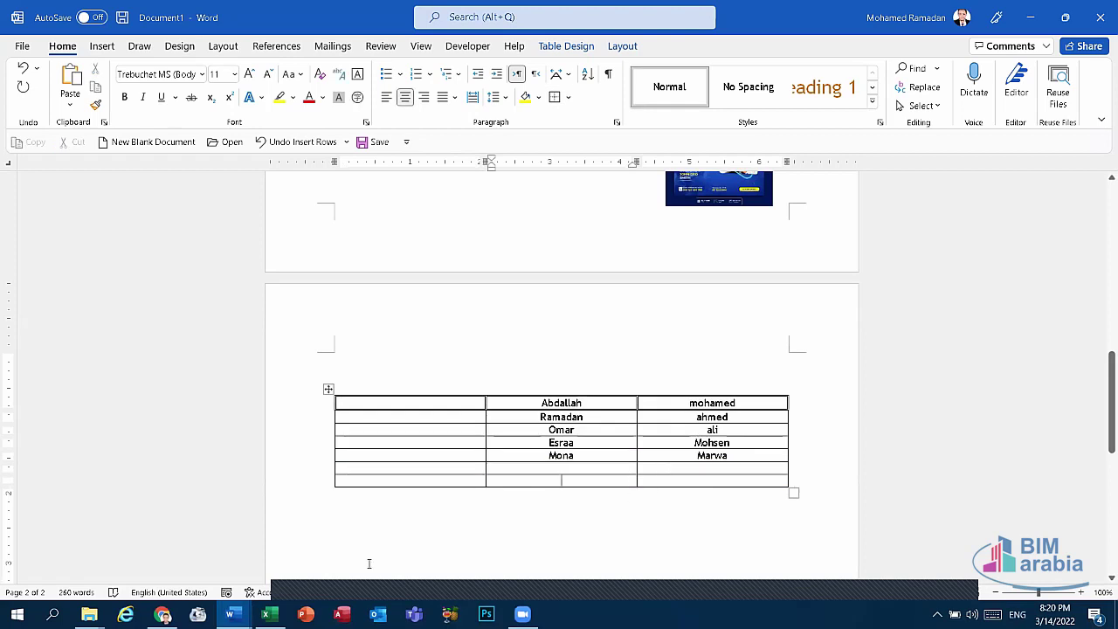
- Check the Arabic exam document's table, then return to the practice document
{"action": "left_click", "coordinate": [230, 614]}
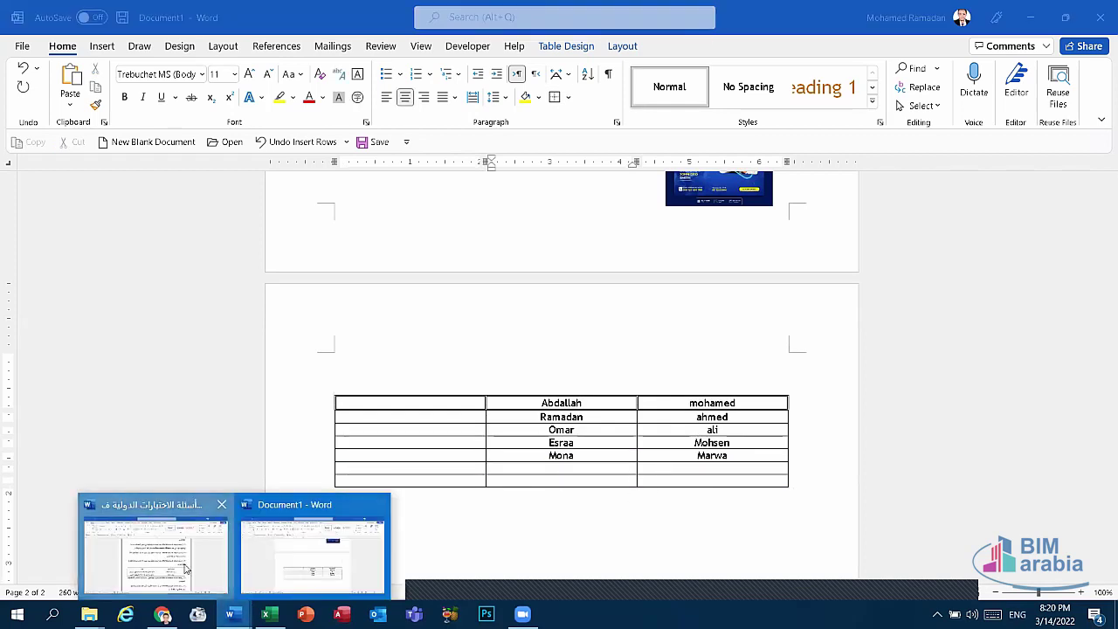
{"action": "left_click", "coordinate": [185, 569]}
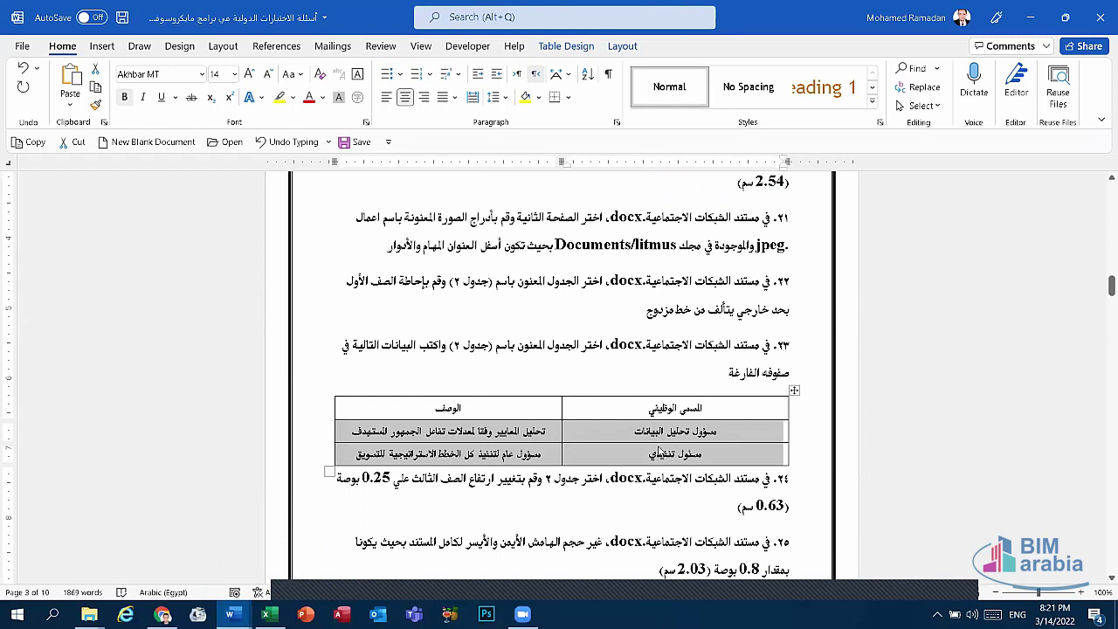
{"action": "scroll", "coordinate": [724, 460], "scroll_direction": "down", "scroll_amount": 2}
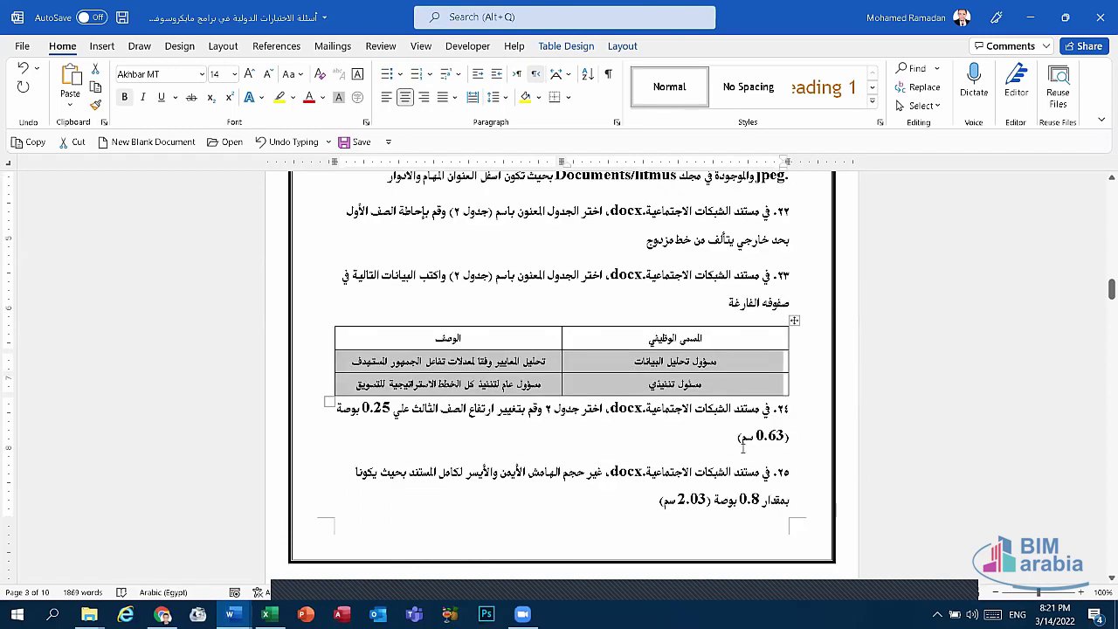
{"action": "left_click", "coordinate": [742, 447]}
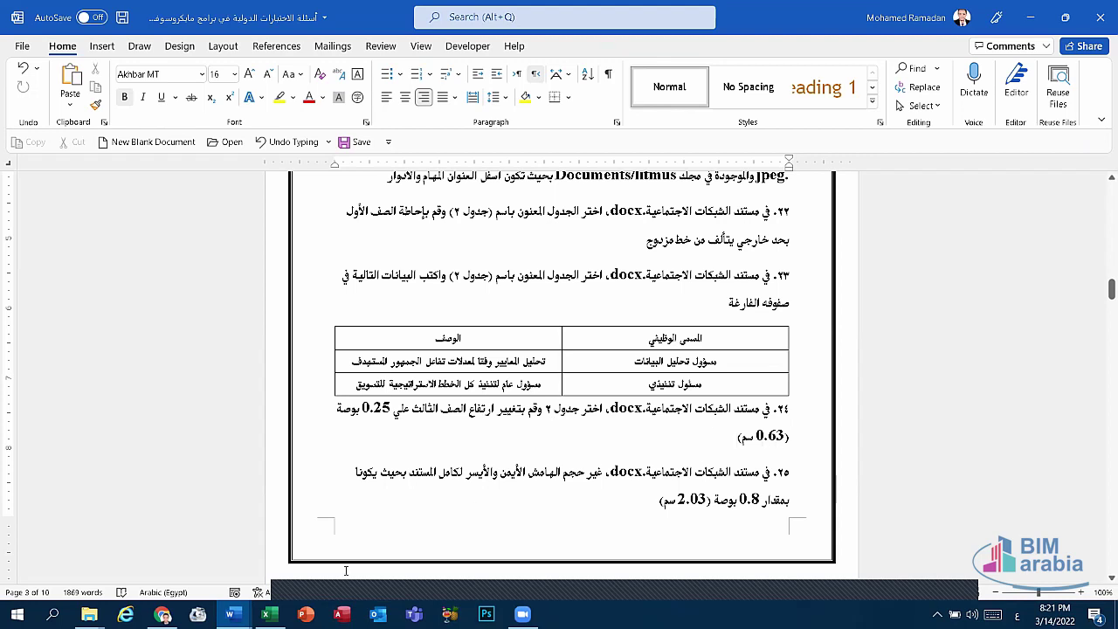
{"action": "mouse_move", "coordinate": [230, 614]}
{"action": "left_click", "coordinate": [323, 551]}
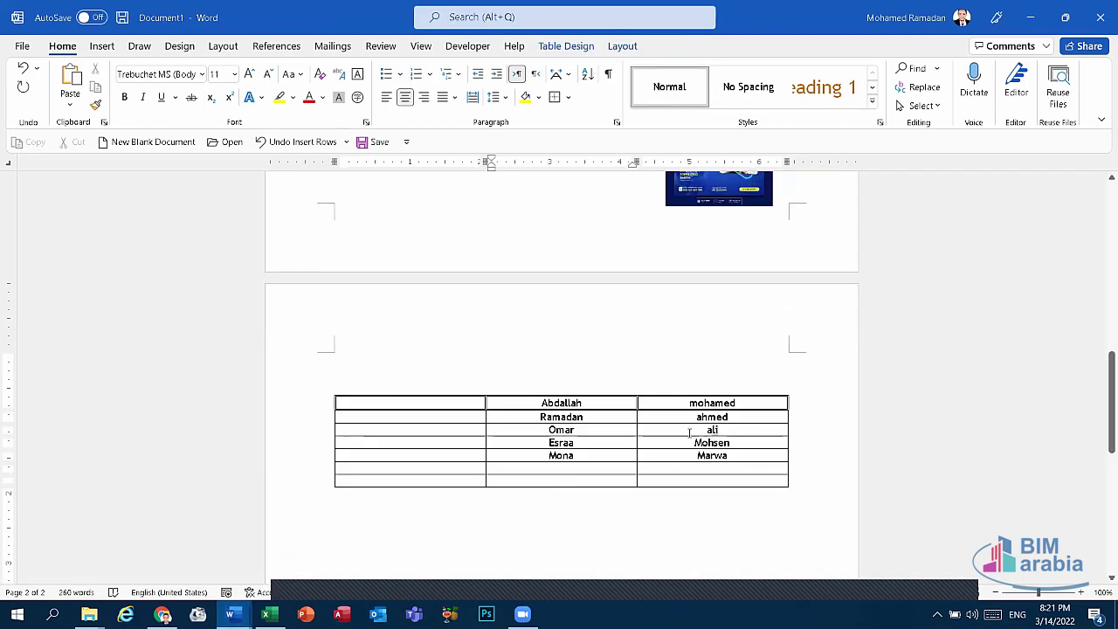
- Select the Omar row and set its height to 2 inches from Table Layout
{"action": "left_click_drag", "start_coordinate": [691, 430], "coordinate": [449, 435]}
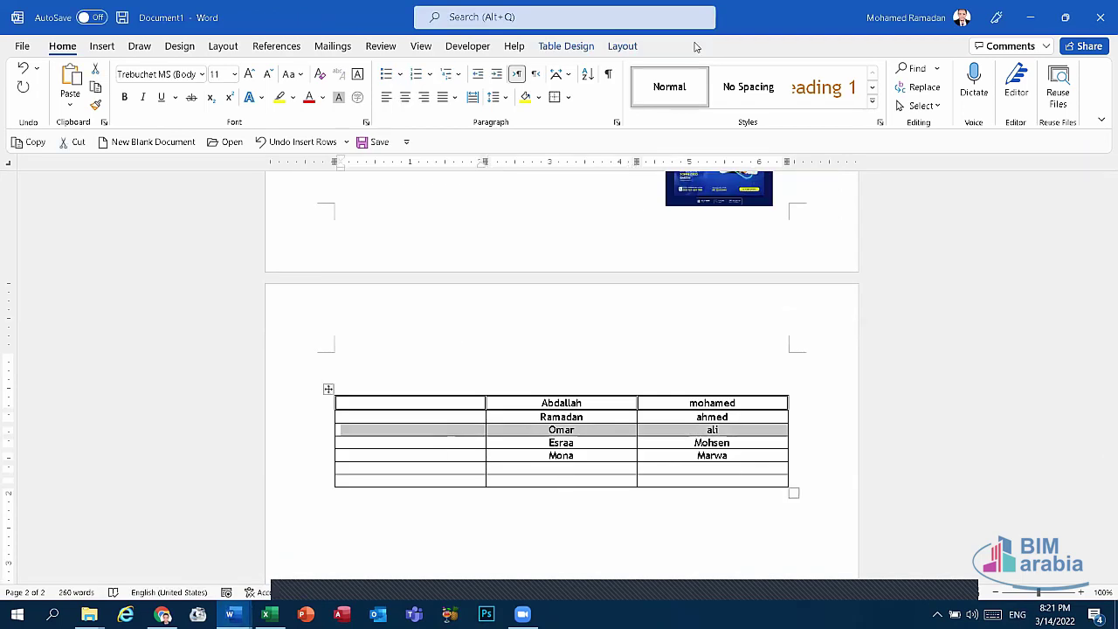
{"action": "left_click", "coordinate": [586, 51]}
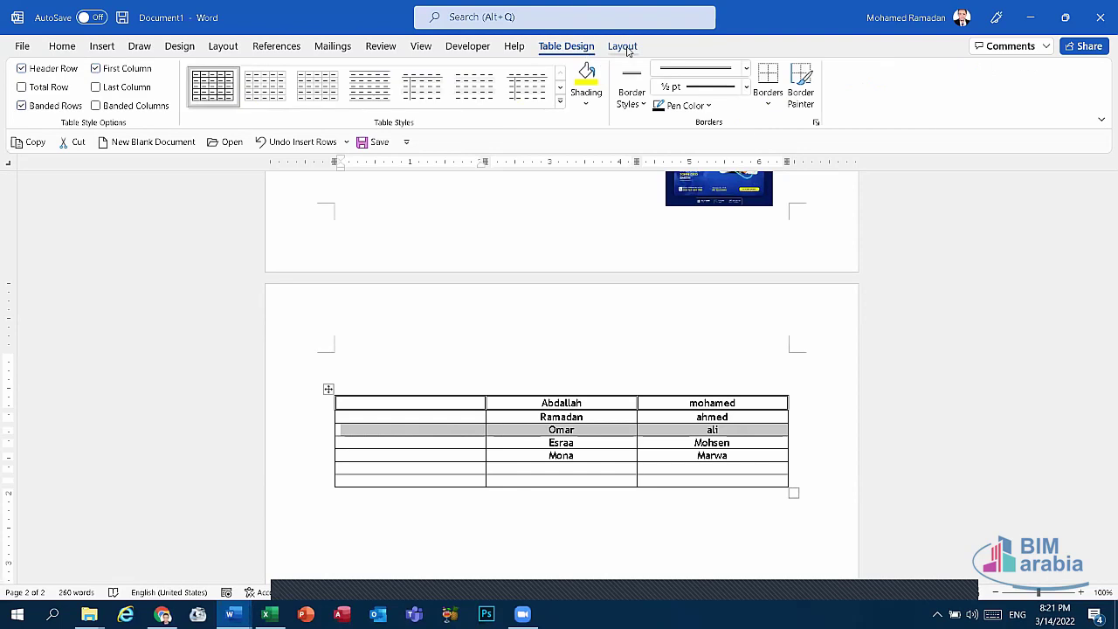
{"action": "left_click", "coordinate": [623, 46]}
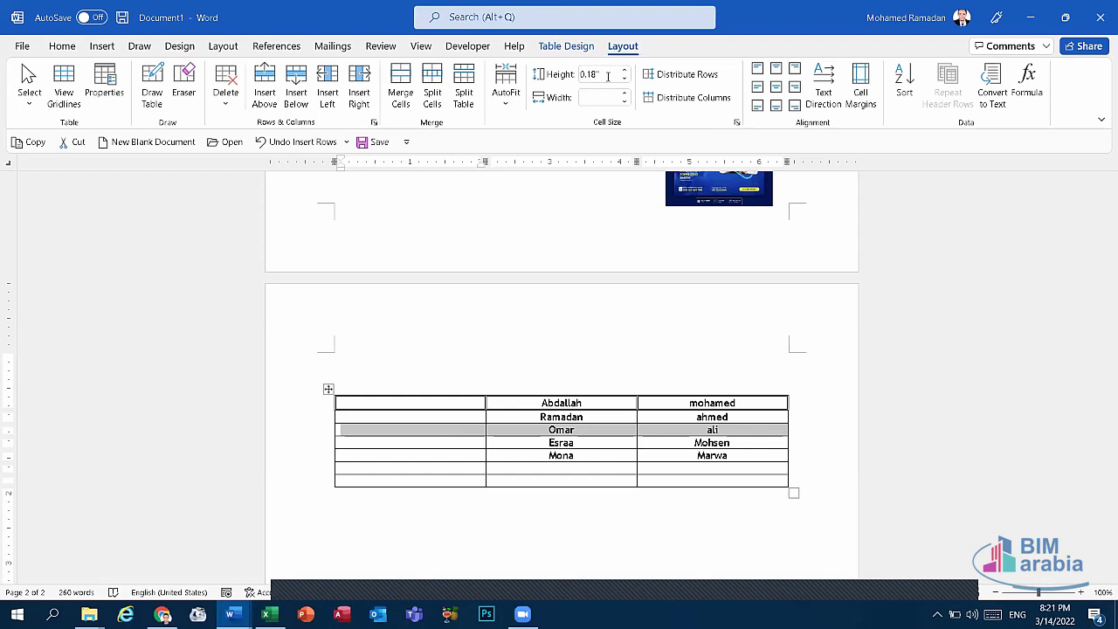
{"action": "left_click", "coordinate": [604, 76]}
{"action": "type", "text": "2.54"}
{"action": "key", "text": "Return"}
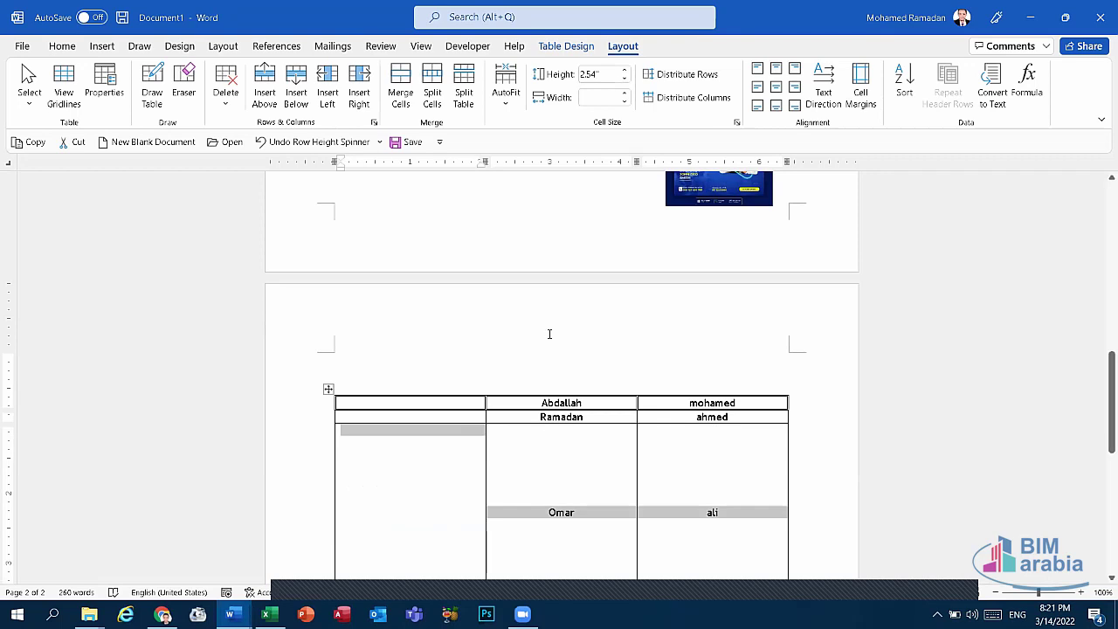
- Reduce the Omar row height to 0.6 inches
{"action": "scroll", "coordinate": [550, 334], "scroll_direction": "down", "scroll_amount": 5}
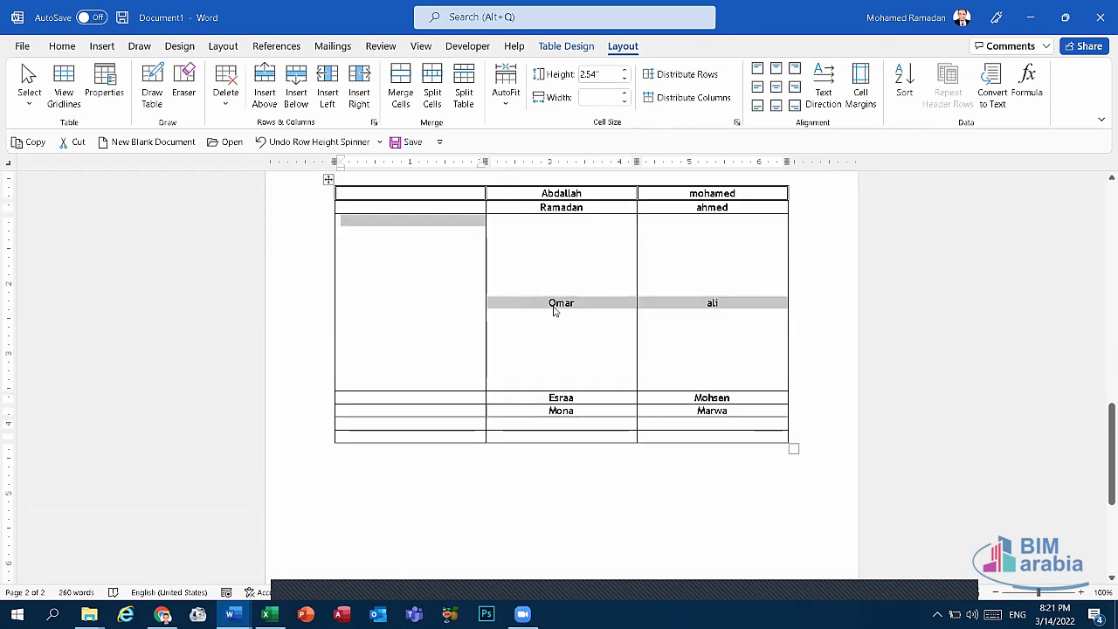
{"action": "left_click", "coordinate": [603, 74]}
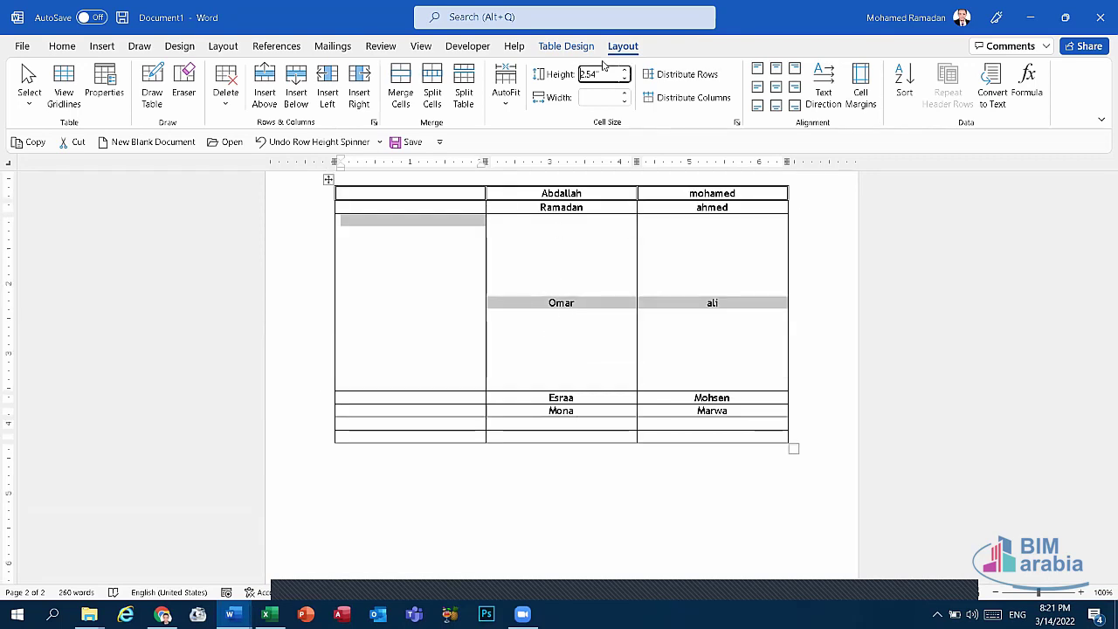
{"action": "double_click", "coordinate": [590, 74]}
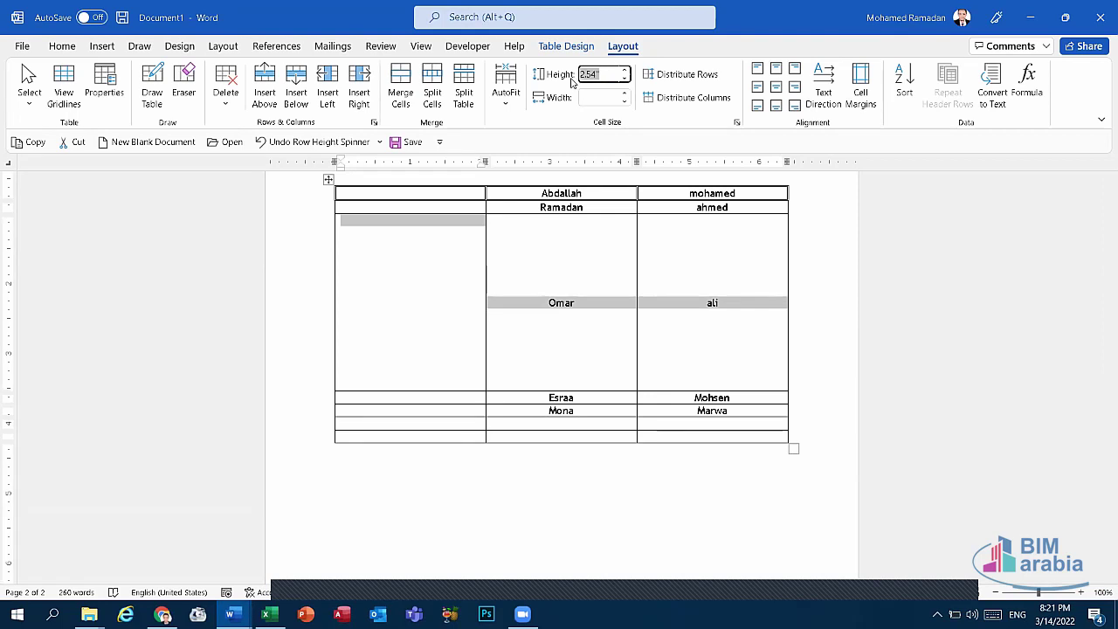
{"action": "type", "text": "0.6"}
{"action": "key", "text": "Return"}
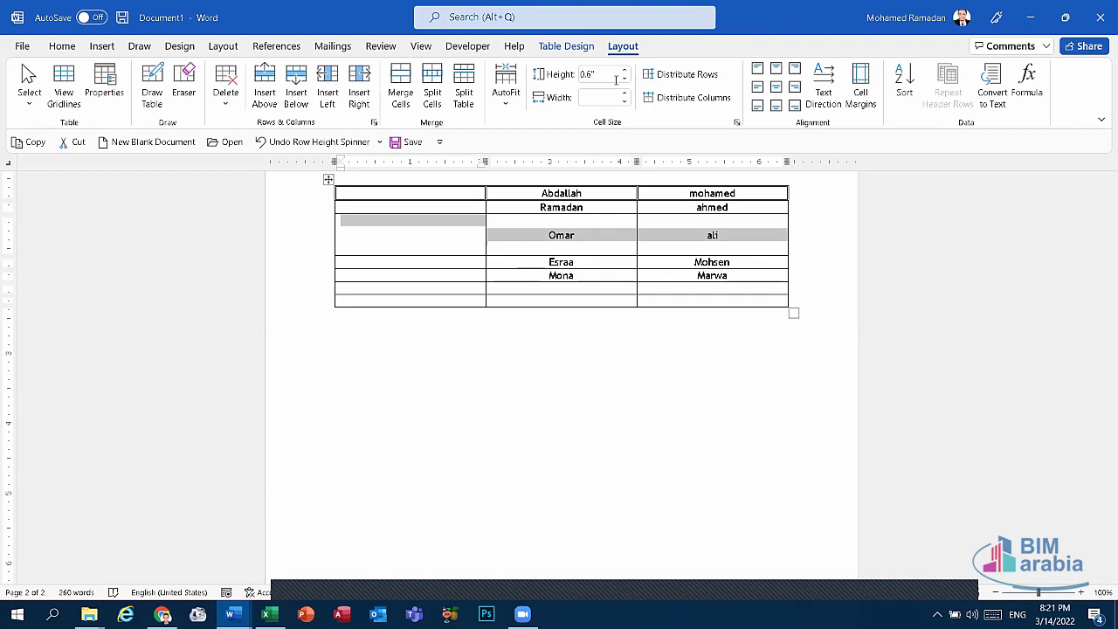
{"action": "left_click", "coordinate": [594, 74]}
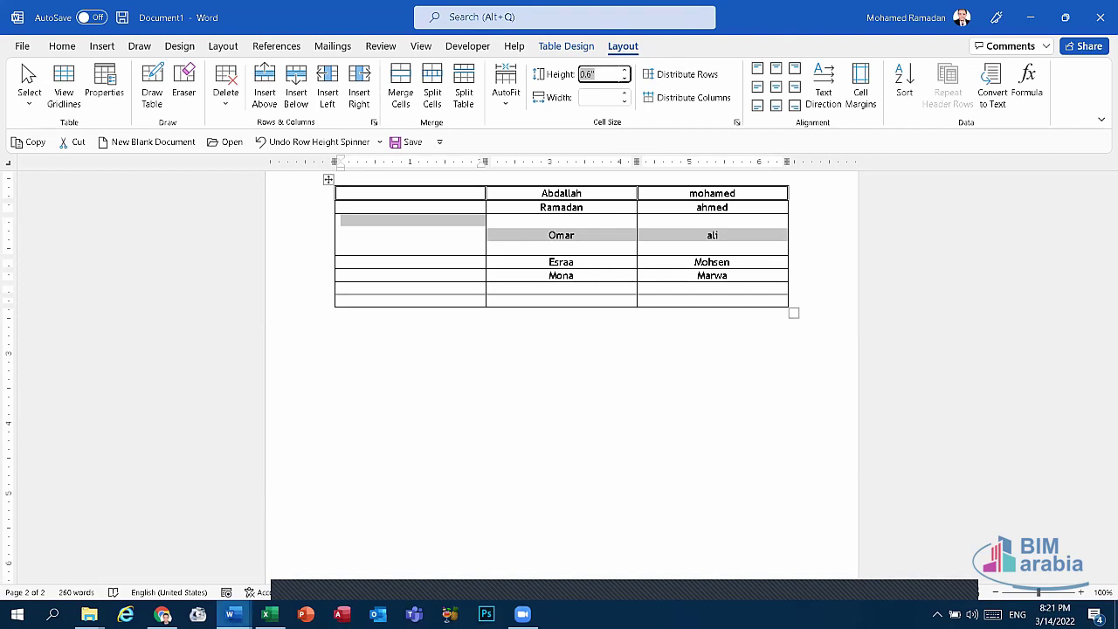
- Visit the Arabic exam questions with Arabic typing on, then bring Document1's names table back
{"action": "mouse_move", "coordinate": [229, 614]}
{"action": "left_click", "coordinate": [157, 546]}
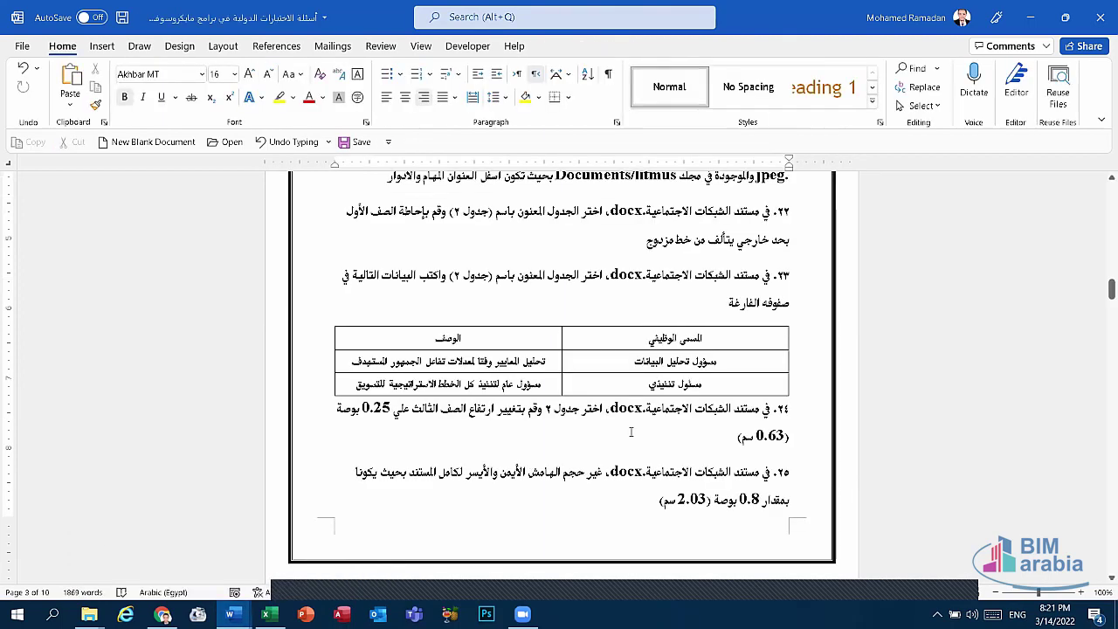
{"action": "key", "text": "alt+shift"}
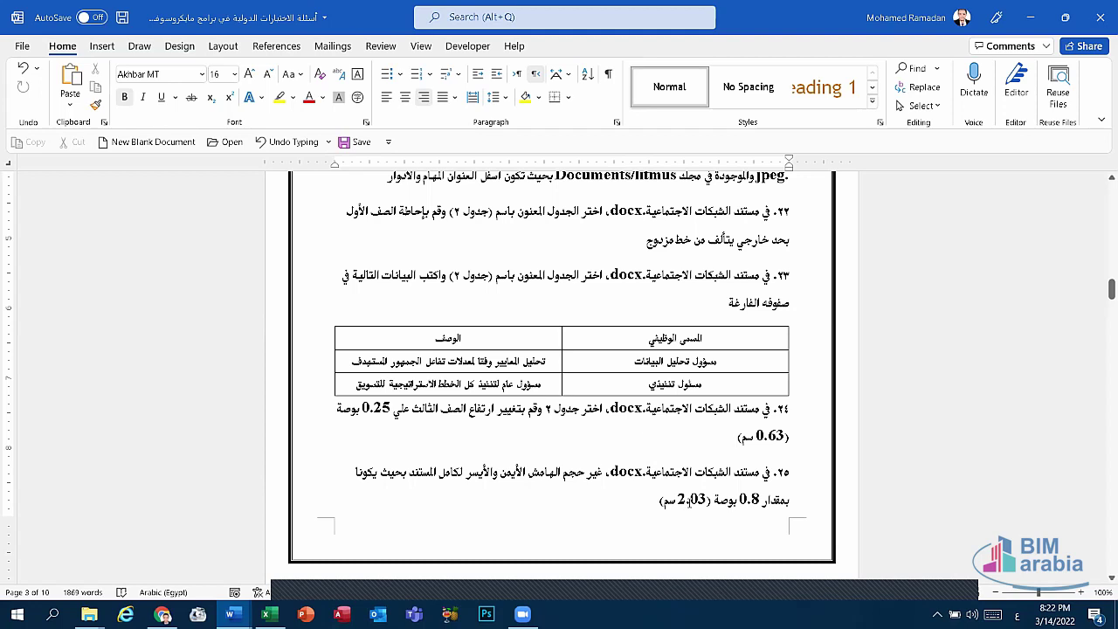
{"action": "mouse_move", "coordinate": [230, 614]}
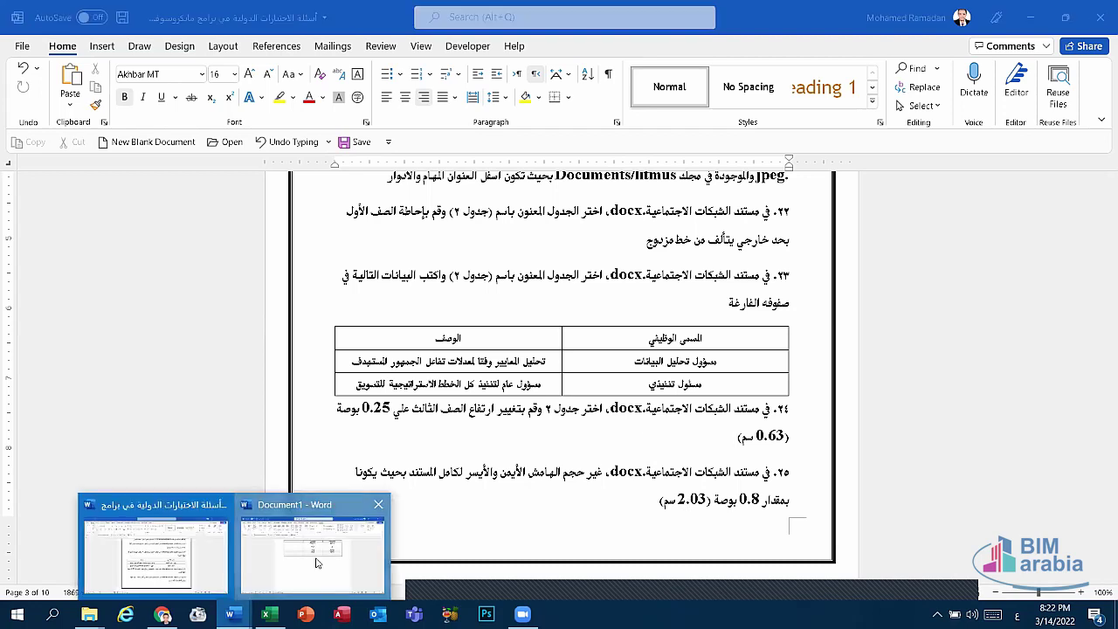
{"action": "left_click", "coordinate": [318, 564]}
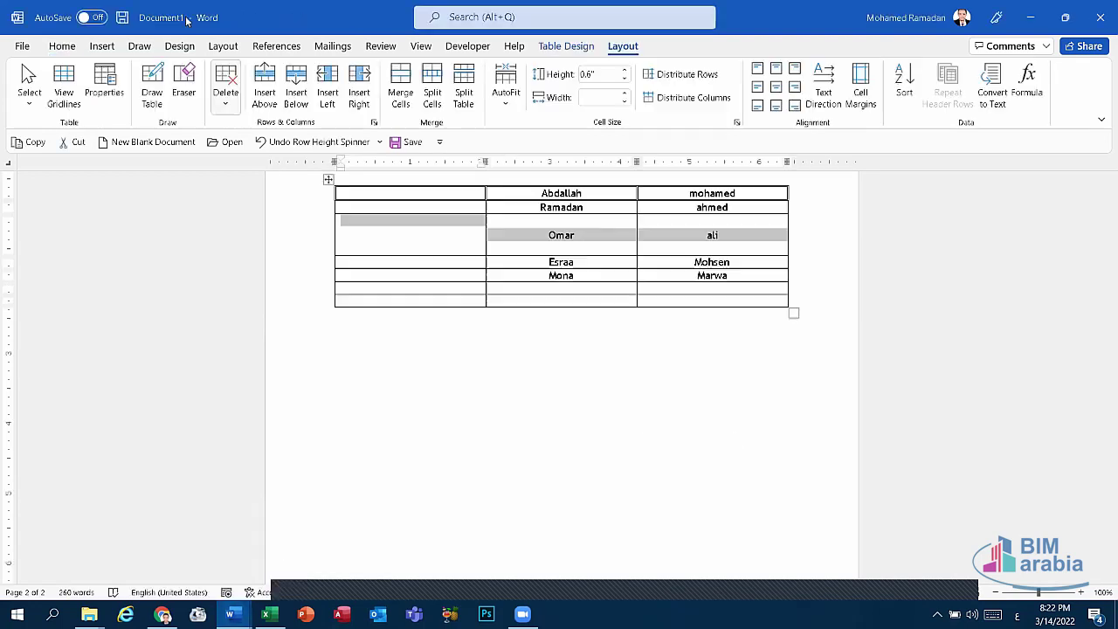
{"action": "left_click", "coordinate": [222, 46]}
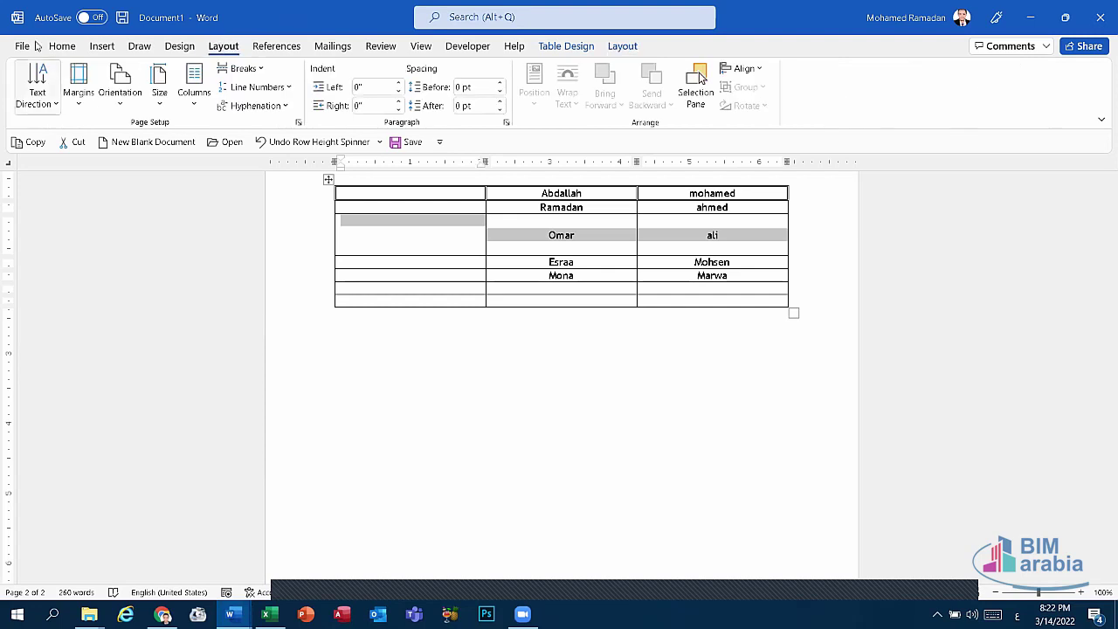
{"action": "left_click", "coordinate": [79, 97]}
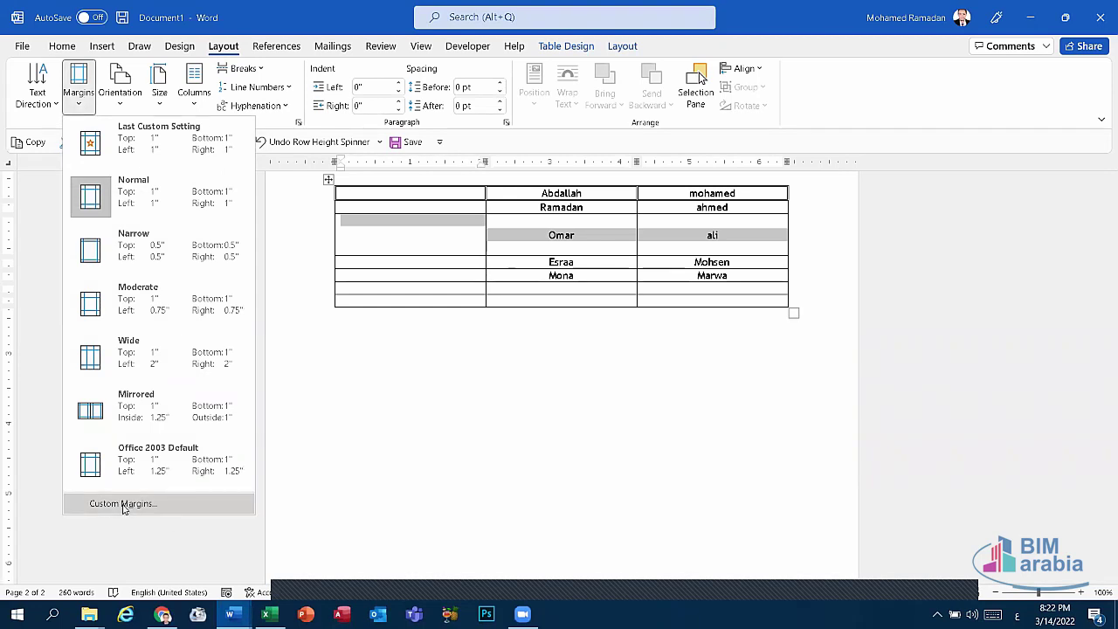
{"action": "left_click", "coordinate": [123, 505]}
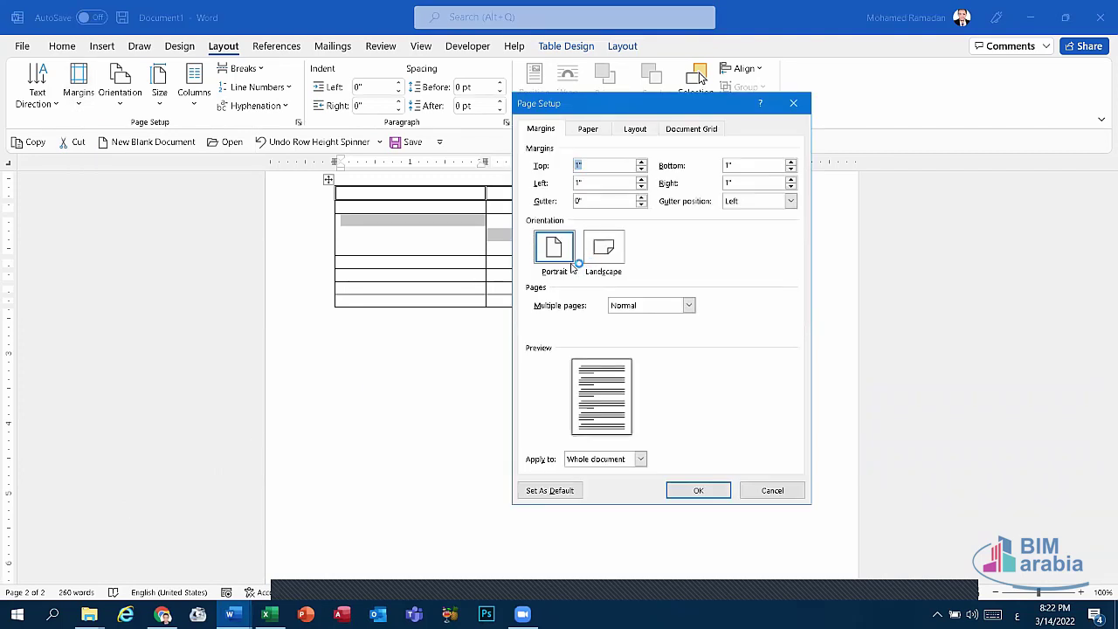
{"action": "double_click", "coordinate": [756, 185]}
{"action": "type", "text": "2"}
{"action": "type", "text": "2.05"}
{"action": "double_click", "coordinate": [772, 183]}
{"action": "key", "text": "BackSpace"}
{"action": "key", "text": "alt+shift"}
{"action": "key", "text": "shift+Tab"}
{"action": "type", "text": "2"}
{"action": "left_click", "coordinate": [699, 491]}
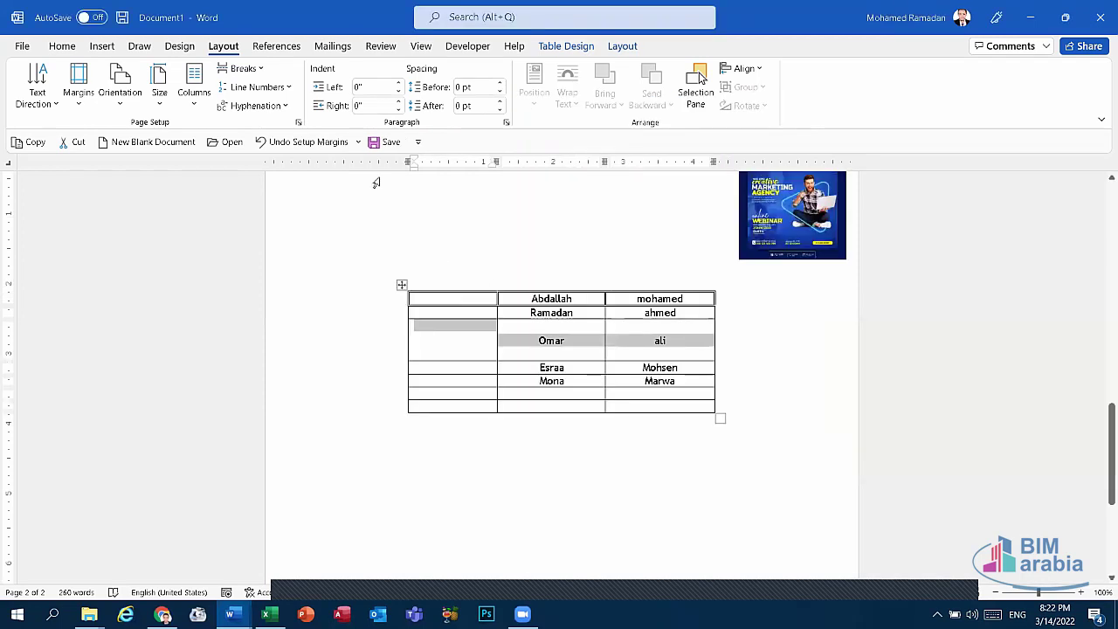
{"action": "left_click", "coordinate": [322, 144]}
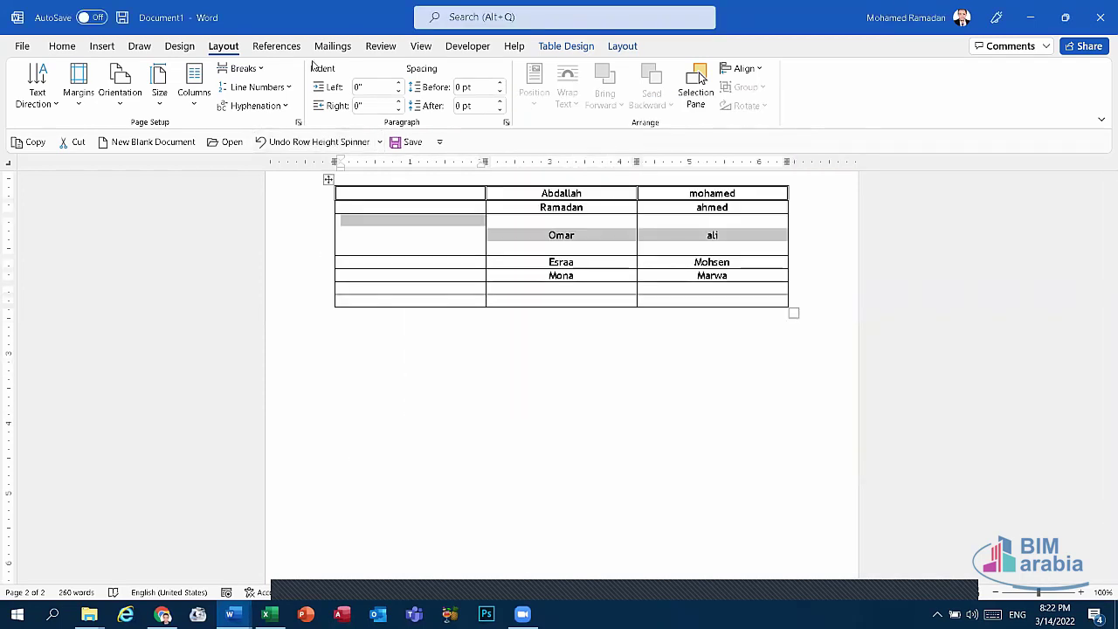
{"action": "left_click", "coordinate": [79, 96]}
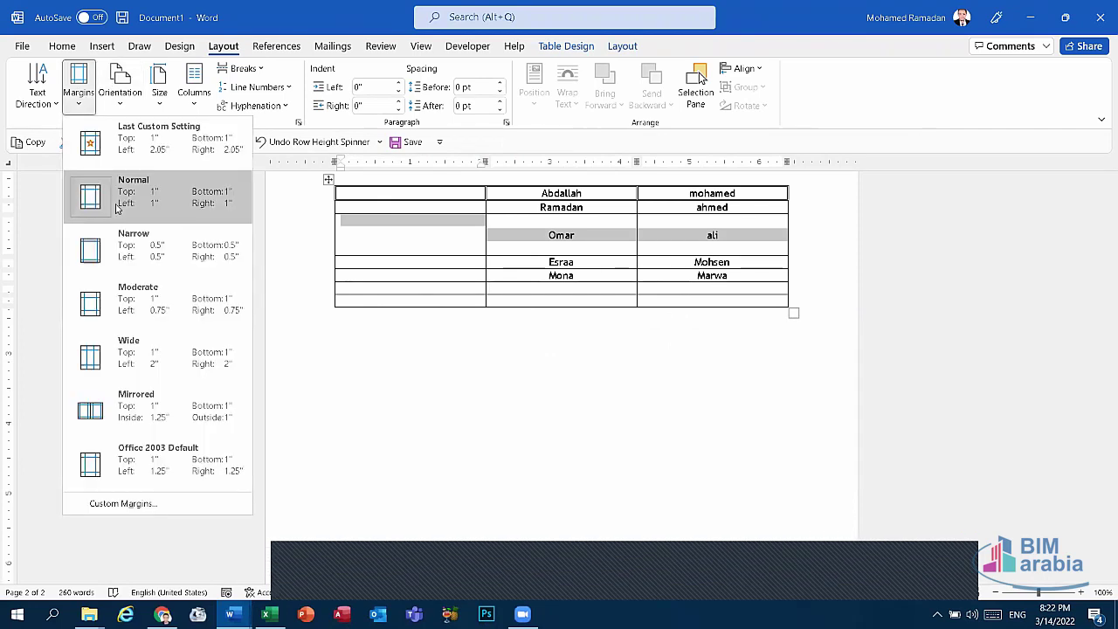
{"action": "left_click", "coordinate": [140, 504]}
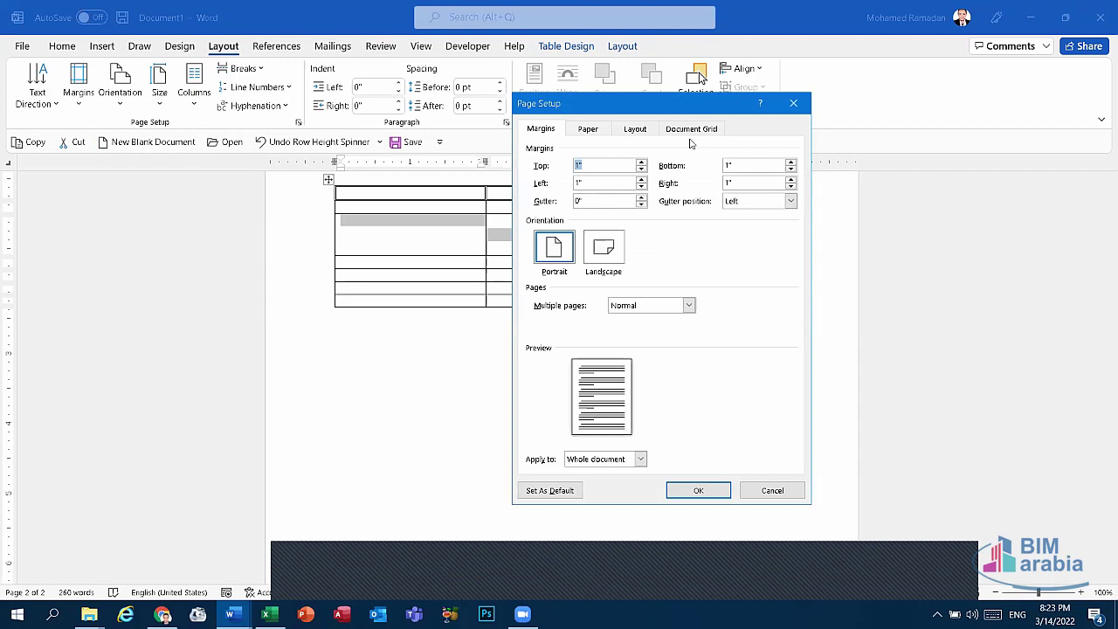
{"action": "left_click", "coordinate": [727, 182]}
{"action": "left_click", "coordinate": [793, 103]}
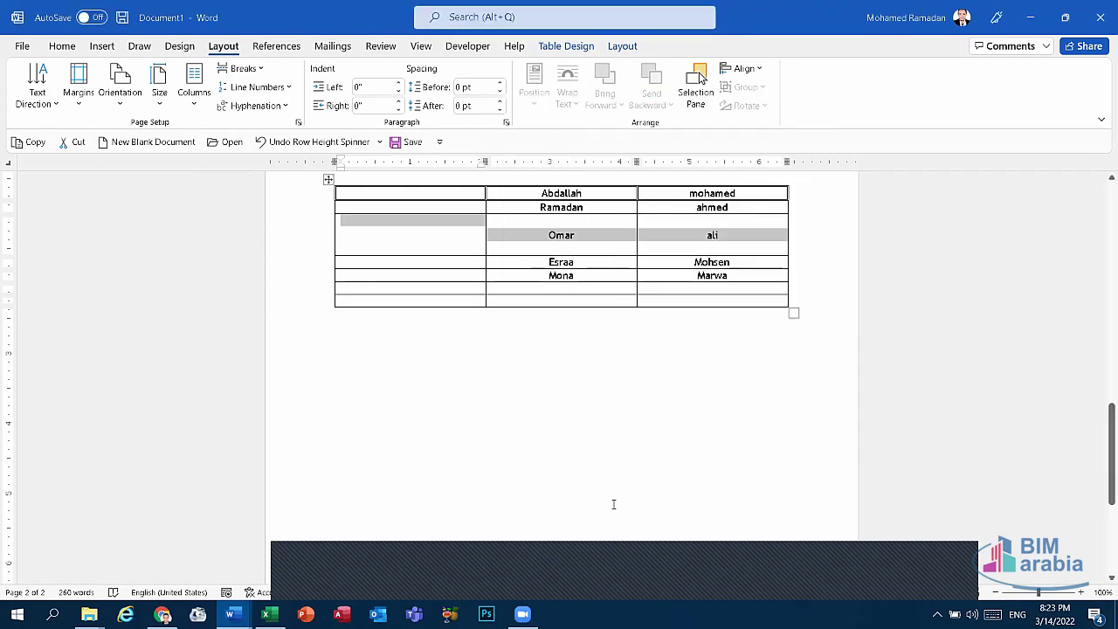
{"action": "left_click", "coordinate": [694, 346]}
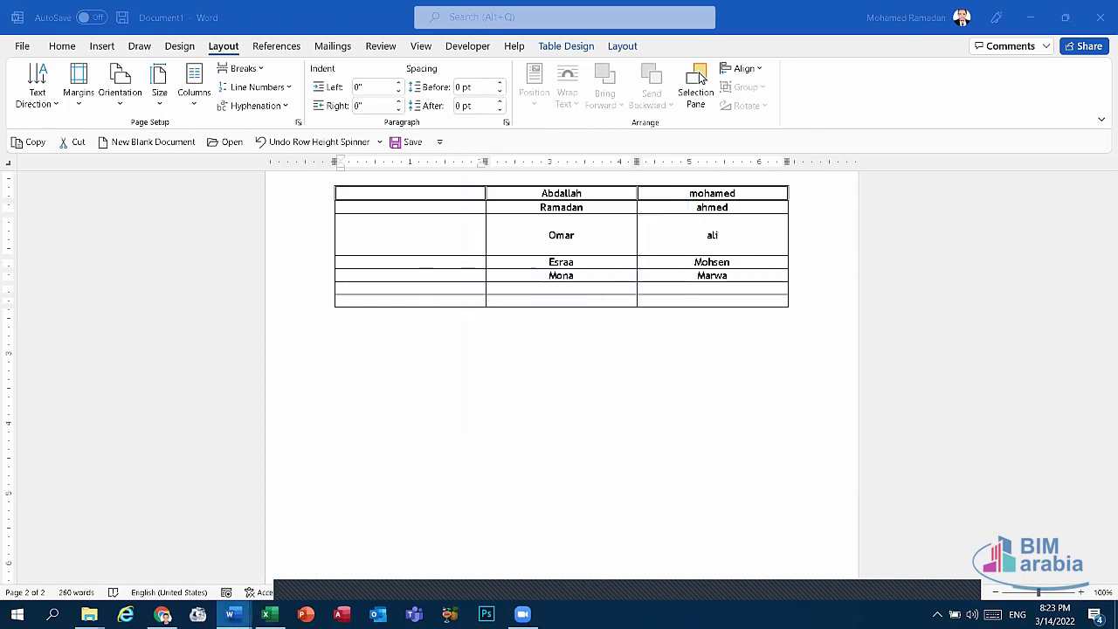
- Switch Word to the Arabic exam-questions document showing tasks 22–25
{"action": "mouse_move", "coordinate": [231, 614]}
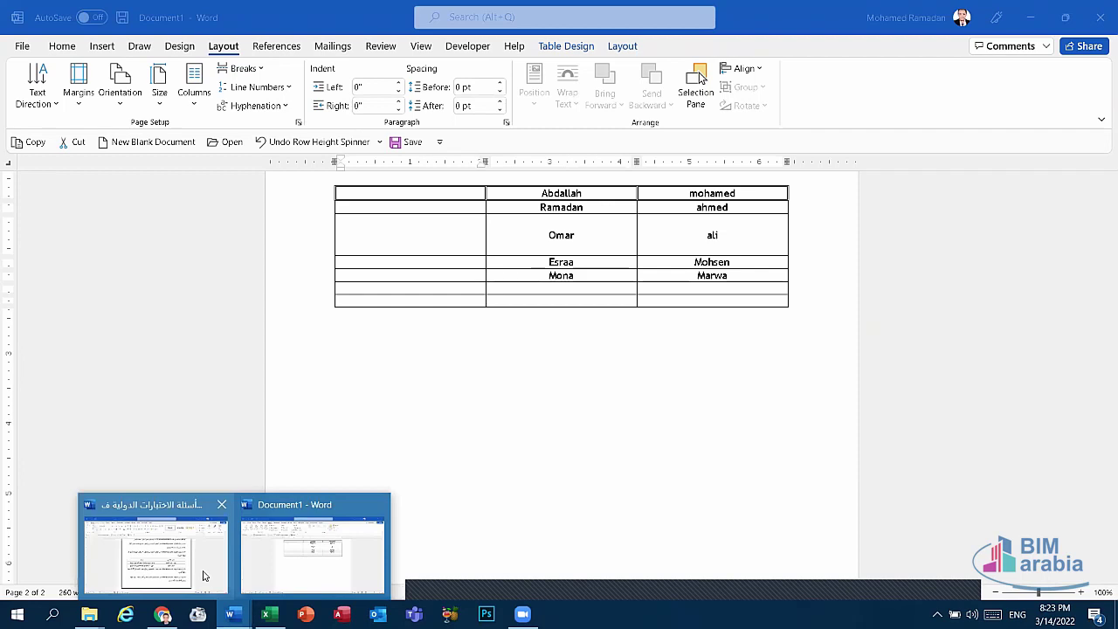
{"action": "left_click", "coordinate": [204, 576]}
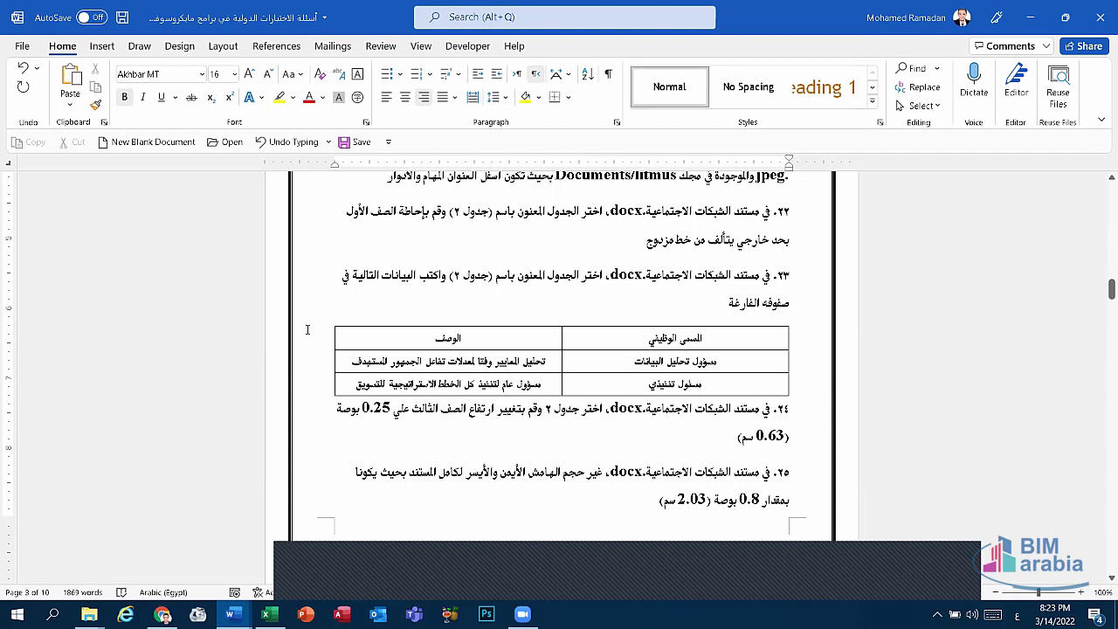
{"action": "left_click", "coordinate": [22, 45]}
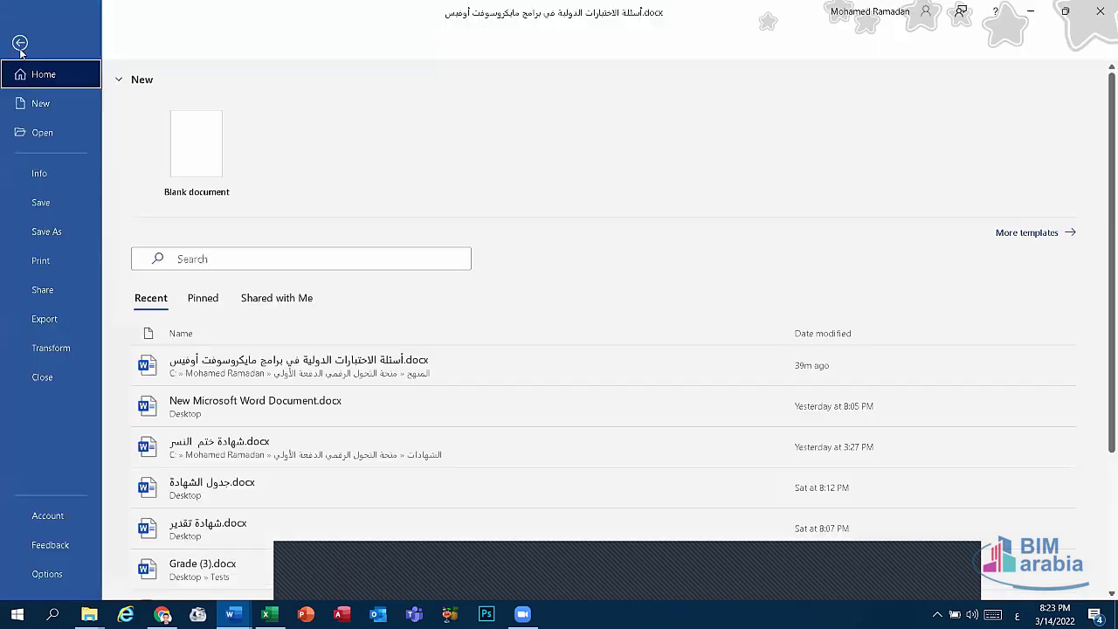
{"action": "left_click", "coordinate": [48, 574]}
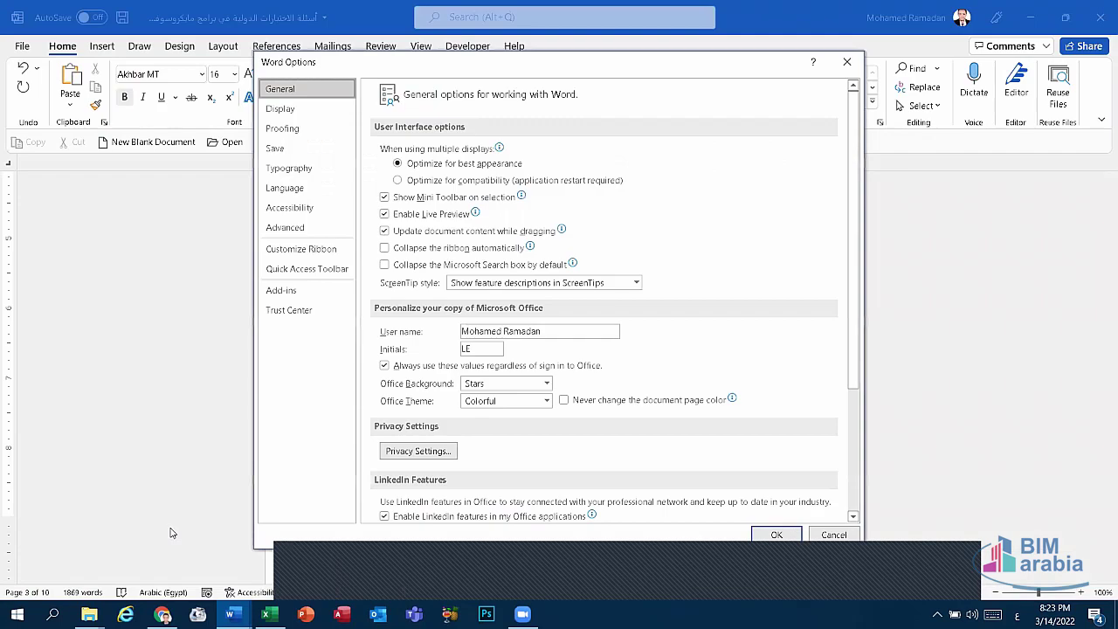
{"action": "left_click", "coordinate": [294, 229]}
{"action": "scroll", "coordinate": [506, 282], "scroll_direction": "down", "scroll_amount": 3}
{"action": "scroll", "coordinate": [574, 294], "scroll_direction": "down", "scroll_amount": 5}
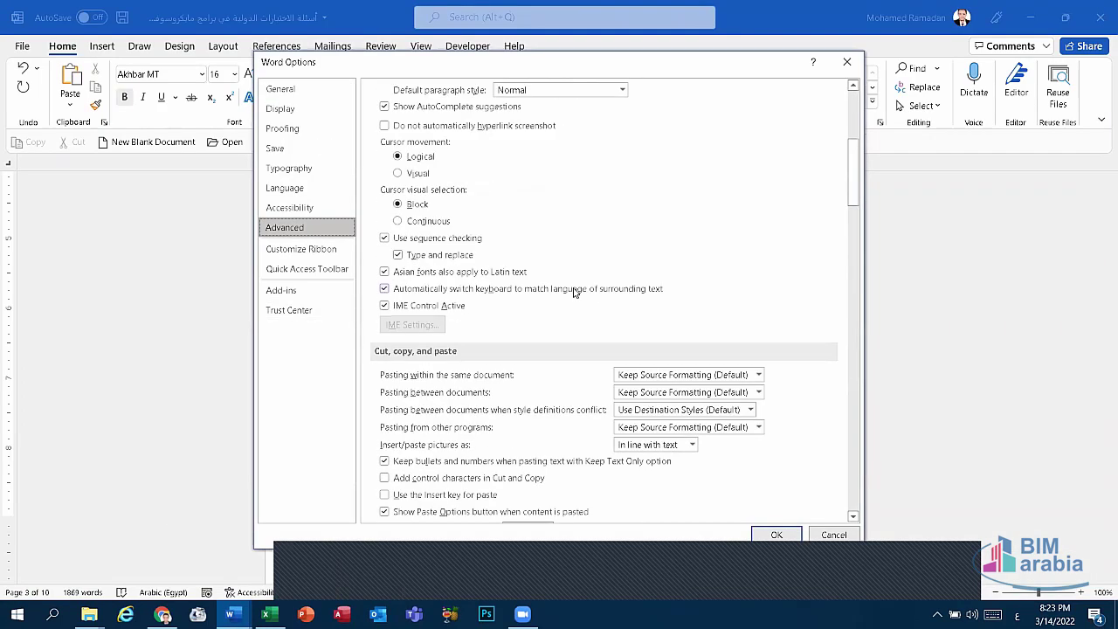
{"action": "scroll", "coordinate": [575, 294], "scroll_direction": "down", "scroll_amount": 7}
{"action": "scroll", "coordinate": [574, 295], "scroll_direction": "down", "scroll_amount": 4}
{"action": "scroll", "coordinate": [573, 296], "scroll_direction": "down", "scroll_amount": 4}
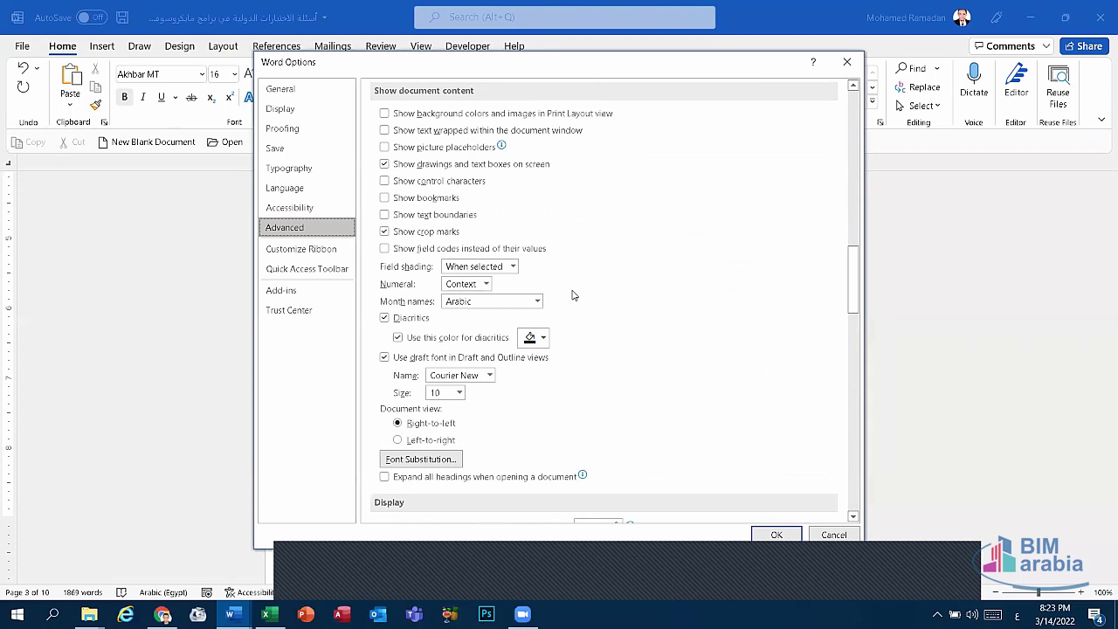
{"action": "scroll", "coordinate": [573, 295], "scroll_direction": "down", "scroll_amount": 4}
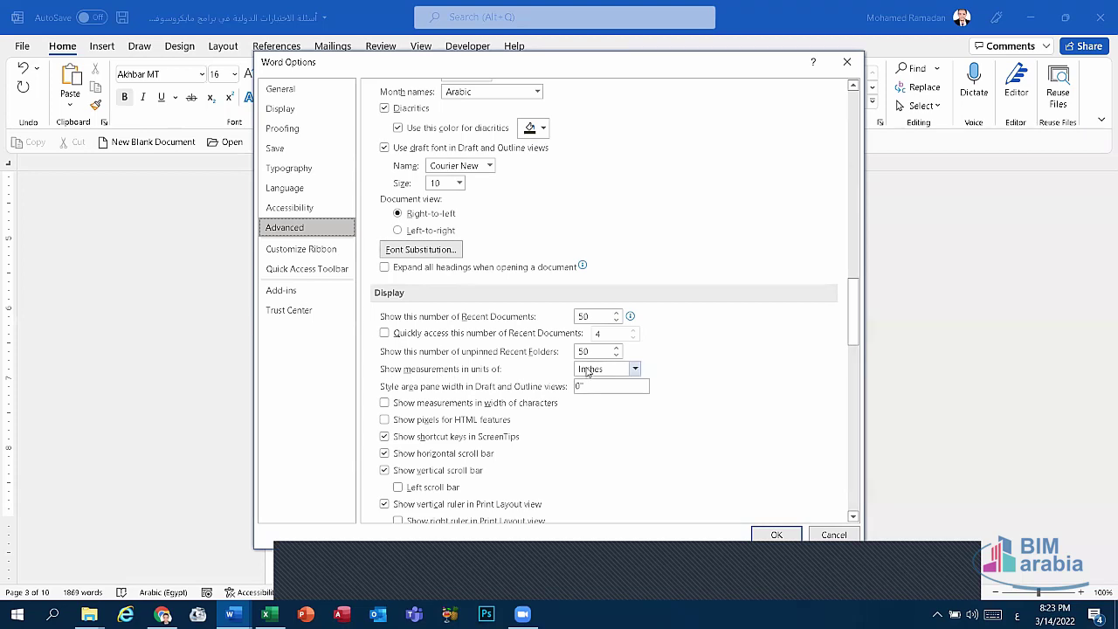
{"action": "left_click", "coordinate": [589, 371]}
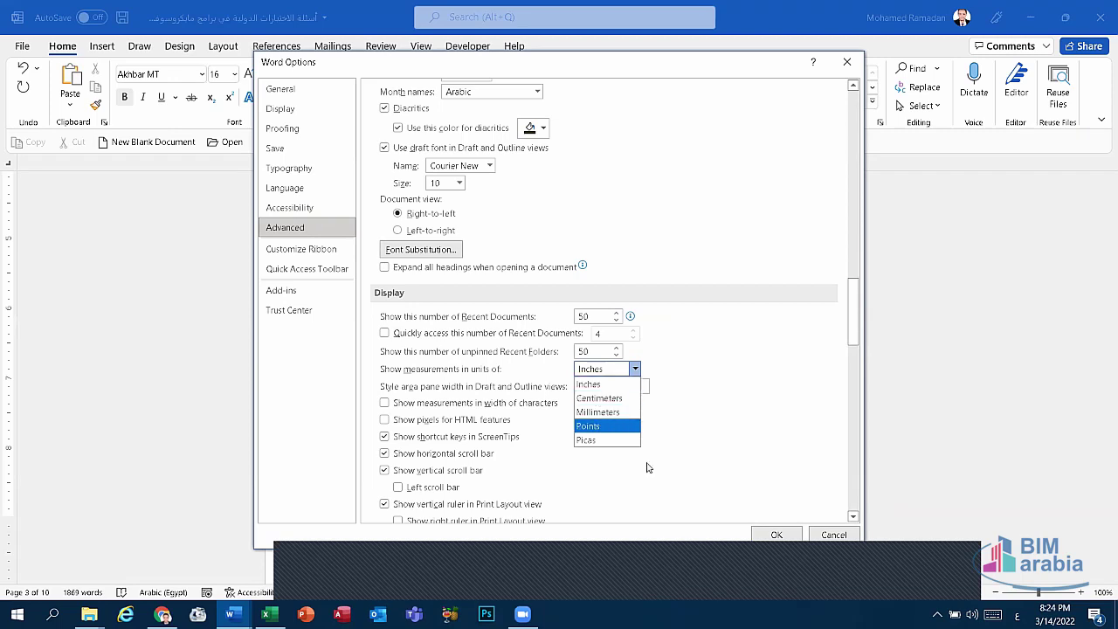
{"action": "left_click", "coordinate": [832, 536]}
{"action": "left_click", "coordinate": [831, 536]}
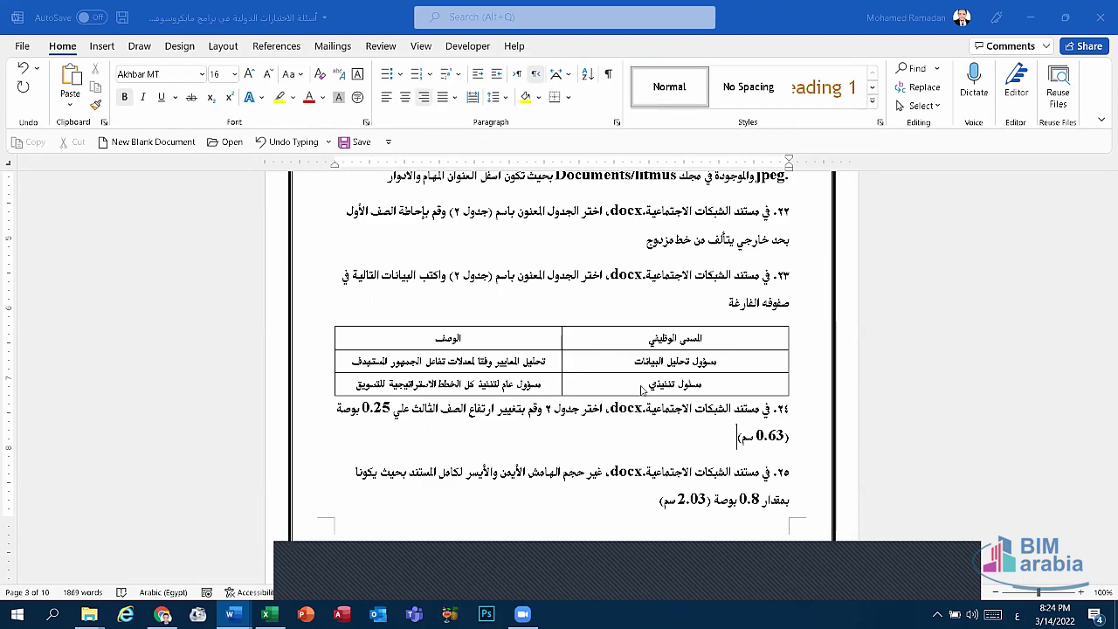
{"action": "scroll", "coordinate": [644, 375], "scroll_direction": "down", "scroll_amount": 5}
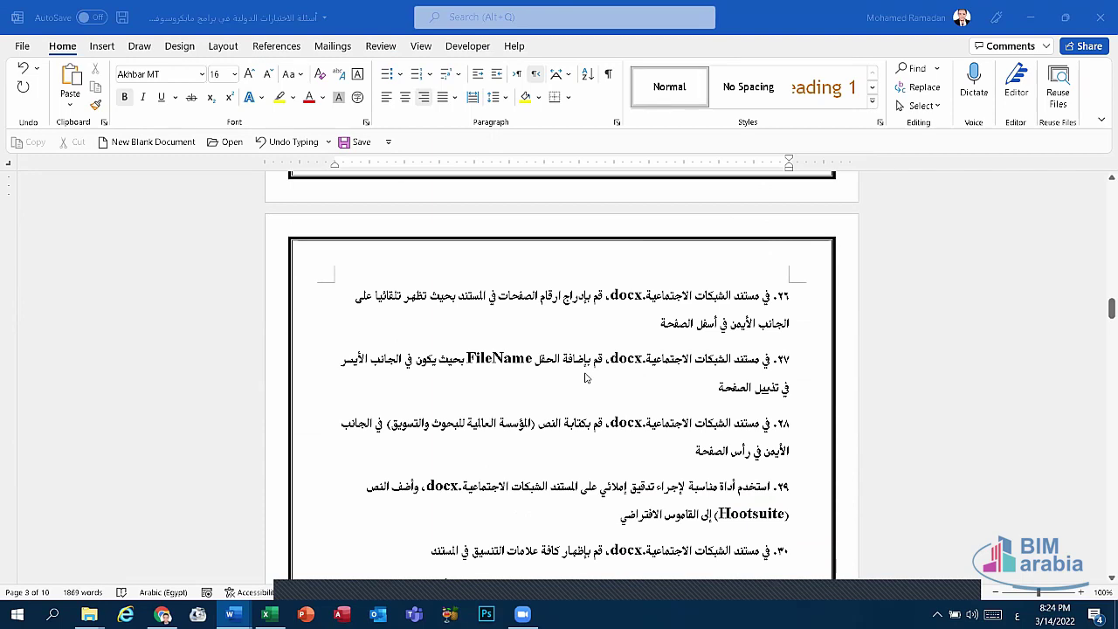
{"action": "scroll", "coordinate": [586, 377], "scroll_direction": "up", "scroll_amount": 1}
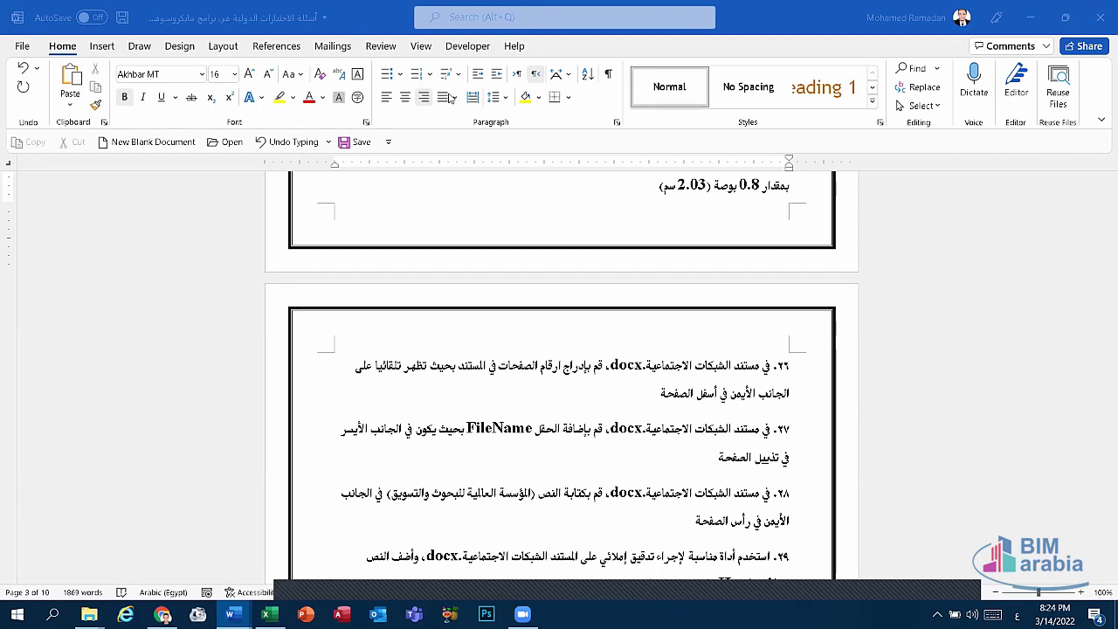
- Add Plain Number 1 page numbers at page bottom, then type the missing ')' after 0.63 سم
{"action": "left_click", "coordinate": [98, 50]}
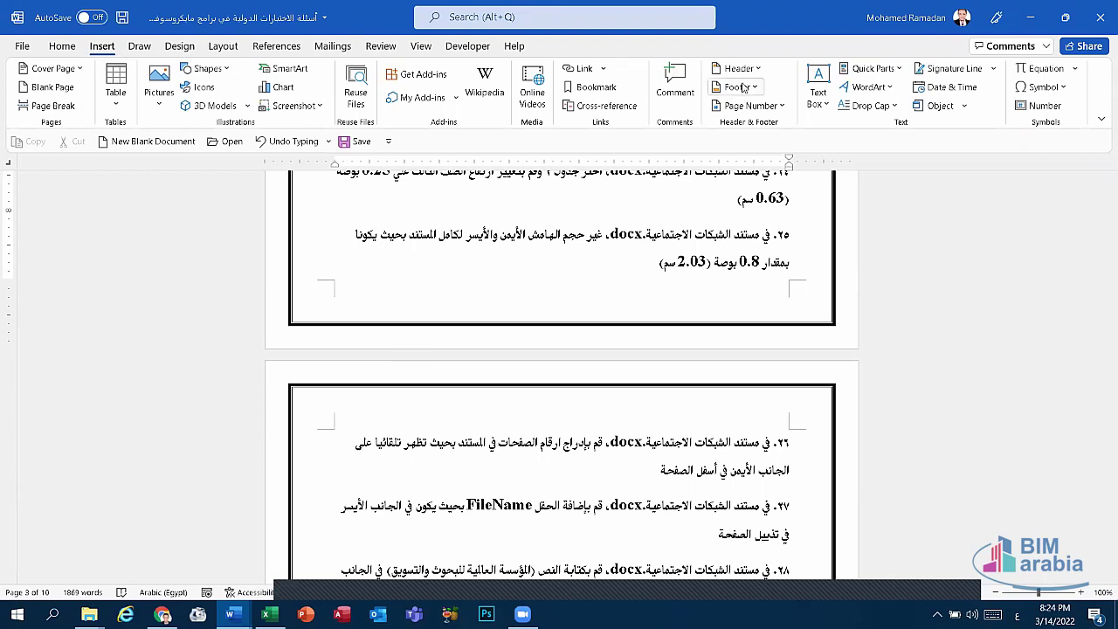
{"action": "left_click", "coordinate": [776, 107]}
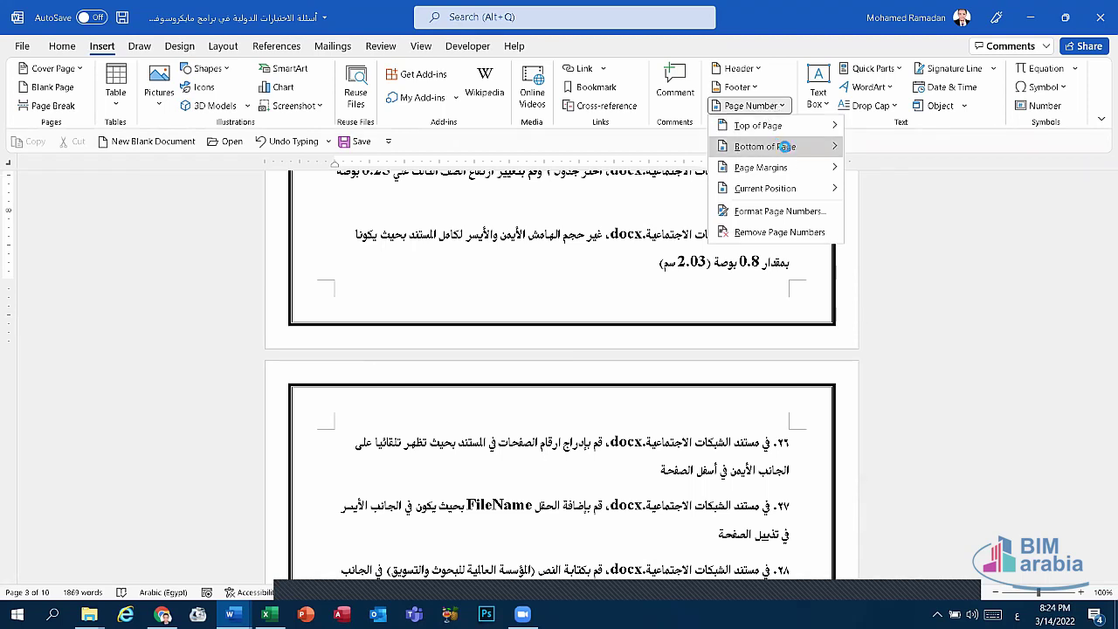
{"action": "mouse_move", "coordinate": [787, 149]}
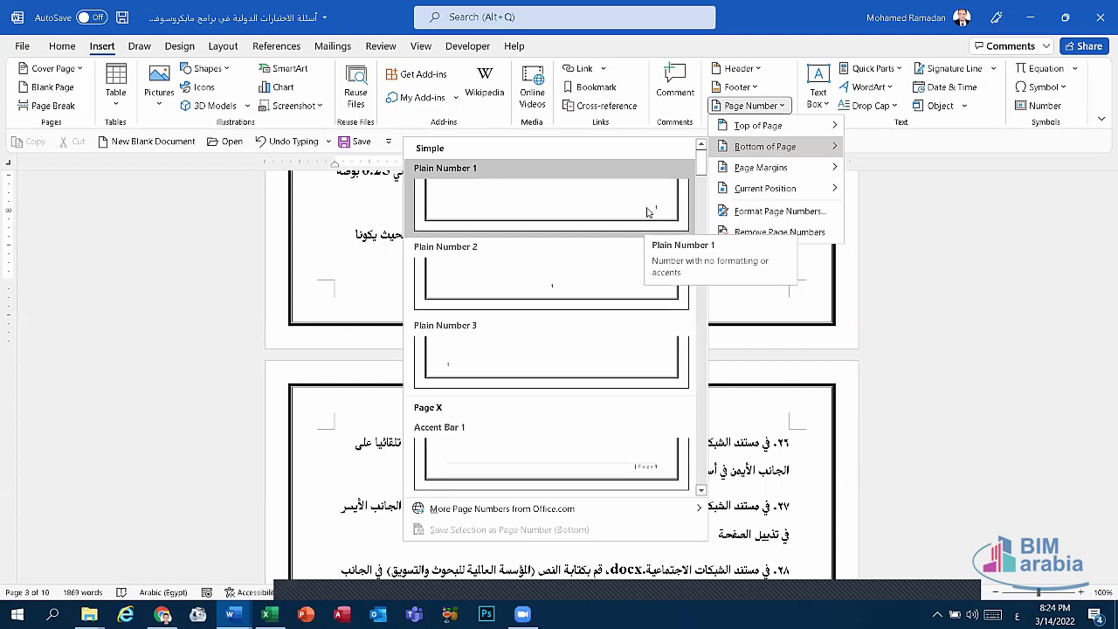
{"action": "left_click", "coordinate": [648, 212]}
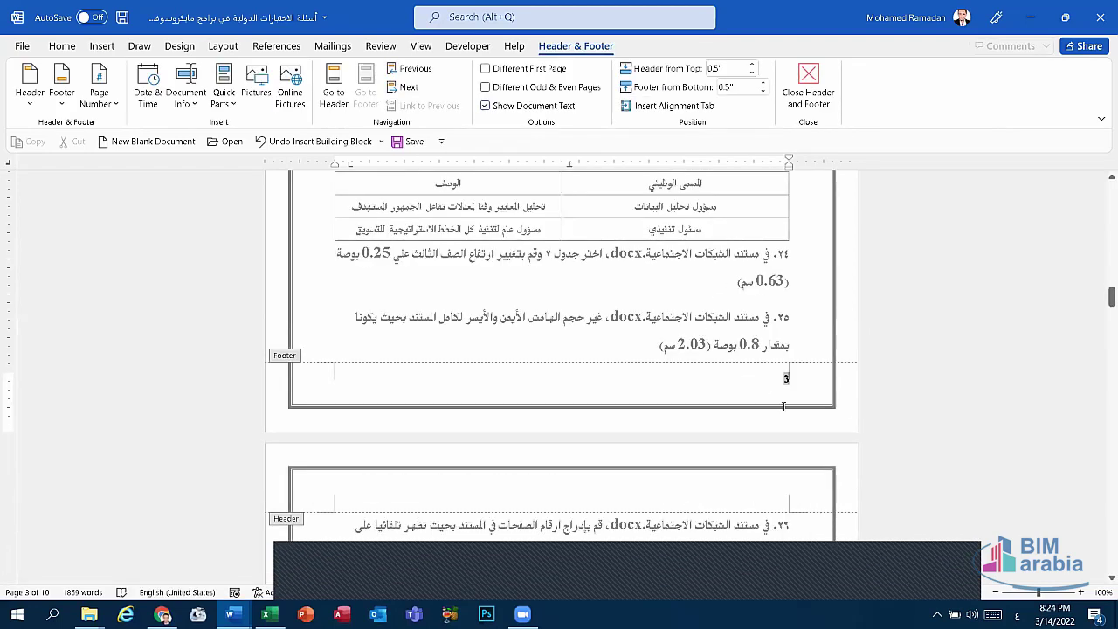
{"action": "left_click", "coordinate": [808, 86]}
{"action": "type", "text": ")"}
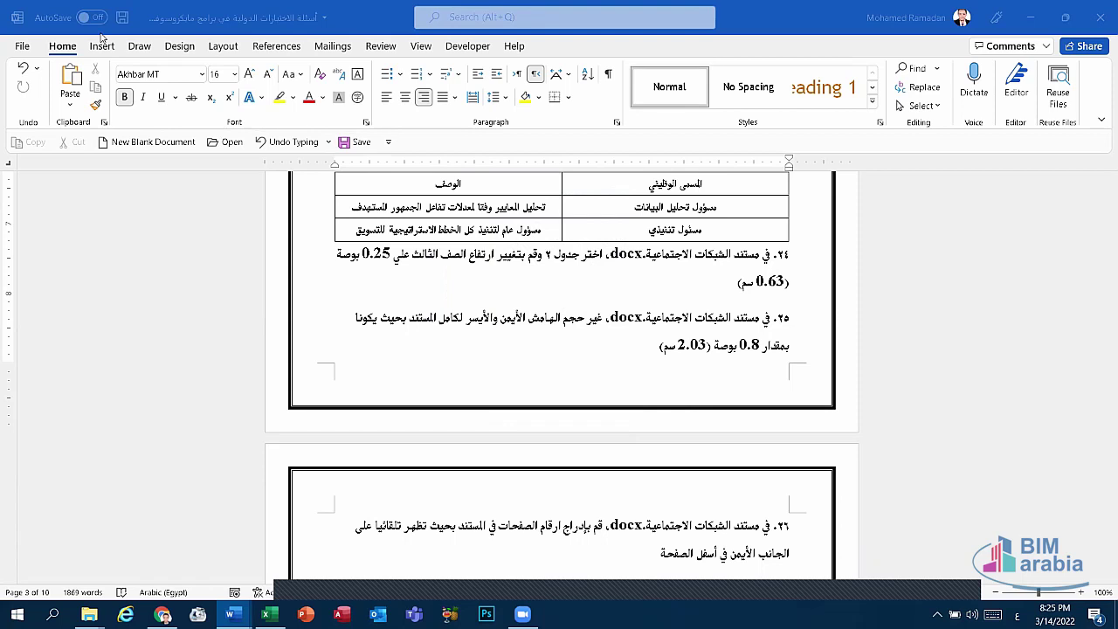
- Confirm in Word Options > Advanced that measurements stay in inches
{"action": "left_click", "coordinate": [23, 46]}
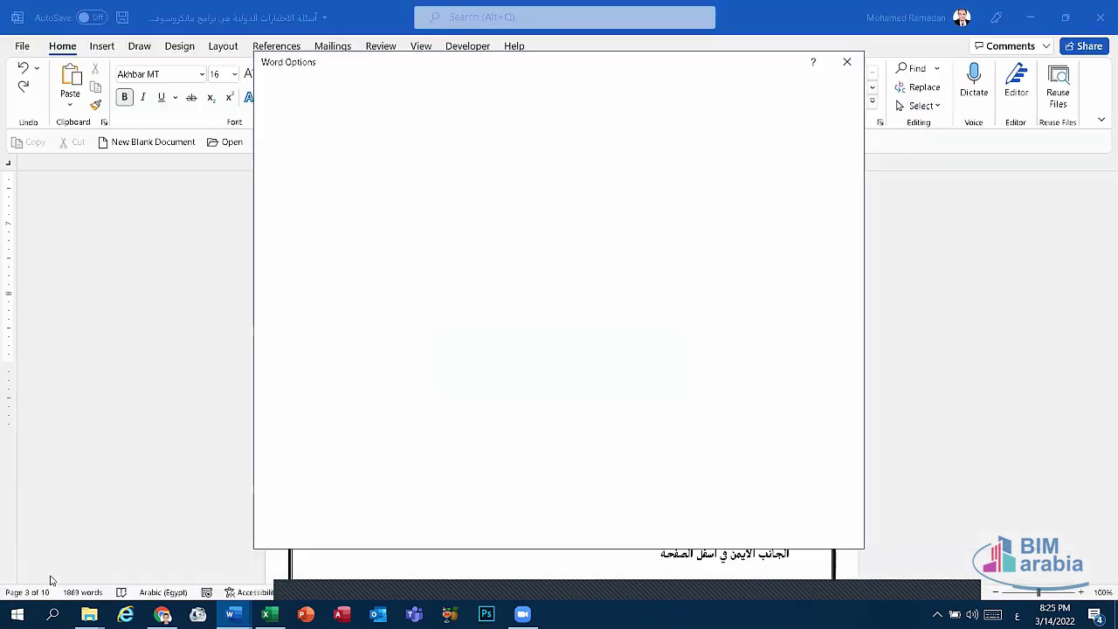
{"action": "left_click", "coordinate": [49, 577]}
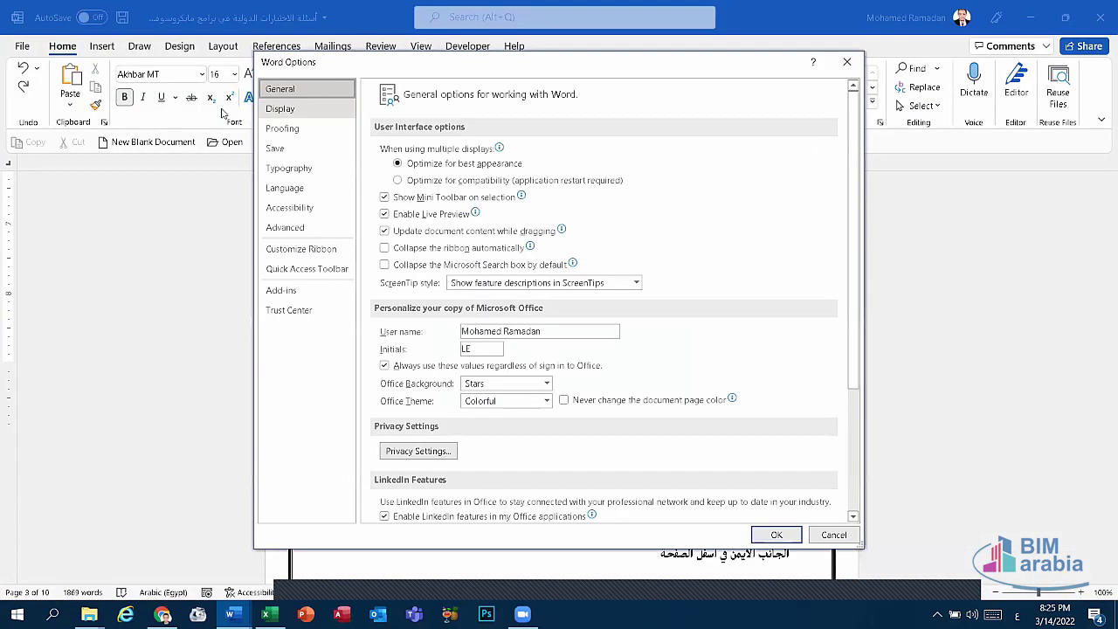
{"action": "left_click", "coordinate": [310, 231]}
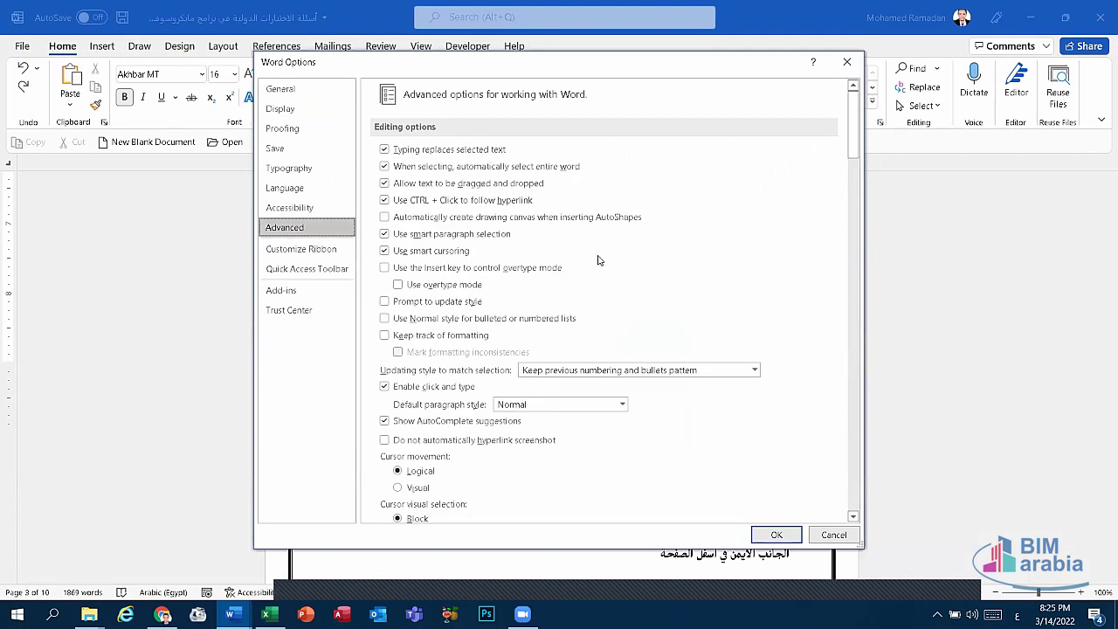
{"action": "scroll", "coordinate": [598, 260], "scroll_direction": "down", "scroll_amount": 5}
{"action": "scroll", "coordinate": [589, 277], "scroll_direction": "down", "scroll_amount": 5}
{"action": "scroll", "coordinate": [586, 293], "scroll_direction": "down", "scroll_amount": 5}
{"action": "scroll", "coordinate": [585, 307], "scroll_direction": "down", "scroll_amount": 3}
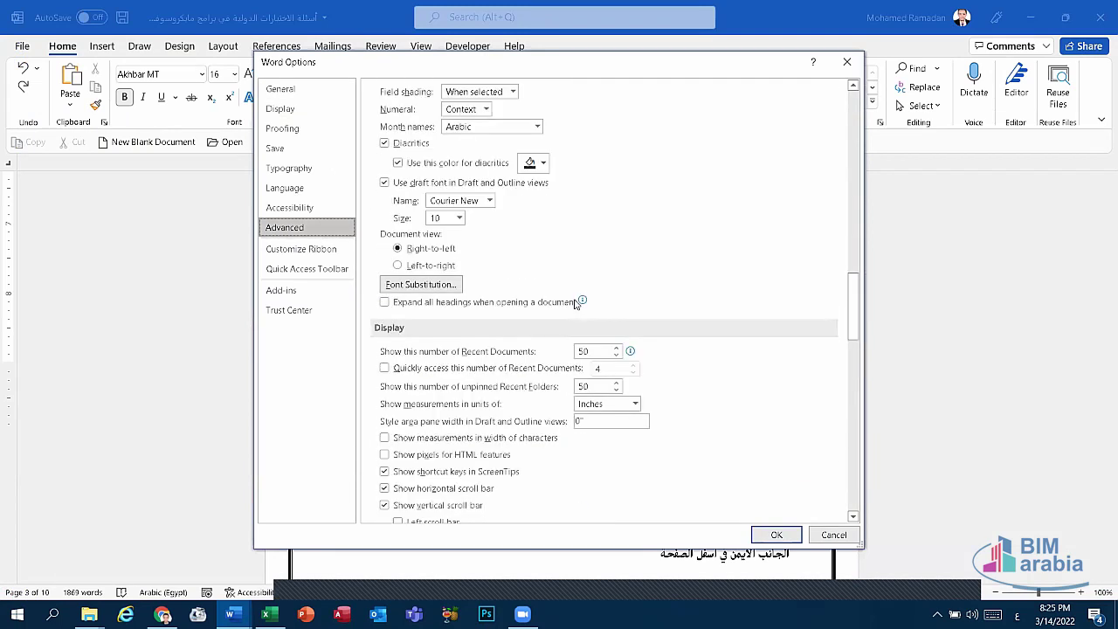
{"action": "scroll", "coordinate": [575, 293], "scroll_direction": "down", "scroll_amount": 3}
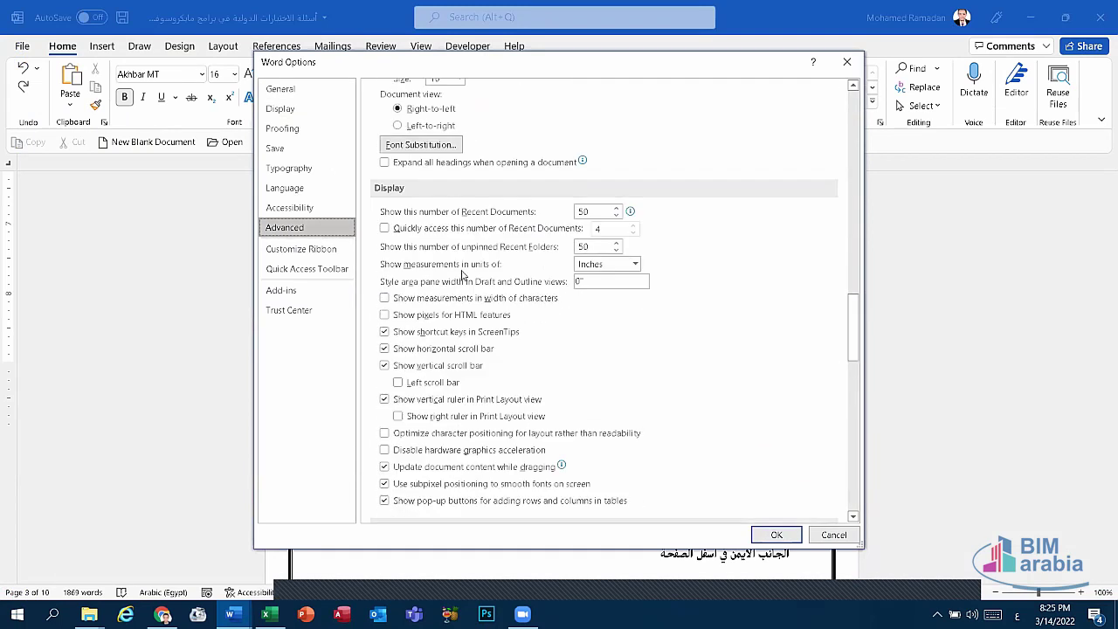
{"action": "left_click", "coordinate": [577, 266]}
{"action": "left_click", "coordinate": [590, 275]}
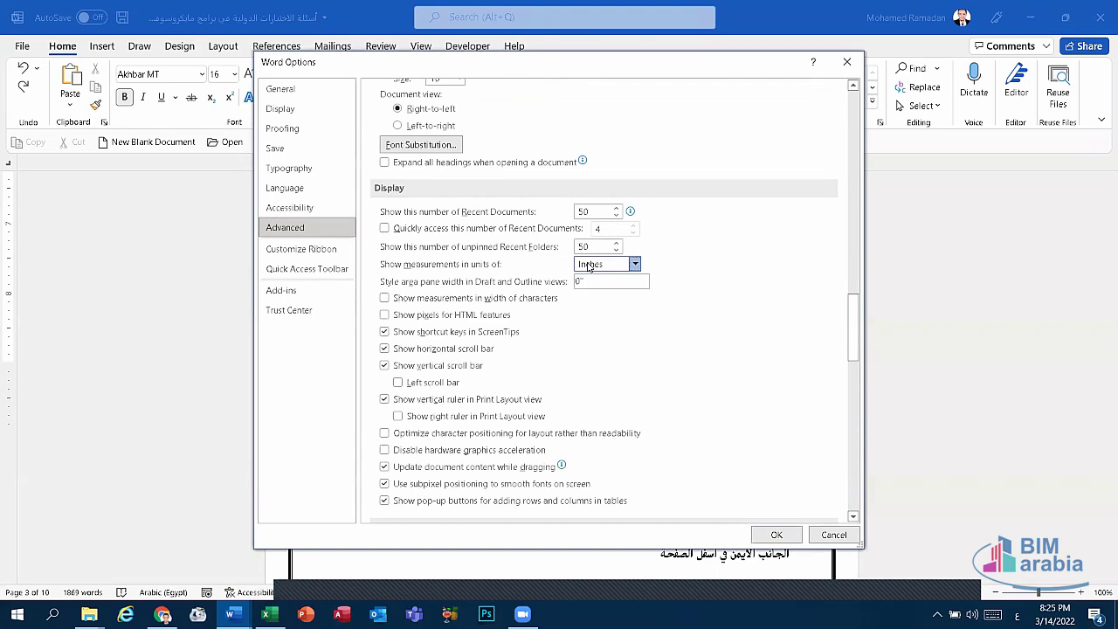
{"action": "left_click", "coordinate": [847, 60]}
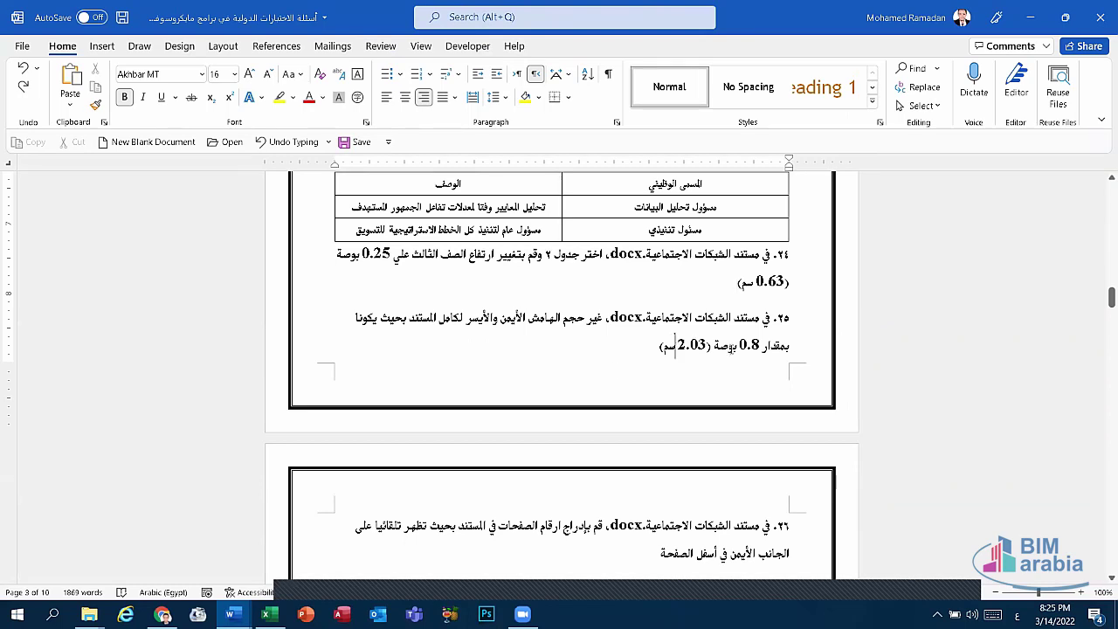
- Switch the typing language to English and scroll down to tasks 25–28
{"action": "key", "text": "alt+shift"}
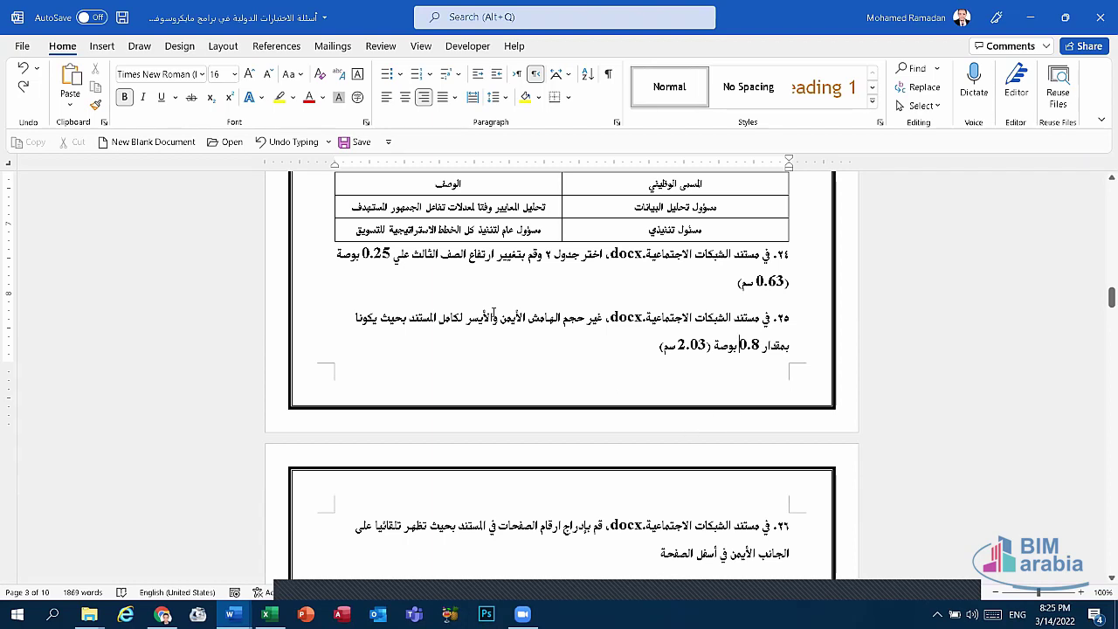
{"action": "scroll", "coordinate": [492, 356], "scroll_direction": "down", "scroll_amount": 1}
{"action": "scroll", "coordinate": [533, 360], "scroll_direction": "down", "scroll_amount": 3}
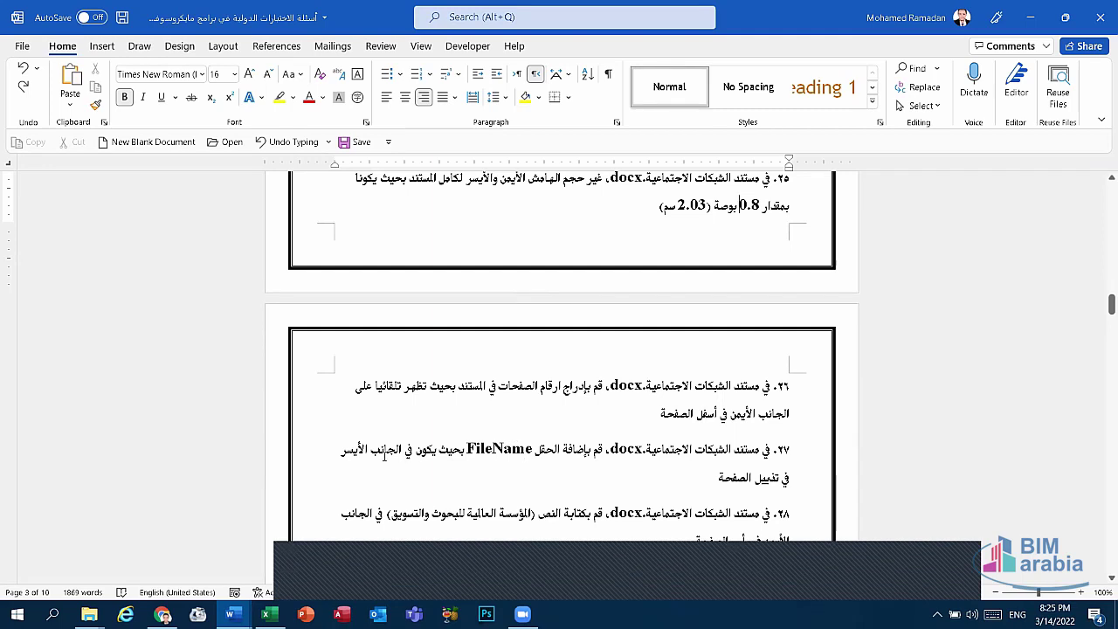
- Open page 4's footer for editing and align its text to the left
{"action": "left_click", "coordinate": [720, 478]}
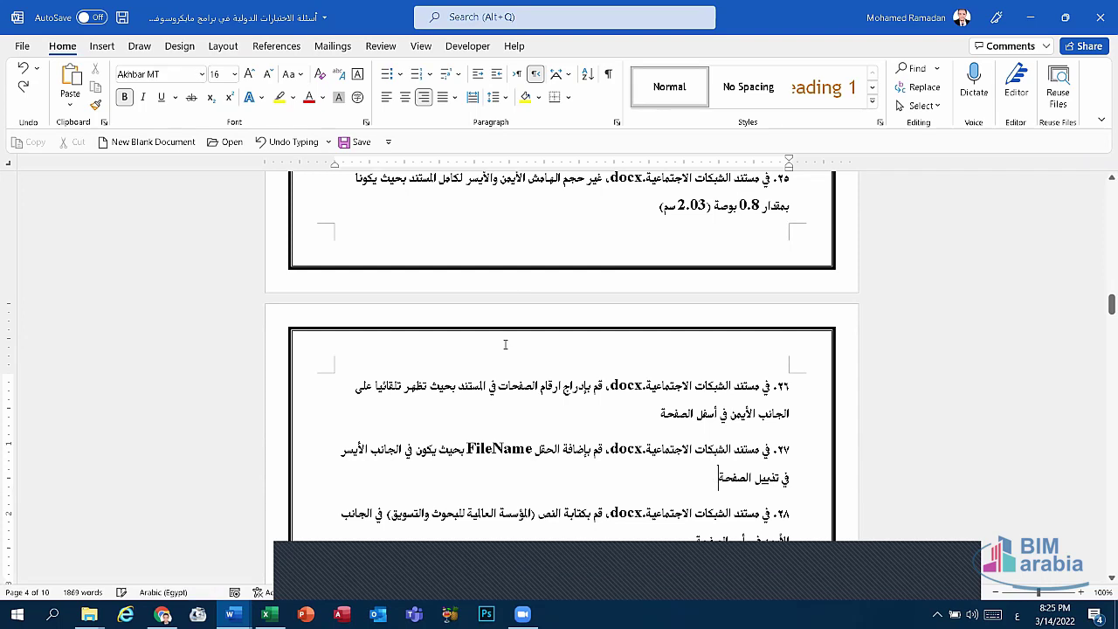
{"action": "left_click", "coordinate": [103, 45]}
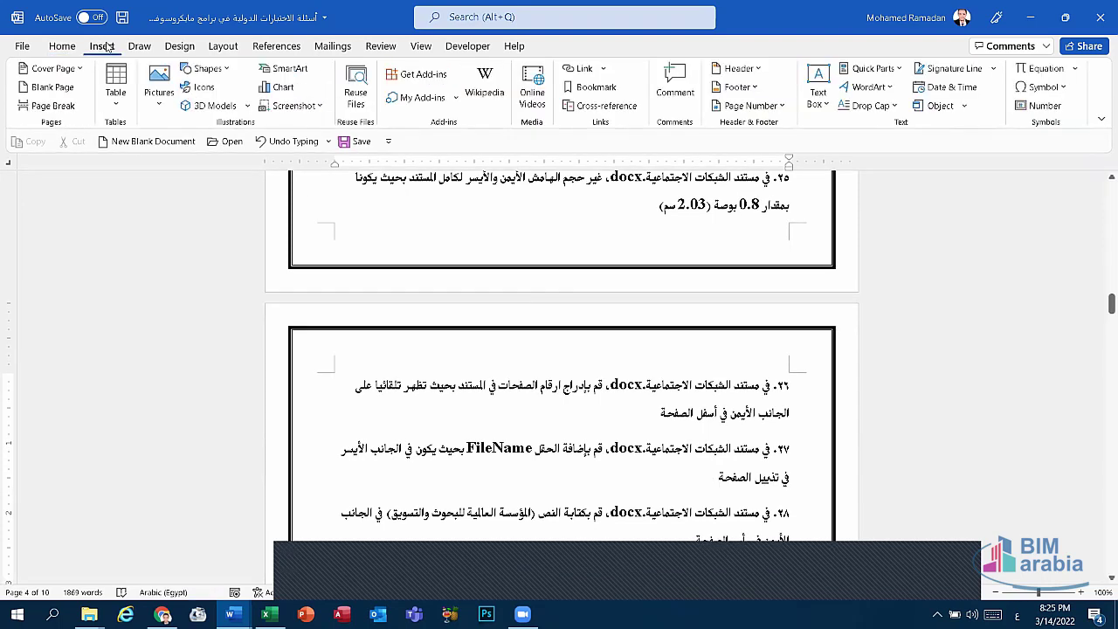
{"action": "left_click", "coordinate": [751, 89]}
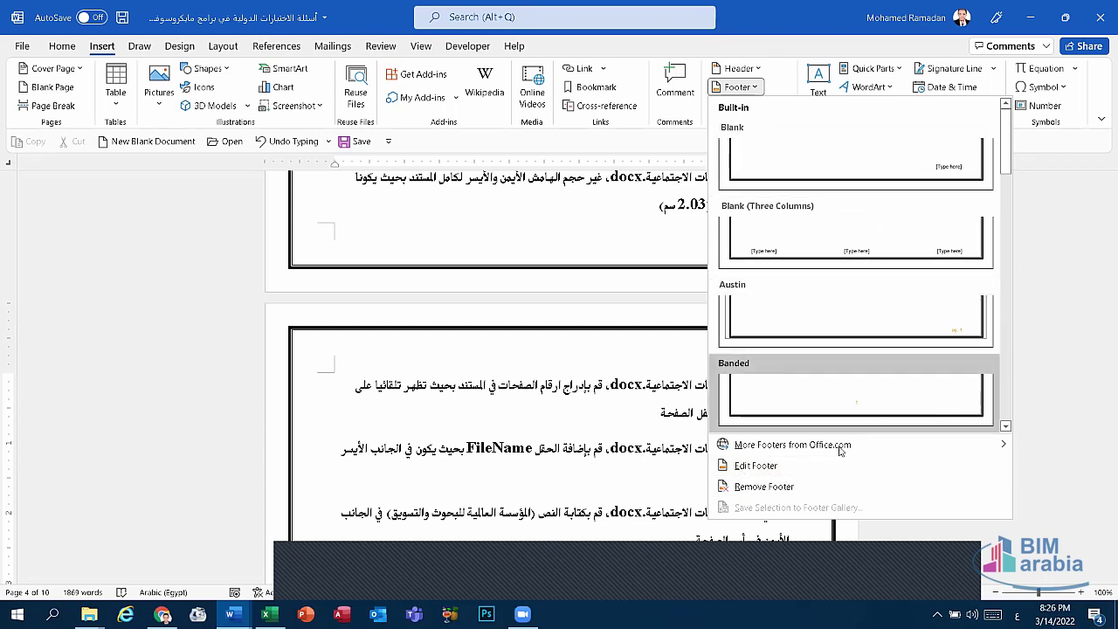
{"action": "left_click", "coordinate": [756, 466]}
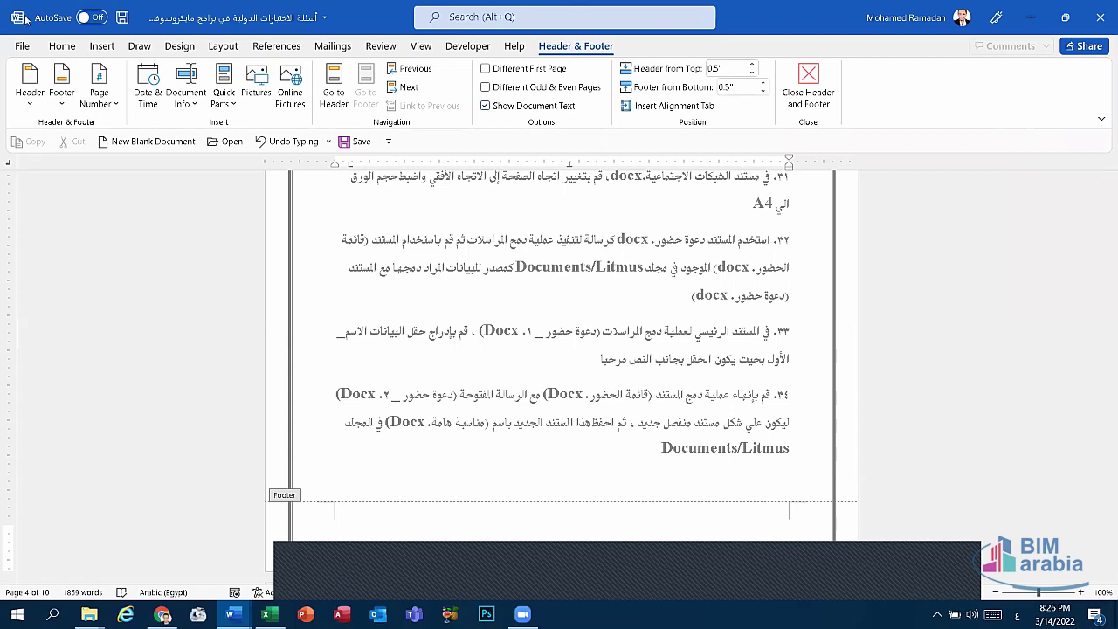
{"action": "left_click", "coordinate": [67, 49]}
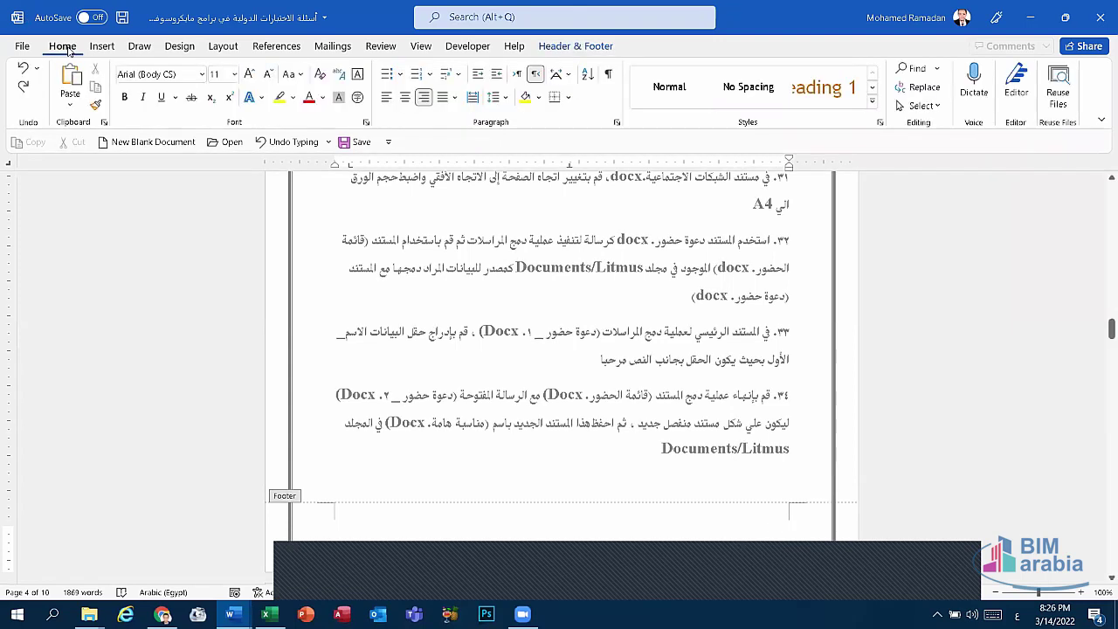
{"action": "left_click", "coordinate": [388, 98]}
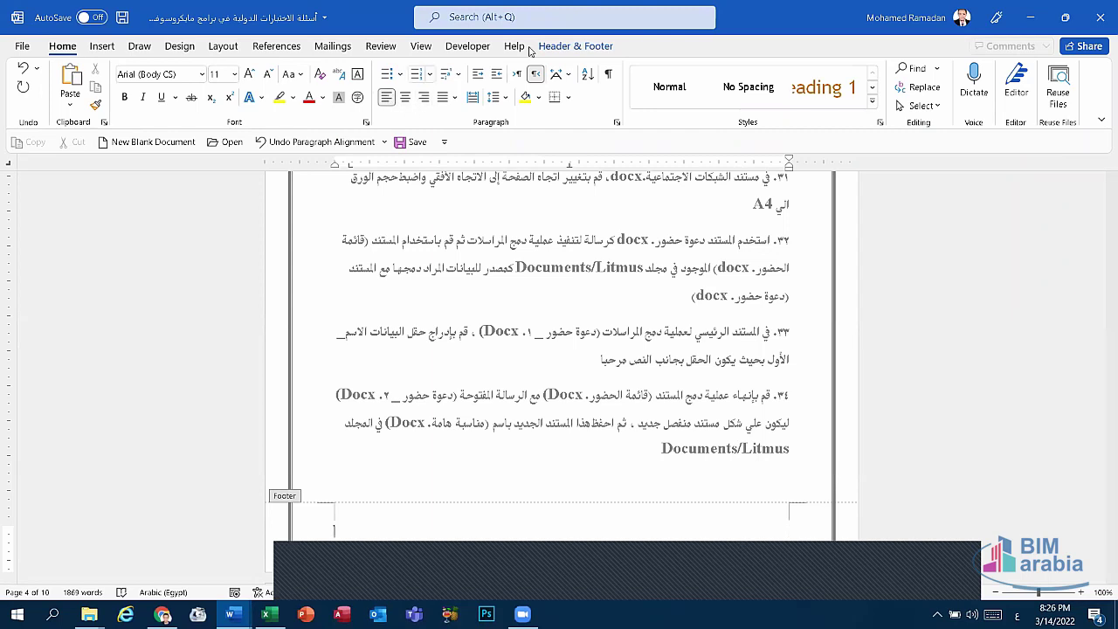
{"action": "left_click", "coordinate": [564, 48]}
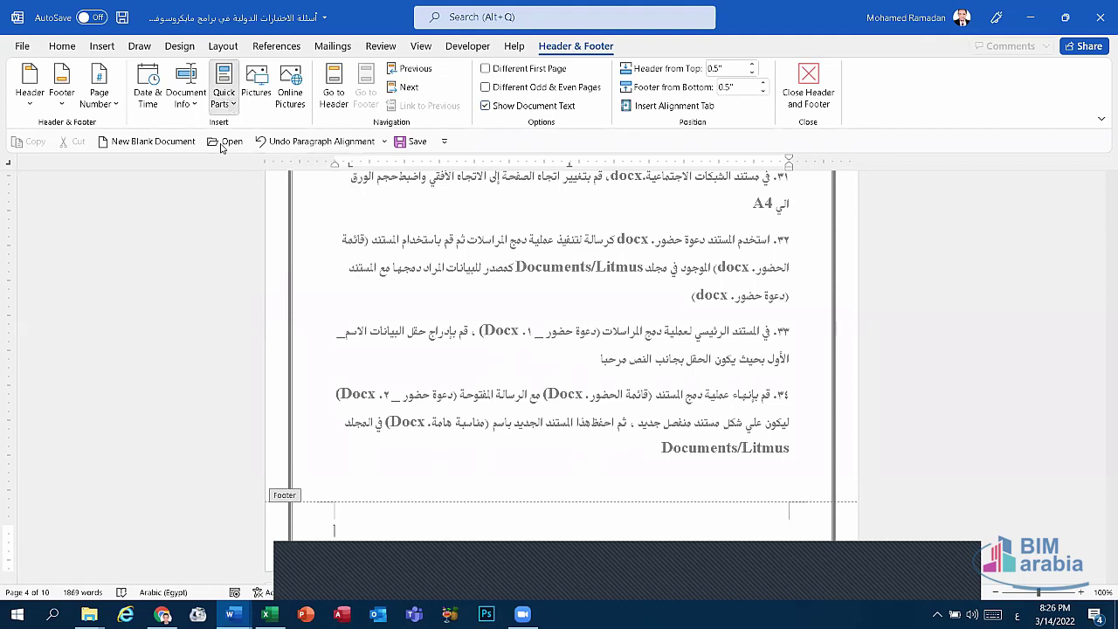
- Insert a FileName field into the footer via Quick Parts > Field
{"action": "left_click", "coordinate": [227, 98]}
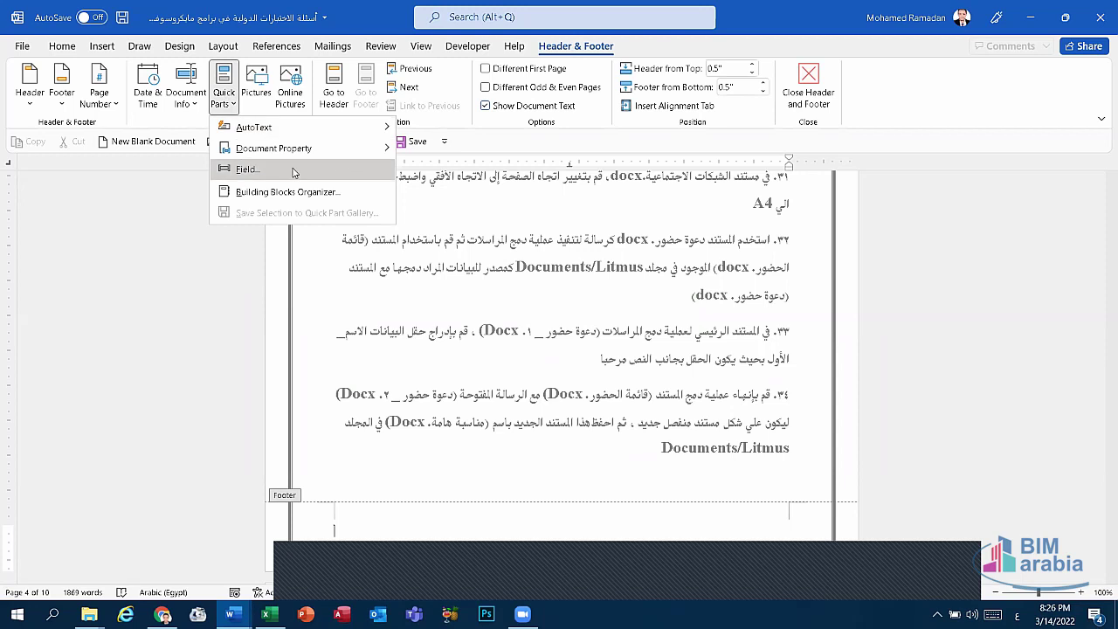
{"action": "left_click", "coordinate": [265, 170]}
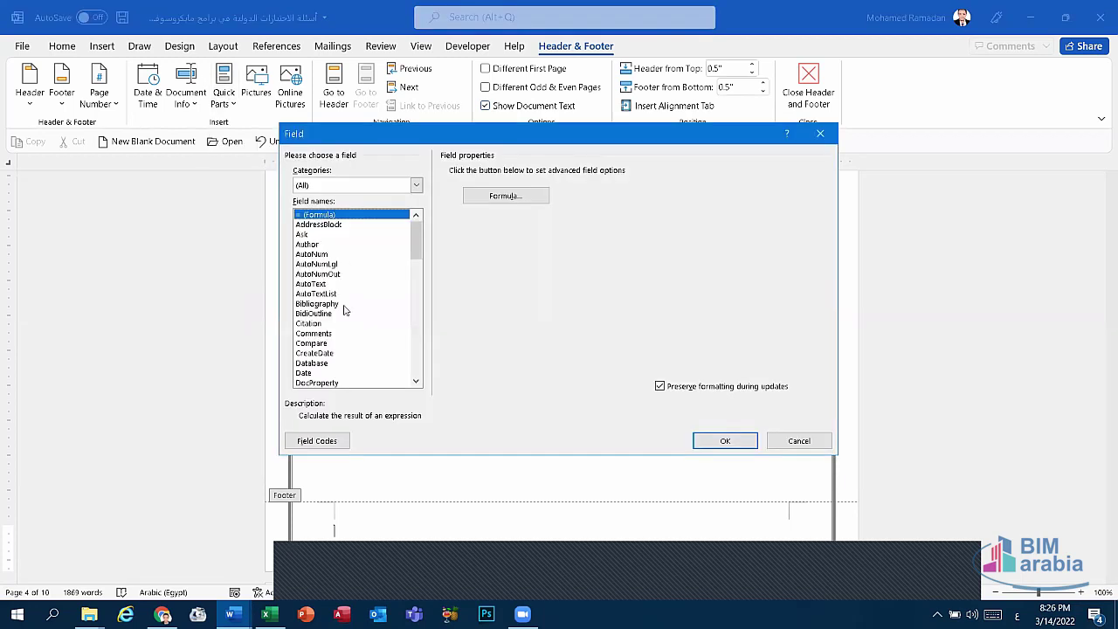
{"action": "scroll", "coordinate": [323, 258], "scroll_direction": "down", "scroll_amount": 4}
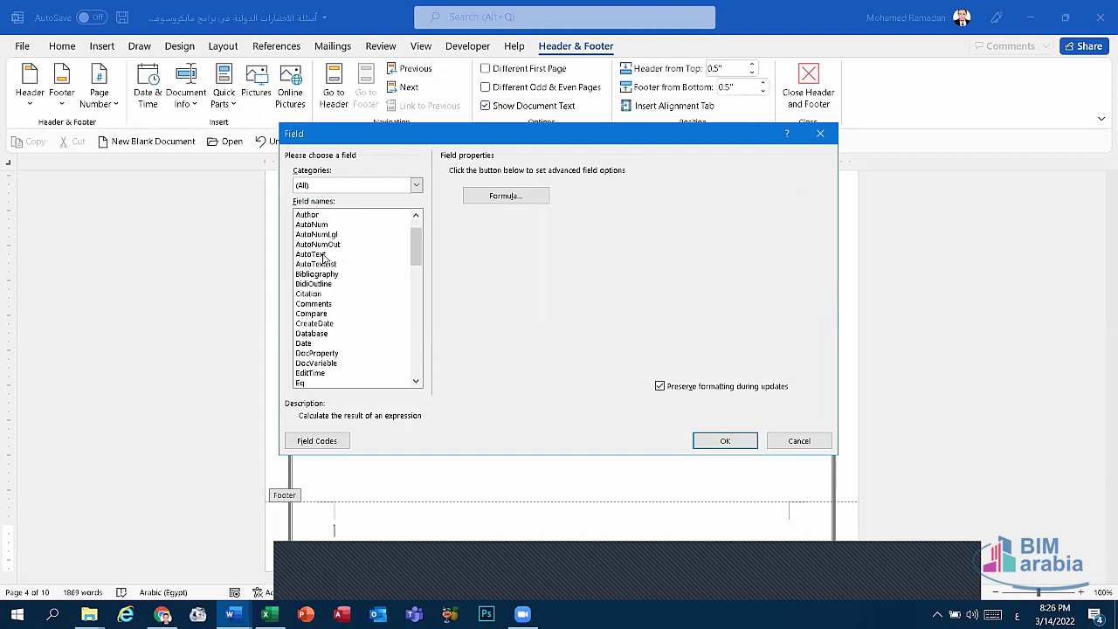
{"action": "scroll", "coordinate": [323, 258], "scroll_direction": "down", "scroll_amount": 2}
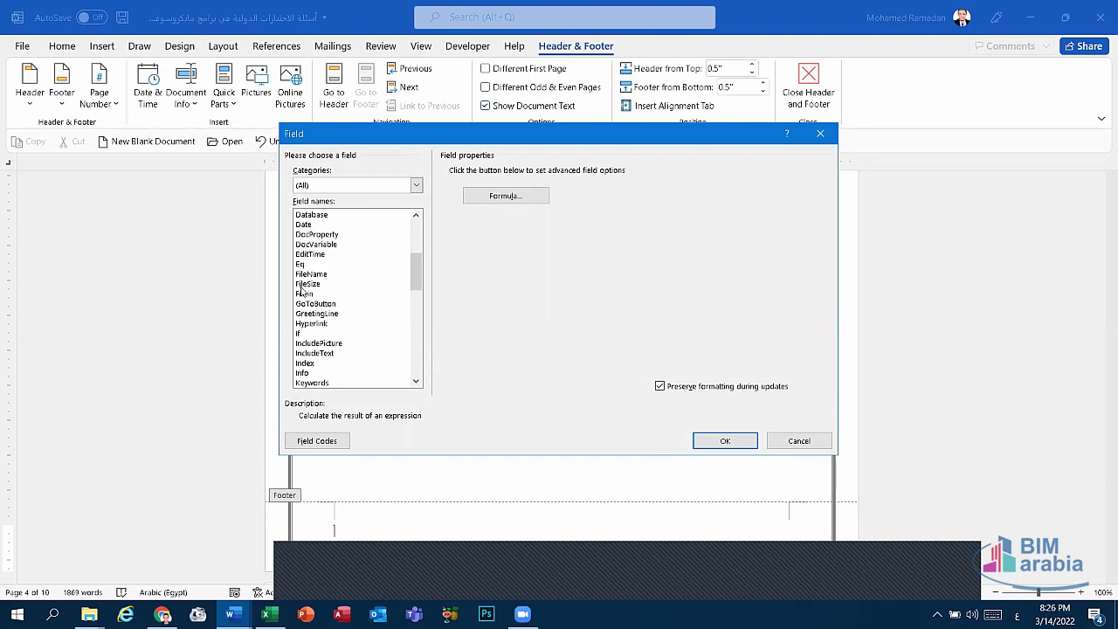
{"action": "left_click", "coordinate": [310, 274]}
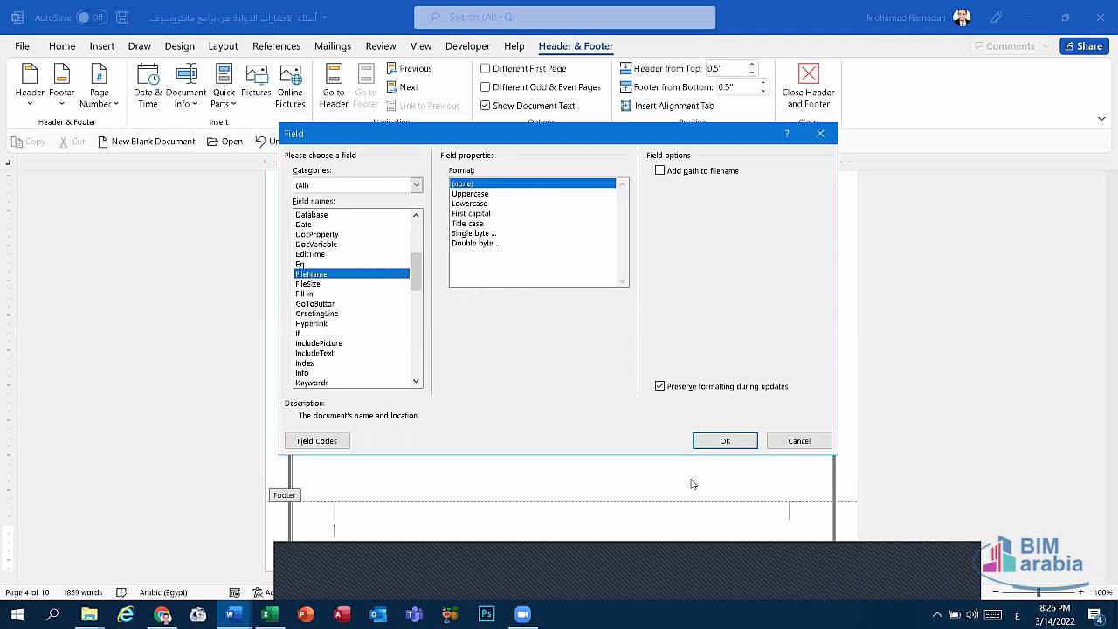
{"action": "left_click", "coordinate": [703, 443]}
{"action": "scroll", "coordinate": [524, 442], "scroll_direction": "down", "scroll_amount": 3}
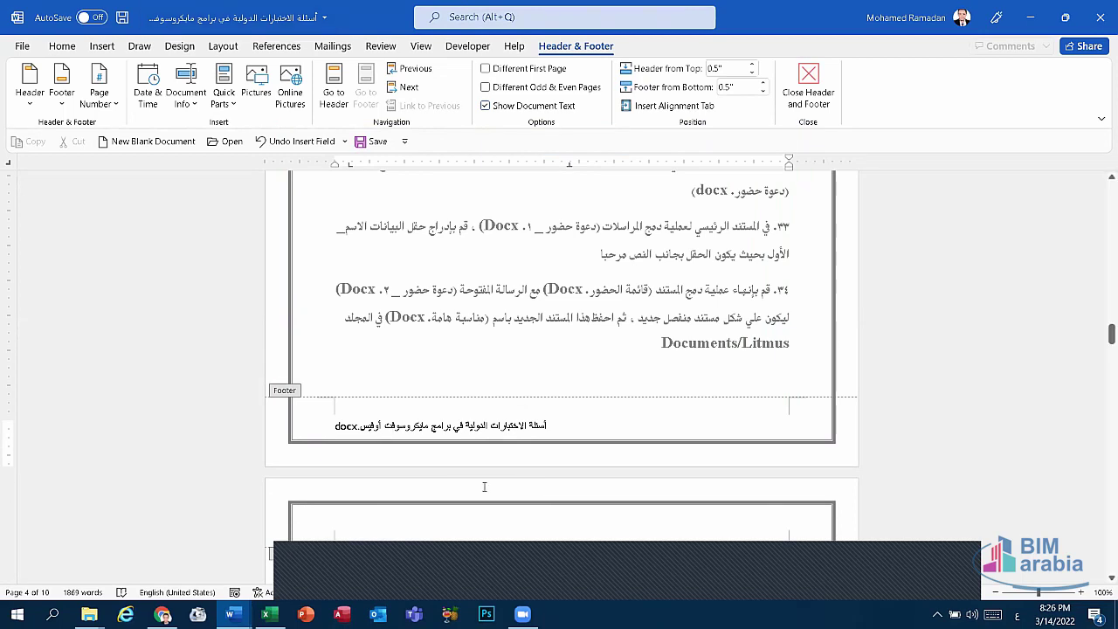
{"action": "left_click", "coordinate": [580, 590]}
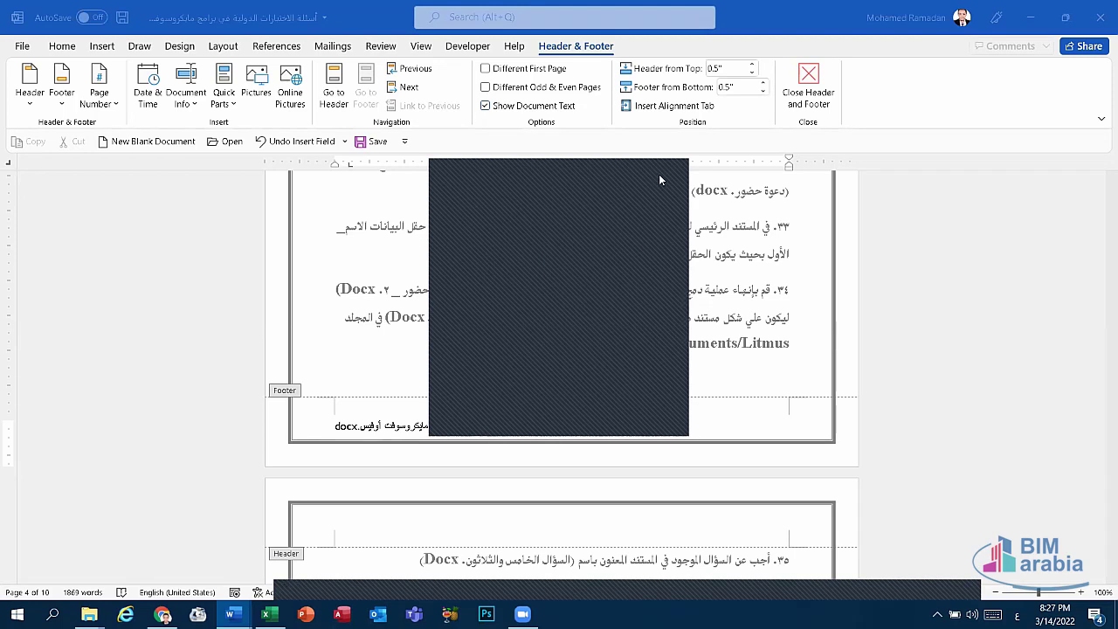
{"action": "left_click", "coordinate": [798, 100]}
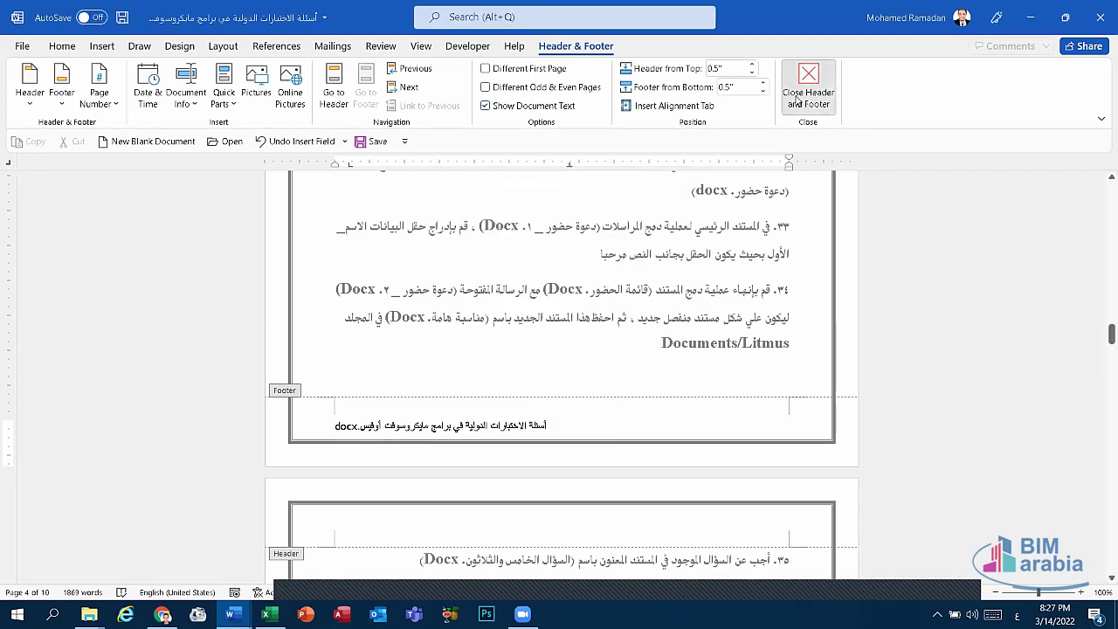
{"action": "scroll", "coordinate": [418, 346], "scroll_direction": "down", "scroll_amount": 5}
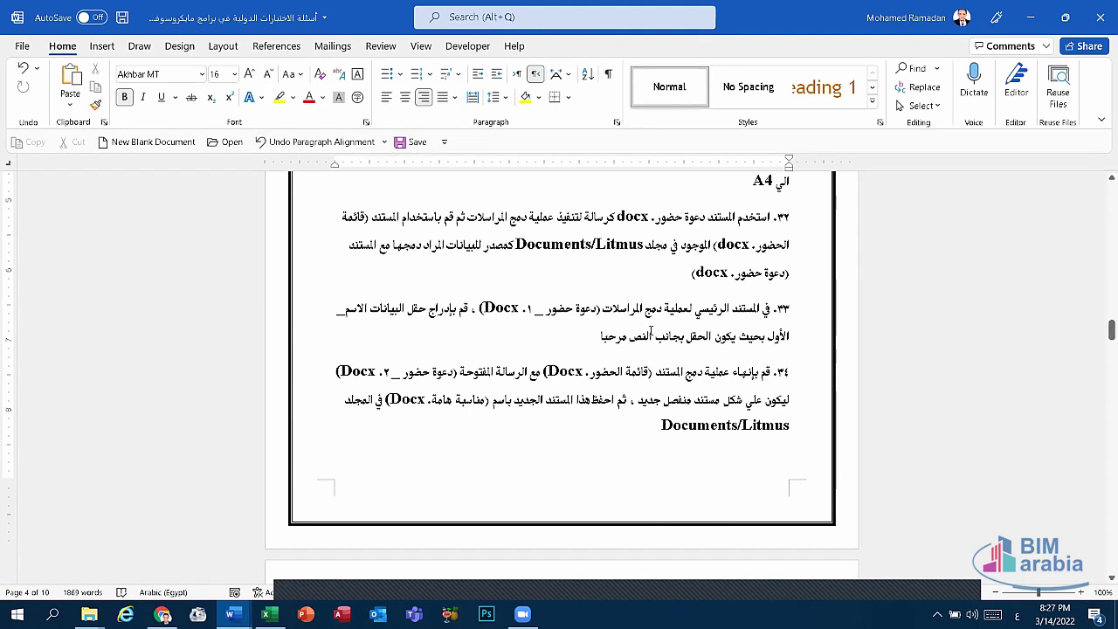
{"action": "scroll", "coordinate": [651, 330], "scroll_direction": "up", "scroll_amount": 4}
{"action": "scroll", "coordinate": [690, 289], "scroll_direction": "up", "scroll_amount": 2}
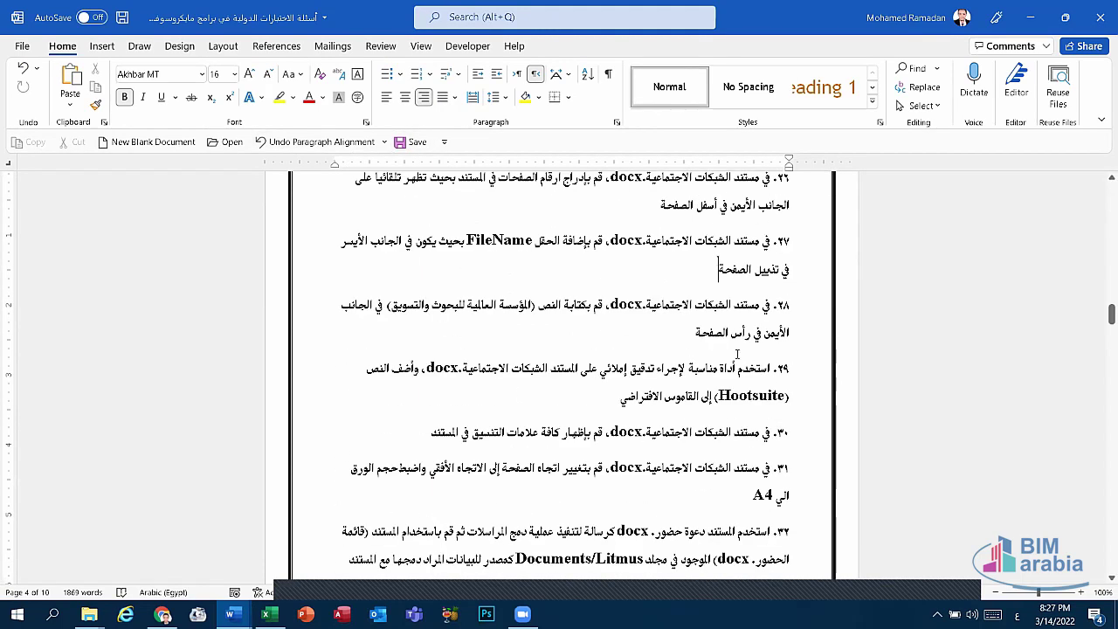
{"action": "scroll", "coordinate": [562, 367], "scroll_direction": "up", "scroll_amount": 1}
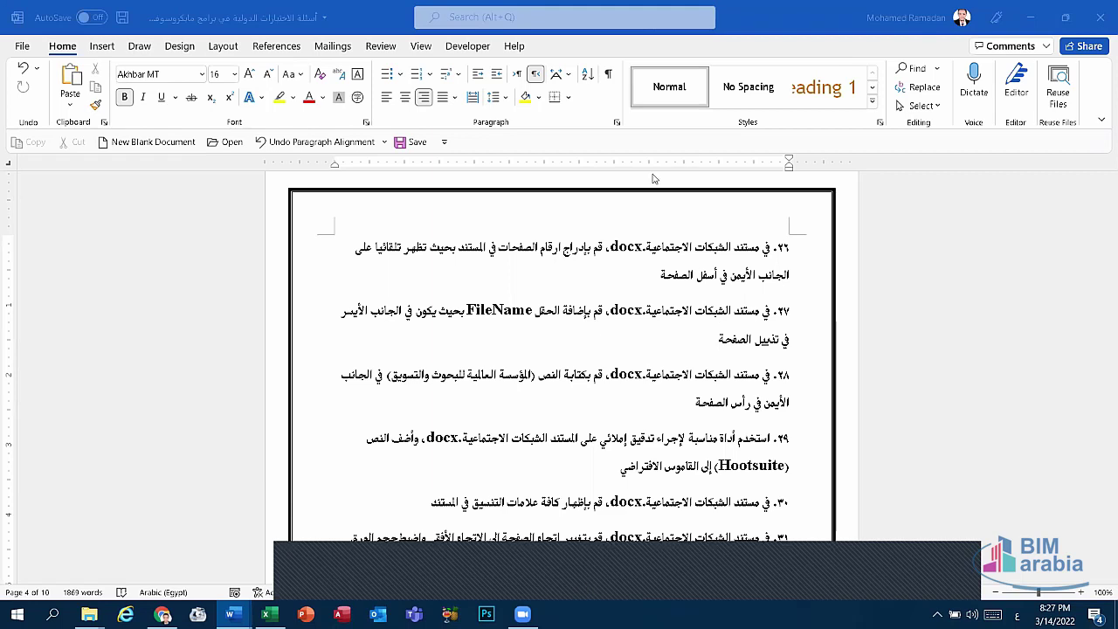
{"action": "left_click", "coordinate": [417, 56]}
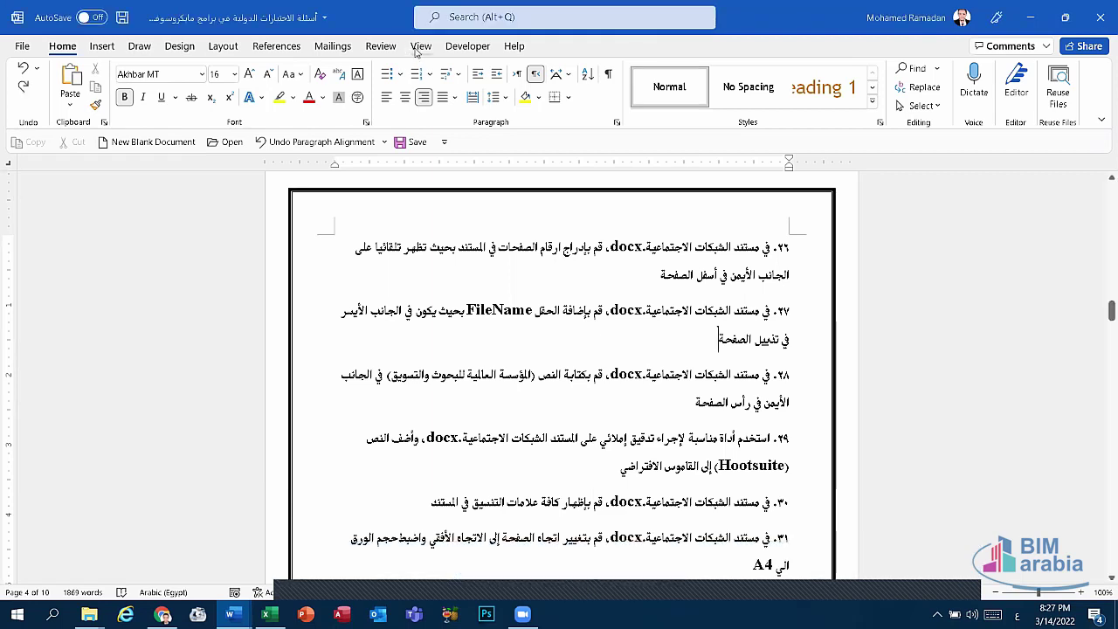
{"action": "left_click", "coordinate": [419, 49]}
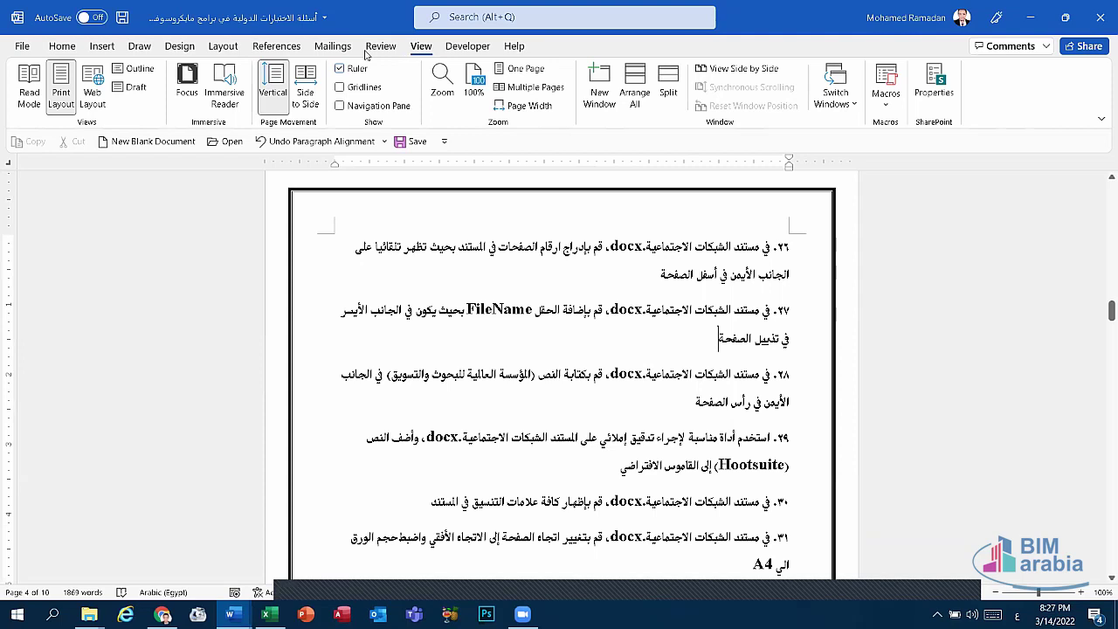
{"action": "left_click", "coordinate": [341, 71]}
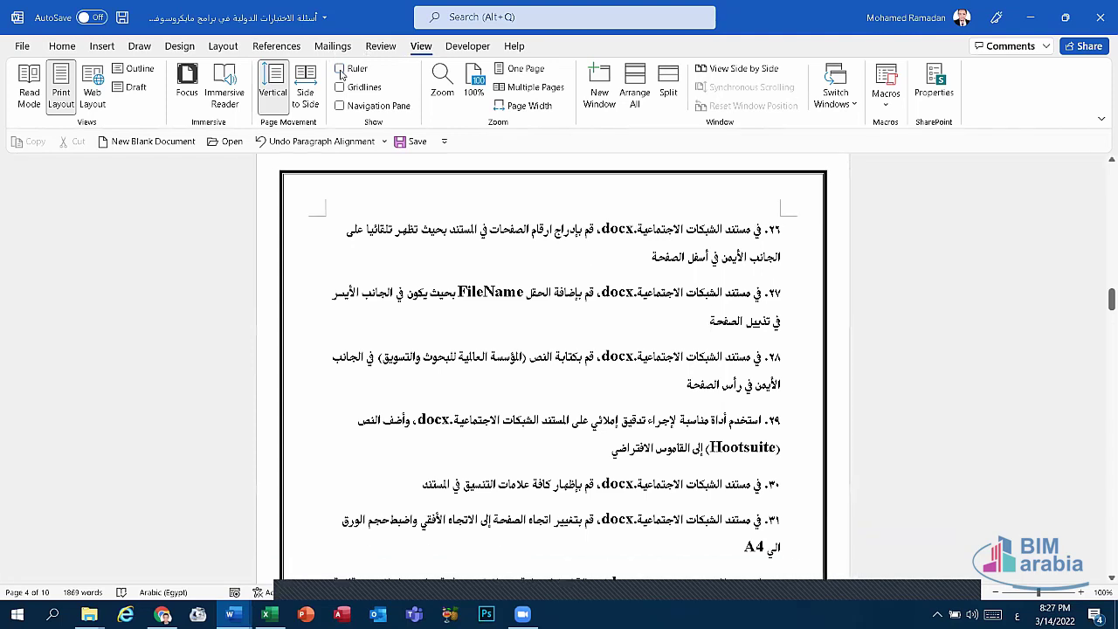
{"action": "left_click", "coordinate": [340, 70]}
{"action": "left_click", "coordinate": [340, 70]}
{"action": "left_click", "coordinate": [340, 69]}
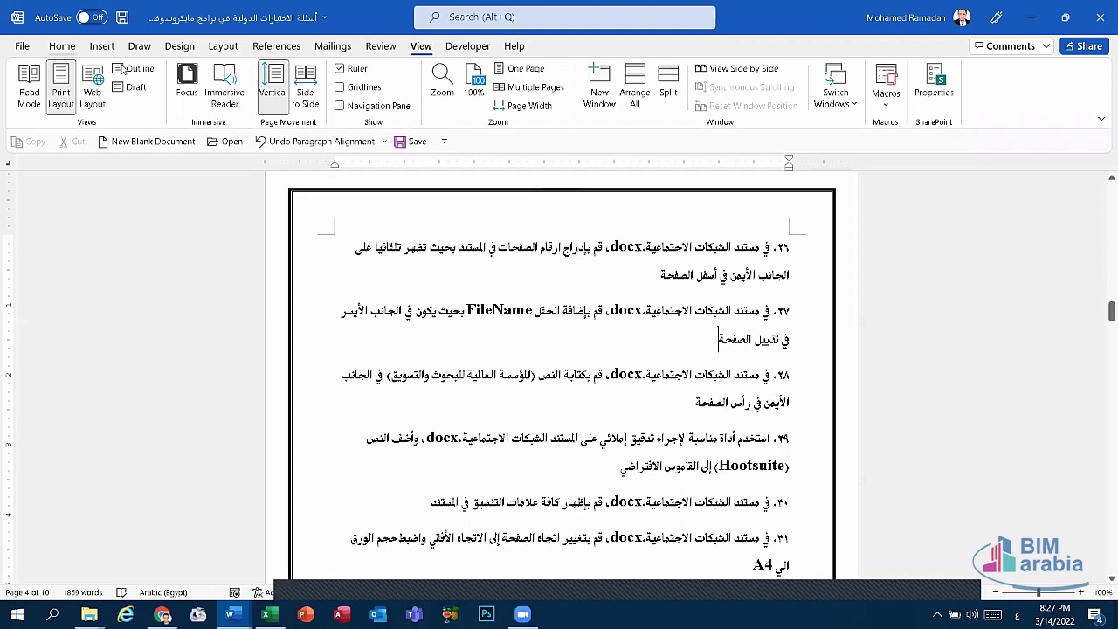
{"action": "left_click", "coordinate": [62, 46]}
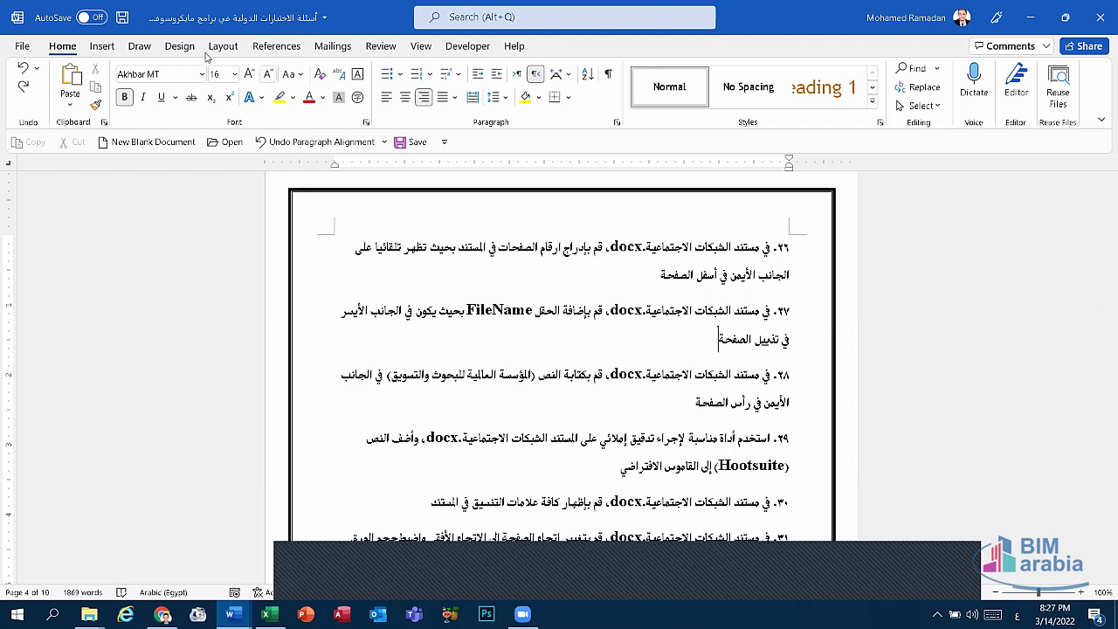
- Insert a Blank header and type المؤسسة العالمية للبحوث والتسويق into it
{"action": "left_click", "coordinate": [103, 46]}
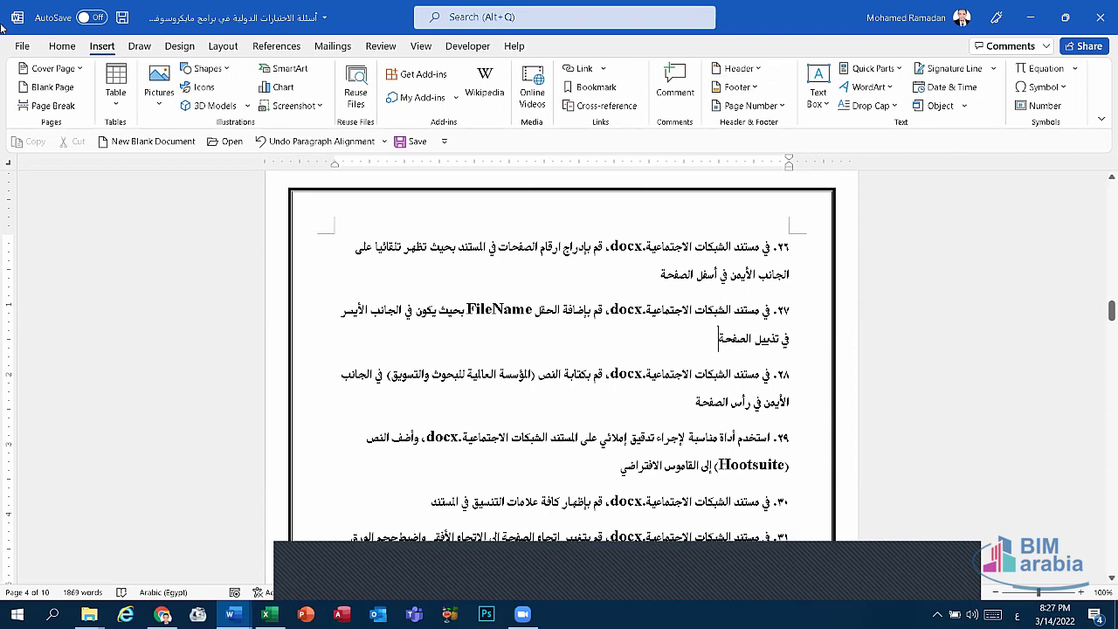
{"action": "left_click", "coordinate": [741, 68]}
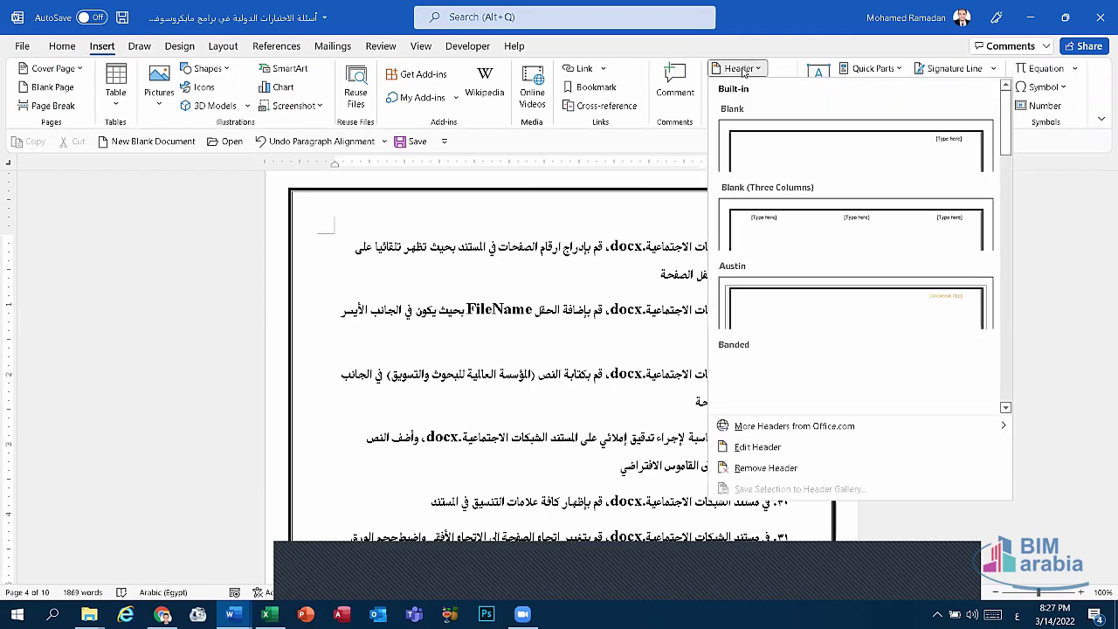
{"action": "left_click", "coordinate": [915, 154]}
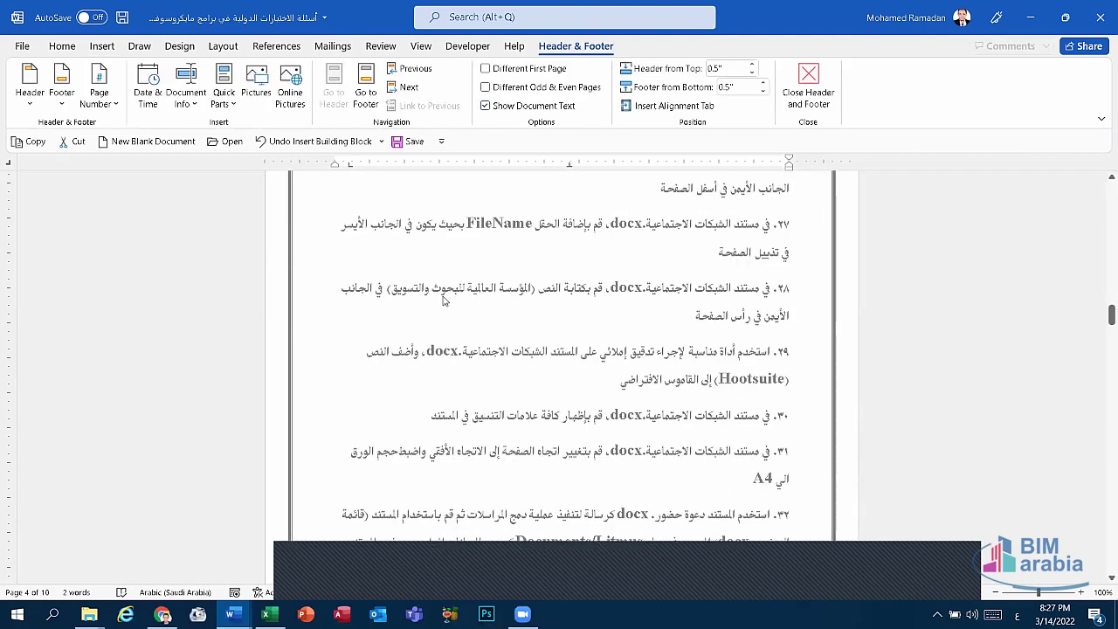
{"action": "scroll", "coordinate": [770, 256], "scroll_direction": "up", "scroll_amount": 3}
{"action": "scroll", "coordinate": [769, 257], "scroll_direction": "up", "scroll_amount": 2}
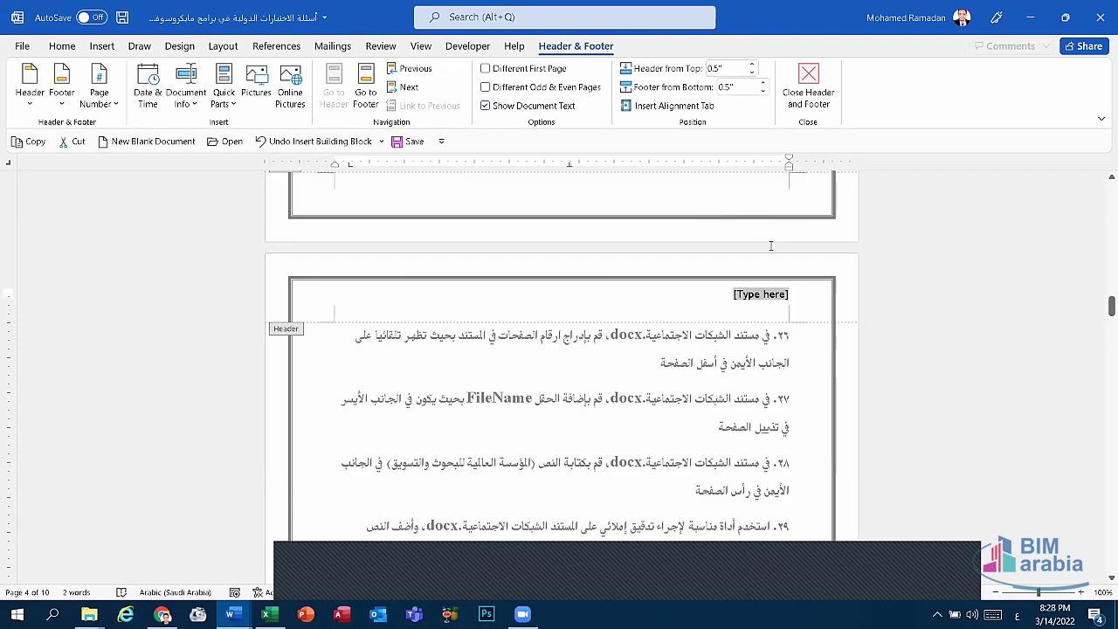
{"action": "type", "text": "الم"}
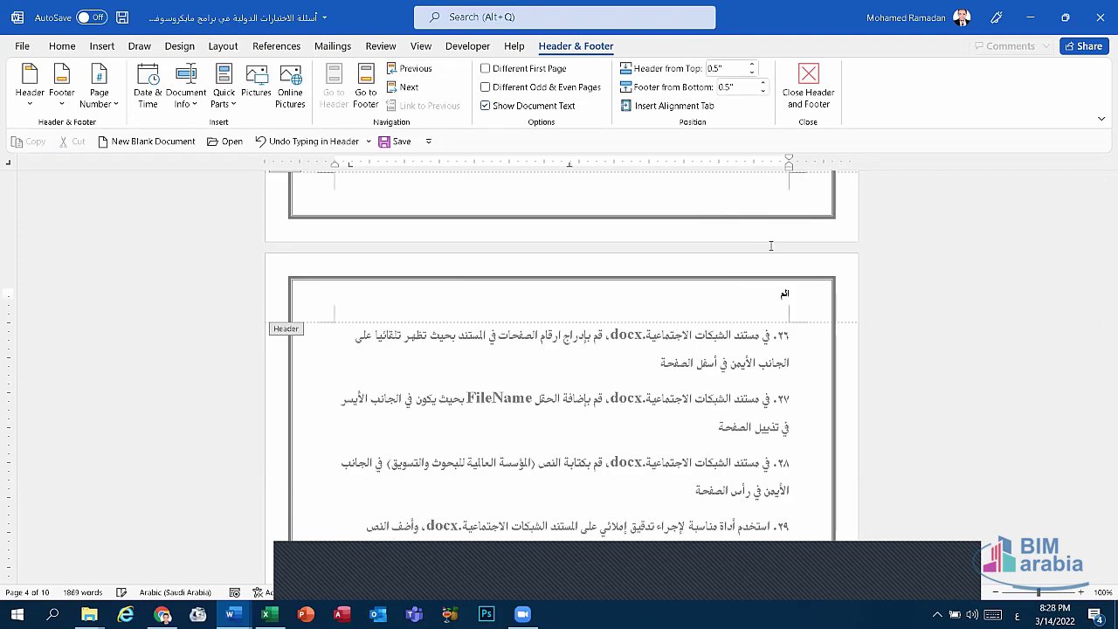
{"action": "type", "text": "ؤسسة العالمية"}
{"action": "type", "text": " للبحوث والتس"}
{"action": "type", "text": "ويق"}
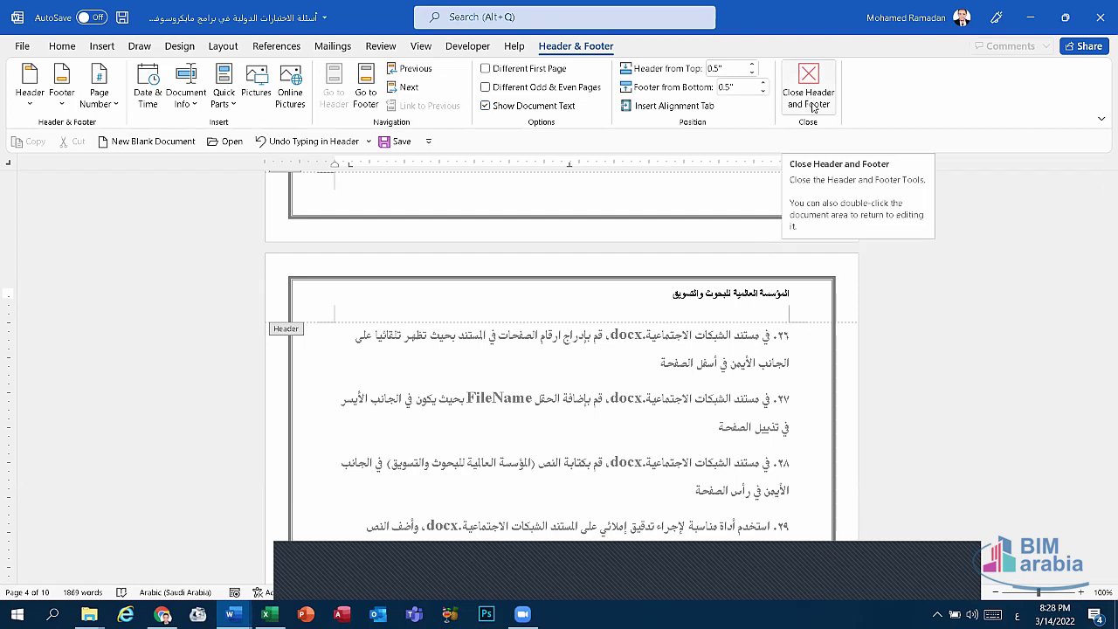
- Select the header text, close header editing, and return to page 1's body text
{"action": "left_click", "coordinate": [836, 297]}
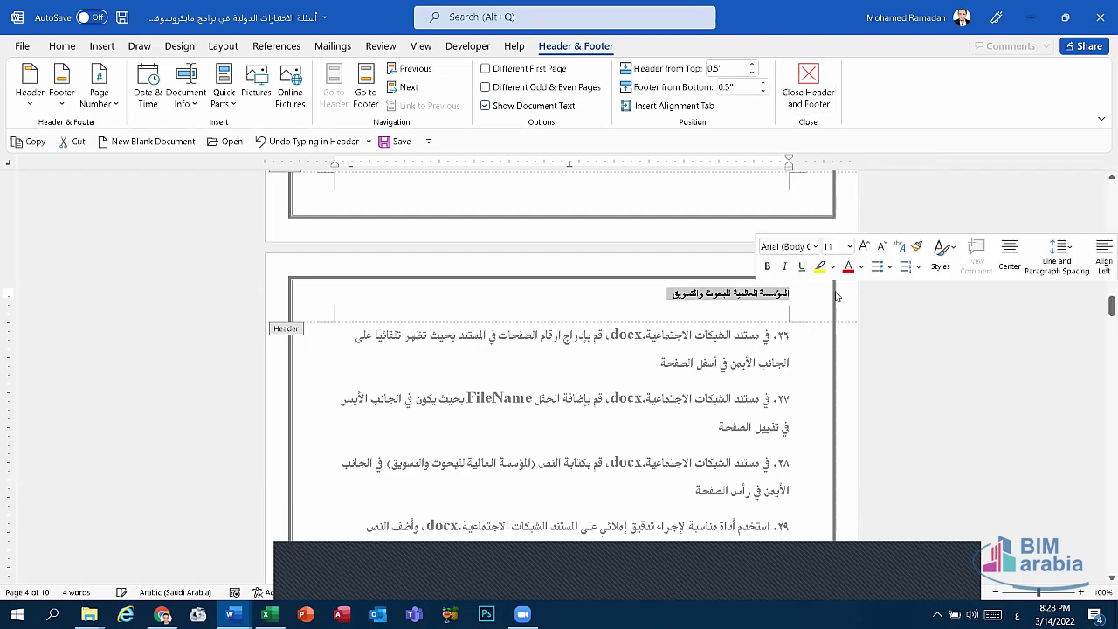
{"action": "left_click", "coordinate": [808, 87]}
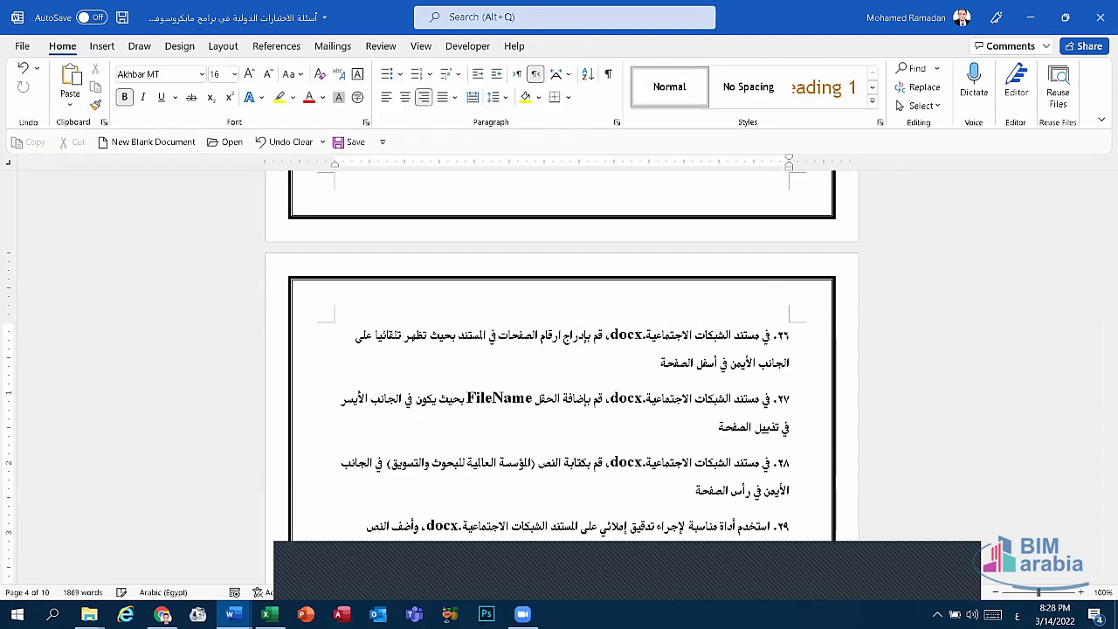
{"action": "left_click", "coordinate": [589, 593]}
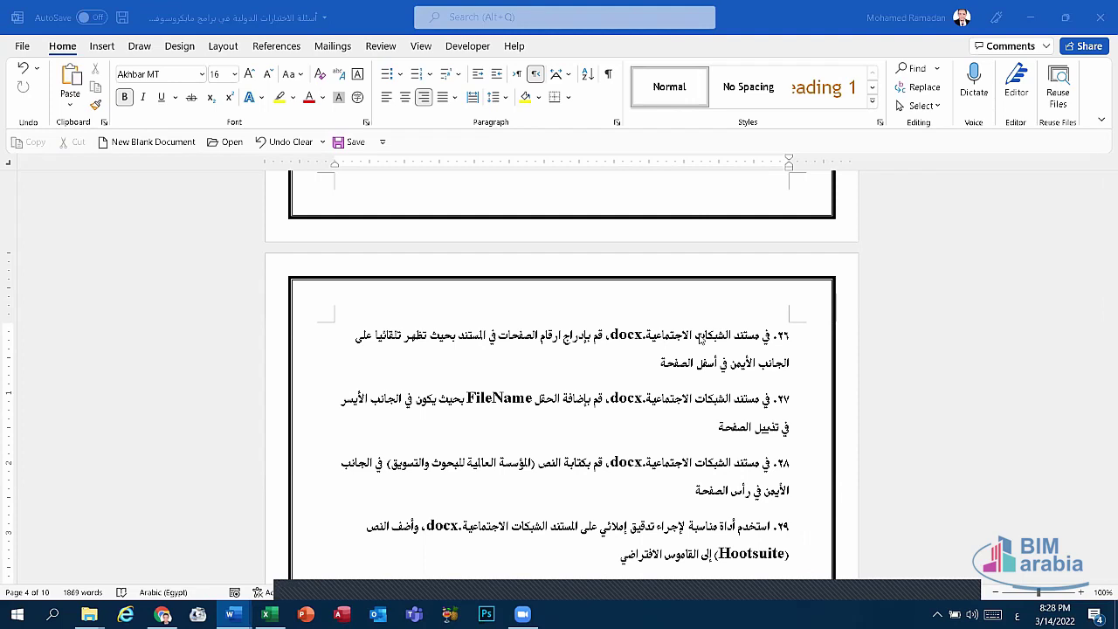
{"action": "scroll", "coordinate": [672, 341], "scroll_direction": "down", "scroll_amount": 2}
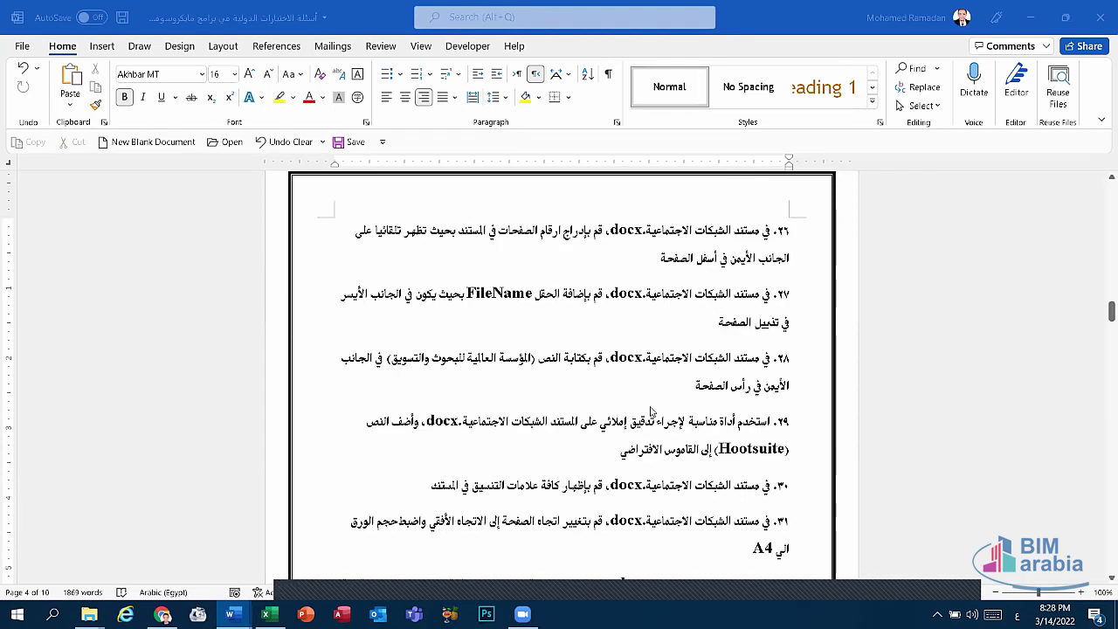
{"action": "scroll", "coordinate": [751, 431], "scroll_direction": "down", "scroll_amount": 1}
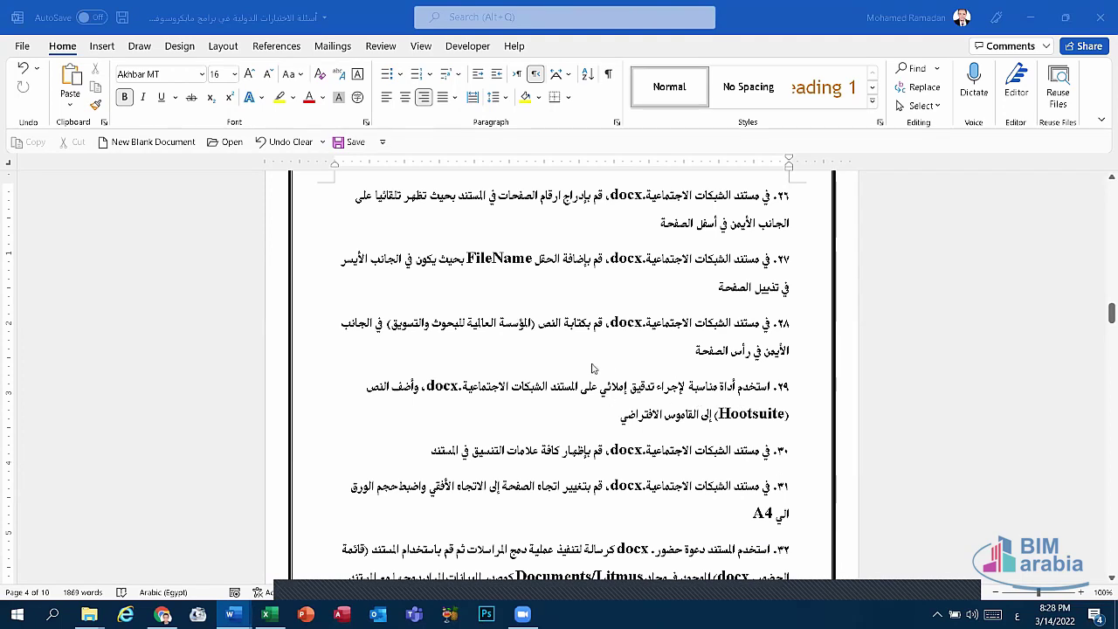
{"action": "left_click", "coordinate": [1100, 395]}
{"action": "left_click_drag", "start_coordinate": [1105, 317], "coordinate": [976, 308]}
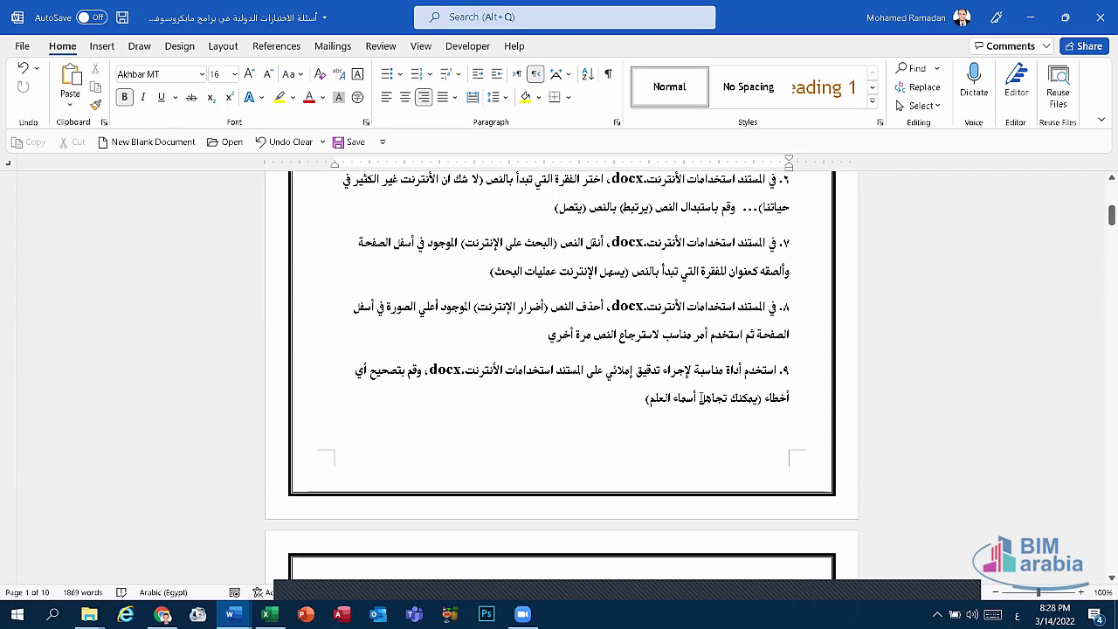
- Select the word 'Hootsuite' in exercise 29 and copy it
{"action": "left_click", "coordinate": [552, 370]}
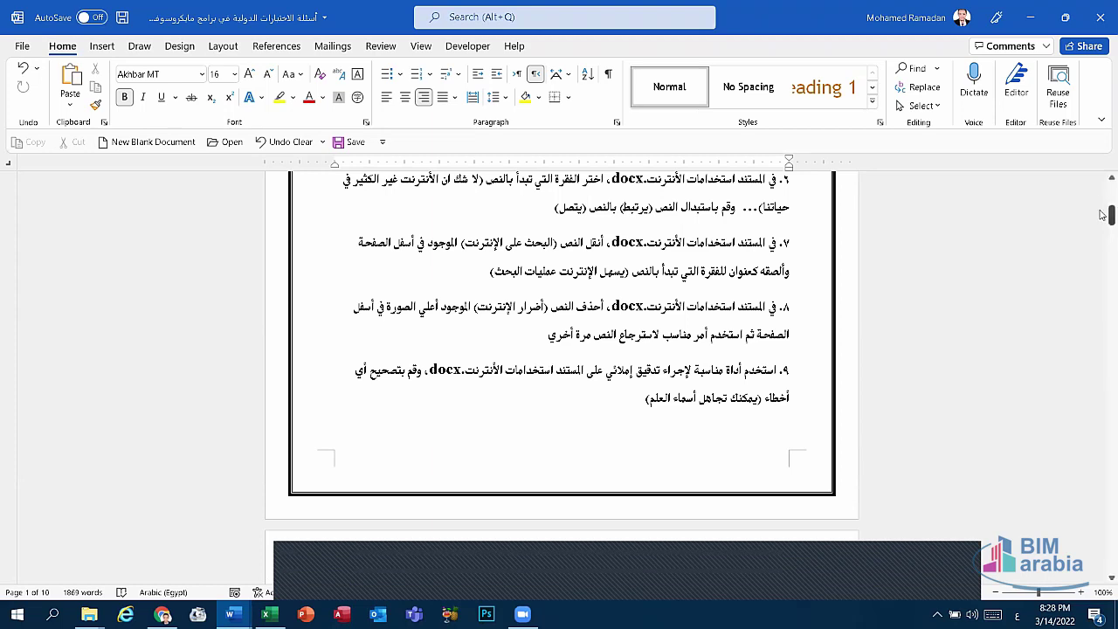
{"action": "mouse_move", "coordinate": [1103, 216]}
{"action": "left_mouse_down"}
{"action": "mouse_move", "coordinate": [1103, 276]}
{"action": "mouse_move", "coordinate": [1074, 313]}
{"action": "left_mouse_up"}
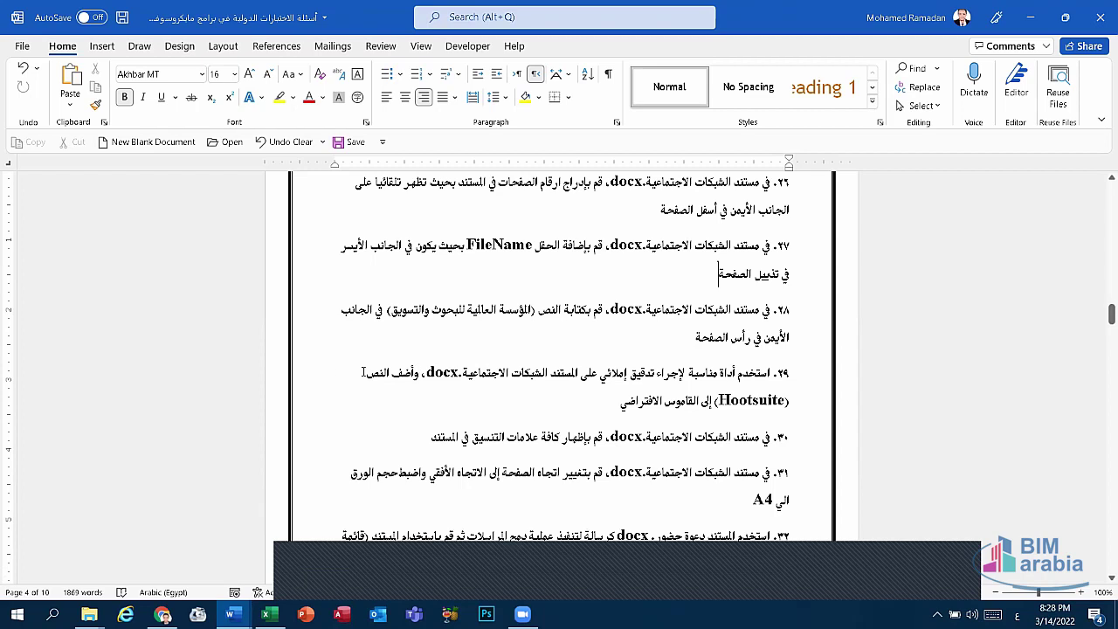
{"action": "left_click", "coordinate": [724, 402]}
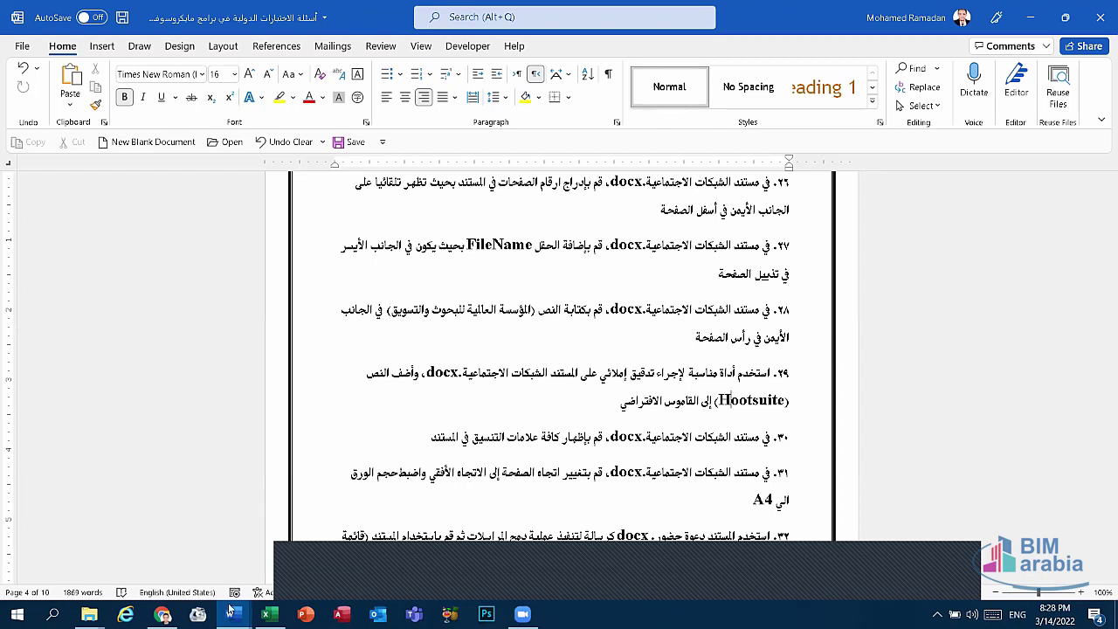
{"action": "left_click_drag", "start_coordinate": [785, 400], "coordinate": [719, 400]}
{"action": "right_click", "coordinate": [741, 403]}
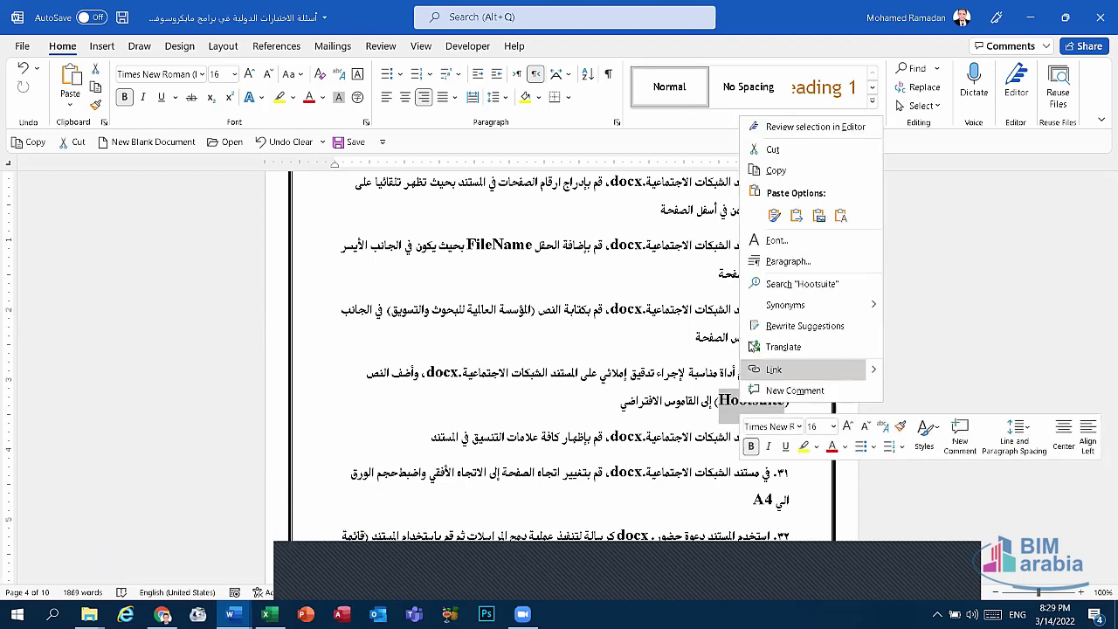
{"action": "left_click", "coordinate": [776, 170]}
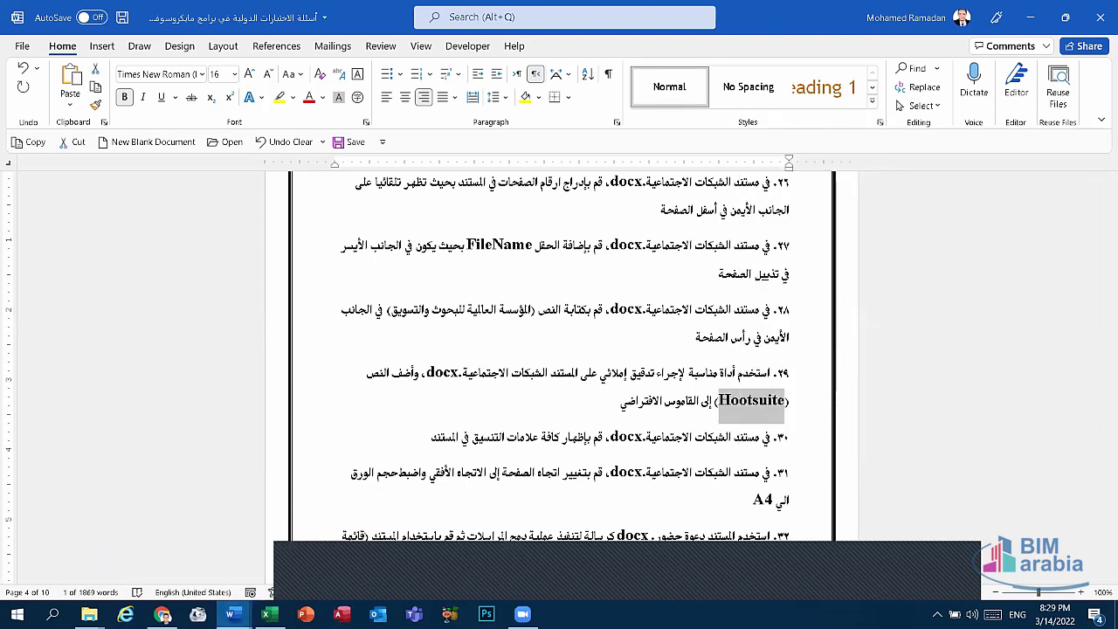
- In Document1, paste 'Hootsuite' below the table keeping source formatting, then retype it as 'Hotsuite'
{"action": "mouse_move", "coordinate": [230, 614]}
{"action": "left_click", "coordinate": [302, 548]}
{"action": "left_click", "coordinate": [492, 367]}
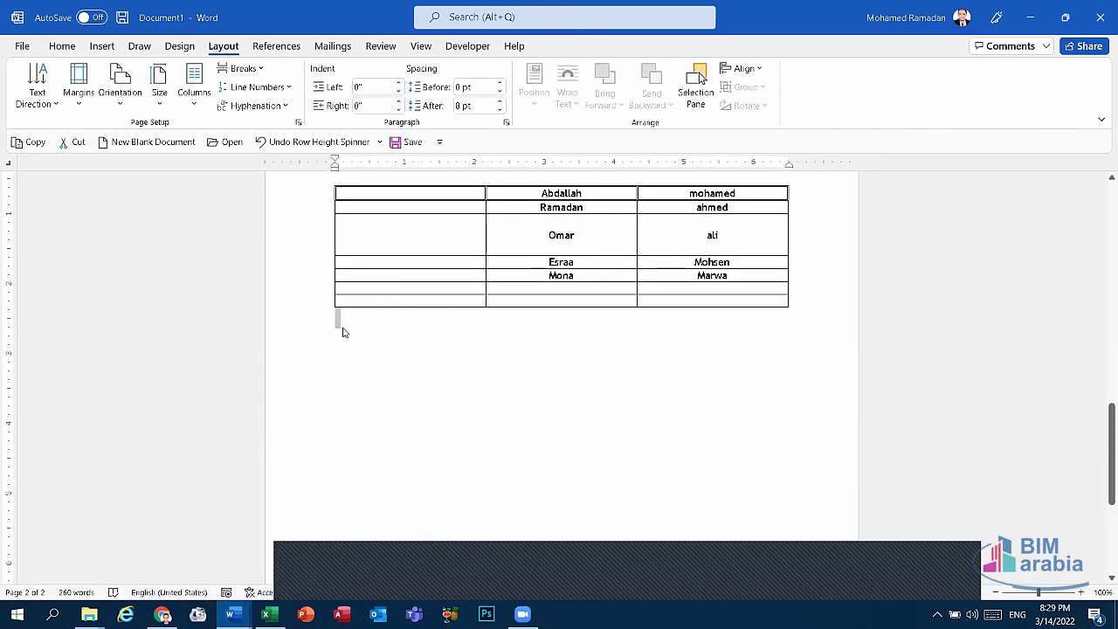
{"action": "key", "text": "Return"}
{"action": "right_click", "coordinate": [344, 375]}
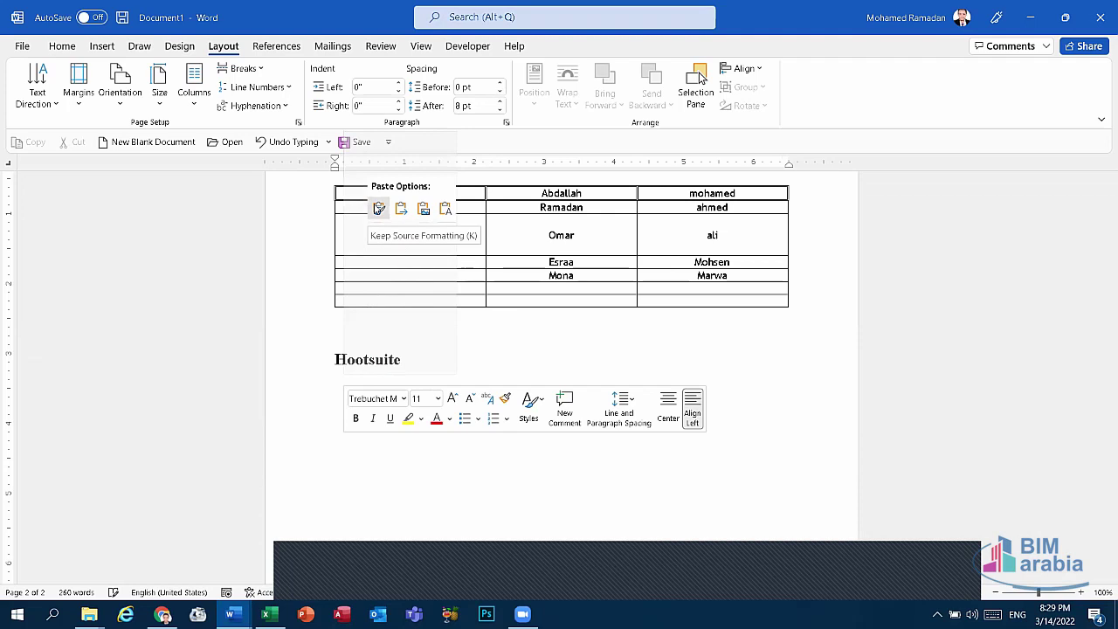
{"action": "left_click", "coordinate": [378, 208]}
{"action": "key", "text": "Down"}
{"action": "key", "text": "Return"}
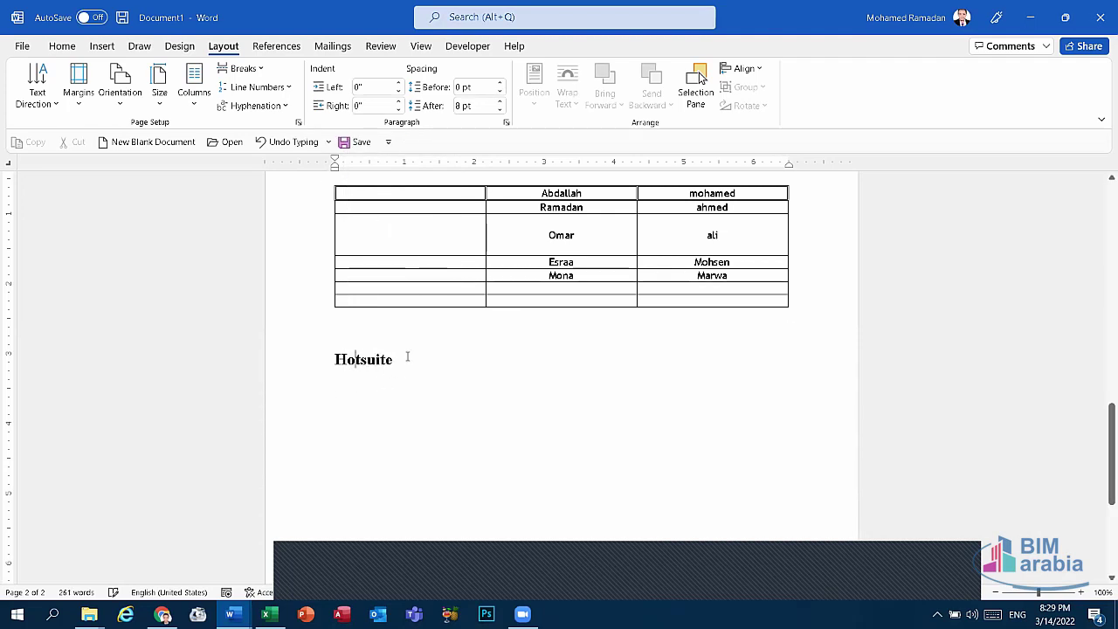
{"action": "double_click", "coordinate": [406, 360]}
{"action": "type", "text": "Hotsuite"}
- Add 'Hotsuite' to the dictionary through the Review Editor pane
{"action": "left_click", "coordinate": [375, 48]}
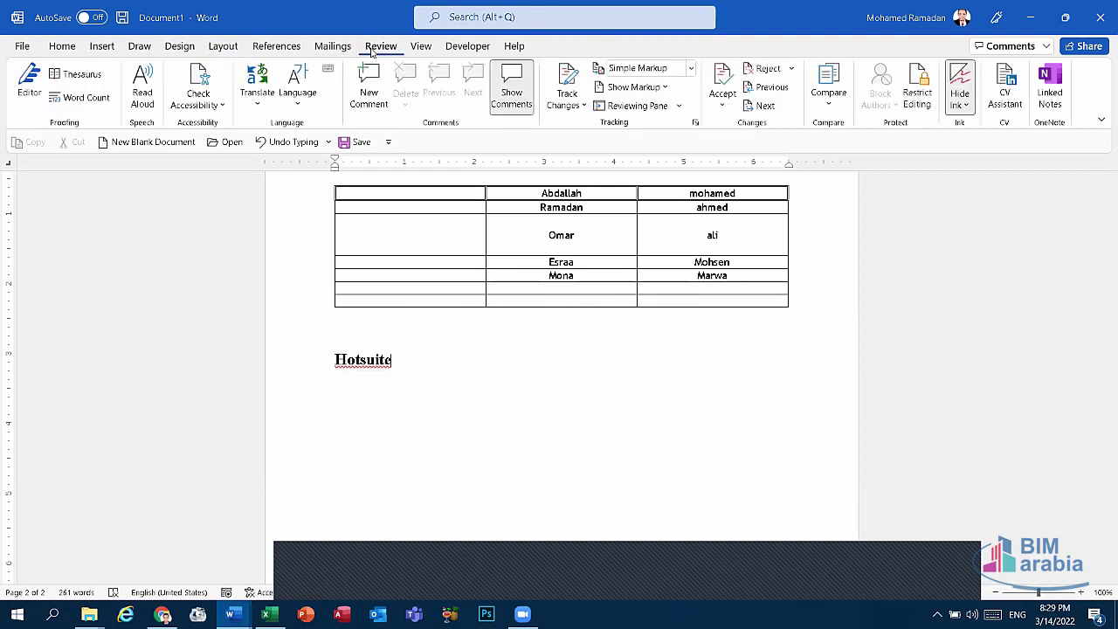
{"action": "left_click", "coordinate": [29, 83]}
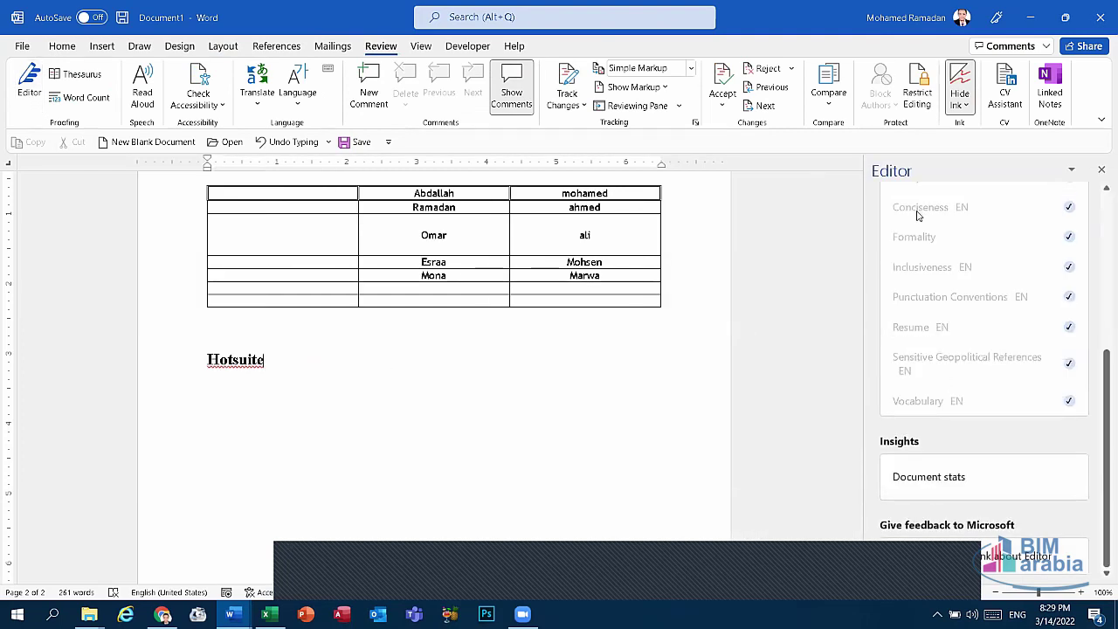
{"action": "scroll", "coordinate": [918, 214], "scroll_direction": "up", "scroll_amount": 5}
{"action": "left_click", "coordinate": [920, 363]}
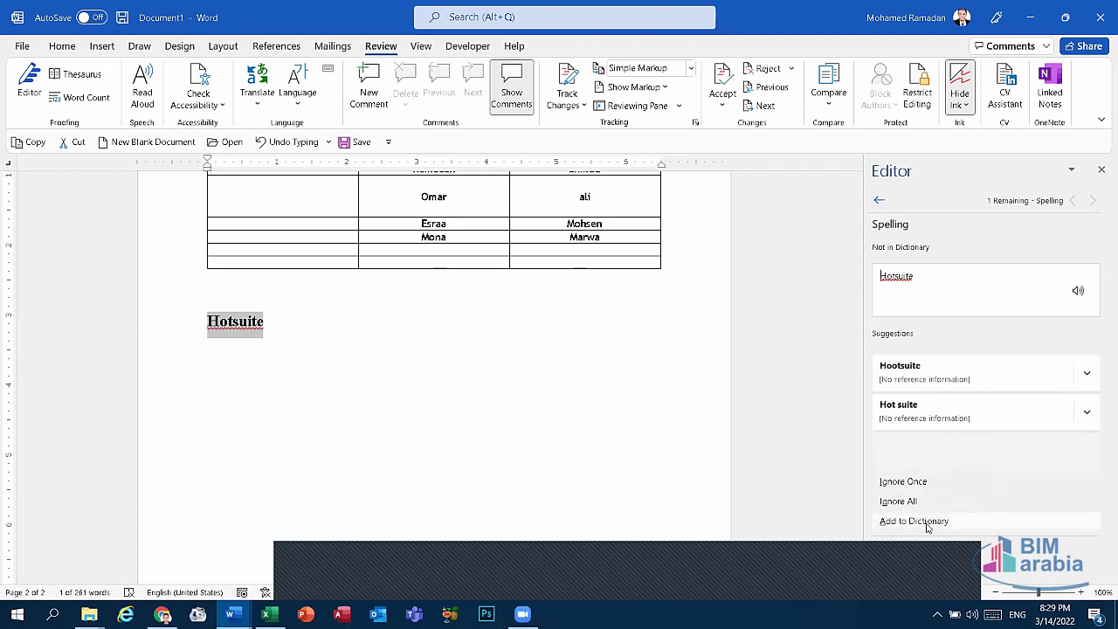
{"action": "left_click", "coordinate": [928, 521]}
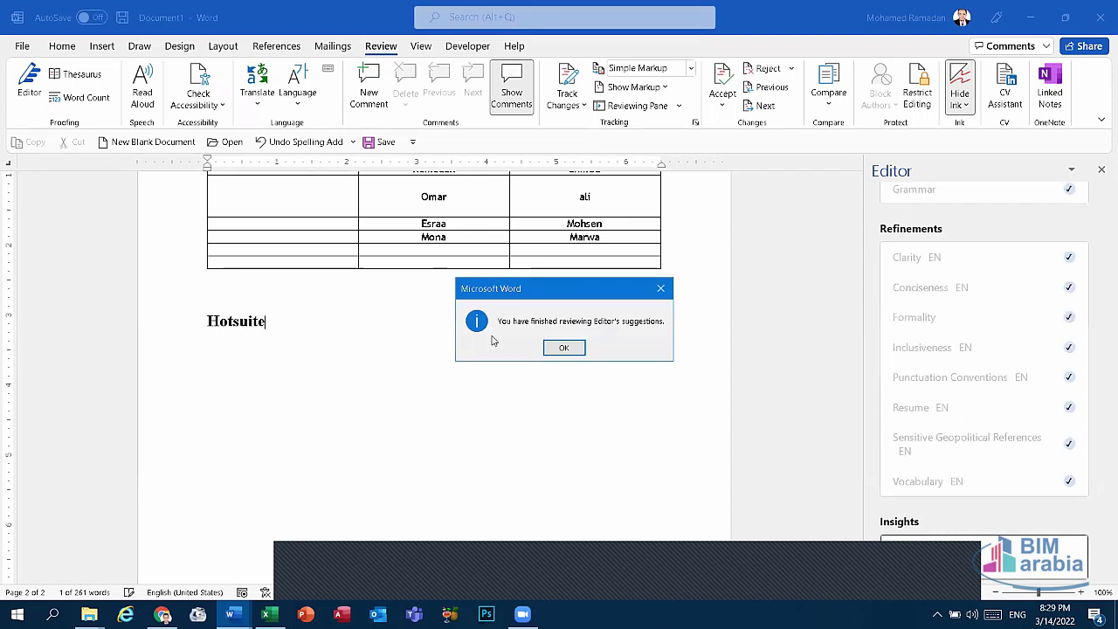
{"action": "left_click", "coordinate": [566, 350]}
{"action": "left_click", "coordinate": [1102, 169]}
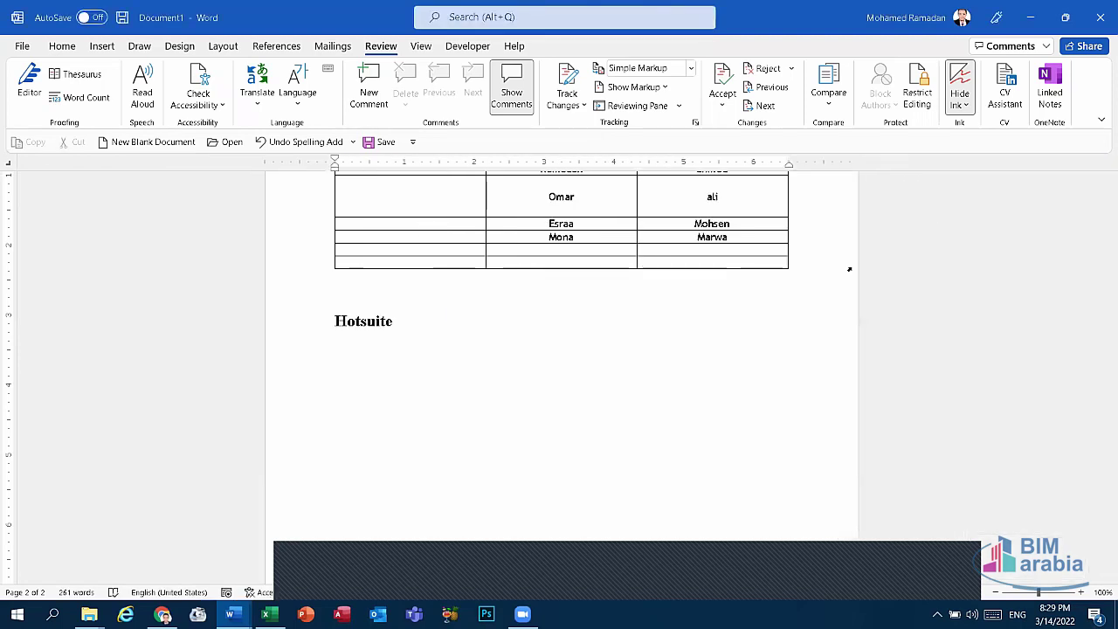
- Undo the dictionary addition of 'Hotsuite' and delete the word from the document
{"action": "right_click", "coordinate": [360, 322]}
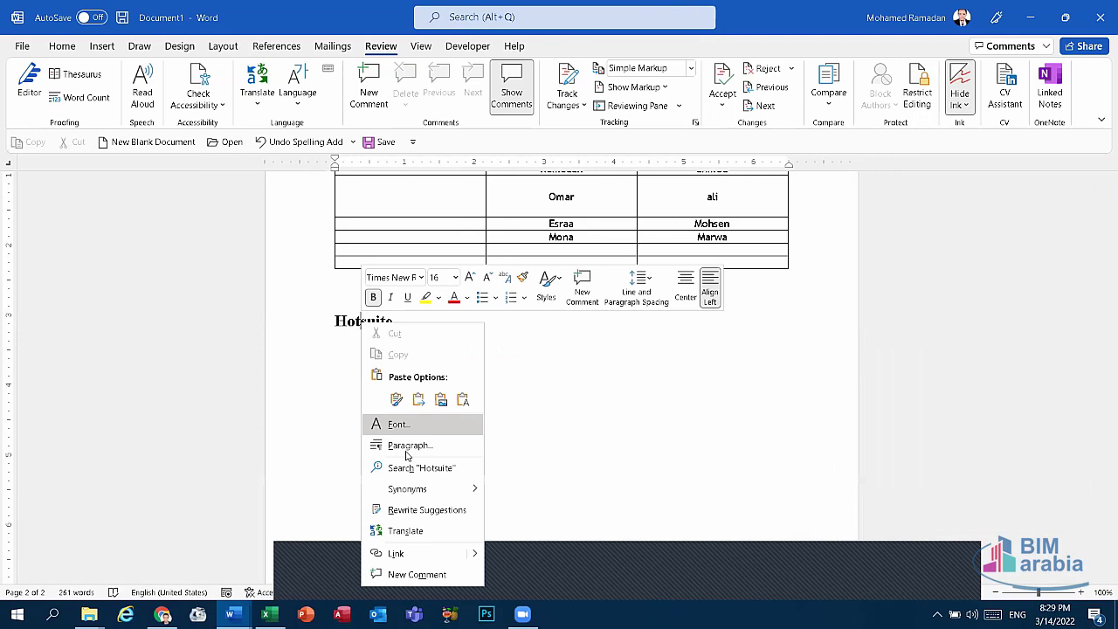
{"action": "key", "text": "Escape"}
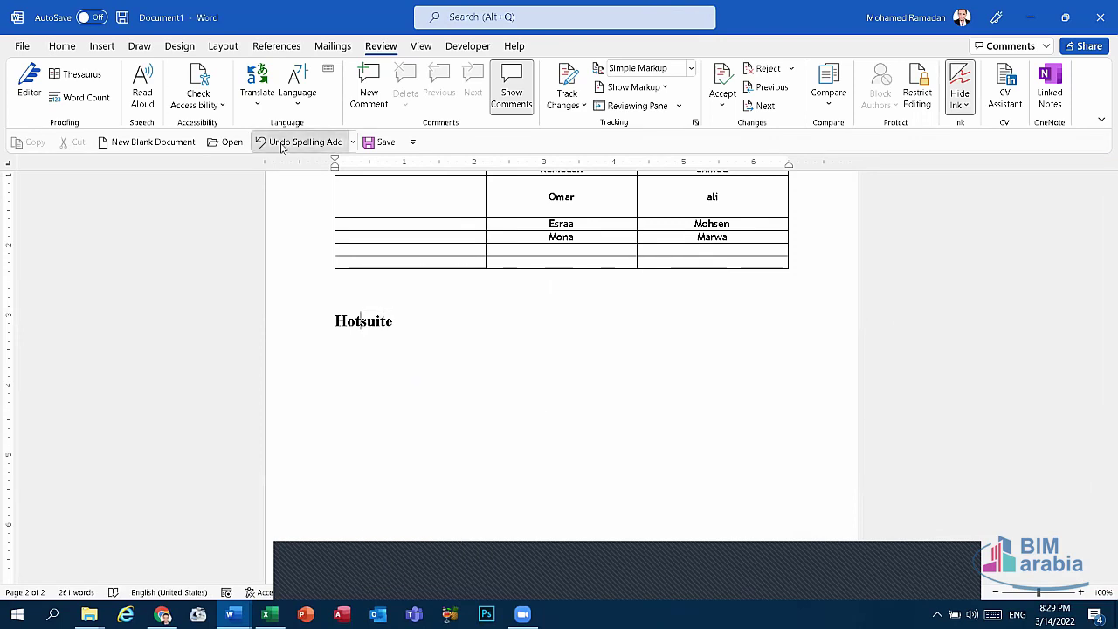
{"action": "left_click", "coordinate": [262, 142]}
{"action": "right_click", "coordinate": [372, 327]}
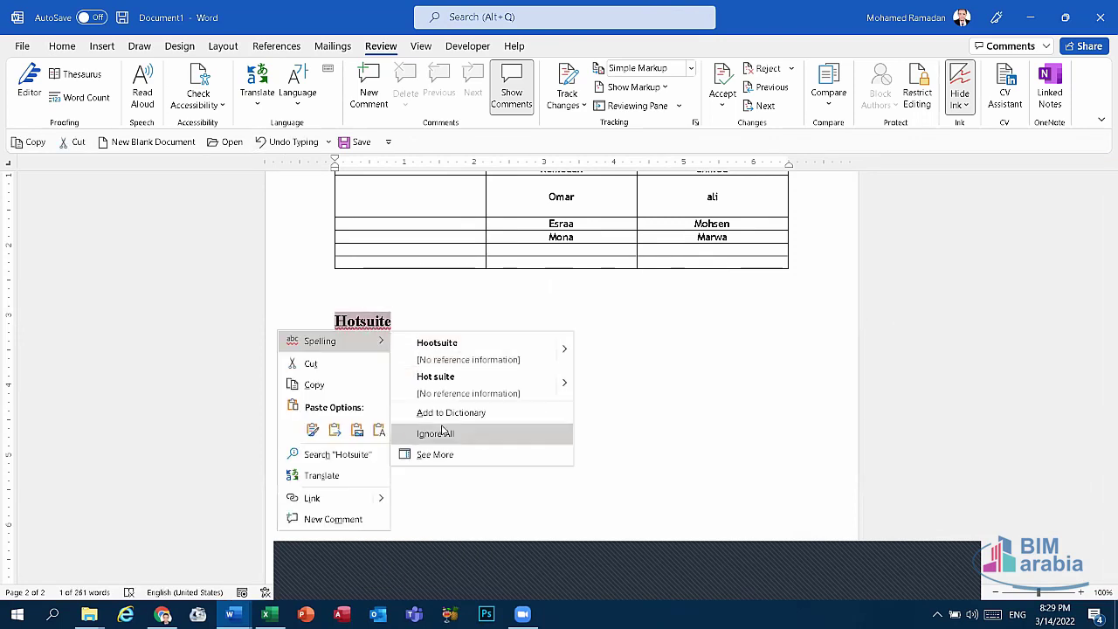
{"action": "left_click", "coordinate": [445, 315]}
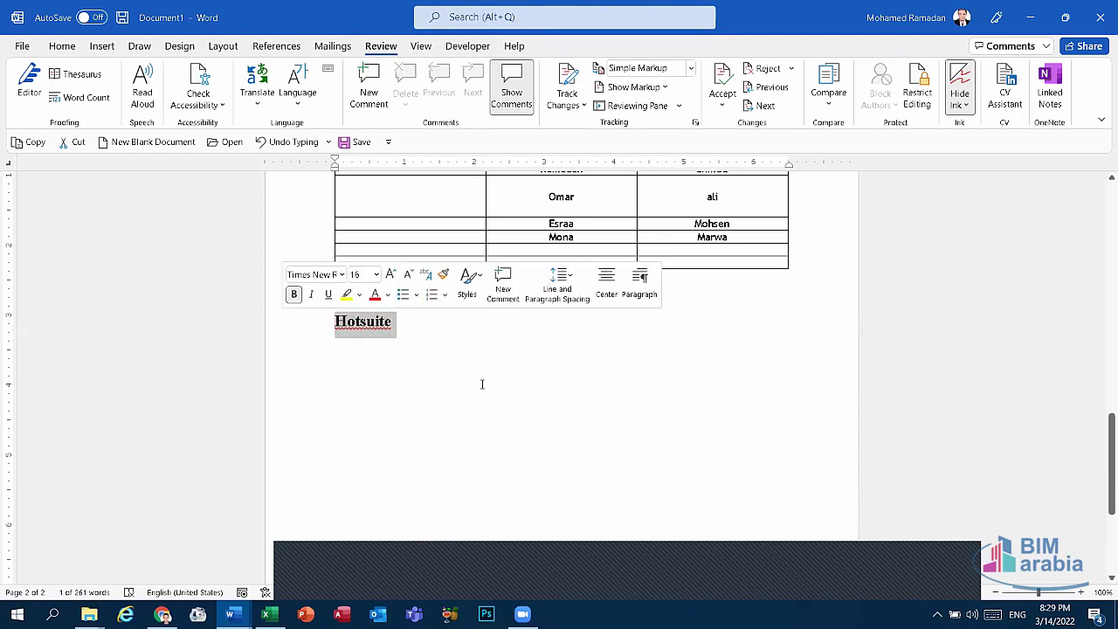
{"action": "key", "text": "Delete"}
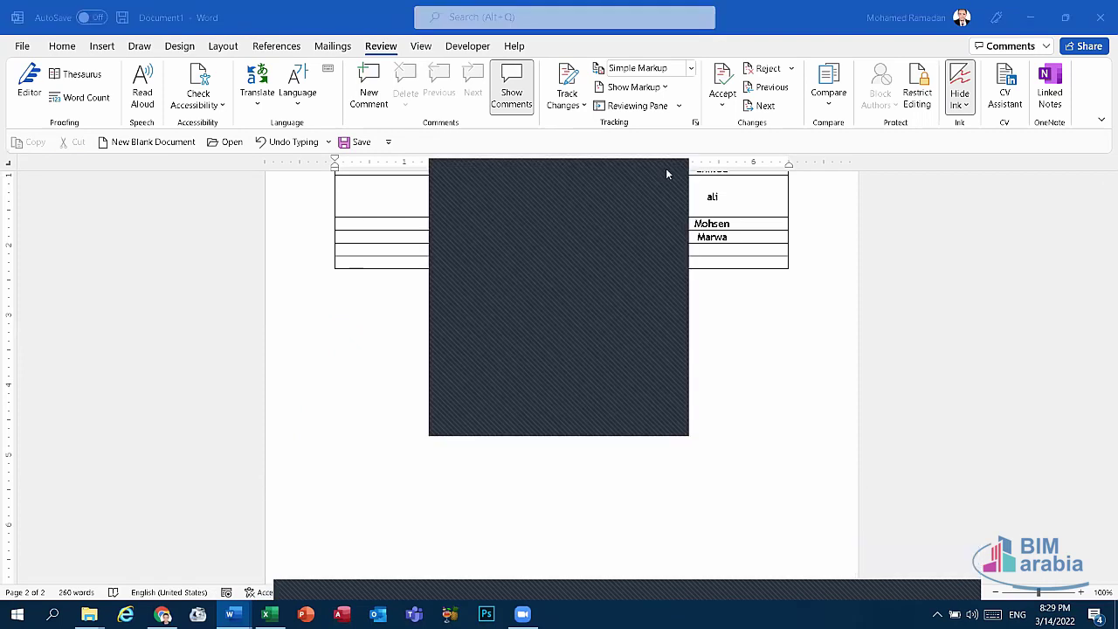
{"action": "left_click", "coordinate": [655, 197]}
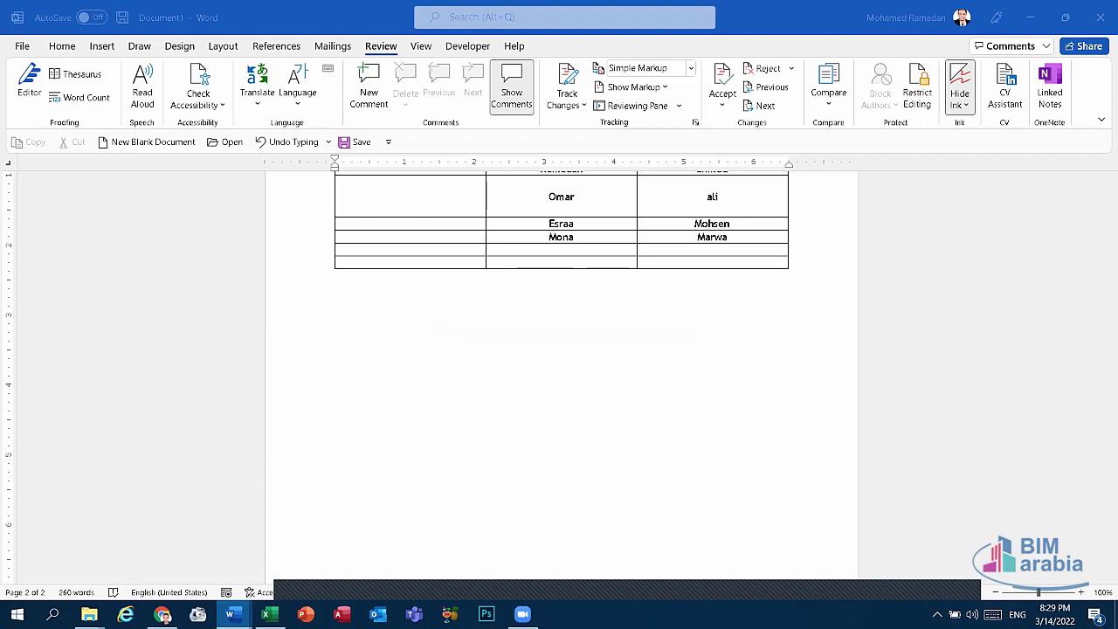
{"action": "mouse_move", "coordinate": [231, 614]}
{"action": "left_click", "coordinate": [169, 559]}
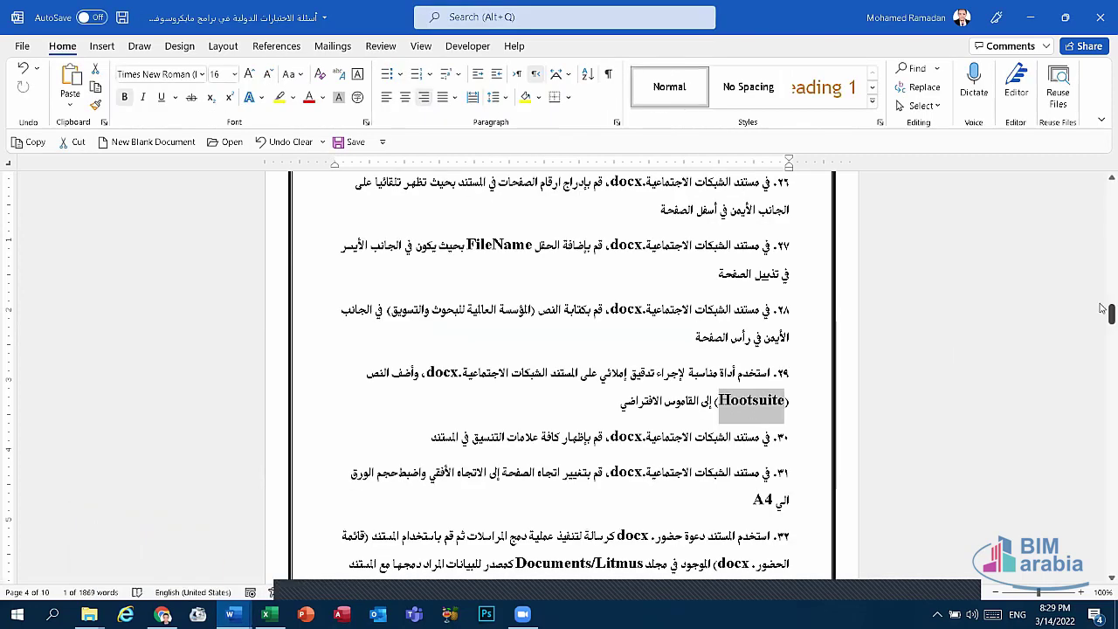
{"action": "left_click_drag", "start_coordinate": [1103, 313], "coordinate": [1102, 222]}
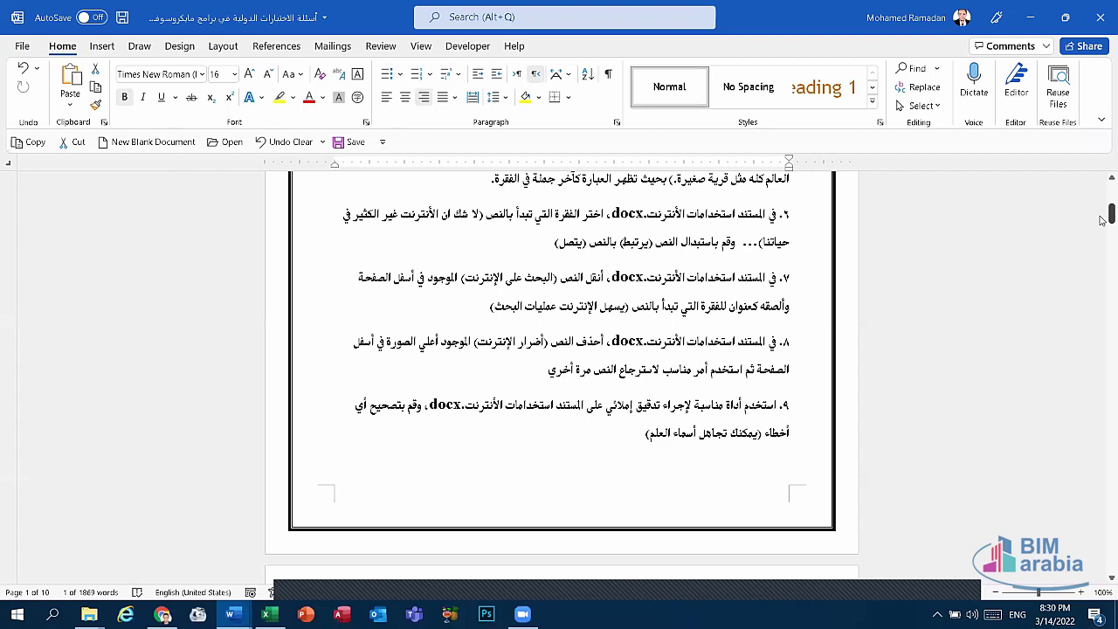
{"action": "left_click_drag", "start_coordinate": [1105, 216], "coordinate": [1104, 325]}
{"action": "left_click", "coordinate": [703, 436]}
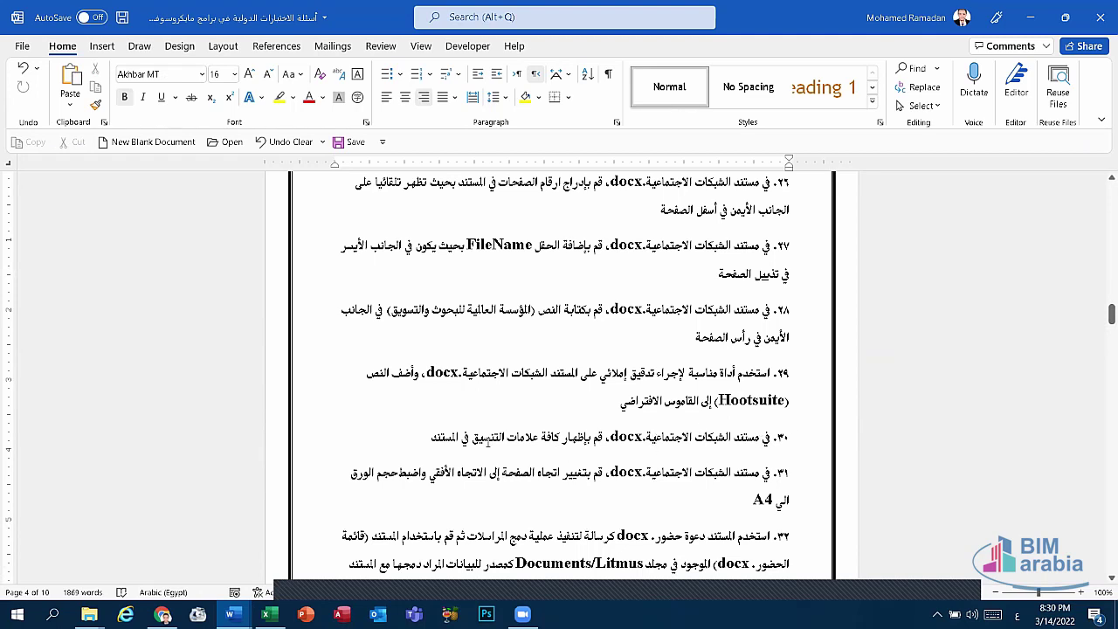
{"action": "left_click", "coordinate": [230, 614]}
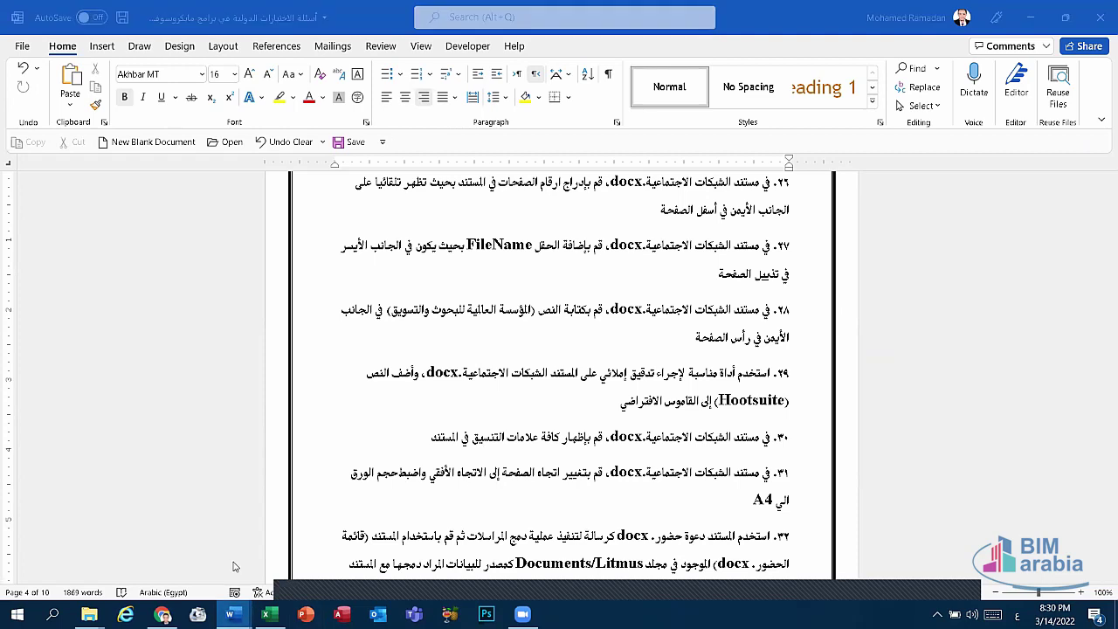
{"action": "left_click", "coordinate": [303, 567]}
{"action": "scroll", "coordinate": [422, 451], "scroll_direction": "up", "scroll_amount": 3}
{"action": "scroll", "coordinate": [420, 441], "scroll_direction": "up", "scroll_amount": 5}
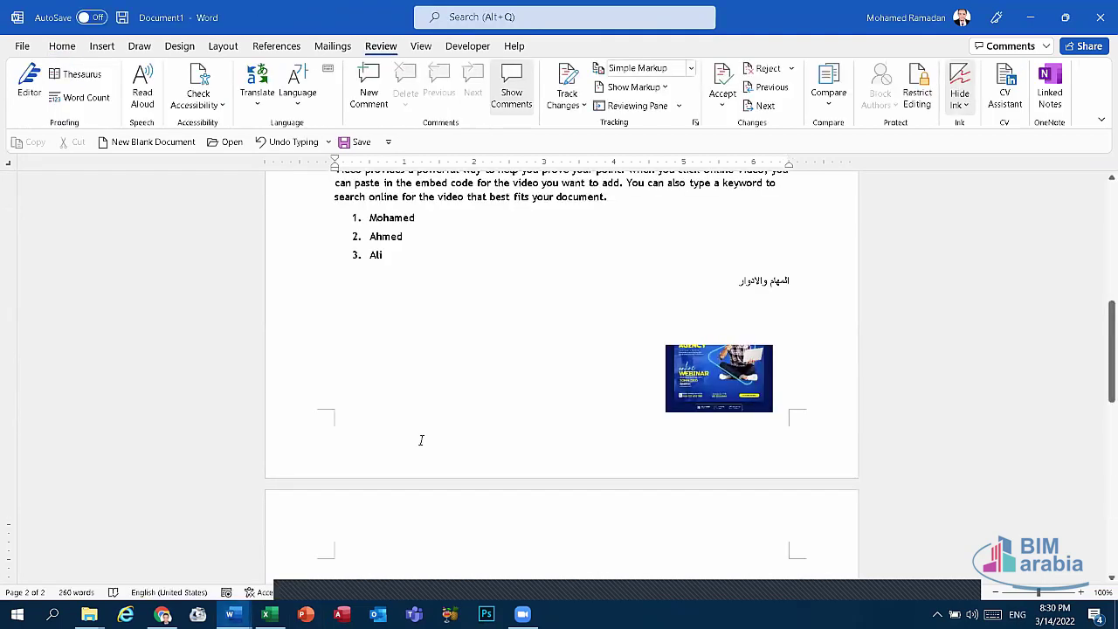
{"action": "scroll", "coordinate": [421, 440], "scroll_direction": "up", "scroll_amount": 5}
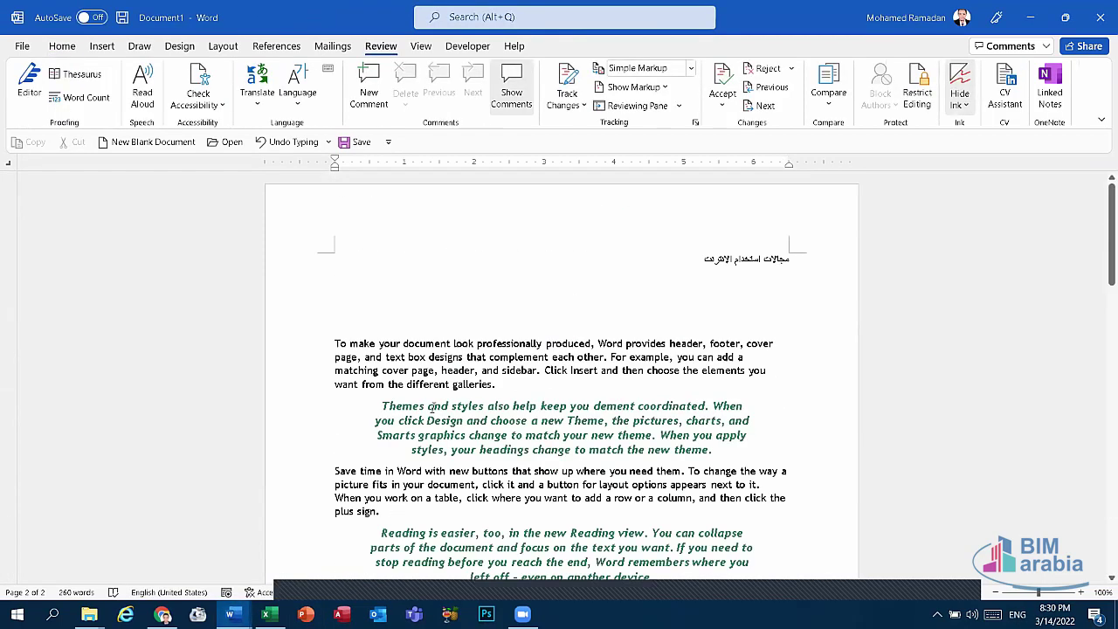
{"action": "left_click", "coordinate": [63, 47]}
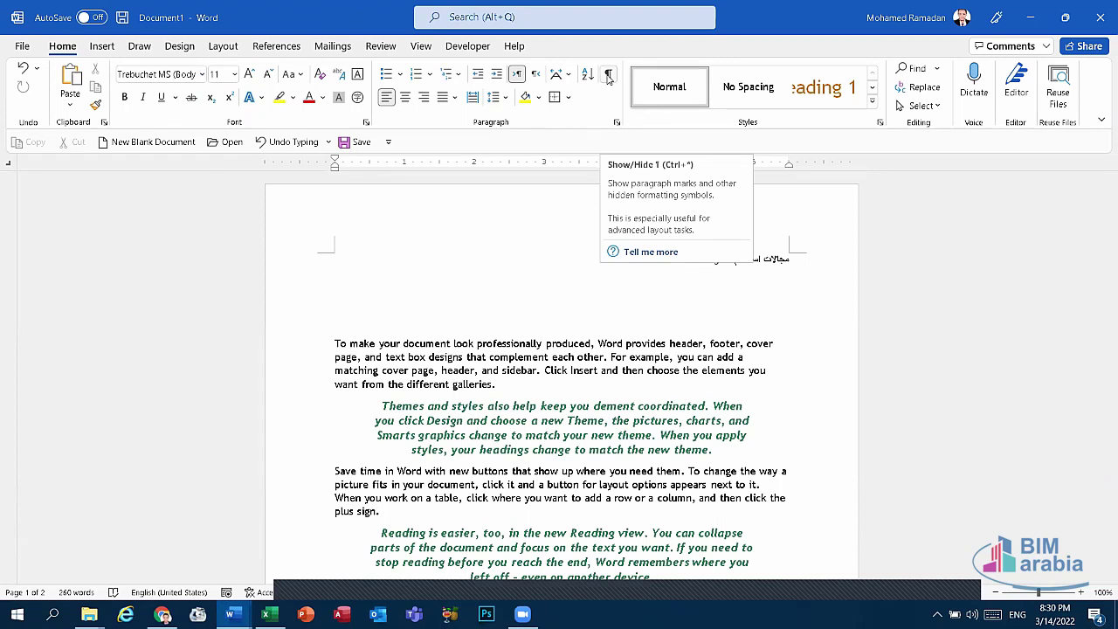
{"action": "left_click", "coordinate": [609, 75]}
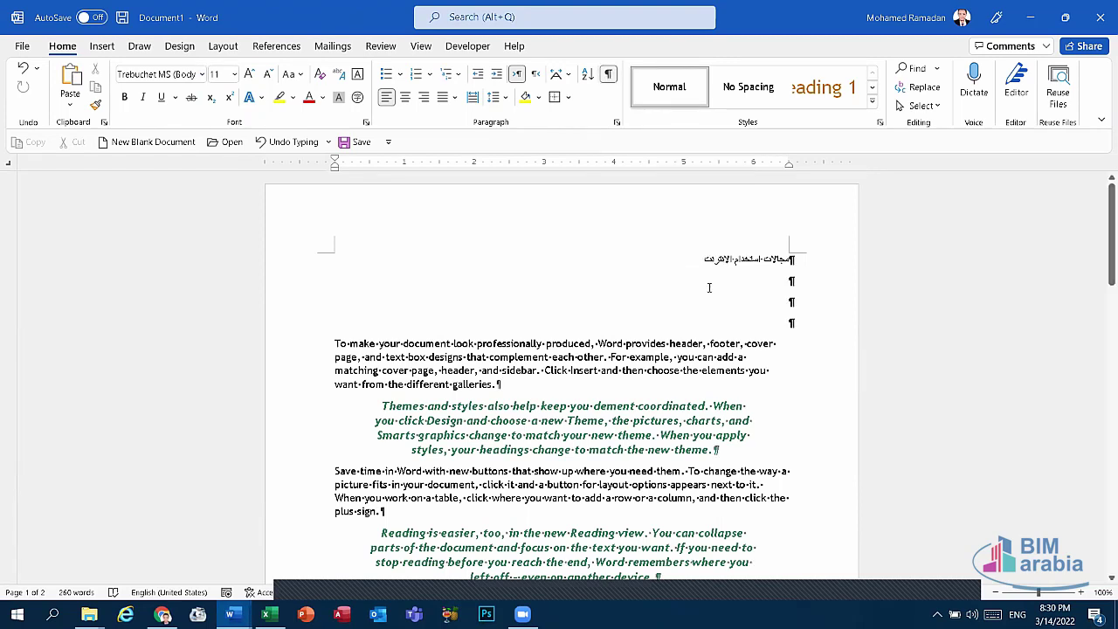
{"action": "scroll", "coordinate": [776, 304], "scroll_direction": "down", "scroll_amount": 2}
{"action": "scroll", "coordinate": [699, 323], "scroll_direction": "down", "scroll_amount": 3}
{"action": "scroll", "coordinate": [690, 332], "scroll_direction": "down", "scroll_amount": 2}
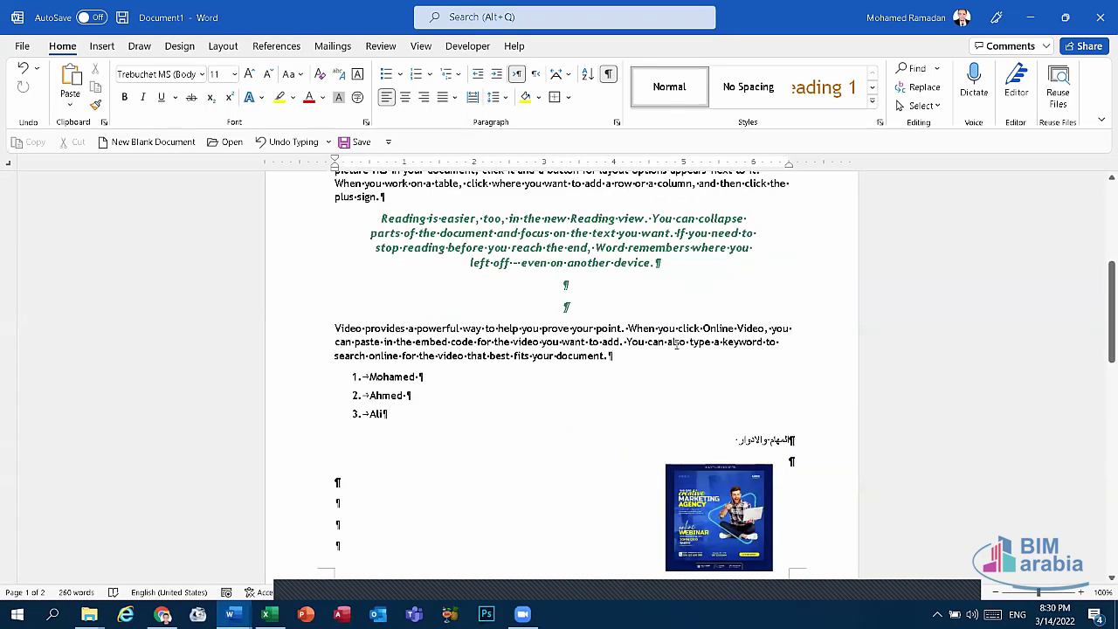
{"action": "scroll", "coordinate": [672, 344], "scroll_direction": "down", "scroll_amount": 2}
{"action": "scroll", "coordinate": [674, 348], "scroll_direction": "down", "scroll_amount": 6}
{"action": "scroll", "coordinate": [674, 348], "scroll_direction": "down", "scroll_amount": 4}
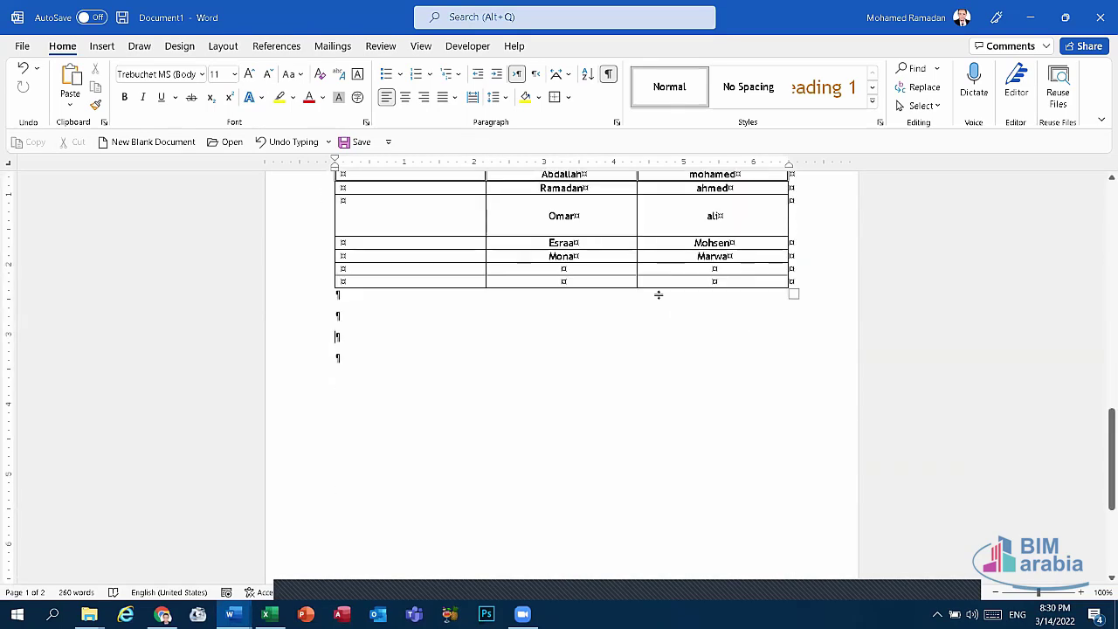
{"action": "left_click", "coordinate": [612, 78]}
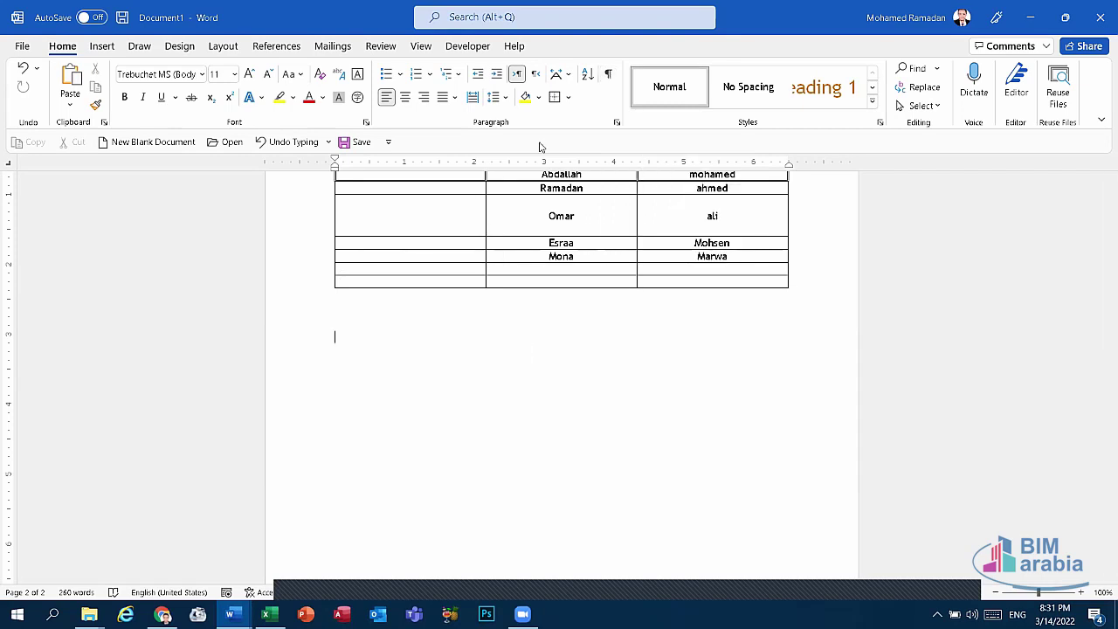
- Read task 31 on landscape and A4 in the Arabic questions file, then open Document1's Layout tab
{"action": "mouse_move", "coordinate": [230, 614]}
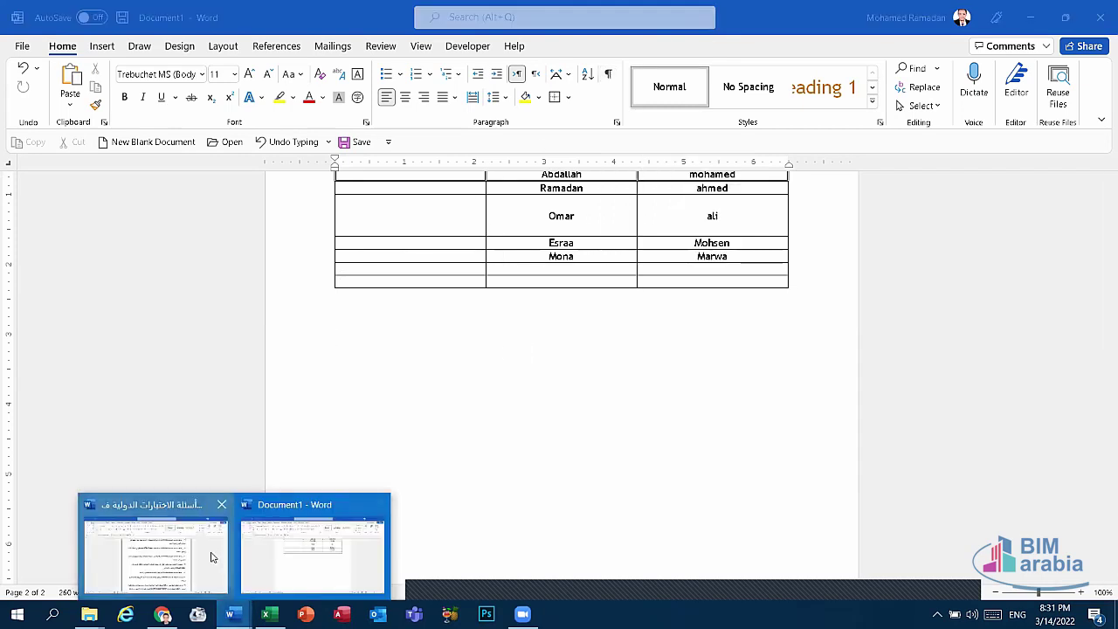
{"action": "left_click", "coordinate": [153, 546]}
{"action": "scroll", "coordinate": [678, 436], "scroll_direction": "down", "scroll_amount": 2}
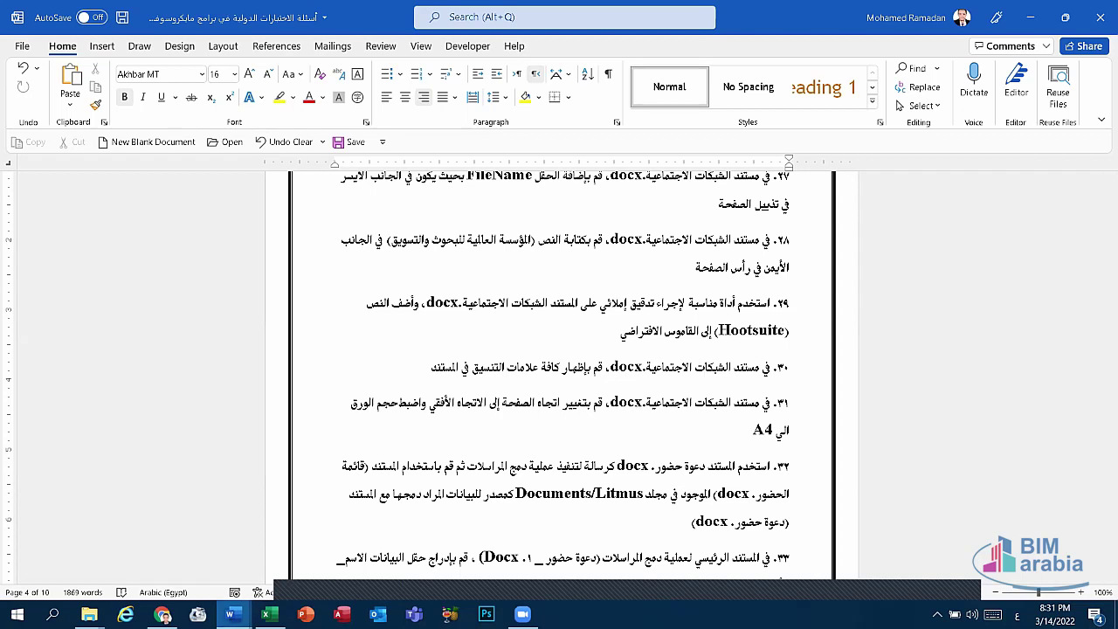
{"action": "mouse_move", "coordinate": [229, 614]}
{"action": "left_click", "coordinate": [423, 546]}
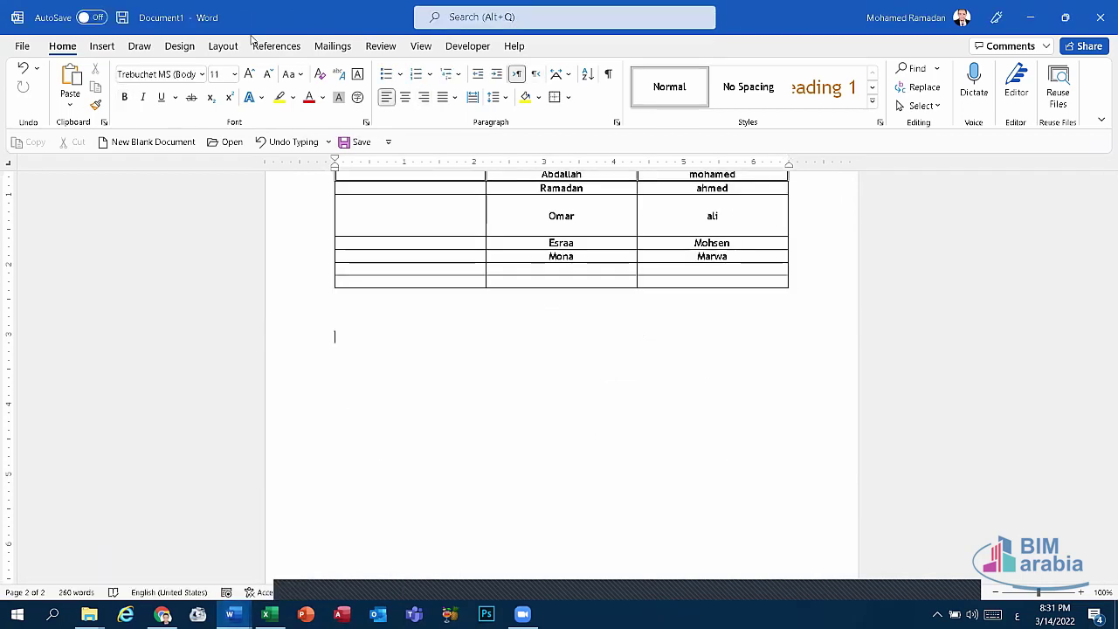
{"action": "left_click", "coordinate": [226, 50]}
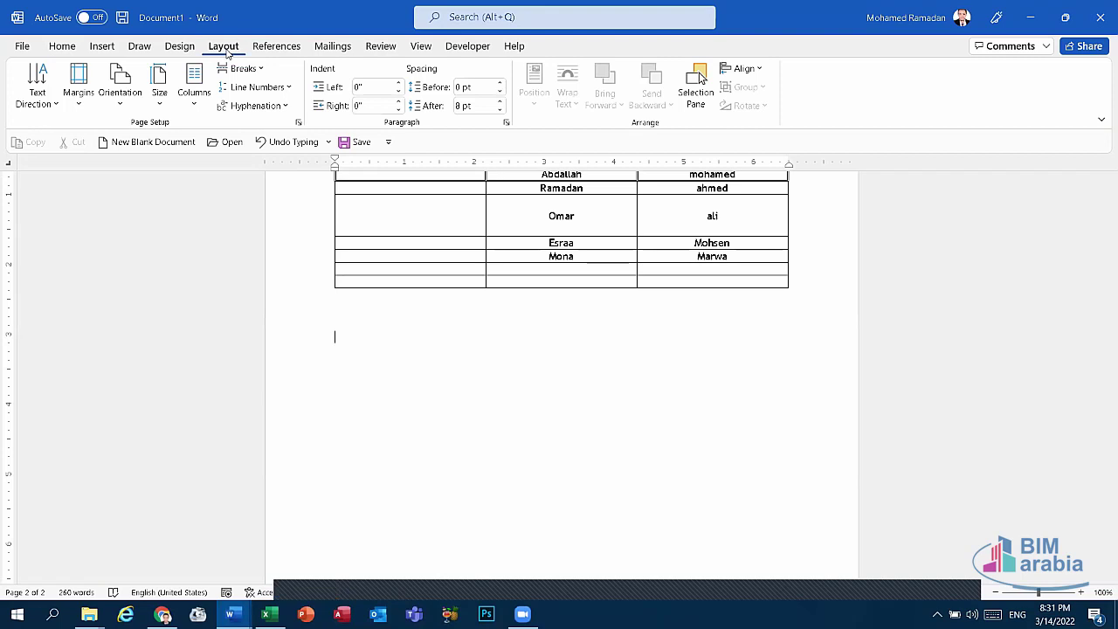
- Set the practice document to landscape orientation and A4 paper, then undo both changes
{"action": "left_click", "coordinate": [111, 109]}
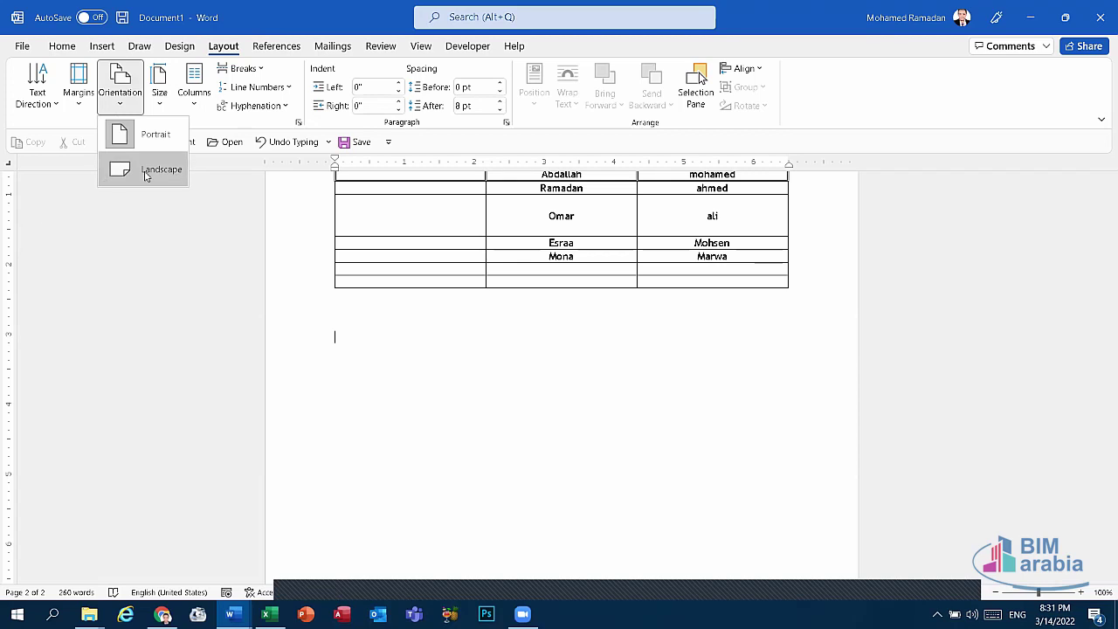
{"action": "left_click", "coordinate": [146, 175]}
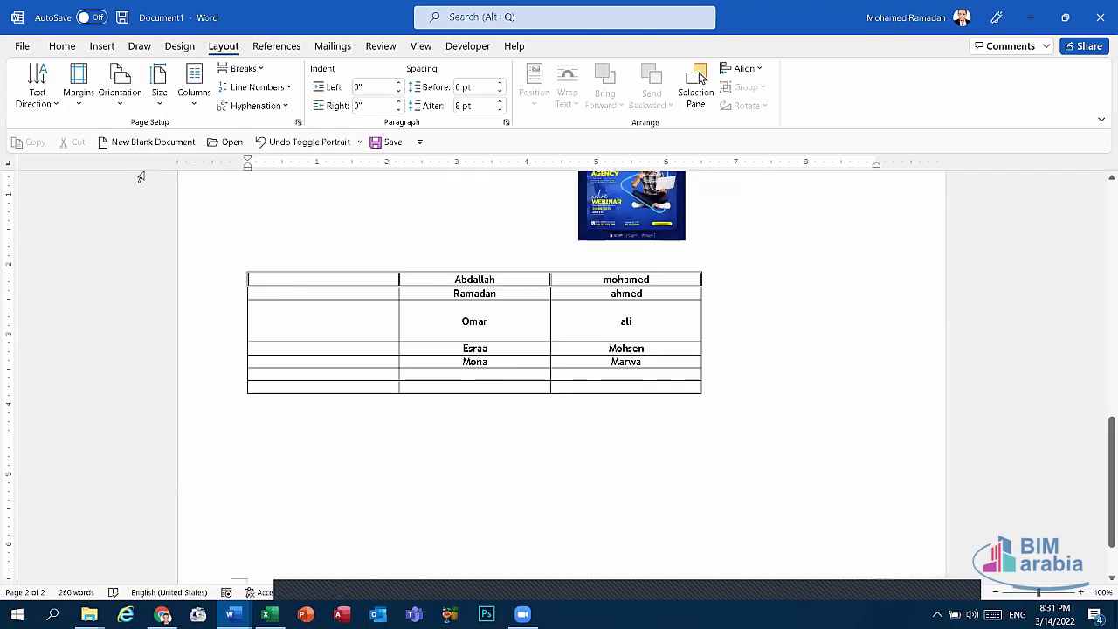
{"action": "left_click", "coordinate": [160, 93]}
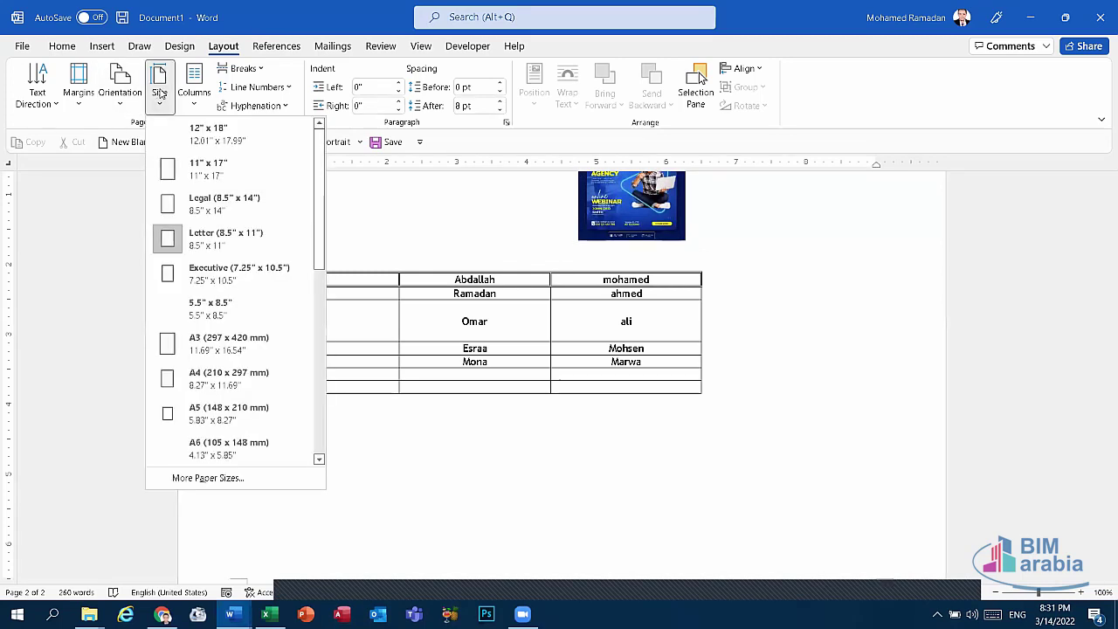
{"action": "left_click", "coordinate": [211, 378]}
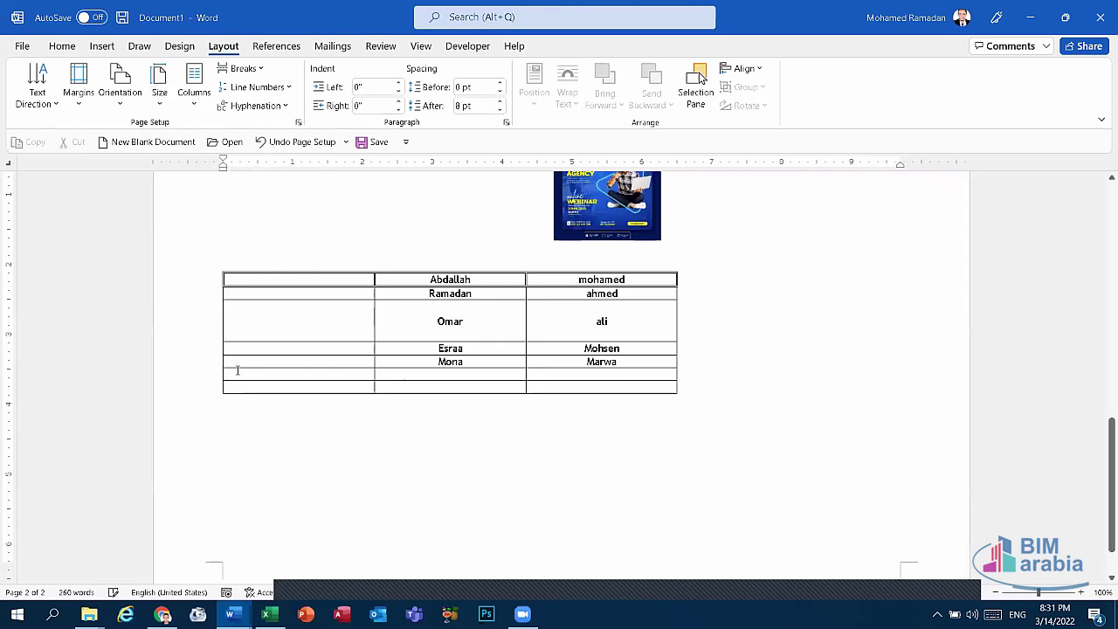
{"action": "left_click", "coordinate": [326, 148]}
{"action": "left_click", "coordinate": [326, 149]}
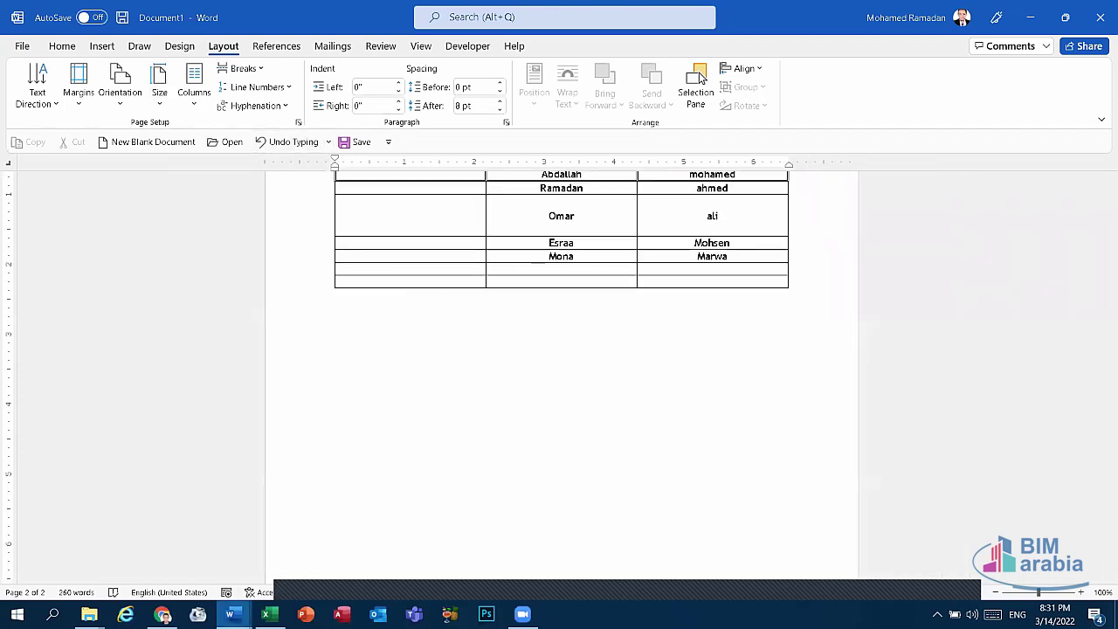
- Return to the Arabic questions document with Arabic input and scroll to tasks 29–34
{"action": "mouse_move", "coordinate": [230, 614]}
{"action": "left_click", "coordinate": [179, 559]}
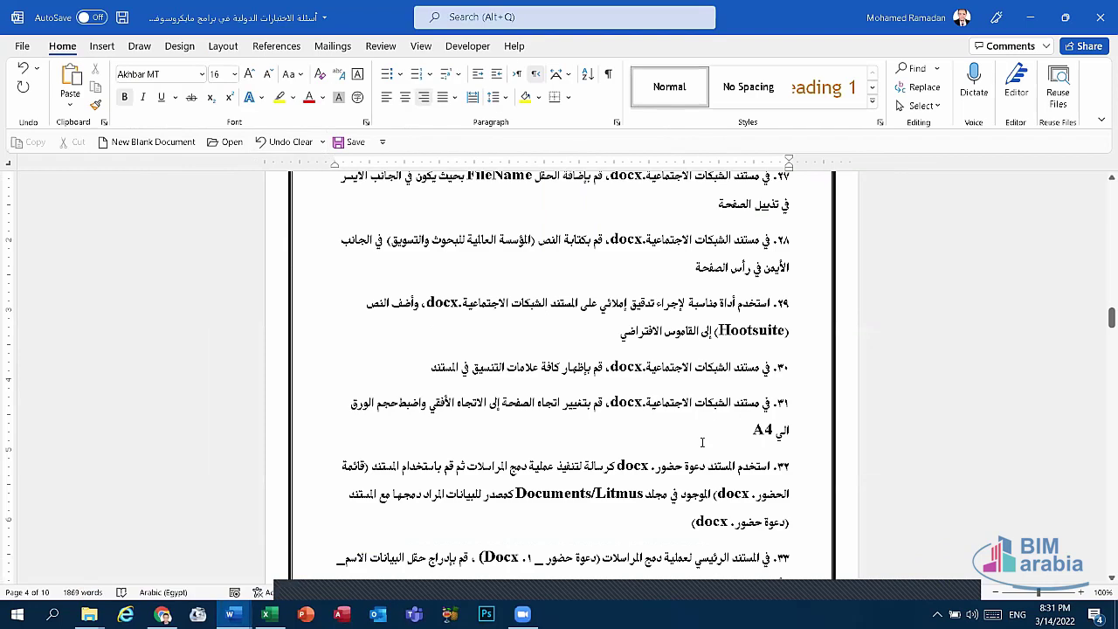
{"action": "key", "text": "alt+shift"}
{"action": "scroll", "coordinate": [690, 408], "scroll_direction": "down", "scroll_amount": 2}
{"action": "scroll", "coordinate": [648, 402], "scroll_direction": "down", "scroll_amount": 1}
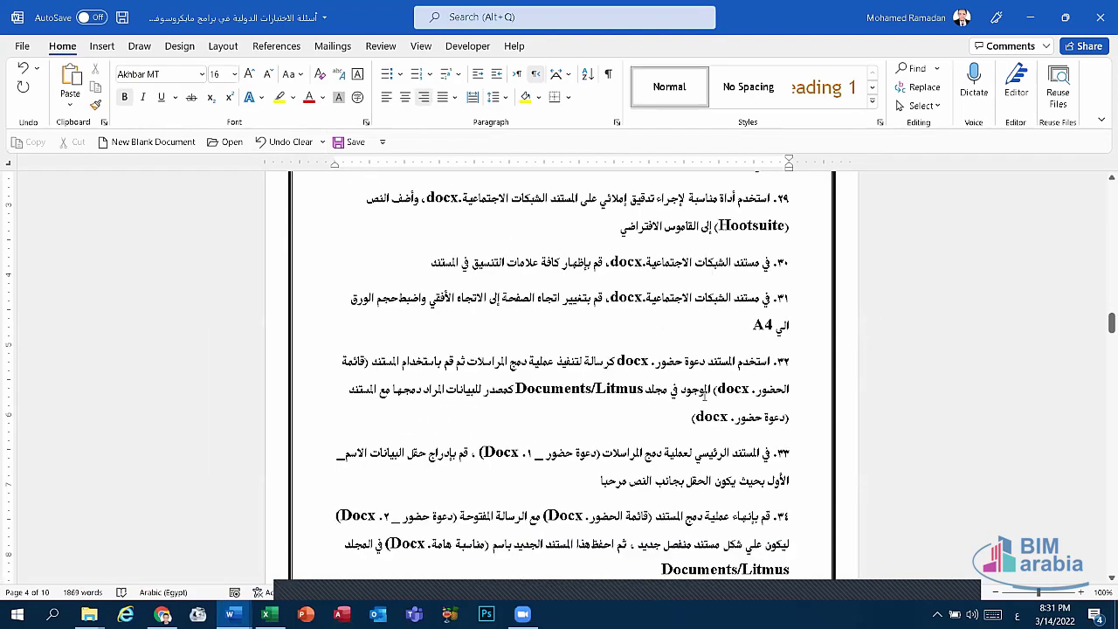
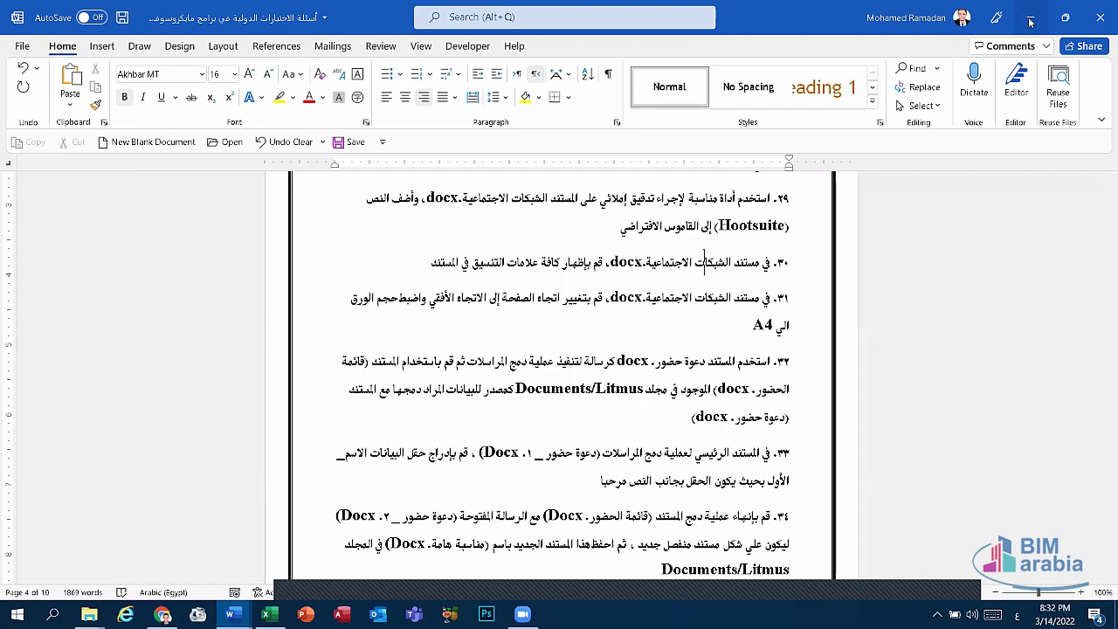
- Launch another Word window and create a new blank document
{"action": "key", "text": "alt+Tab"}
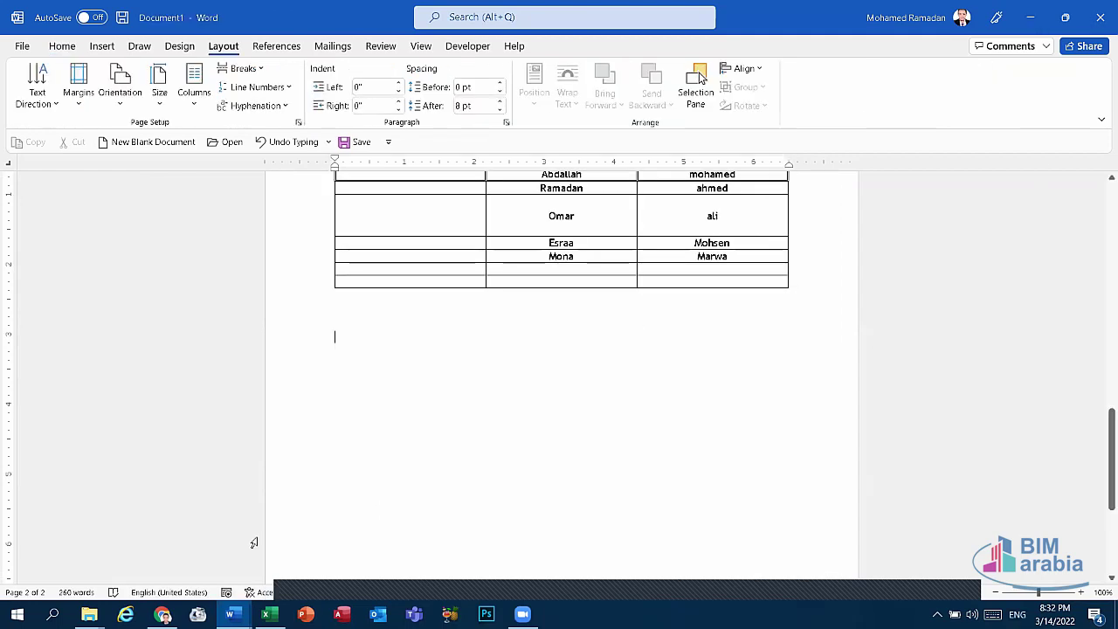
{"action": "right_click", "coordinate": [244, 612]}
{"action": "left_click", "coordinate": [207, 535]}
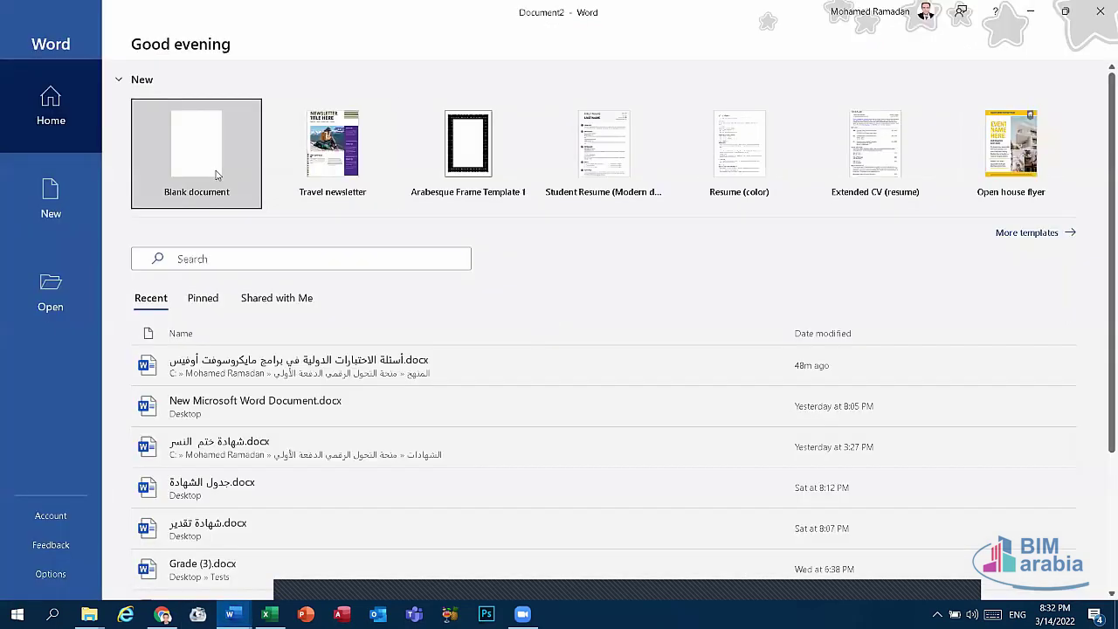
{"action": "left_click", "coordinate": [217, 176]}
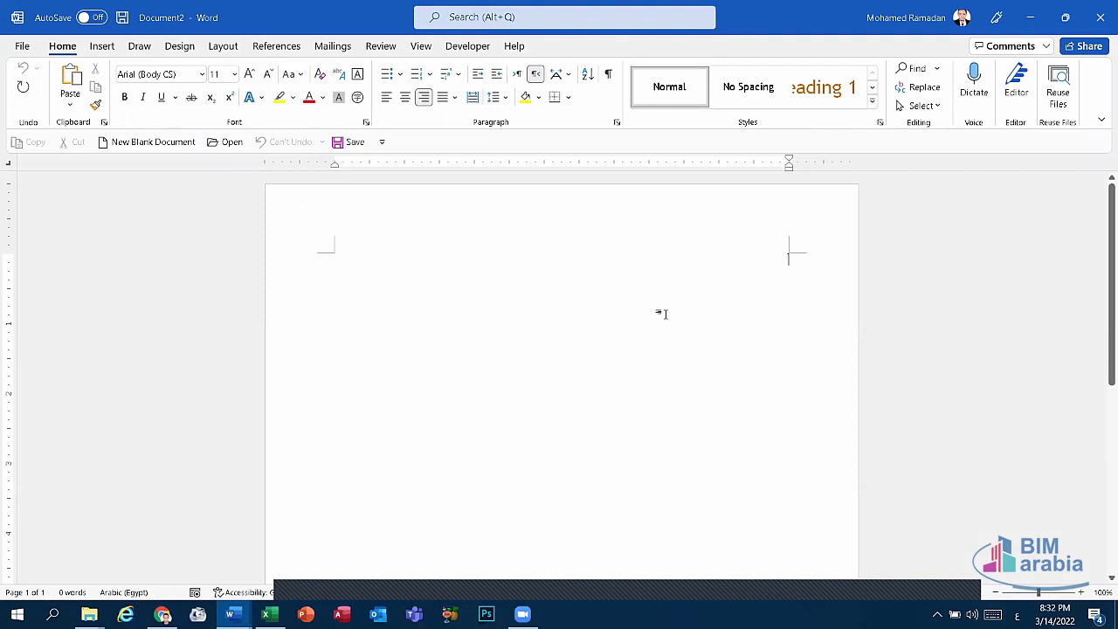
- Type the heading 'شهادة تقدير', centre it and enlarge it to 26 pt
{"action": "type", "text": "شهاده تقدير"}
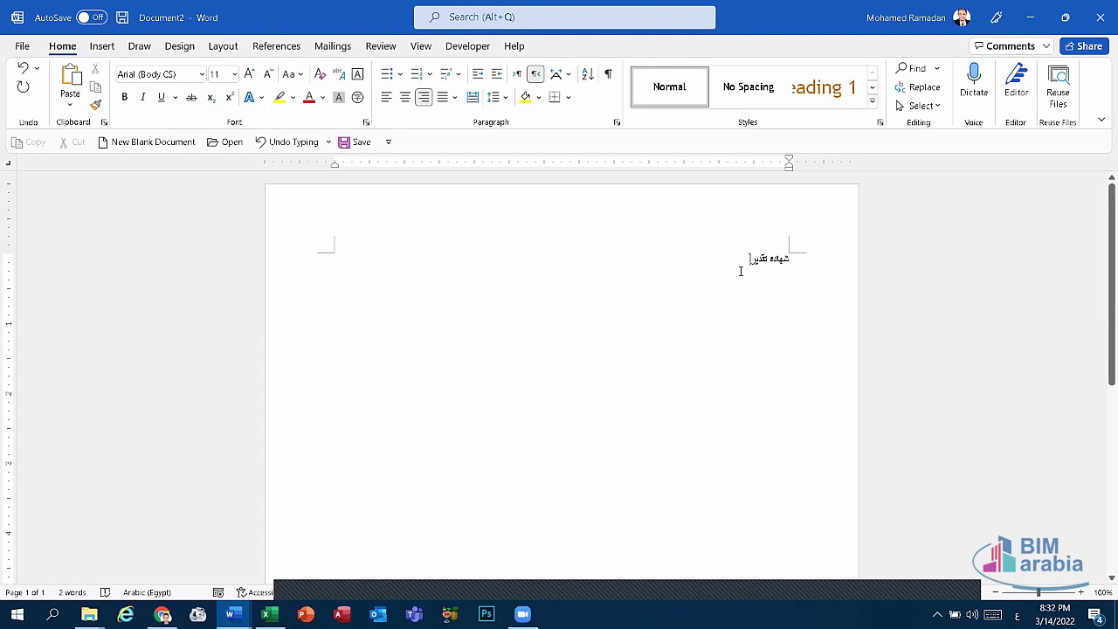
{"action": "left_click_drag", "start_coordinate": [741, 271], "coordinate": [809, 261]}
{"action": "left_click", "coordinate": [405, 97]}
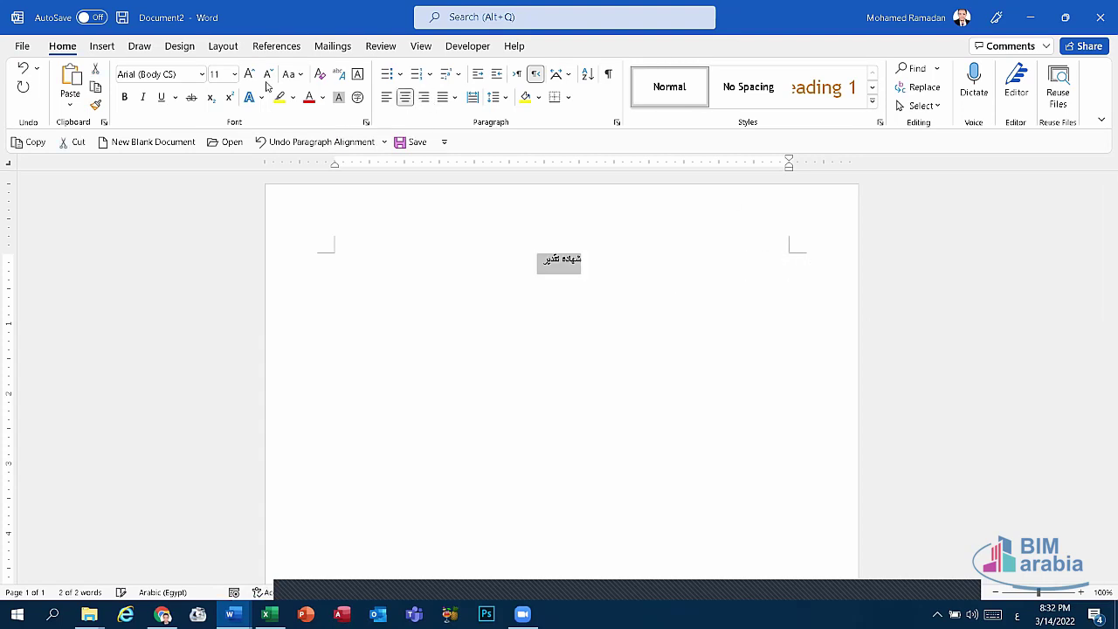
{"action": "left_click", "coordinate": [253, 75]}
{"action": "left_click", "coordinate": [252, 75]}
{"action": "left_click", "coordinate": [253, 75]}
{"action": "left_click", "coordinate": [252, 75]}
{"action": "left_click", "coordinate": [253, 75]}
{"action": "left_click", "coordinate": [253, 75]}
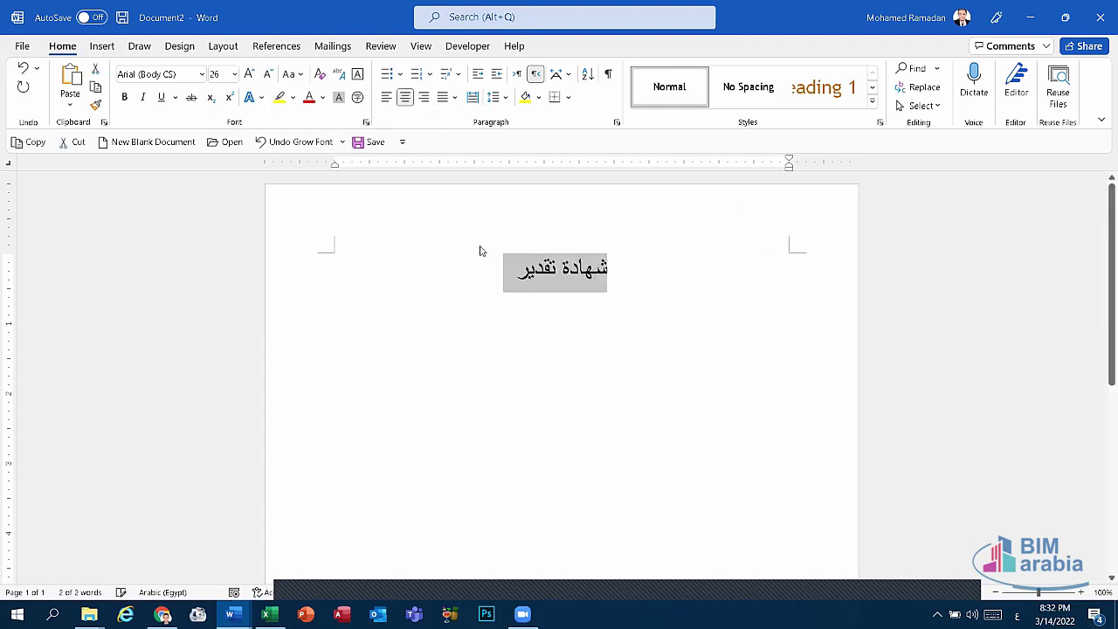
- Add three lines below the heading, from 'تشهد الأكاديمية' to 'قد حصل علي كورس' and 'بعدد ساعات'
{"action": "left_click", "coordinate": [494, 262]}
{"action": "key", "text": "Return"}
{"action": "type", "text": "ت"}
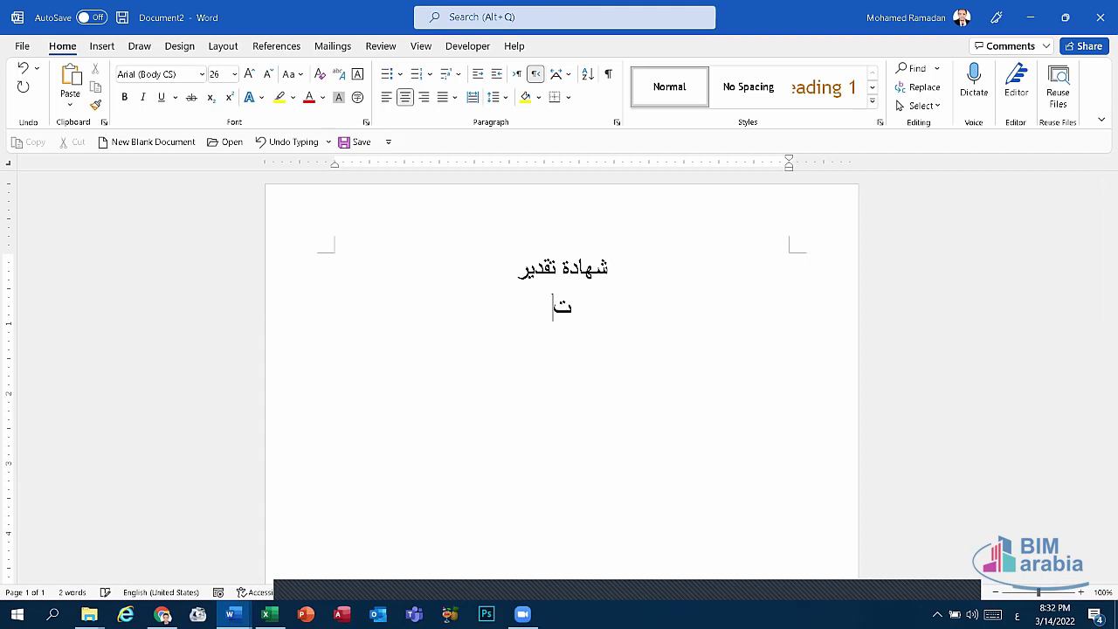
{"action": "type", "text": "شهد"}
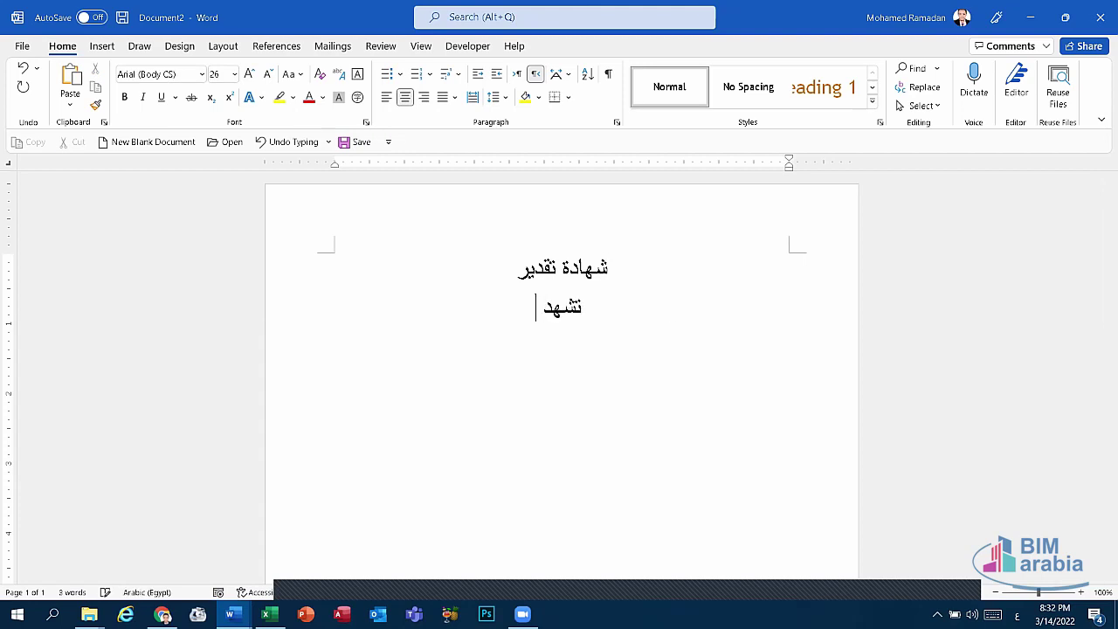
{"action": "type", "text": " الأكاديمية"}
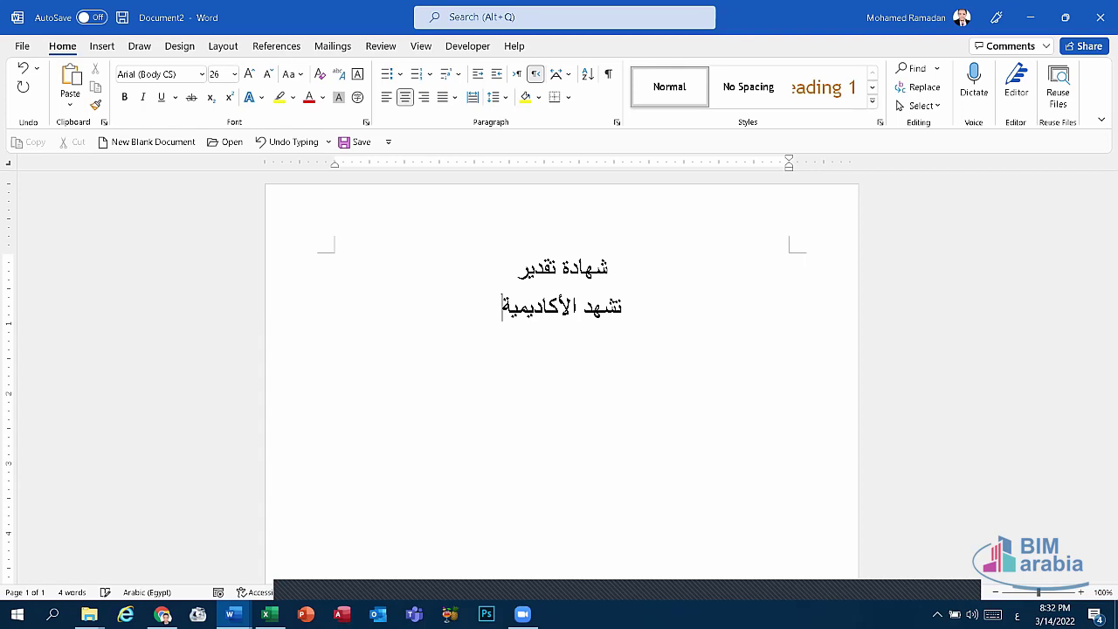
{"action": "type", "text": " بانالت"}
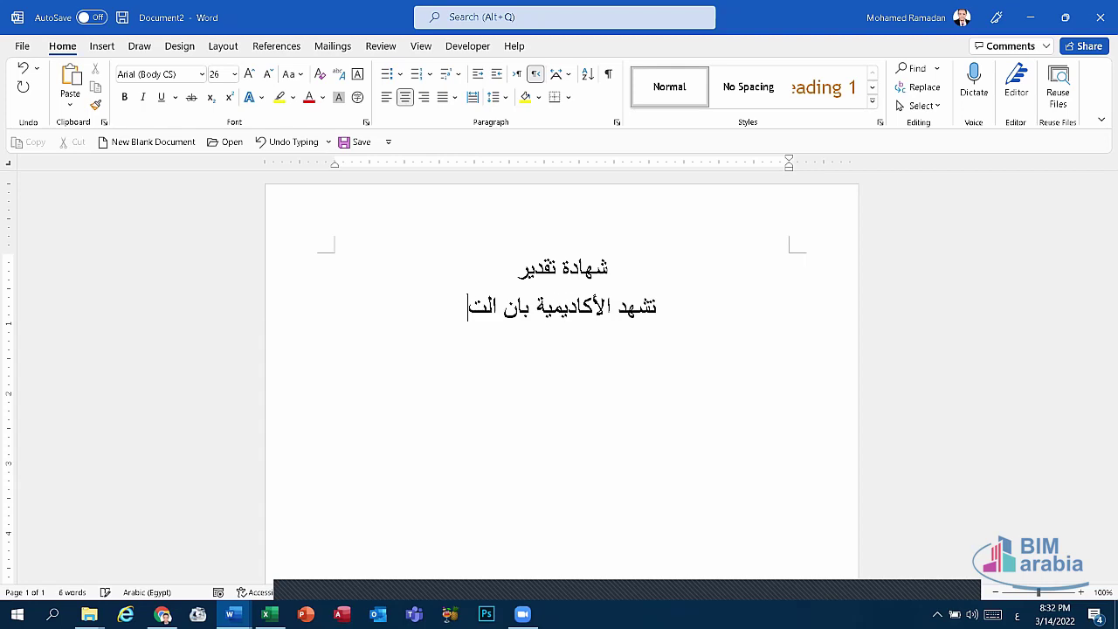
{"action": "key", "text": "BackSpace"}
{"action": "type", "text": "متدرب"}
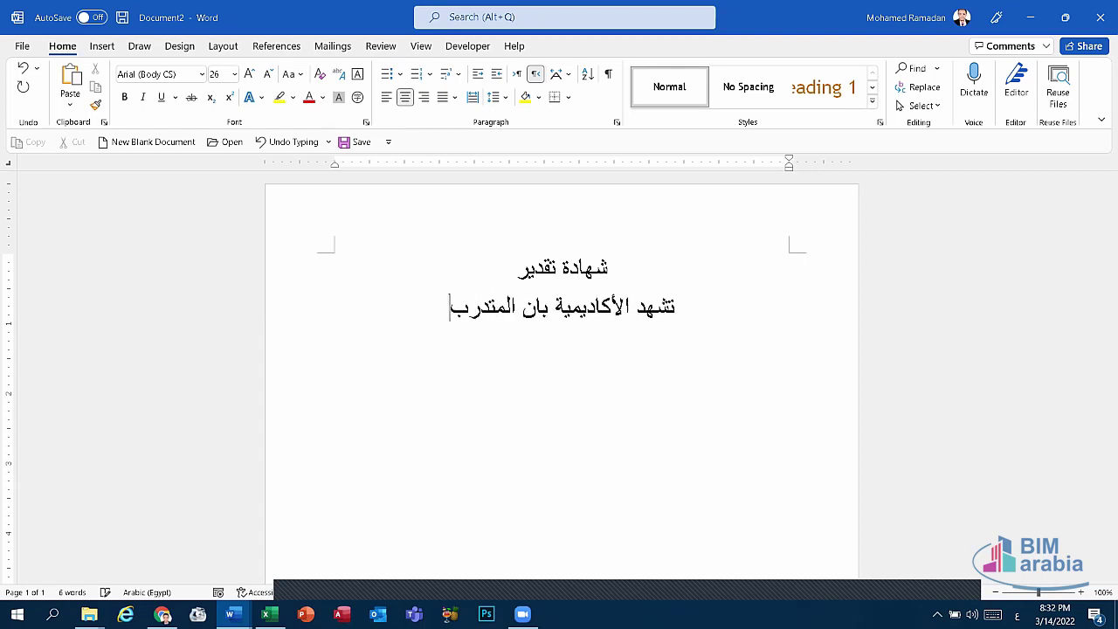
{"action": "key", "text": "Return"}
{"action": "type", "text": "قد "}
{"action": "type", "text": "حصل علي "}
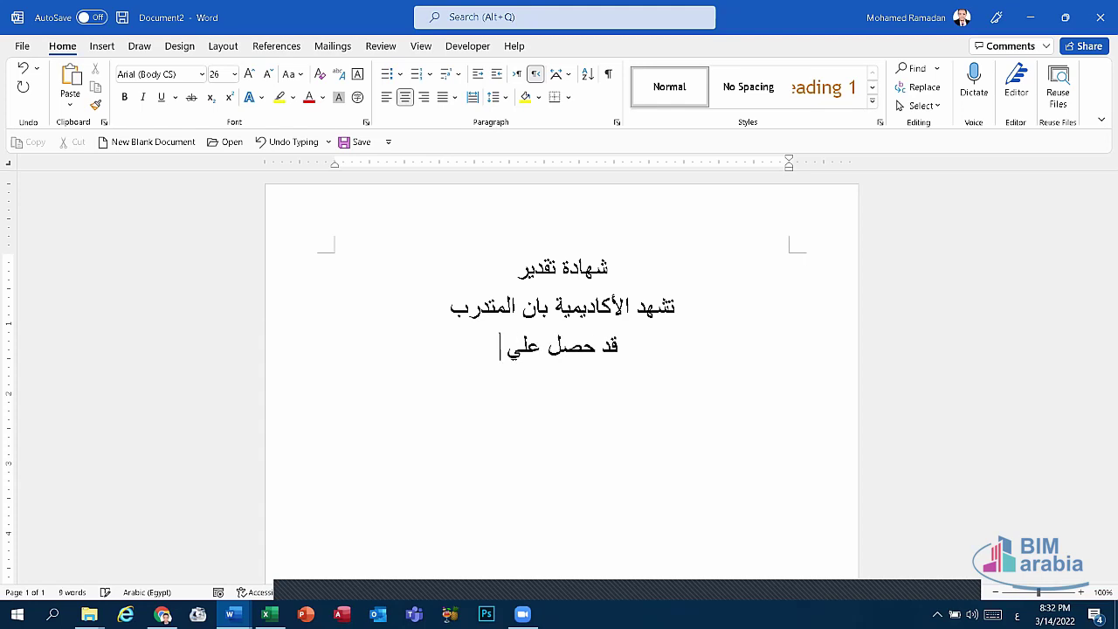
{"action": "type", "text": "كورس"}
{"action": "key", "text": "Return"}
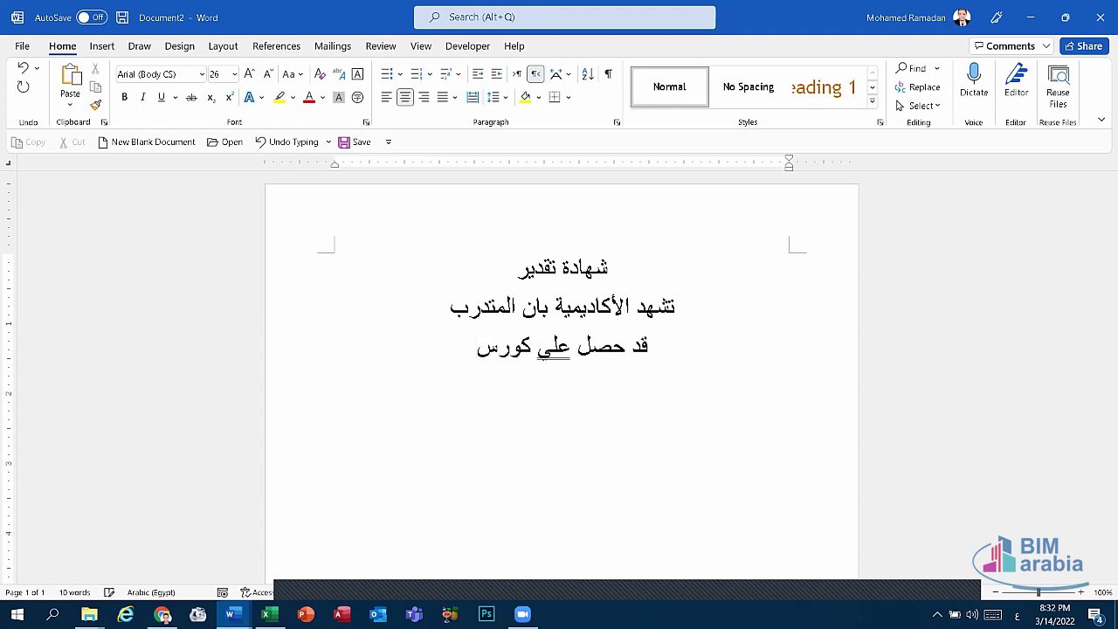
{"action": "type", "text": "بعدد سلع"}
{"action": "key", "text": "BackSpace"}
{"action": "key", "text": "BackSpace"}
{"action": "type", "text": "اعات"}
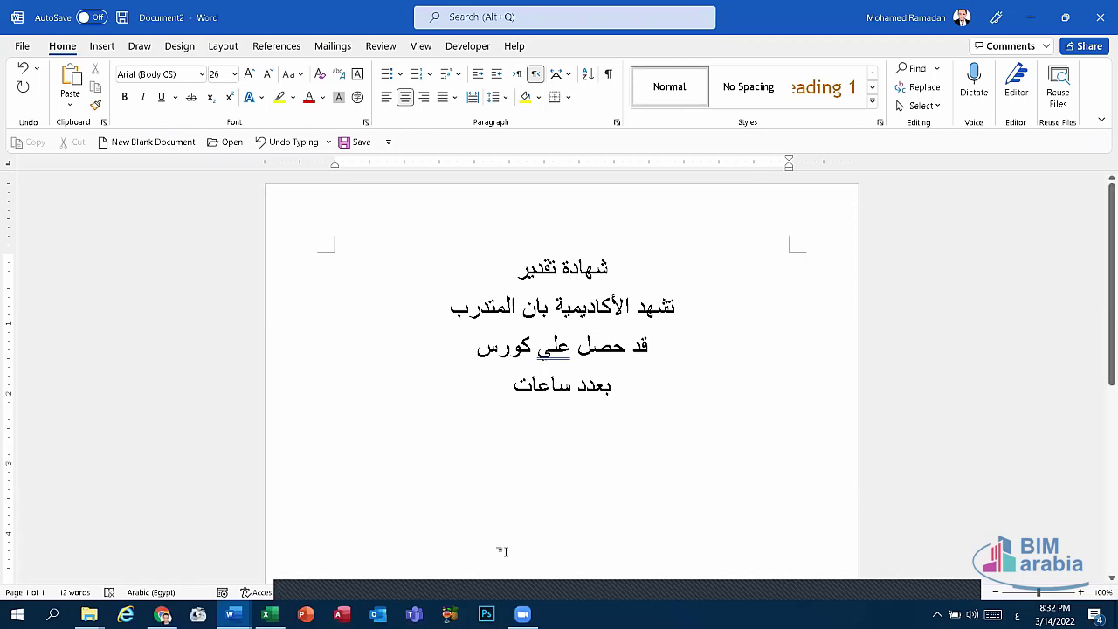
- Back in the certificate document, set Start Mail Merge to Letters
{"action": "left_click", "coordinate": [230, 614]}
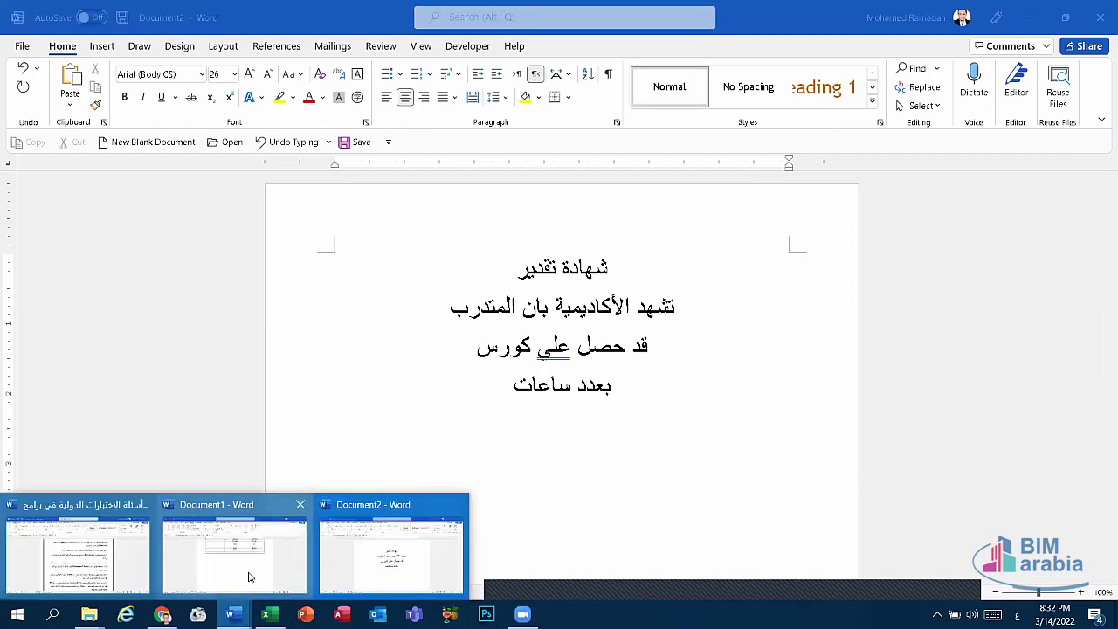
{"action": "left_click", "coordinate": [103, 567]}
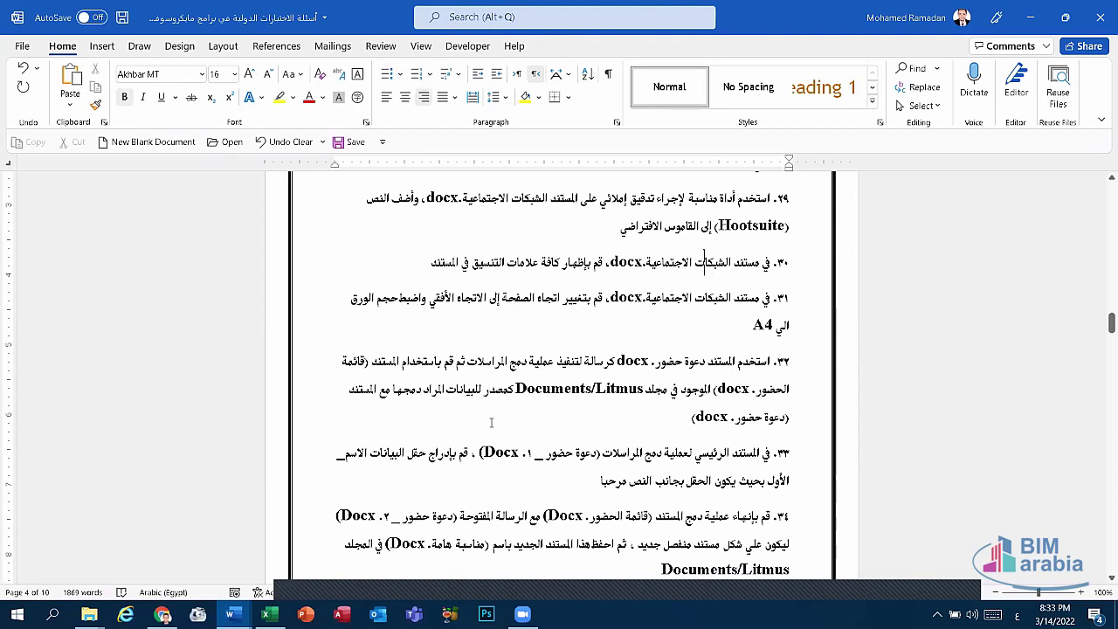
{"action": "left_click", "coordinate": [230, 614]}
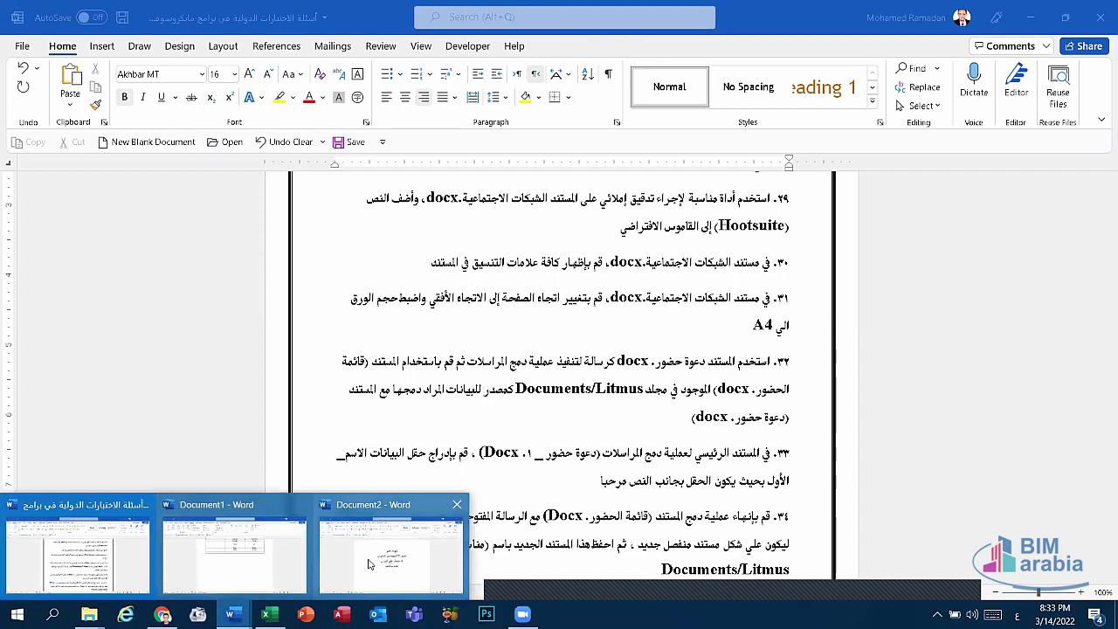
{"action": "left_click", "coordinate": [368, 564]}
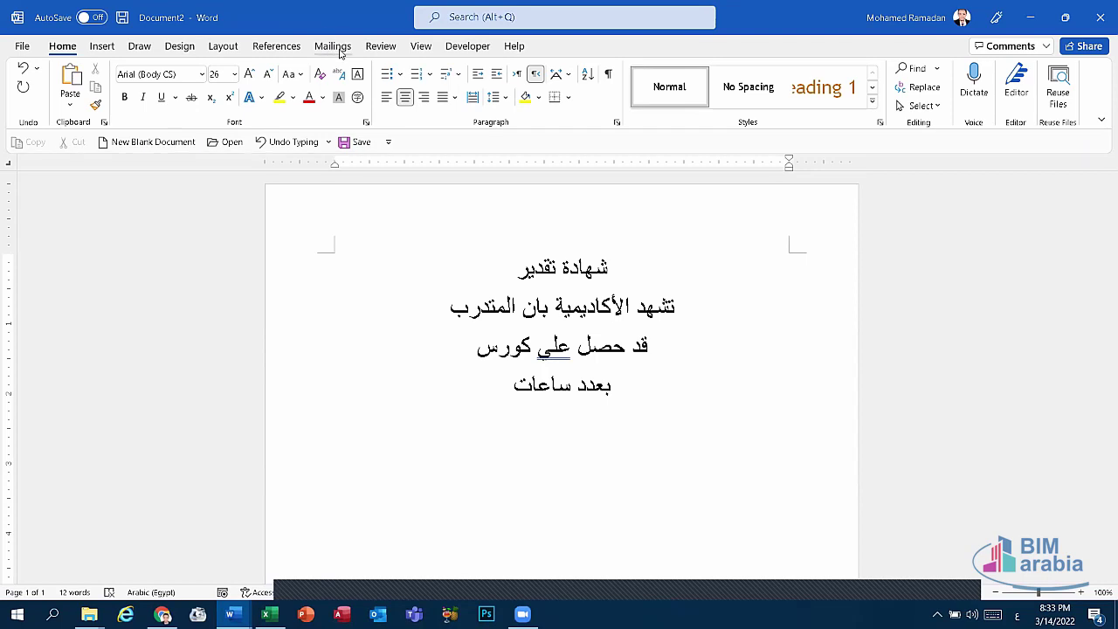
{"action": "left_click", "coordinate": [336, 48]}
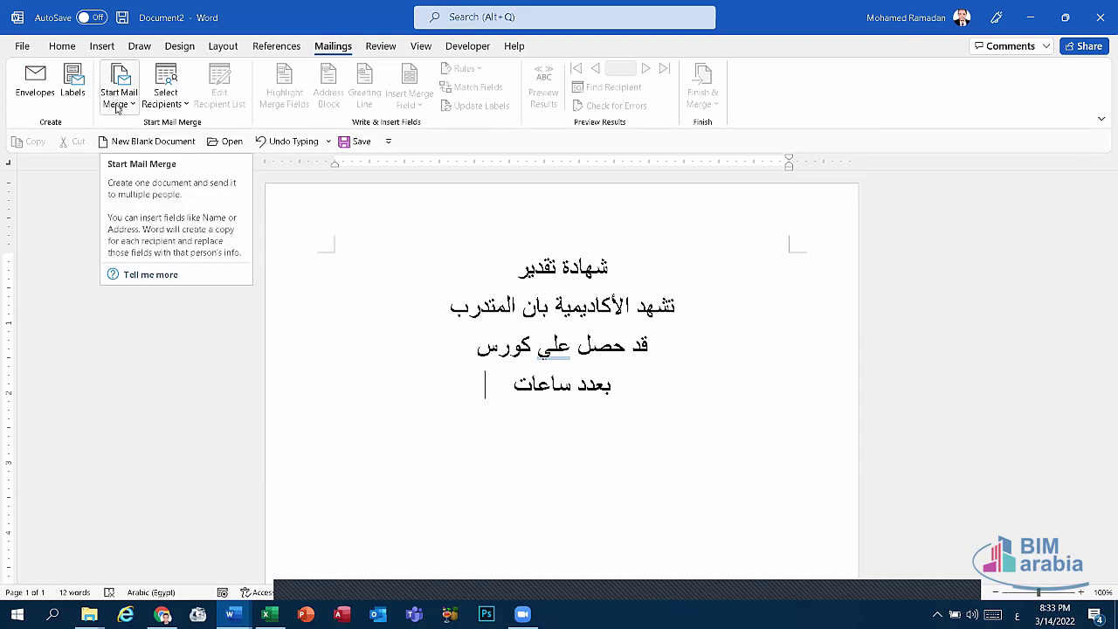
{"action": "left_click", "coordinate": [120, 103]}
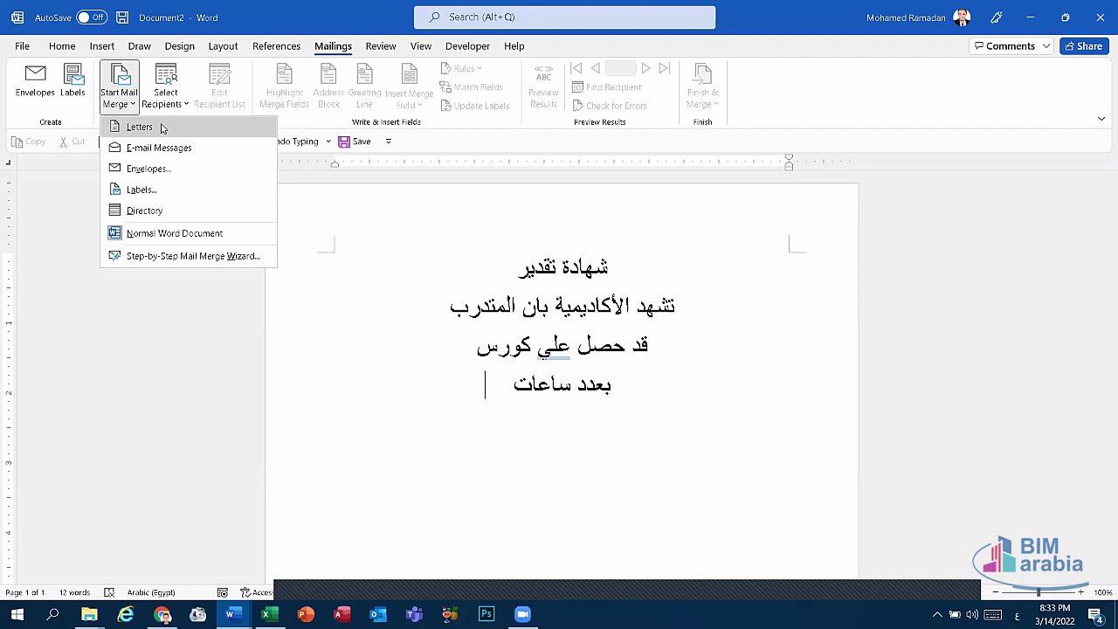
{"action": "left_click", "coordinate": [162, 129]}
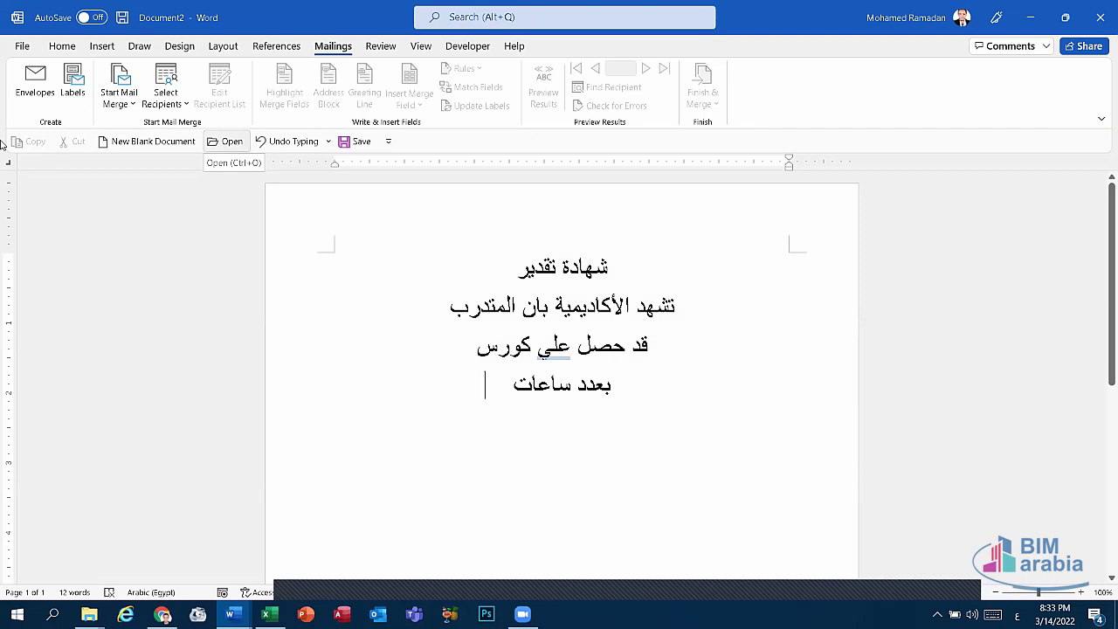
- Check the exam questions document, then return to the certificate
{"action": "left_click", "coordinate": [230, 614]}
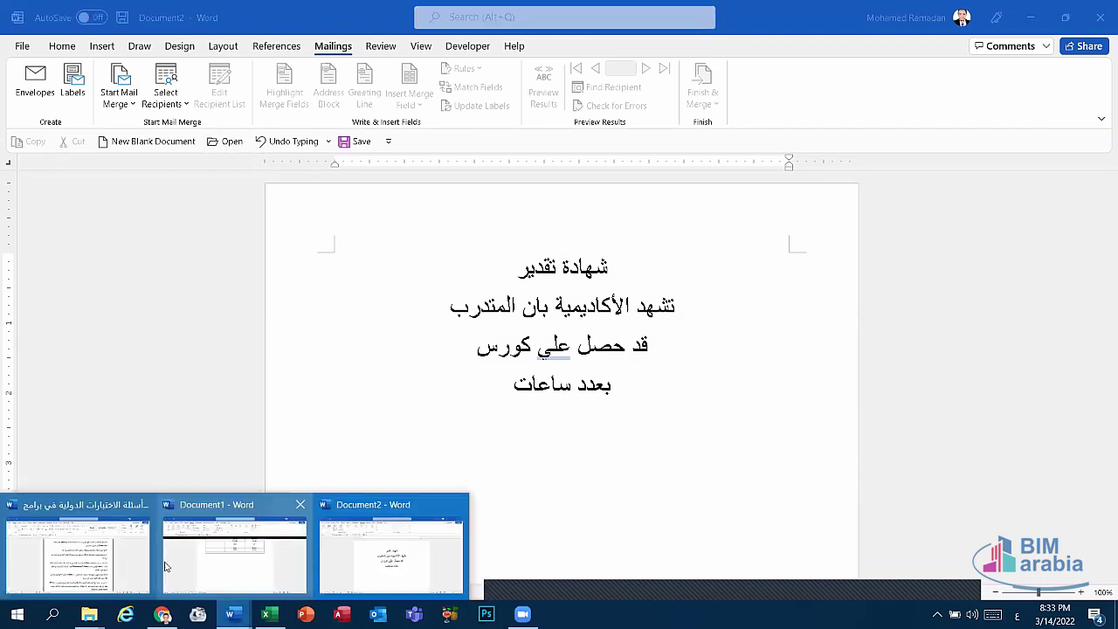
{"action": "left_click", "coordinate": [77, 551]}
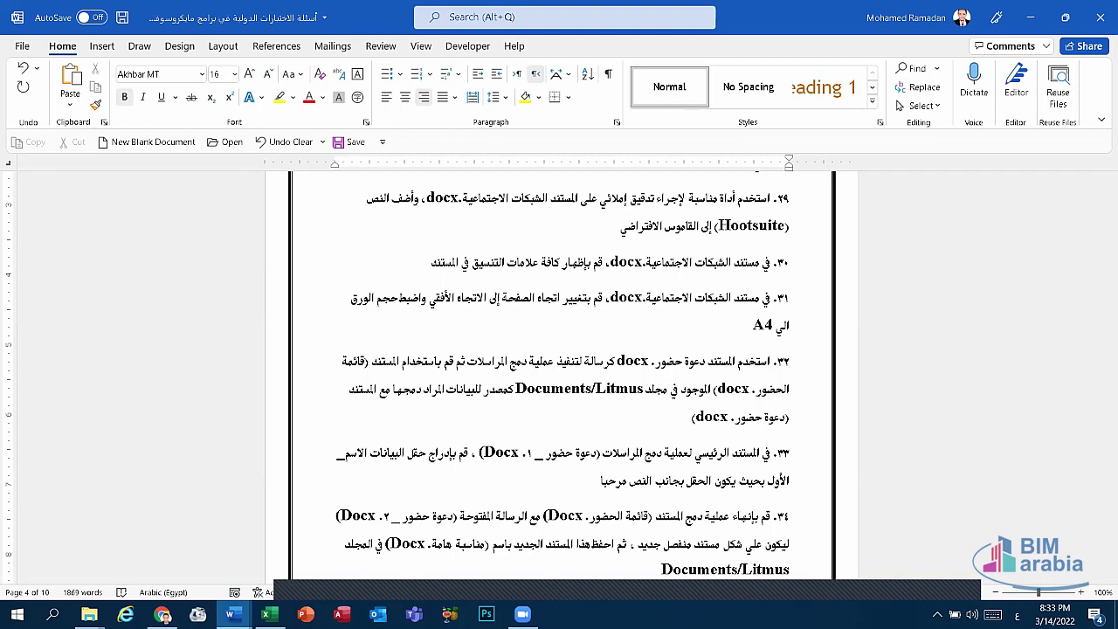
{"action": "left_click", "coordinate": [230, 614]}
{"action": "left_click", "coordinate": [387, 563]}
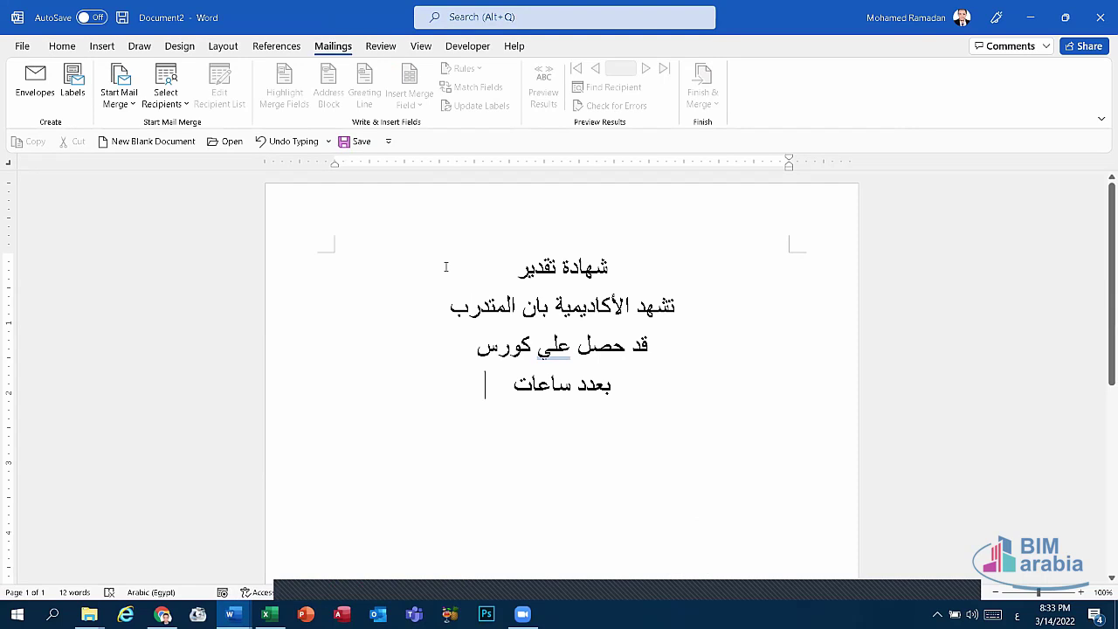
- Use mohamedalisr123.docx on the Desktop as the existing recipient list with default delimiters
{"action": "left_click", "coordinate": [161, 104]}
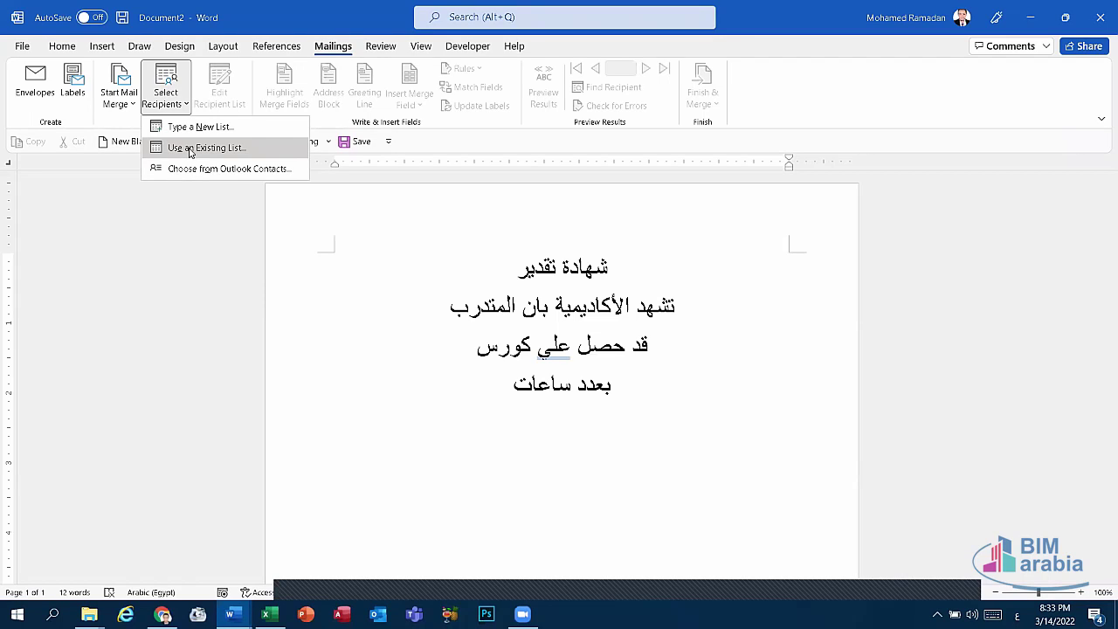
{"action": "left_click", "coordinate": [190, 148]}
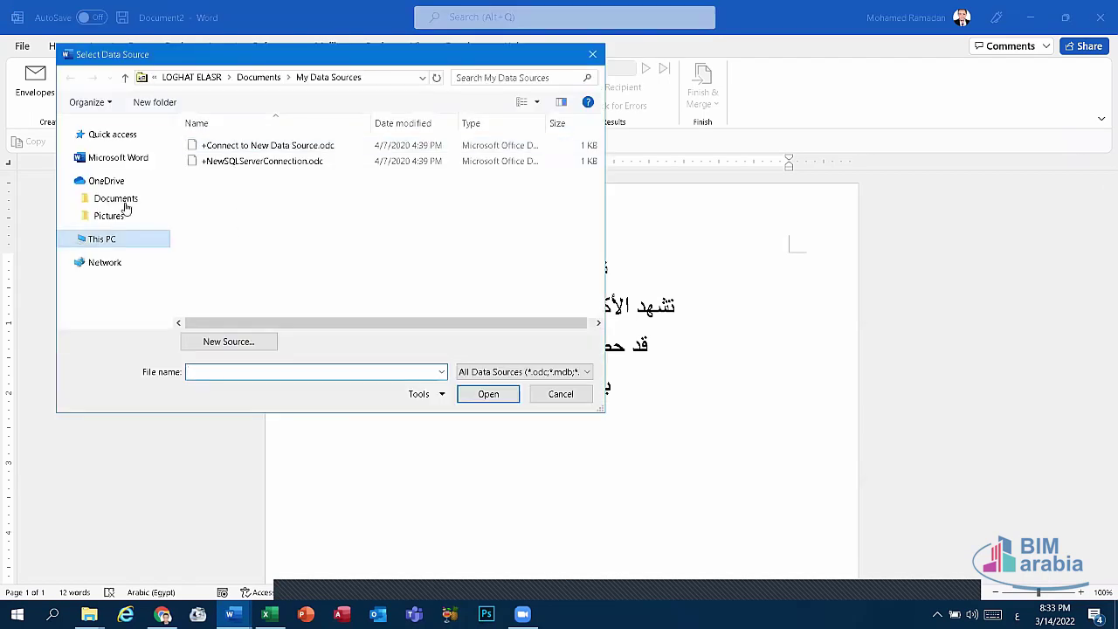
{"action": "left_click", "coordinate": [114, 199]}
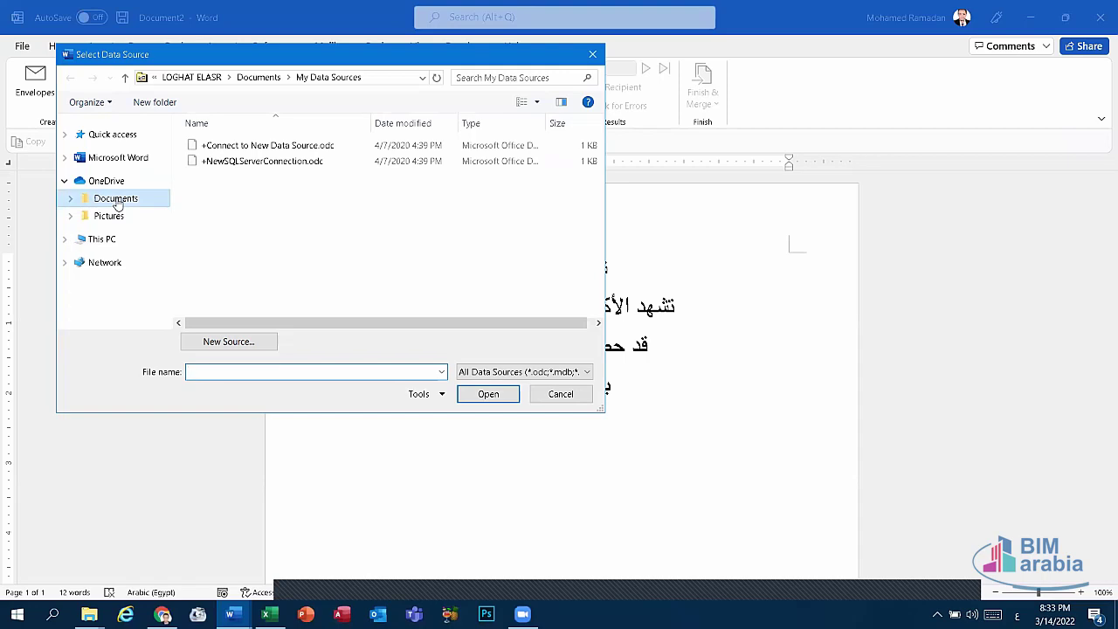
{"action": "left_click", "coordinate": [64, 239]}
{"action": "left_click", "coordinate": [109, 274]}
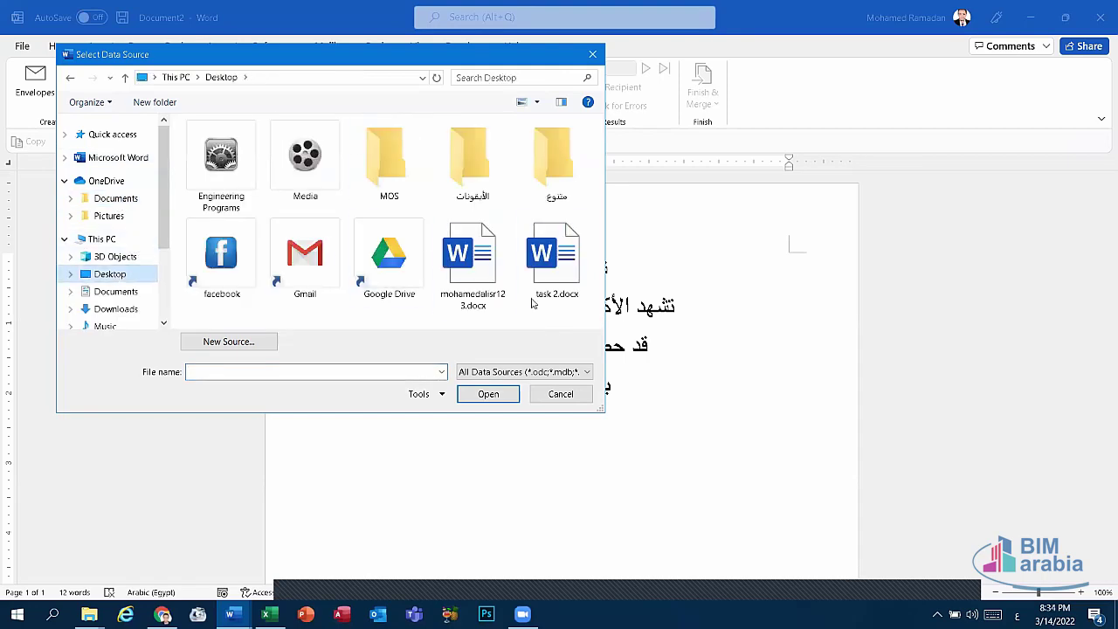
{"action": "left_click", "coordinate": [470, 273]}
{"action": "left_click", "coordinate": [485, 397]}
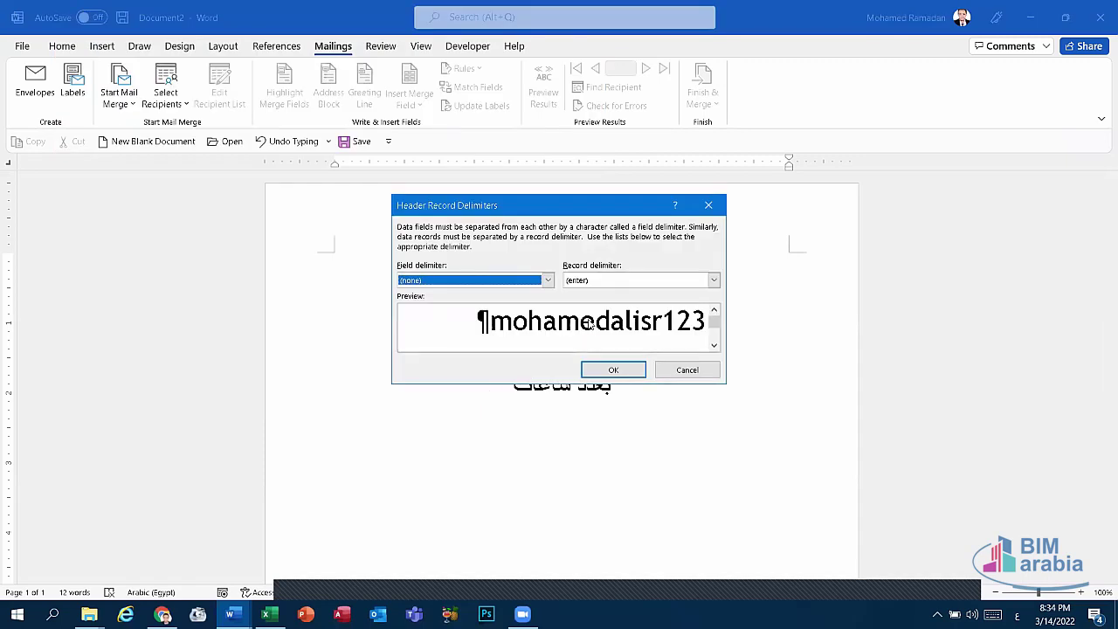
{"action": "left_click", "coordinate": [612, 369]}
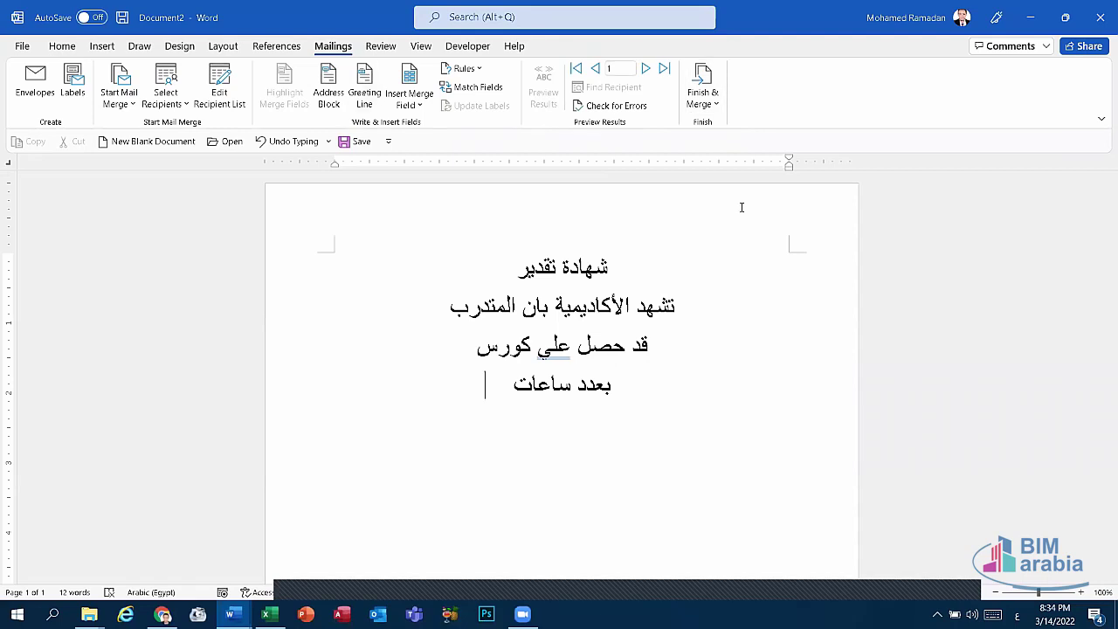
{"action": "left_click", "coordinate": [231, 614]}
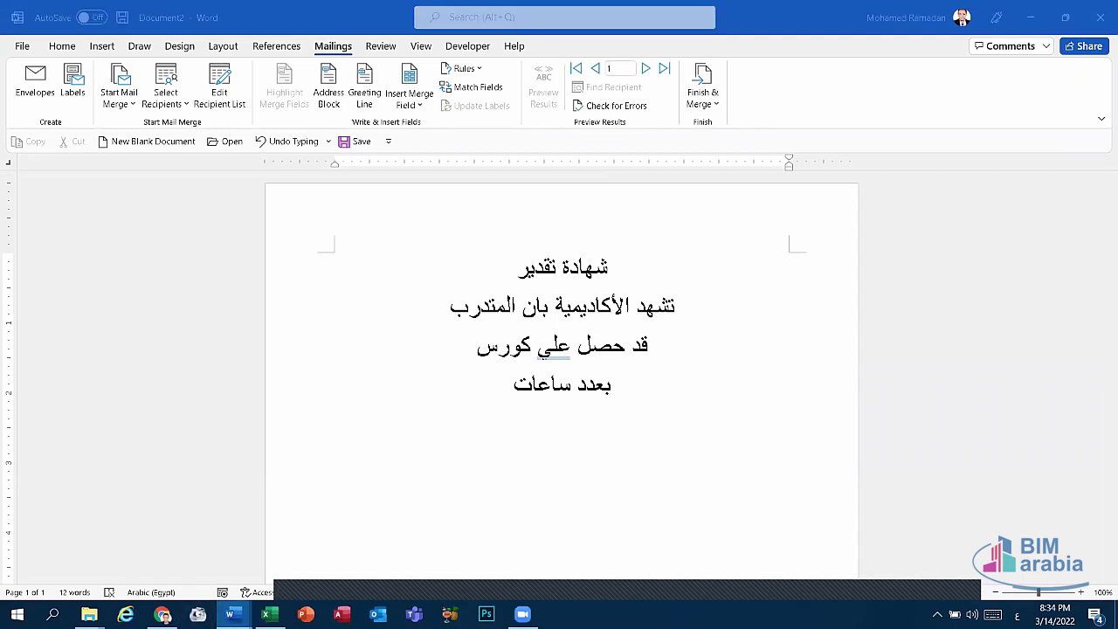
- Glance at the exam questions, then return to the certificate Document2
{"action": "left_click", "coordinate": [105, 577]}
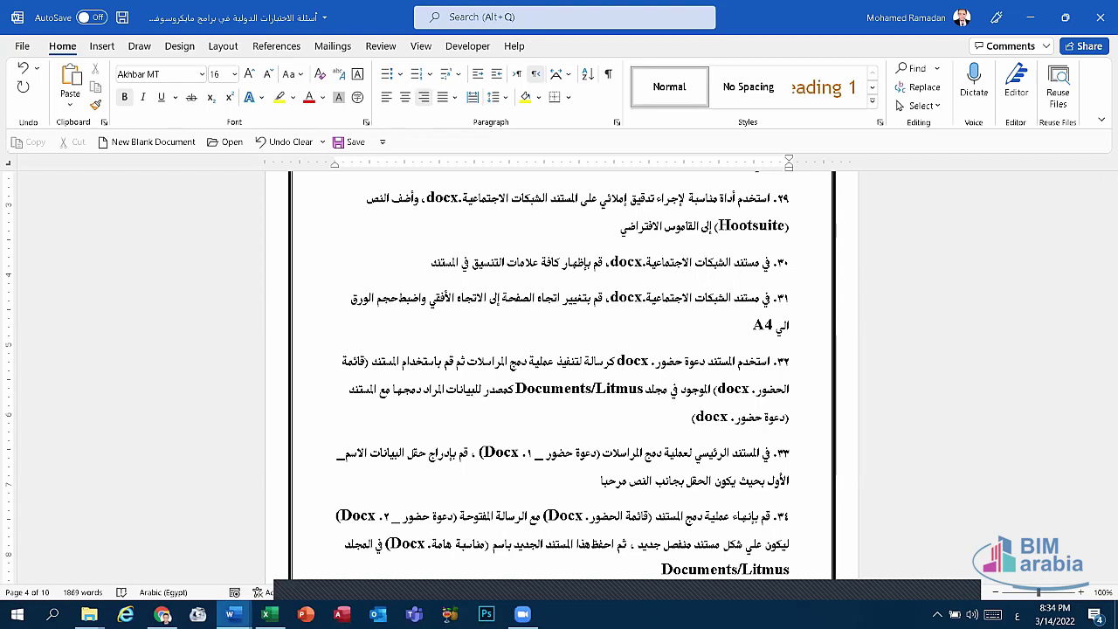
{"action": "left_click", "coordinate": [230, 614]}
{"action": "left_click", "coordinate": [372, 568]}
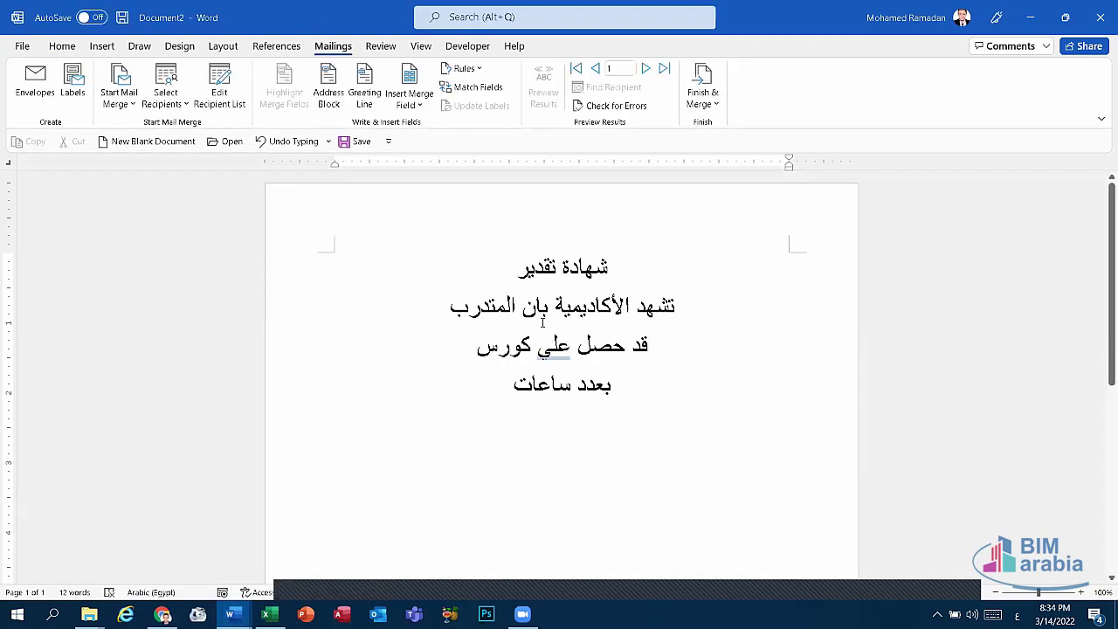
- Add a right-aligned line reading 'مرحبا' above the certificate title
{"action": "key", "text": "Return"}
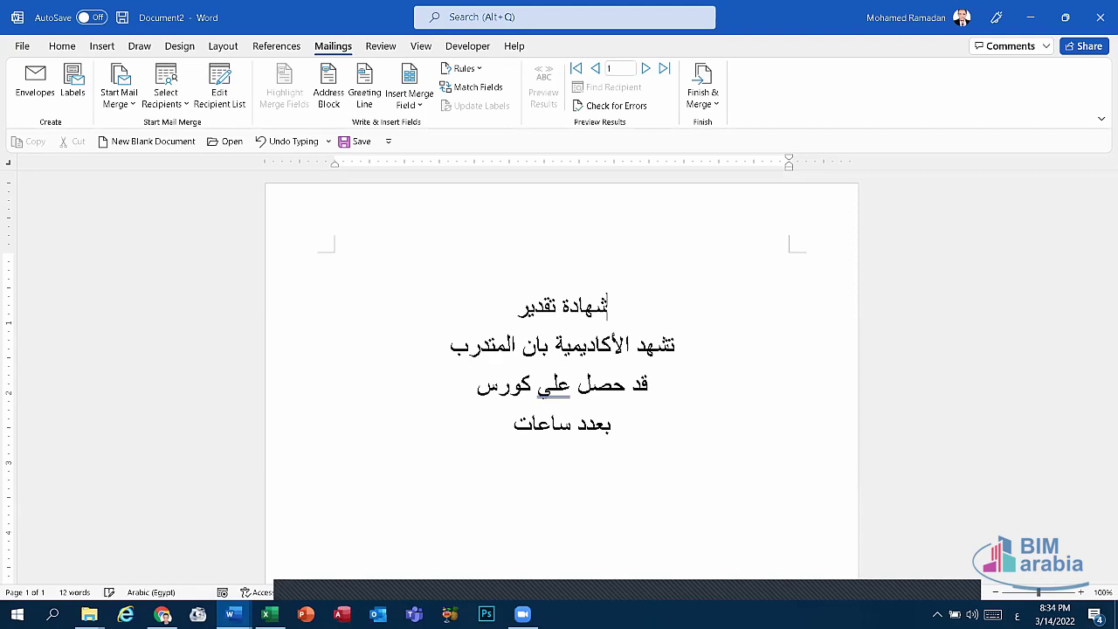
{"action": "key", "text": "Return"}
{"action": "key", "text": "Return"}
{"action": "left_click", "coordinate": [739, 282]}
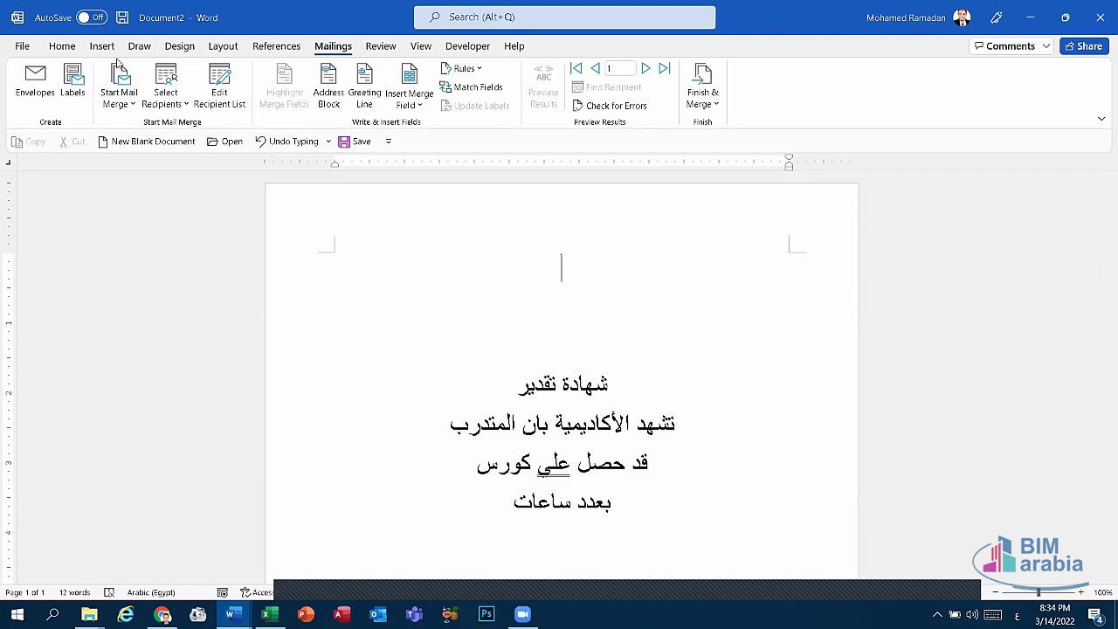
{"action": "left_click", "coordinate": [62, 46]}
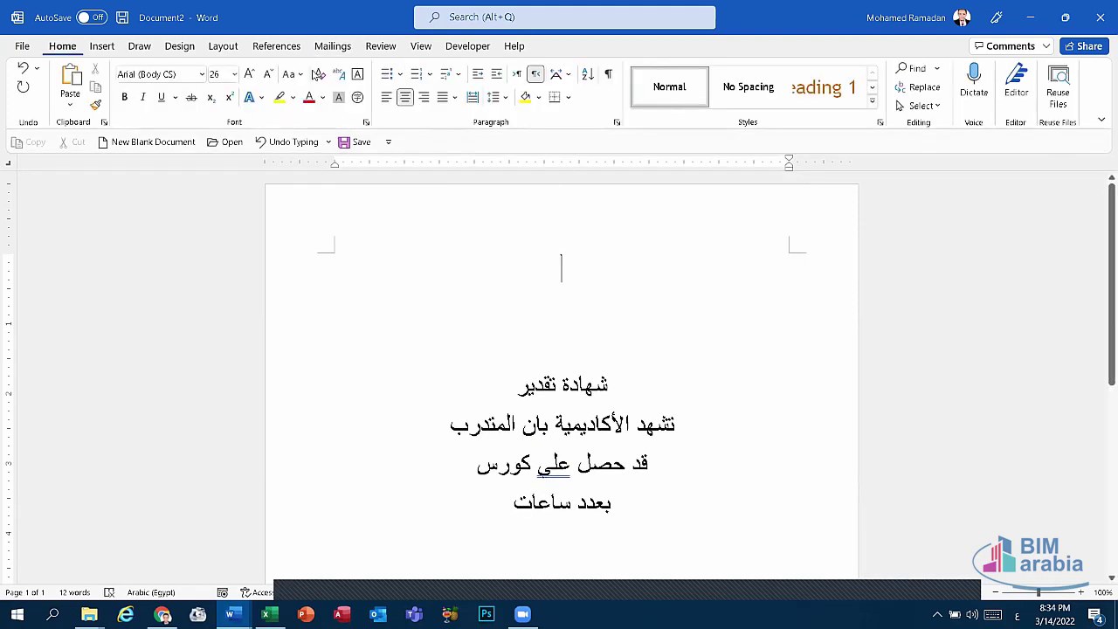
{"action": "left_click", "coordinate": [424, 97]}
{"action": "type", "text": "مرحبا"}
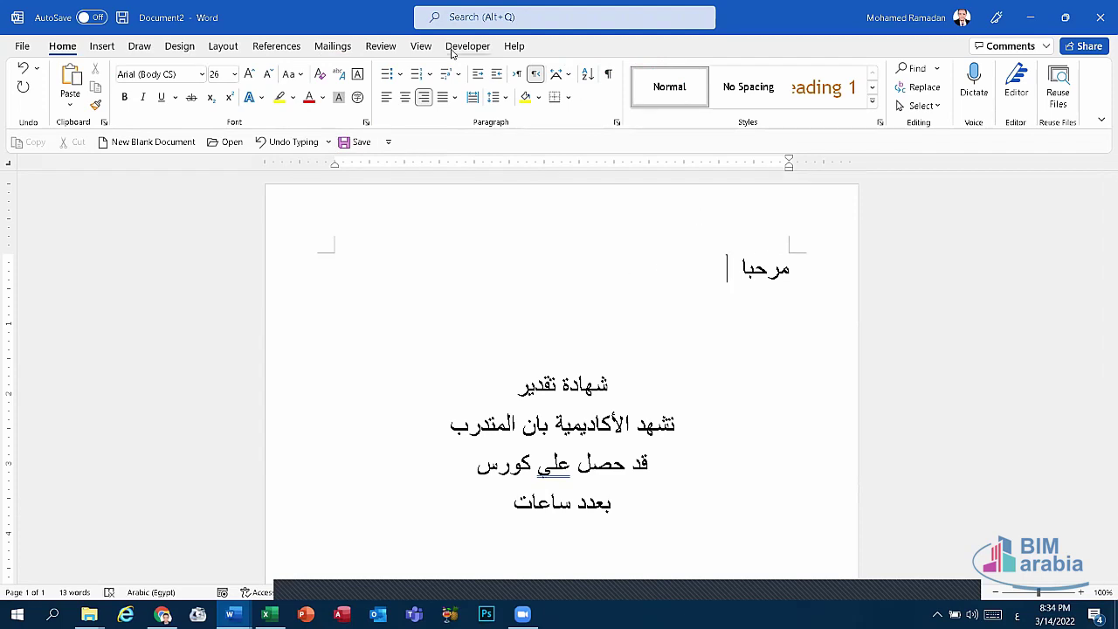
- Insert the name merge field right after 'مرحبا'
{"action": "left_click", "coordinate": [333, 47]}
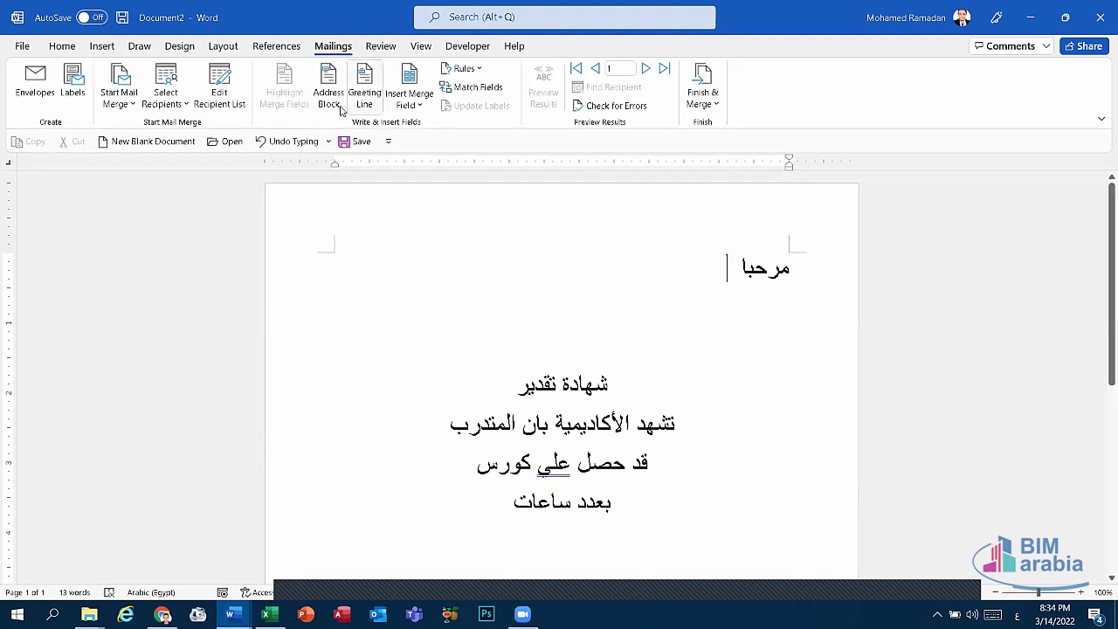
{"action": "left_click", "coordinate": [418, 105]}
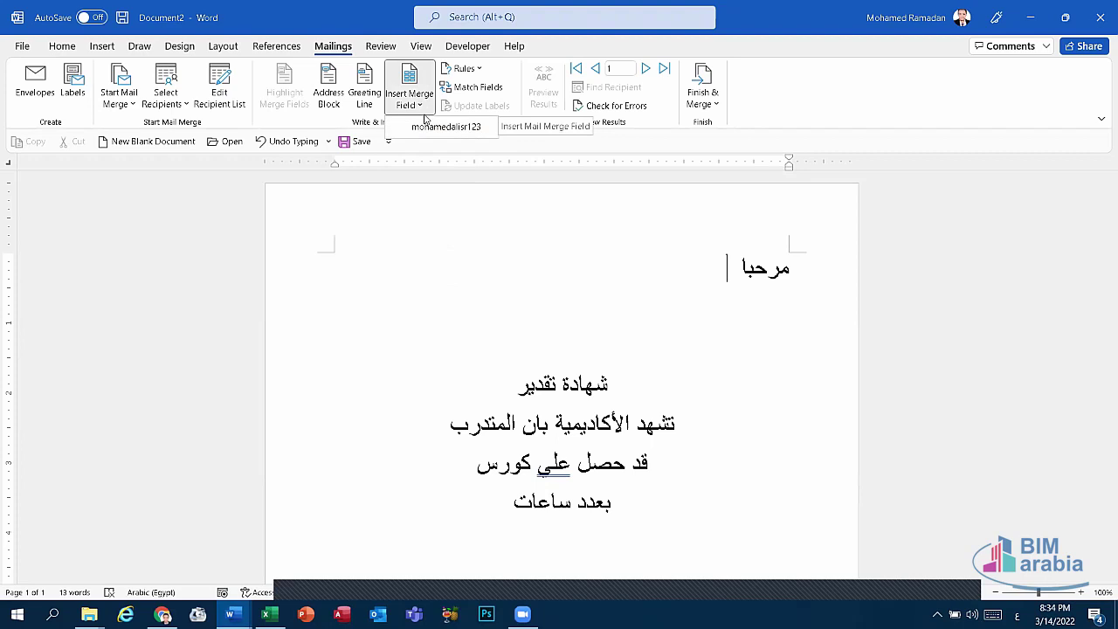
{"action": "left_click", "coordinate": [437, 126]}
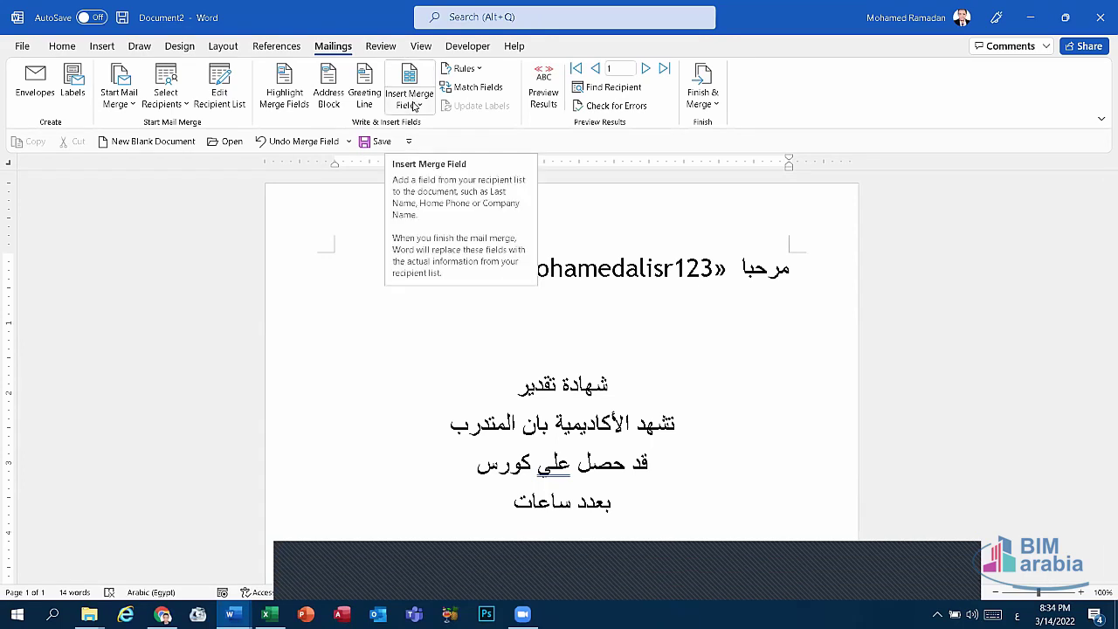
{"action": "left_click", "coordinate": [406, 108]}
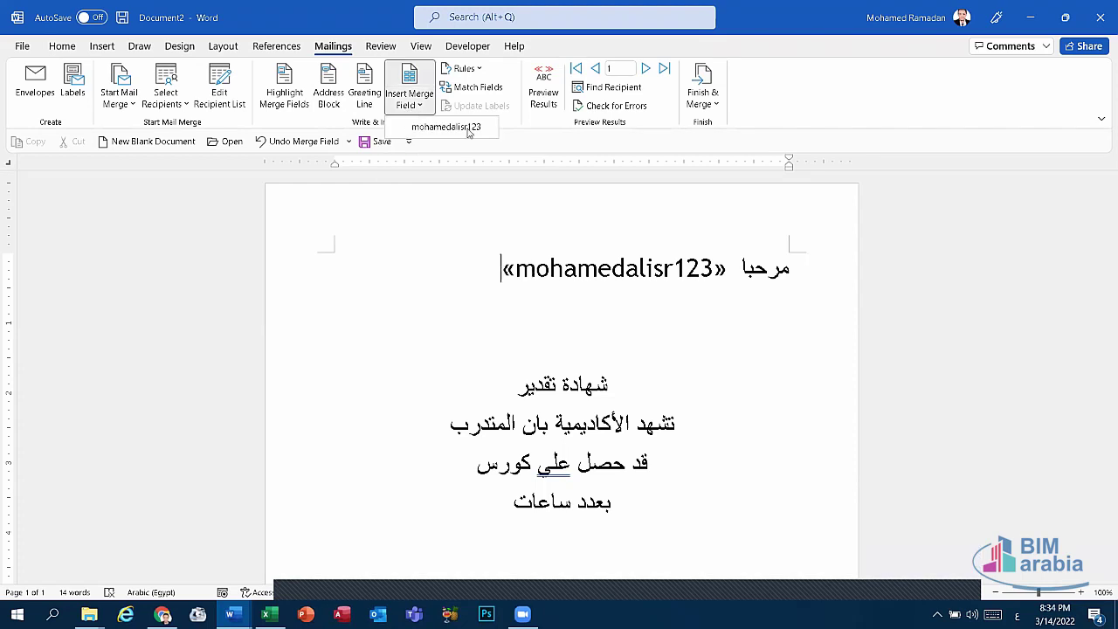
{"action": "left_click", "coordinate": [754, 308]}
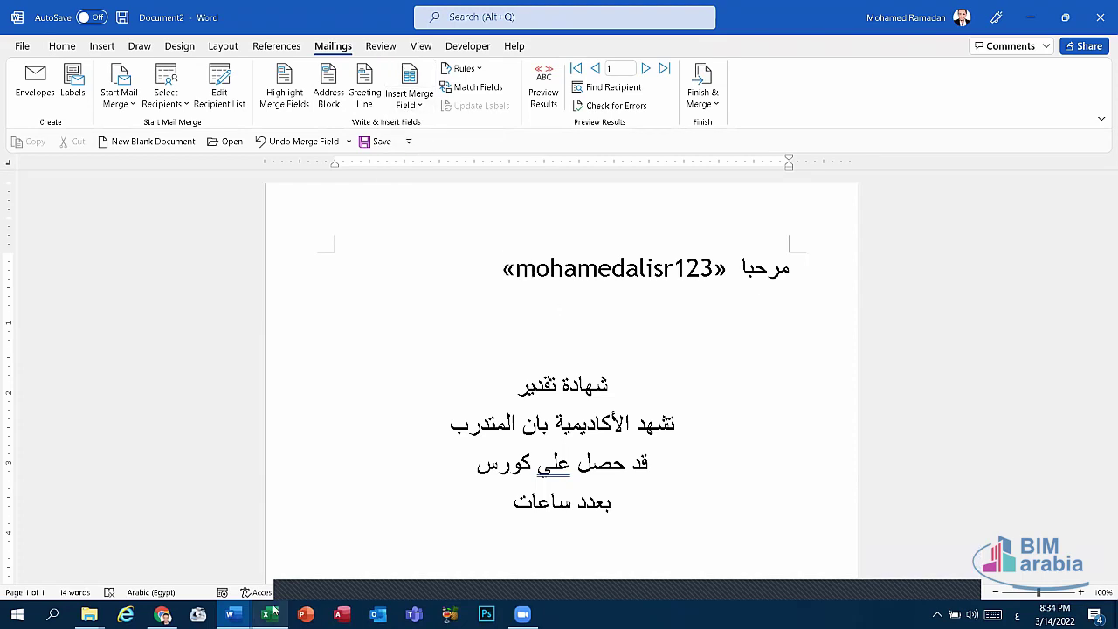
- Check the task in the exam document, then preview the Finish & Merge options in Document2
{"action": "left_click", "coordinate": [231, 614]}
{"action": "left_click", "coordinate": [105, 576]}
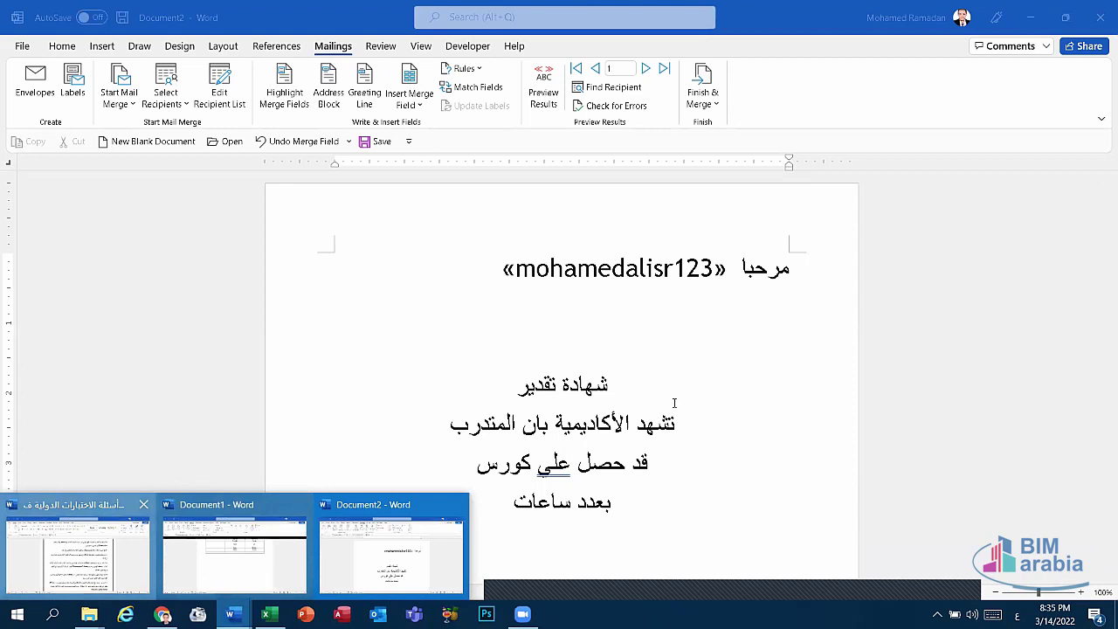
{"action": "scroll", "coordinate": [678, 427], "scroll_direction": "down", "scroll_amount": 3}
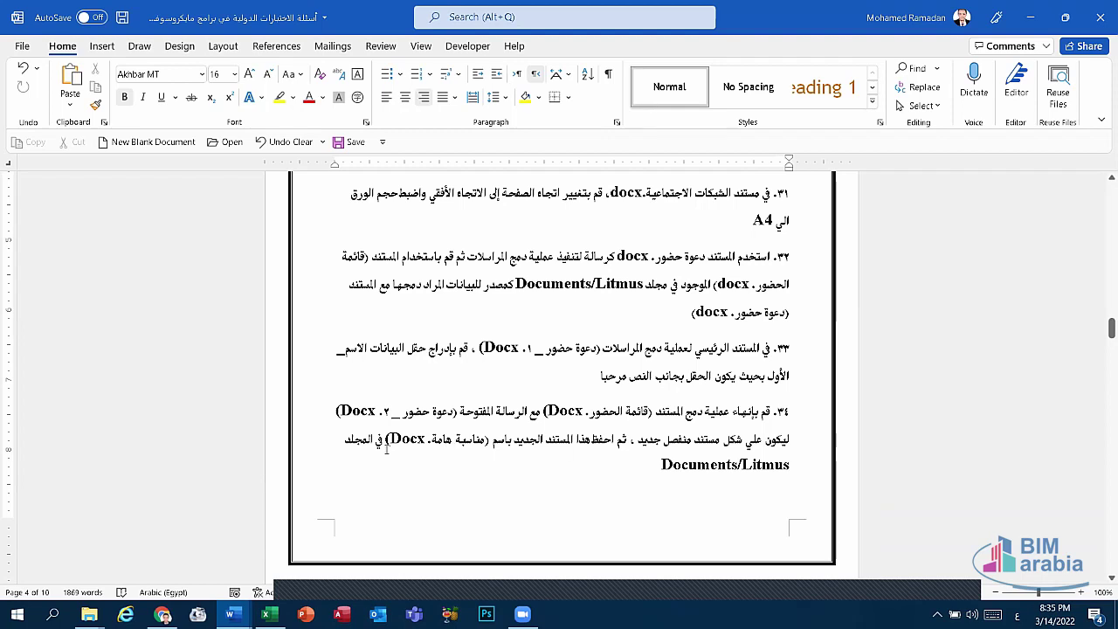
{"action": "left_click", "coordinate": [231, 615]}
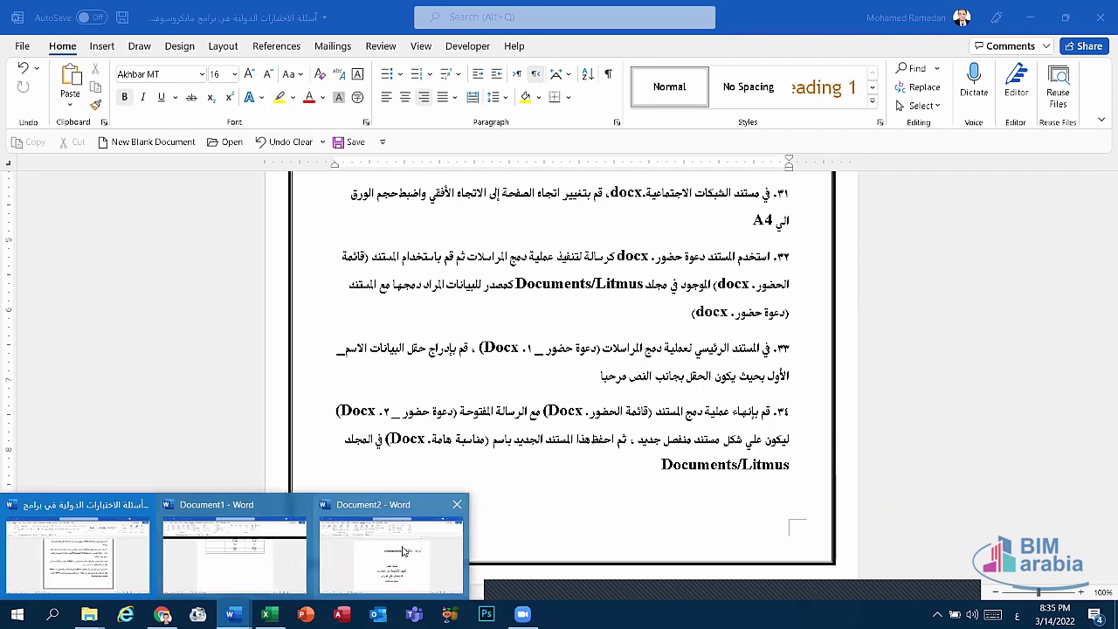
{"action": "left_click", "coordinate": [404, 551]}
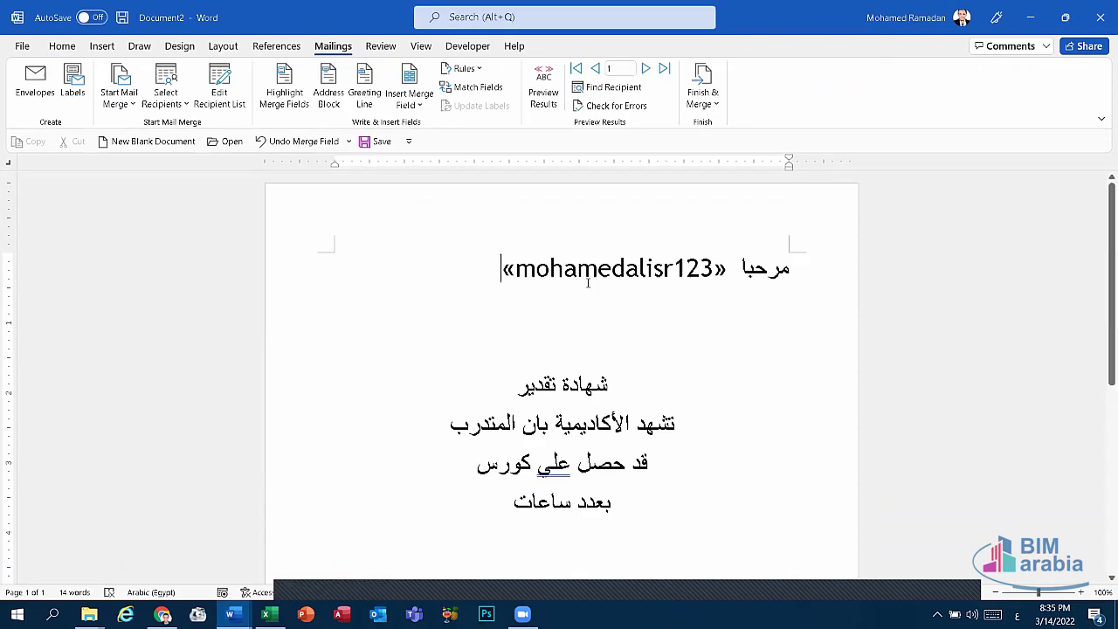
{"action": "left_click", "coordinate": [699, 102]}
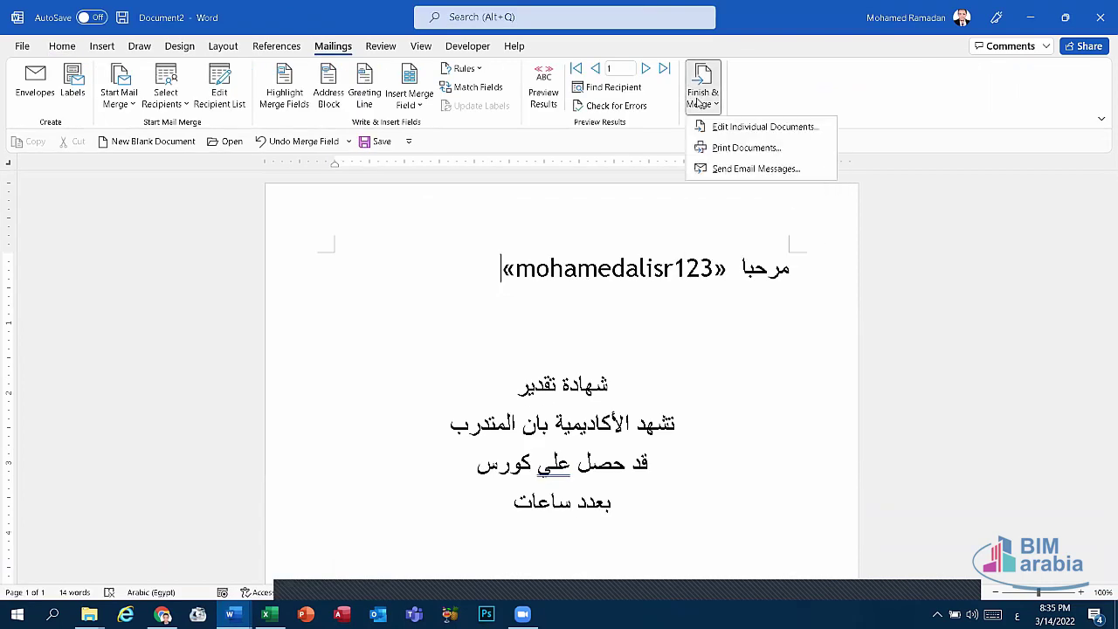
{"action": "left_click", "coordinate": [652, 381]}
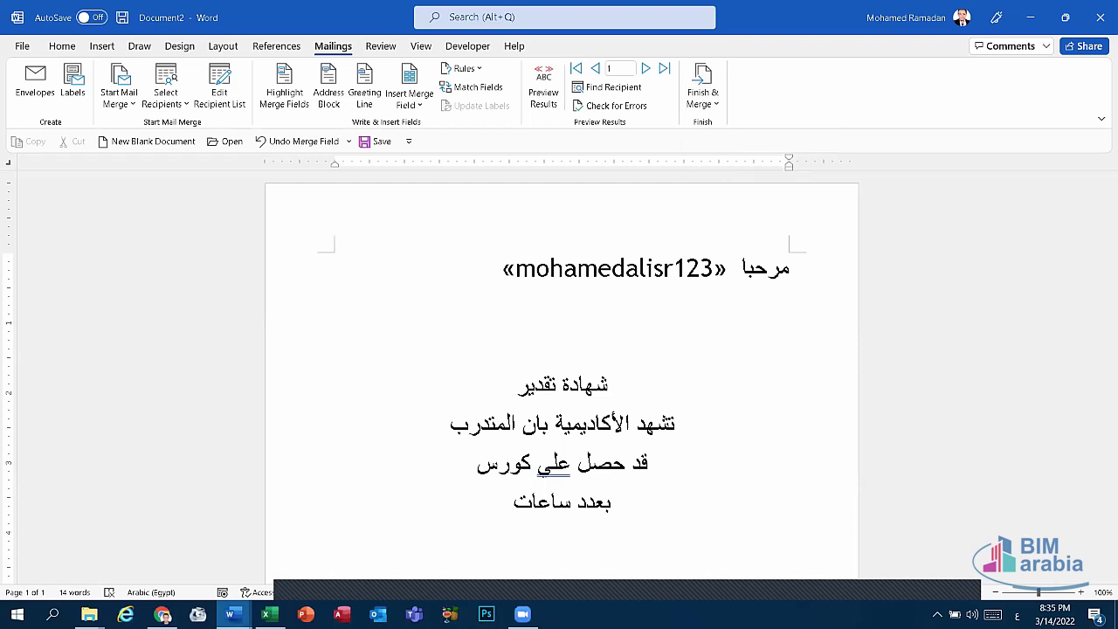
- After a look at the exam document, open Finish & Merge in Document2
{"action": "left_click", "coordinate": [230, 614]}
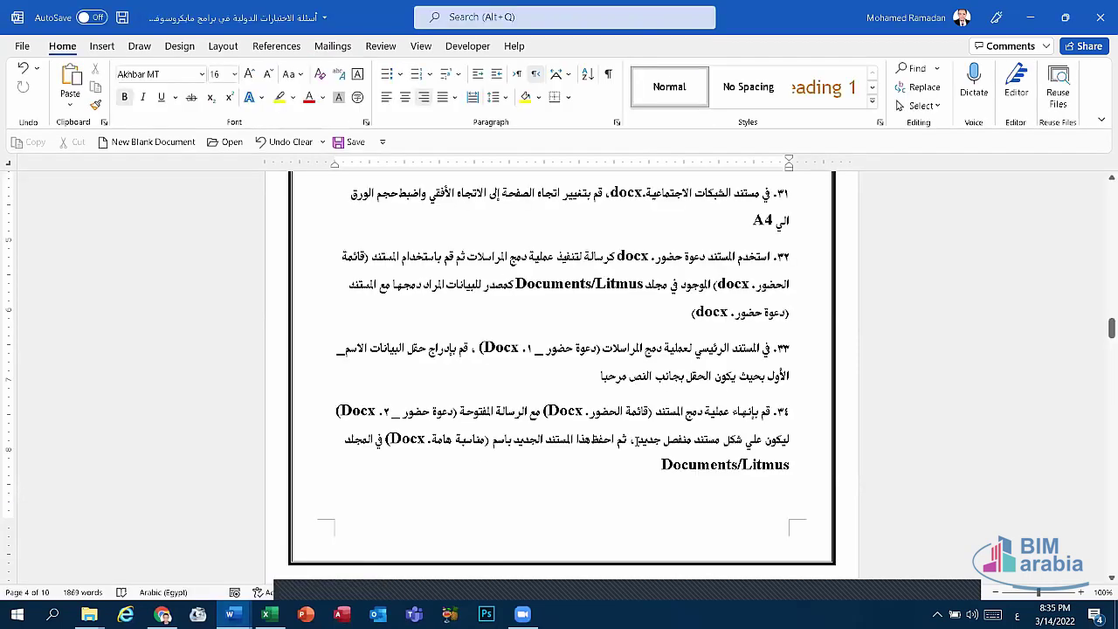
{"action": "left_click", "coordinate": [104, 564]}
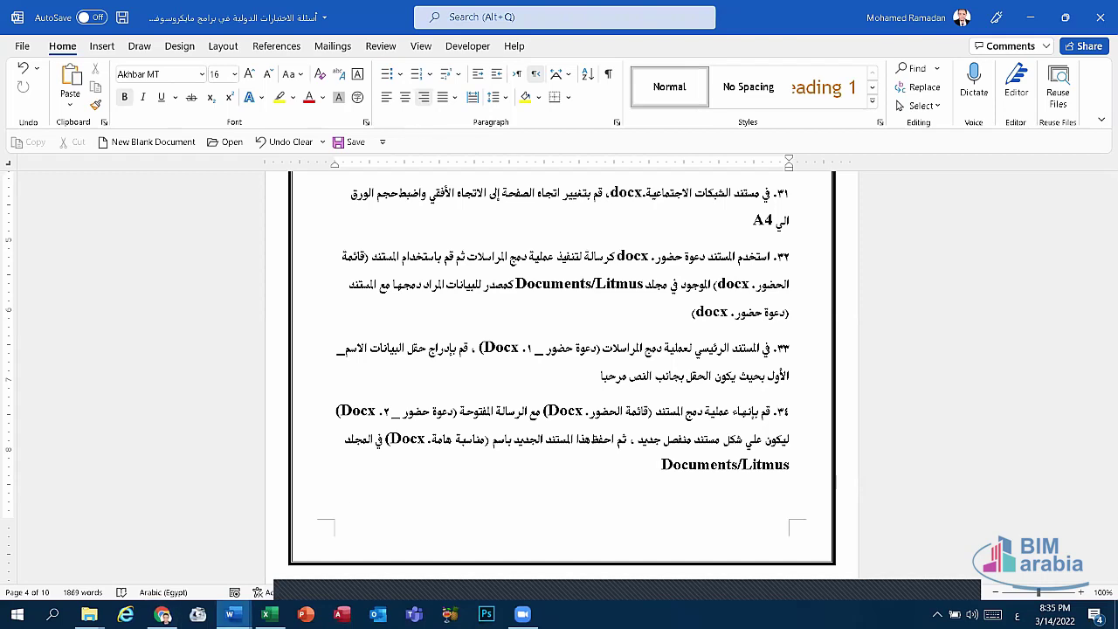
{"action": "mouse_move", "coordinate": [230, 615]}
{"action": "left_click", "coordinate": [389, 572]}
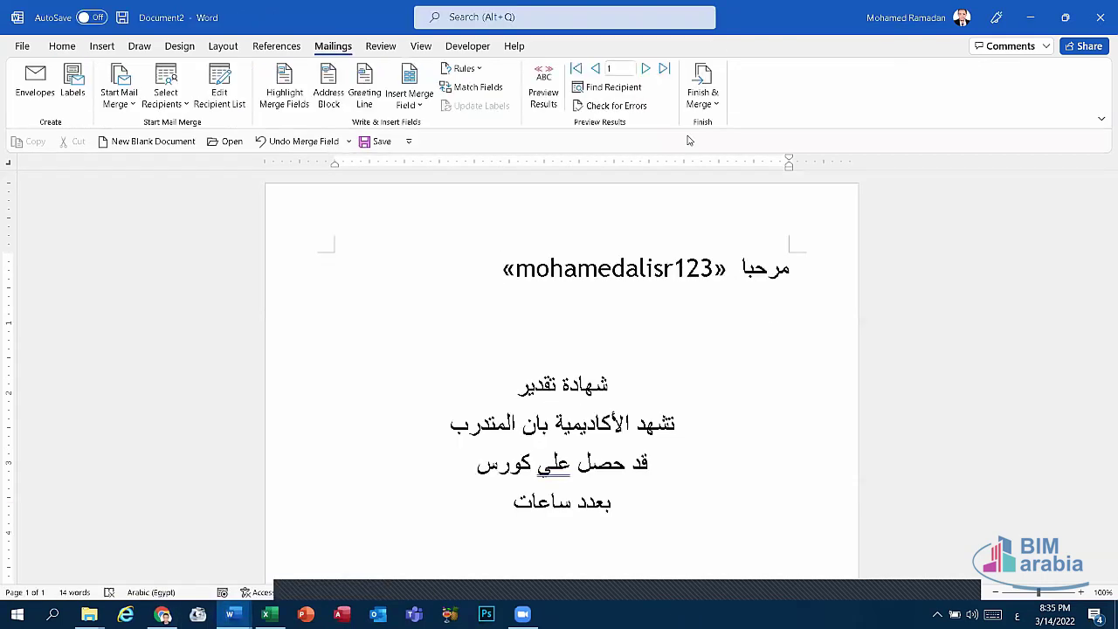
{"action": "left_click", "coordinate": [702, 103]}
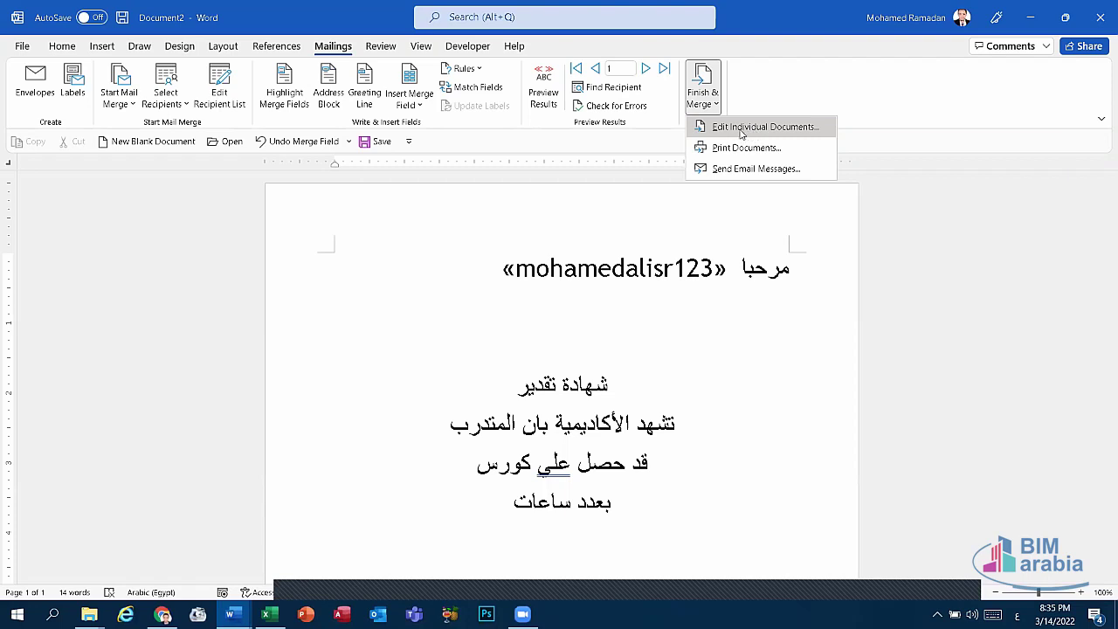
- Merge all records into individual documents, producing Letters1
{"action": "left_click", "coordinate": [743, 129]}
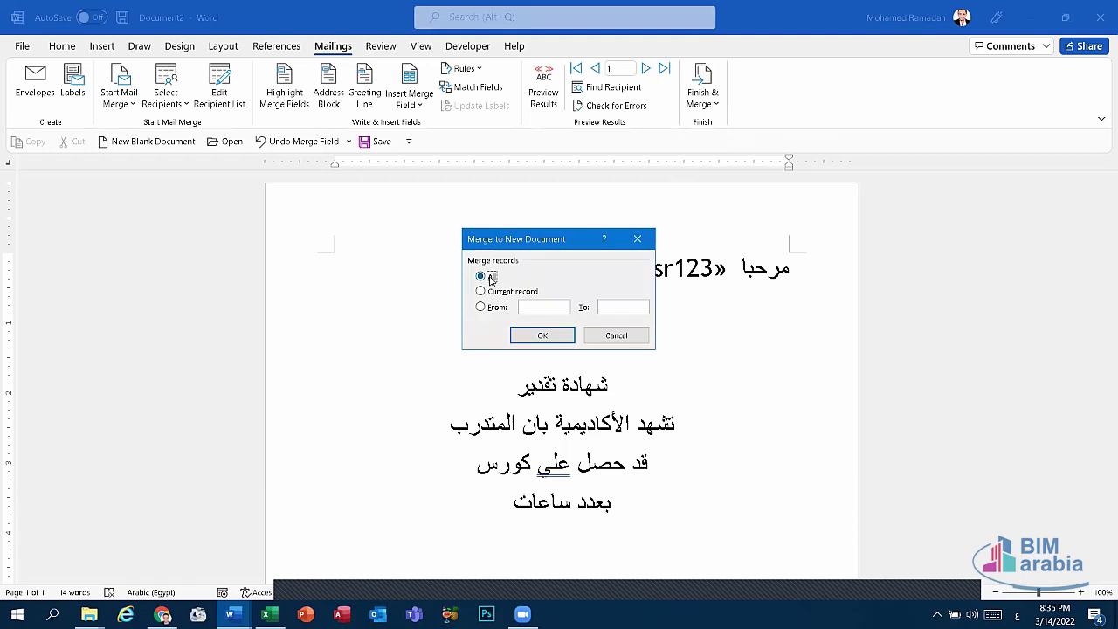
{"action": "left_click", "coordinate": [546, 340]}
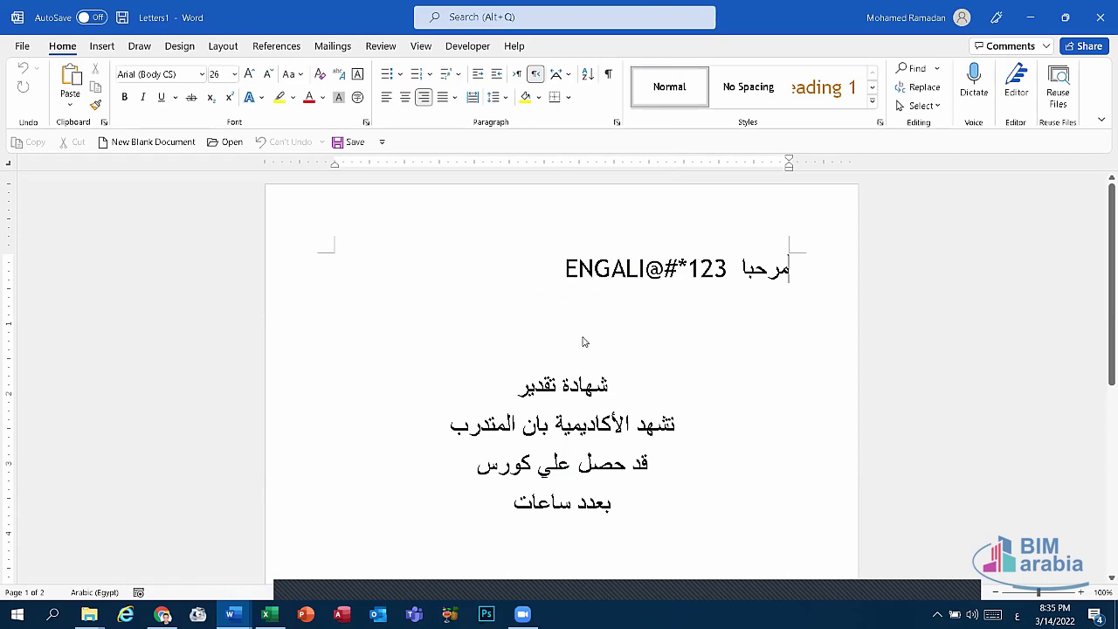
{"action": "scroll", "coordinate": [1103, 543], "scroll_direction": "down", "scroll_amount": 5}
{"action": "scroll", "coordinate": [1101, 524], "scroll_direction": "up", "scroll_amount": 2}
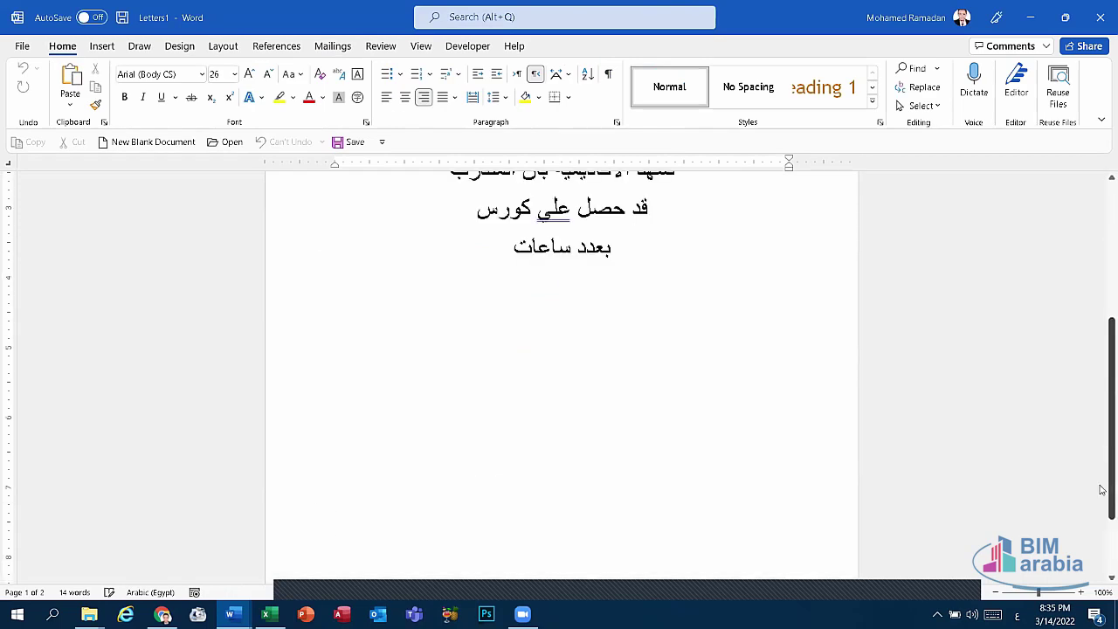
{"action": "scroll", "coordinate": [1101, 387], "scroll_direction": "down", "scroll_amount": 2}
{"action": "scroll", "coordinate": [1101, 387], "scroll_direction": "up", "scroll_amount": 5}
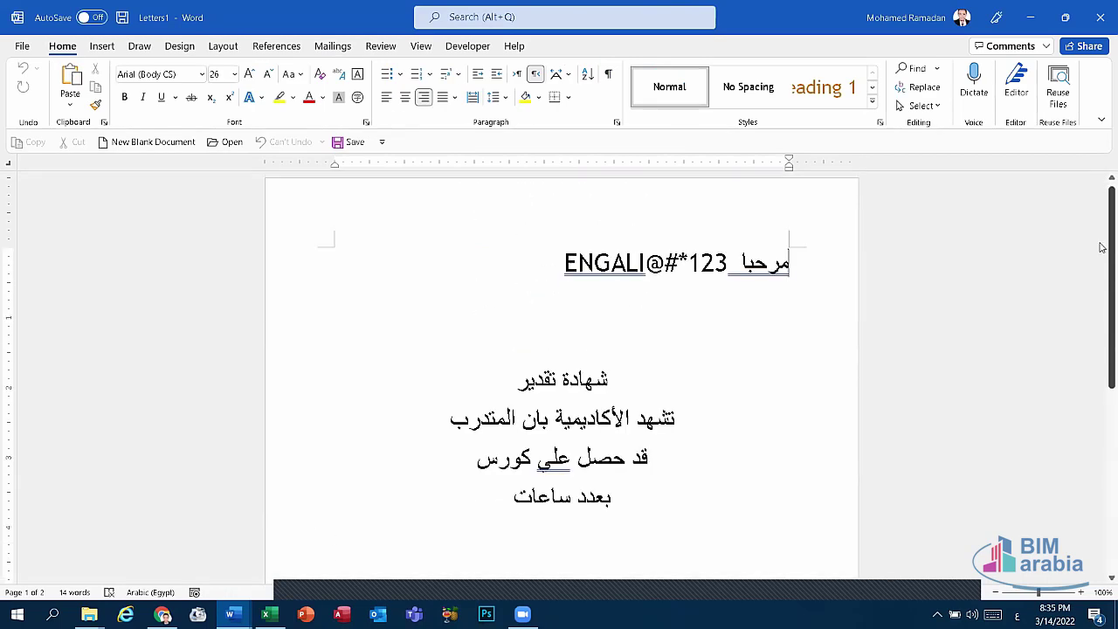
- Start a Save As for the merged document, then cancel it
{"action": "left_click", "coordinate": [22, 47]}
{"action": "left_click", "coordinate": [46, 230]}
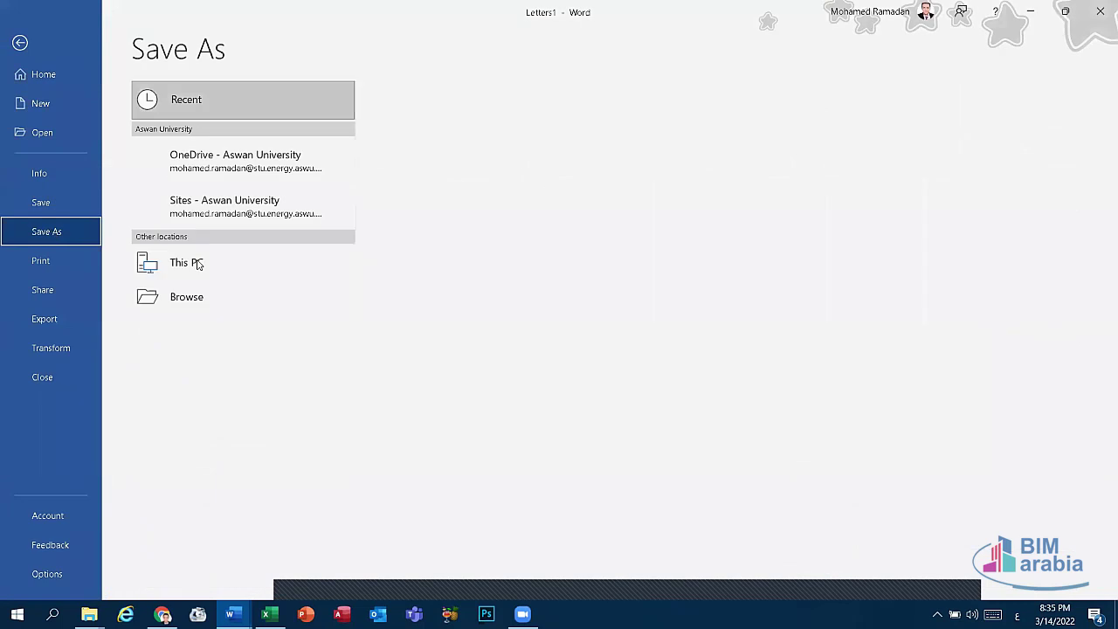
{"action": "left_click", "coordinate": [188, 327]}
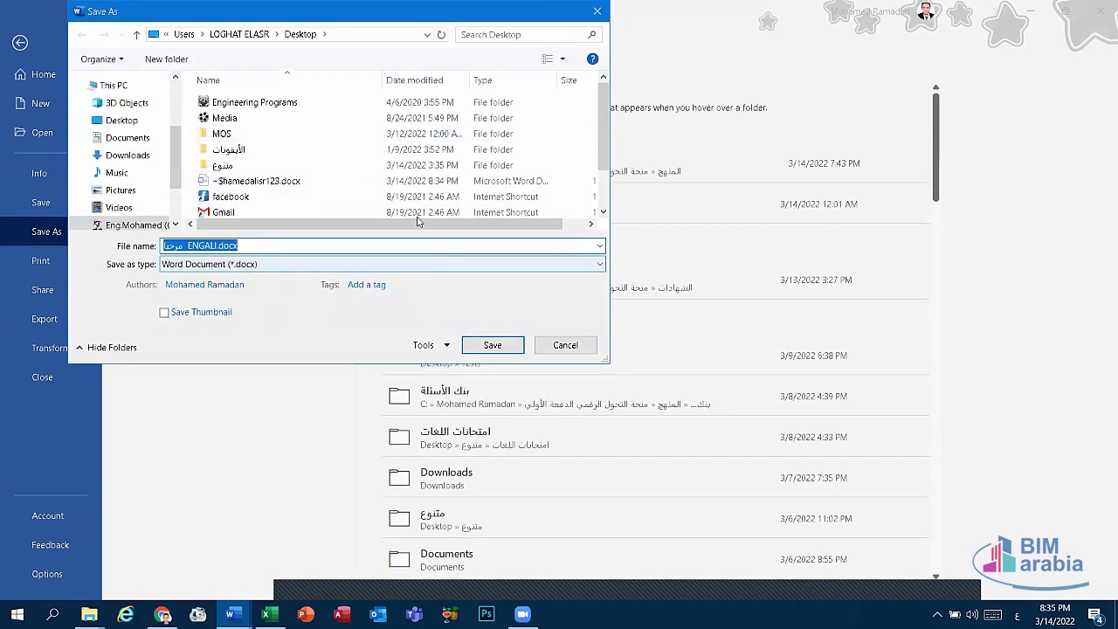
{"action": "left_click", "coordinate": [598, 12]}
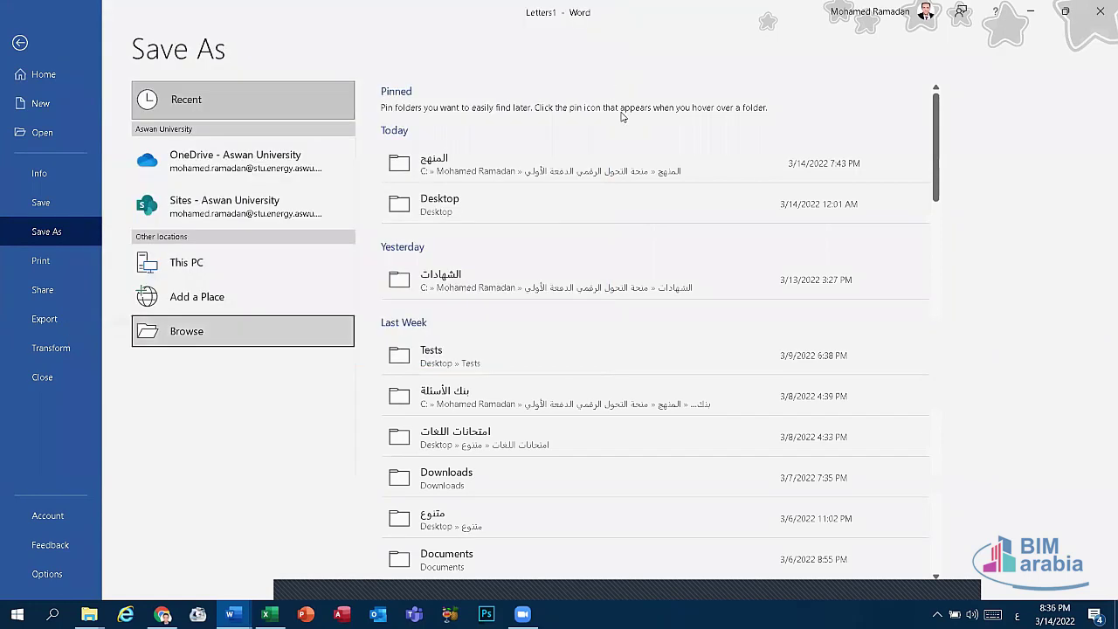
{"action": "key", "text": "Escape"}
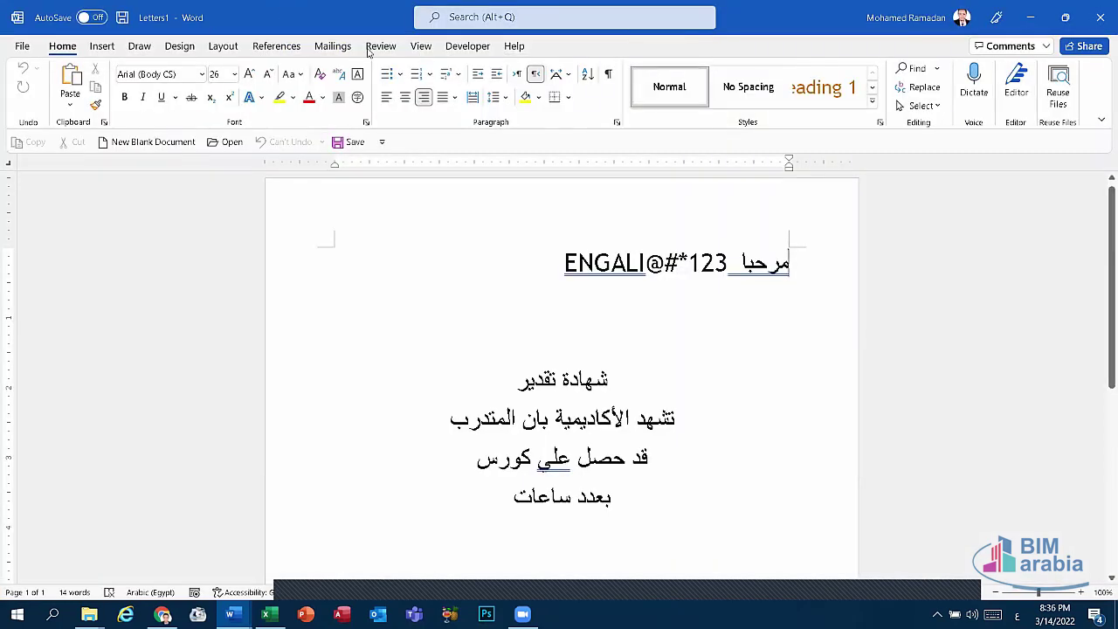
- Look over the View and Mailings tabs and place the caret above the title
{"action": "left_click", "coordinate": [417, 49]}
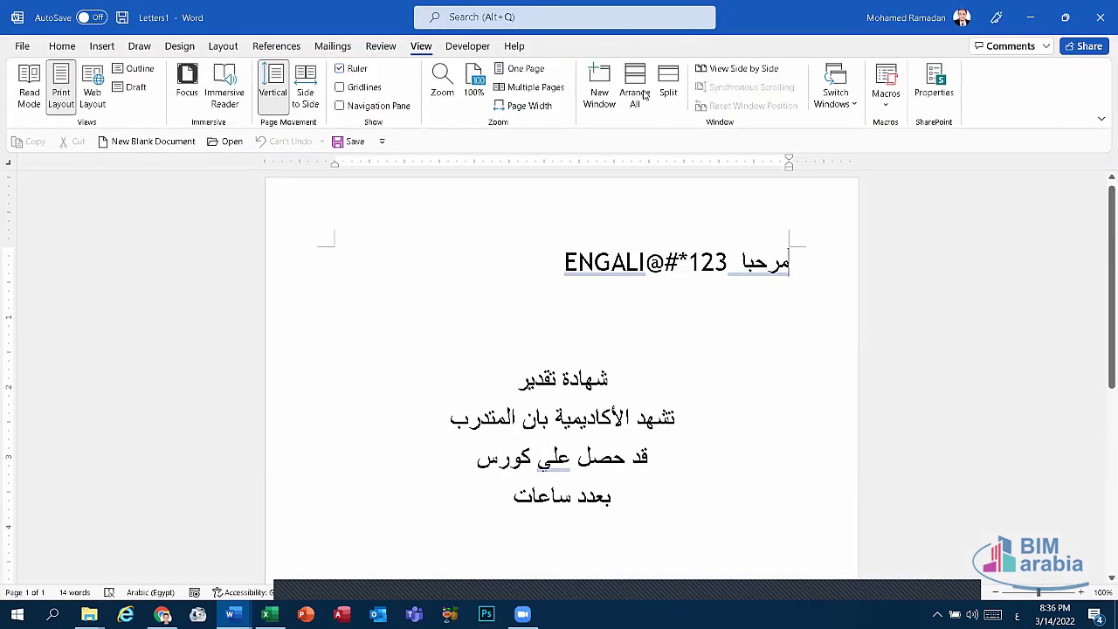
{"action": "left_click", "coordinate": [336, 49]}
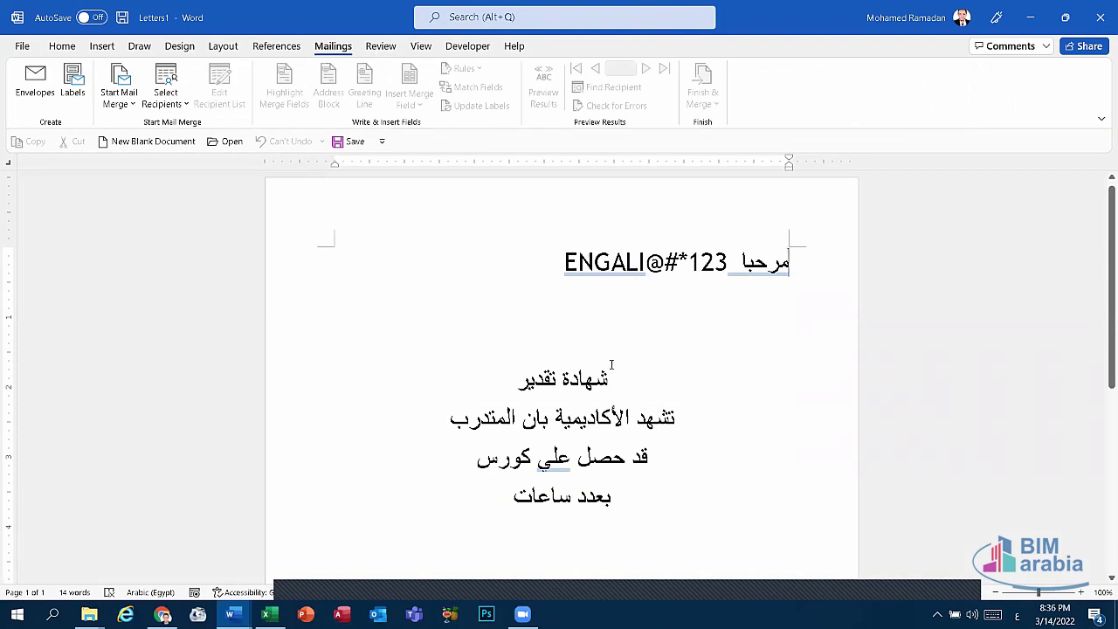
{"action": "left_click_drag", "start_coordinate": [560, 336], "coordinate": [522, 352]}
{"action": "left_click", "coordinate": [554, 337]}
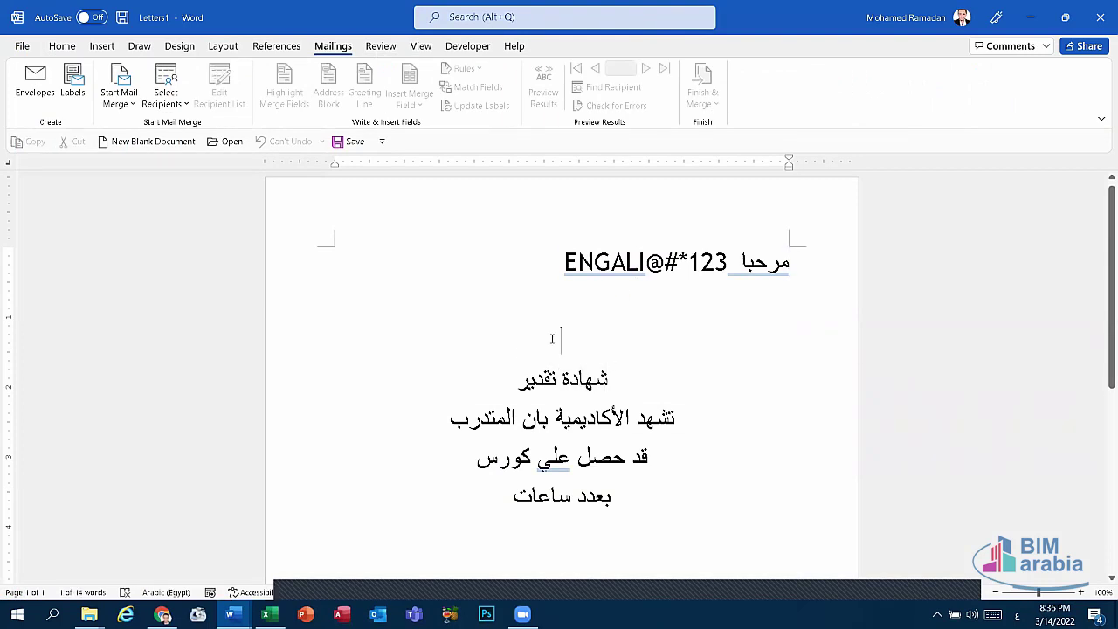
{"action": "left_click", "coordinate": [231, 614]}
- Scroll the exam questions document to question 35, whose answer is 'إدراج فاصل صفحات'
{"action": "left_click", "coordinate": [77, 555]}
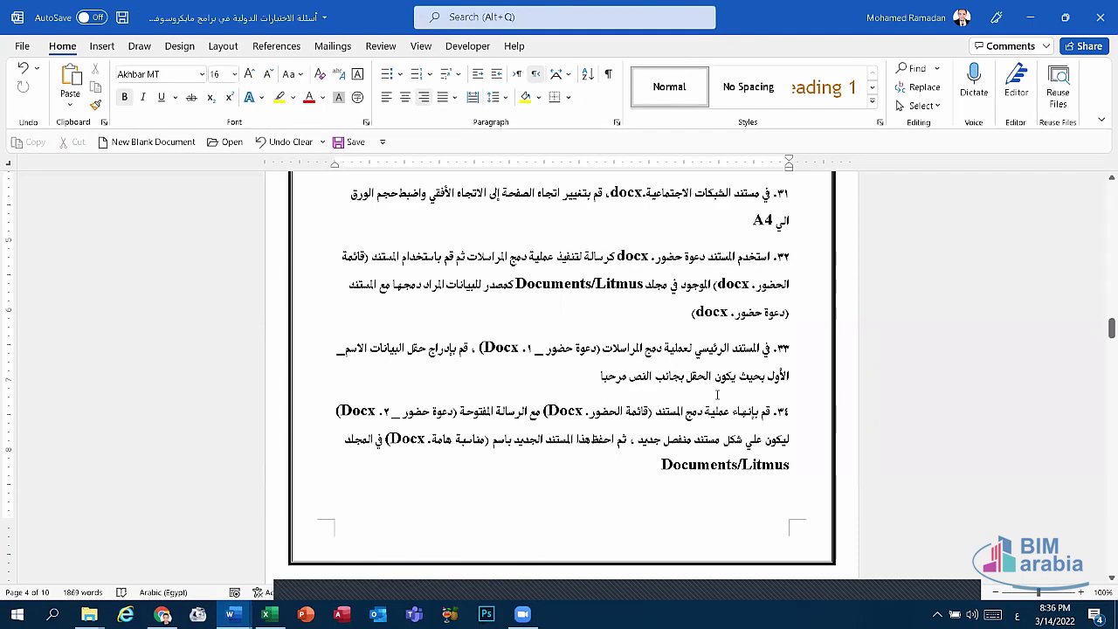
{"action": "scroll", "coordinate": [810, 360], "scroll_direction": "down", "scroll_amount": 3}
{"action": "scroll", "coordinate": [810, 360], "scroll_direction": "down", "scroll_amount": 3}
{"action": "scroll", "coordinate": [810, 360], "scroll_direction": "down", "scroll_amount": 3}
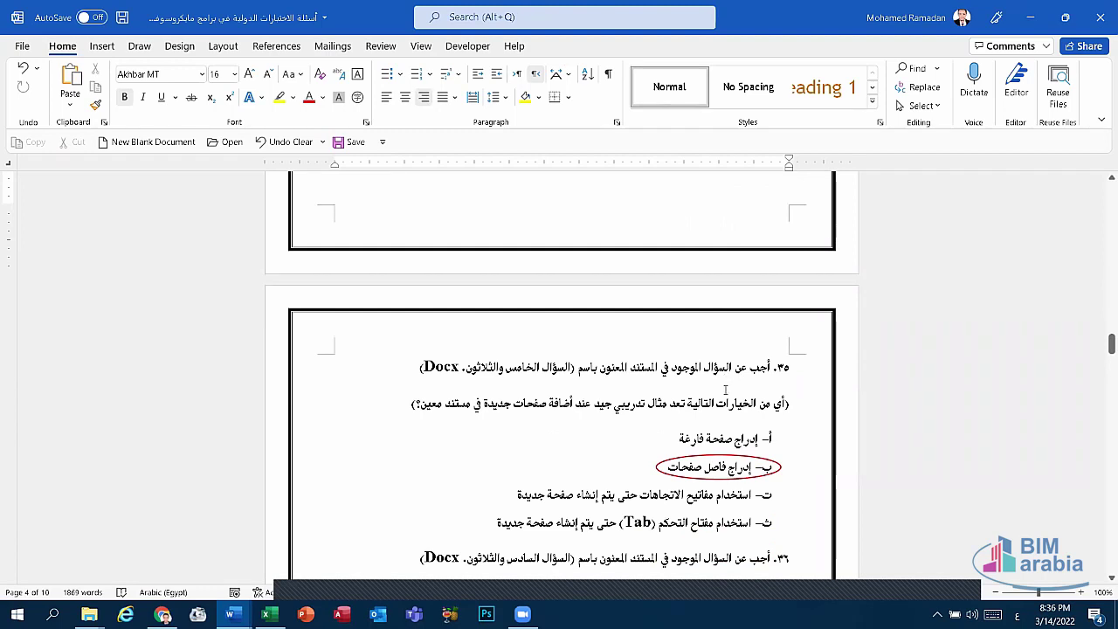
{"action": "scroll", "coordinate": [763, 392], "scroll_direction": "down", "scroll_amount": 3}
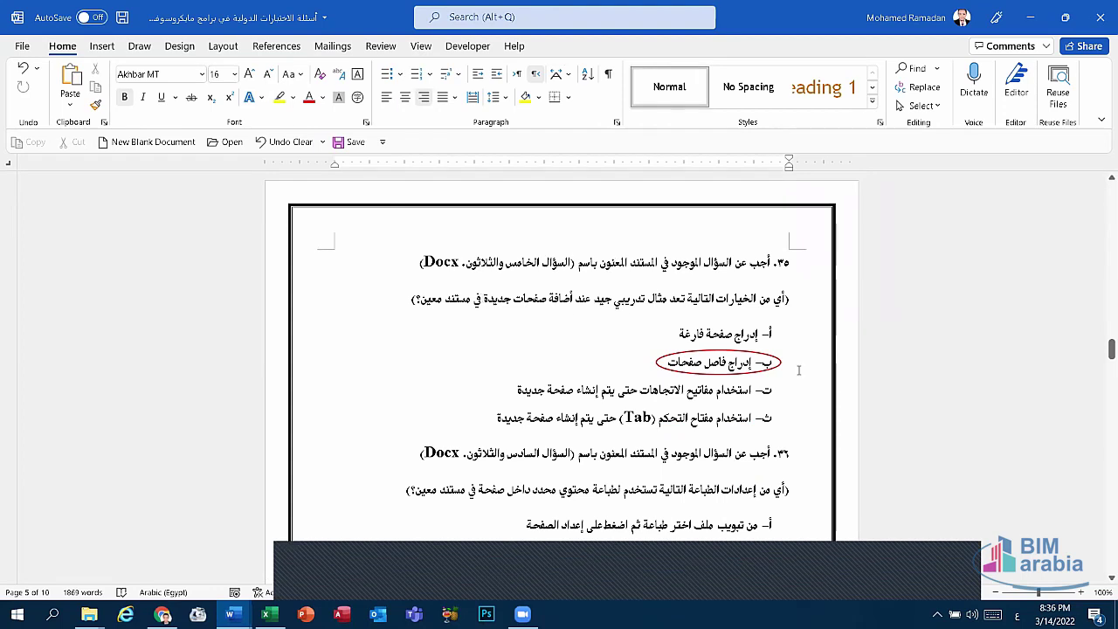
{"action": "scroll", "coordinate": [799, 371], "scroll_direction": "down", "scroll_amount": 2}
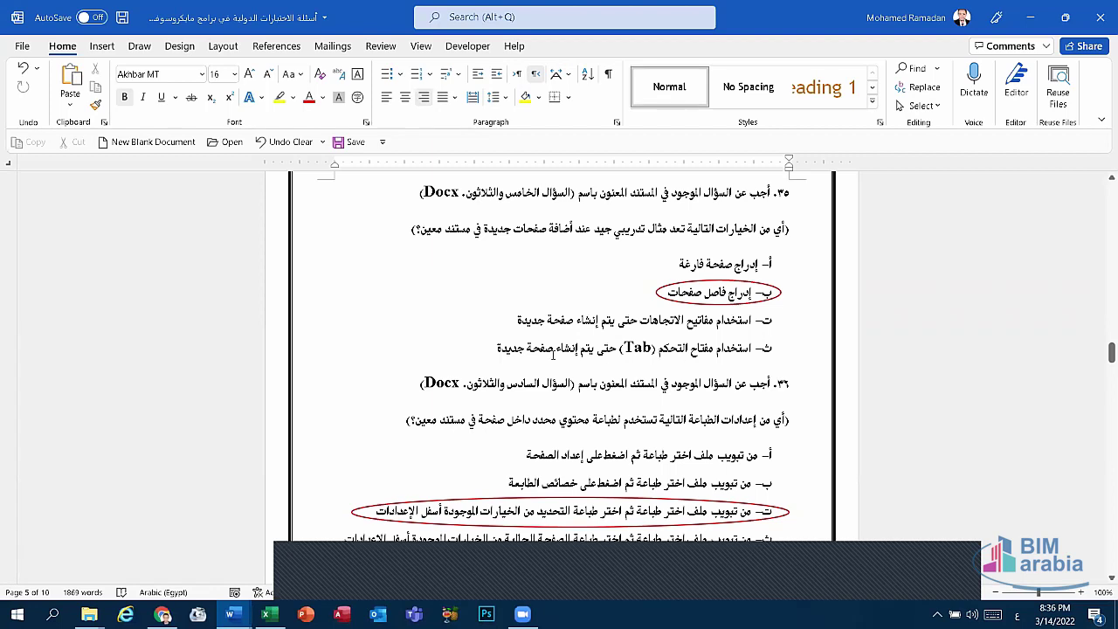
{"action": "scroll", "coordinate": [623, 305], "scroll_direction": "up", "scroll_amount": 2}
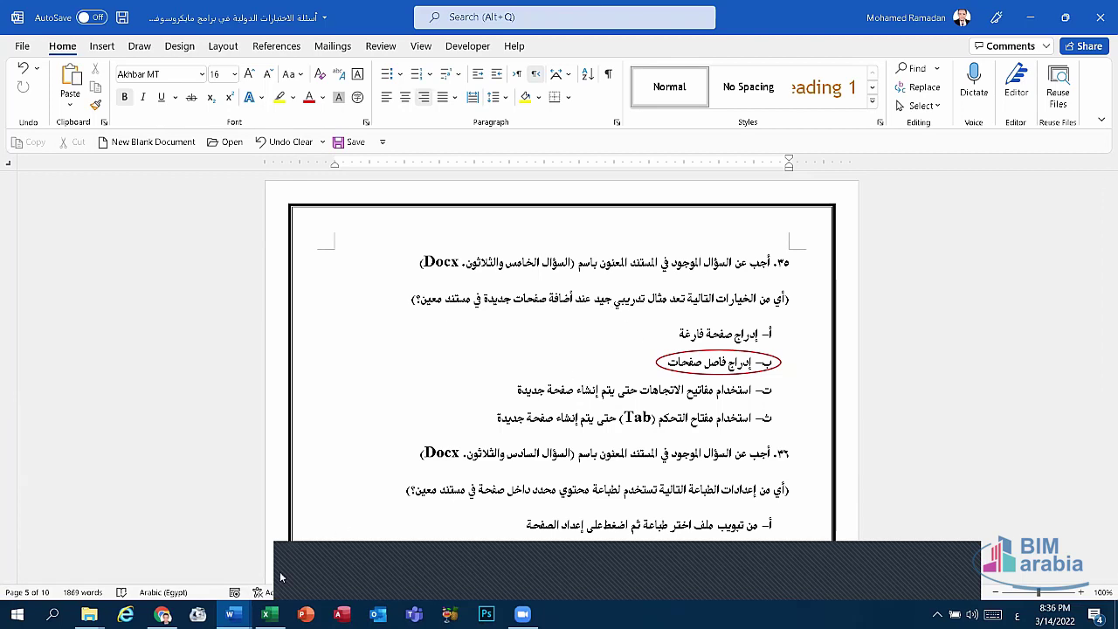
- Insert a page break after the title 'شهادة تقدير' in Document2
{"action": "left_click", "coordinate": [231, 614]}
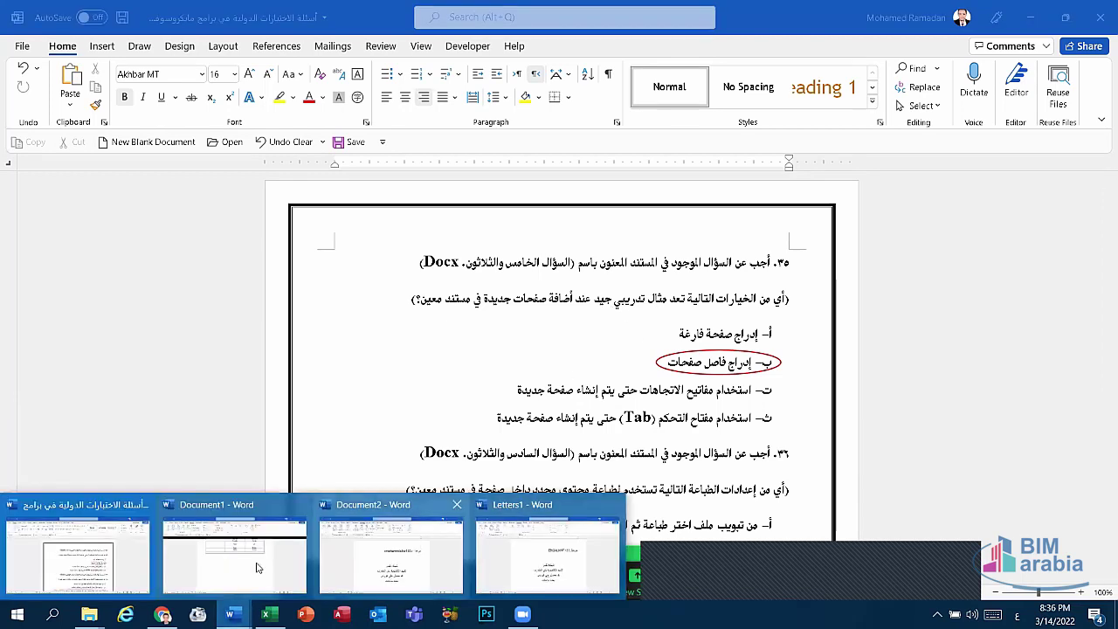
{"action": "left_click", "coordinate": [255, 571]}
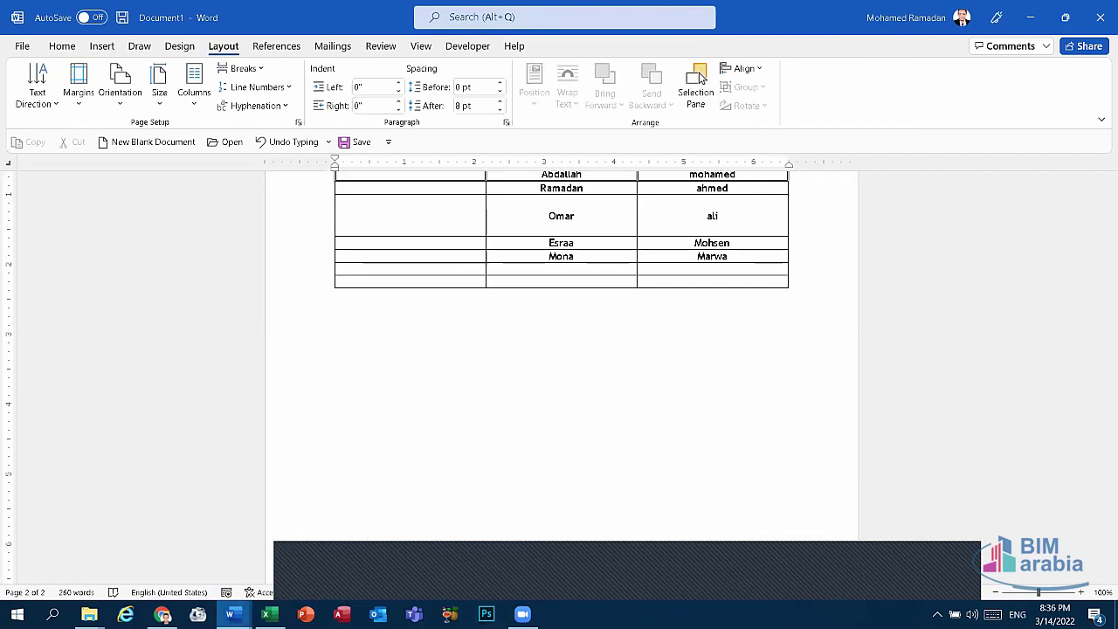
{"action": "mouse_move", "coordinate": [125, 574]}
{"action": "left_click", "coordinate": [401, 559]}
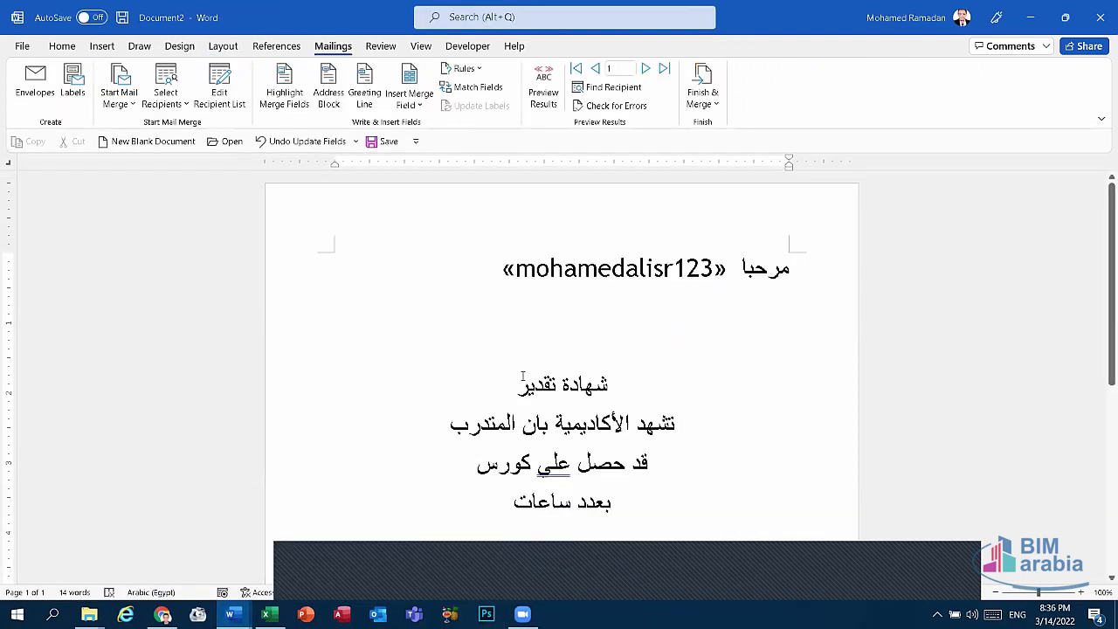
{"action": "left_click", "coordinate": [98, 45]}
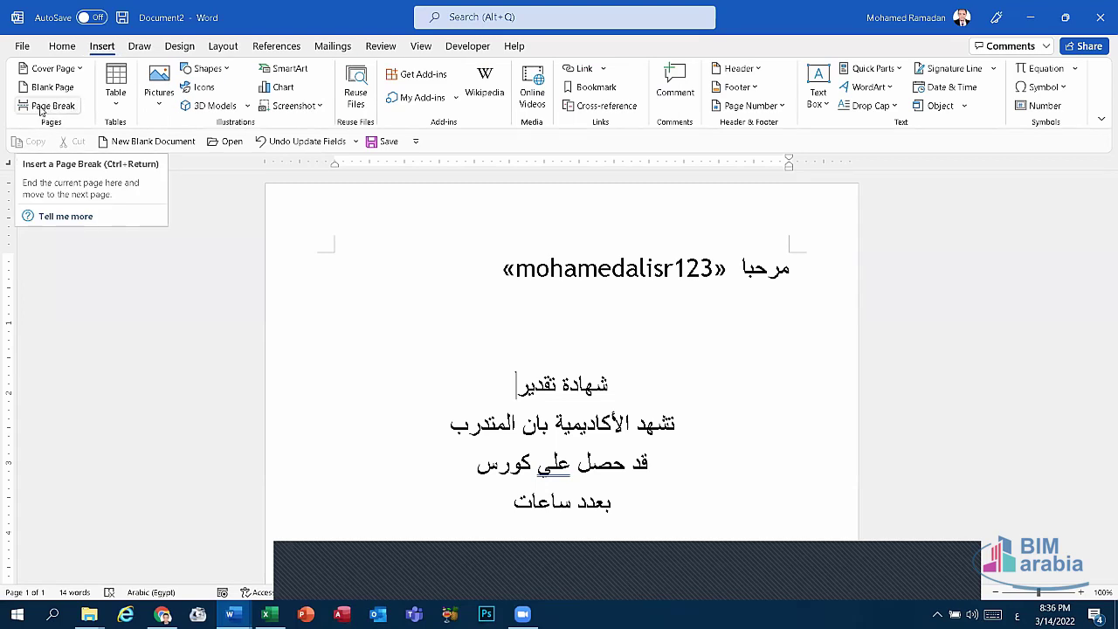
{"action": "left_click", "coordinate": [63, 108]}
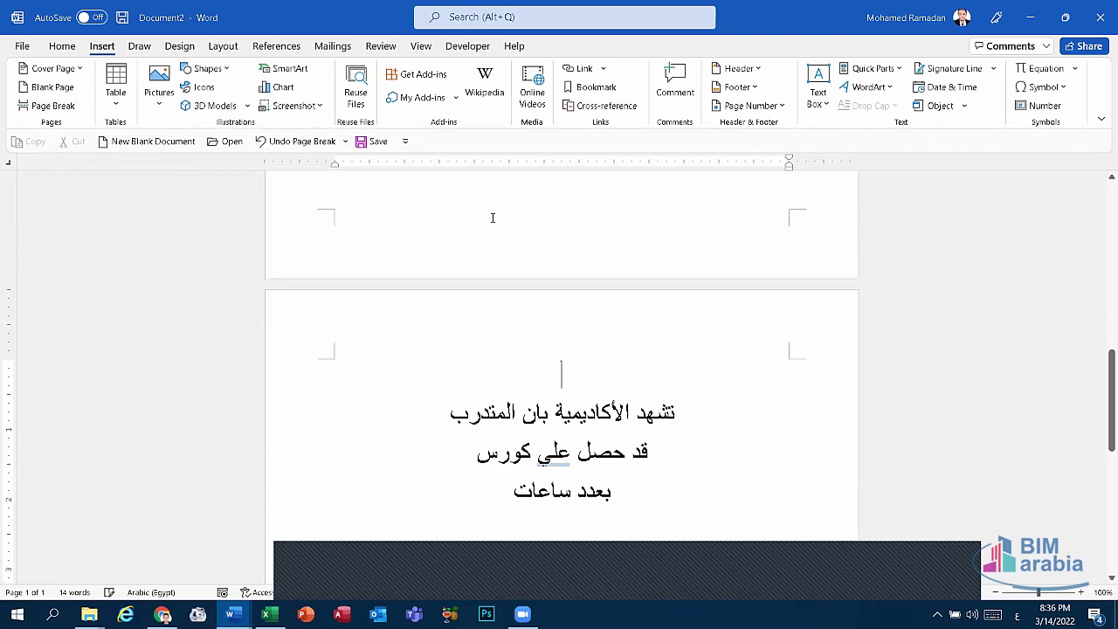
{"action": "scroll", "coordinate": [612, 246], "scroll_direction": "up", "scroll_amount": 5}
{"action": "scroll", "coordinate": [592, 202], "scroll_direction": "up", "scroll_amount": 5}
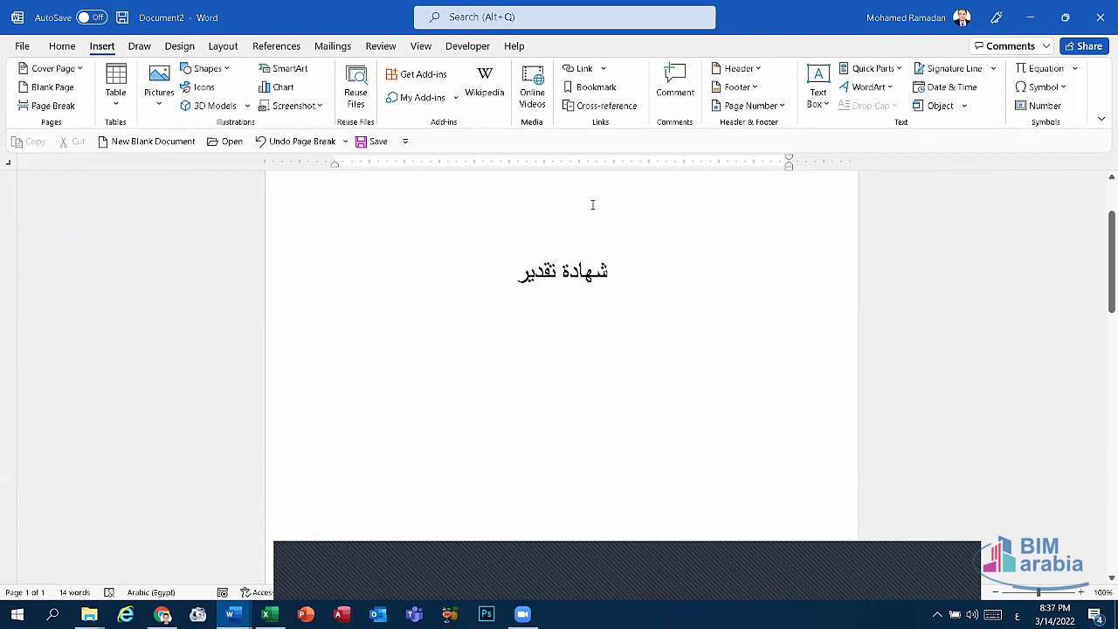
{"action": "scroll", "coordinate": [593, 353], "scroll_direction": "down", "scroll_amount": 2}
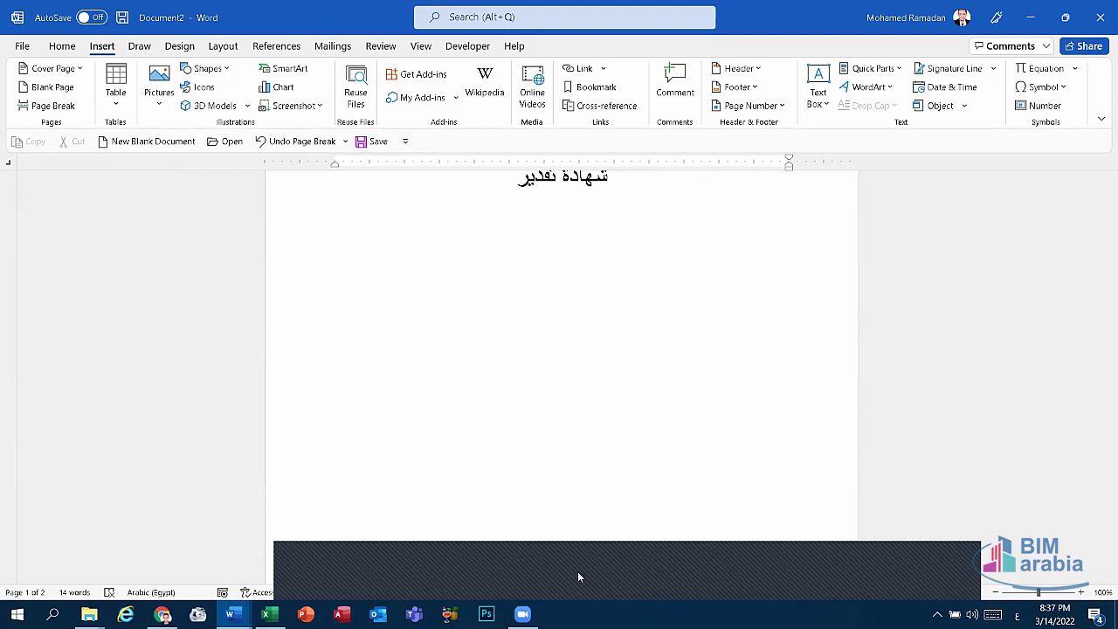
{"action": "left_click", "coordinate": [231, 615]}
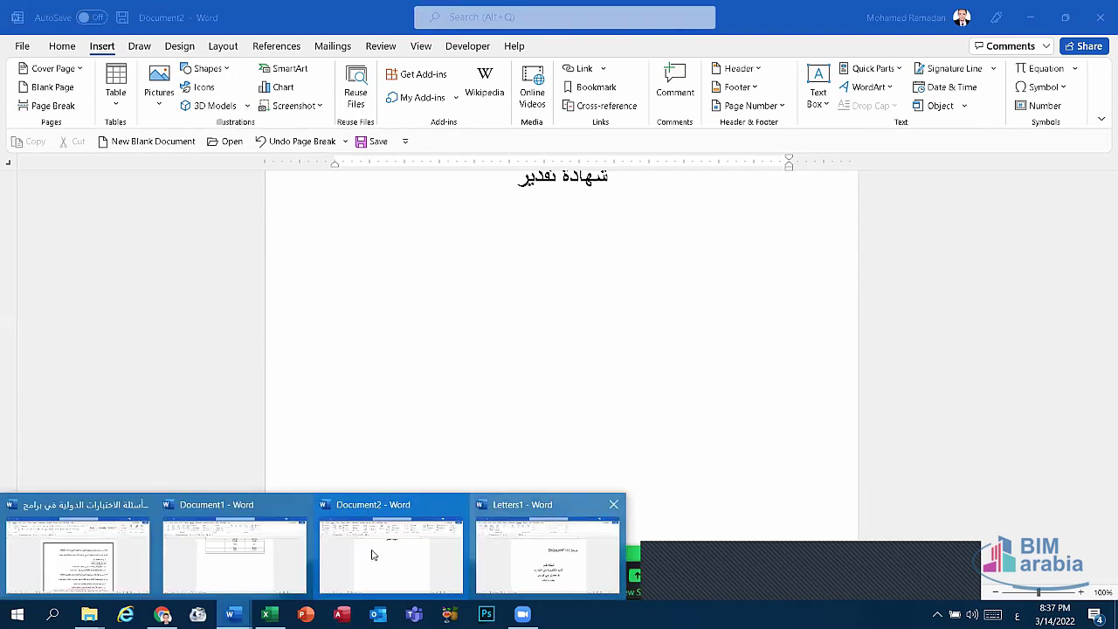
- Scroll the exam document back up to questions 30–34 on page layout and mail merge
{"action": "left_click", "coordinate": [78, 552]}
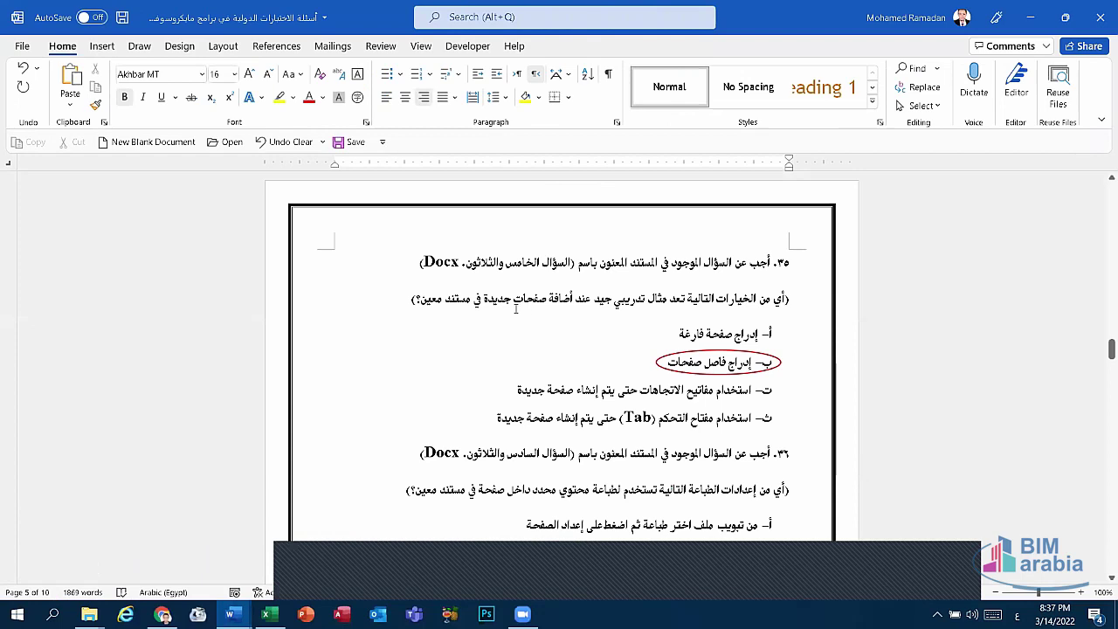
{"action": "scroll", "coordinate": [466, 358], "scroll_direction": "down", "scroll_amount": 1}
{"action": "scroll", "coordinate": [466, 359], "scroll_direction": "down", "scroll_amount": 2}
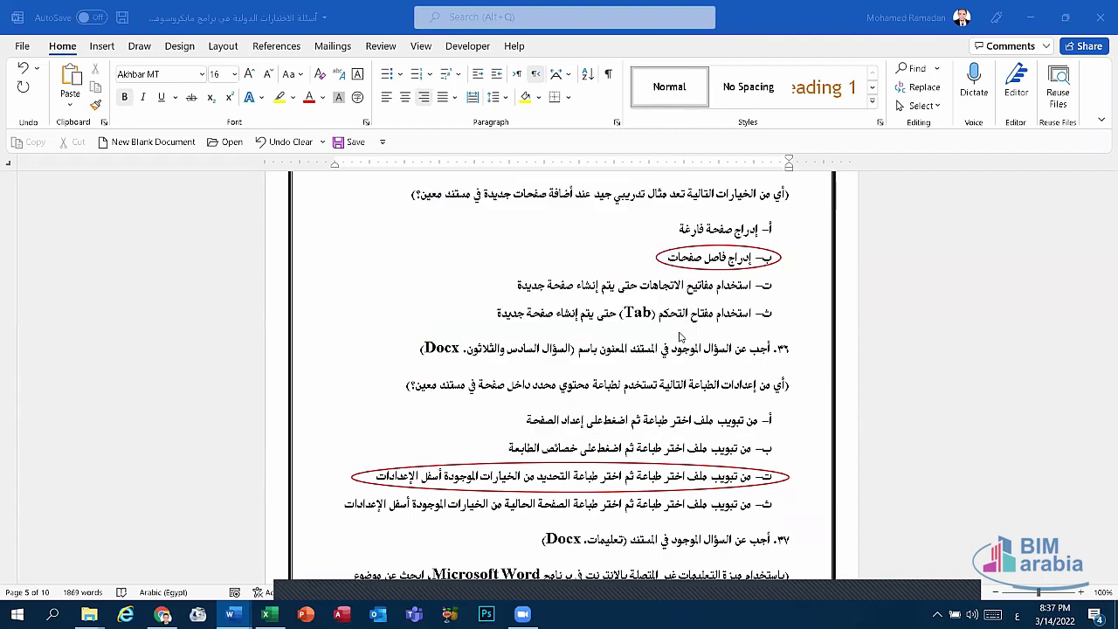
{"action": "scroll", "coordinate": [686, 338], "scroll_direction": "up", "scroll_amount": 2}
{"action": "scroll", "coordinate": [691, 345], "scroll_direction": "up", "scroll_amount": 1}
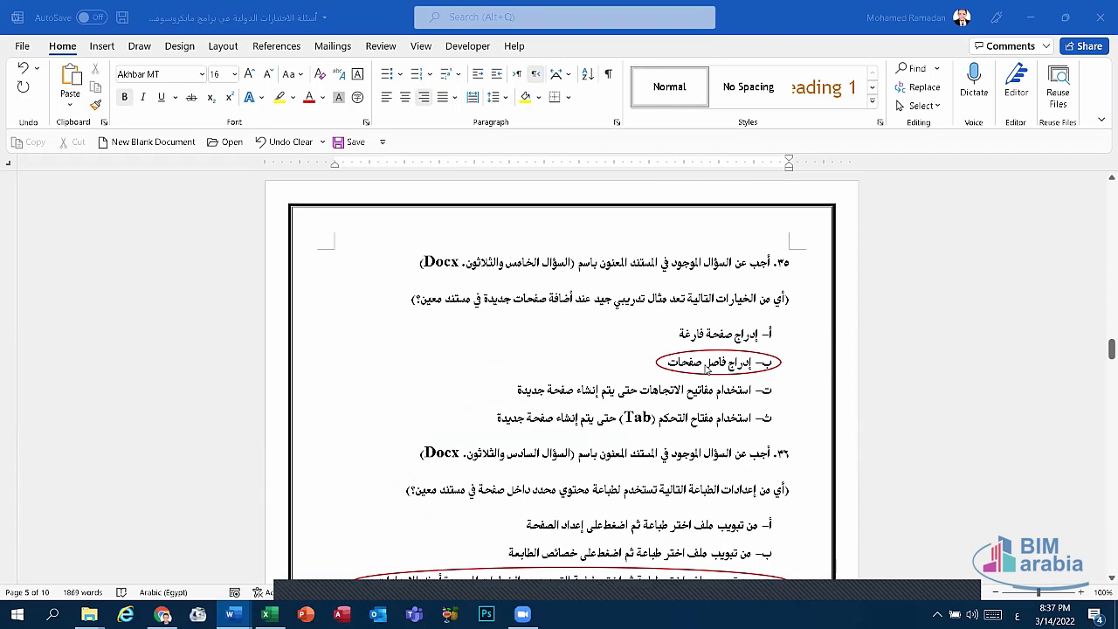
{"action": "scroll", "coordinate": [707, 368], "scroll_direction": "up", "scroll_amount": 4}
{"action": "scroll", "coordinate": [694, 372], "scroll_direction": "up", "scroll_amount": 8}
{"action": "scroll", "coordinate": [682, 375], "scroll_direction": "up", "scroll_amount": 1}
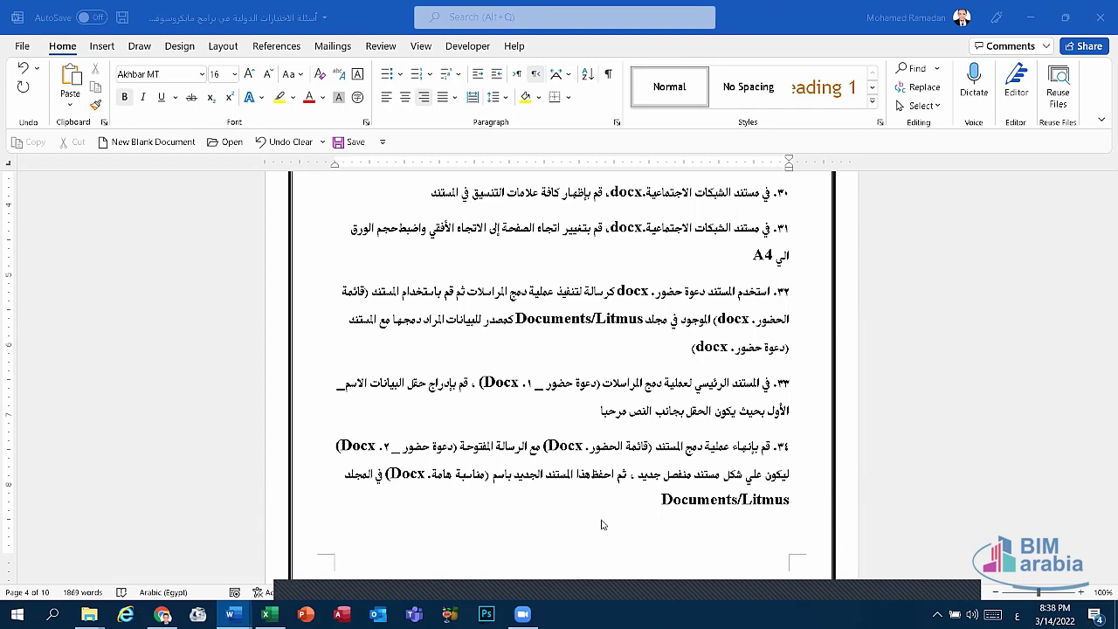
{"action": "left_click", "coordinate": [659, 499]}
- Switch to the Document2 certificate letter and undo its page break
{"action": "mouse_move", "coordinate": [231, 614]}
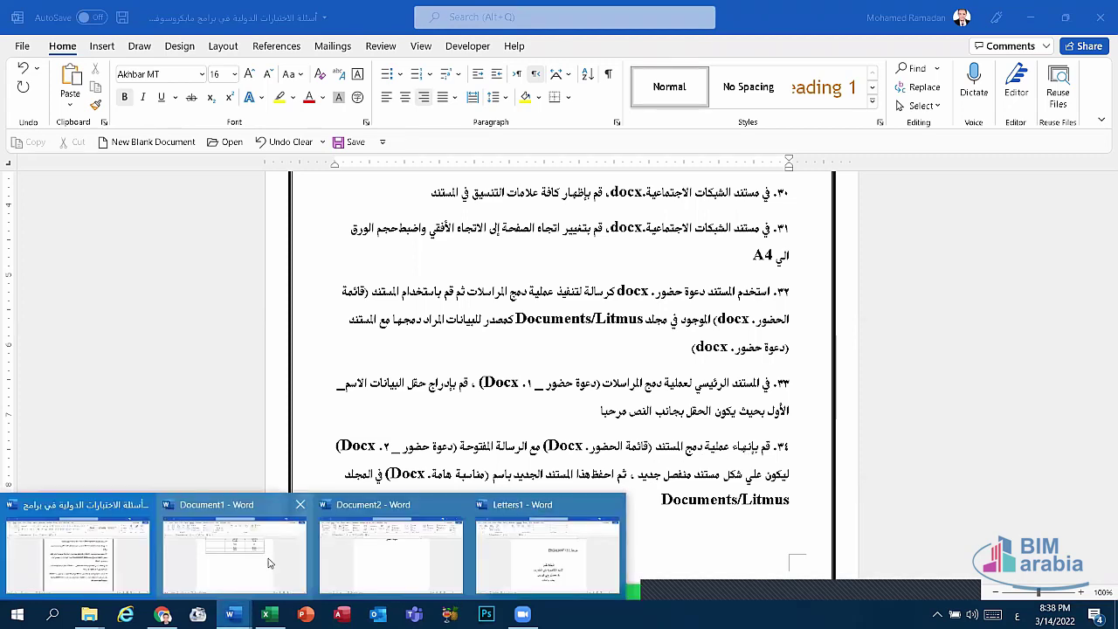
{"action": "left_click", "coordinate": [498, 598]}
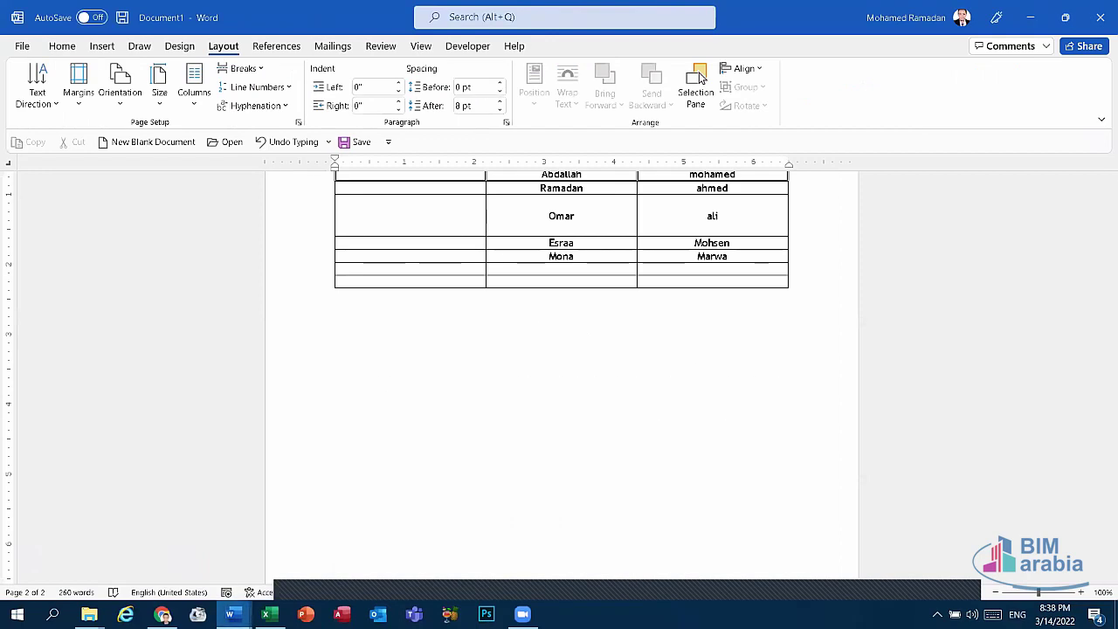
{"action": "left_click", "coordinate": [230, 614]}
{"action": "left_click", "coordinate": [382, 581]}
{"action": "scroll", "coordinate": [514, 299], "scroll_direction": "up", "scroll_amount": 3}
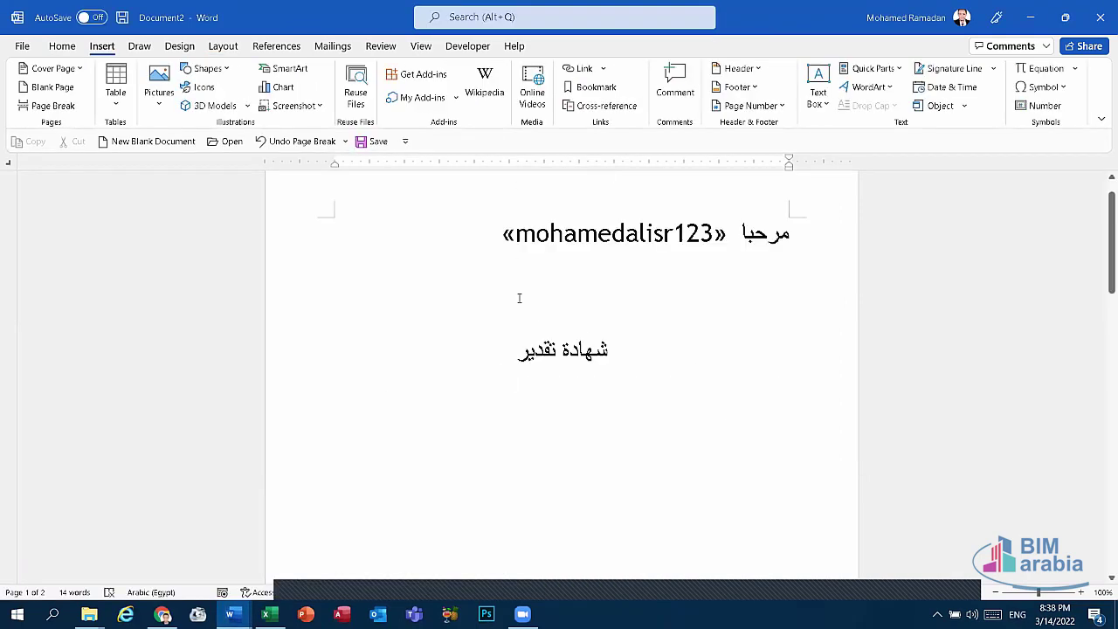
{"action": "scroll", "coordinate": [370, 183], "scroll_direction": "down", "scroll_amount": 10}
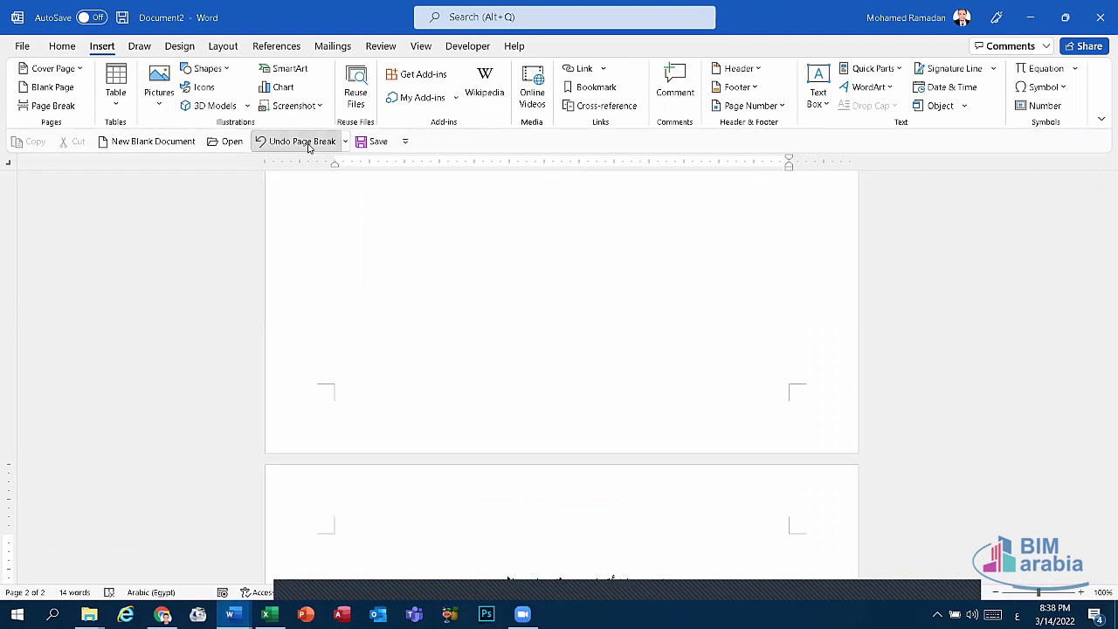
{"action": "left_click", "coordinate": [295, 142]}
- Open the Finish & Merge choices on the Mailings tab, after glancing at the exam questions
{"action": "left_click", "coordinate": [348, 45]}
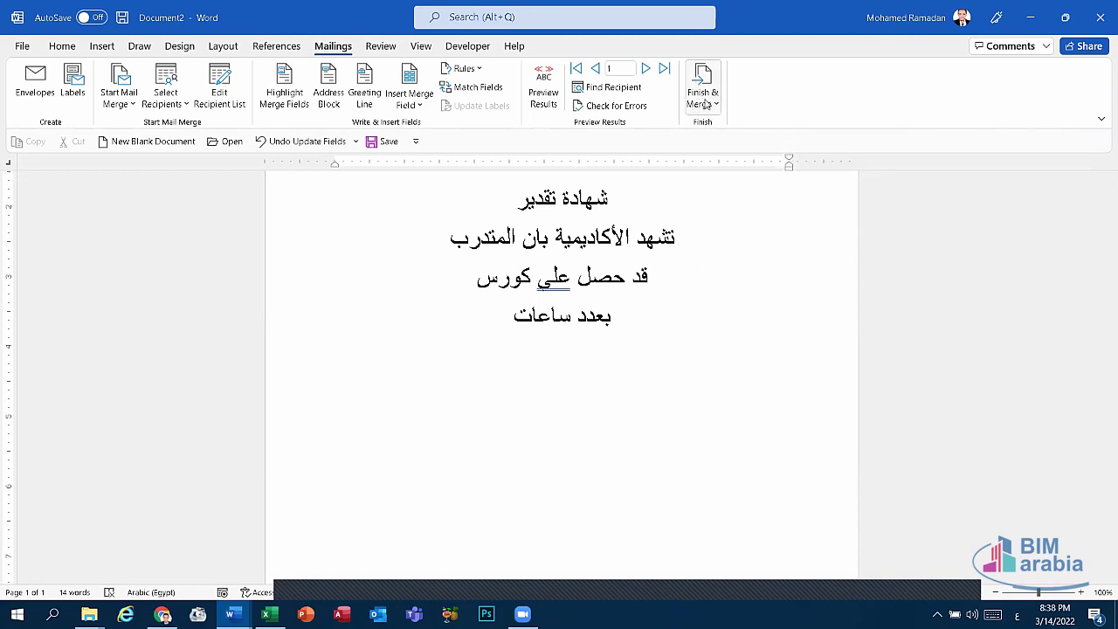
{"action": "left_click", "coordinate": [705, 103]}
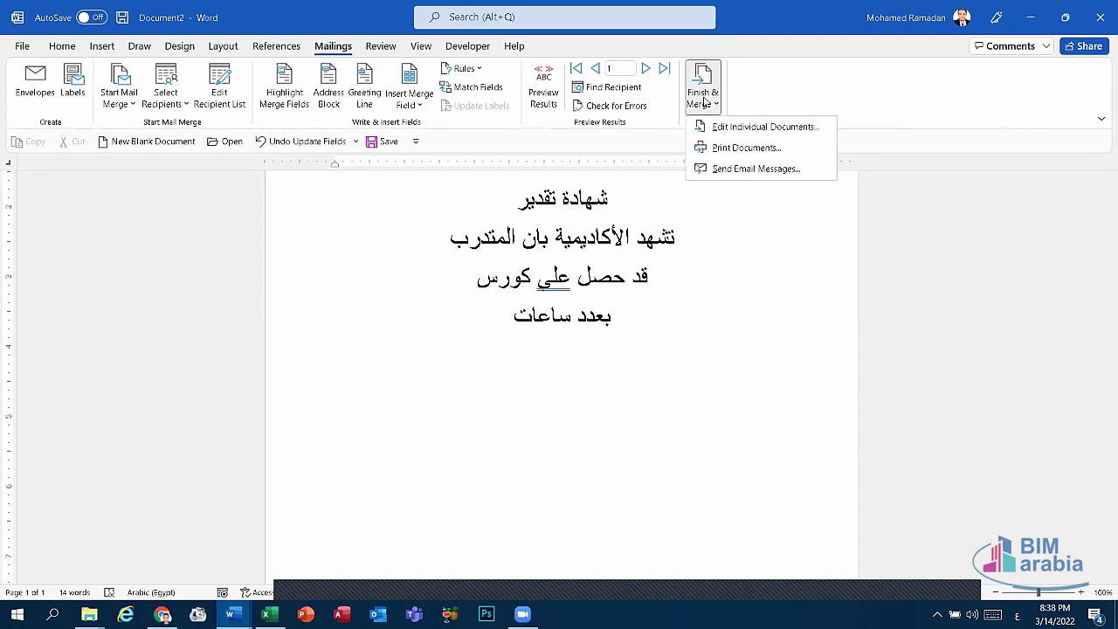
{"action": "left_click", "coordinate": [231, 614]}
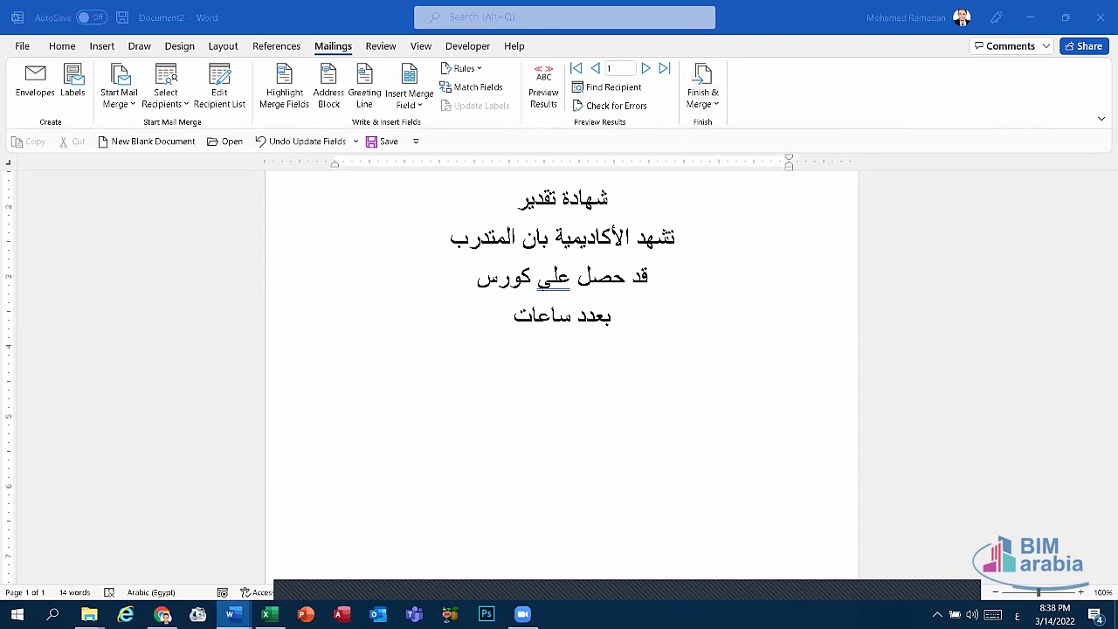
{"action": "left_click", "coordinate": [77, 563]}
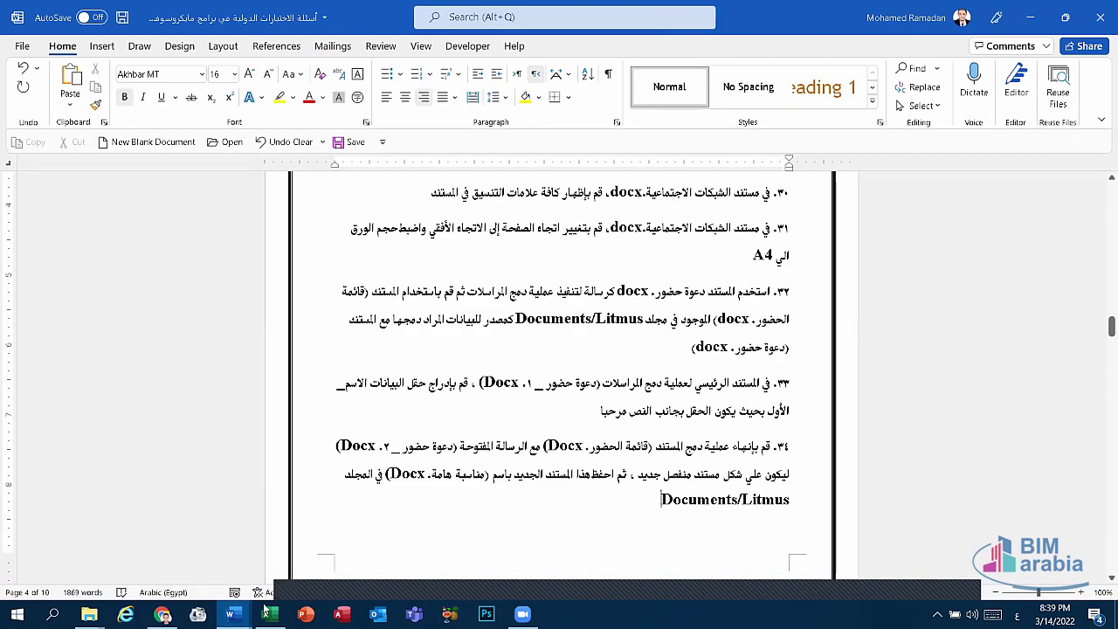
{"action": "left_click", "coordinate": [230, 614]}
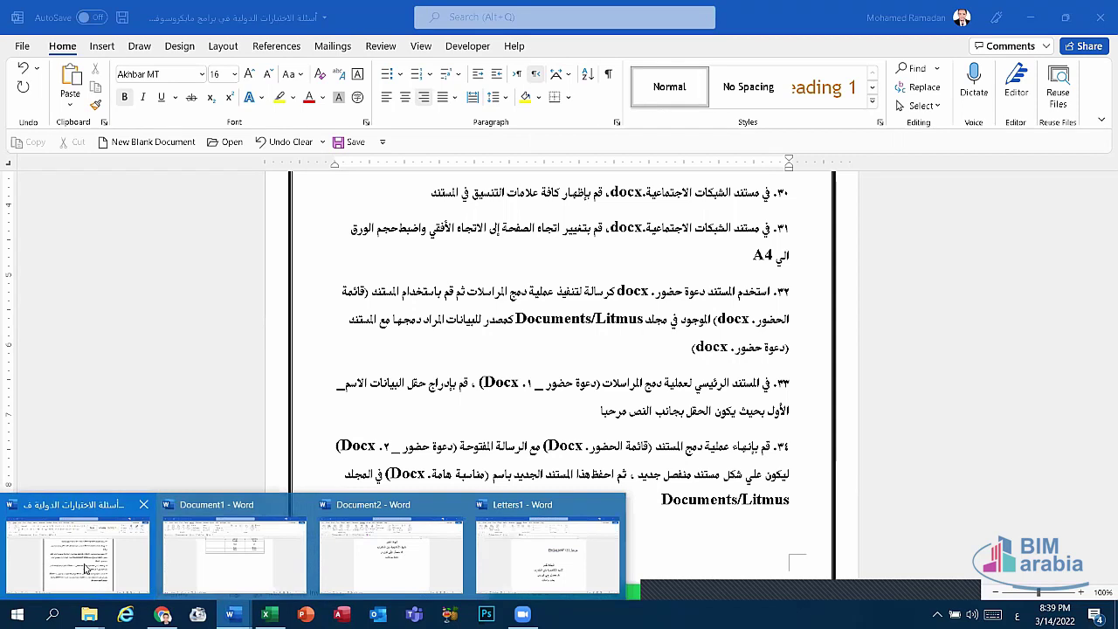
{"action": "left_click", "coordinate": [434, 561]}
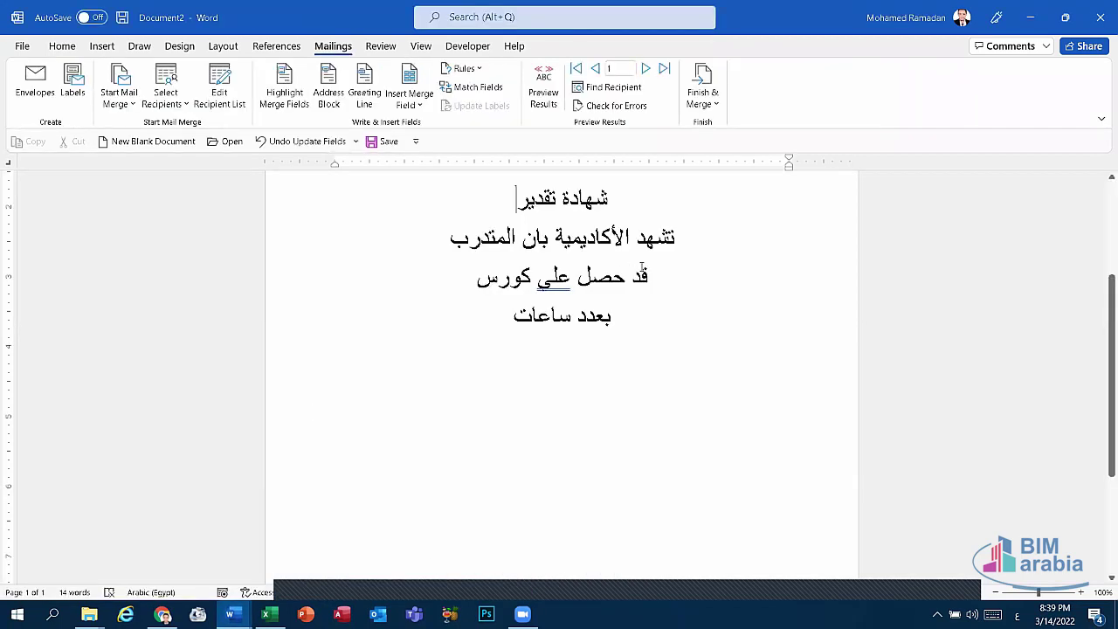
{"action": "scroll", "coordinate": [713, 315], "scroll_direction": "down", "scroll_amount": 5}
{"action": "scroll", "coordinate": [713, 314], "scroll_direction": "up", "scroll_amount": 5}
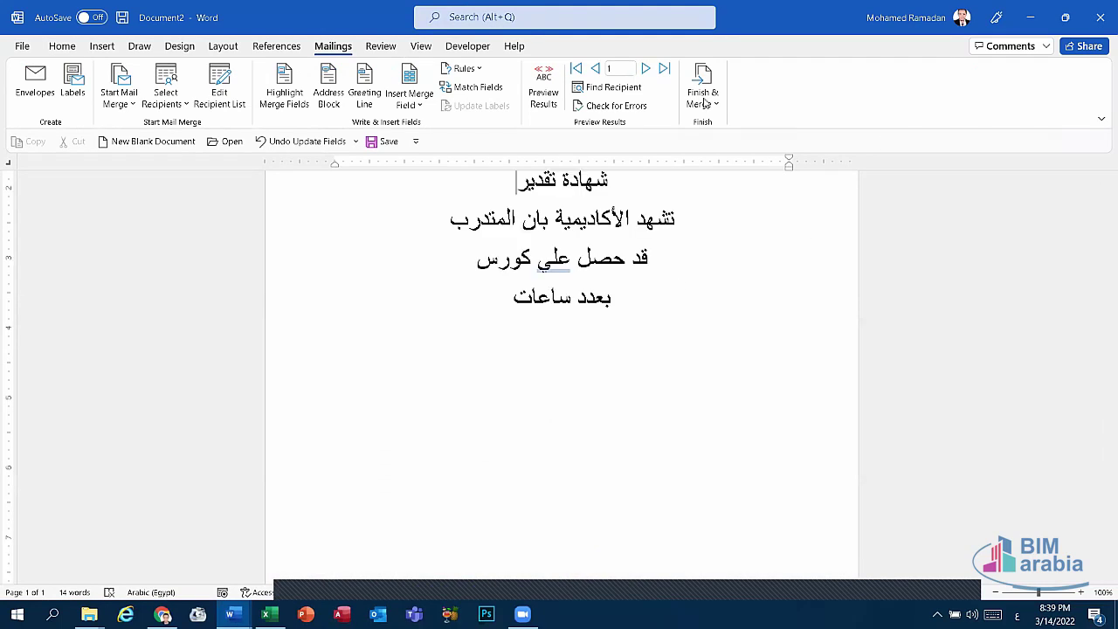
{"action": "left_click", "coordinate": [704, 101]}
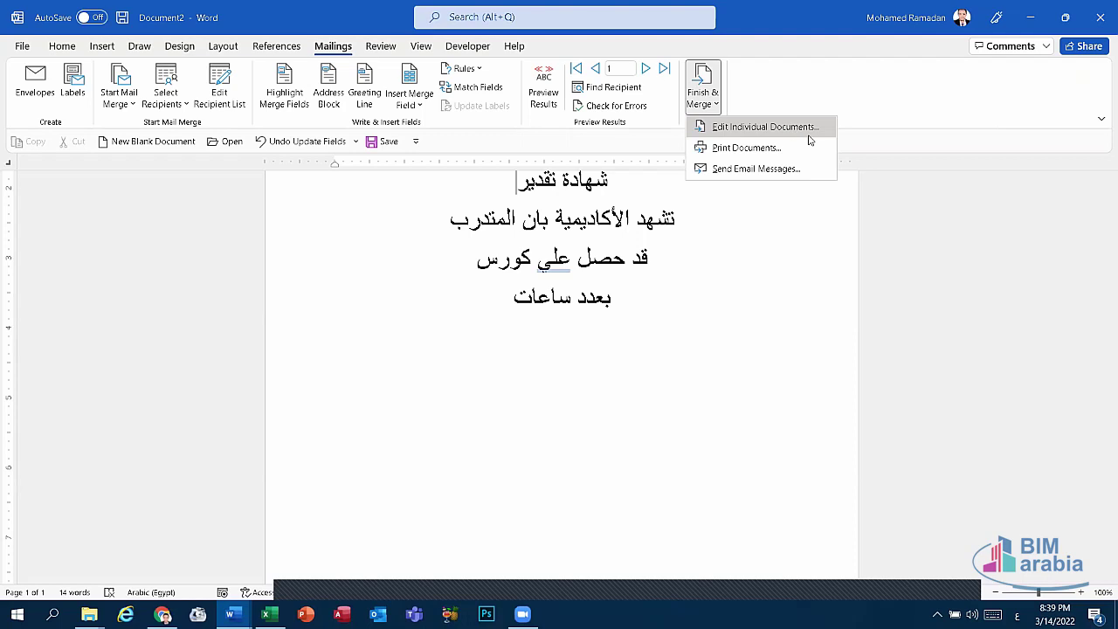
- Merge all certificate records into a new editable document
{"action": "left_click", "coordinate": [755, 129]}
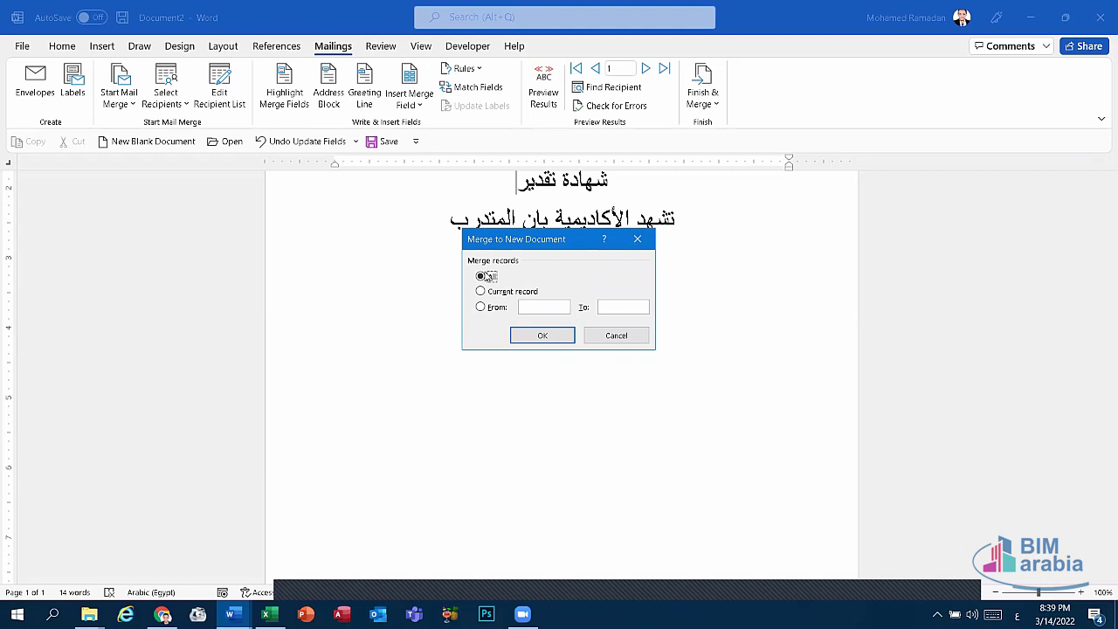
{"action": "left_click", "coordinate": [543, 337]}
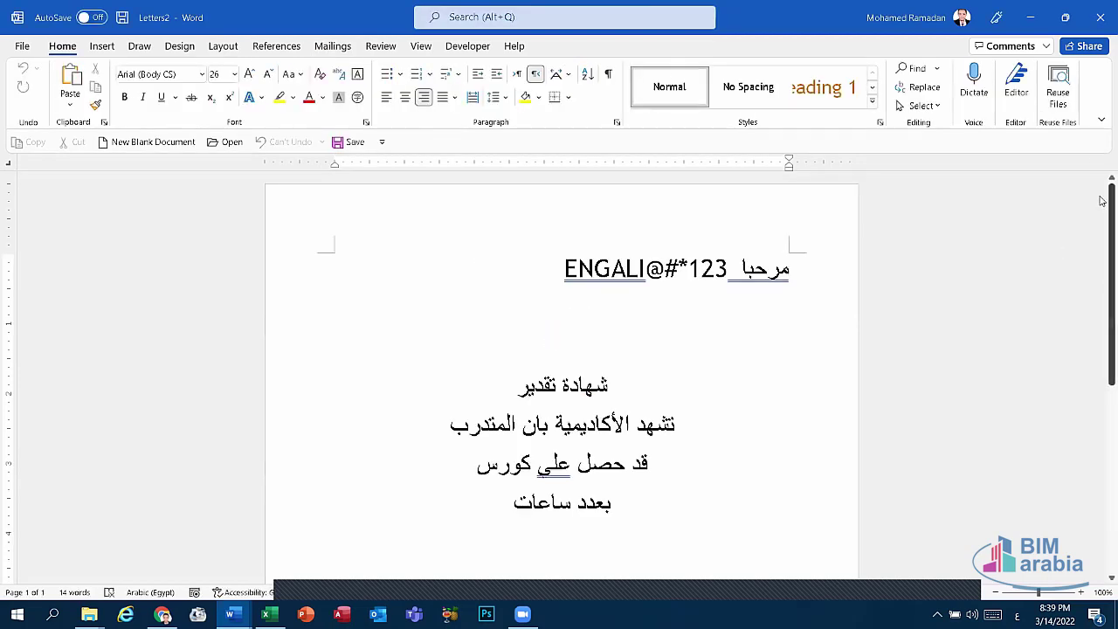
{"action": "mouse_move", "coordinate": [1102, 200]}
{"action": "left_mouse_down"}
{"action": "mouse_move", "coordinate": [1102, 167]}
{"action": "mouse_move", "coordinate": [1097, 229]}
{"action": "left_mouse_up"}
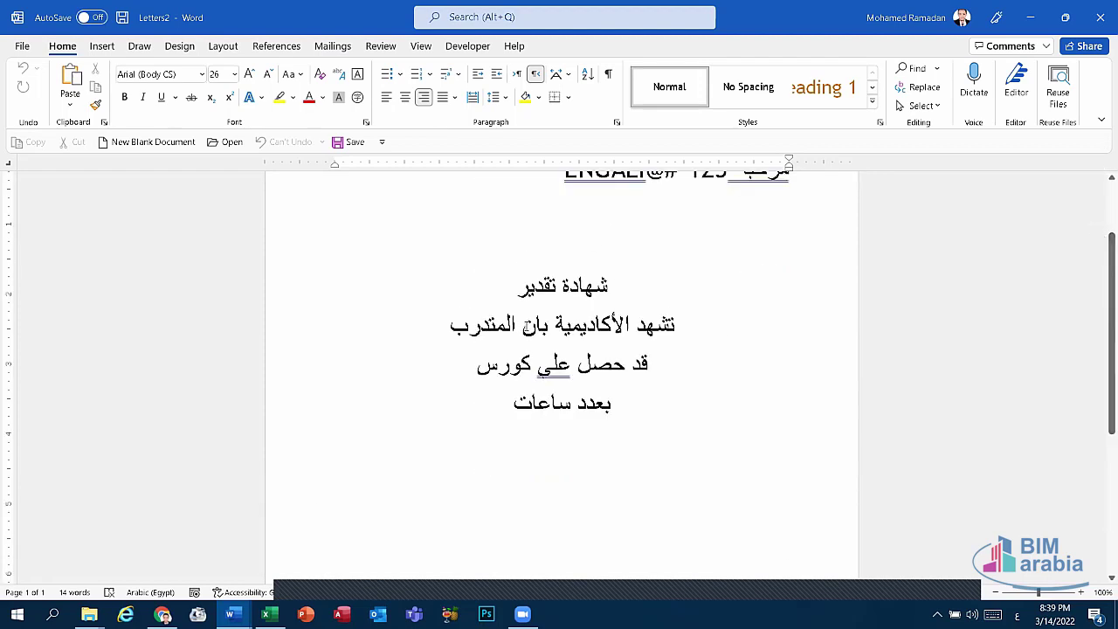
{"action": "left_click", "coordinate": [441, 326]}
- Browse the View, Review and Mailings tabs and dismiss the Select Recipients choices
{"action": "left_click", "coordinate": [421, 47]}
{"action": "left_click", "coordinate": [381, 47]}
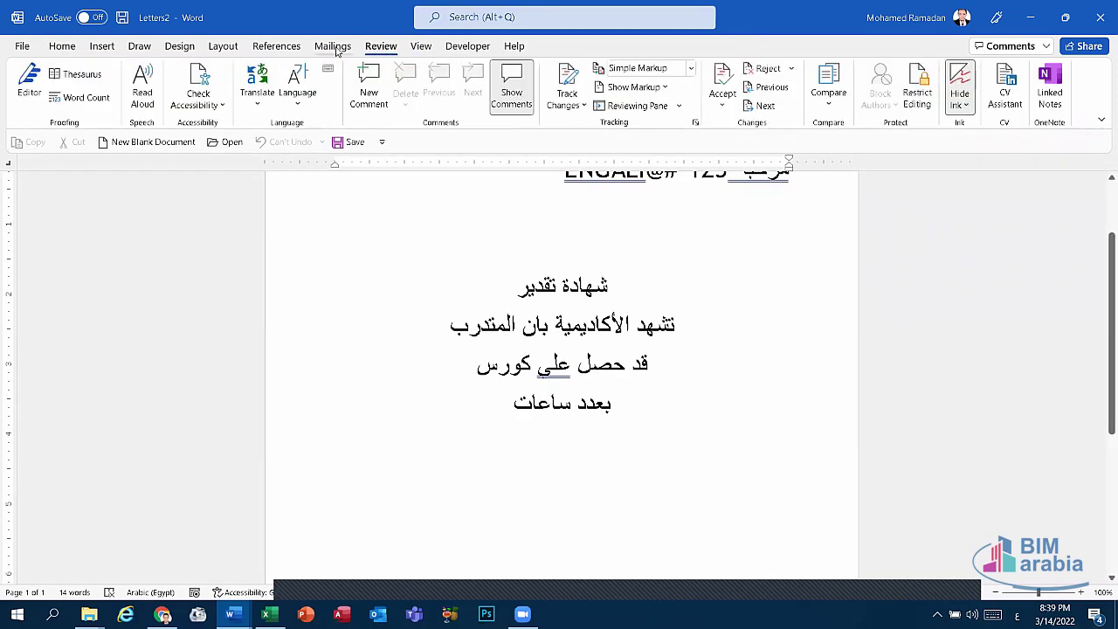
{"action": "left_click", "coordinate": [332, 47]}
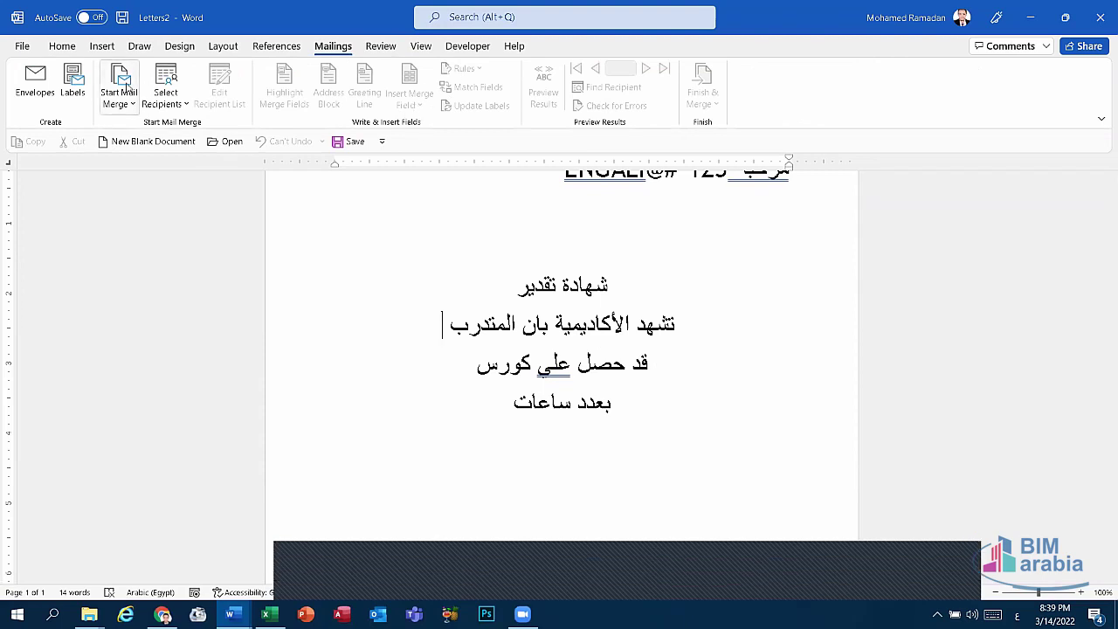
{"action": "left_click", "coordinate": [157, 103]}
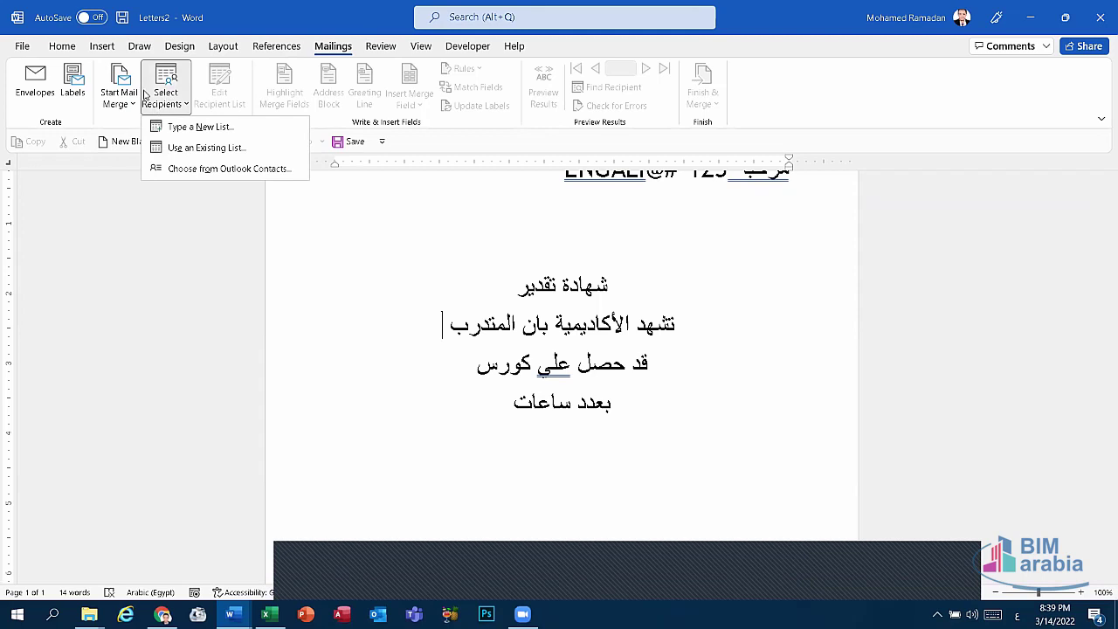
{"action": "key", "text": "Escape"}
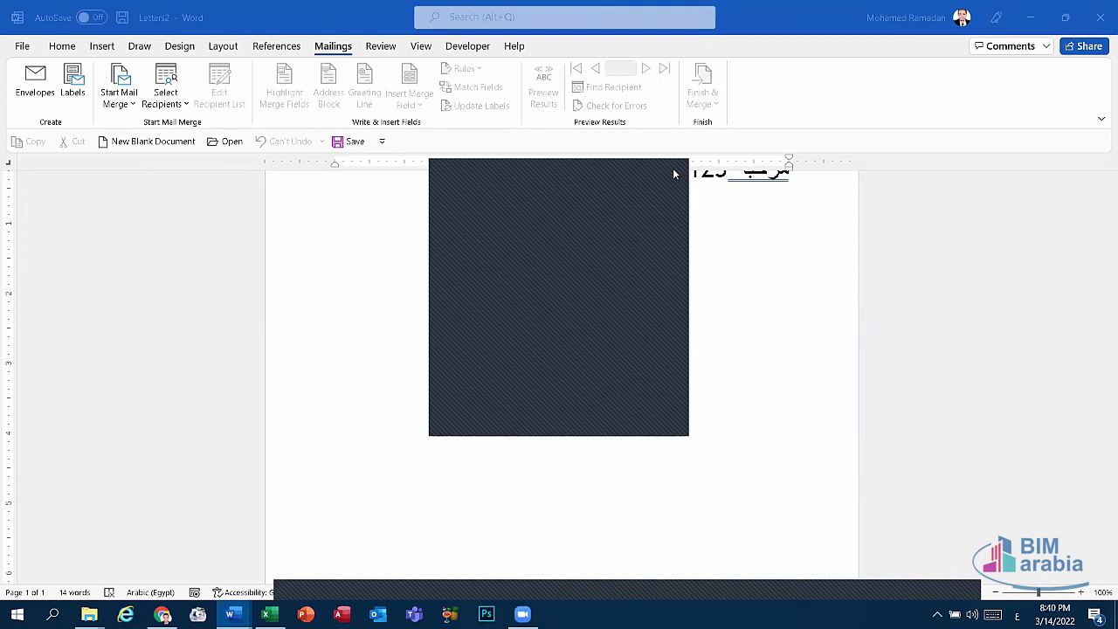
{"action": "key", "text": "Escape"}
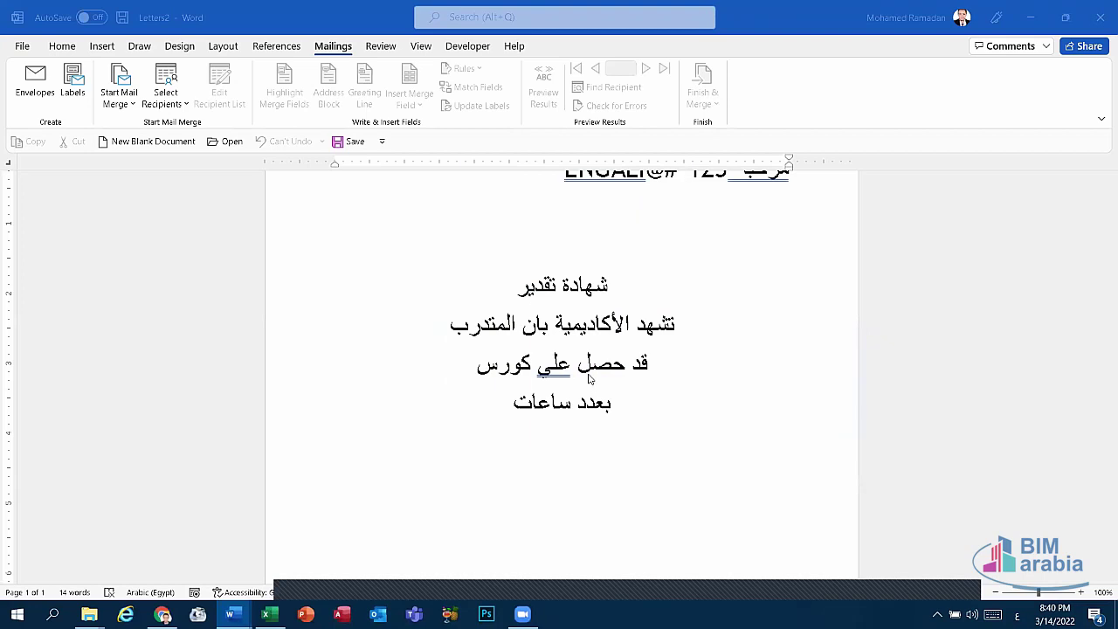
- Bring up the exam questions document at questions 30 to 34
{"action": "scroll", "coordinate": [561, 367], "scroll_direction": "down", "scroll_amount": 5}
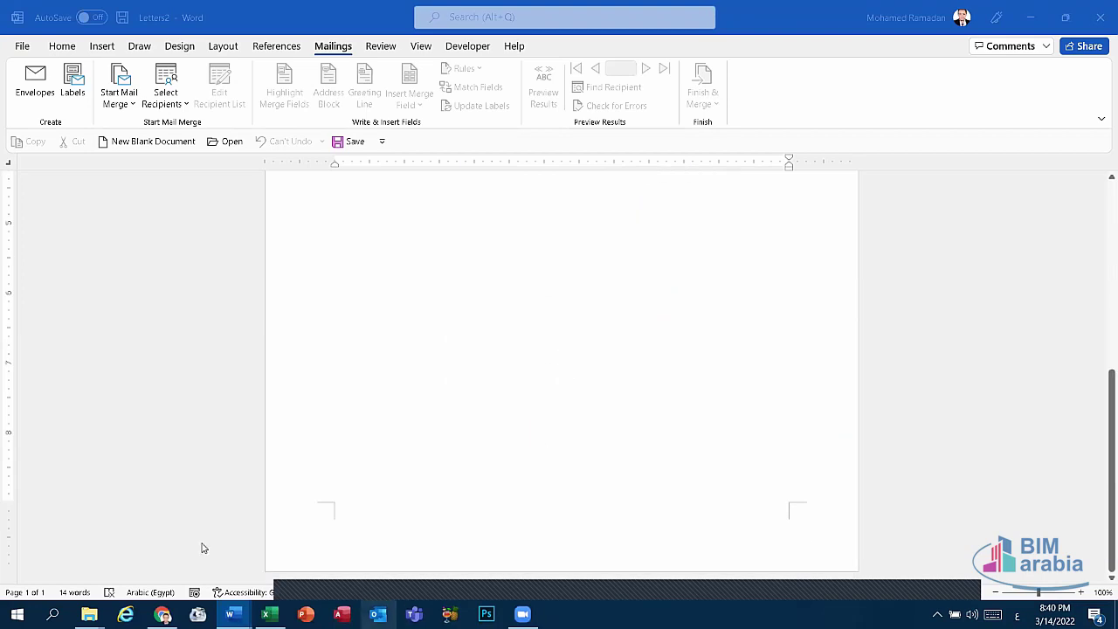
{"action": "mouse_move", "coordinate": [231, 614]}
{"action": "left_click", "coordinate": [123, 542]}
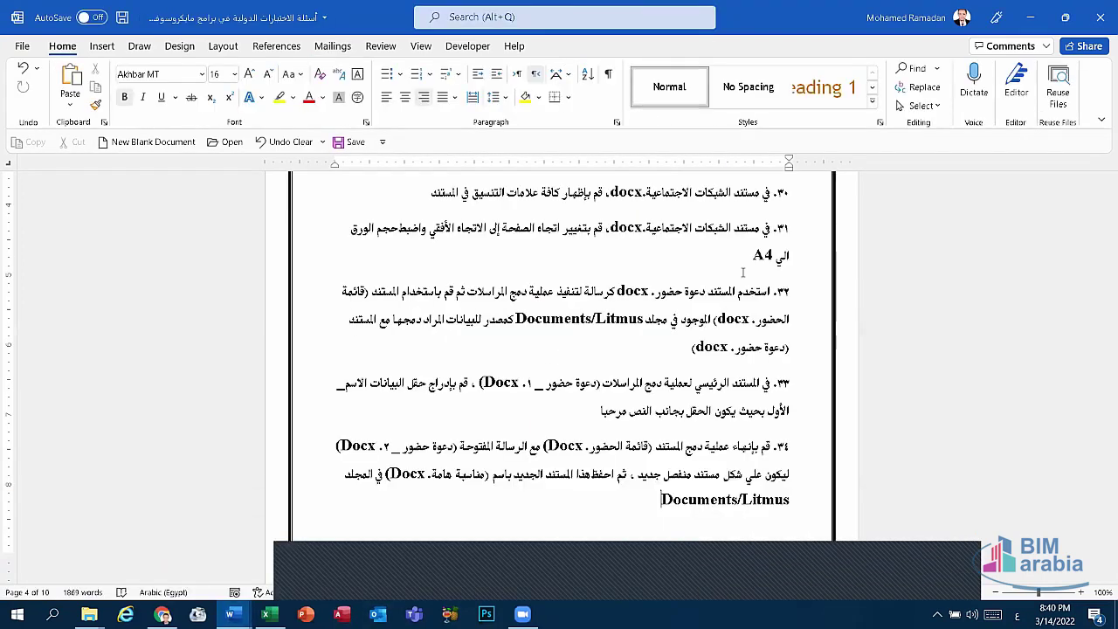
{"action": "scroll", "coordinate": [742, 272], "scroll_direction": "down", "scroll_amount": 6}
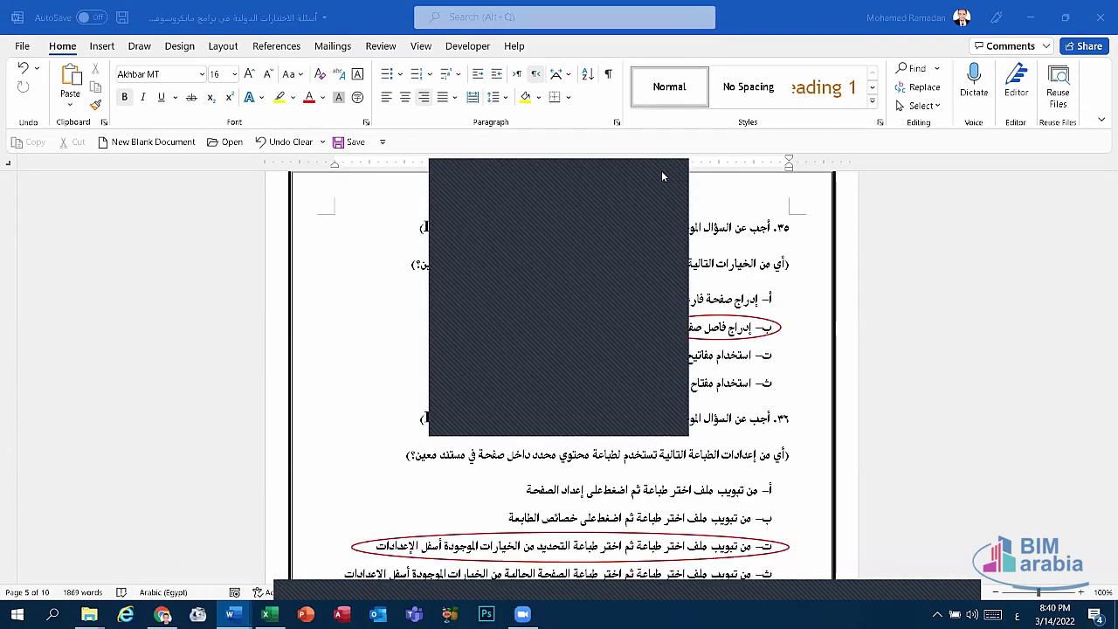
{"action": "left_click", "coordinate": [661, 177]}
{"action": "scroll", "coordinate": [601, 431], "scroll_direction": "down", "scroll_amount": 2}
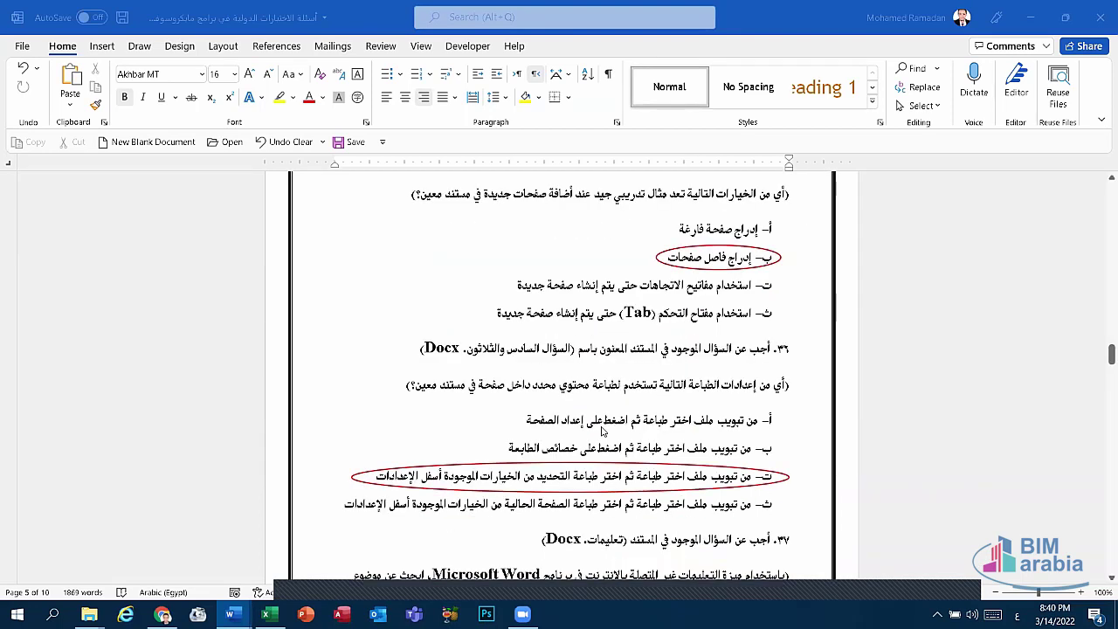
{"action": "scroll", "coordinate": [601, 430], "scroll_direction": "down", "scroll_amount": 1}
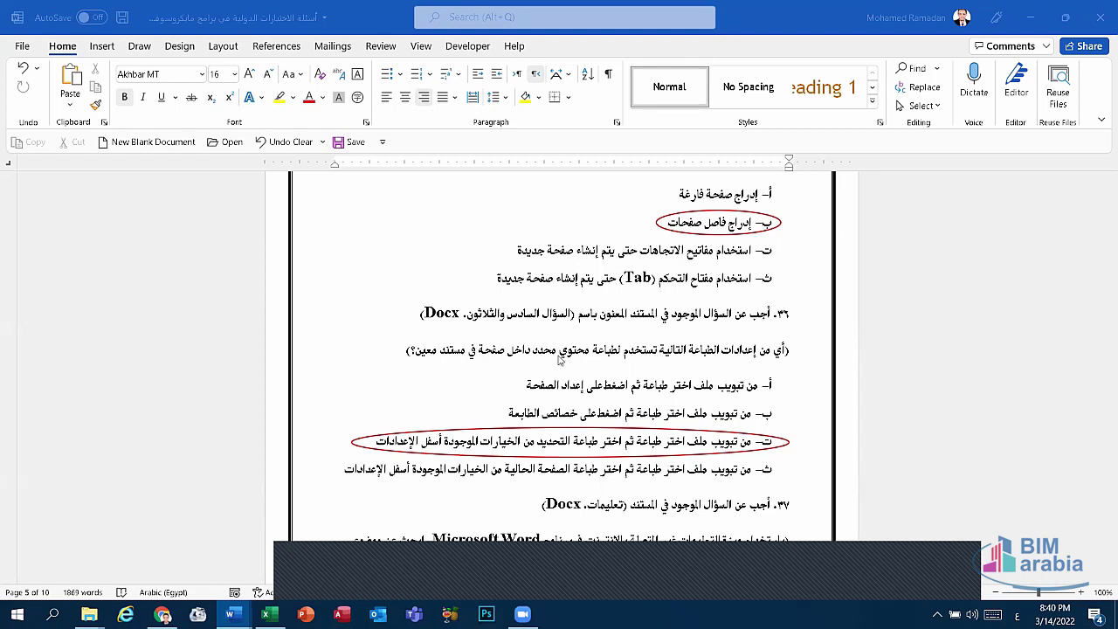
- Open File > Print for the exam document and set the page range to Custom Print
{"action": "left_click", "coordinate": [25, 46]}
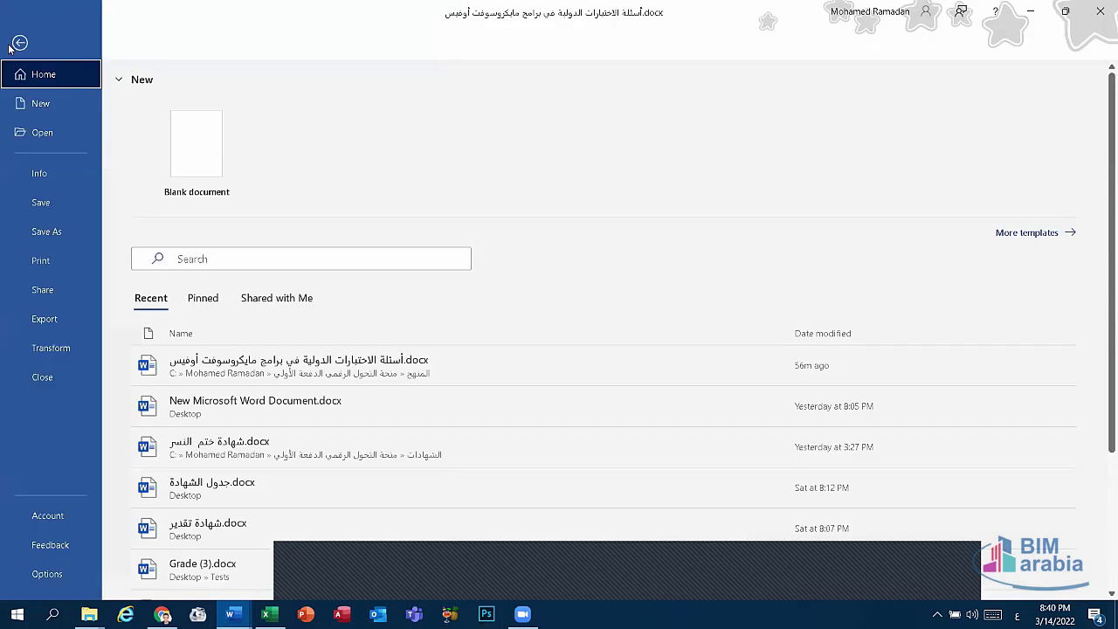
{"action": "left_click", "coordinate": [35, 261]}
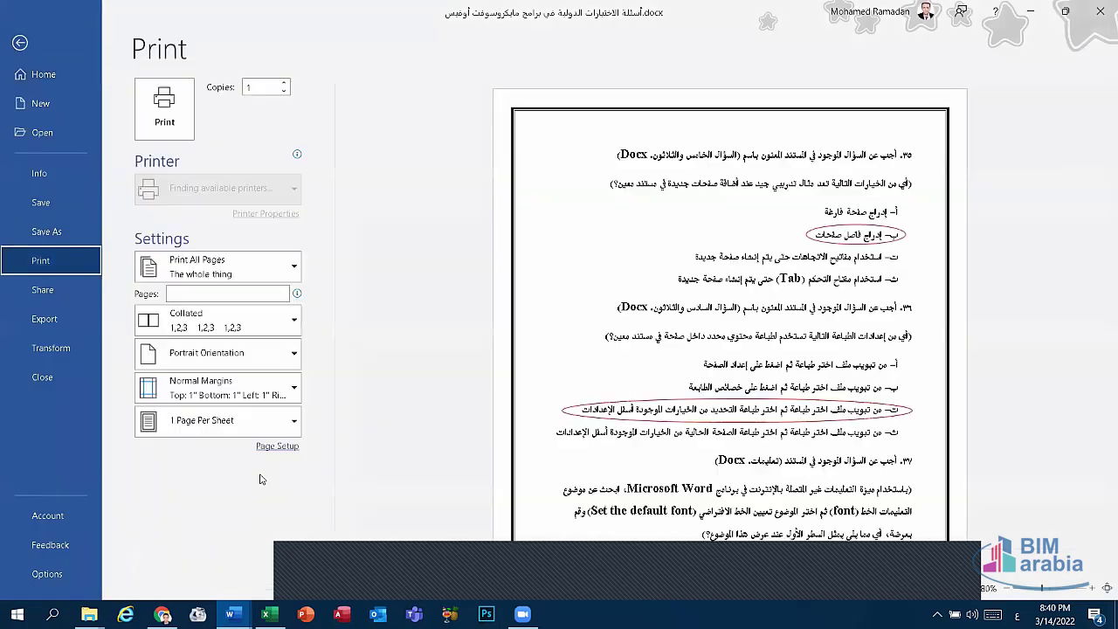
{"action": "left_click", "coordinate": [225, 268]}
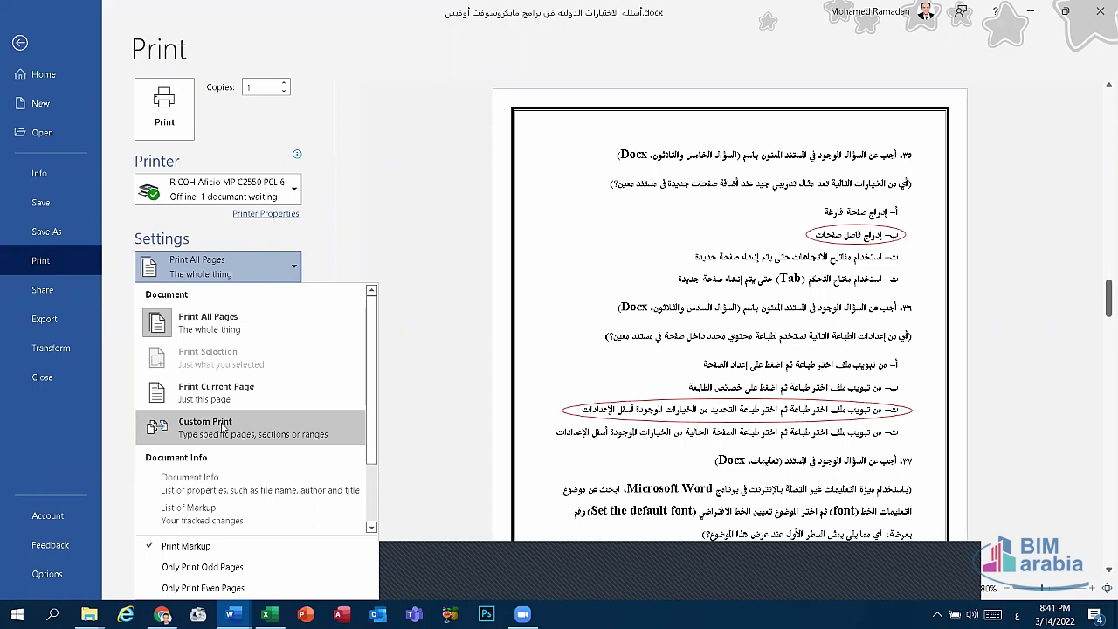
{"action": "left_click", "coordinate": [221, 428]}
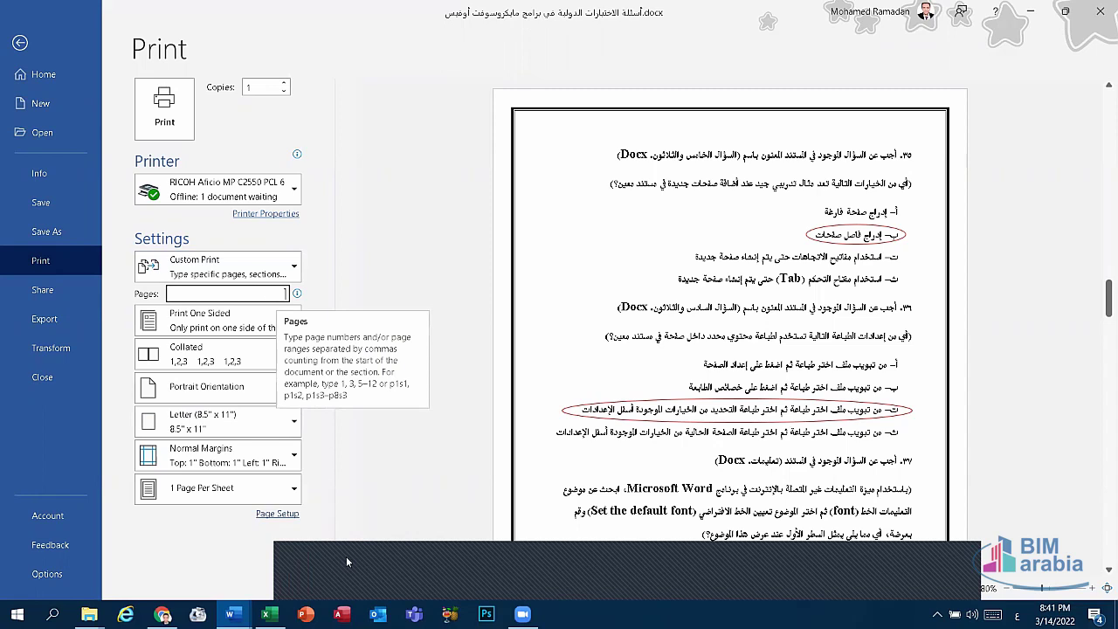
- Return to the print settings, then minimize all Word and Excel windows to the desktop
{"action": "mouse_move", "coordinate": [229, 614]}
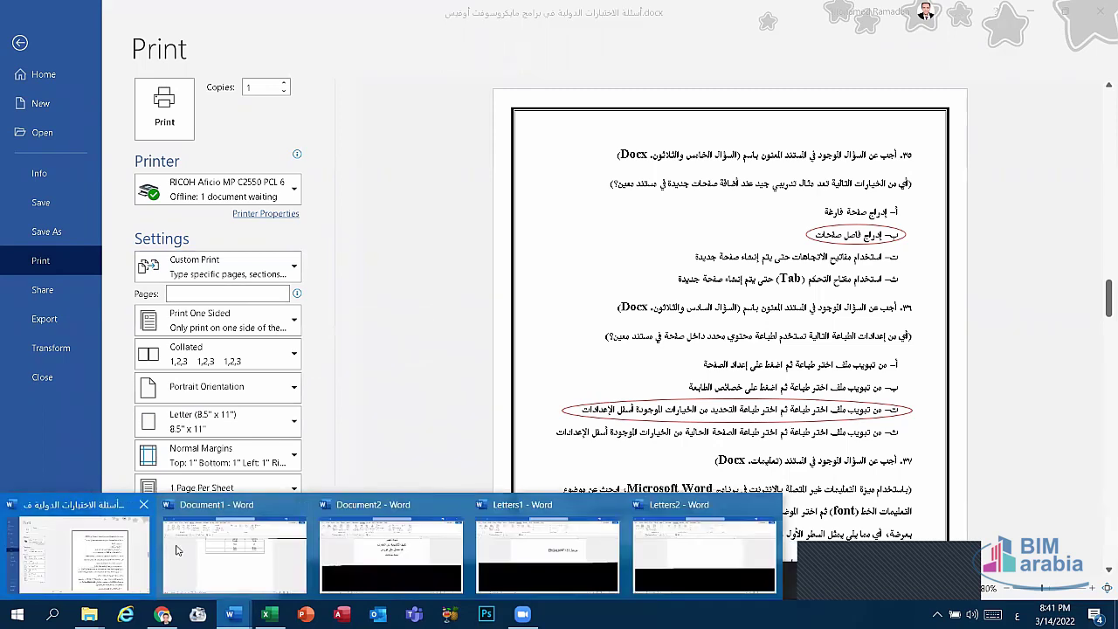
{"action": "left_click", "coordinate": [70, 550]}
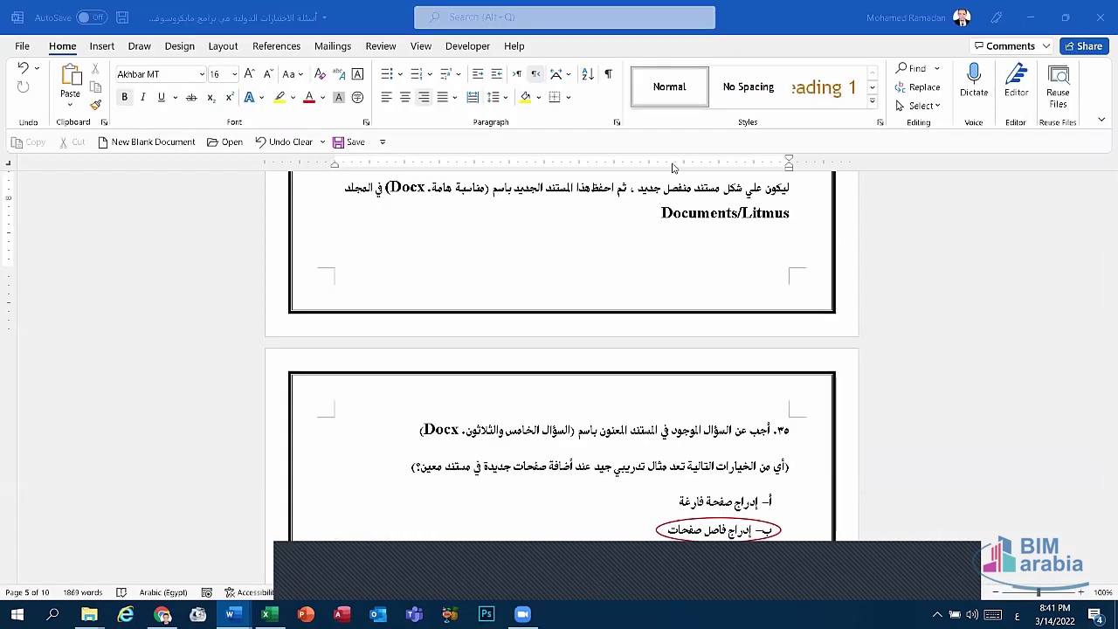
{"action": "left_click", "coordinate": [1032, 17]}
{"action": "left_click", "coordinate": [1032, 17]}
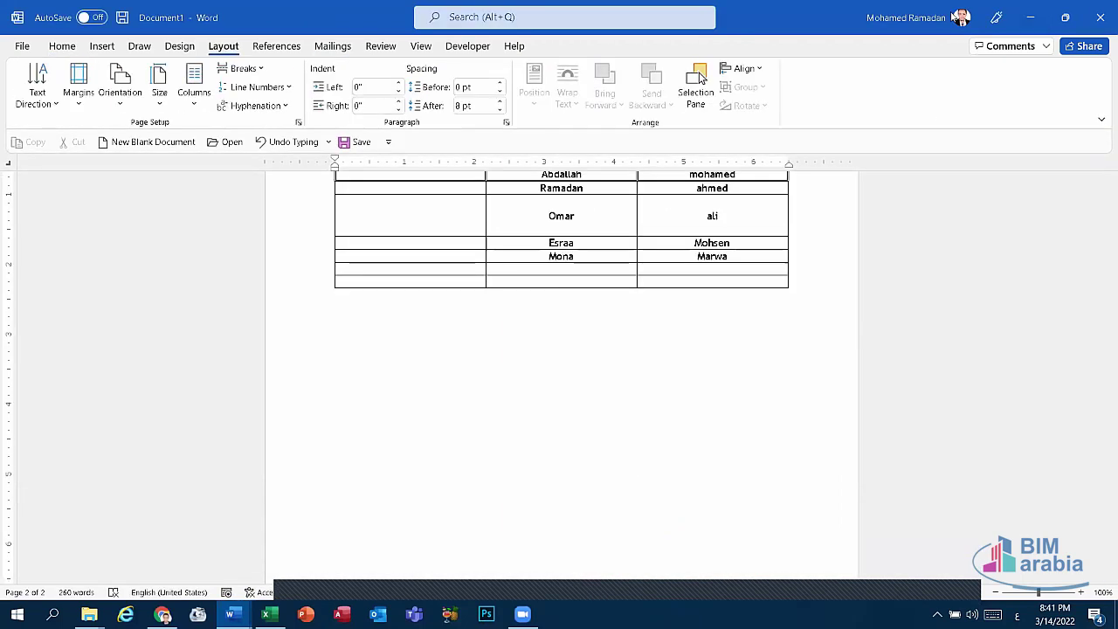
{"action": "left_click", "coordinate": [1032, 17]}
{"action": "left_click", "coordinate": [1032, 17]}
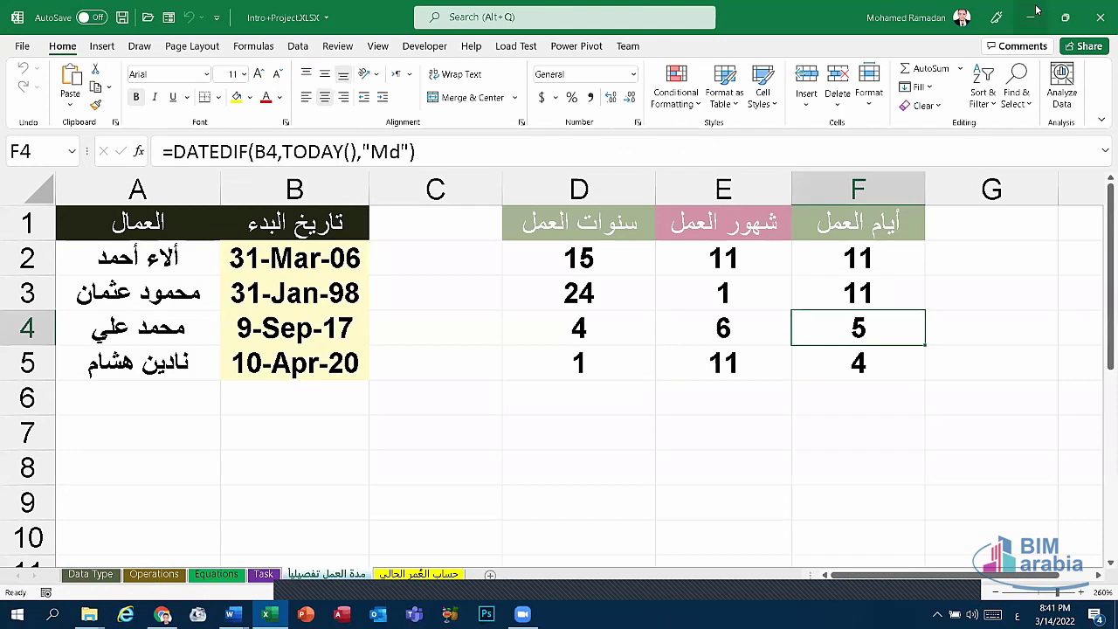
{"action": "left_click", "coordinate": [1032, 18]}
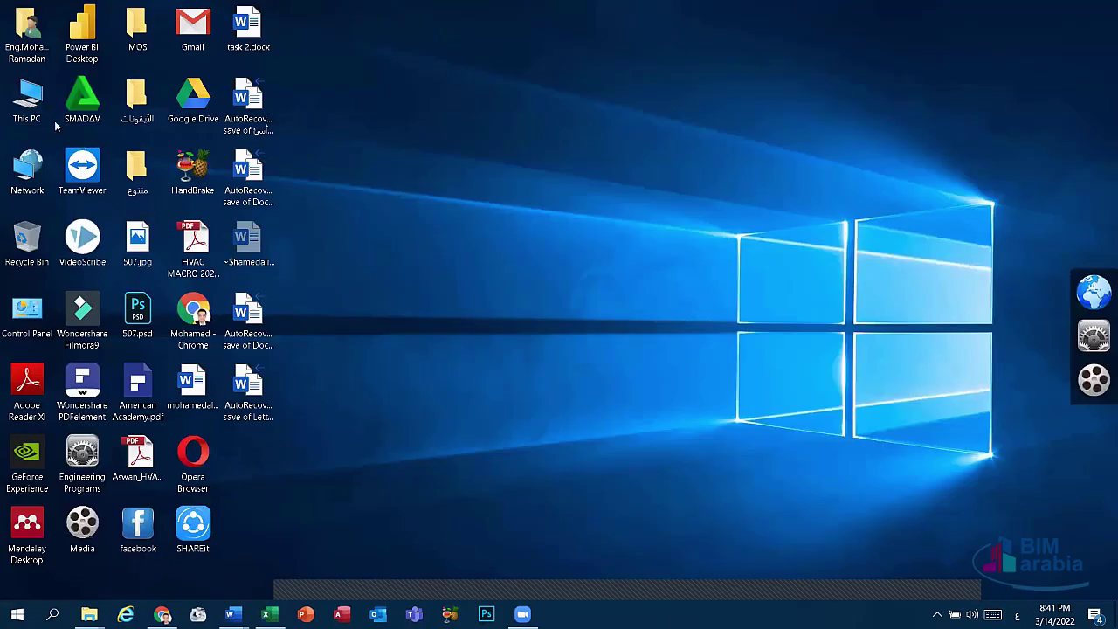
- Browse File Explorer from C: to the ميزة التعليمات في مايكروسوفت وورد folder, then return to Word
{"action": "key", "text": "super+e"}
{"action": "left_click", "coordinate": [331, 284]}
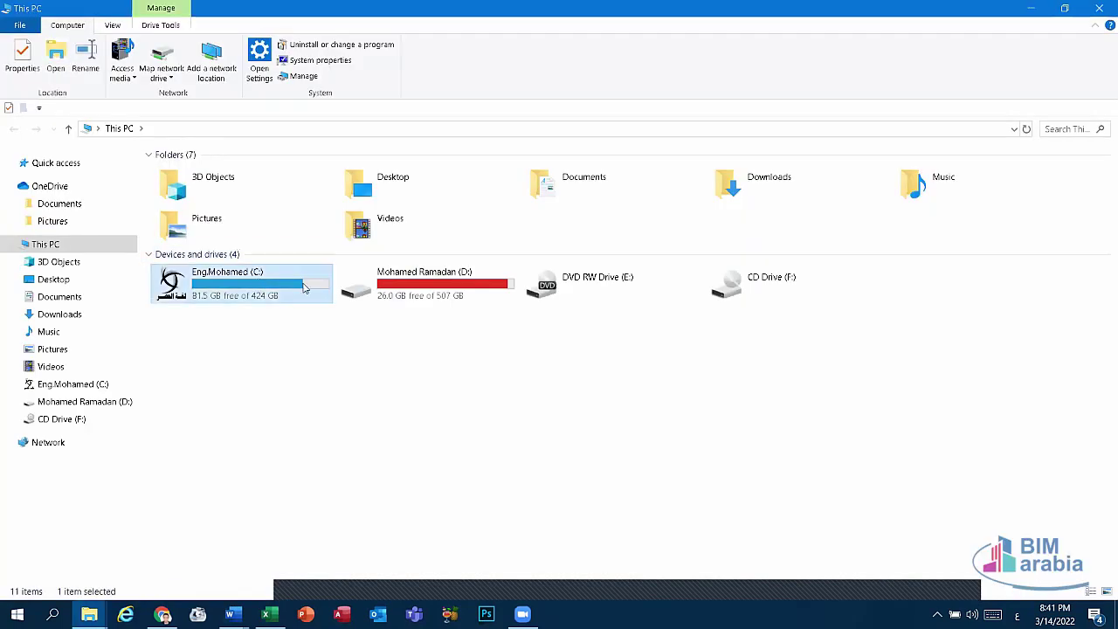
{"action": "double_click", "coordinate": [332, 285]}
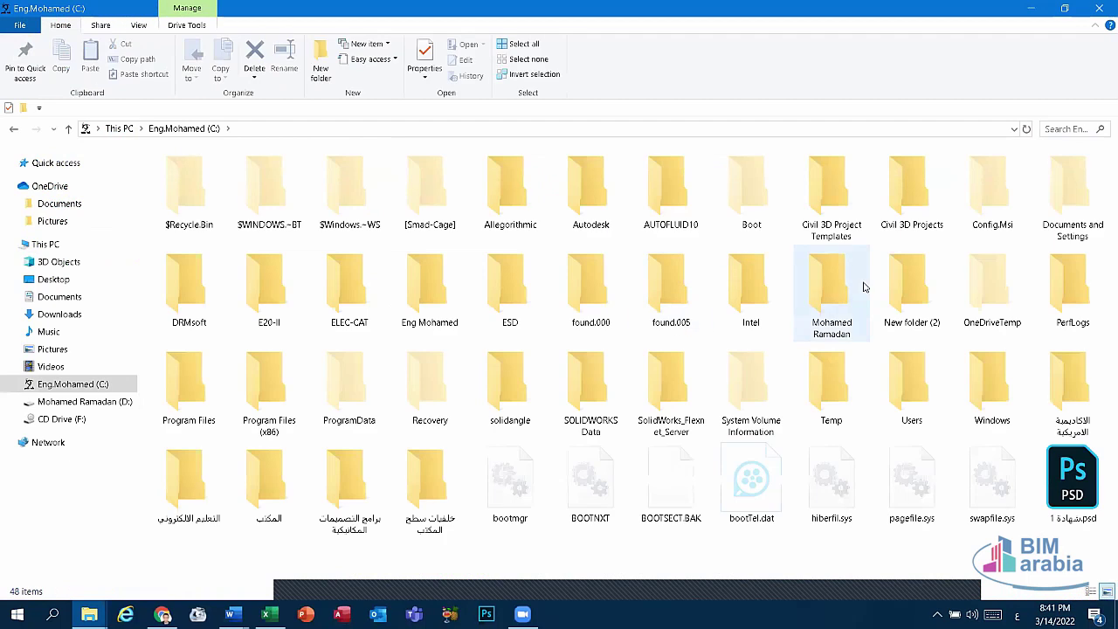
{"action": "double_click", "coordinate": [820, 281]}
{"action": "double_click", "coordinate": [430, 293]}
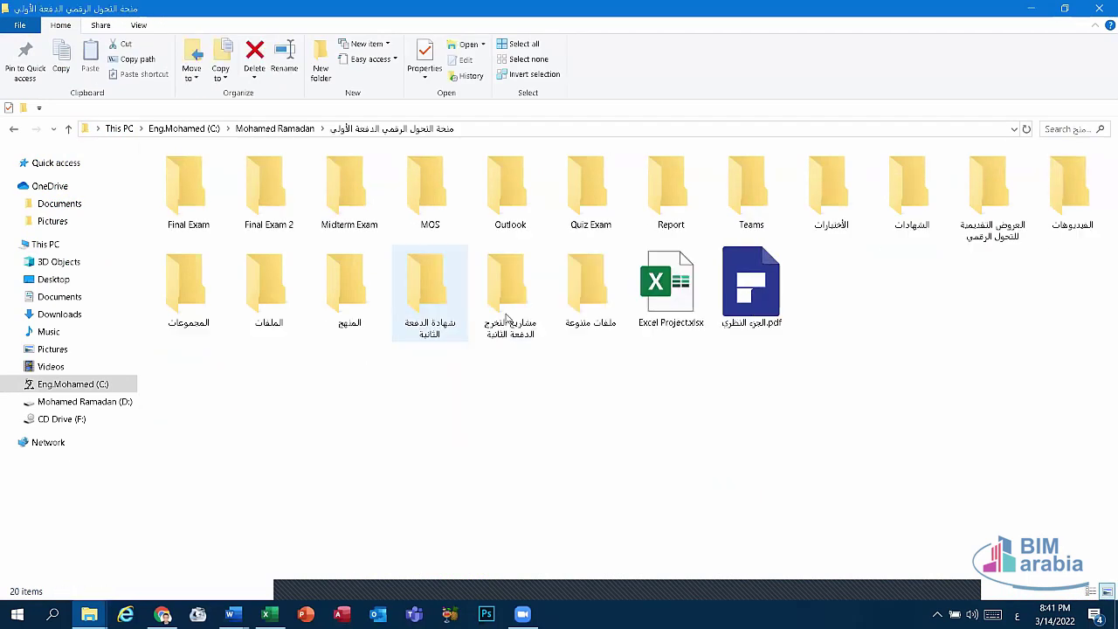
{"action": "double_click", "coordinate": [349, 288]}
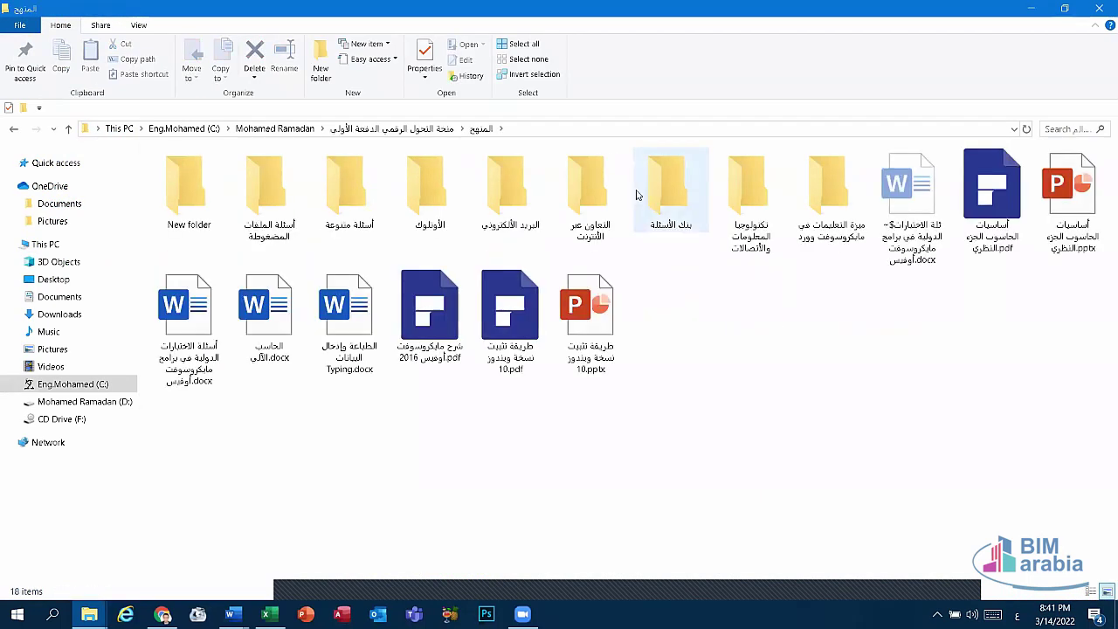
{"action": "left_click", "coordinate": [853, 208]}
{"action": "double_click", "coordinate": [829, 203]}
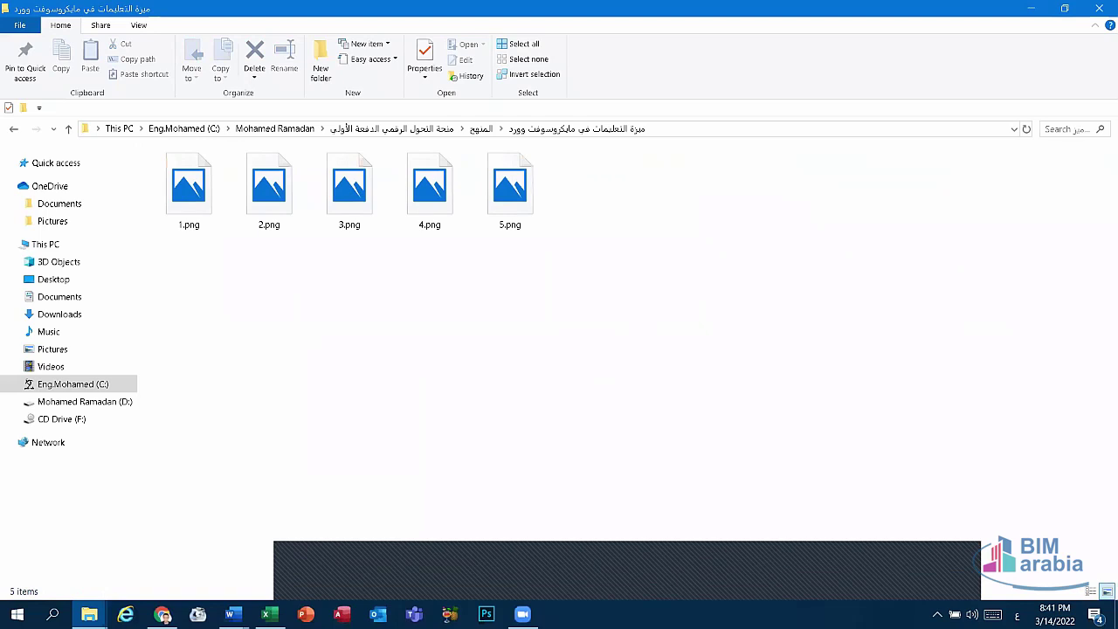
{"action": "key", "text": "alt+Tab"}
- Scroll the exam document to question 37 and bring up the File Explorer windows
{"action": "scroll", "coordinate": [577, 376], "scroll_direction": "down", "scroll_amount": 3}
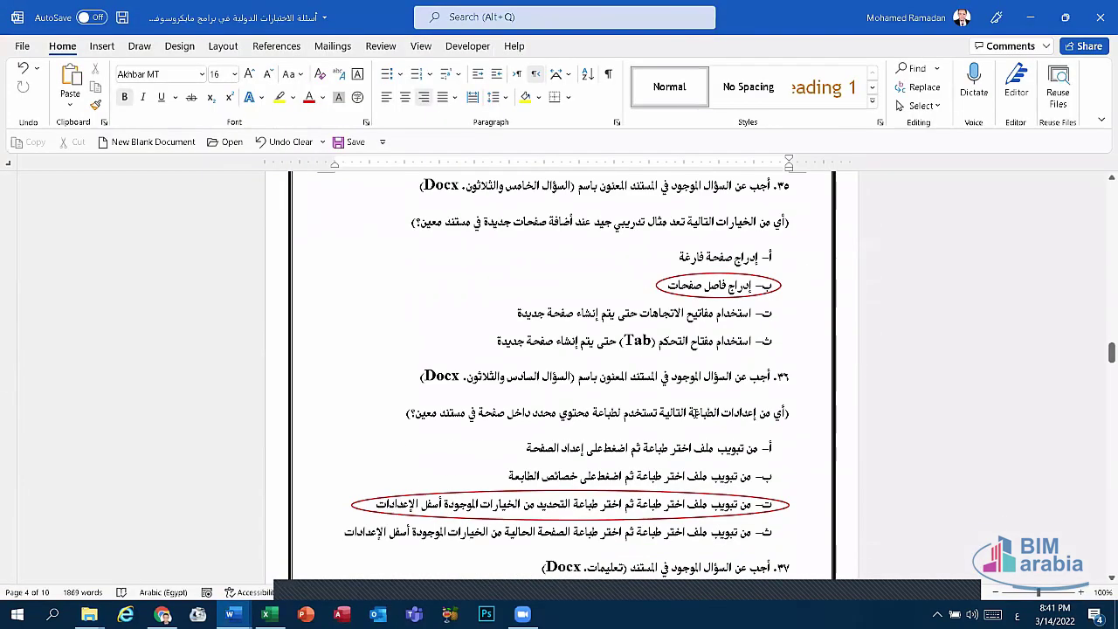
{"action": "scroll", "coordinate": [744, 417], "scroll_direction": "down", "scroll_amount": 4}
{"action": "scroll", "coordinate": [743, 417], "scroll_direction": "down", "scroll_amount": 3}
{"action": "scroll", "coordinate": [744, 418], "scroll_direction": "down", "scroll_amount": 2}
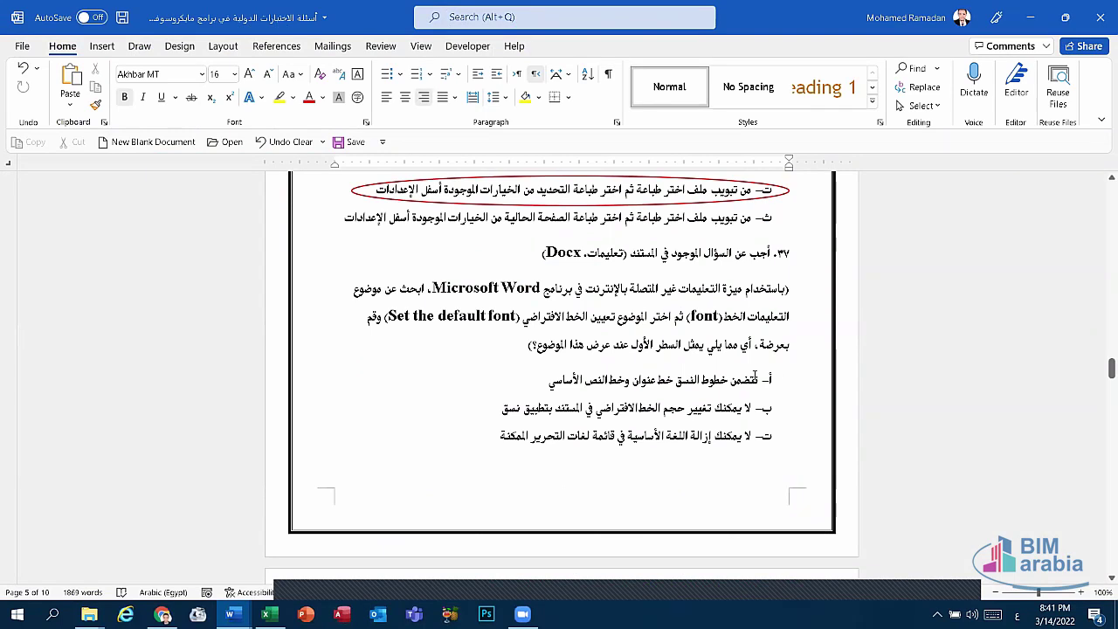
{"action": "scroll", "coordinate": [737, 373], "scroll_direction": "down", "scroll_amount": 5}
{"action": "scroll", "coordinate": [736, 373], "scroll_direction": "down", "scroll_amount": 1}
{"action": "scroll", "coordinate": [736, 367], "scroll_direction": "up", "scroll_amount": 1}
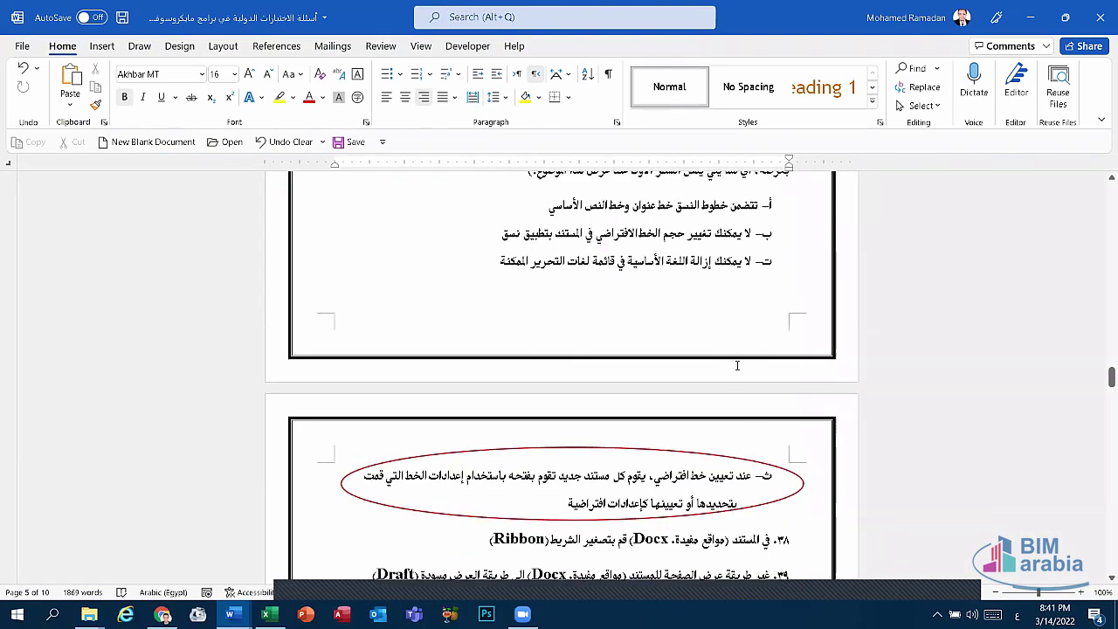
{"action": "scroll", "coordinate": [737, 367], "scroll_direction": "up", "scroll_amount": 7}
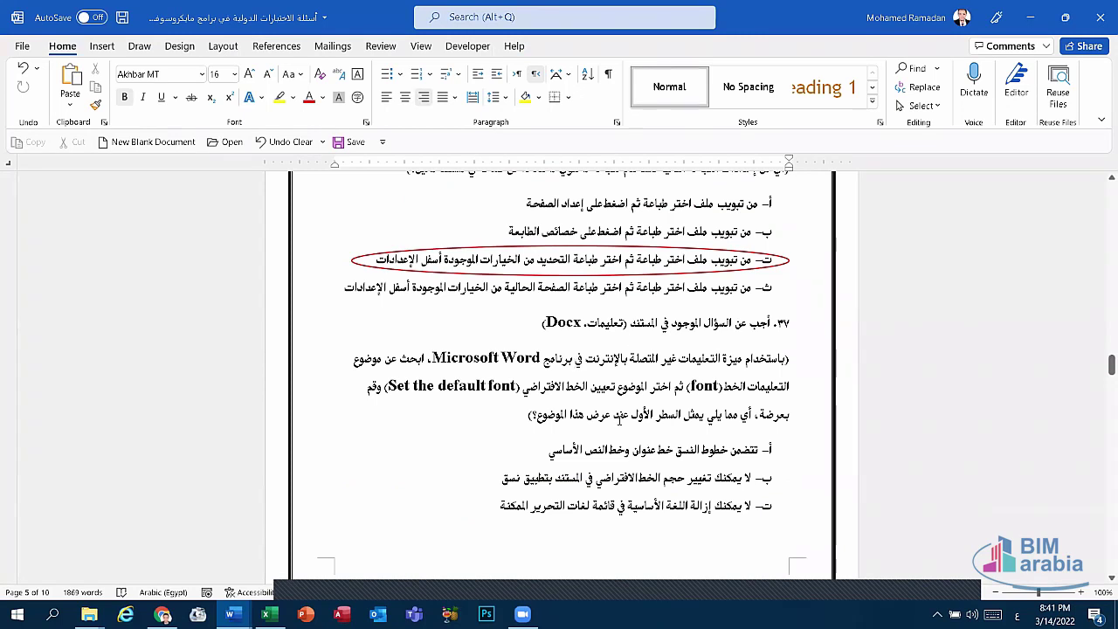
{"action": "left_click", "coordinate": [89, 614]}
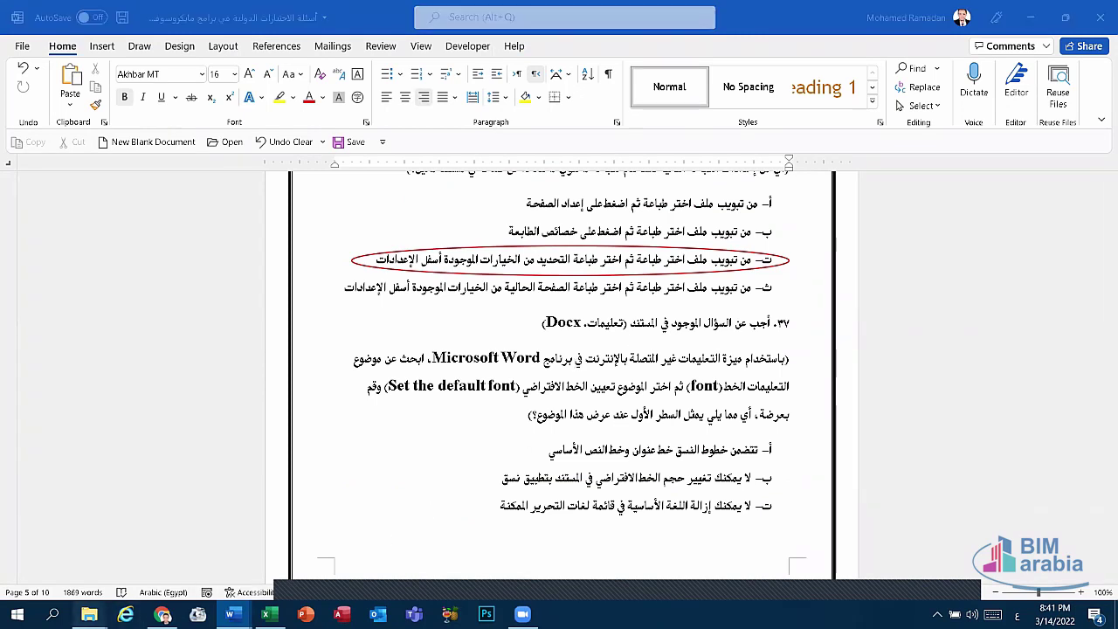
- Open 1.png in Photos, zoom it back to best fit, and advance to 2.png
{"action": "left_click", "coordinate": [344, 558]}
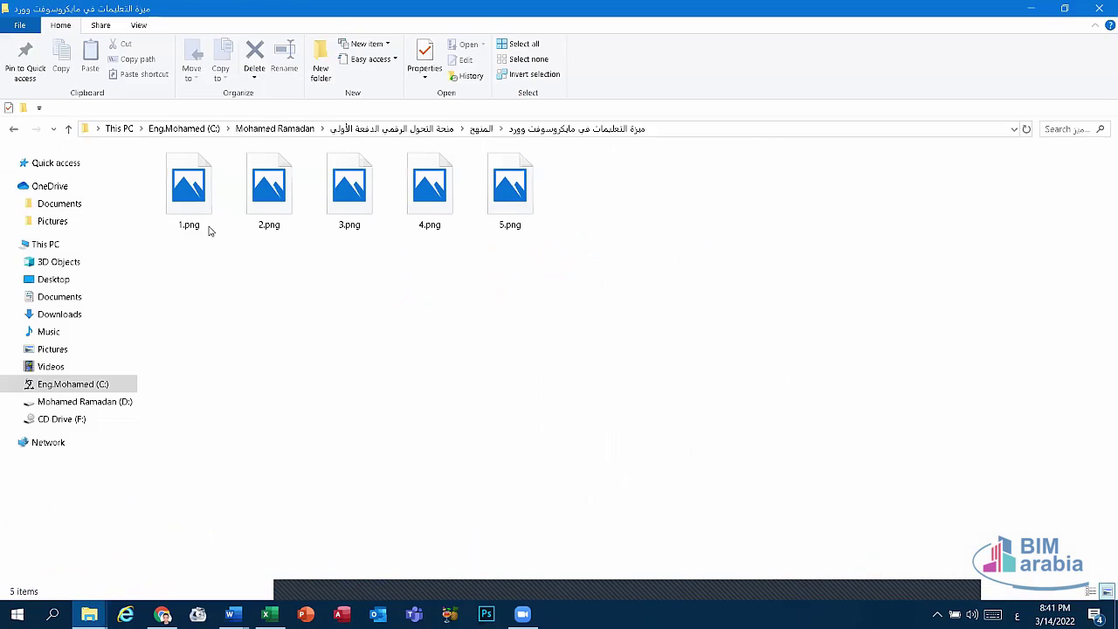
{"action": "left_click", "coordinate": [205, 222]}
{"action": "double_click", "coordinate": [205, 223]}
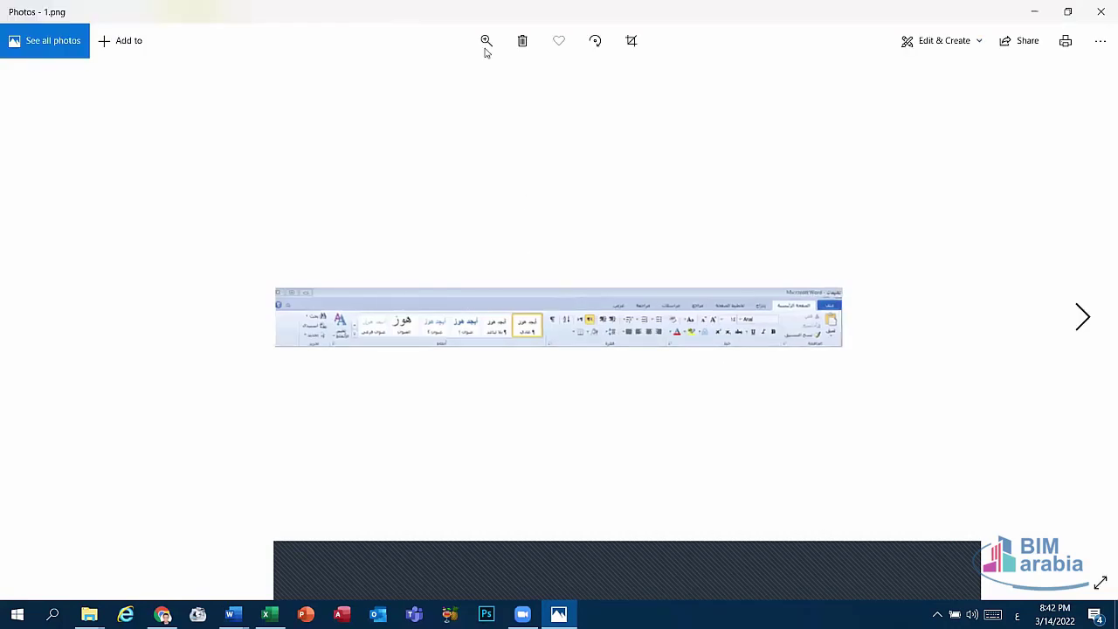
{"action": "left_click", "coordinate": [486, 41]}
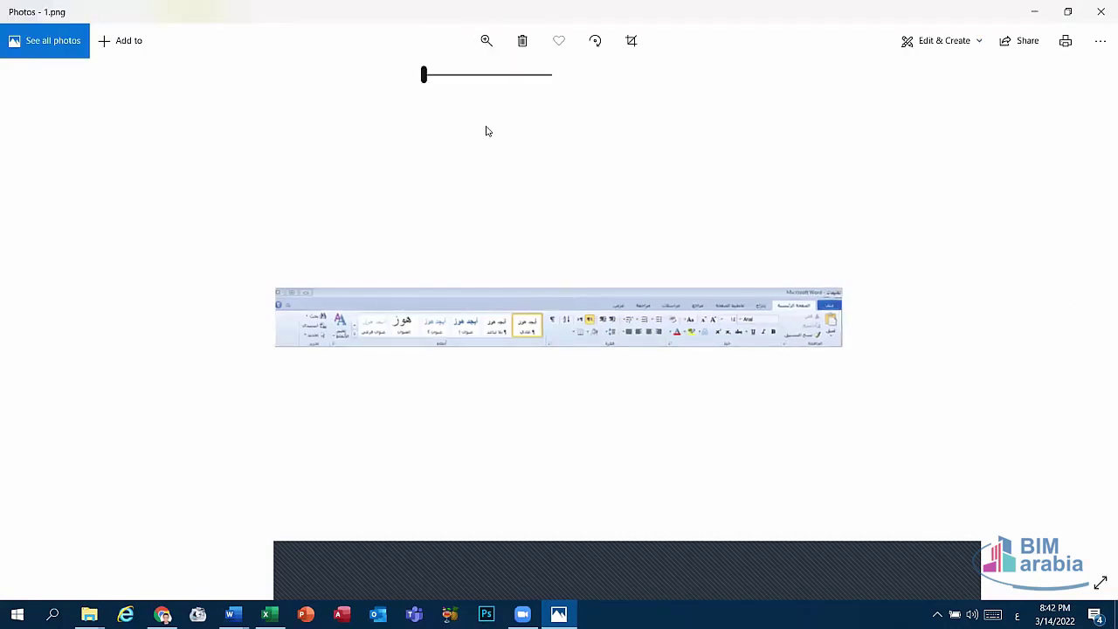
{"action": "left_click", "coordinate": [462, 79]}
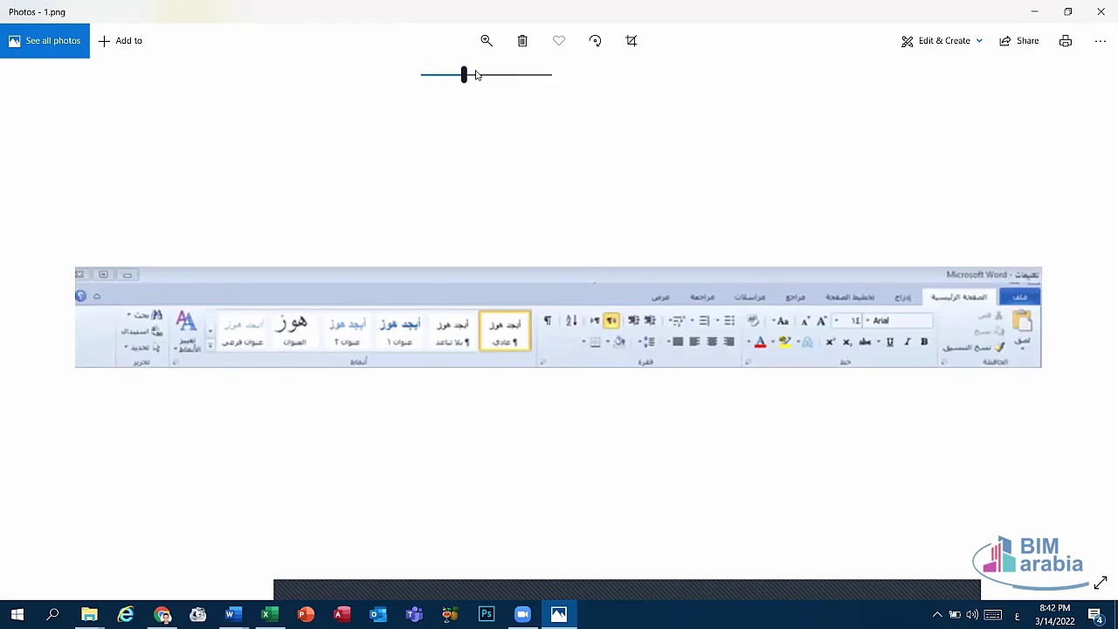
{"action": "left_click_drag", "start_coordinate": [463, 74], "coordinate": [425, 79]}
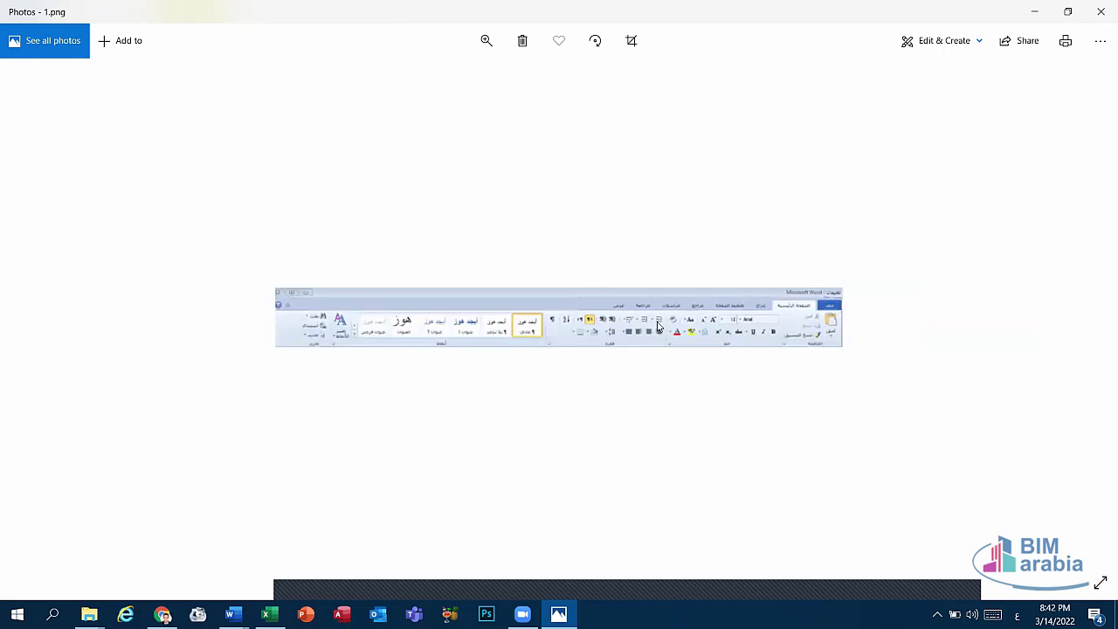
{"action": "key", "text": "Right"}
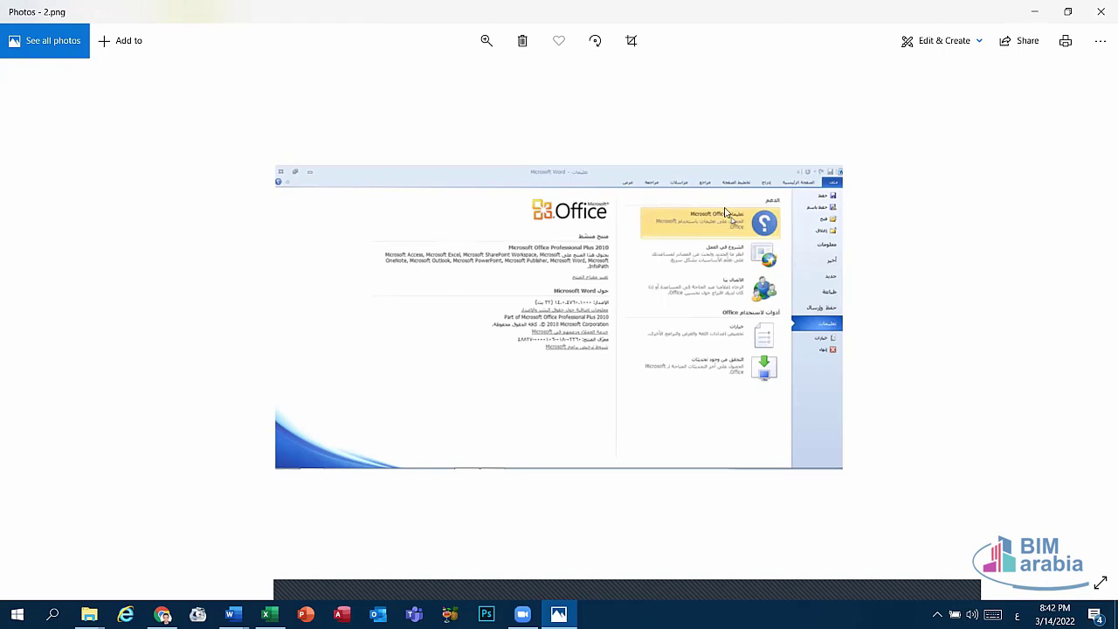
- Open 3.png, compare it with the Word exam question, then advance to 4.png
{"action": "left_click", "coordinate": [1101, 11]}
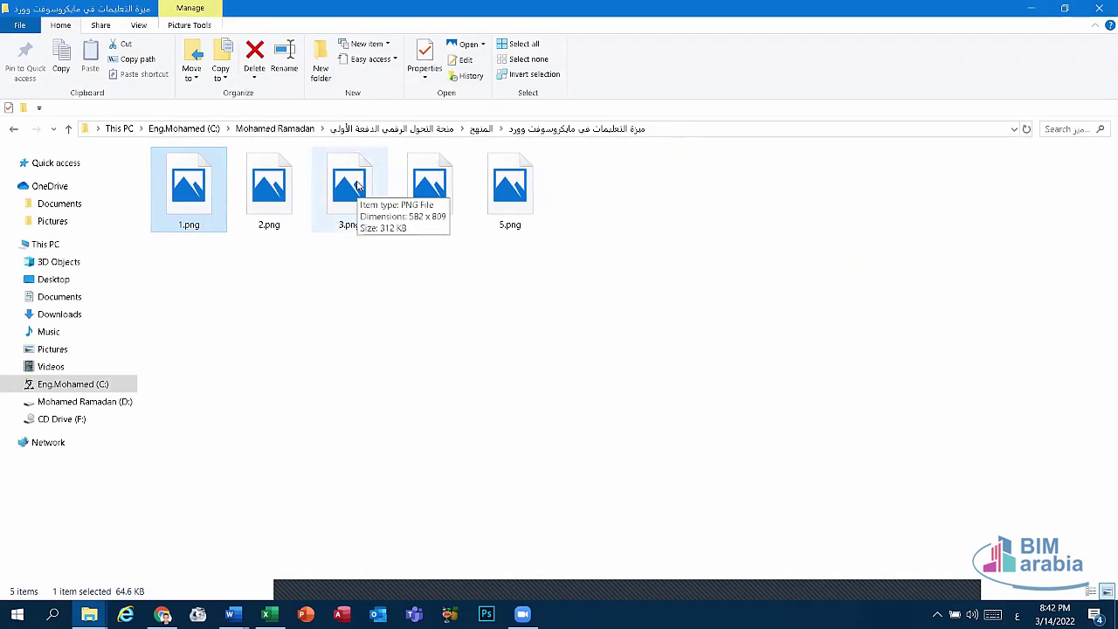
{"action": "double_click", "coordinate": [357, 185]}
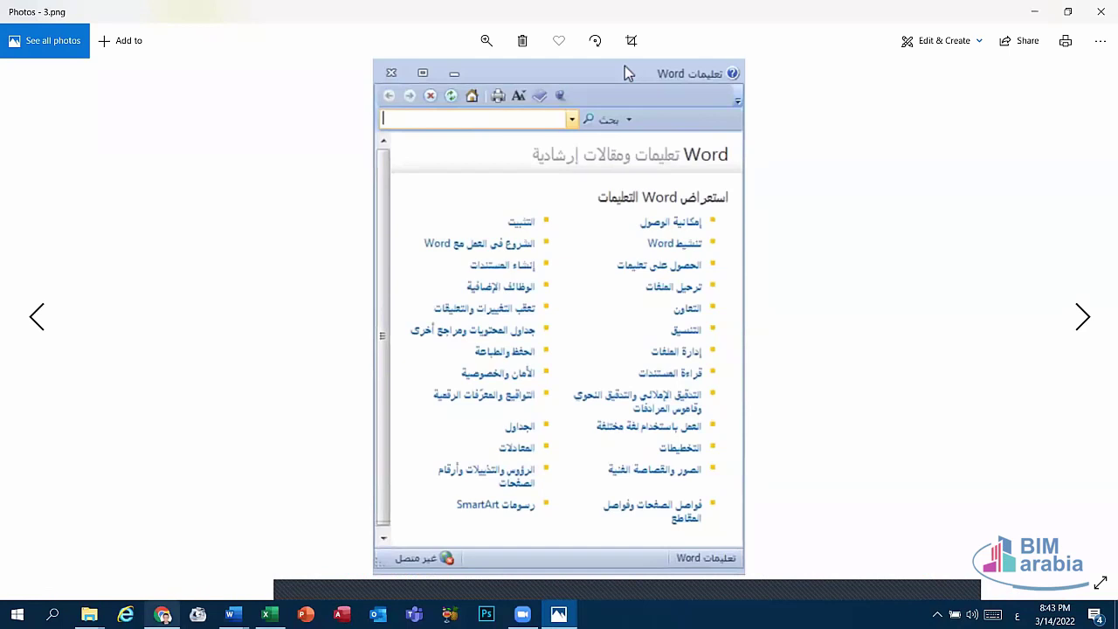
{"action": "mouse_move", "coordinate": [231, 615]}
{"action": "left_click", "coordinate": [681, 533]}
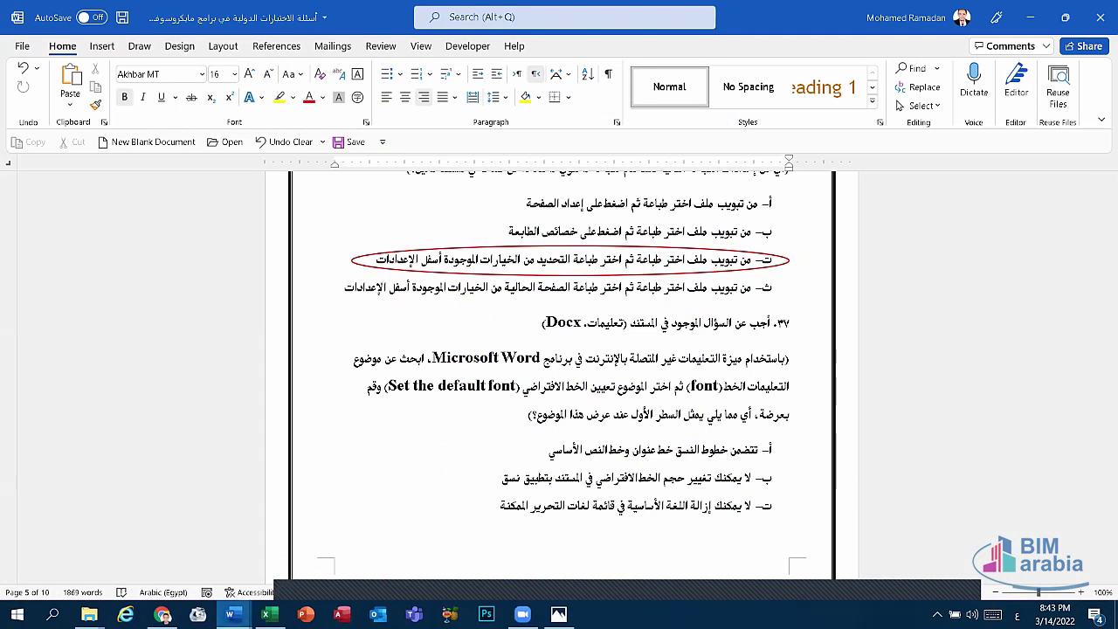
{"action": "mouse_move", "coordinate": [522, 614]}
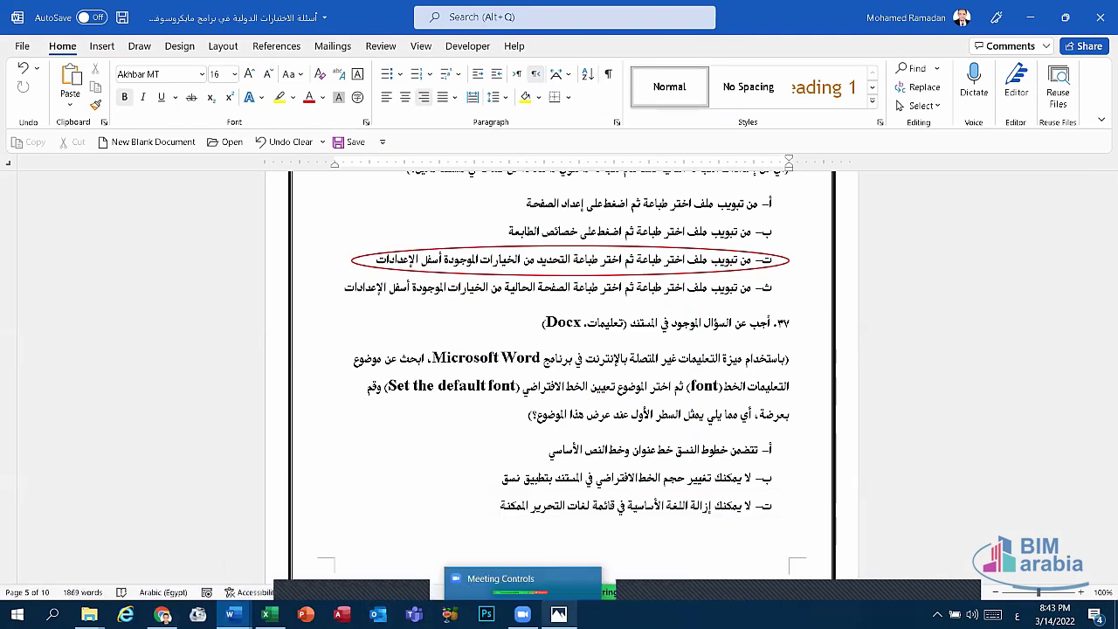
{"action": "left_click", "coordinate": [559, 614]}
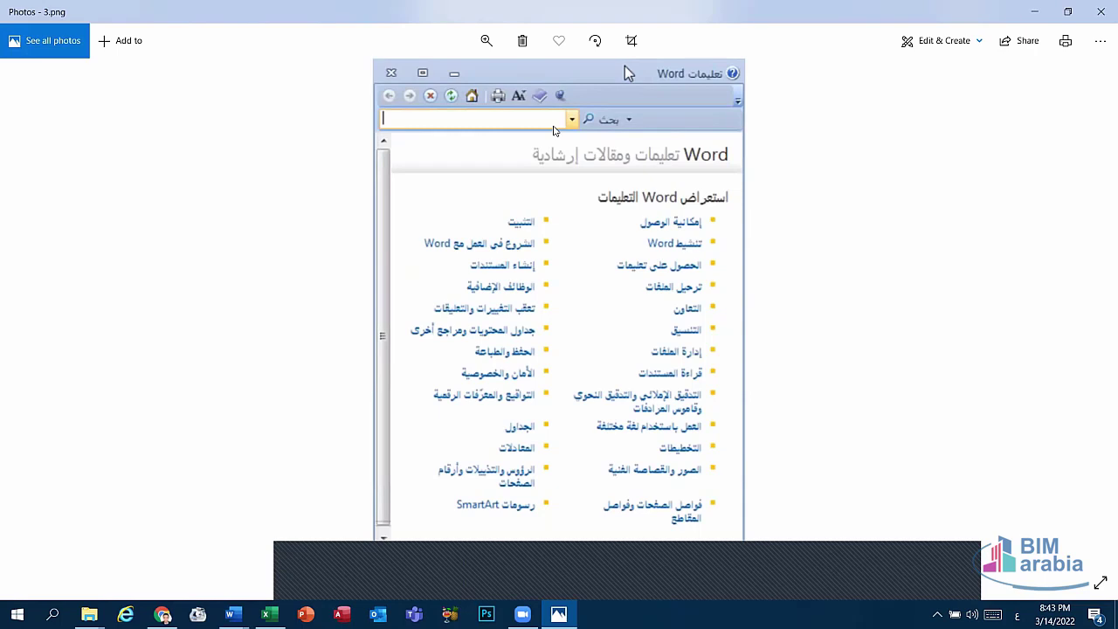
{"action": "key", "text": "Right"}
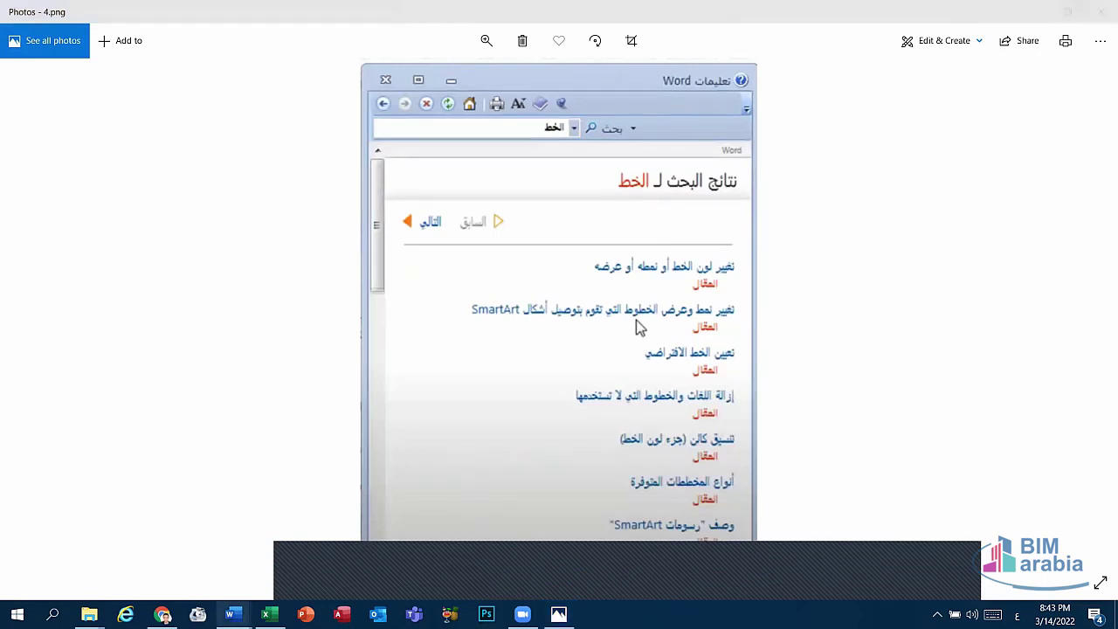
- Recheck the Word question, advance from 4.png to the 5.png help article, and close Photos
{"action": "mouse_move", "coordinate": [230, 614]}
{"action": "left_click", "coordinate": [116, 566]}
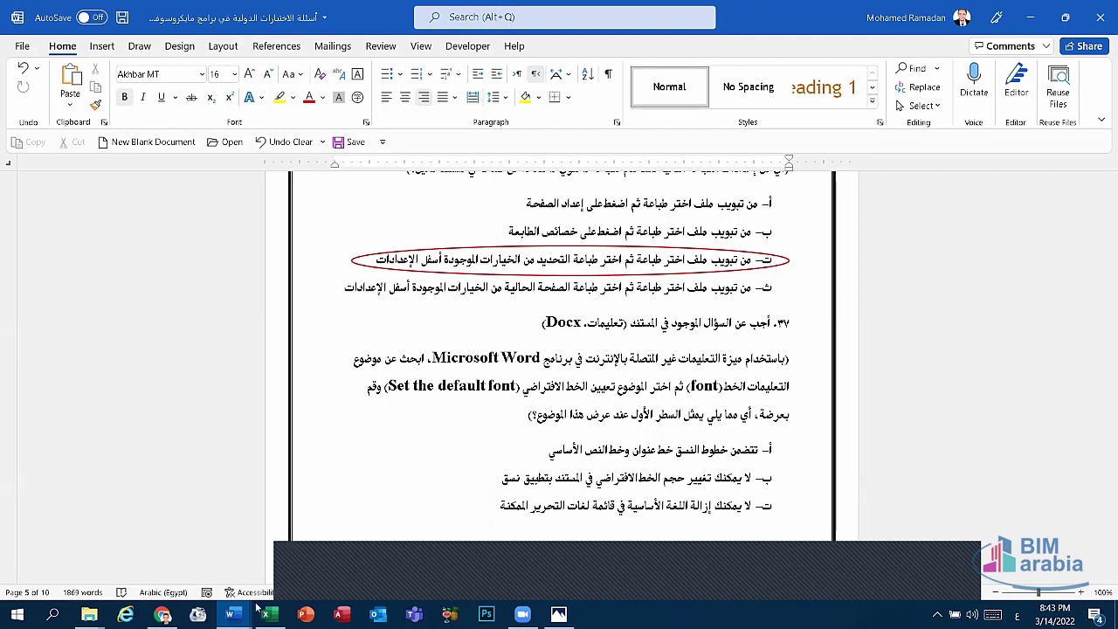
{"action": "left_click", "coordinate": [559, 616]}
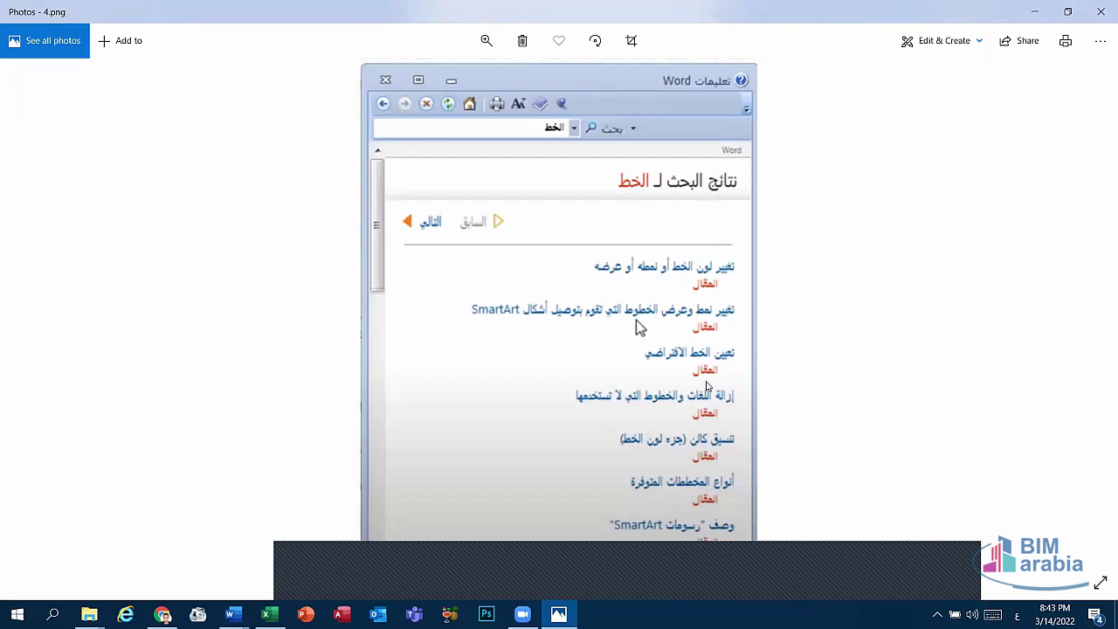
{"action": "key", "text": "Right"}
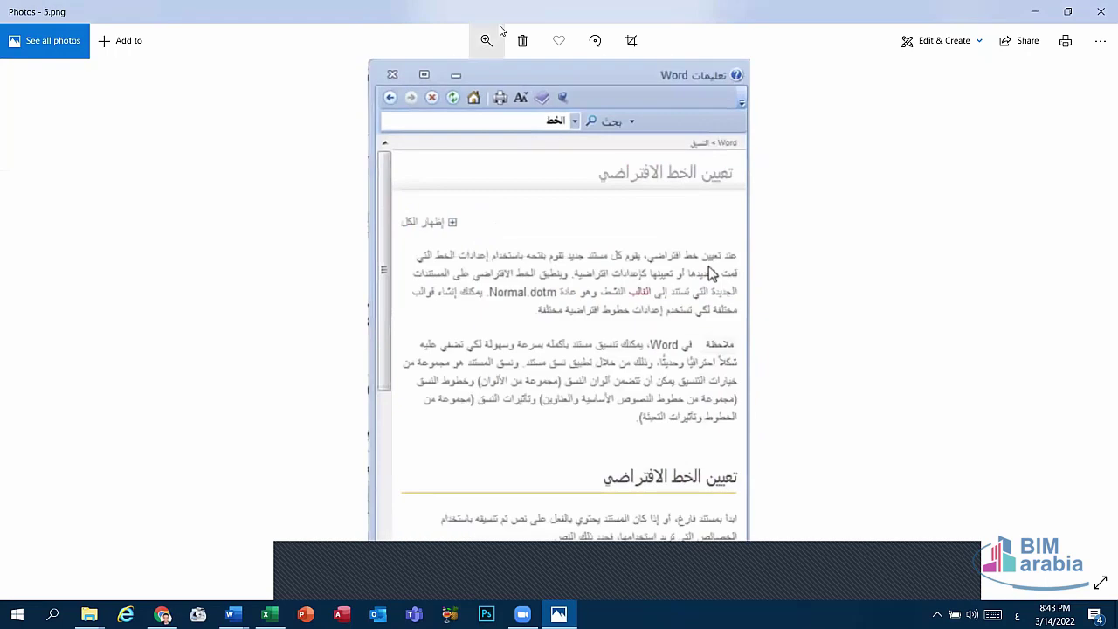
{"action": "left_click", "coordinate": [1101, 7]}
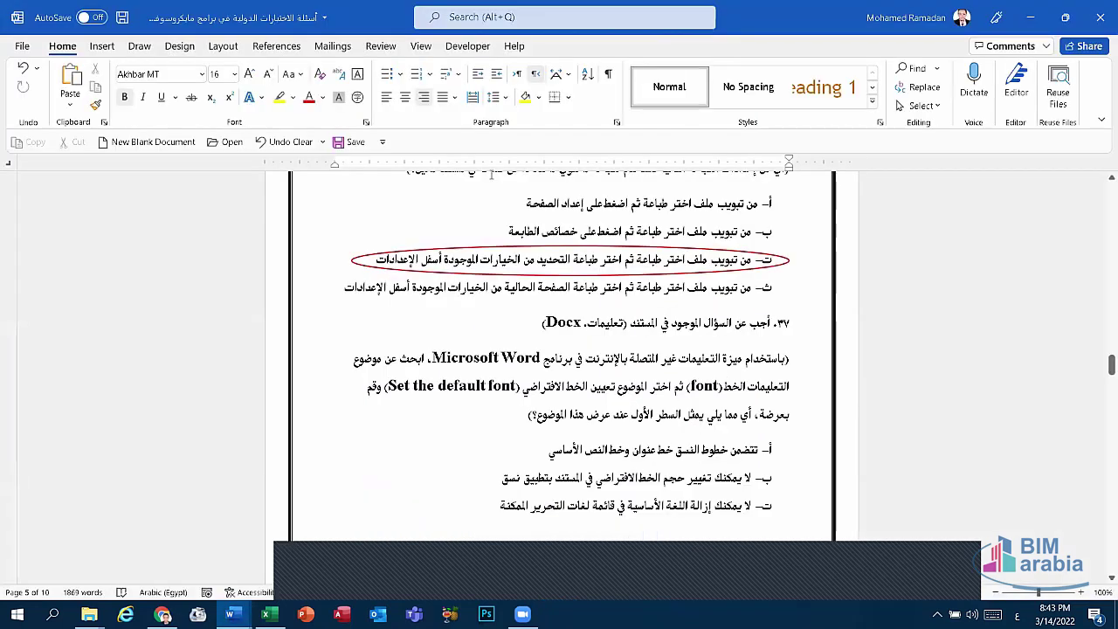
- Reopen 4.png from the screenshots folder, advance to 5.png, and return to the Word exam document
{"action": "left_click", "coordinate": [89, 614]}
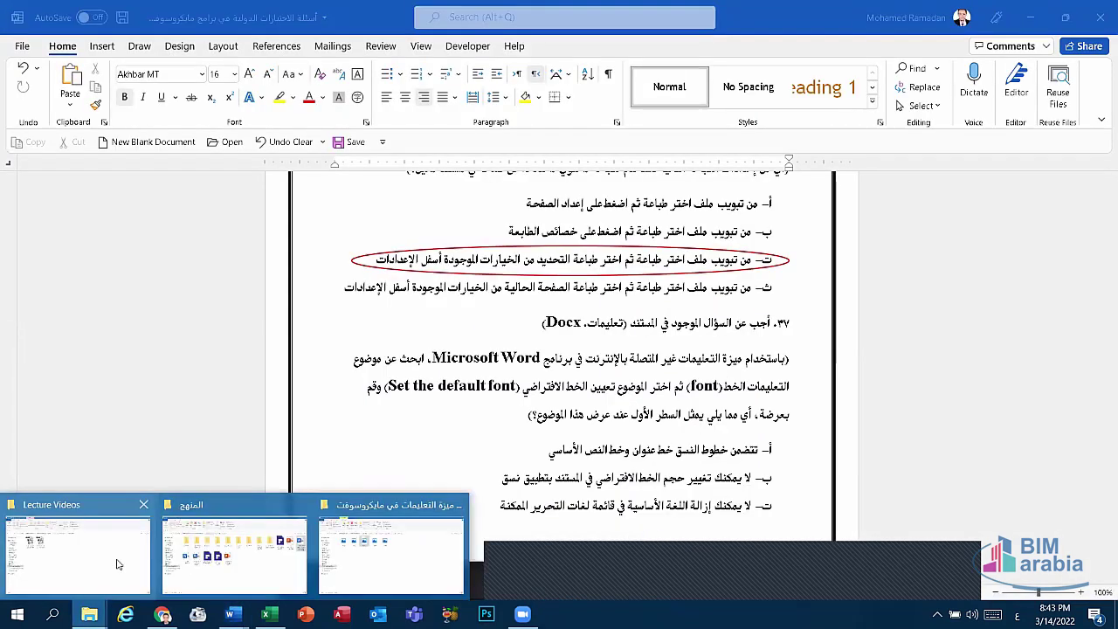
{"action": "left_click", "coordinate": [367, 562]}
{"action": "left_click", "coordinate": [445, 188]}
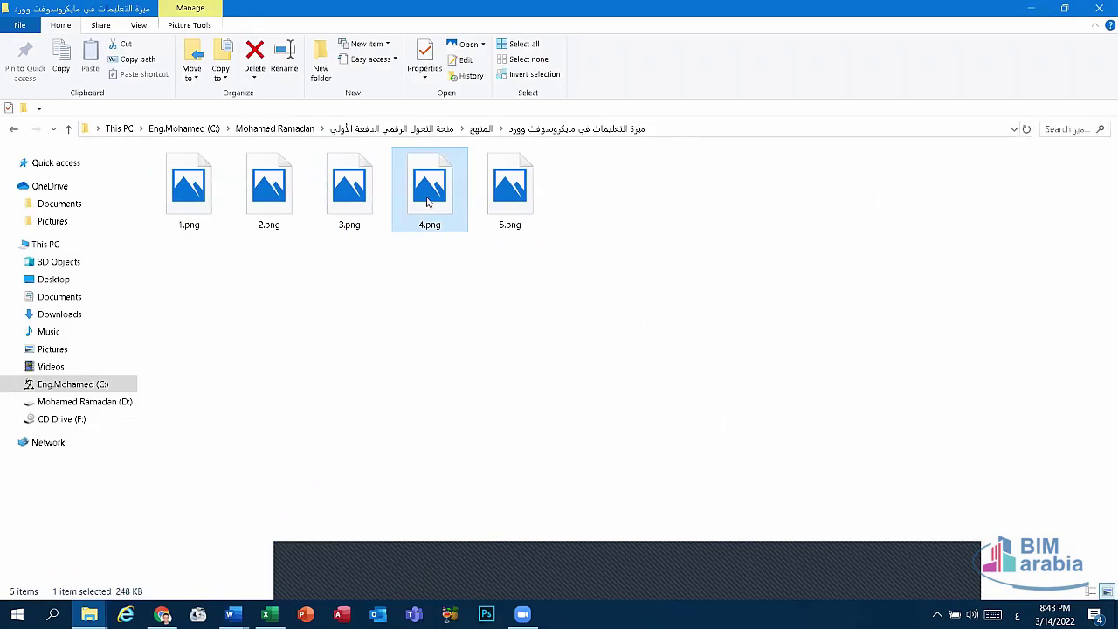
{"action": "double_click", "coordinate": [429, 201]}
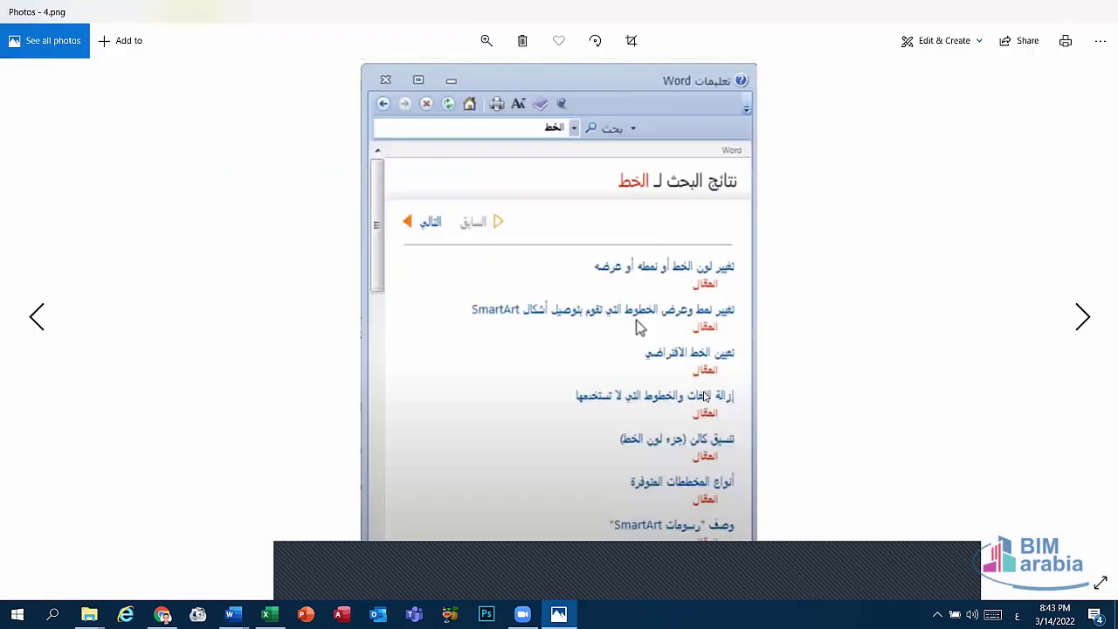
{"action": "key", "text": "Right"}
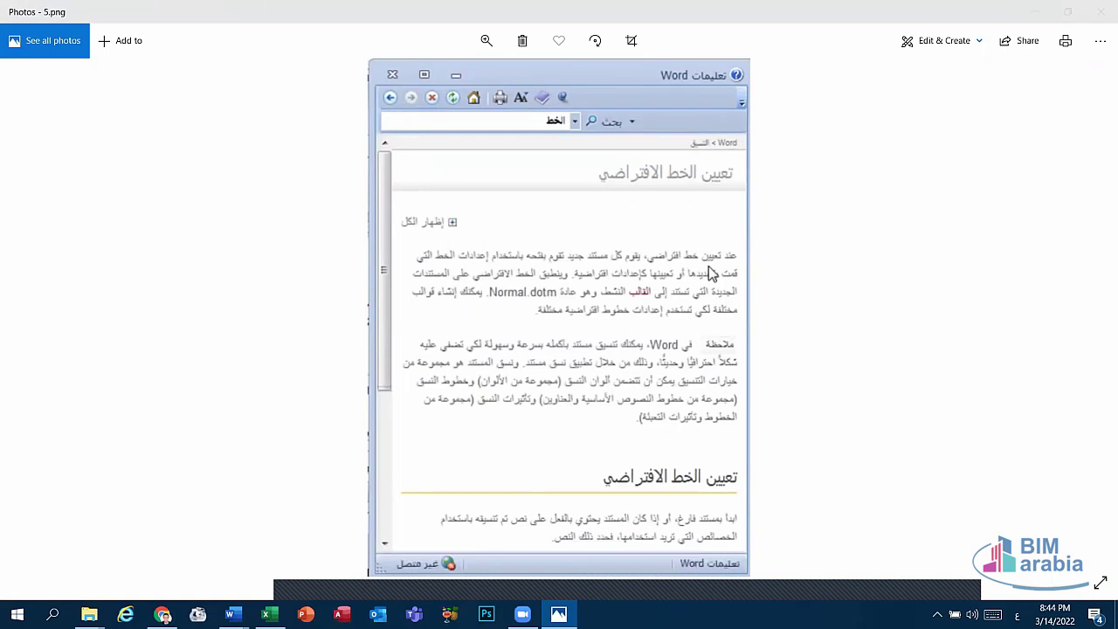
{"action": "mouse_move", "coordinate": [230, 614]}
{"action": "left_click", "coordinate": [79, 563]}
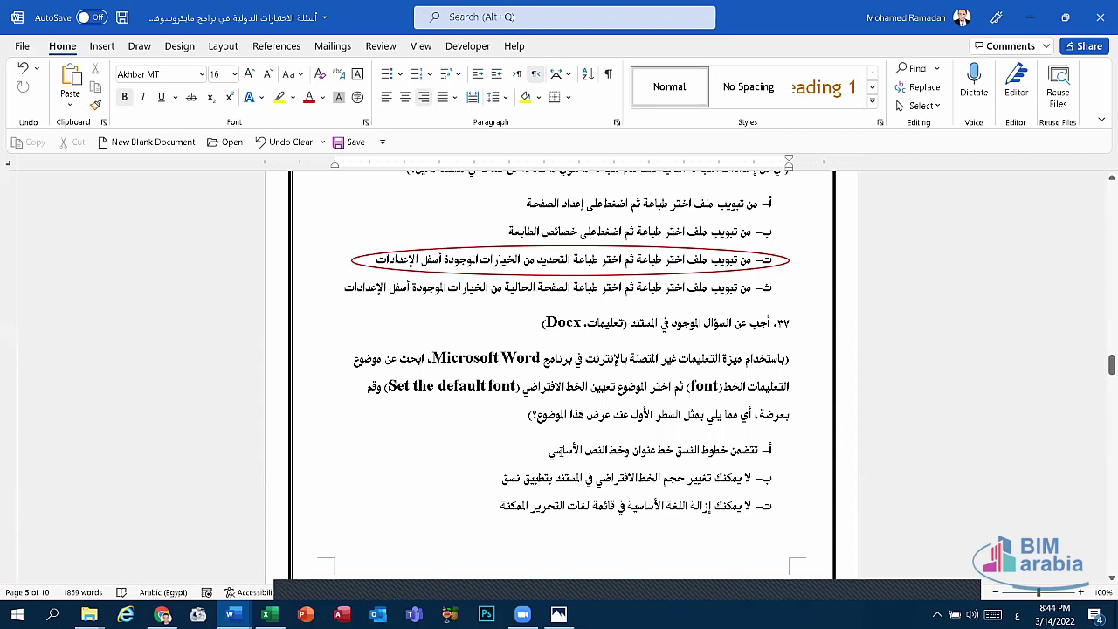
{"action": "left_click_drag", "start_coordinate": [494, 507], "coordinate": [759, 449]}
{"action": "scroll", "coordinate": [708, 494], "scroll_direction": "down", "scroll_amount": 3}
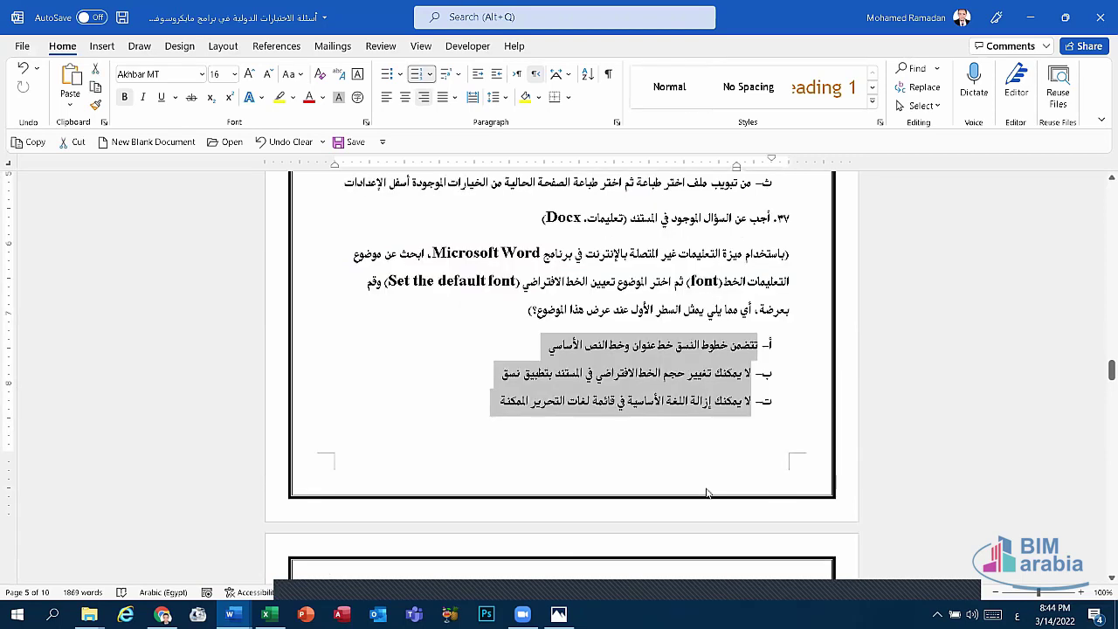
{"action": "scroll", "coordinate": [708, 493], "scroll_direction": "down", "scroll_amount": 5}
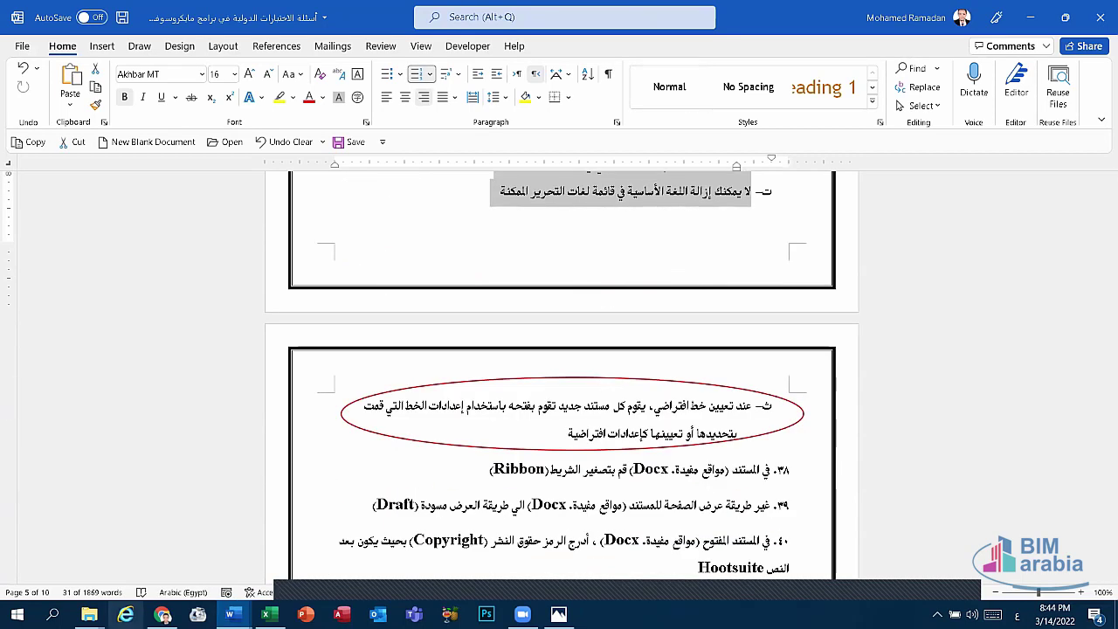
{"action": "mouse_move", "coordinate": [163, 614]}
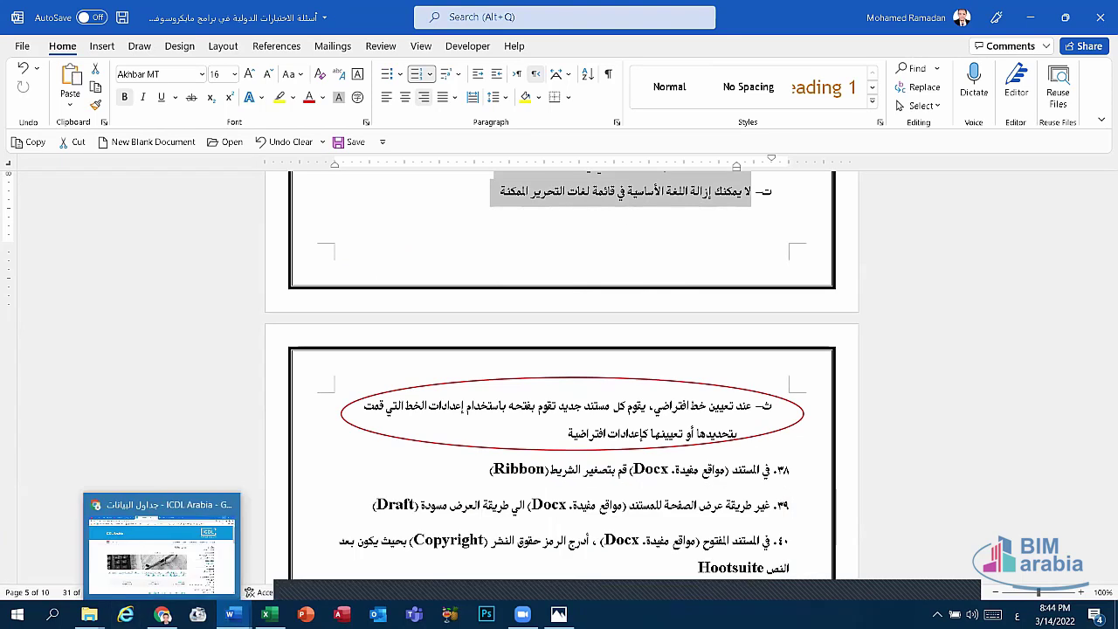
{"action": "left_click", "coordinate": [573, 611]}
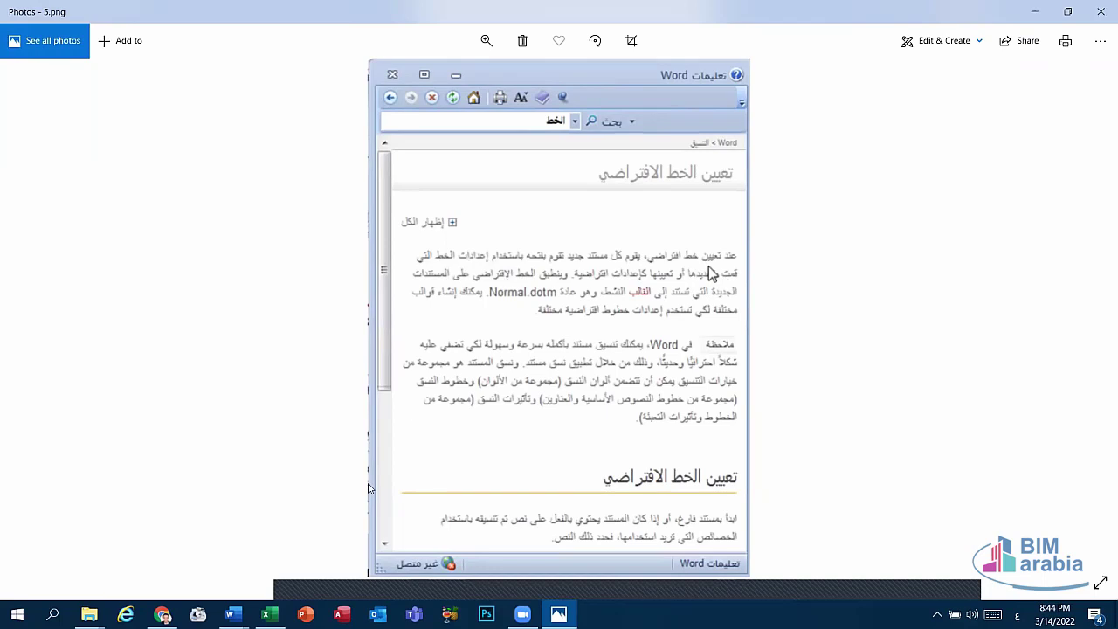
{"action": "left_click", "coordinate": [231, 615]}
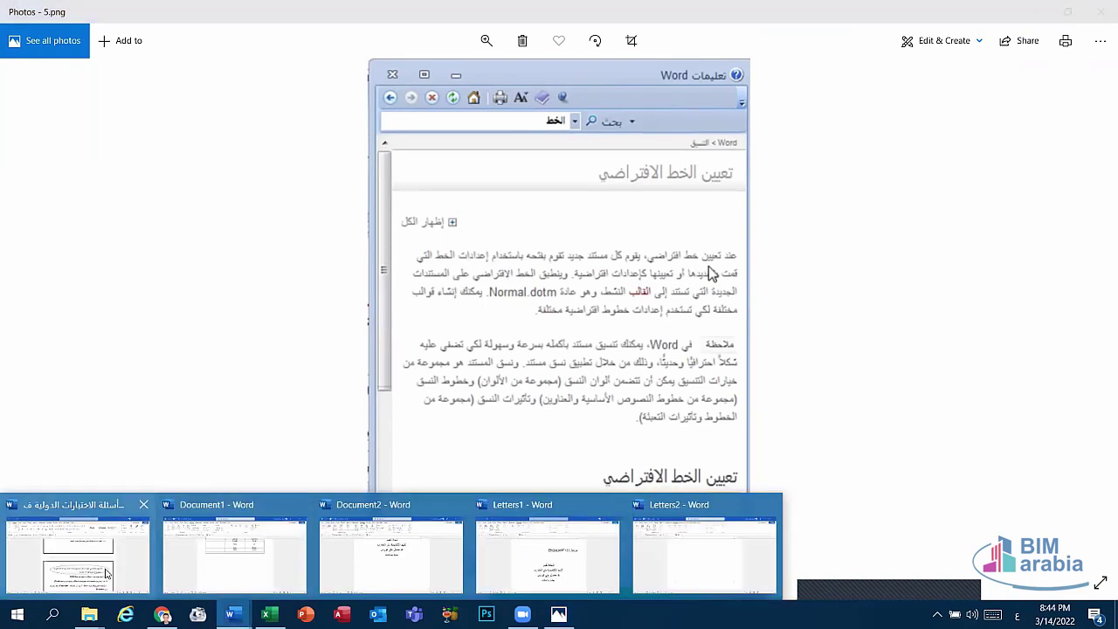
{"action": "left_click", "coordinate": [107, 573]}
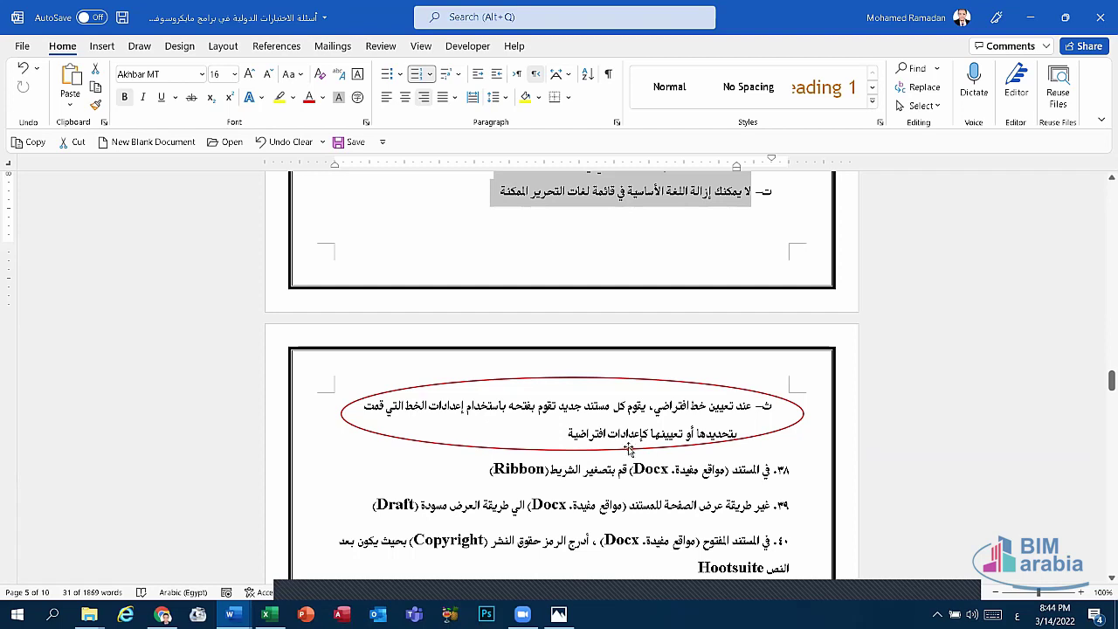
{"action": "scroll", "coordinate": [599, 434], "scroll_direction": "up", "scroll_amount": 5}
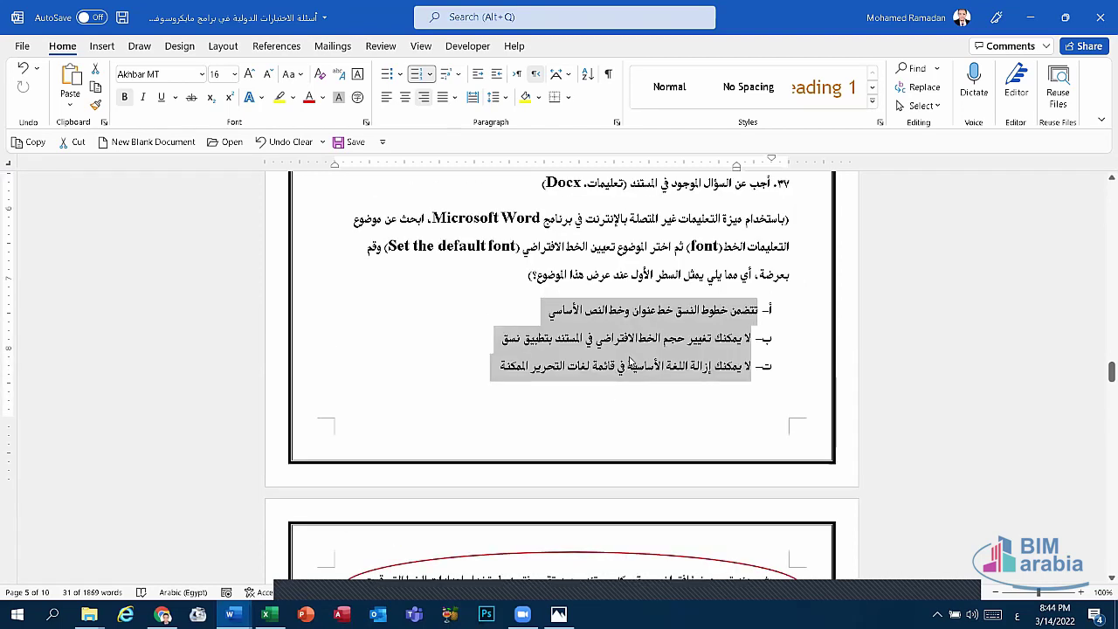
{"action": "left_click", "coordinate": [629, 367]}
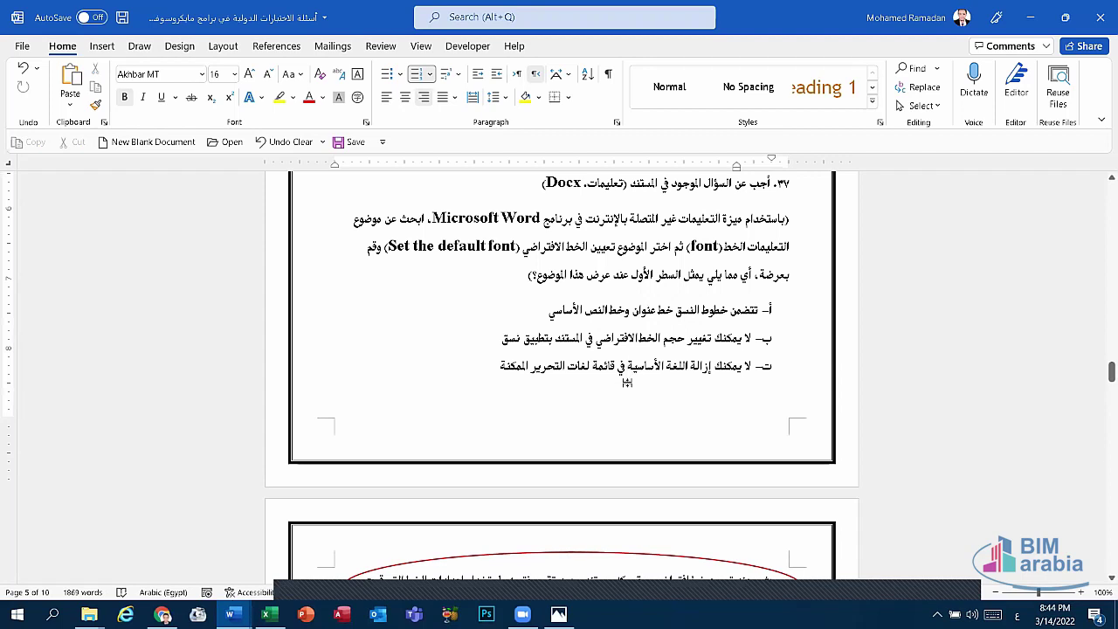
{"action": "scroll", "coordinate": [629, 382], "scroll_direction": "down", "scroll_amount": 6}
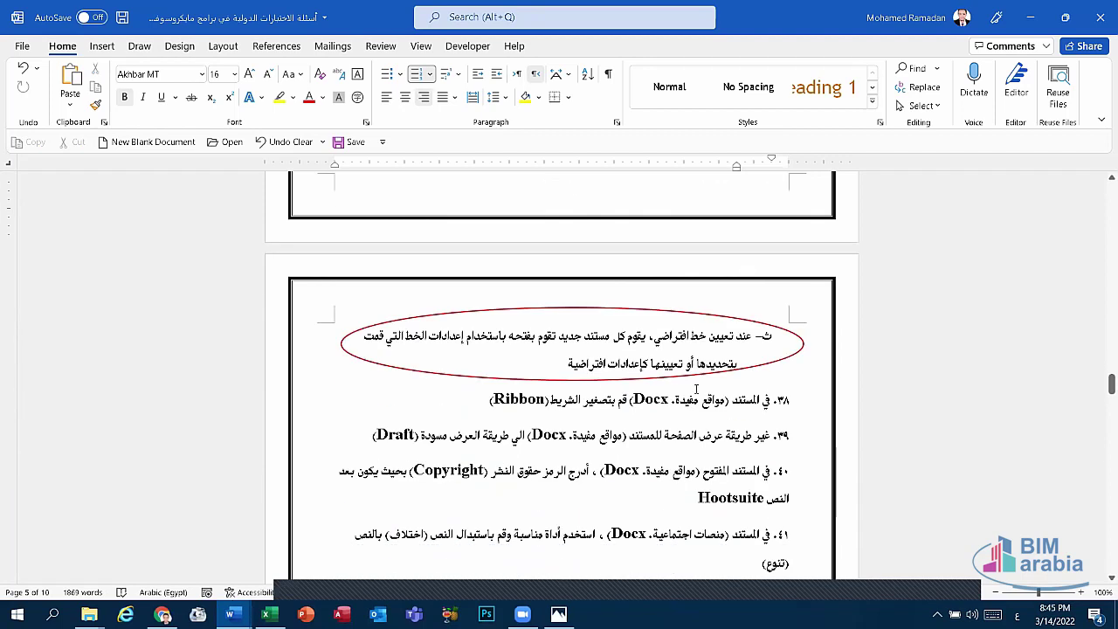
{"action": "scroll", "coordinate": [690, 391], "scroll_direction": "down", "scroll_amount": 3}
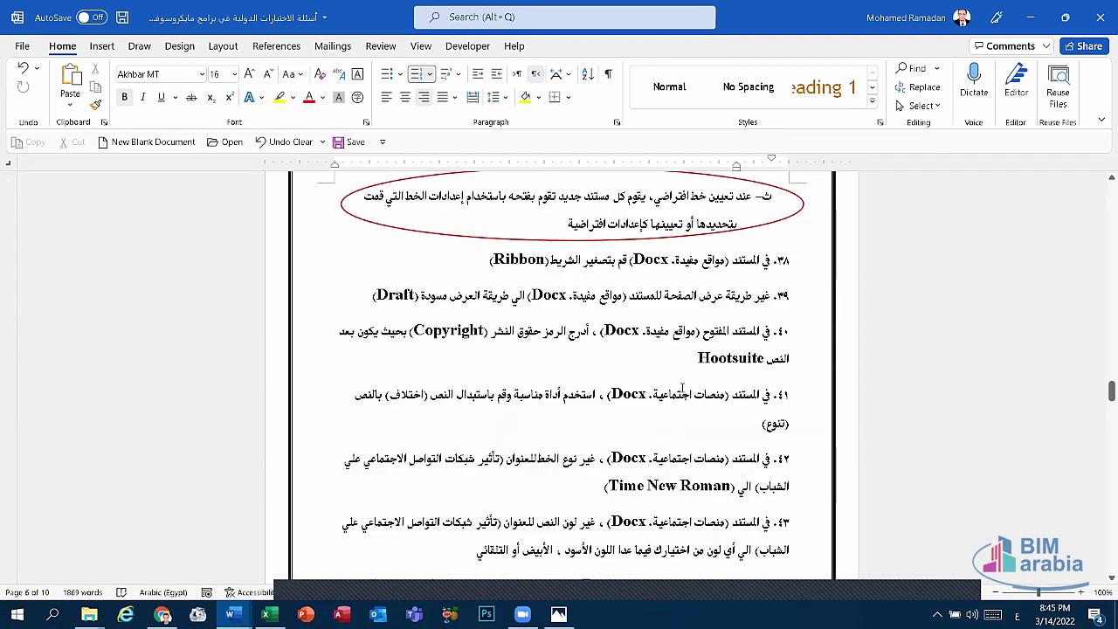
{"action": "left_click", "coordinate": [661, 356]}
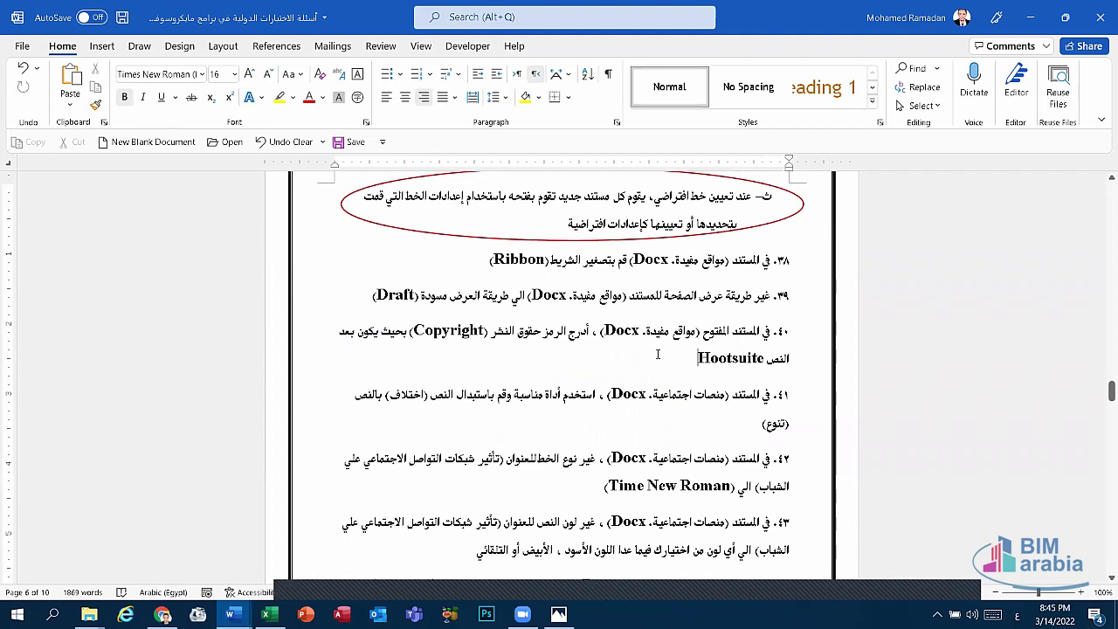
{"action": "scroll", "coordinate": [662, 354], "scroll_direction": "up", "scroll_amount": 4}
{"action": "scroll", "coordinate": [662, 350], "scroll_direction": "up", "scroll_amount": 3}
{"action": "scroll", "coordinate": [661, 345], "scroll_direction": "up", "scroll_amount": 4}
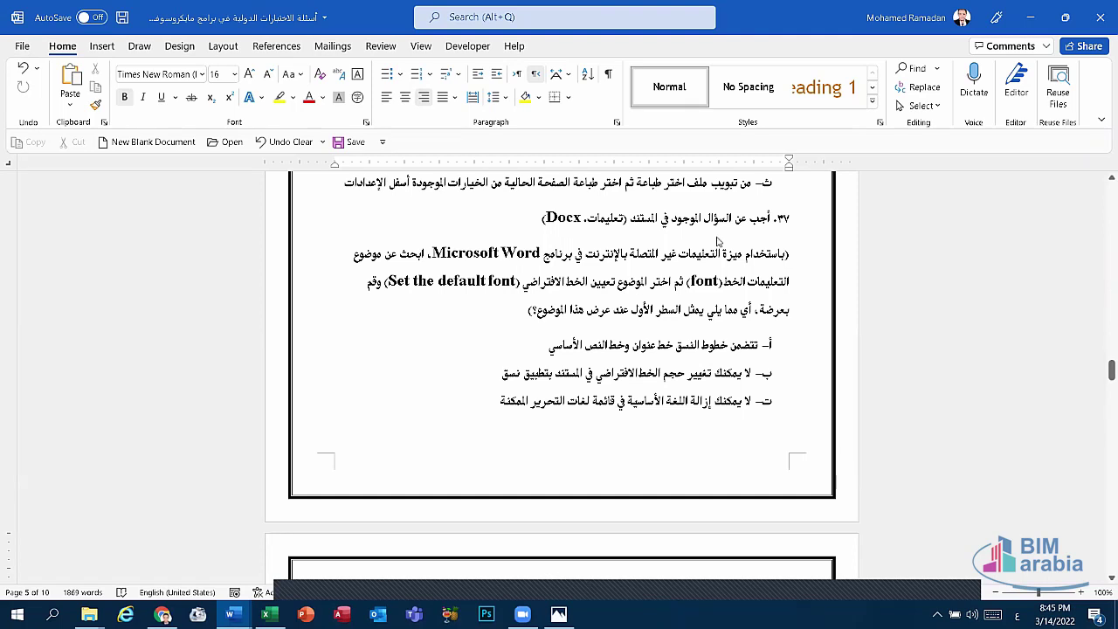
- Step from 2.png through 3.png and 4.png to the 5.png default-font article, then close Photos
{"action": "key", "text": "alt+Tab"}
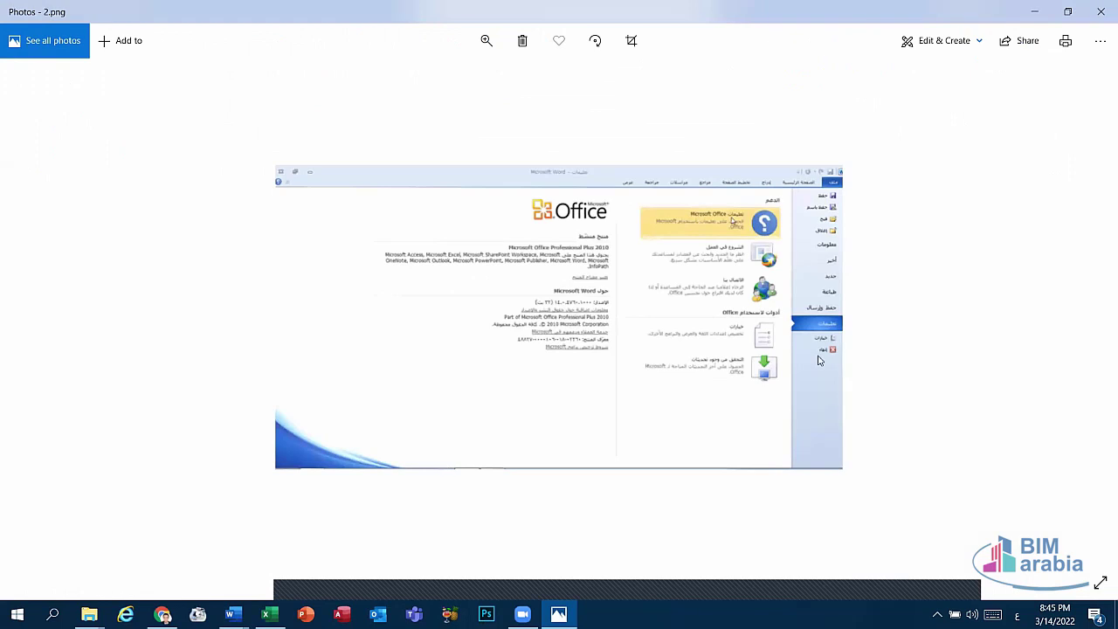
{"action": "key", "text": "Right"}
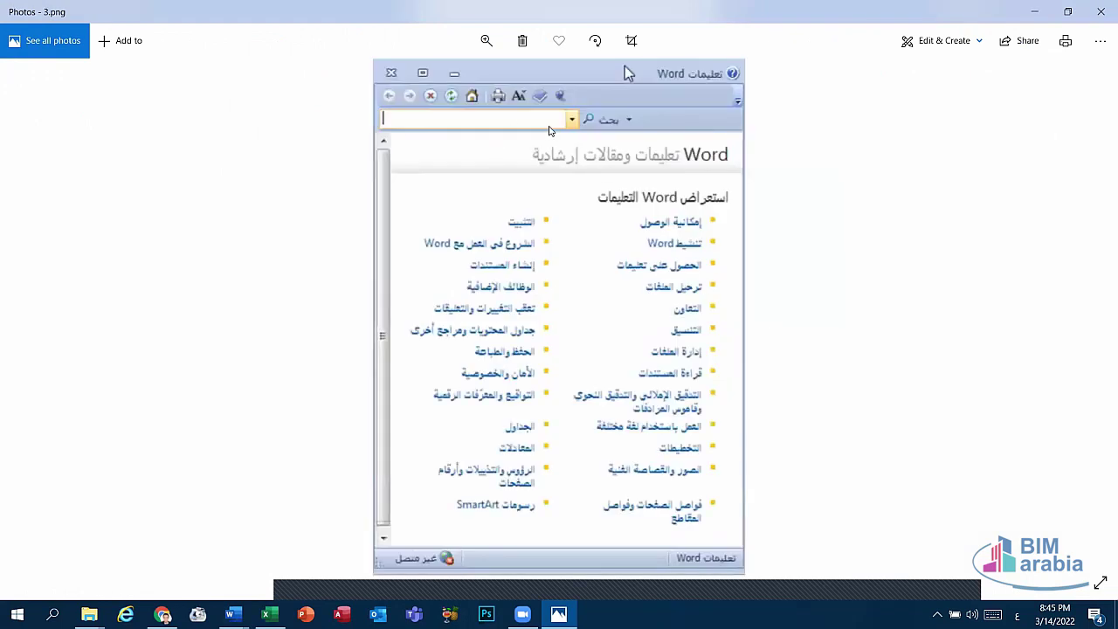
{"action": "key", "text": "Right"}
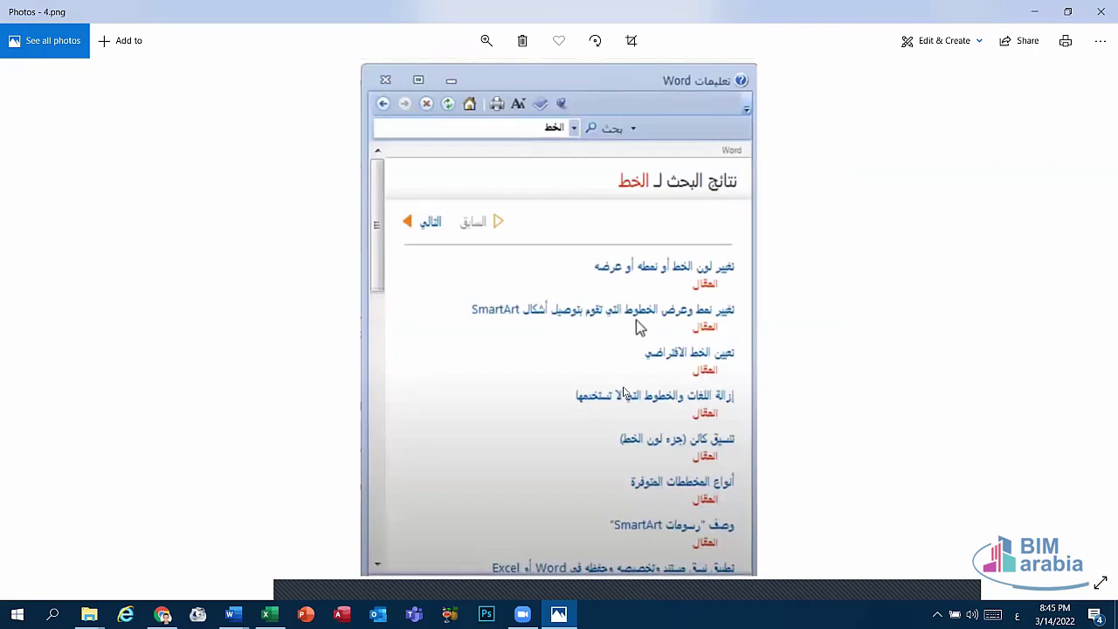
{"action": "key", "text": "Right"}
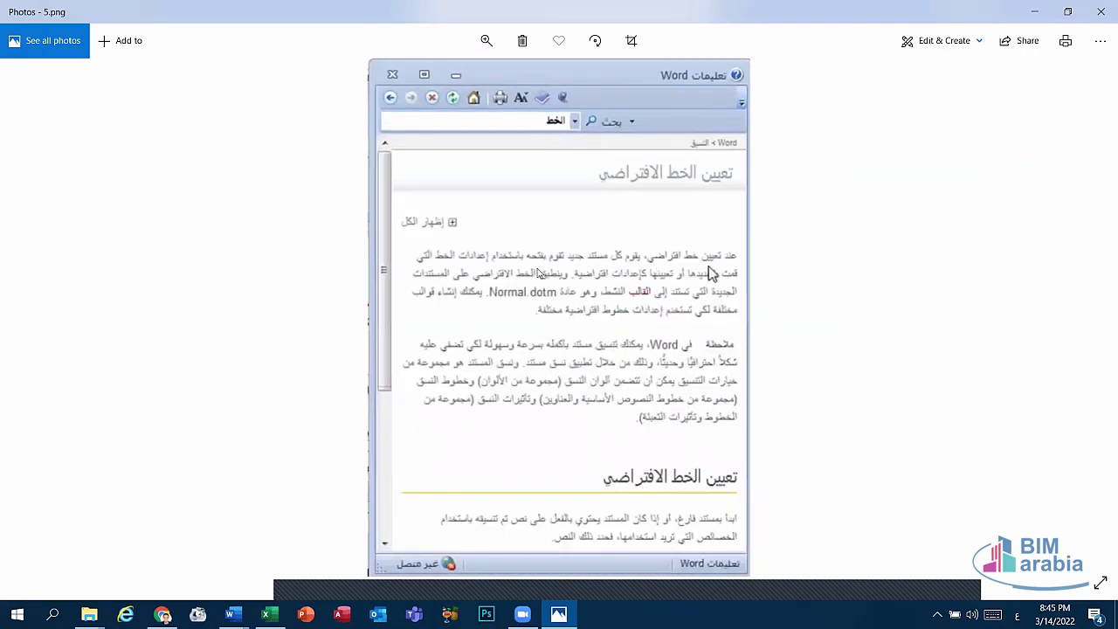
{"action": "left_click", "coordinate": [1101, 7]}
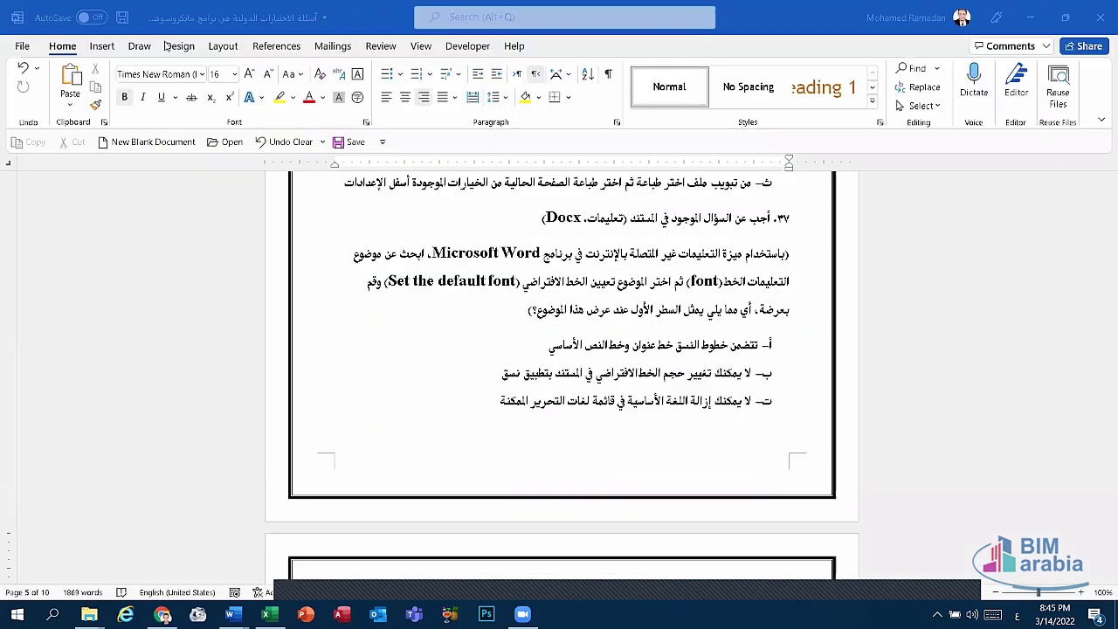
{"action": "left_click", "coordinate": [22, 47]}
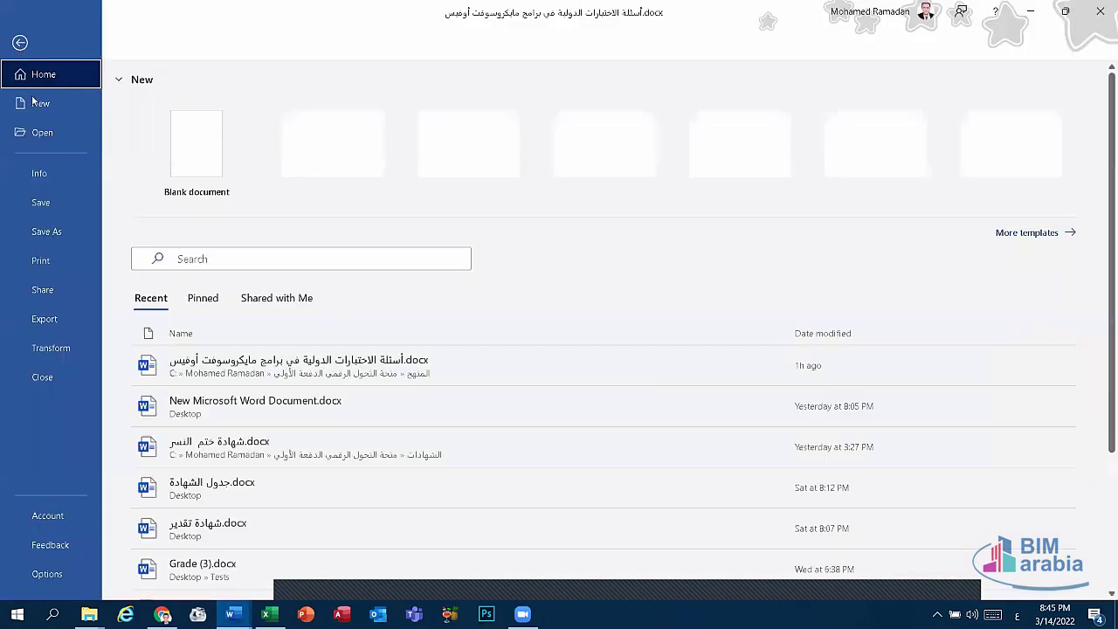
{"action": "left_click", "coordinate": [60, 178]}
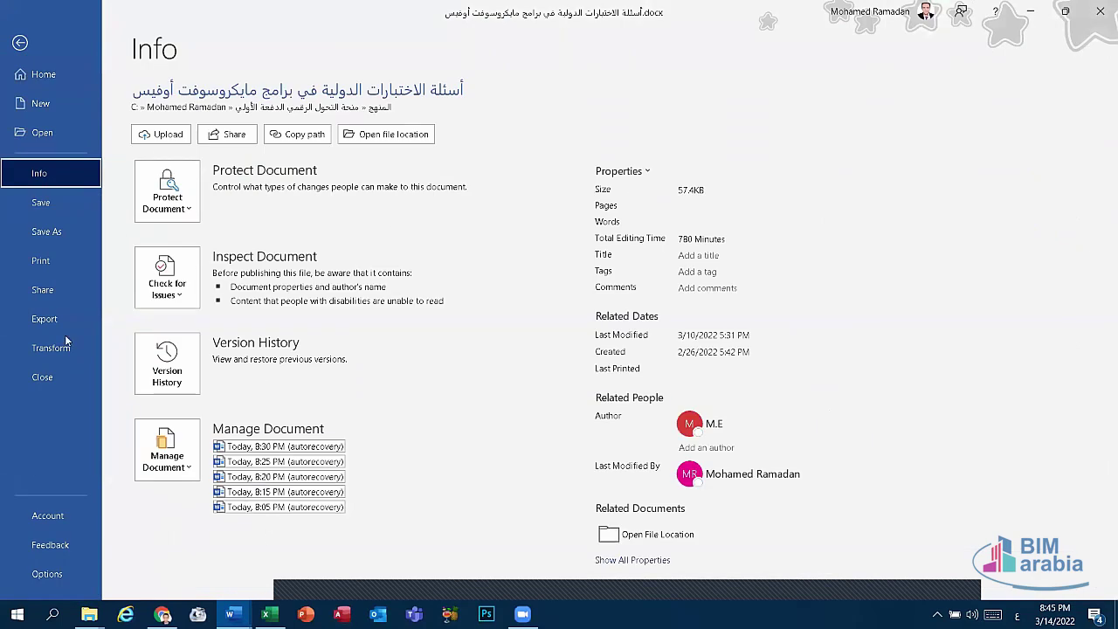
{"action": "left_click", "coordinate": [68, 524]}
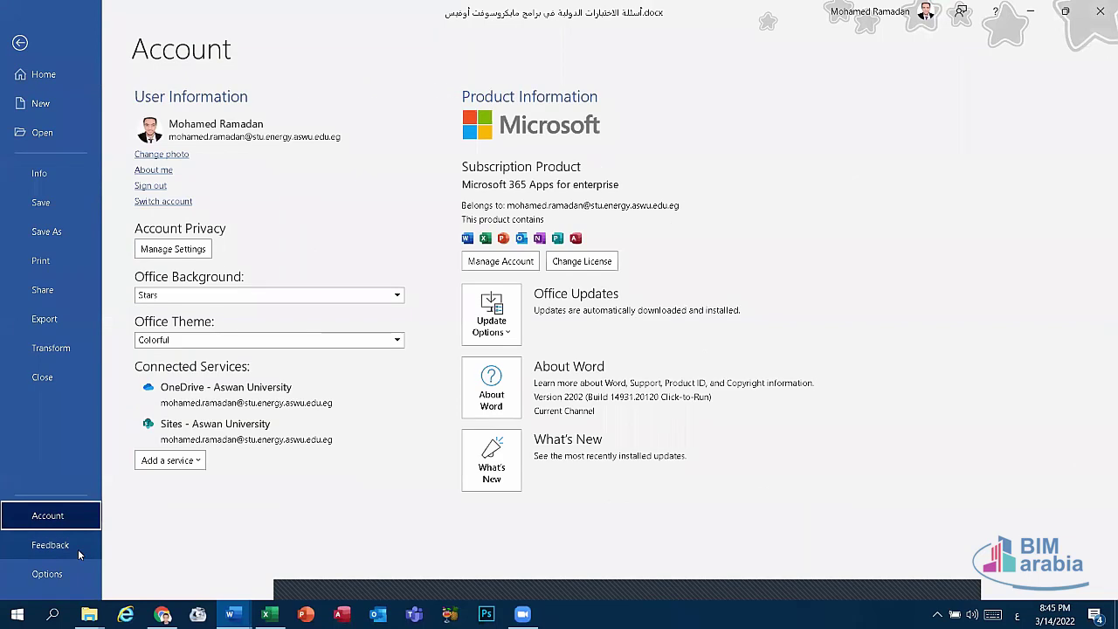
{"action": "left_click", "coordinate": [77, 548]}
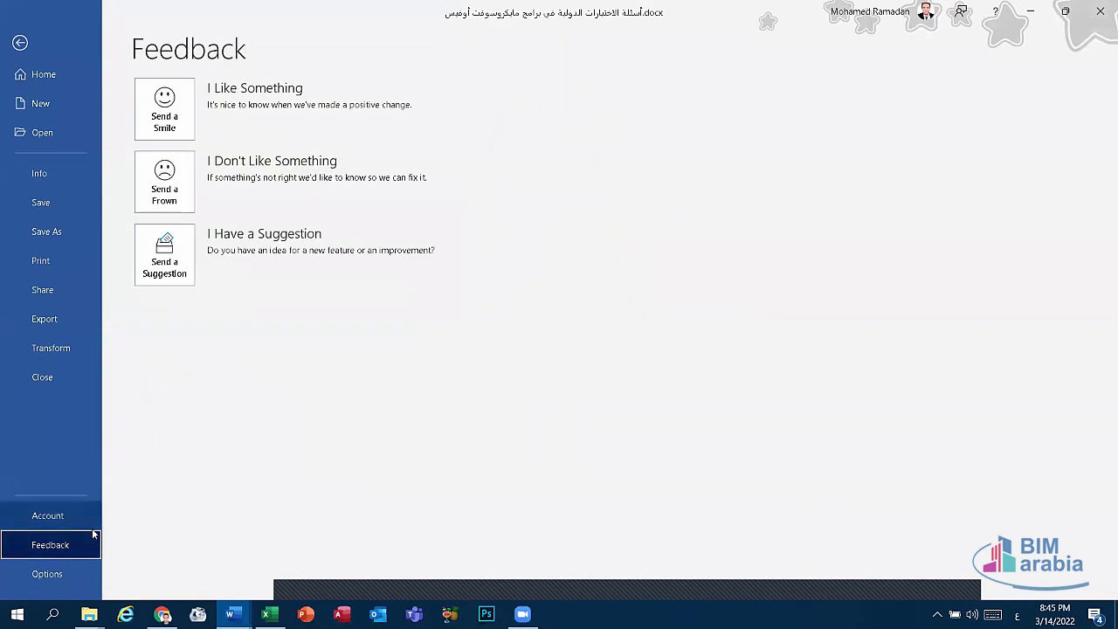
{"action": "left_click", "coordinate": [52, 173]}
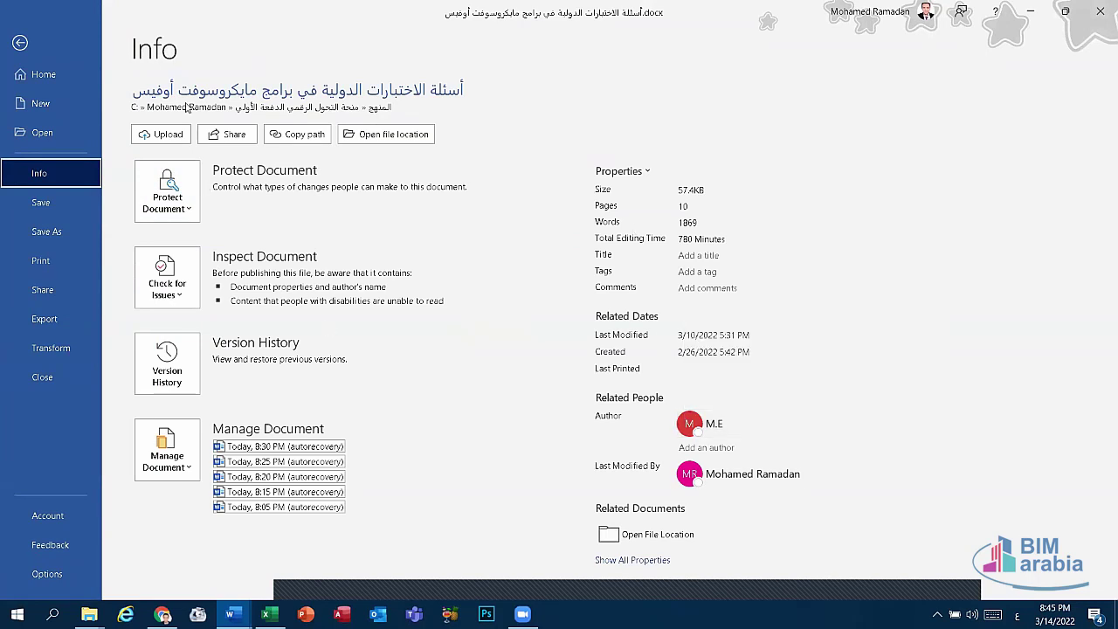
{"action": "left_click", "coordinate": [41, 40]}
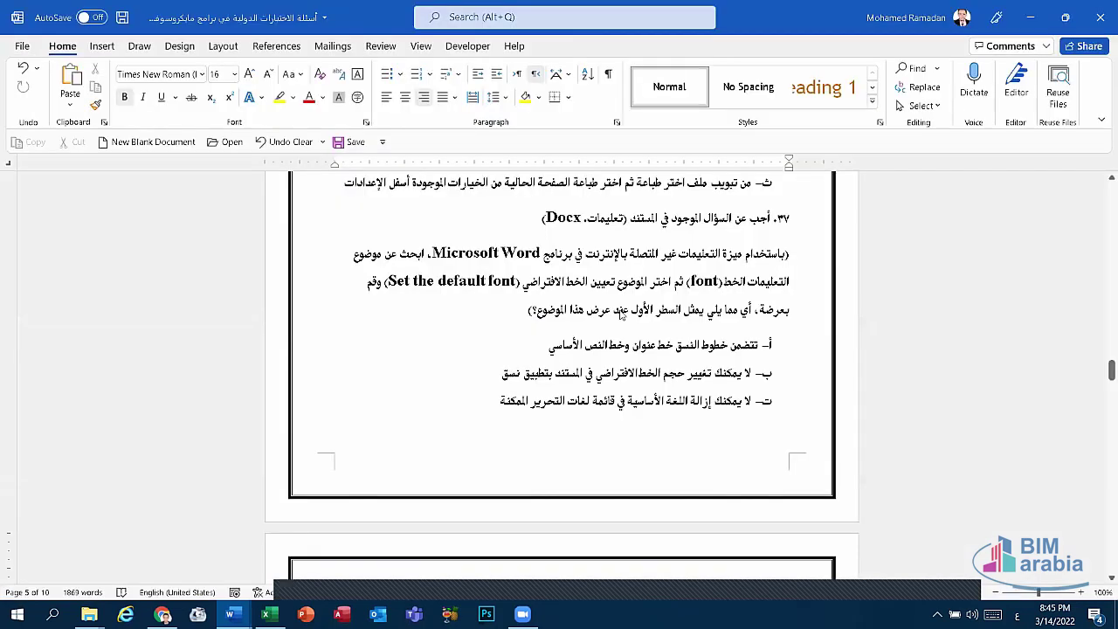
{"action": "scroll", "coordinate": [689, 300], "scroll_direction": "down", "scroll_amount": 2}
{"action": "scroll", "coordinate": [688, 300], "scroll_direction": "down", "scroll_amount": 3}
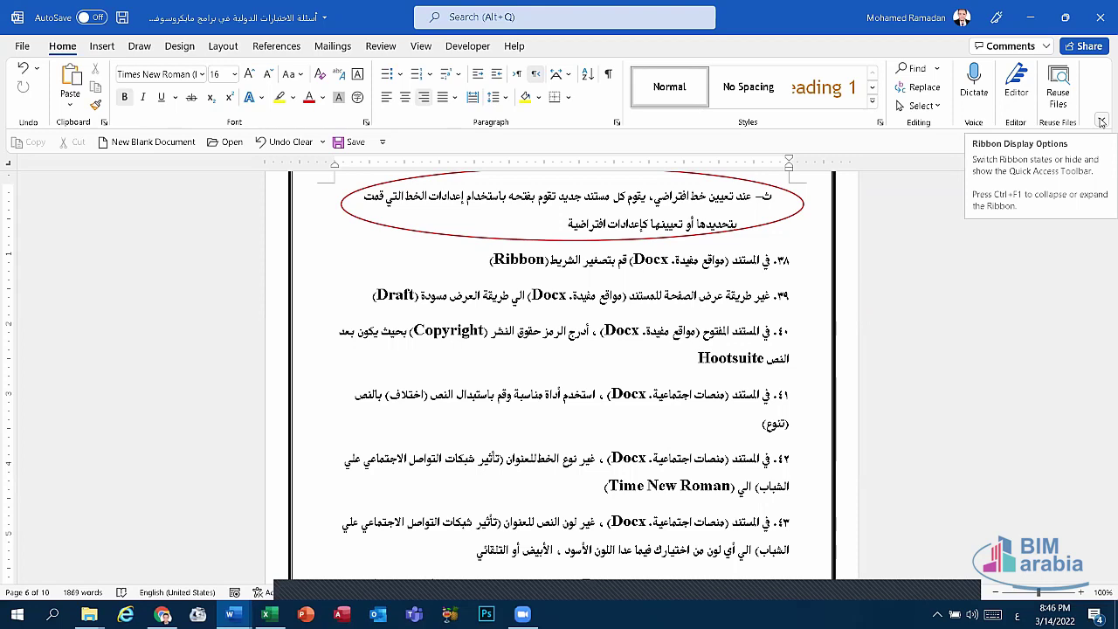
{"action": "left_click", "coordinate": [1102, 122]}
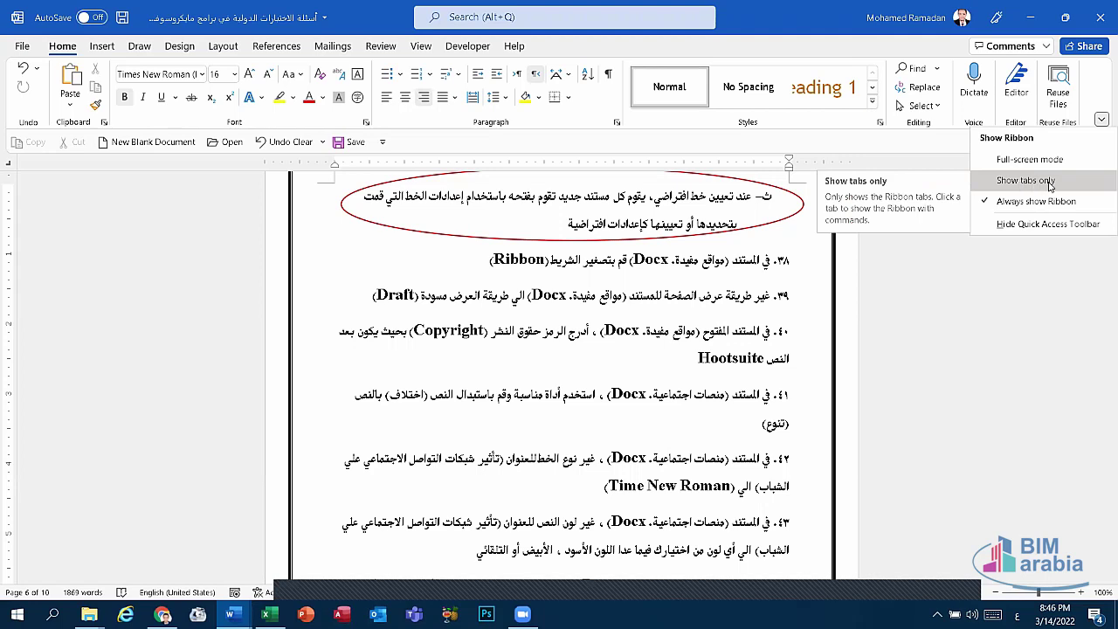
{"action": "left_click", "coordinate": [1051, 181]}
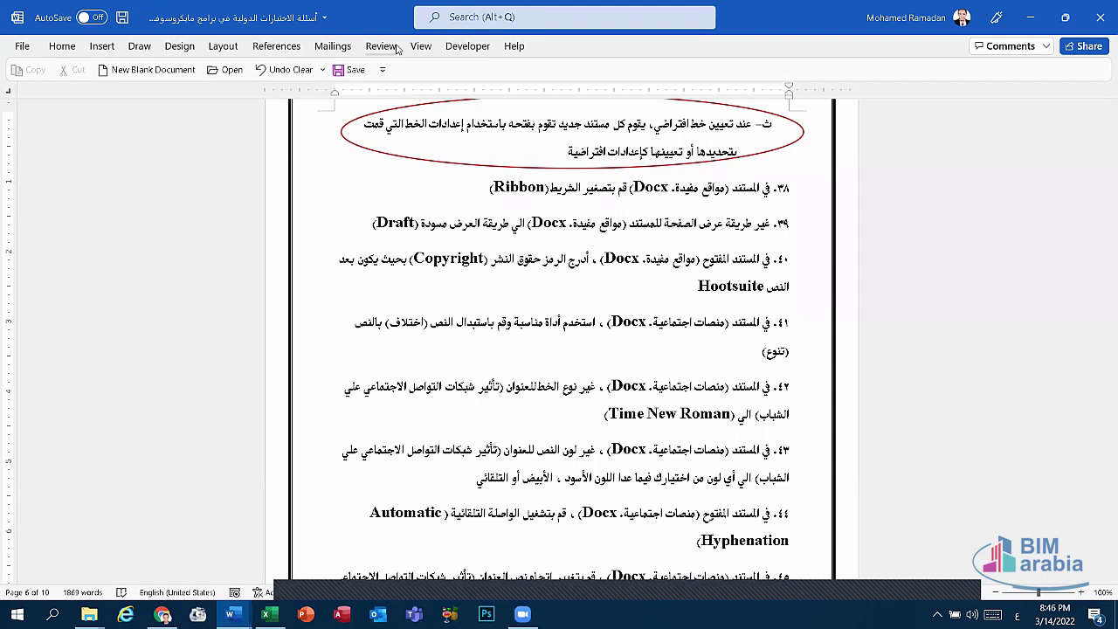
{"action": "left_click", "coordinate": [62, 46]}
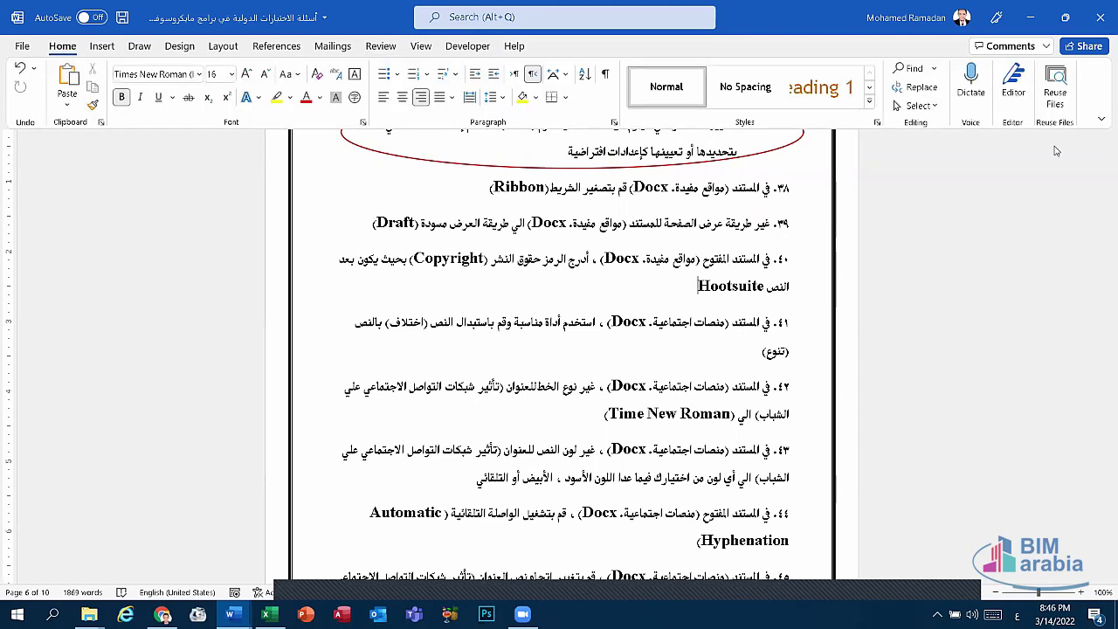
{"action": "left_click", "coordinate": [1101, 118]}
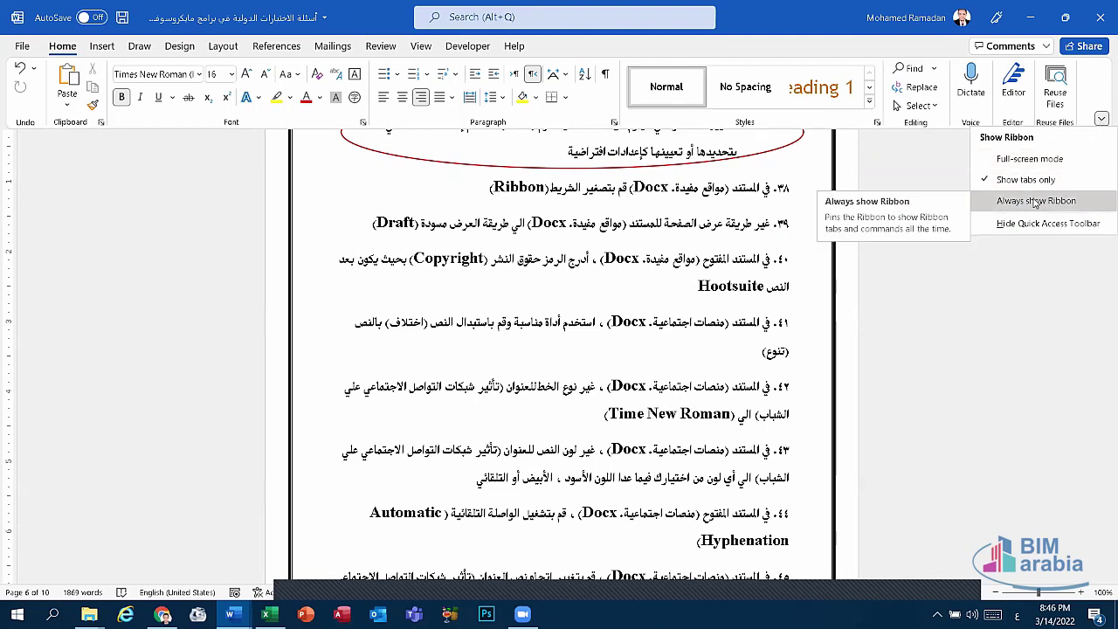
{"action": "left_click", "coordinate": [1035, 201]}
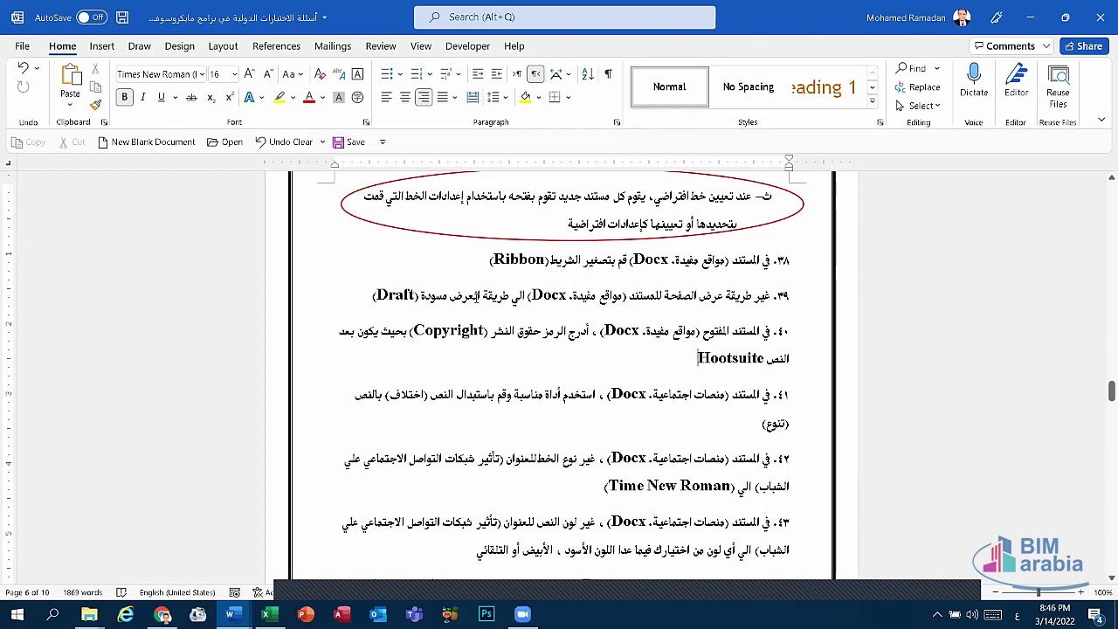
{"action": "left_click", "coordinate": [230, 614]}
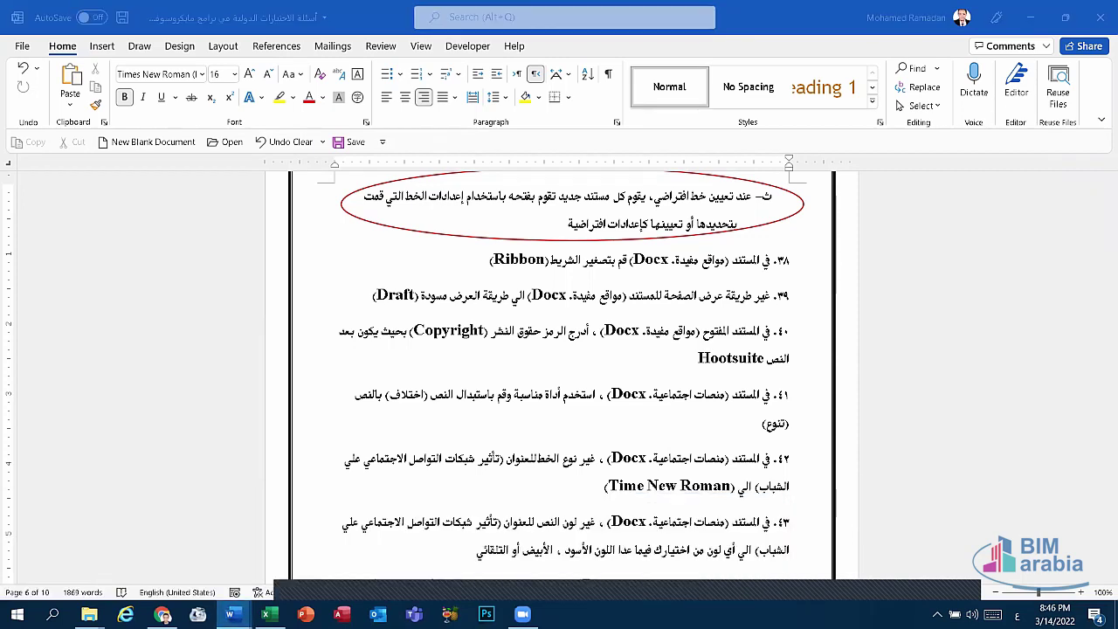
{"action": "left_click", "coordinate": [234, 551]}
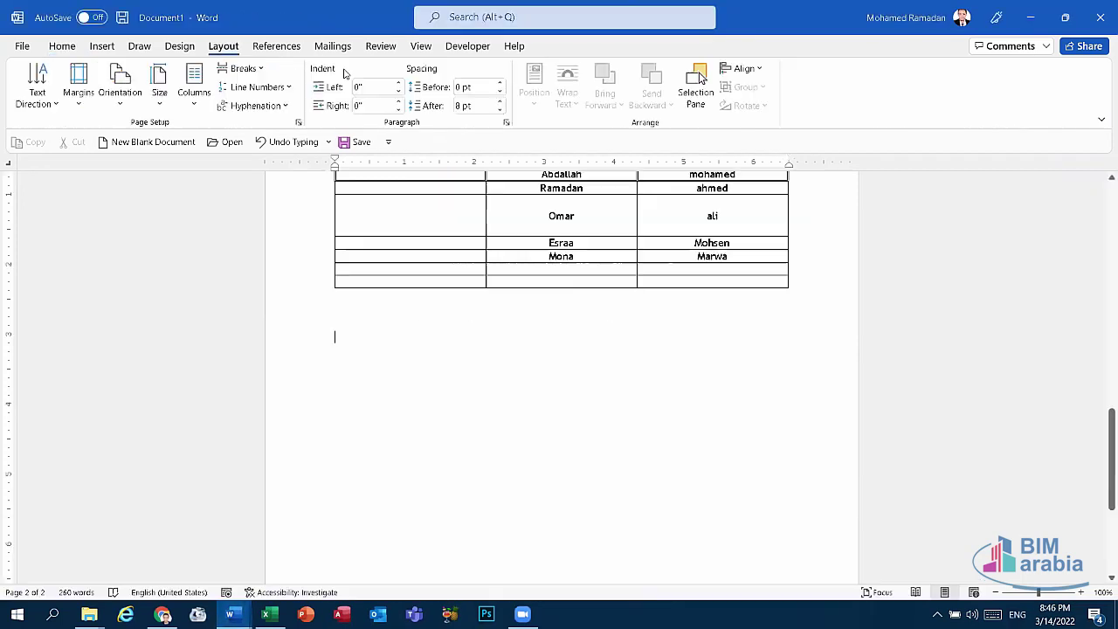
{"action": "left_click", "coordinate": [423, 45]}
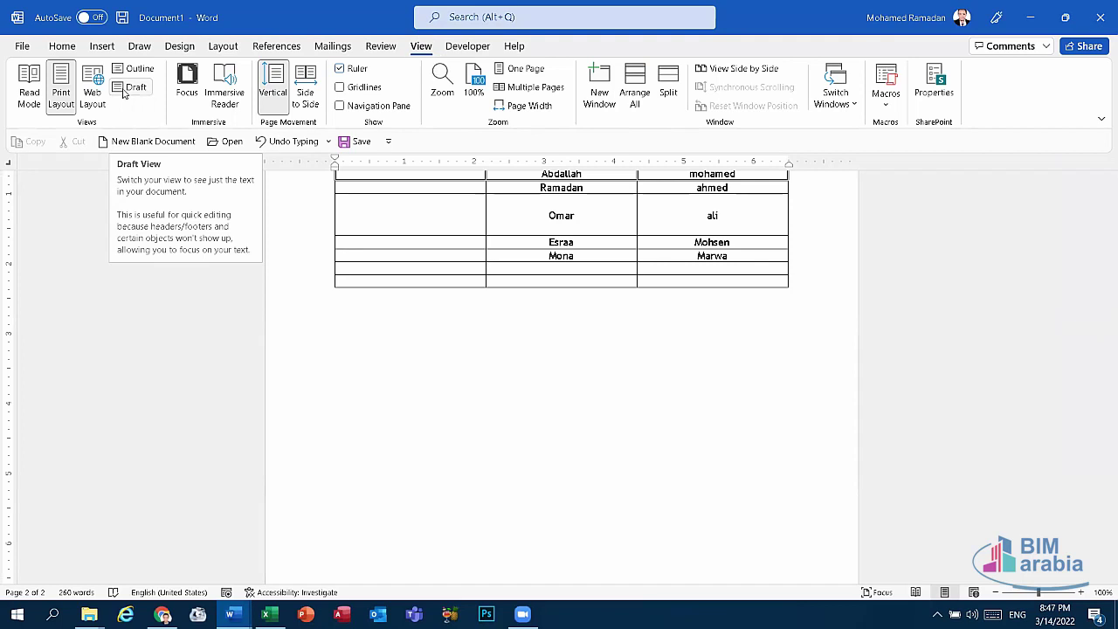
{"action": "left_click", "coordinate": [133, 88]}
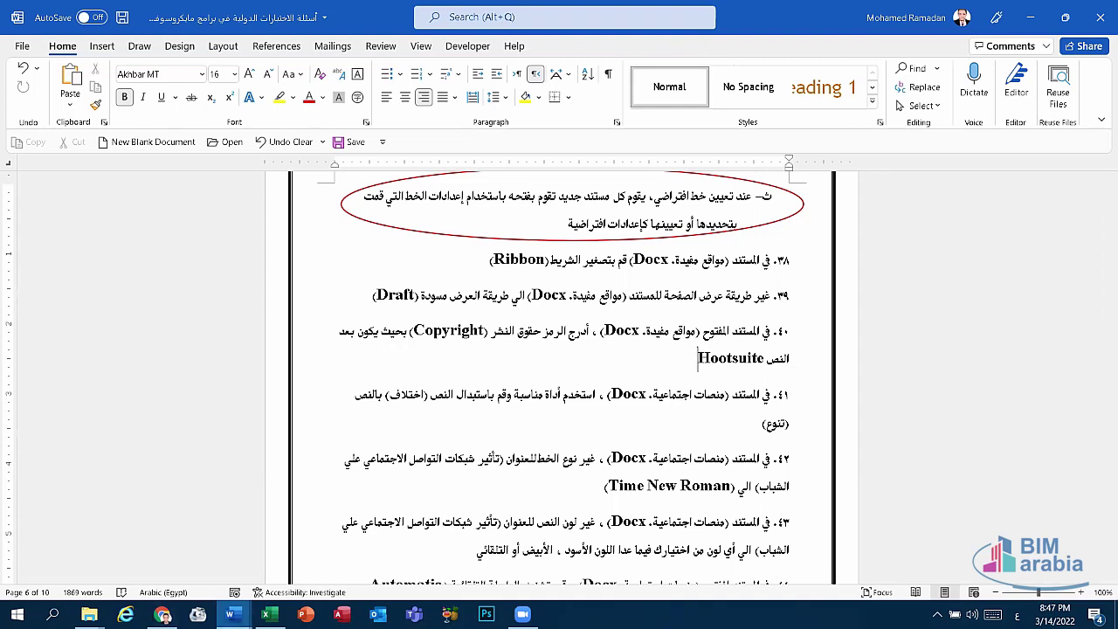
- Type 'Hootsuite' on the empty top line above the table in Document1
{"action": "left_click", "coordinate": [230, 614]}
{"action": "left_click", "coordinate": [293, 562]}
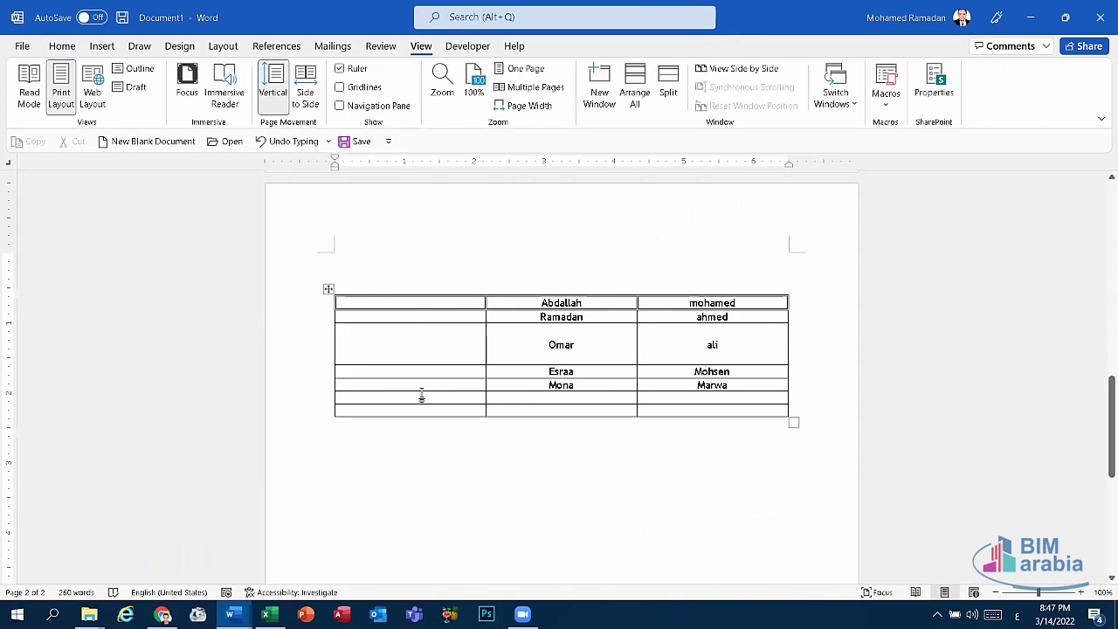
{"action": "double_click", "coordinate": [401, 267]}
{"action": "left_click", "coordinate": [378, 263]}
{"action": "type", "text": "Hoo"}
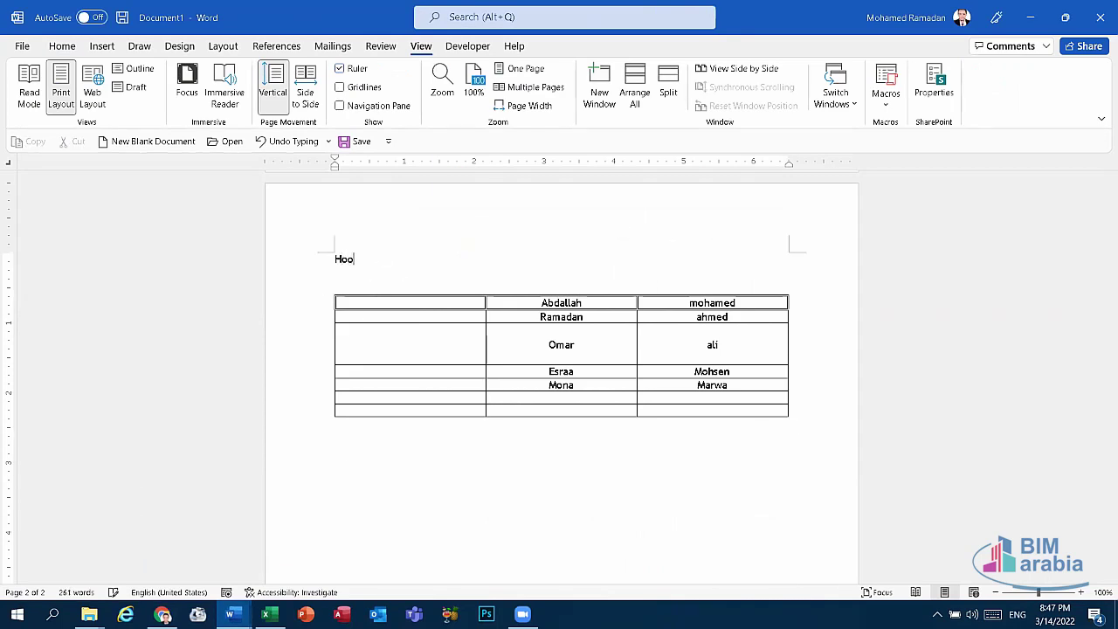
{"action": "type", "text": "tsuite"}
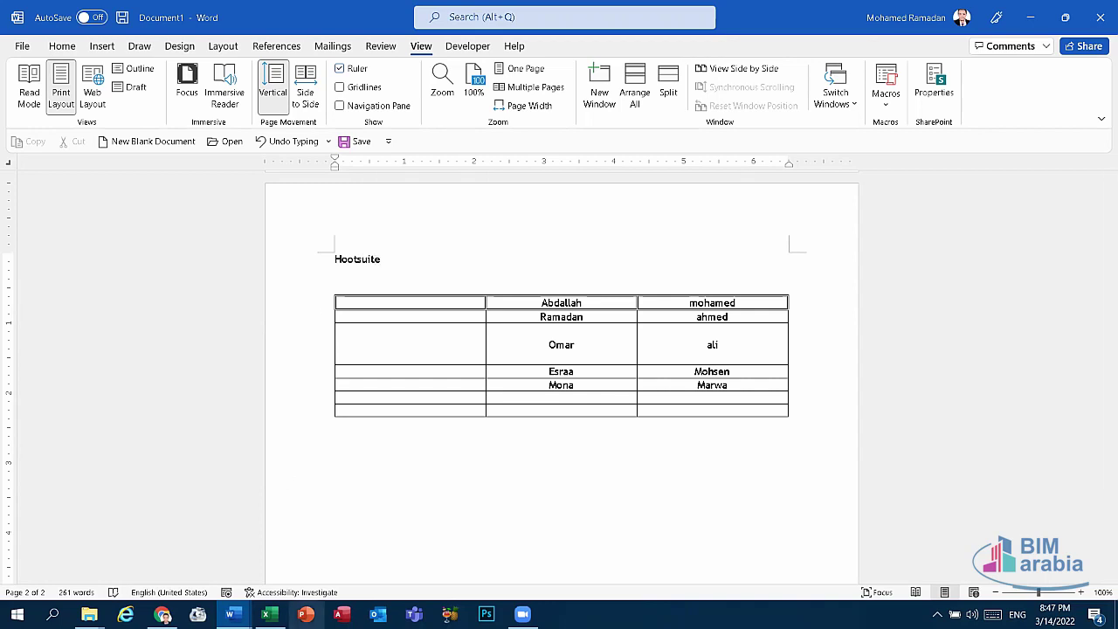
- Check the exam question wording, then return to Document1
{"action": "left_click", "coordinate": [230, 614]}
{"action": "left_click", "coordinate": [139, 564]}
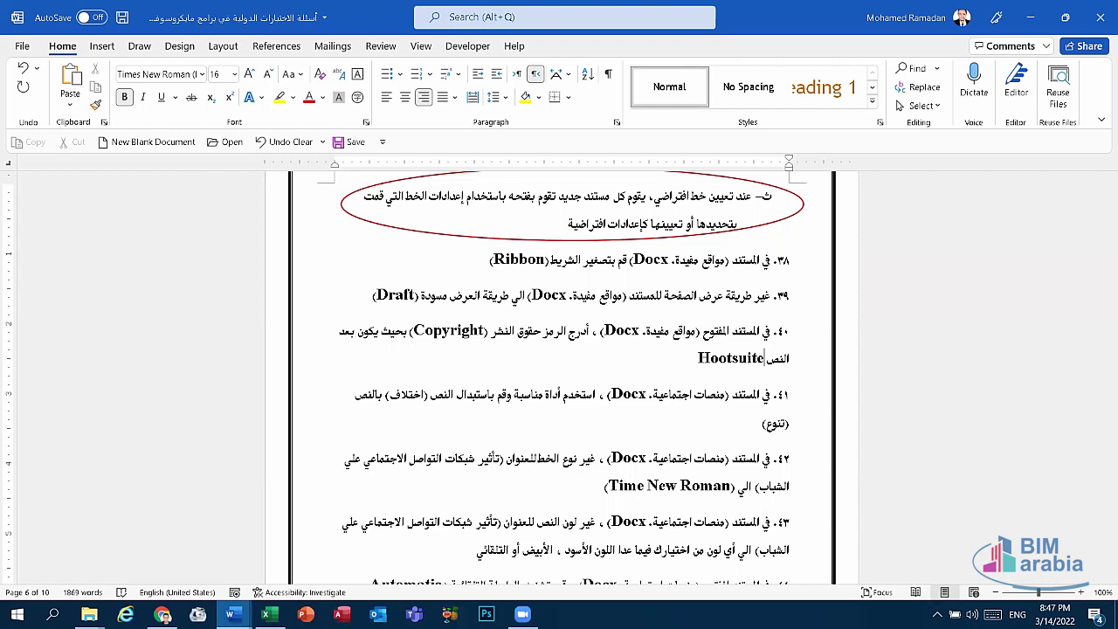
{"action": "left_click", "coordinate": [230, 614]}
{"action": "left_click", "coordinate": [92, 565]}
{"action": "left_click", "coordinate": [230, 614]}
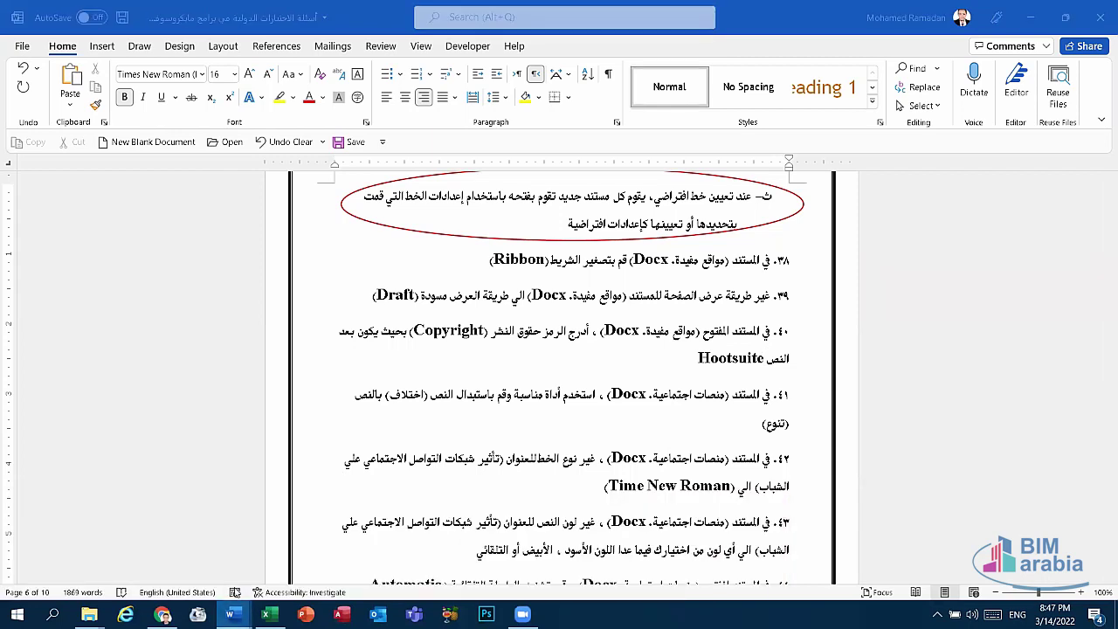
{"action": "left_click", "coordinate": [223, 544]}
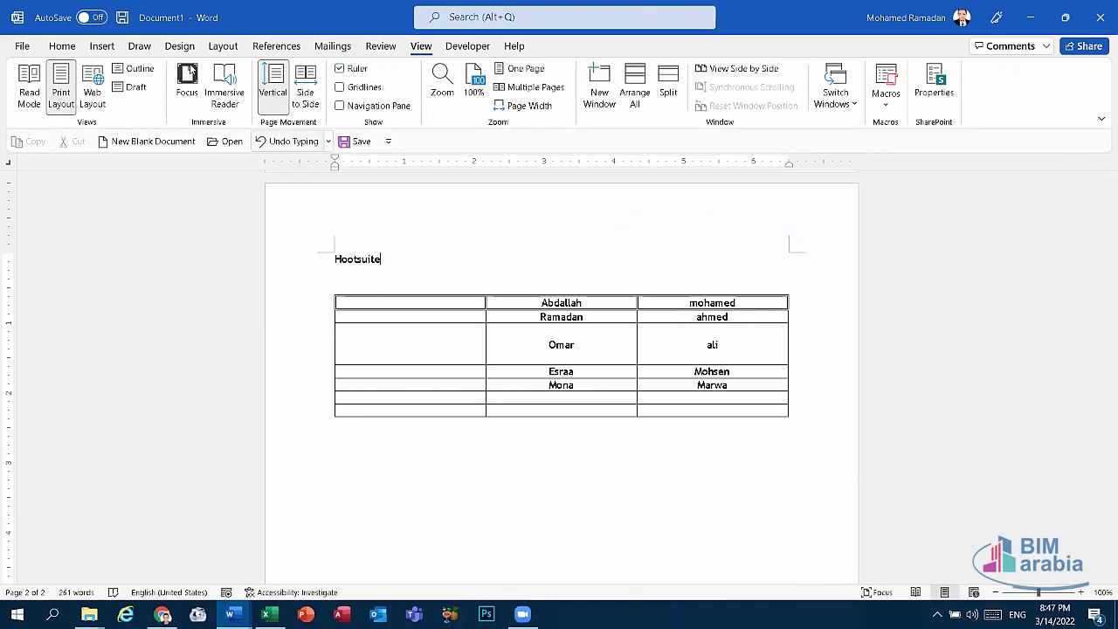
- Add the © symbol from Insert > Symbol after Hootsuite, then undo it
{"action": "left_click", "coordinate": [91, 49]}
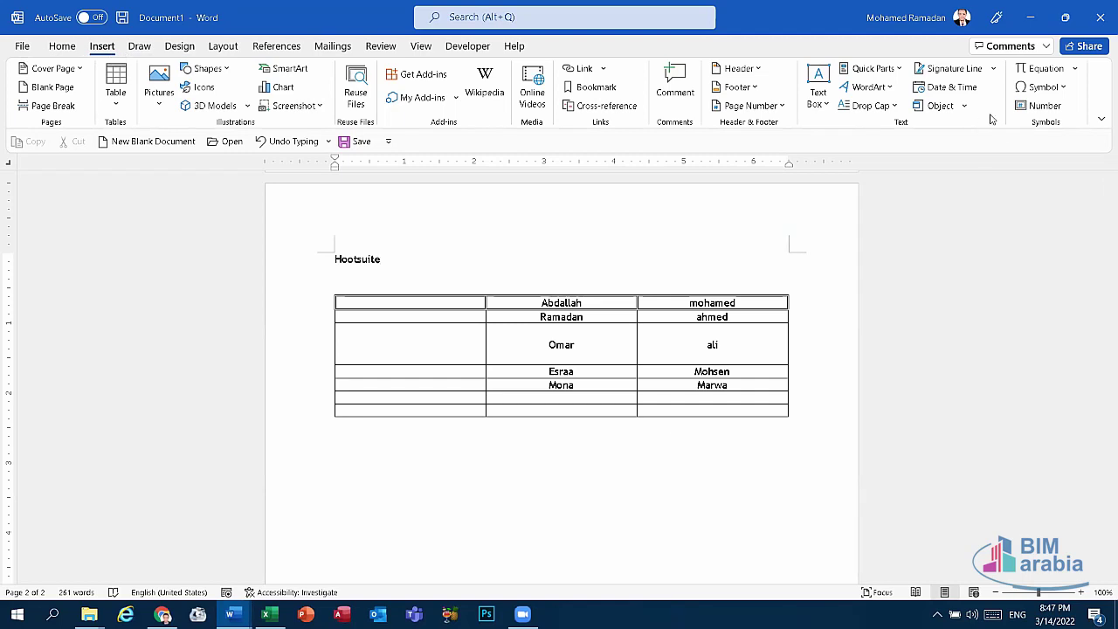
{"action": "left_click", "coordinate": [1060, 89]}
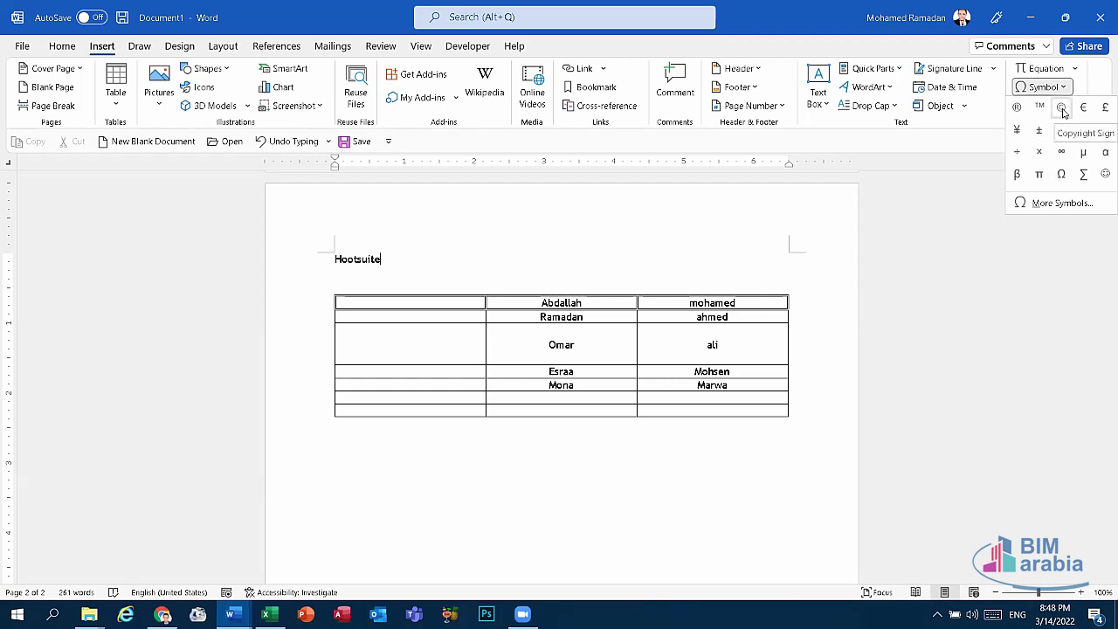
{"action": "key", "text": "Escape"}
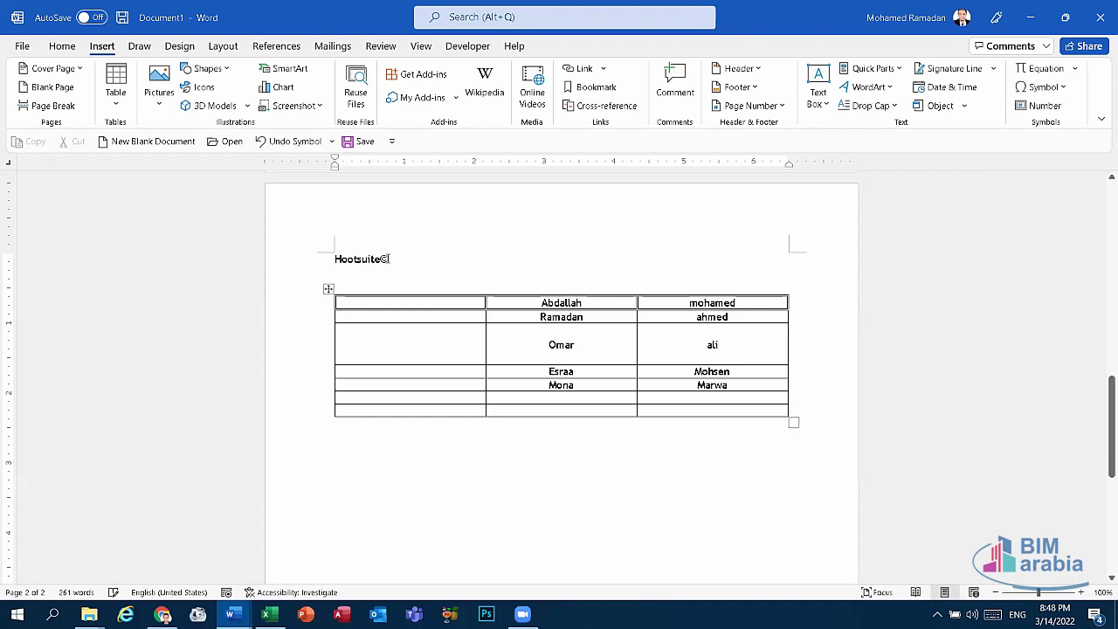
{"action": "left_click", "coordinate": [294, 141]}
- Return to the exam questions document, scroll through questions 39–45, and open Find and Replace
{"action": "mouse_move", "coordinate": [230, 614]}
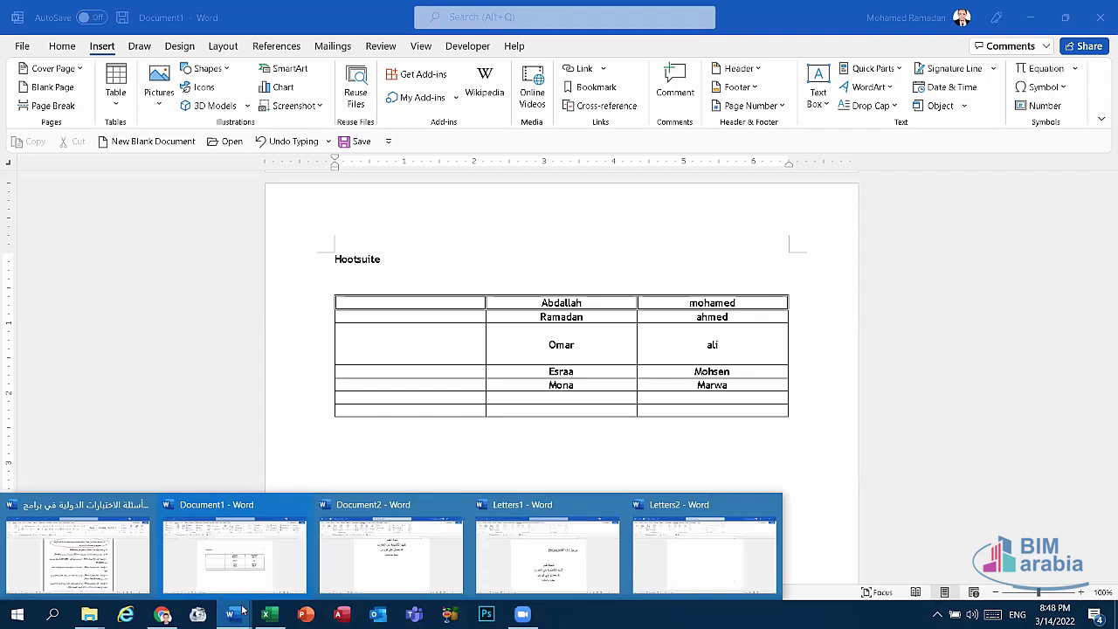
{"action": "left_click", "coordinate": [83, 559]}
{"action": "scroll", "coordinate": [769, 466], "scroll_direction": "down", "scroll_amount": 4}
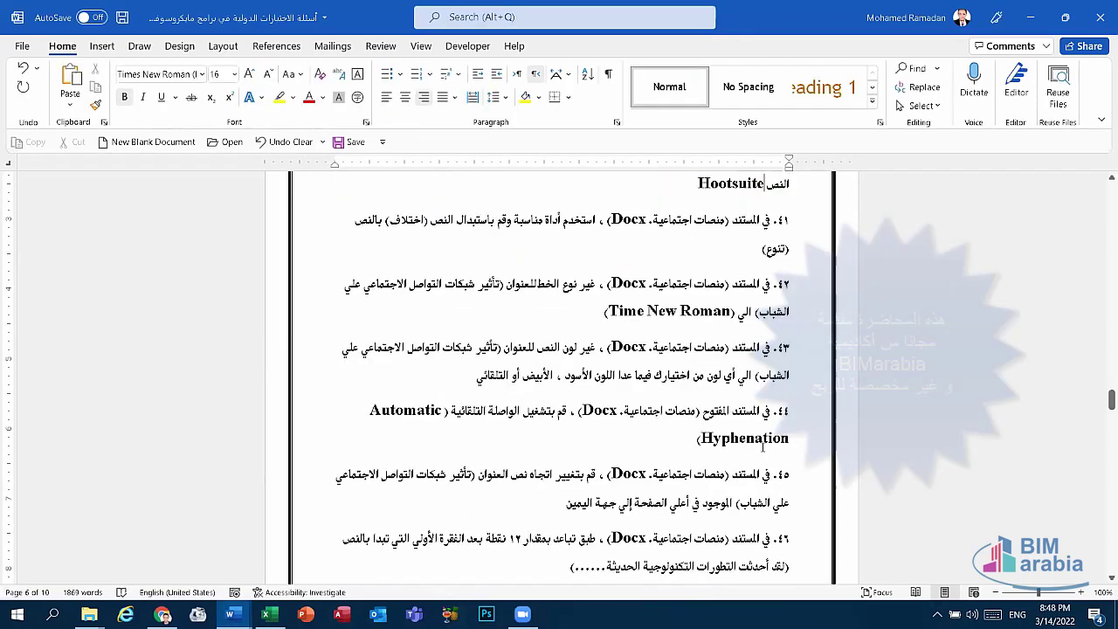
{"action": "scroll", "coordinate": [767, 461], "scroll_direction": "down", "scroll_amount": 4}
{"action": "scroll", "coordinate": [765, 454], "scroll_direction": "down", "scroll_amount": 6}
{"action": "scroll", "coordinate": [761, 444], "scroll_direction": "down", "scroll_amount": 7}
{"action": "scroll", "coordinate": [758, 441], "scroll_direction": "up", "scroll_amount": 6}
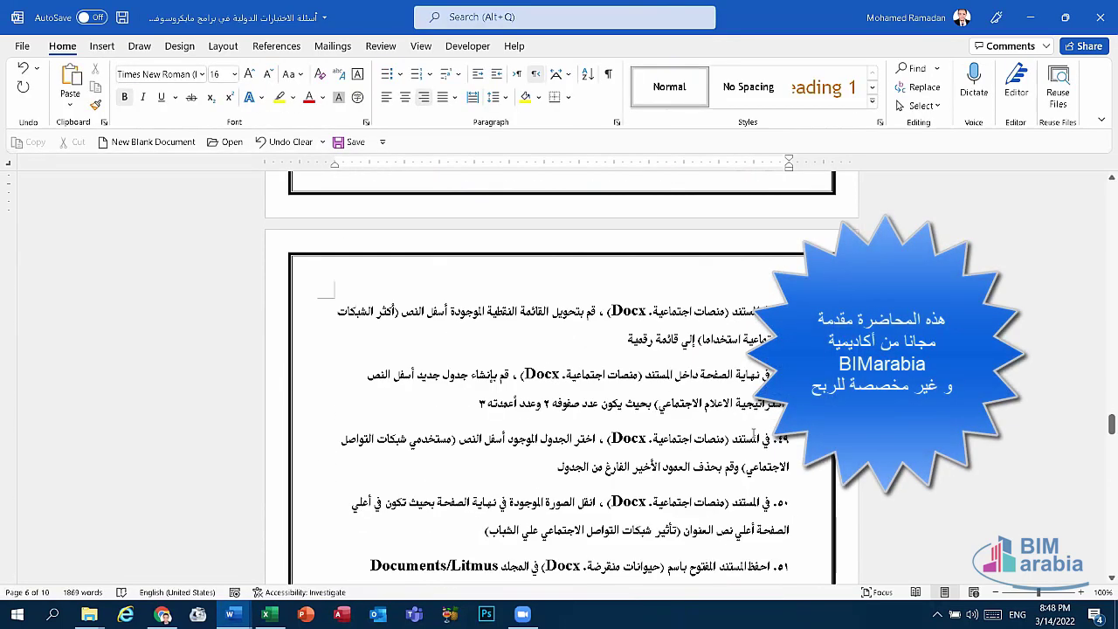
{"action": "scroll", "coordinate": [743, 432], "scroll_direction": "up", "scroll_amount": 7}
{"action": "scroll", "coordinate": [725, 421], "scroll_direction": "up", "scroll_amount": 4}
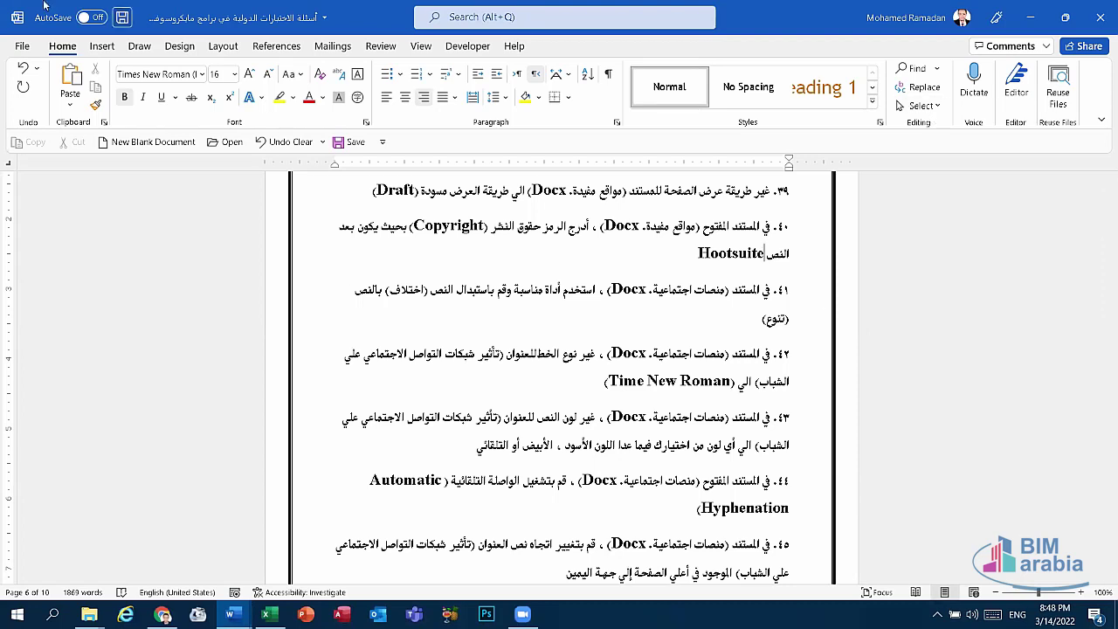
{"action": "left_click", "coordinate": [921, 88]}
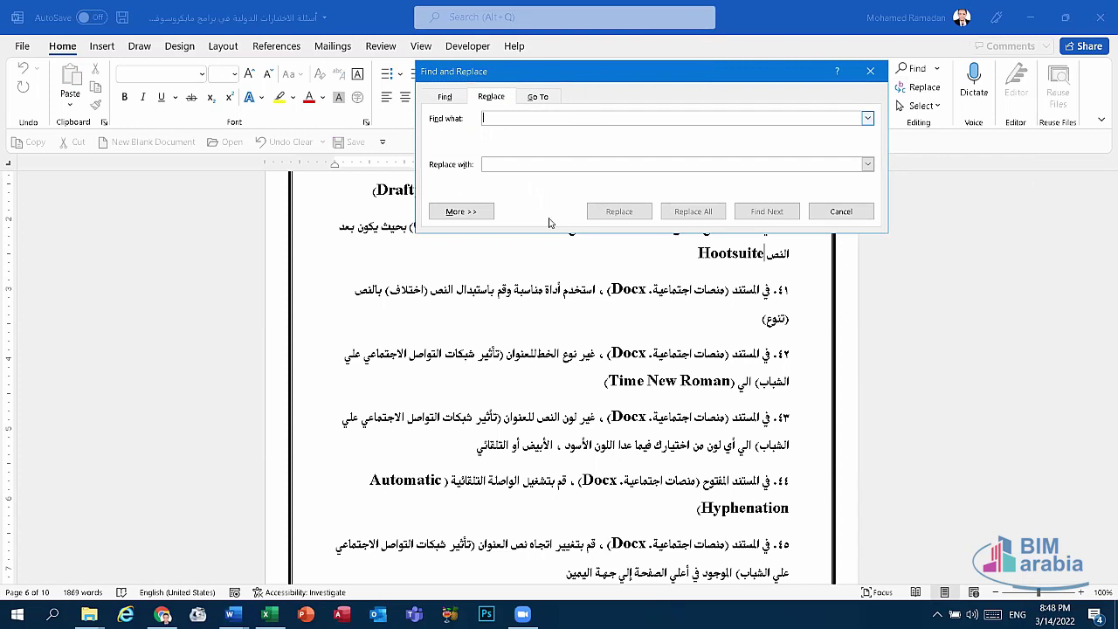
- Enter تنوع as the replacement for اختلاف, then cancel Find and Replace without replacing
{"action": "key", "text": "super+space"}
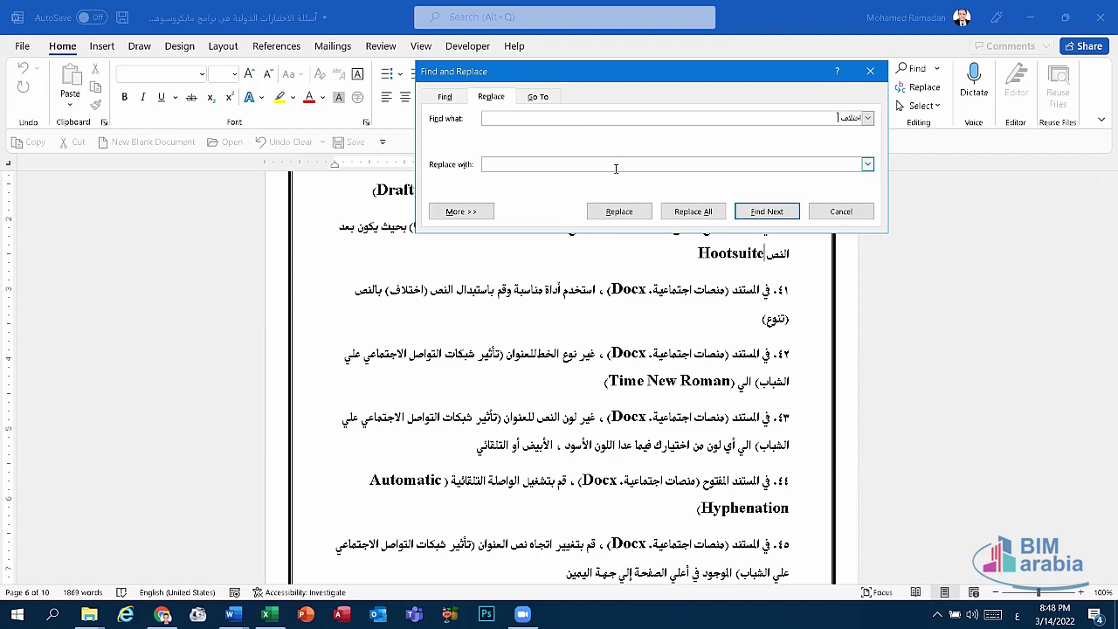
{"action": "left_click", "coordinate": [856, 164]}
{"action": "type", "text": "تنوع"}
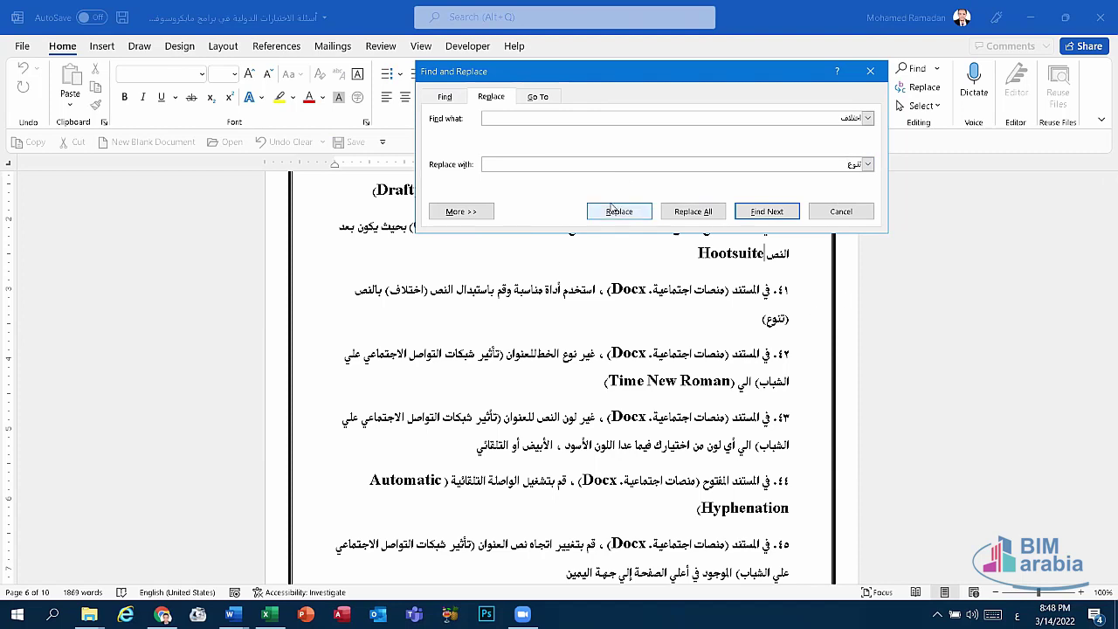
{"action": "left_click", "coordinate": [838, 213]}
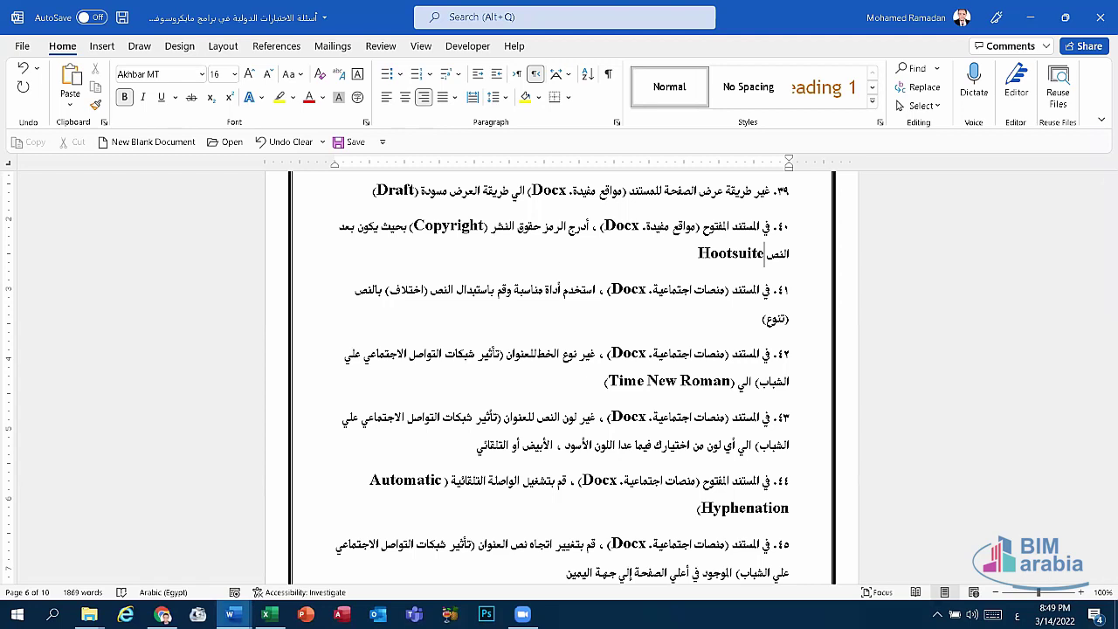
- In Document2, set the line بعدد ساعات to Times New Roman, then go back to the exam questions
{"action": "mouse_move", "coordinate": [230, 614]}
{"action": "left_click", "coordinate": [404, 553]}
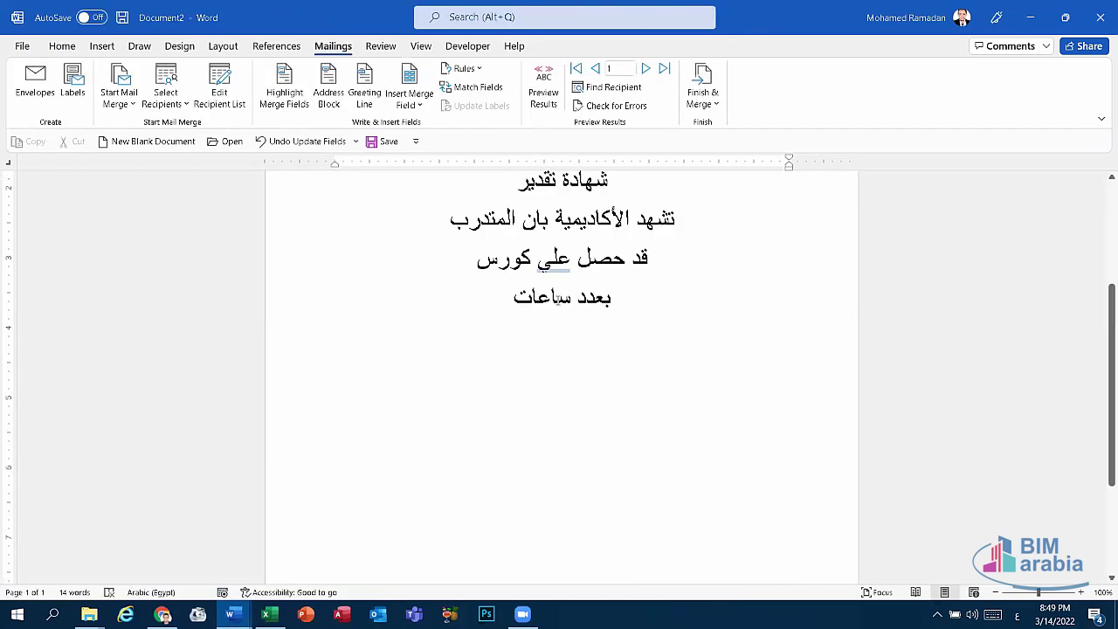
{"action": "left_click_drag", "start_coordinate": [558, 297], "coordinate": [617, 297]}
{"action": "left_click", "coordinate": [85, 51]}
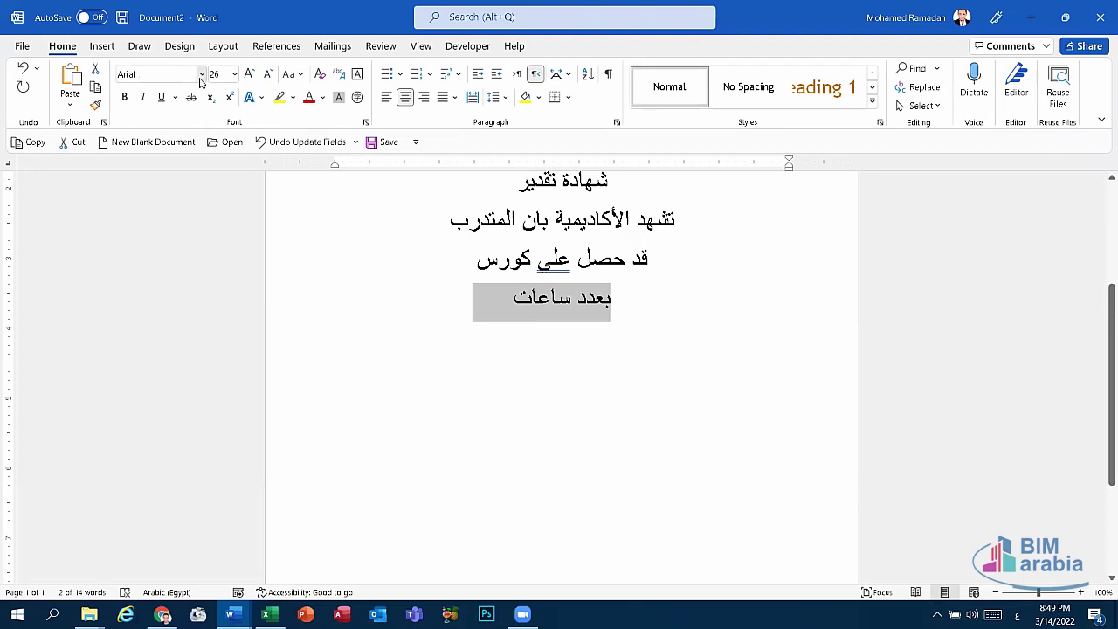
{"action": "left_click", "coordinate": [201, 77]}
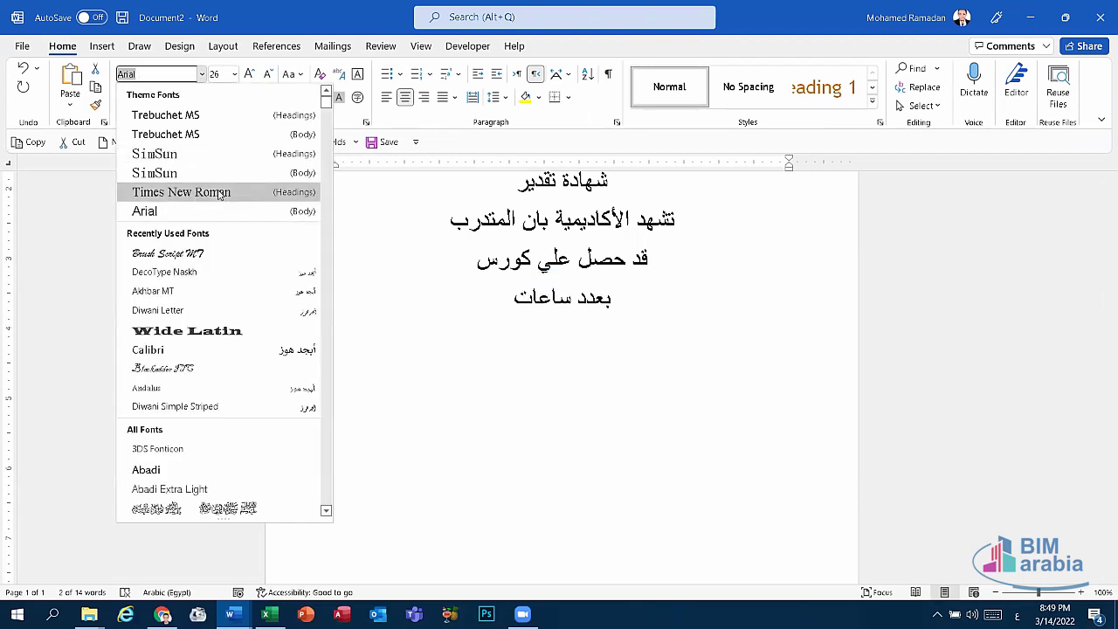
{"action": "left_click", "coordinate": [209, 193]}
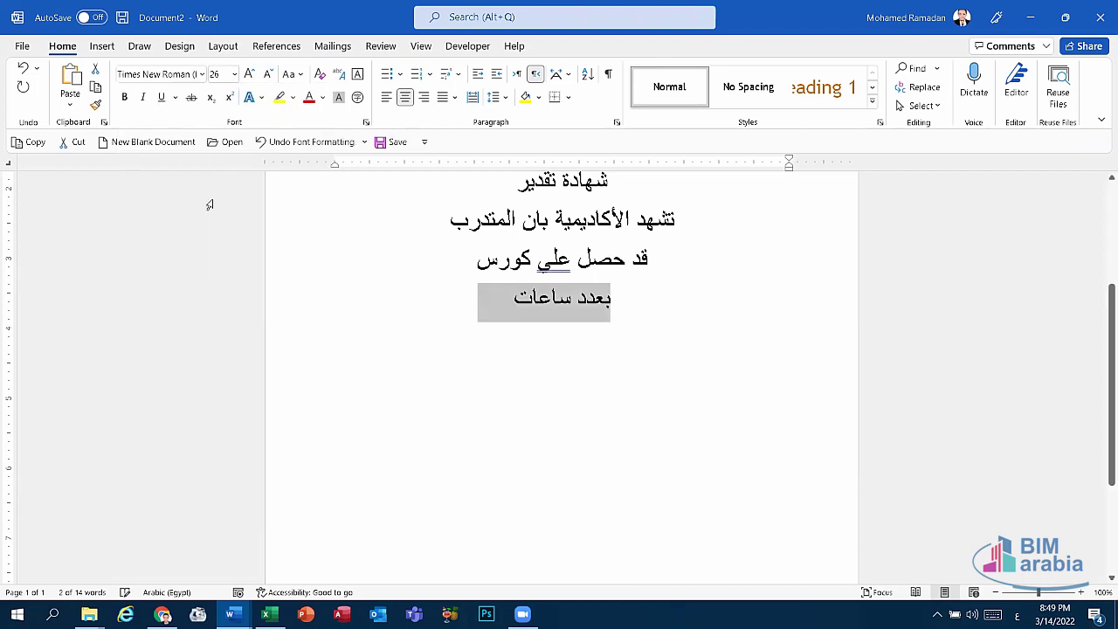
{"action": "left_click", "coordinate": [231, 614]}
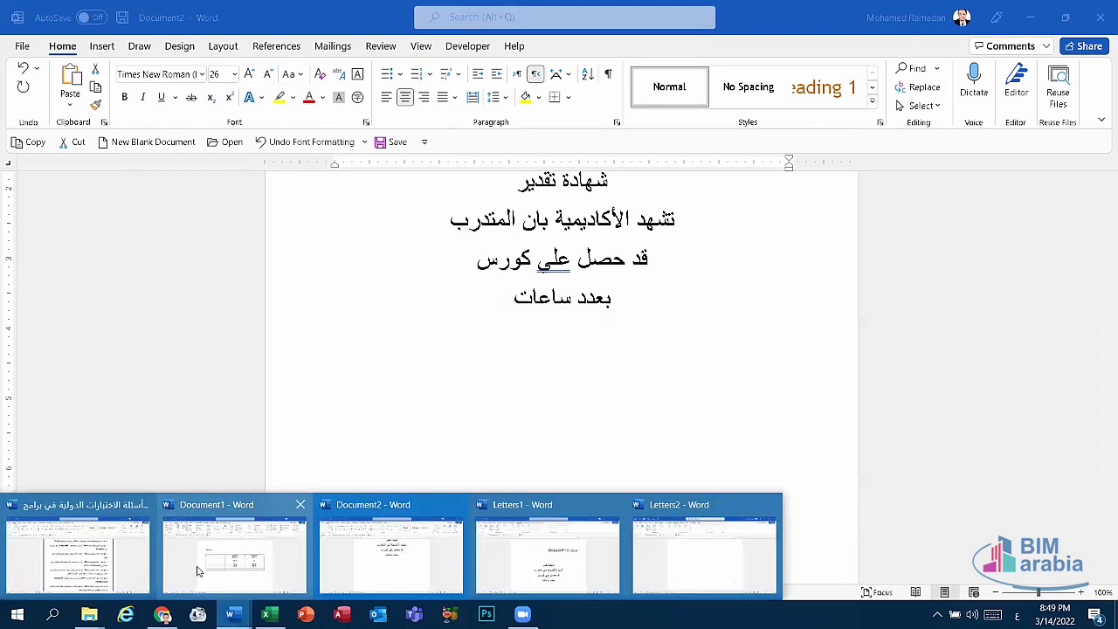
{"action": "left_click", "coordinate": [83, 555]}
{"action": "scroll", "coordinate": [709, 431], "scroll_direction": "down", "scroll_amount": 2}
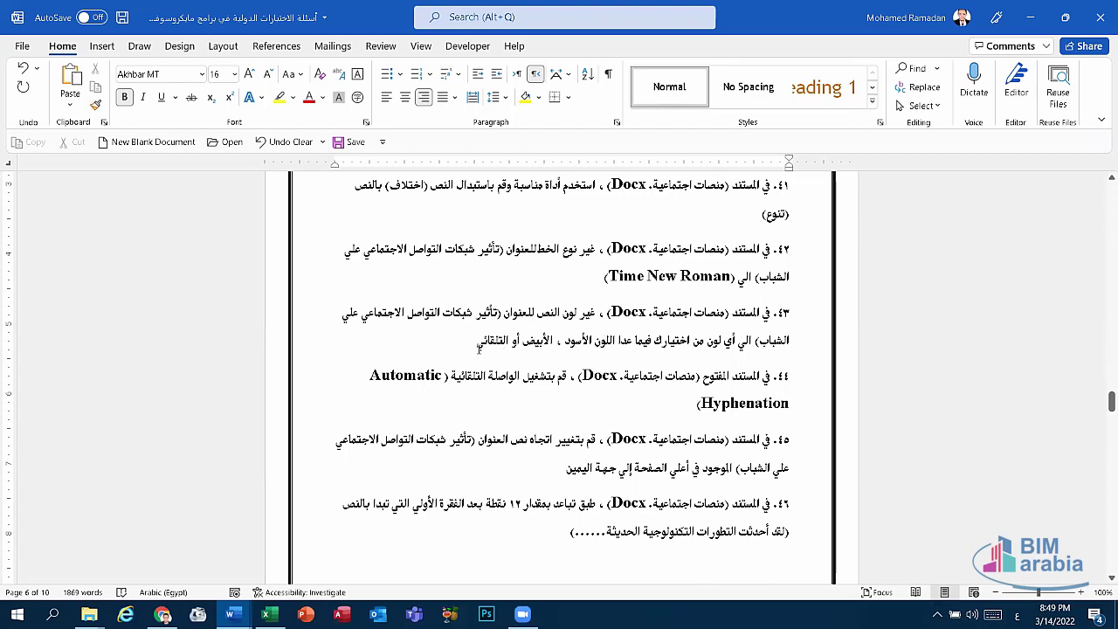
- In Document2, colour the line بعدد ساعات Dark Red, then return to the exam questions
{"action": "left_click", "coordinate": [230, 615]}
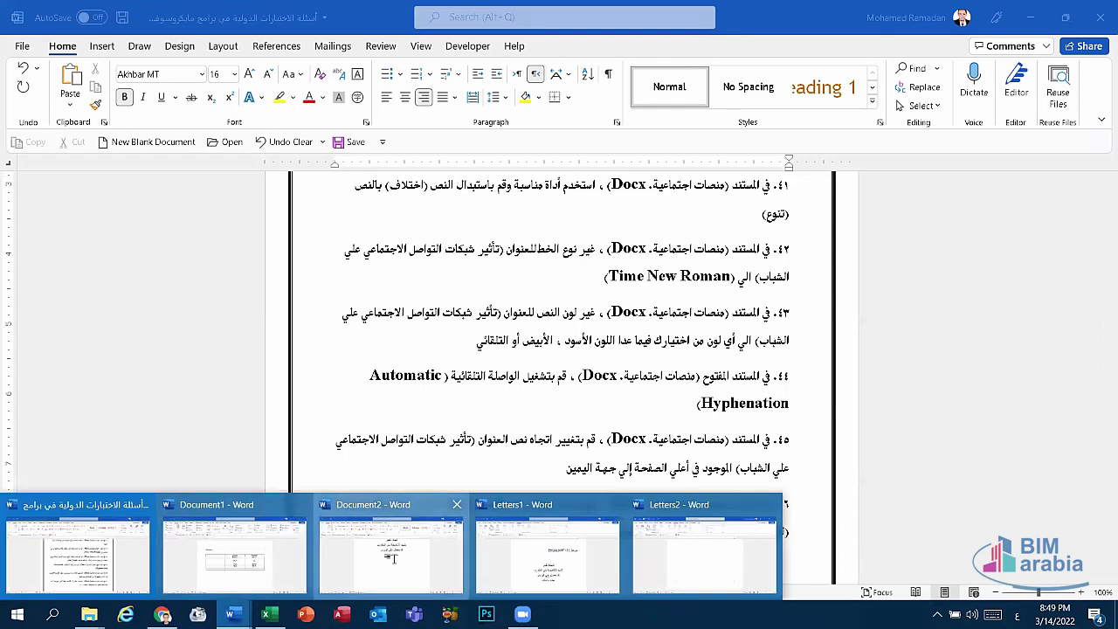
{"action": "left_click", "coordinate": [393, 557]}
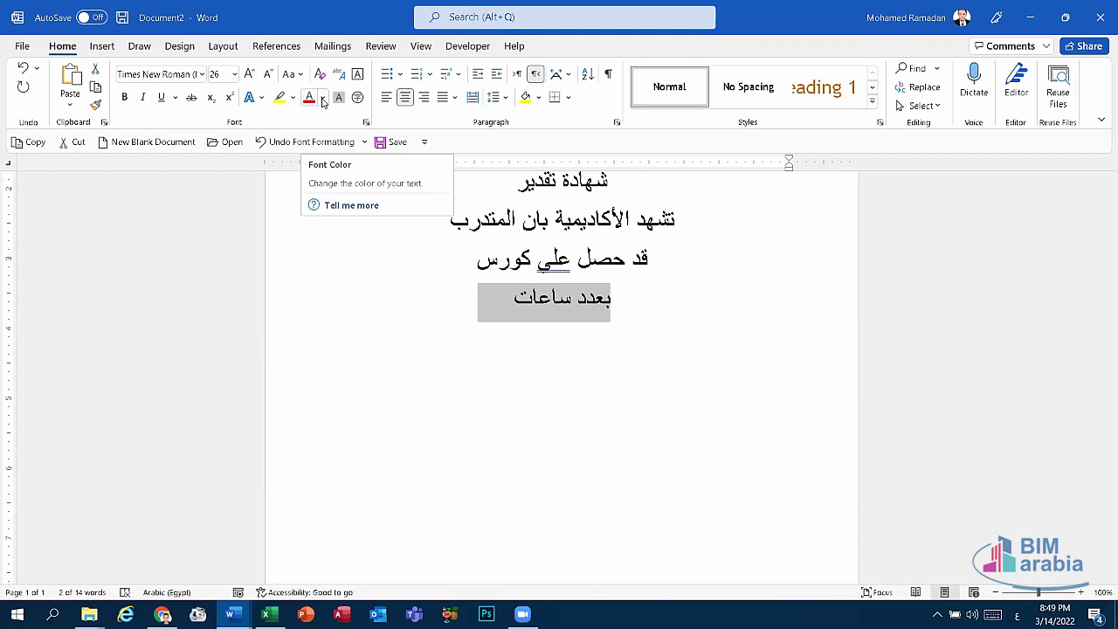
{"action": "left_click", "coordinate": [322, 98]}
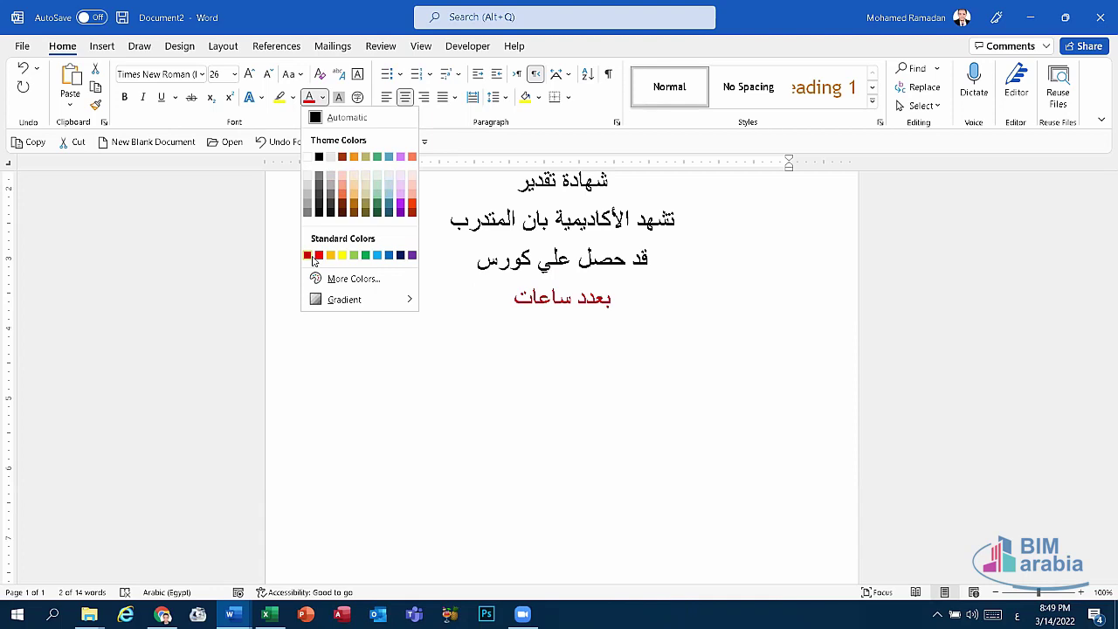
{"action": "left_click", "coordinate": [311, 255]}
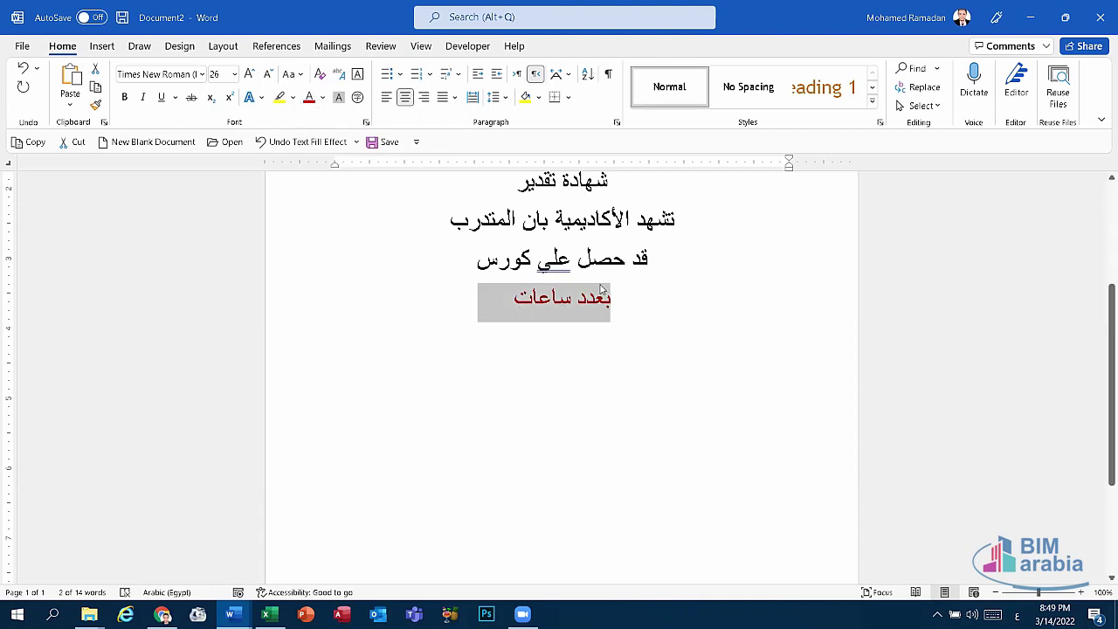
{"action": "left_click", "coordinate": [231, 615]}
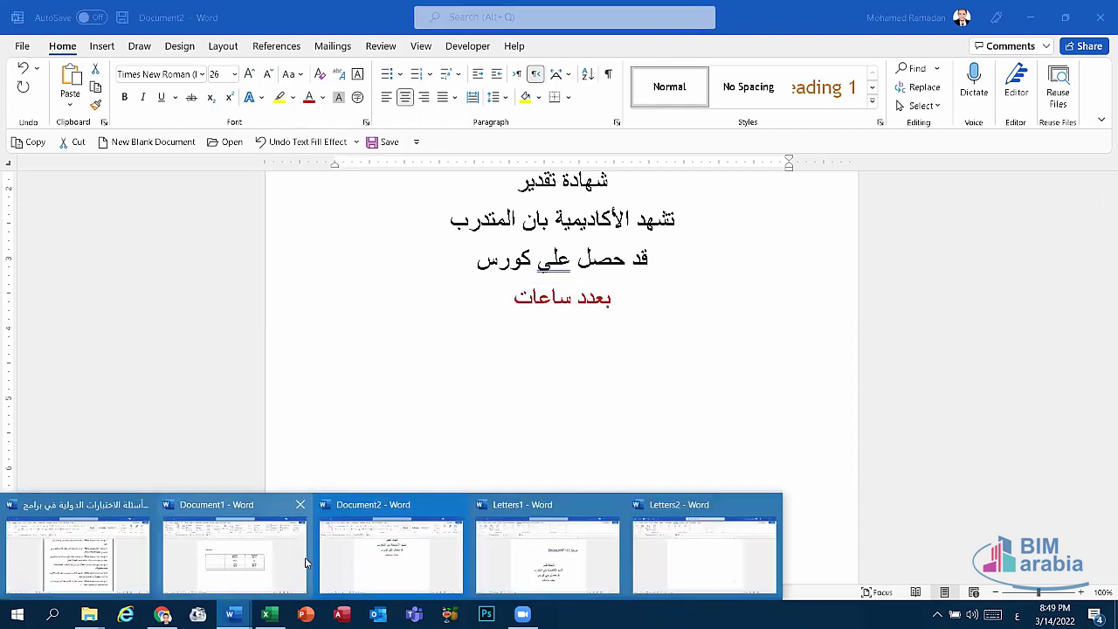
{"action": "left_click", "coordinate": [131, 563]}
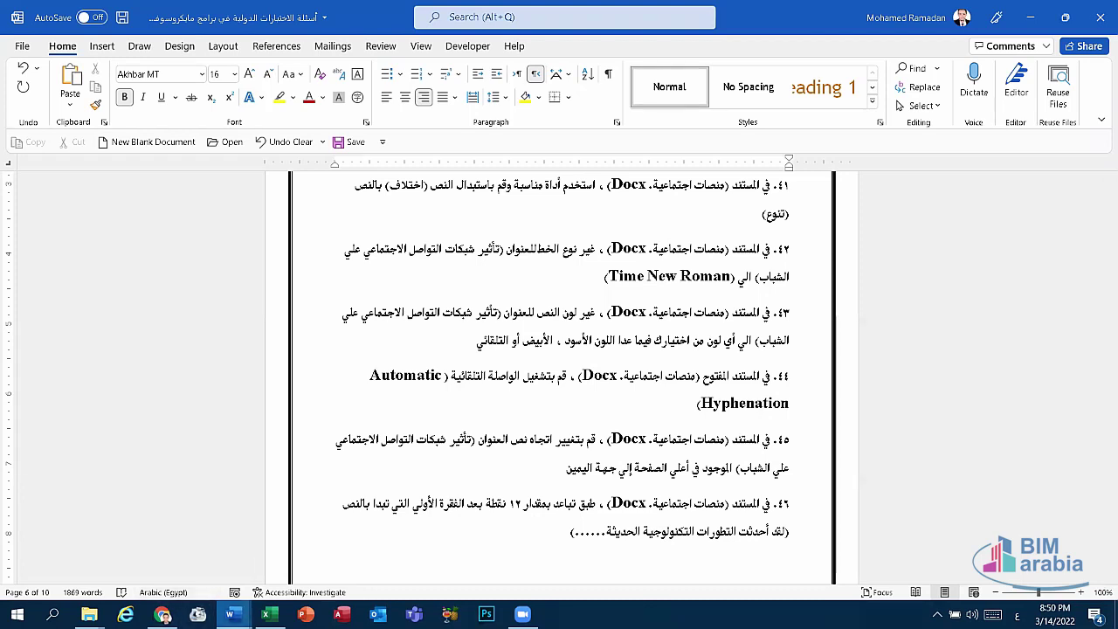
- In Document1, set Layout > Hyphenation to Automatic, then return to the exam questions
{"action": "left_click", "coordinate": [227, 612]}
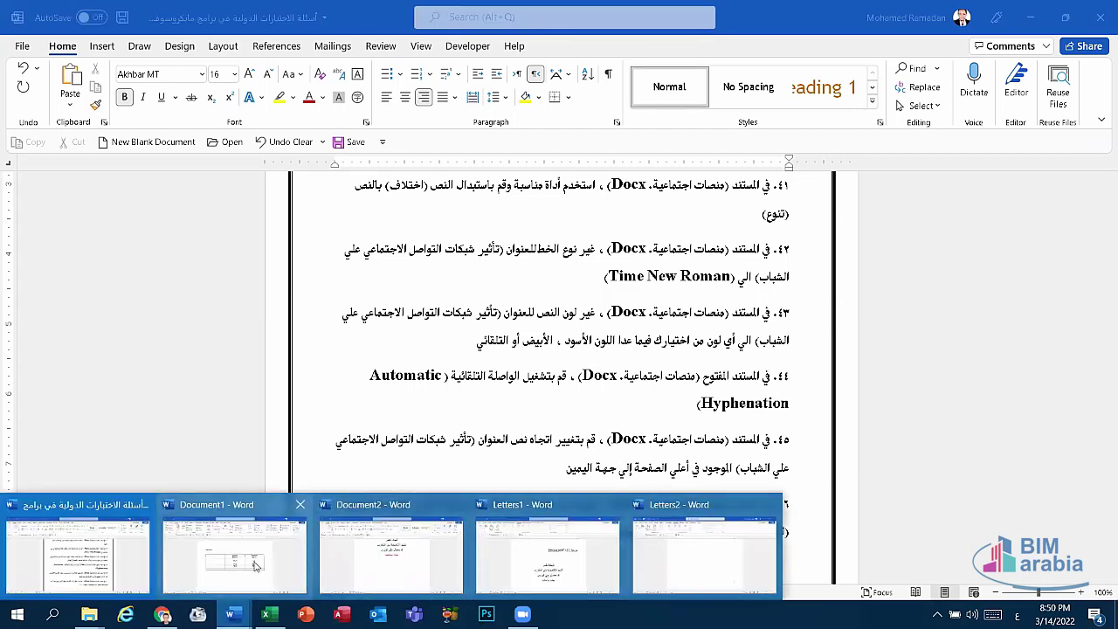
{"action": "left_click", "coordinate": [256, 565]}
{"action": "scroll", "coordinate": [367, 450], "scroll_direction": "down", "scroll_amount": 5}
{"action": "scroll", "coordinate": [367, 449], "scroll_direction": "down", "scroll_amount": 5}
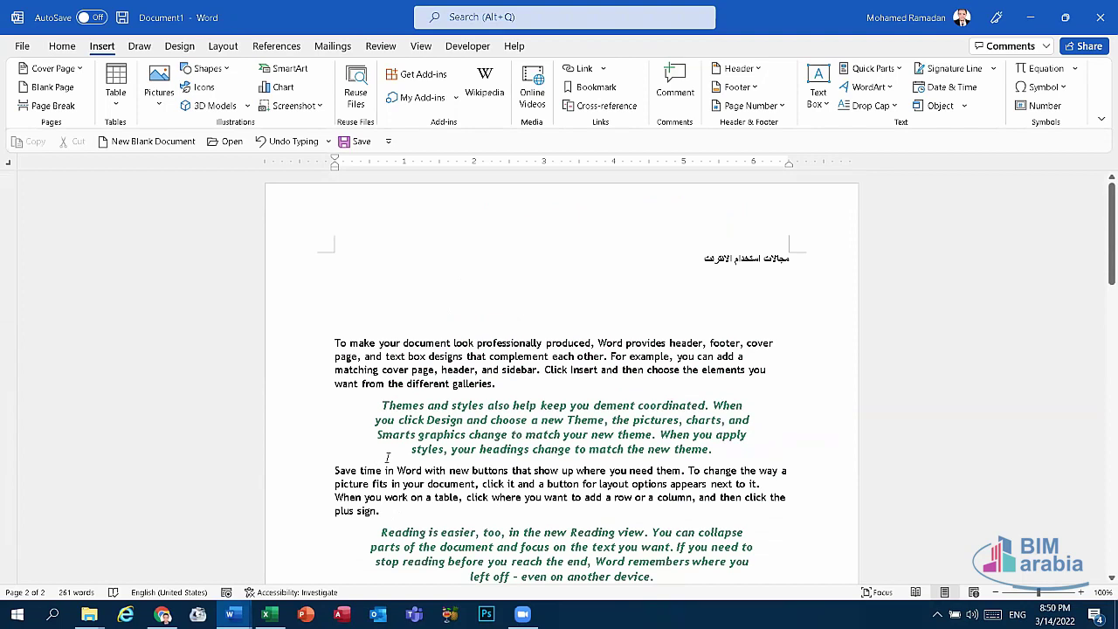
{"action": "scroll", "coordinate": [492, 518], "scroll_direction": "down", "scroll_amount": 4}
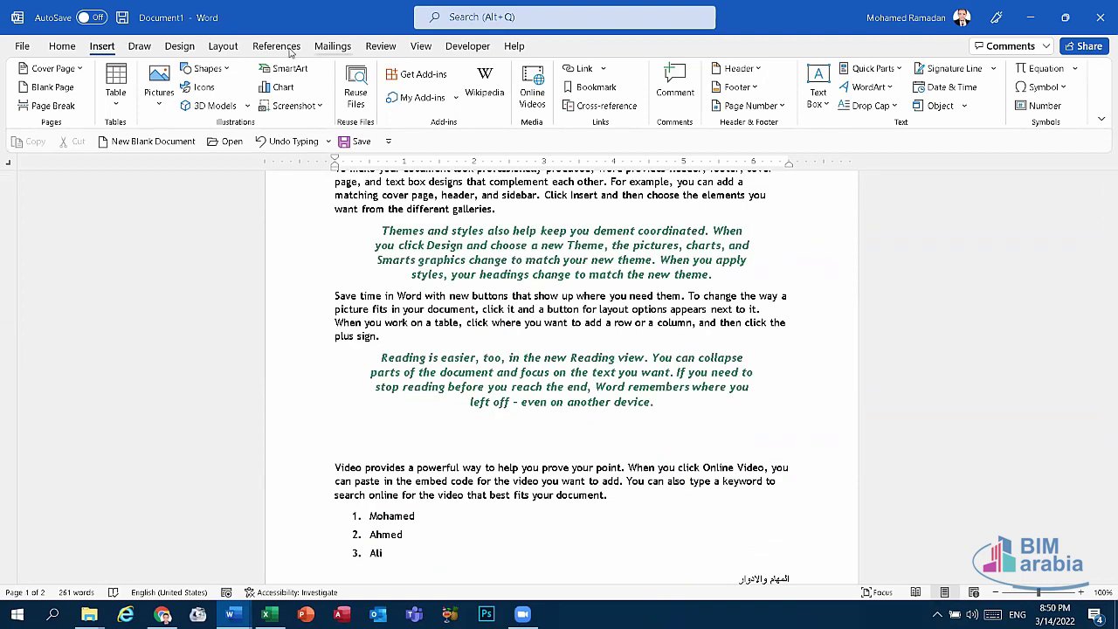
{"action": "left_click", "coordinate": [221, 51]}
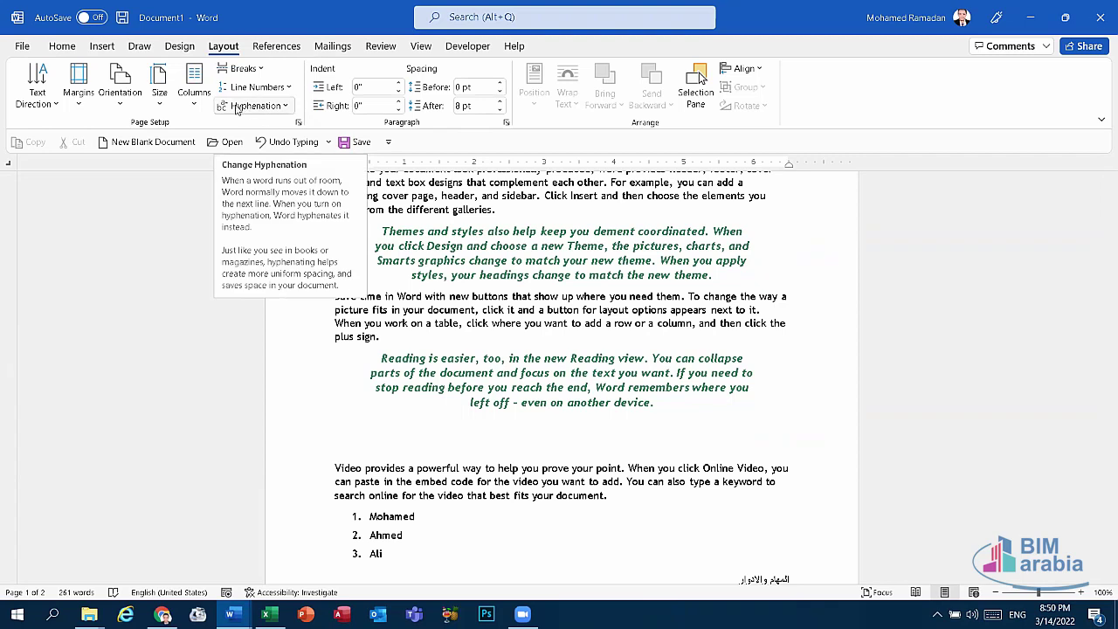
{"action": "left_click", "coordinate": [267, 106]}
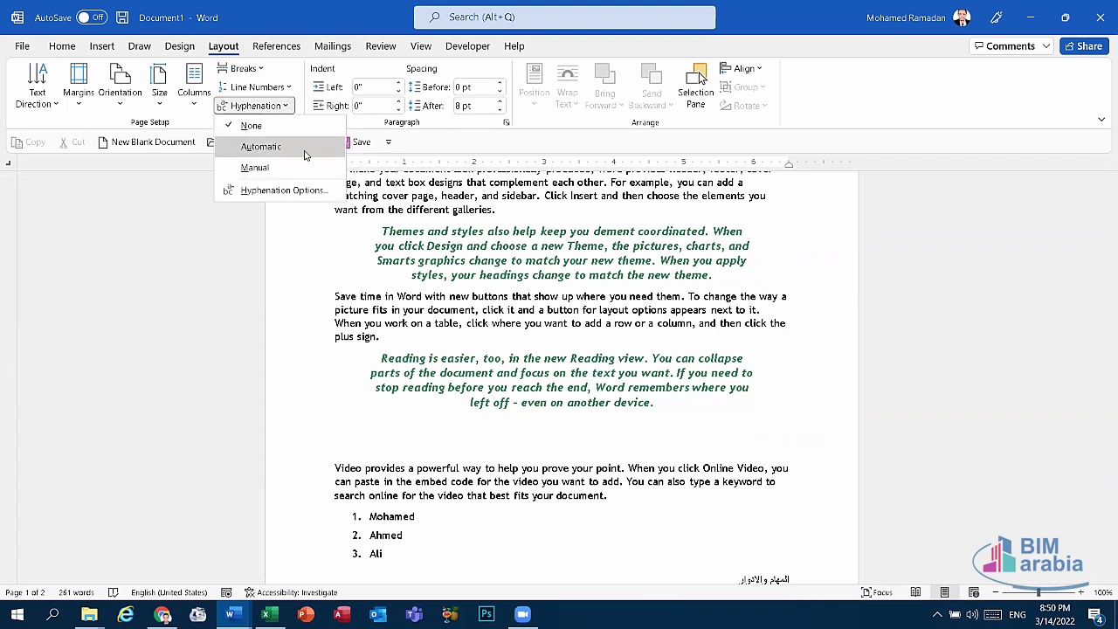
{"action": "left_click", "coordinate": [273, 153]}
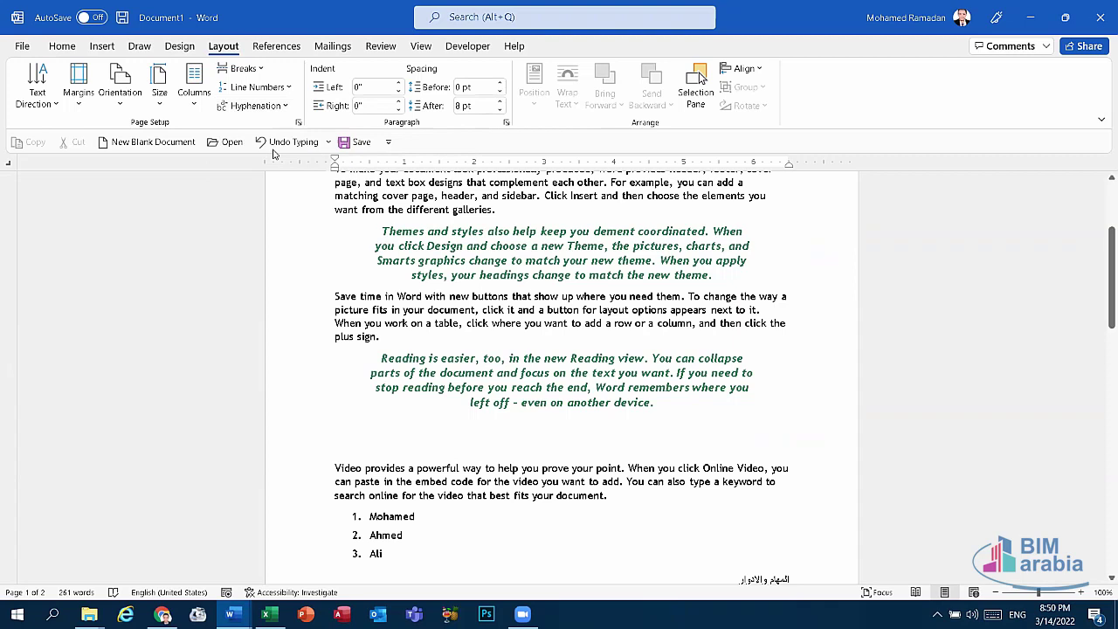
{"action": "scroll", "coordinate": [404, 202], "scroll_direction": "up", "scroll_amount": 2}
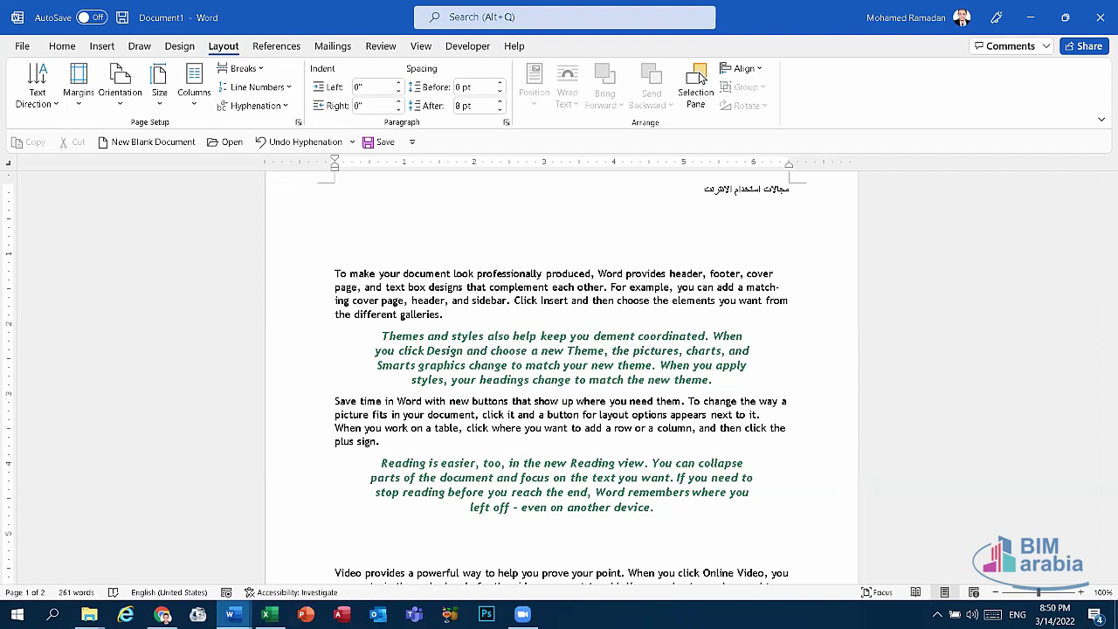
{"action": "left_click", "coordinate": [230, 614]}
{"action": "left_click", "coordinate": [145, 568]}
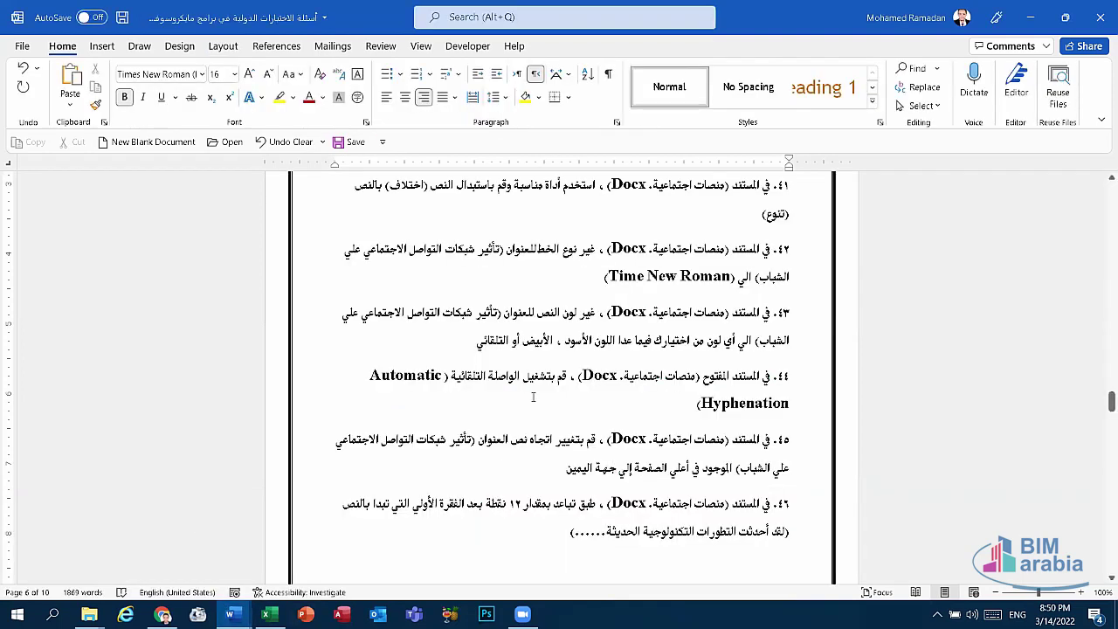
- Scroll the exam questions, then bring the Document2 certificate to the front
{"action": "scroll", "coordinate": [739, 452], "scroll_direction": "down", "scroll_amount": 2}
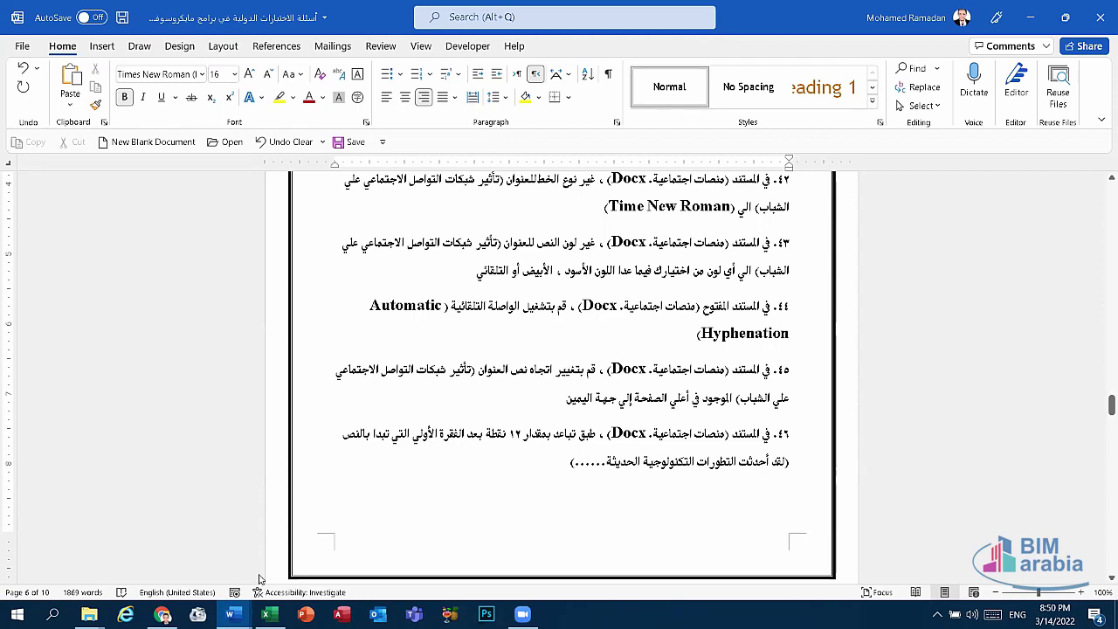
{"action": "left_click", "coordinate": [231, 615]}
{"action": "left_click", "coordinate": [340, 561]}
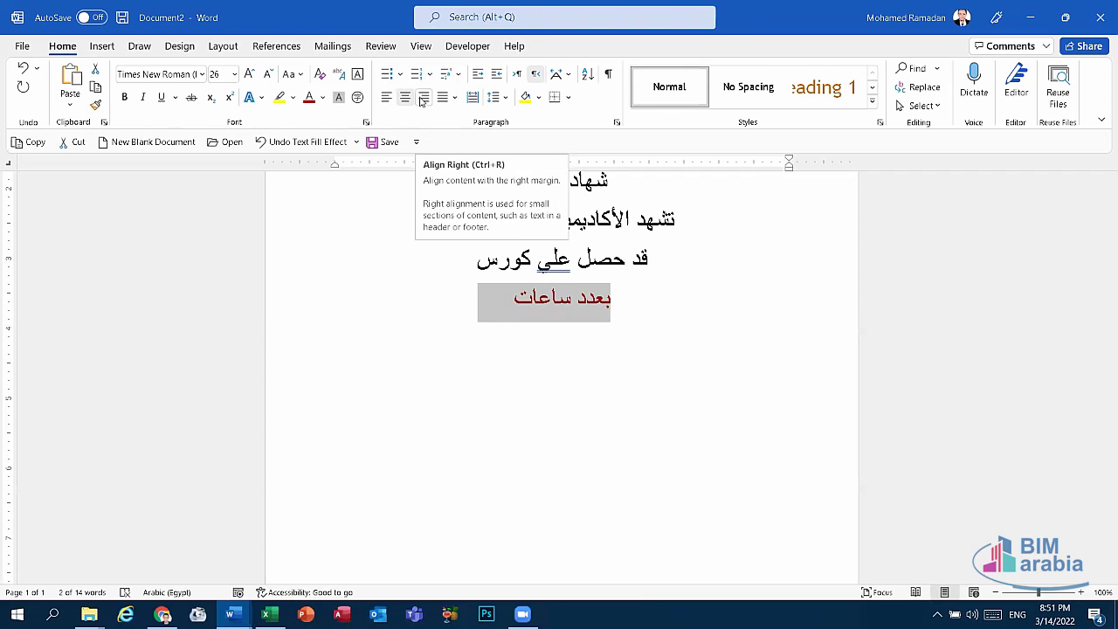
- Right-align the certificate line بعدد ساعات and return to the exam questions
{"action": "left_click", "coordinate": [423, 97]}
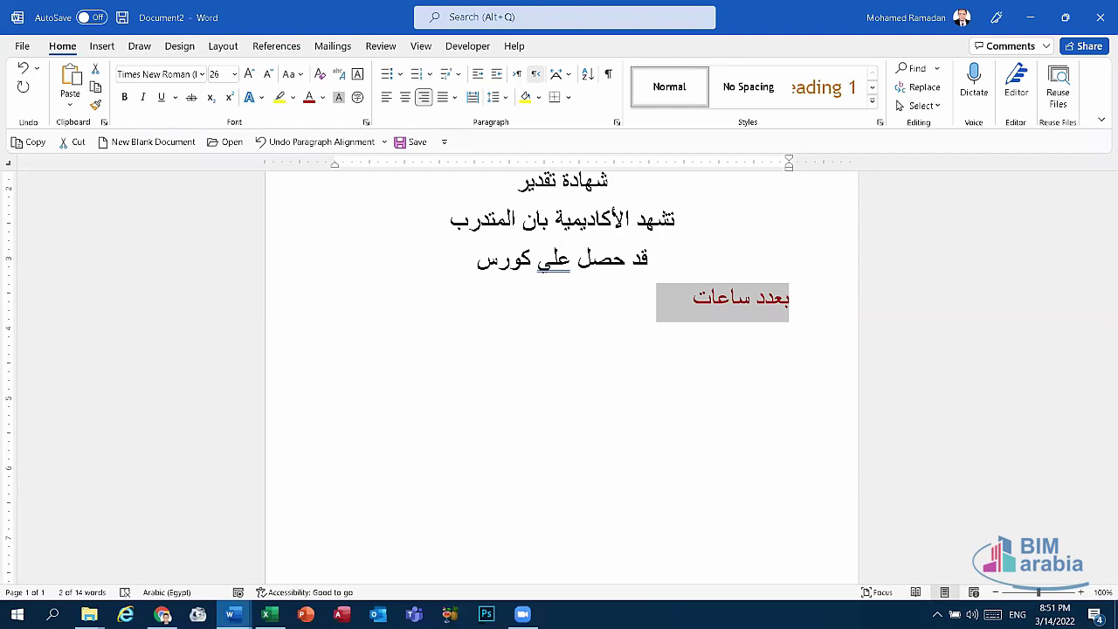
{"action": "mouse_move", "coordinate": [231, 615]}
{"action": "left_click", "coordinate": [105, 568]}
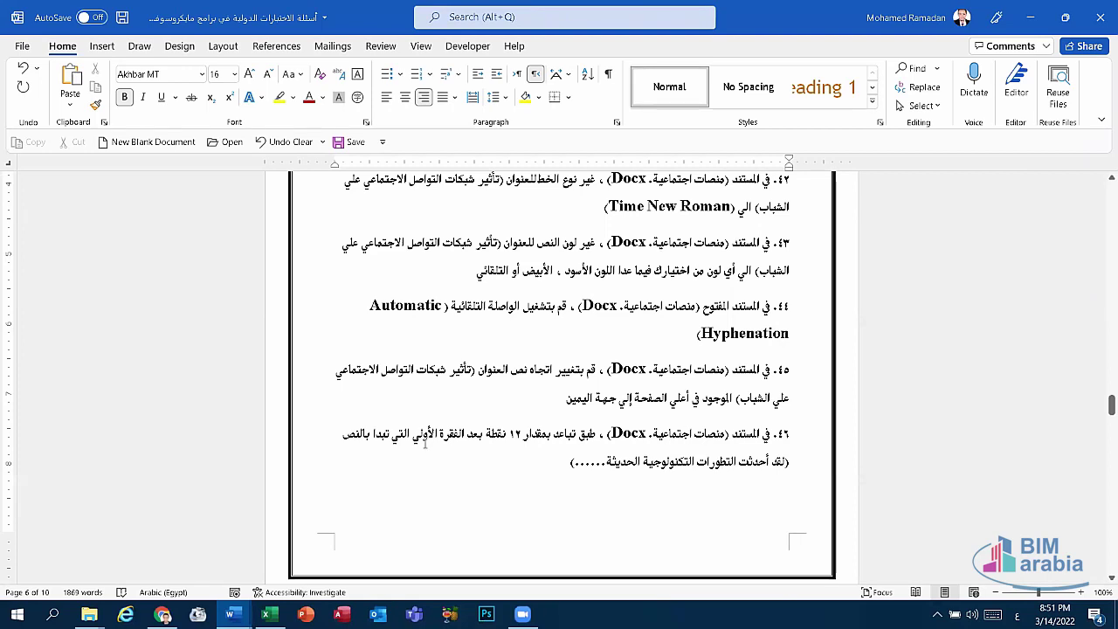
{"action": "mouse_move", "coordinate": [231, 614]}
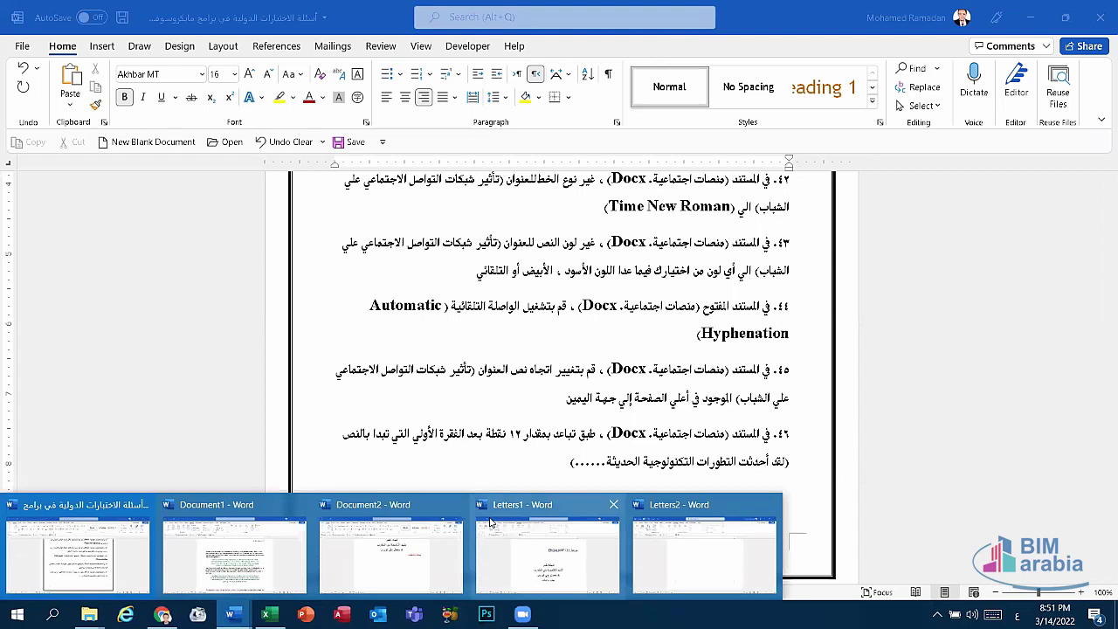
{"action": "left_click", "coordinate": [264, 566]}
{"action": "key", "text": "alt+shift"}
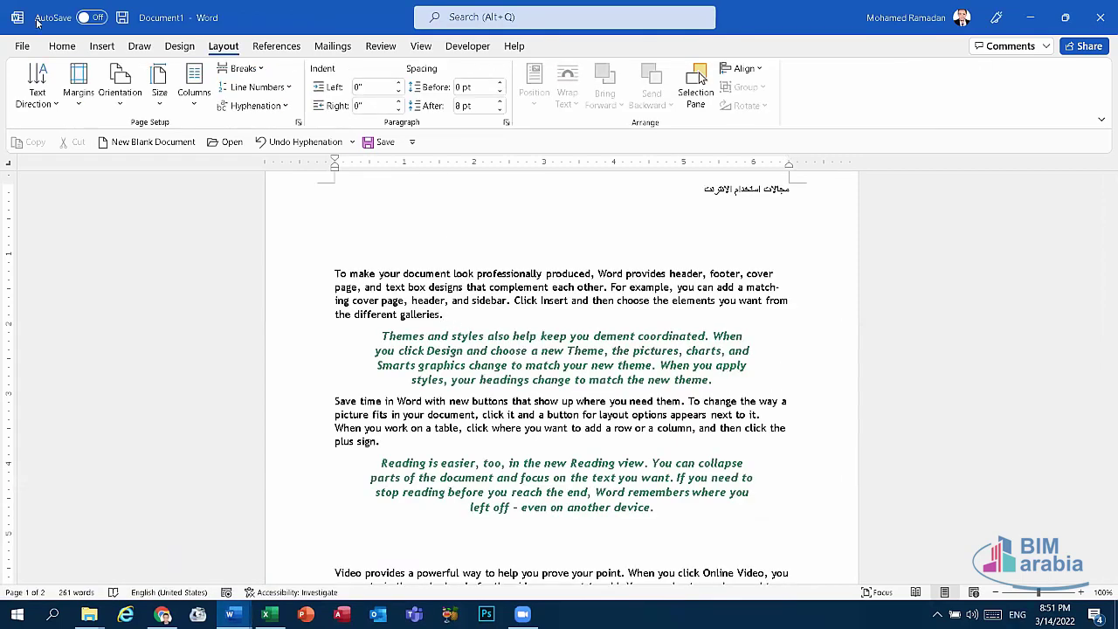
{"action": "left_click", "coordinate": [61, 48]}
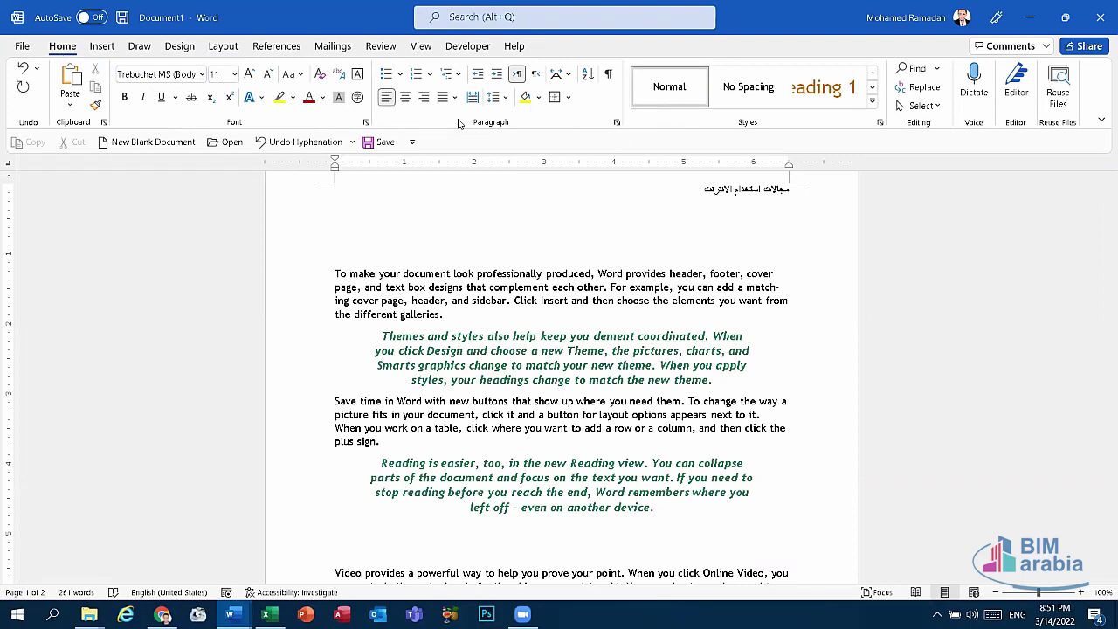
{"action": "left_click", "coordinate": [616, 123]}
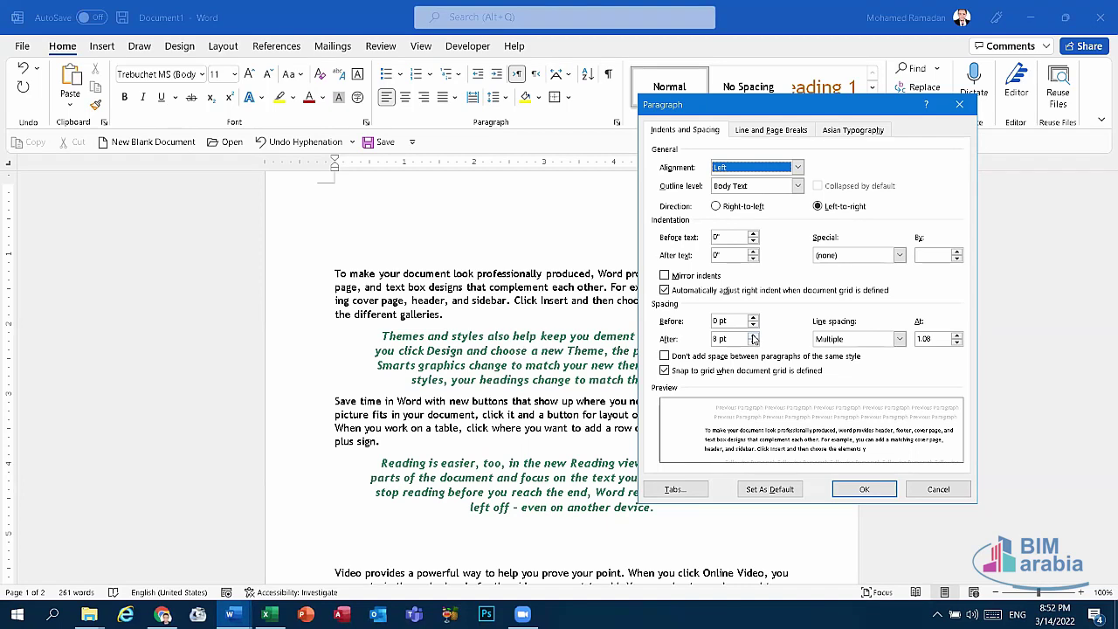
{"action": "left_click", "coordinate": [754, 335]}
{"action": "left_click", "coordinate": [754, 336]}
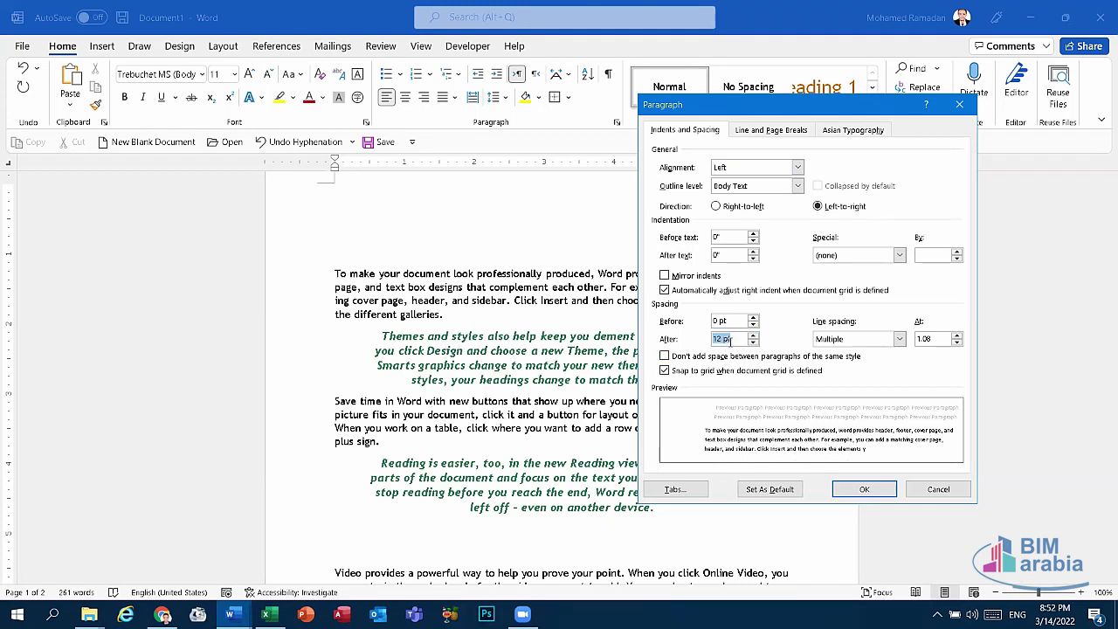
{"action": "left_click", "coordinate": [871, 490]}
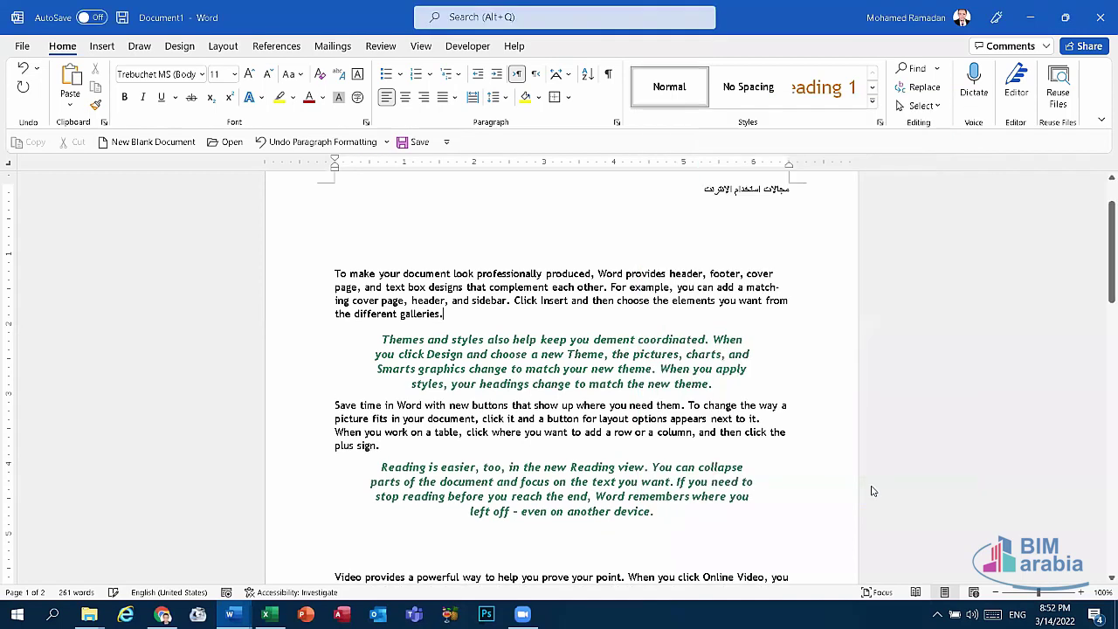
{"action": "left_click", "coordinate": [302, 141]}
- Bring the exam questions document forward and scroll through its tasks
{"action": "mouse_move", "coordinate": [229, 614]}
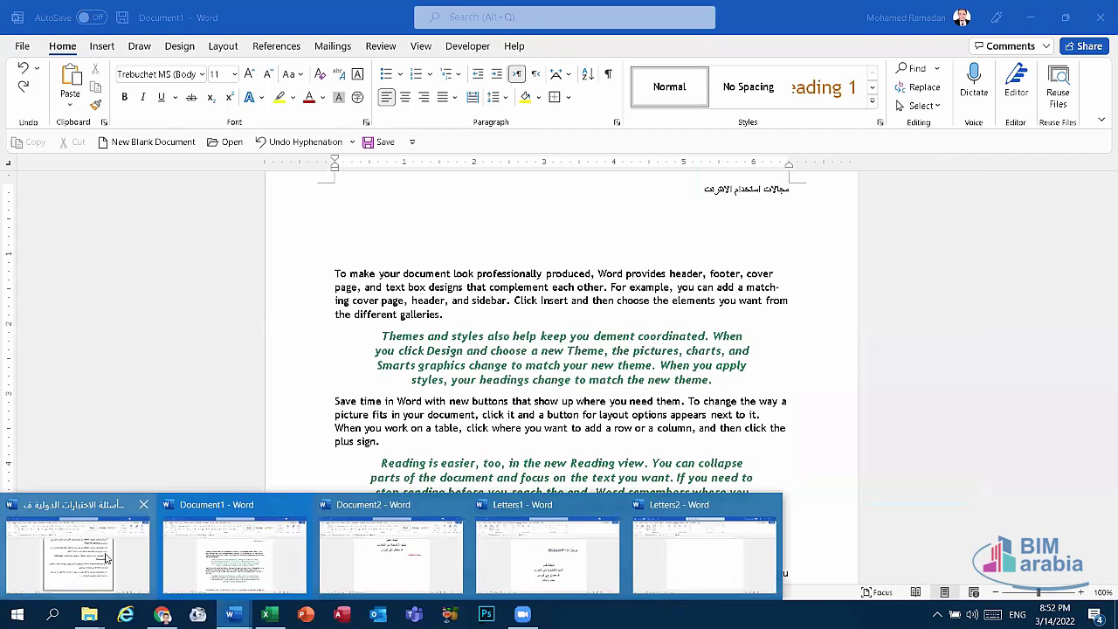
{"action": "left_click", "coordinate": [79, 567]}
{"action": "scroll", "coordinate": [482, 468], "scroll_direction": "down", "scroll_amount": 2}
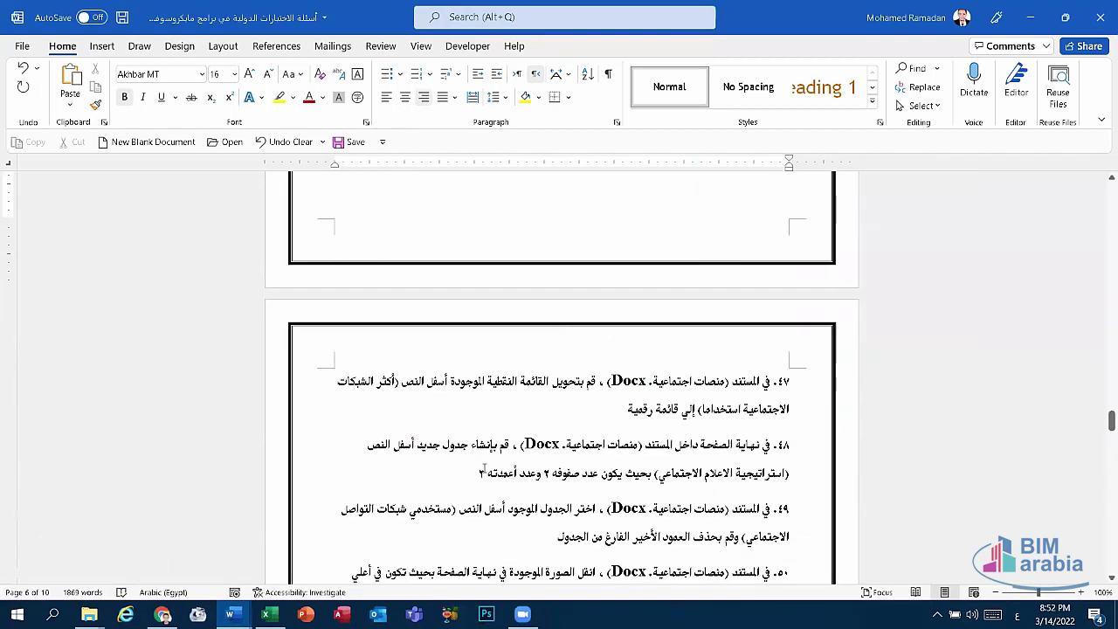
{"action": "scroll", "coordinate": [482, 468], "scroll_direction": "down", "scroll_amount": 2}
{"action": "scroll", "coordinate": [664, 366], "scroll_direction": "up", "scroll_amount": 1}
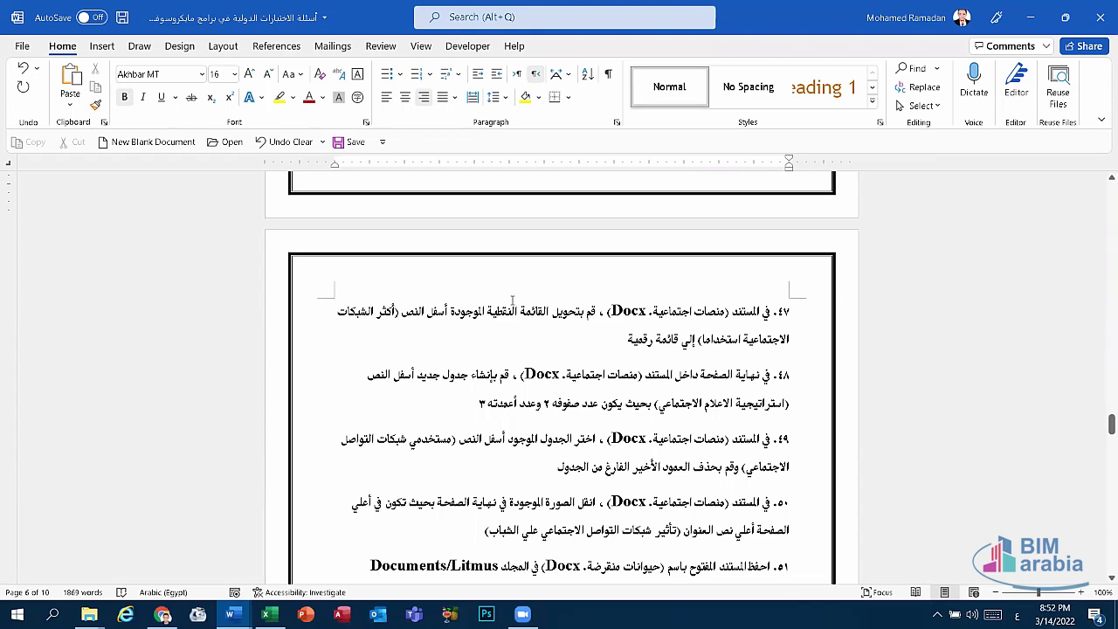
- Close Letters2 and Document2 with Alt+F4, discarding unsaved changes in both
{"action": "left_click", "coordinate": [231, 615]}
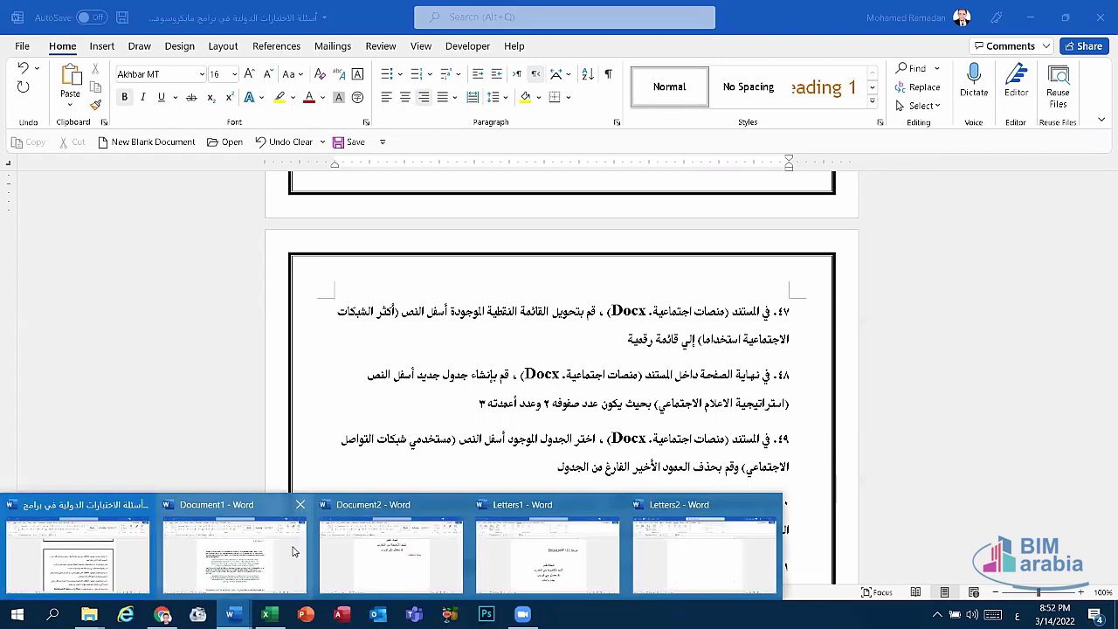
{"action": "left_click", "coordinate": [427, 566]}
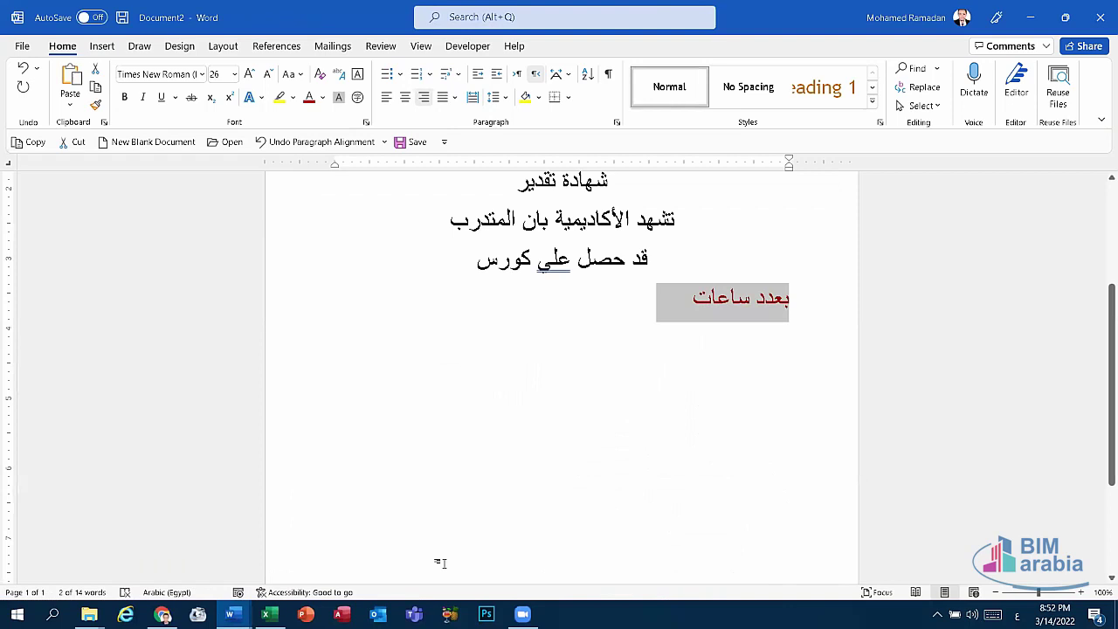
{"action": "left_click", "coordinate": [230, 615]}
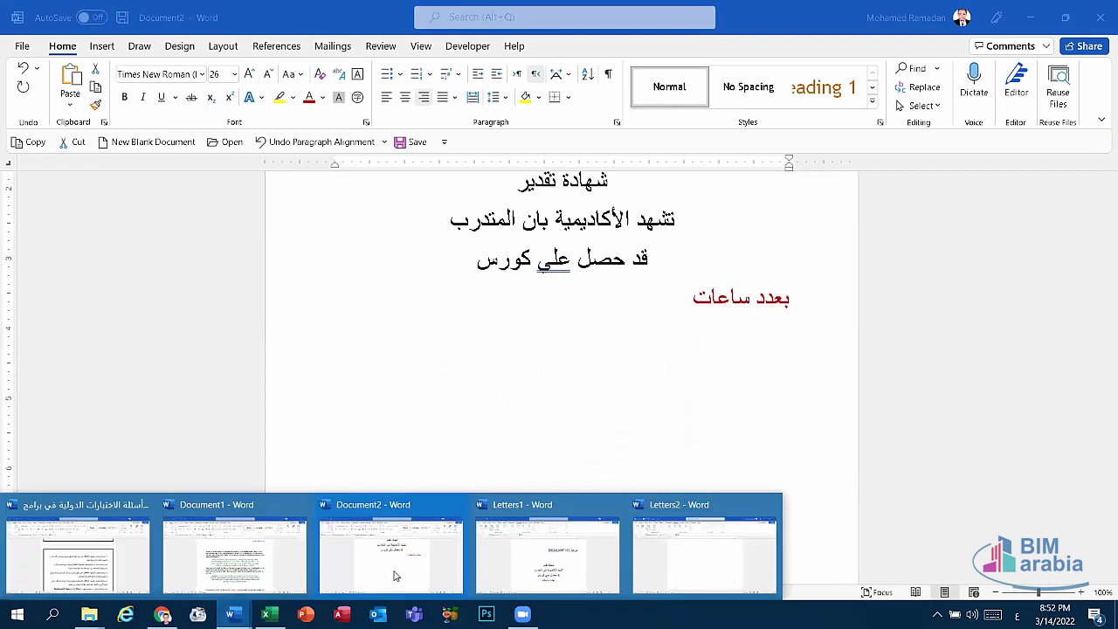
{"action": "left_click", "coordinate": [670, 563]}
{"action": "scroll", "coordinate": [524, 490], "scroll_direction": "down", "scroll_amount": 3}
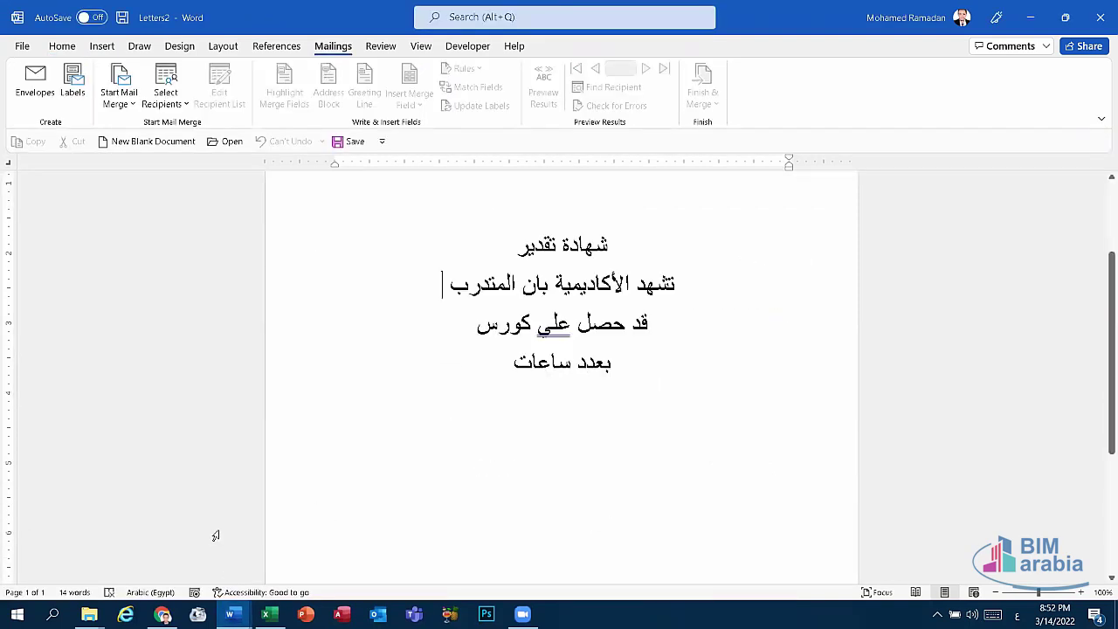
{"action": "key", "text": "alt+F4"}
{"action": "left_click", "coordinate": [626, 387]}
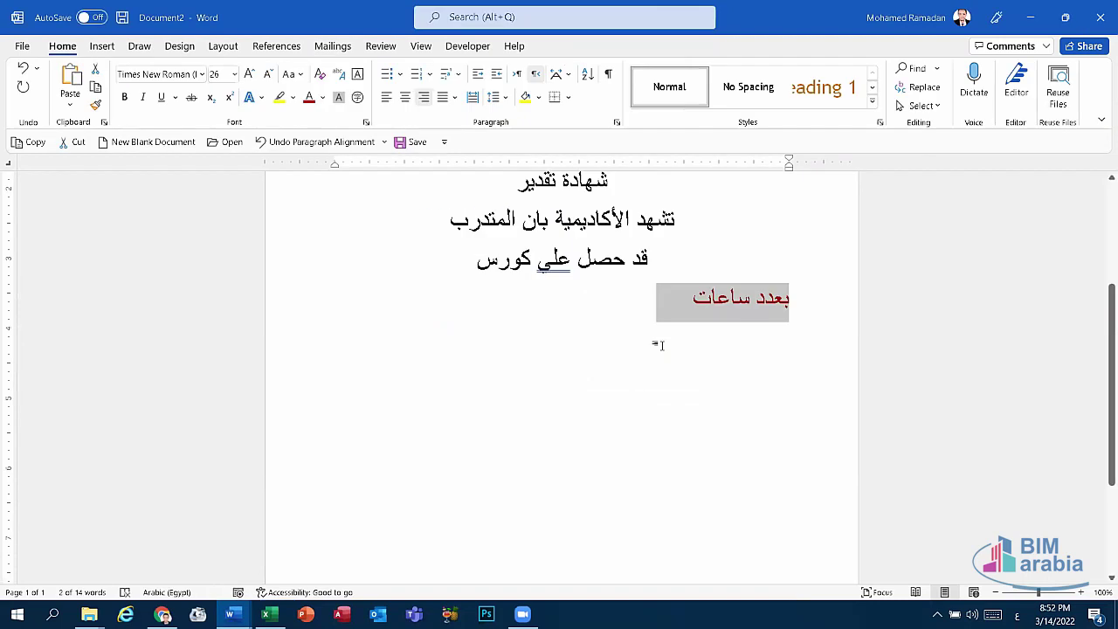
{"action": "key", "text": "alt+F4"}
{"action": "left_click", "coordinate": [611, 388]}
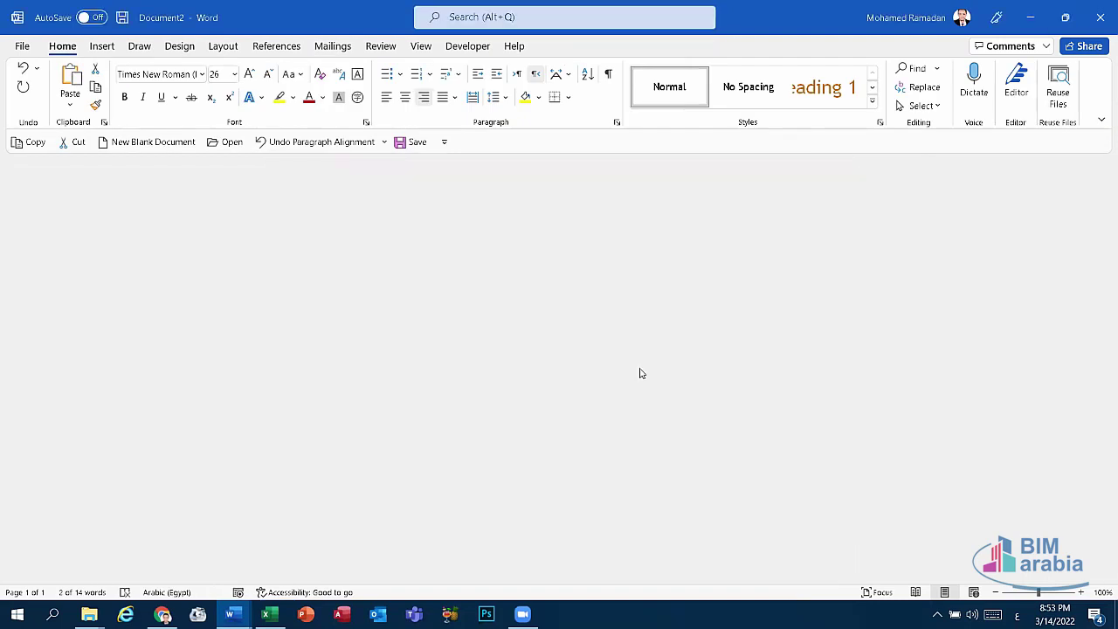
{"action": "key", "text": "alt+F4"}
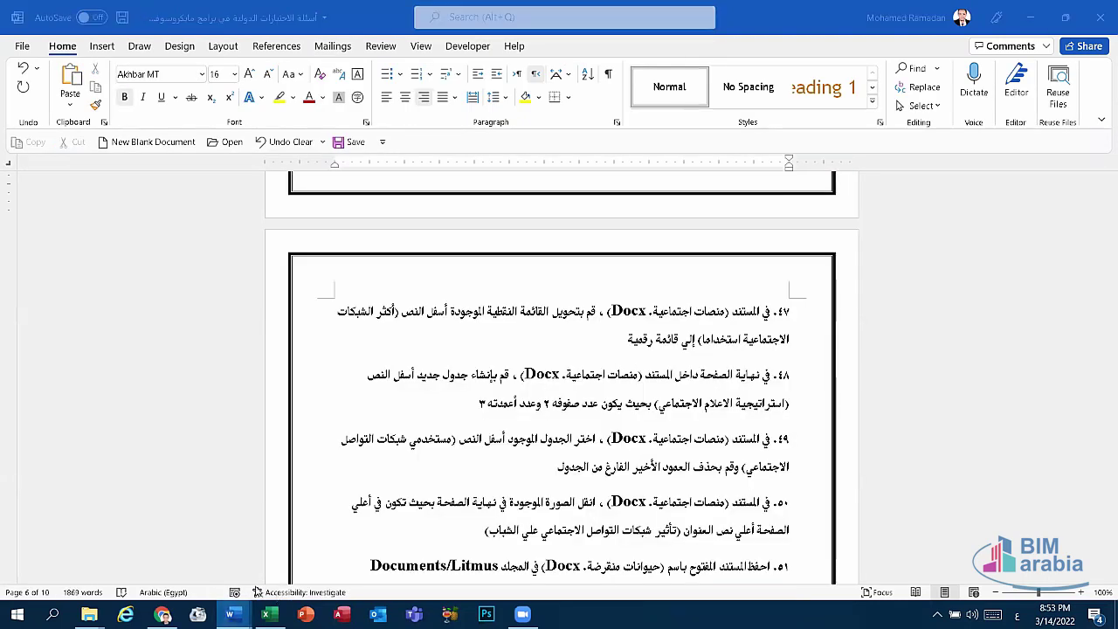
- In Document1, renumber the three-name list with the 1. 2. 3. numbering format
{"action": "mouse_move", "coordinate": [230, 615]}
{"action": "left_click", "coordinate": [376, 546]}
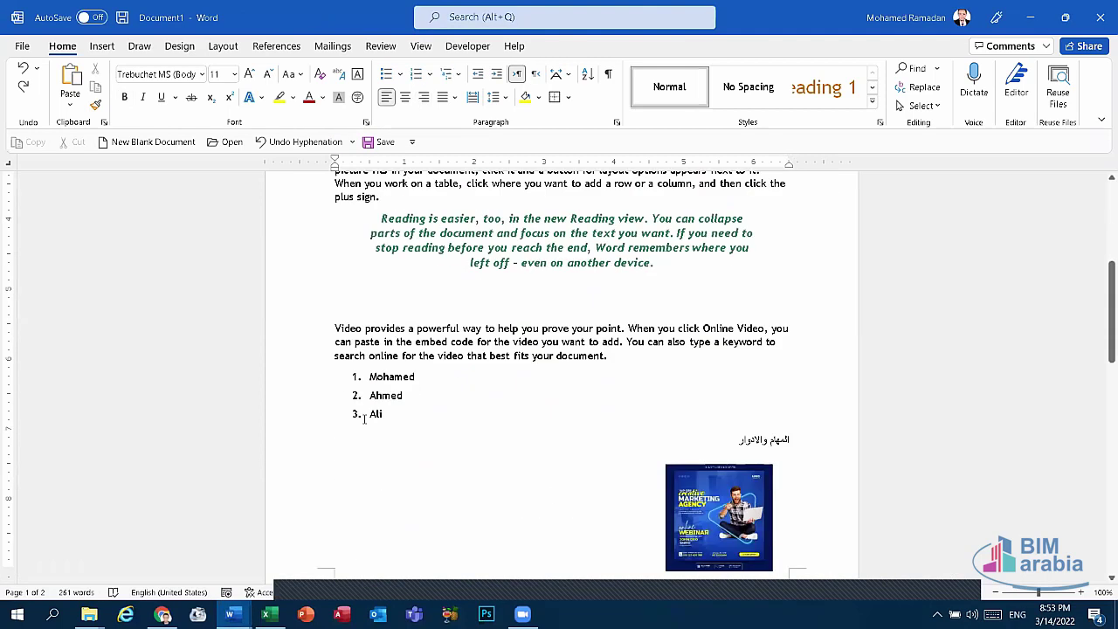
{"action": "left_click_drag", "start_coordinate": [393, 411], "coordinate": [369, 376]}
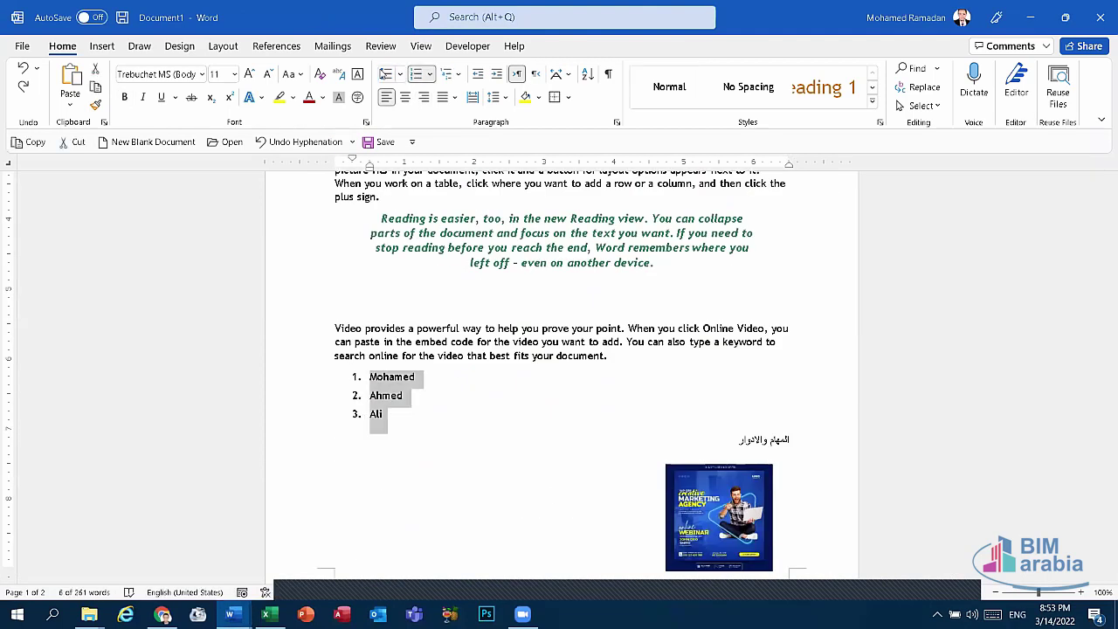
{"action": "left_click", "coordinate": [385, 73]}
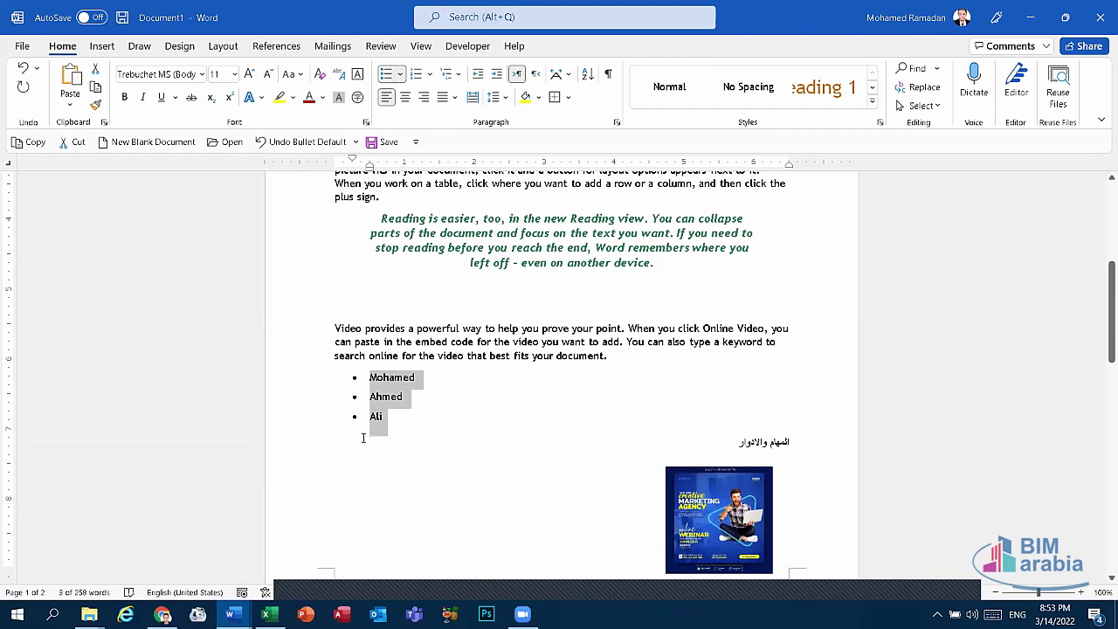
{"action": "left_click", "coordinate": [430, 74]}
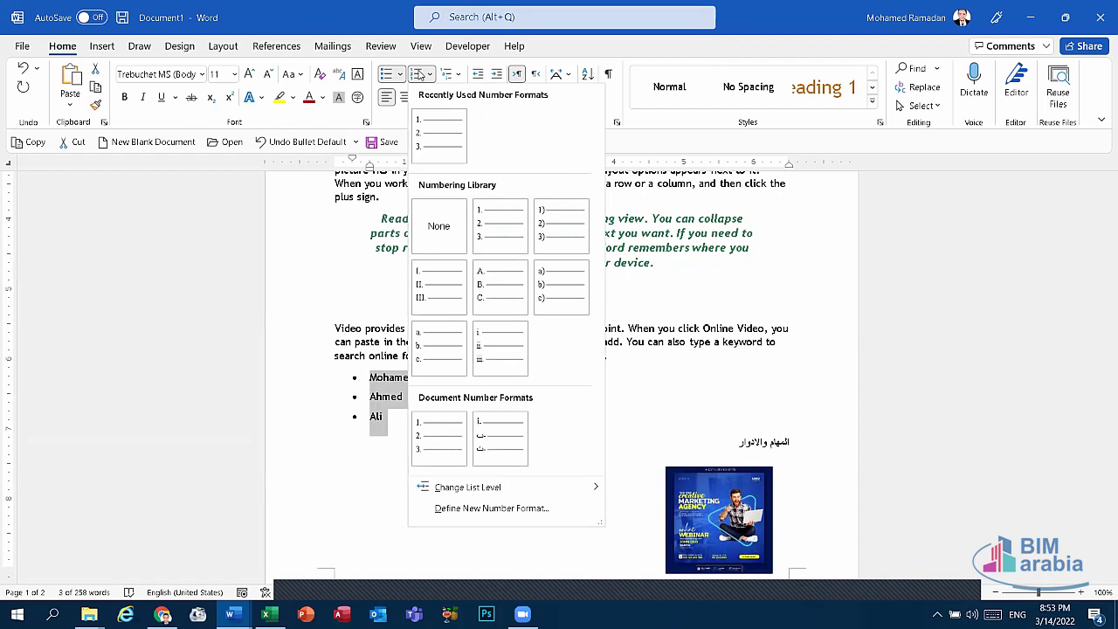
{"action": "left_click", "coordinate": [416, 76]}
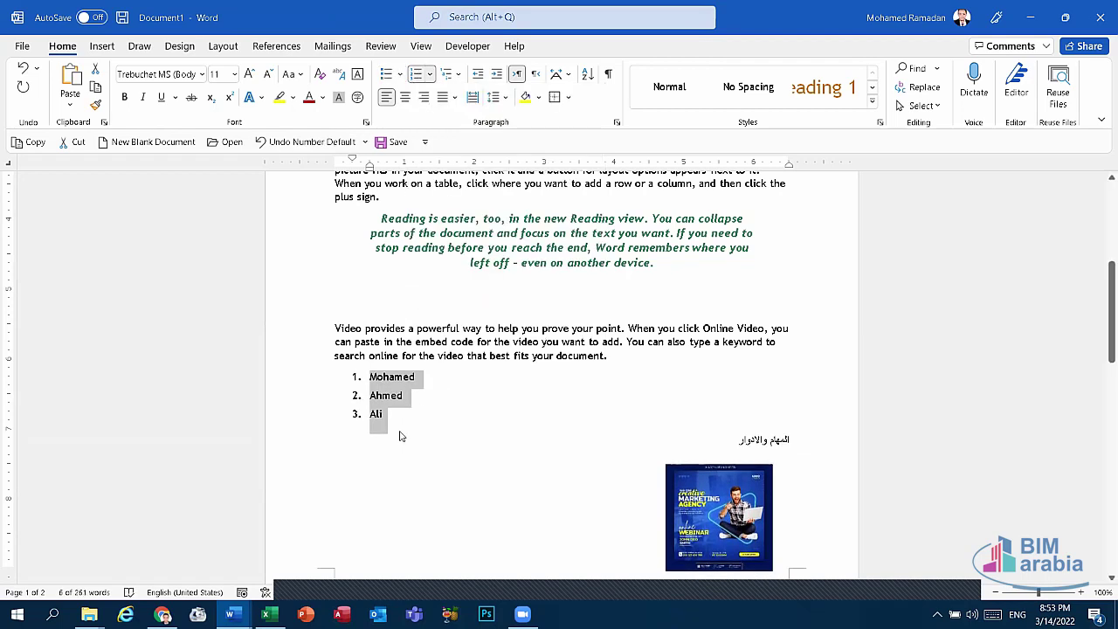
- Check the exam questions, then bring the Letters1 certificate to the front
{"action": "left_click", "coordinate": [230, 615]}
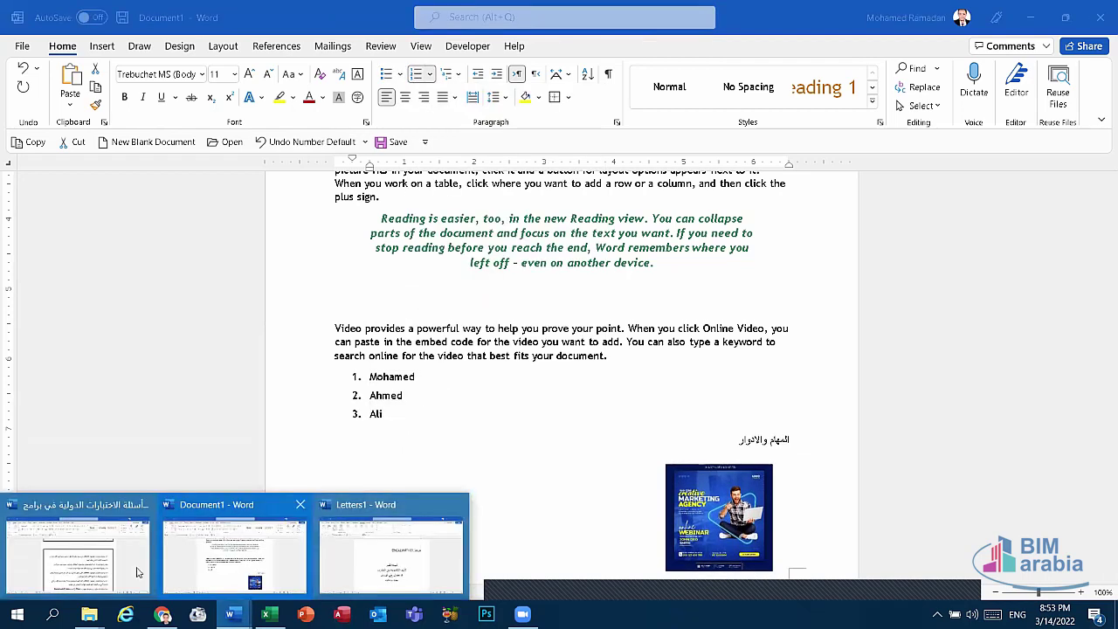
{"action": "left_click", "coordinate": [101, 559]}
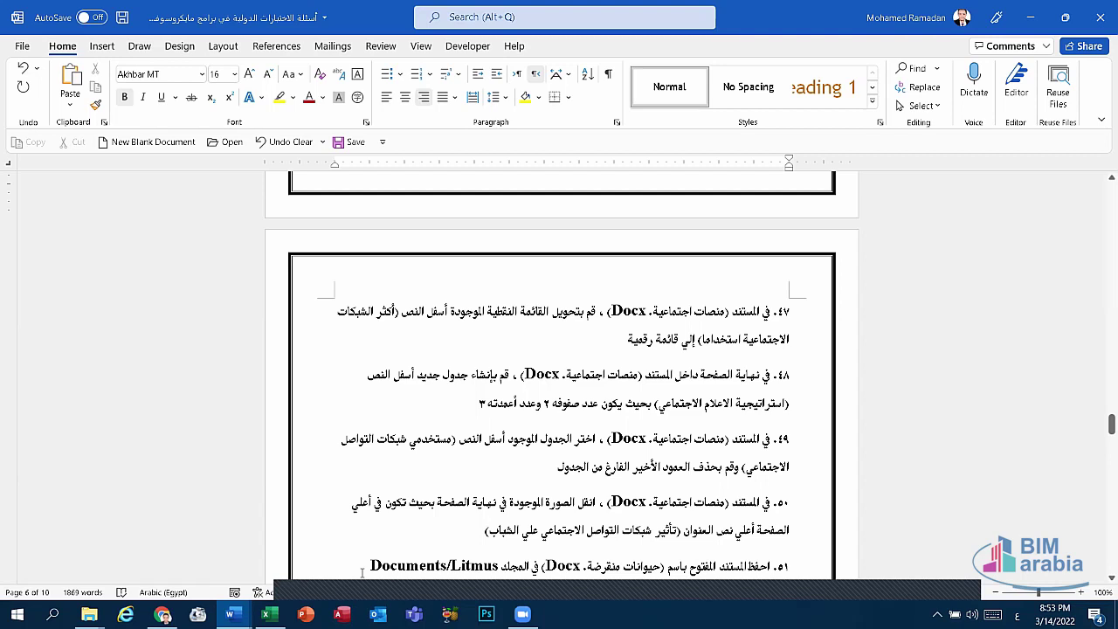
{"action": "left_click", "coordinate": [231, 615]}
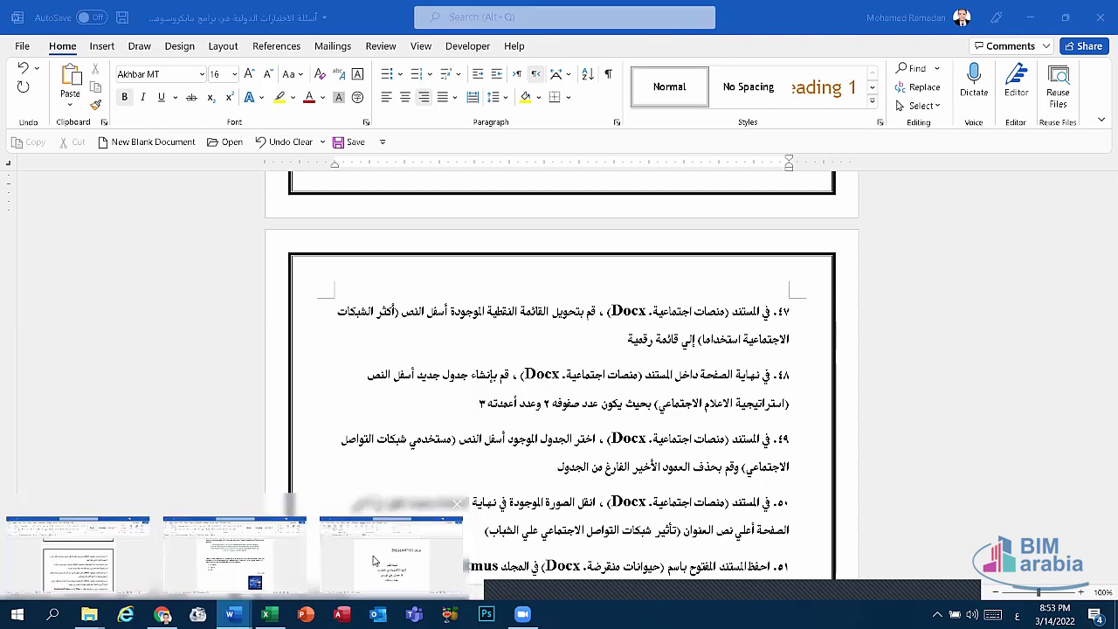
{"action": "left_click", "coordinate": [373, 560]}
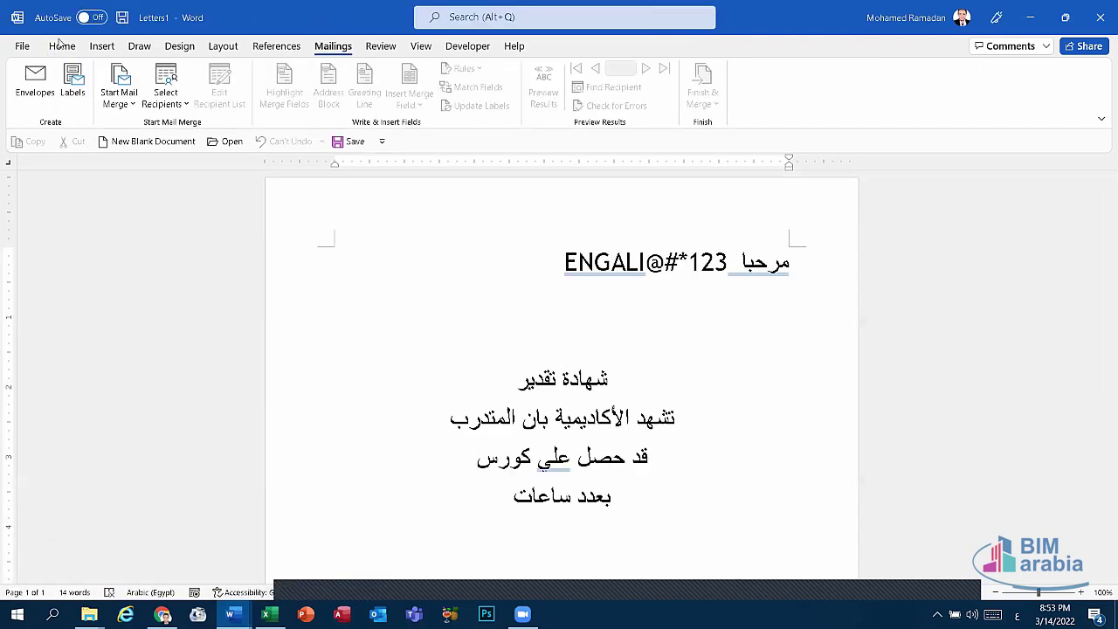
{"action": "left_click", "coordinate": [98, 45]}
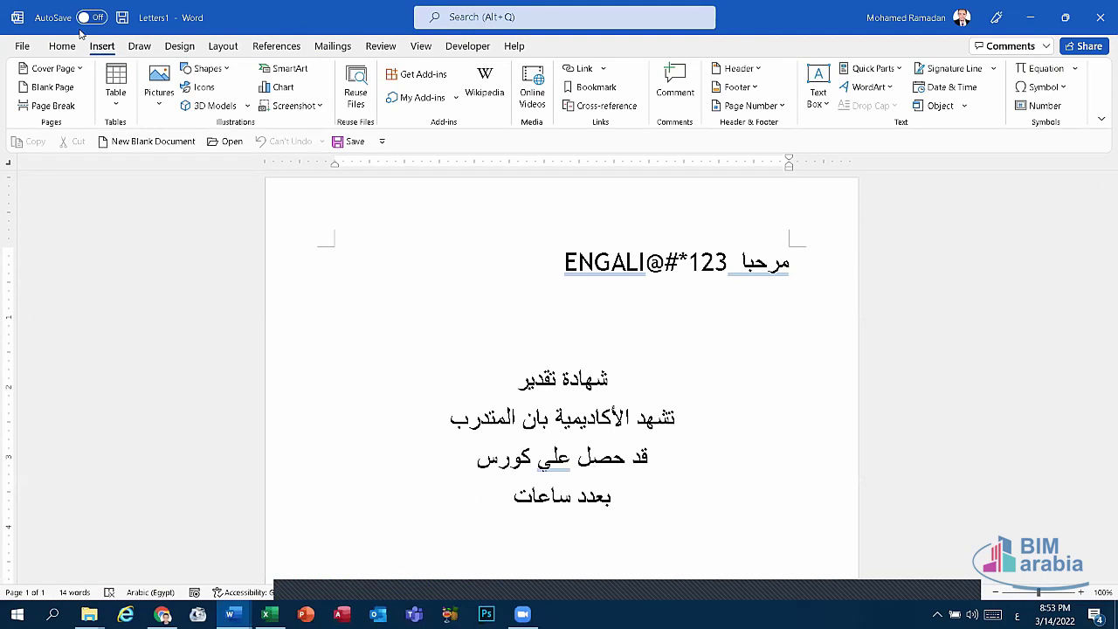
{"action": "left_click", "coordinate": [122, 104]}
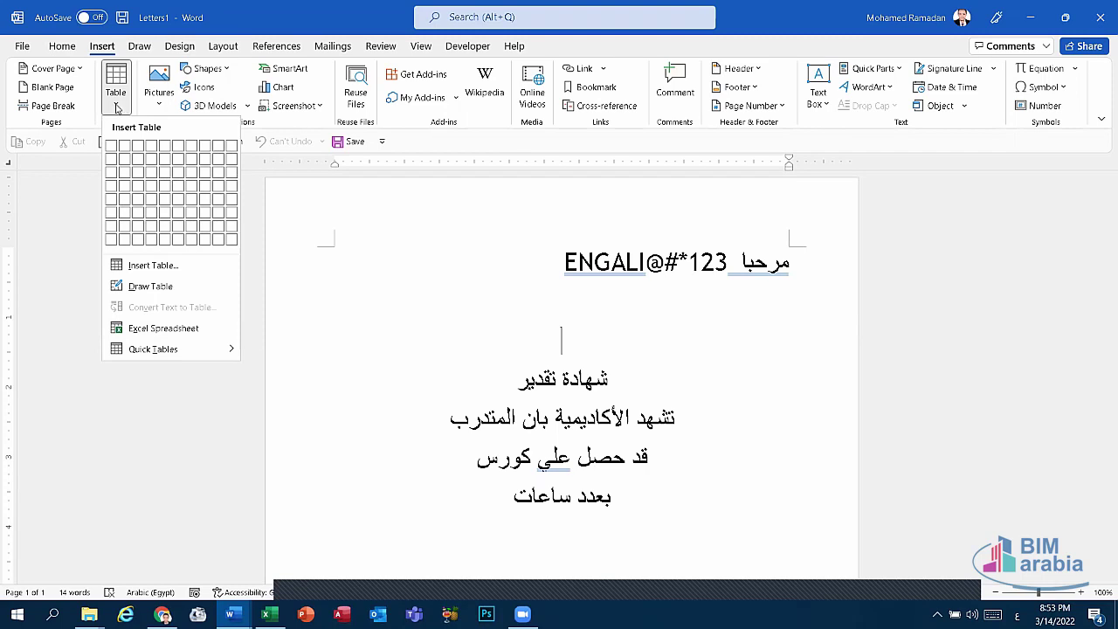
{"action": "left_click", "coordinate": [157, 273]}
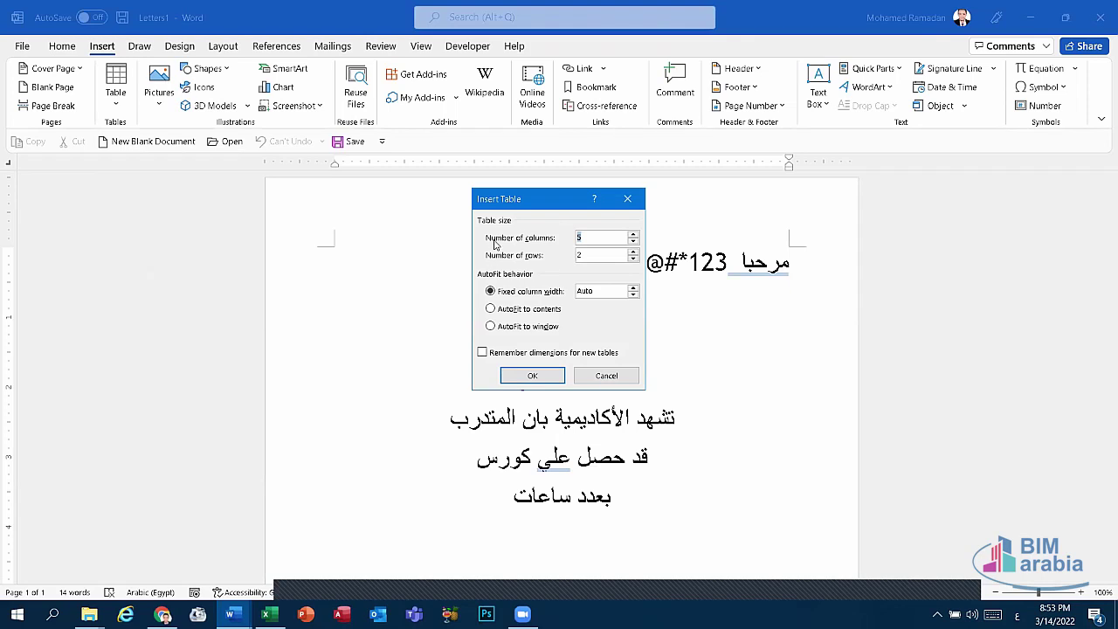
{"action": "type", "text": "2"}
{"action": "left_click", "coordinate": [595, 255]}
{"action": "double_click", "coordinate": [621, 237]}
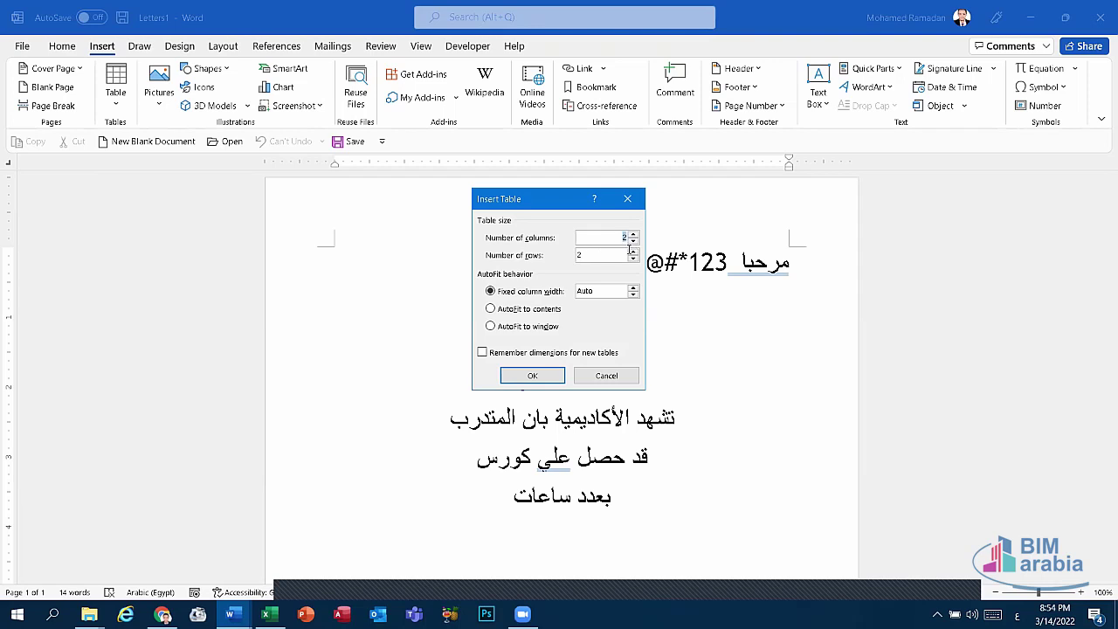
{"action": "type", "text": "3"}
{"action": "double_click", "coordinate": [579, 255]}
{"action": "type", "text": "2"}
{"action": "left_click", "coordinate": [533, 377]}
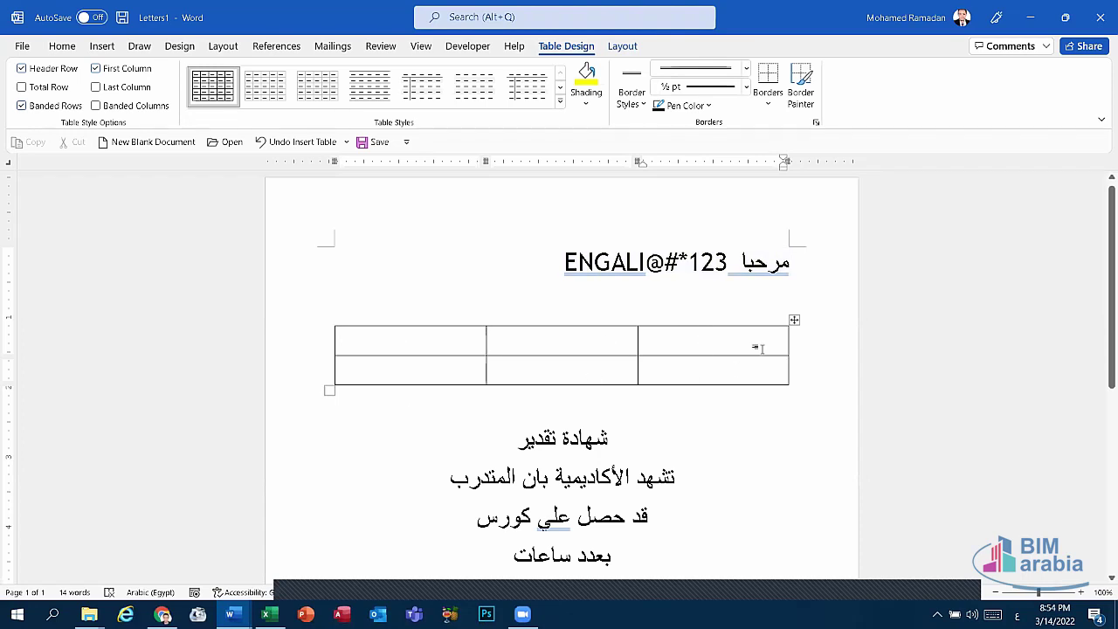
{"action": "left_click", "coordinate": [288, 143]}
- Check the exam questions, then return to Document1 and scroll to the names table
{"action": "mouse_move", "coordinate": [230, 615]}
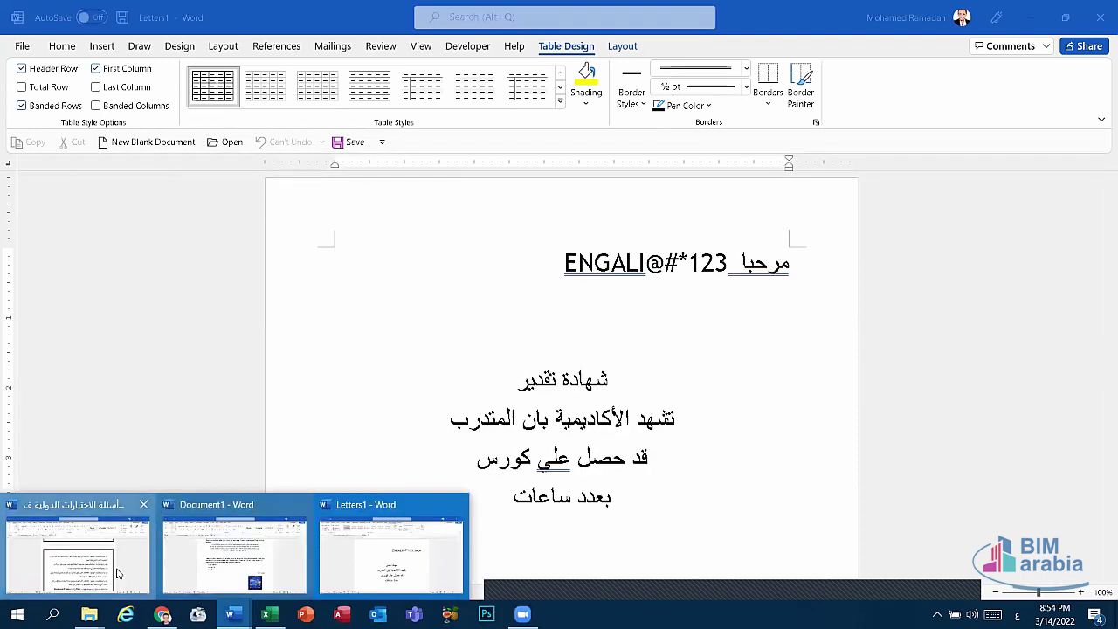
{"action": "left_click", "coordinate": [119, 569]}
{"action": "scroll", "coordinate": [662, 428], "scroll_direction": "down", "scroll_amount": 1}
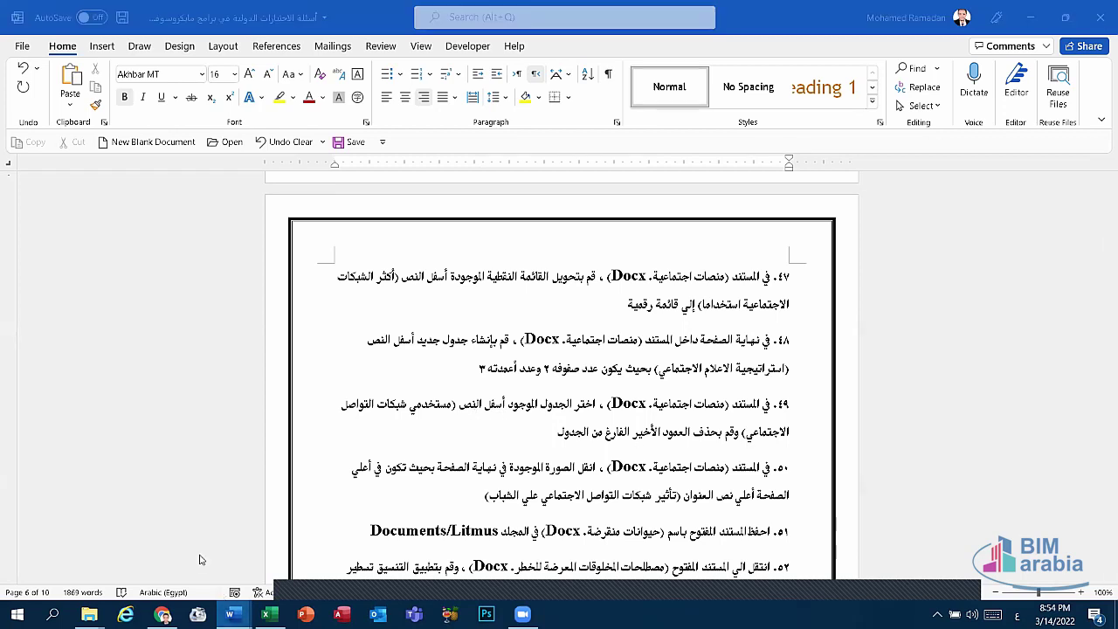
{"action": "mouse_move", "coordinate": [230, 614]}
{"action": "left_click", "coordinate": [257, 568]}
{"action": "scroll", "coordinate": [407, 429], "scroll_direction": "up", "scroll_amount": 1}
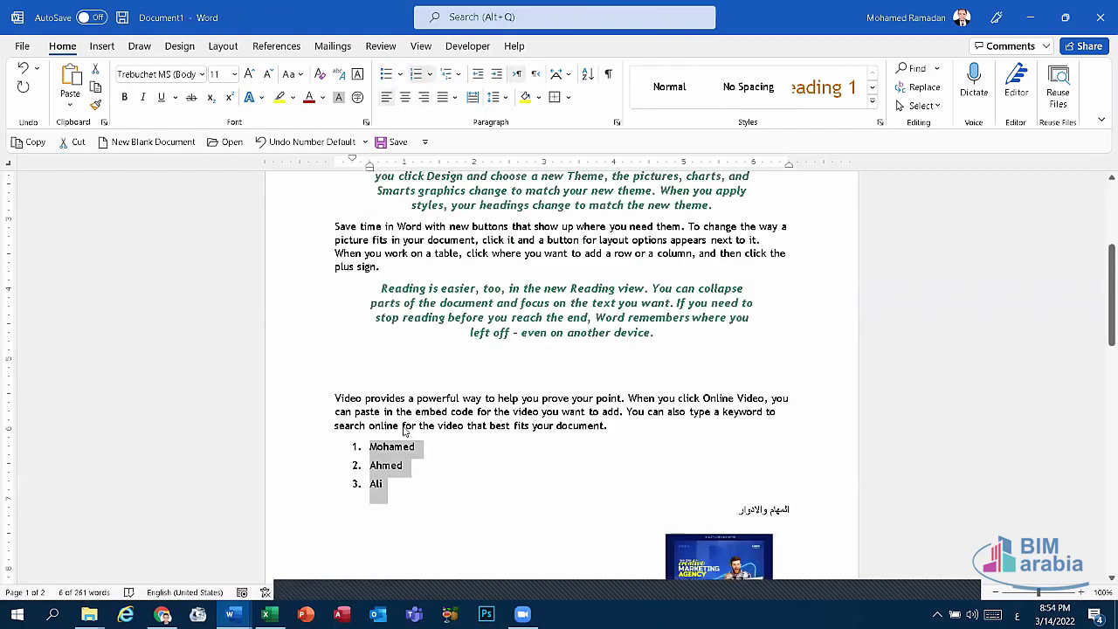
{"action": "scroll", "coordinate": [417, 432], "scroll_direction": "down", "scroll_amount": 5}
{"action": "scroll", "coordinate": [402, 375], "scroll_direction": "down", "scroll_amount": 3}
- Select the table's empty first column and remove it via Table Layout > Delete > Delete Columns
{"action": "left_click", "coordinate": [399, 361]}
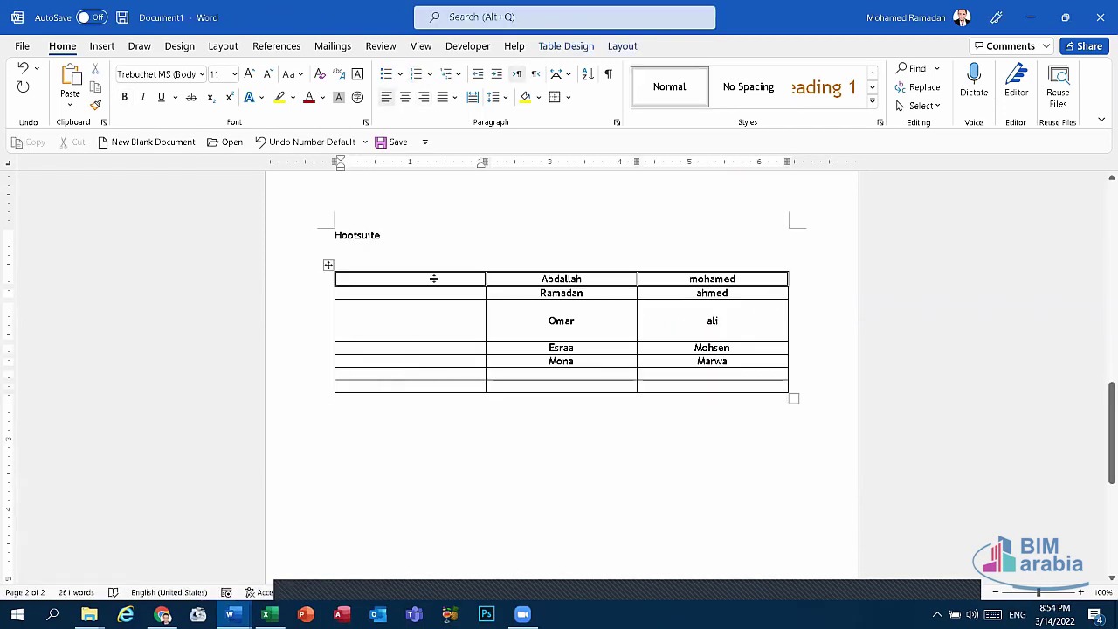
{"action": "left_click_drag", "start_coordinate": [427, 275], "coordinate": [428, 390]}
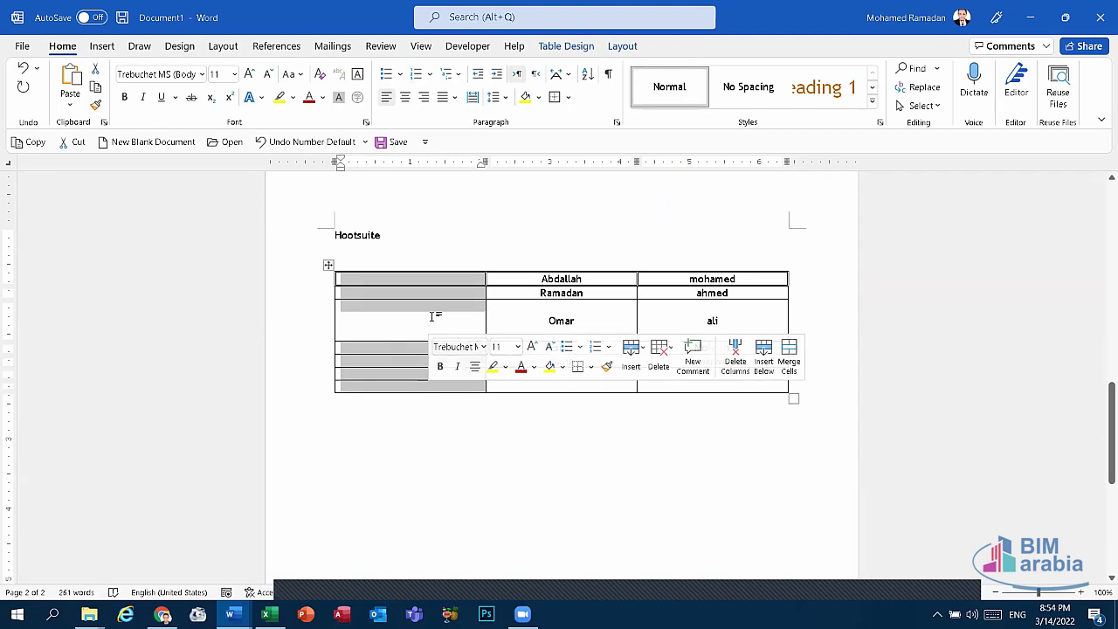
{"action": "key", "text": "BackSpace"}
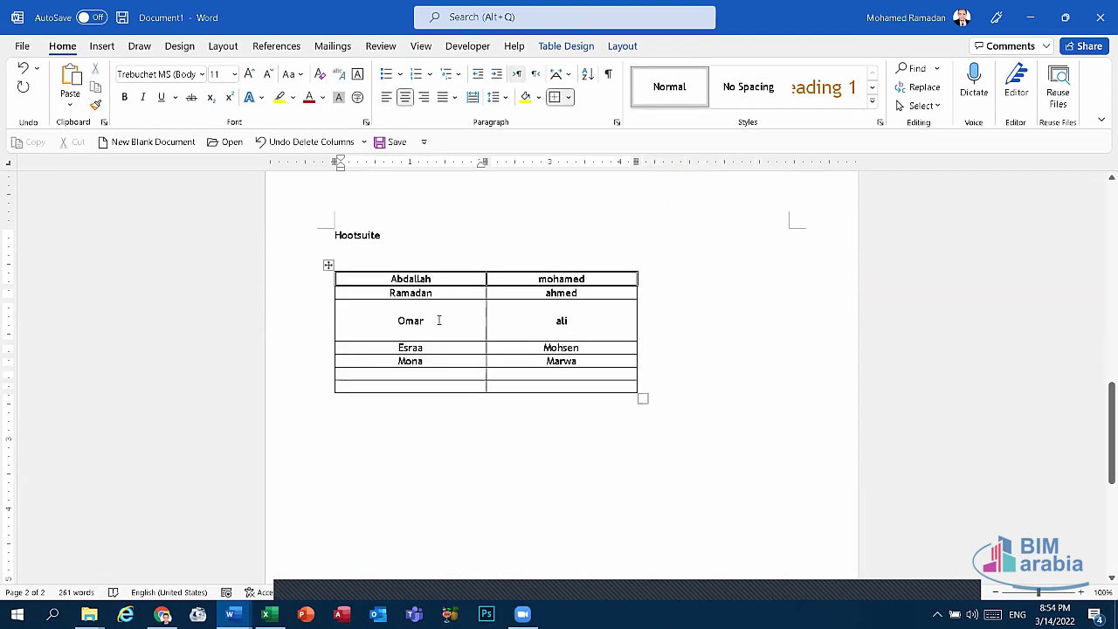
{"action": "key", "text": "ctrl+z"}
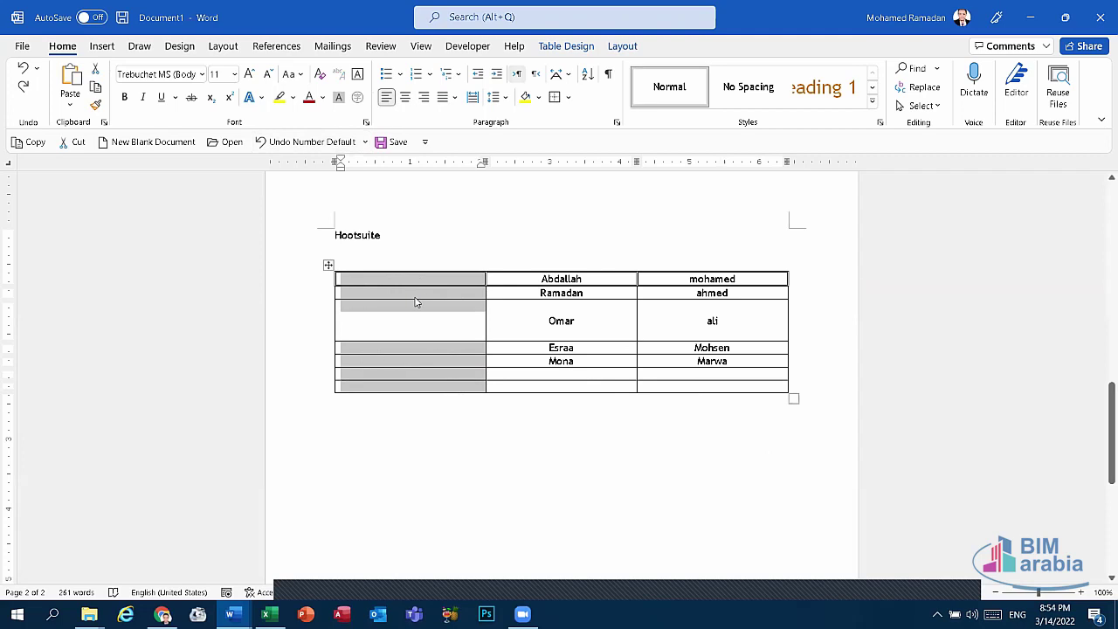
{"action": "right_click", "coordinate": [417, 303]}
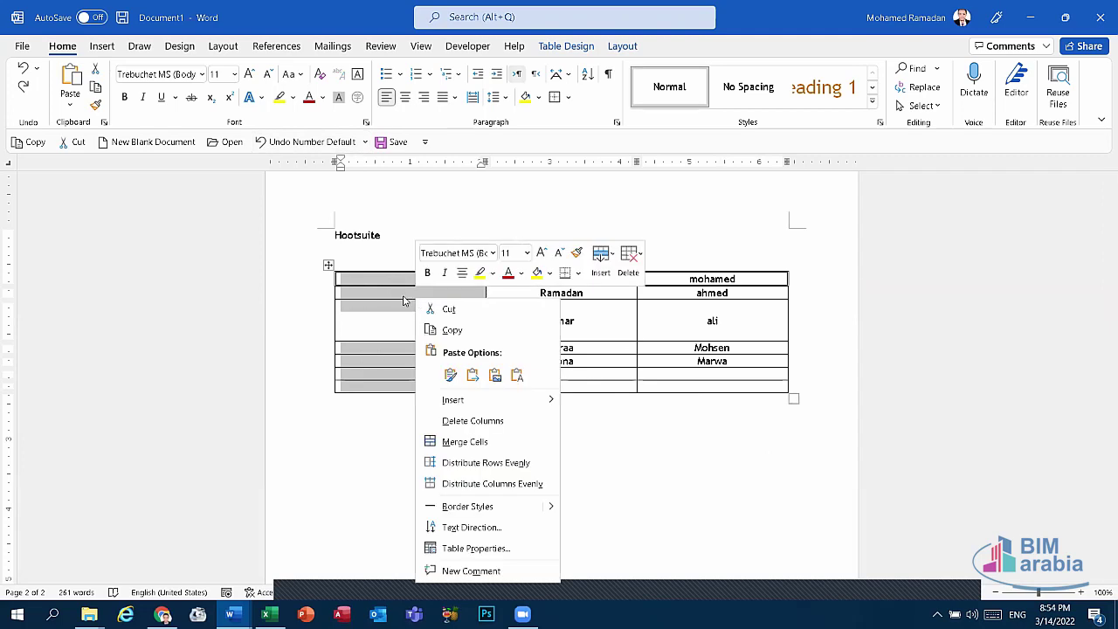
{"action": "key", "text": "Escape"}
{"action": "left_click", "coordinate": [623, 47]}
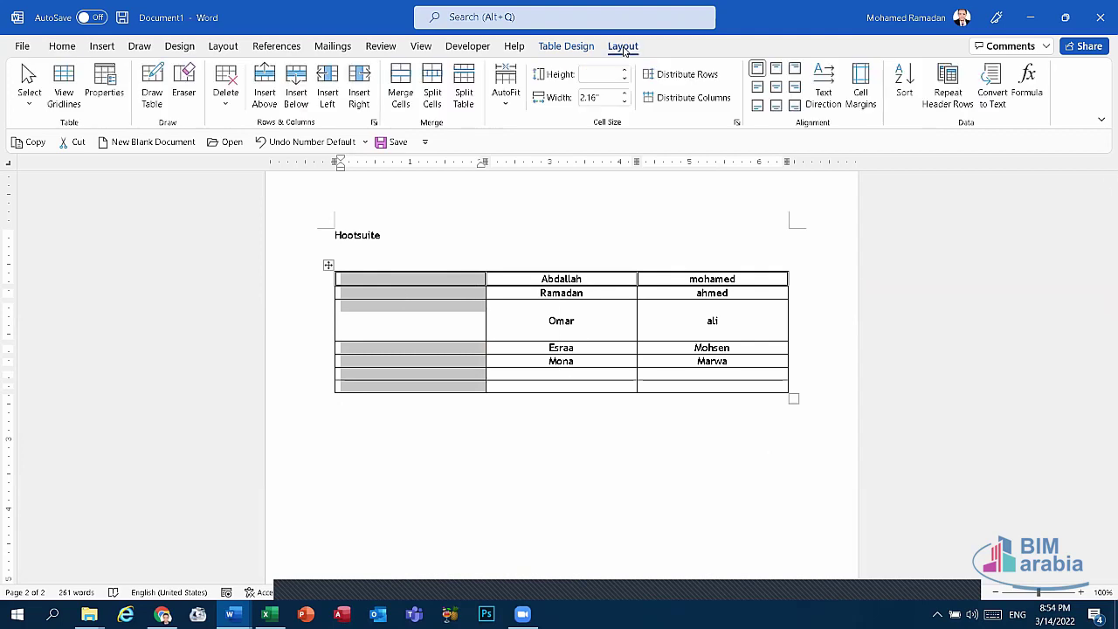
{"action": "left_click", "coordinate": [227, 96]}
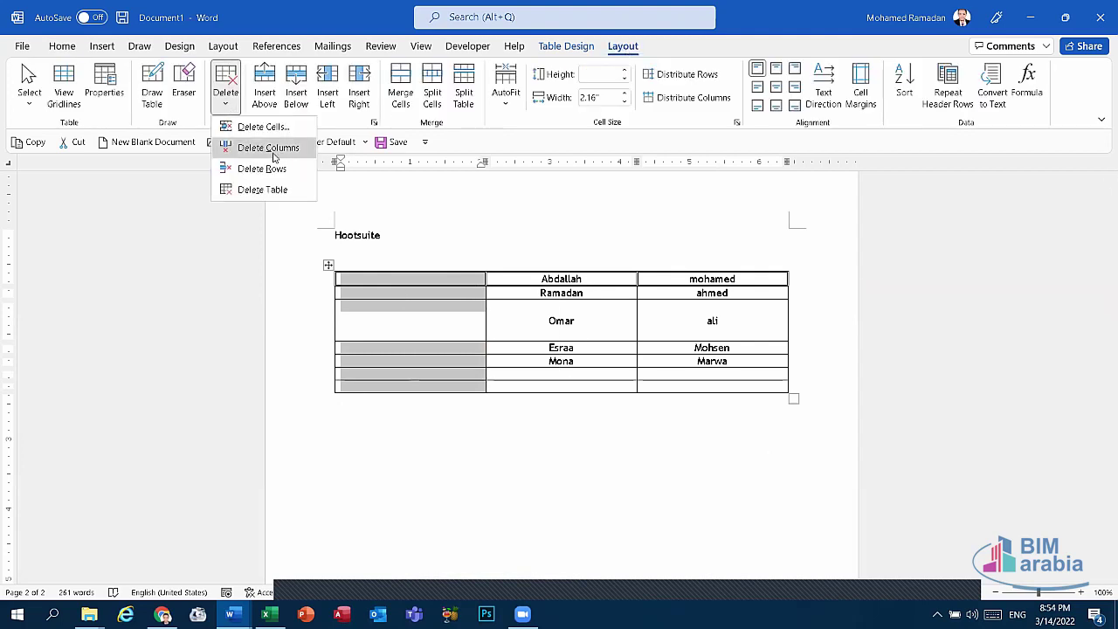
{"action": "left_click", "coordinate": [276, 149]}
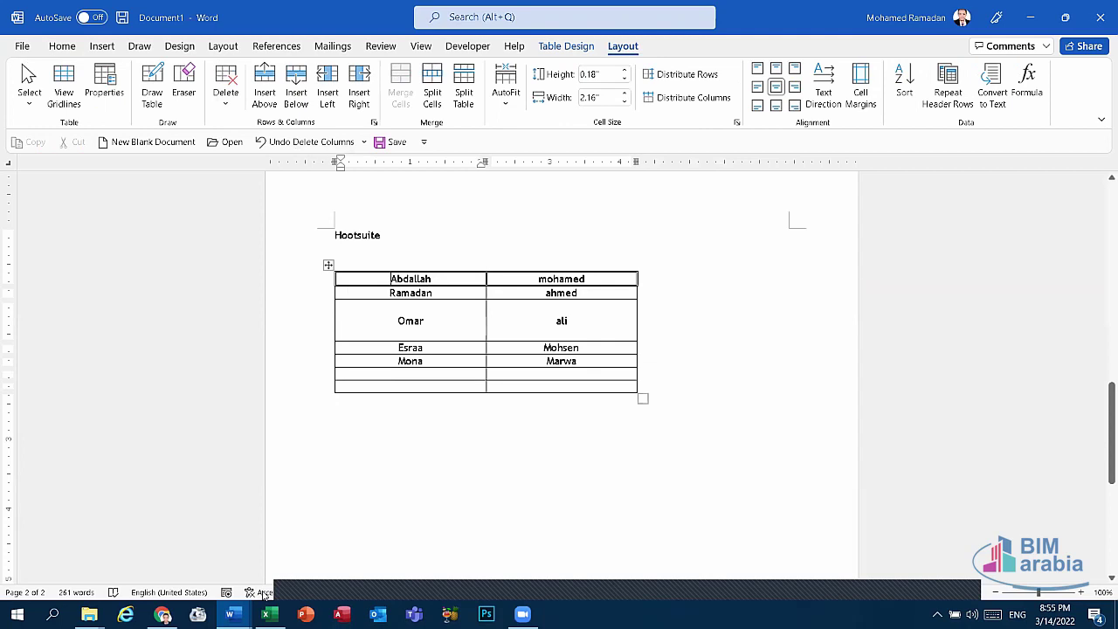
{"action": "left_click", "coordinate": [230, 614]}
- In the exam questions, copy the social-media title quoted in question 50
{"action": "left_click", "coordinate": [101, 575]}
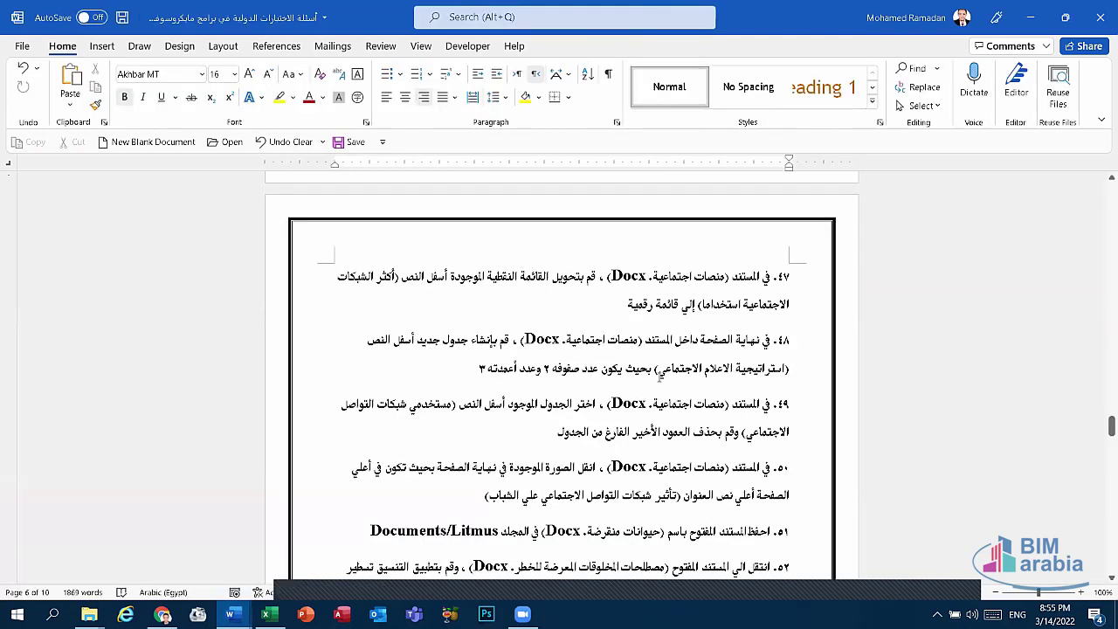
{"action": "scroll", "coordinate": [738, 333], "scroll_direction": "down", "scroll_amount": 1}
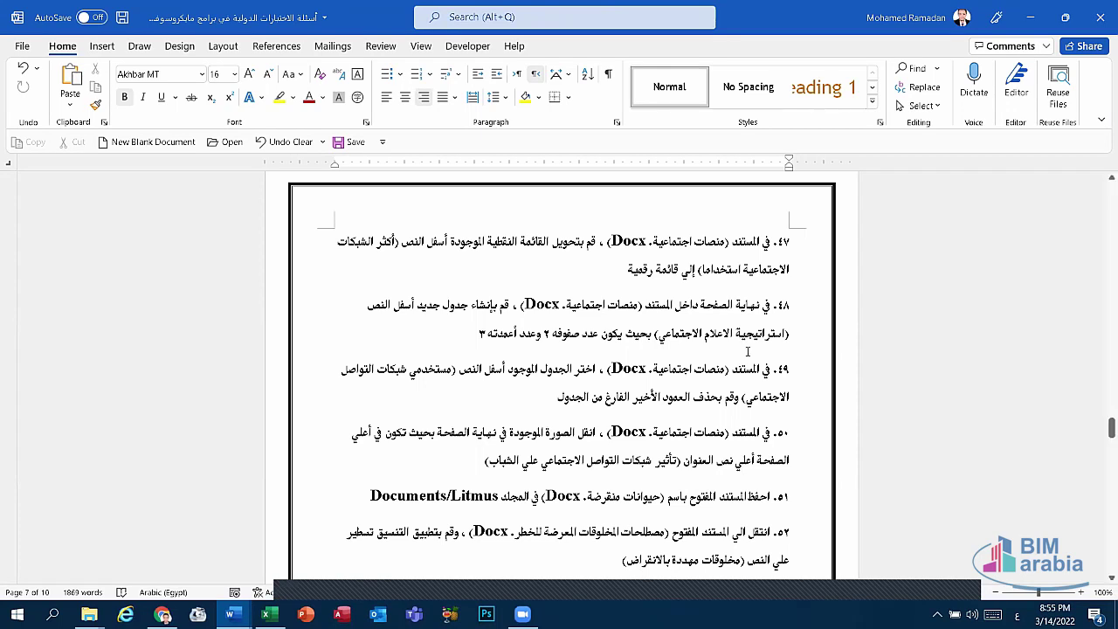
{"action": "scroll", "coordinate": [737, 332], "scroll_direction": "down", "scroll_amount": 3}
{"action": "scroll", "coordinate": [662, 392], "scroll_direction": "up", "scroll_amount": 3}
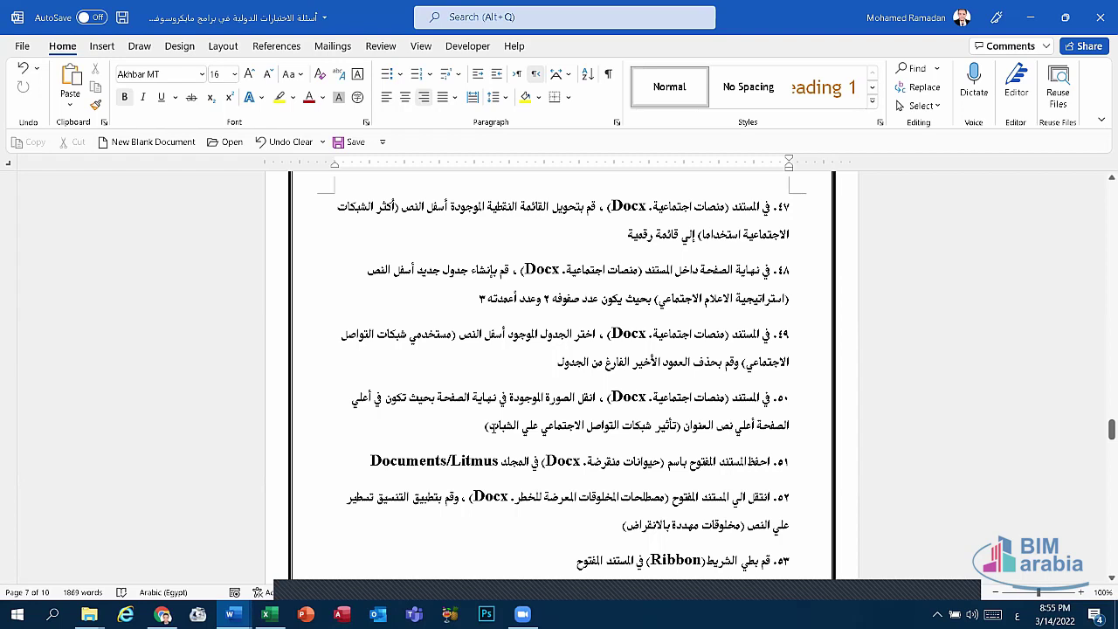
{"action": "left_click_drag", "start_coordinate": [490, 428], "coordinate": [665, 434]}
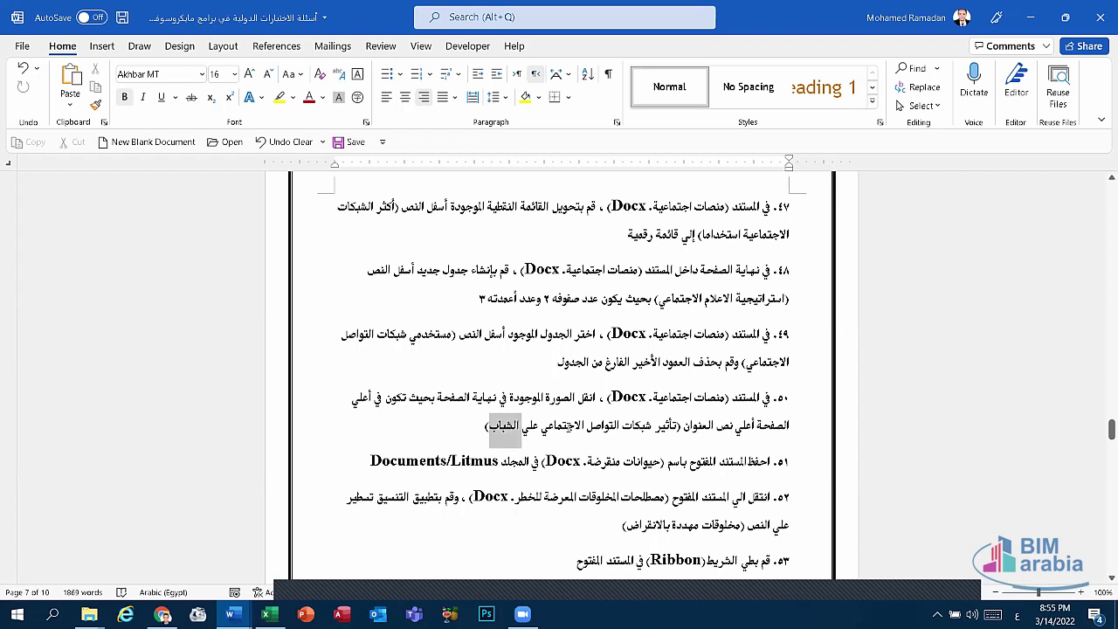
{"action": "right_click", "coordinate": [626, 434]}
{"action": "left_click", "coordinate": [651, 224]}
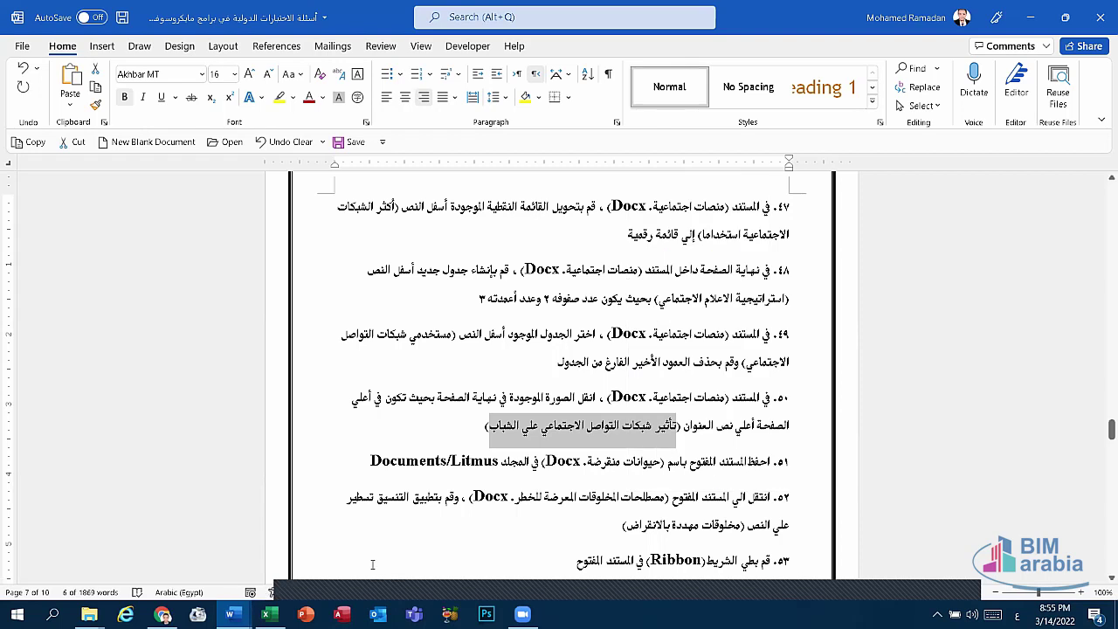
- Switch to Document1 and scroll up to its first page
{"action": "left_click", "coordinate": [231, 614]}
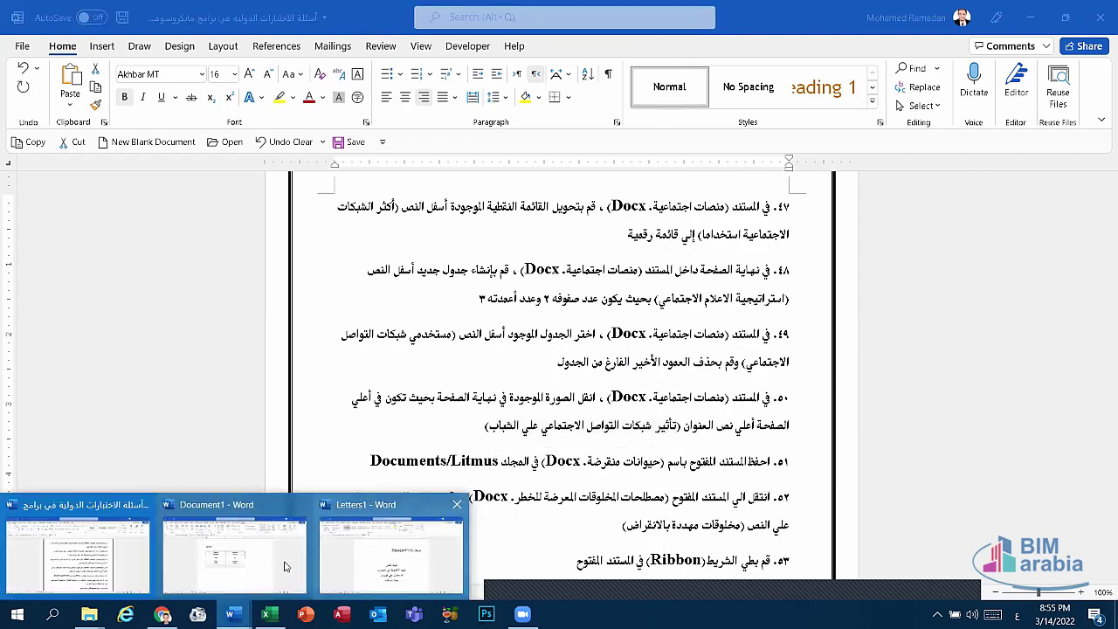
{"action": "left_click", "coordinate": [288, 559]}
{"action": "scroll", "coordinate": [394, 454], "scroll_direction": "up", "scroll_amount": 5}
{"action": "scroll", "coordinate": [385, 442], "scroll_direction": "up", "scroll_amount": 4}
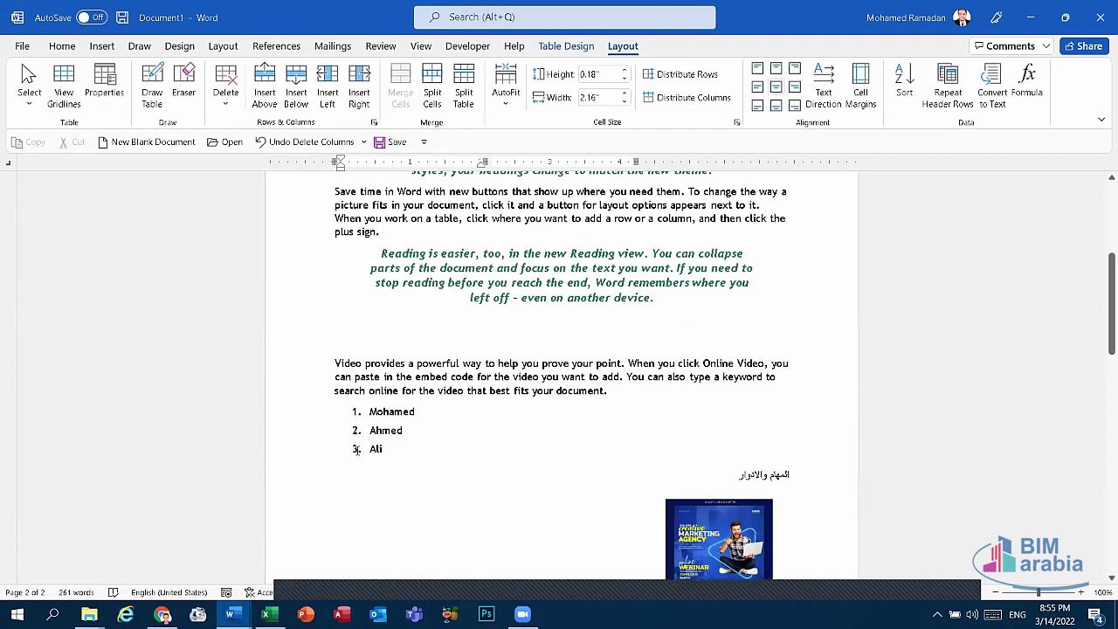
{"action": "scroll", "coordinate": [393, 419], "scroll_direction": "up", "scroll_amount": 6}
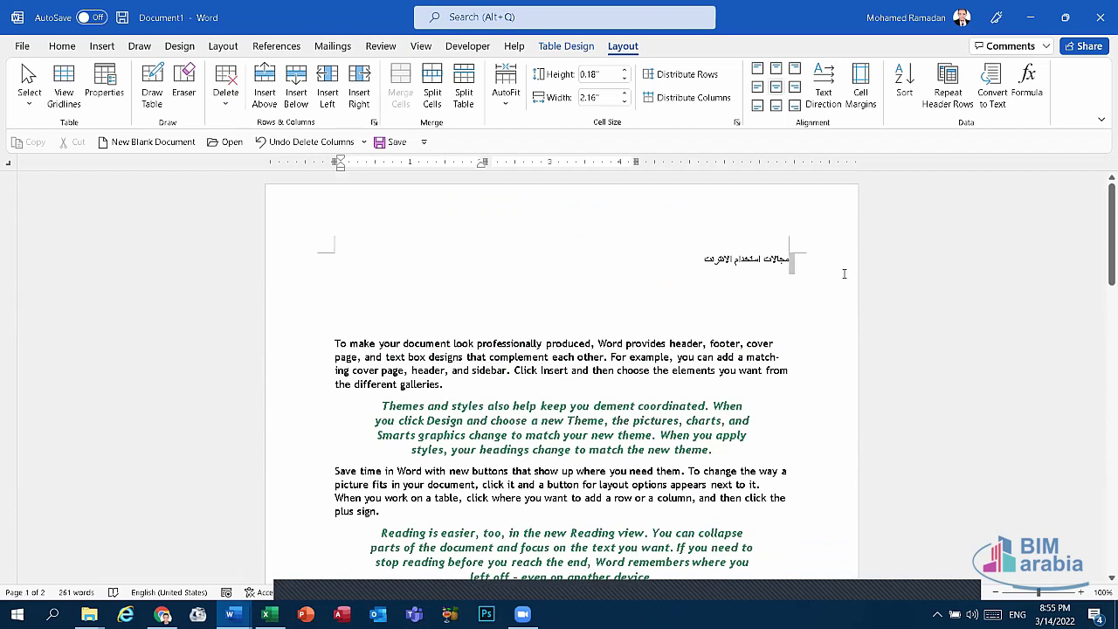
- Paste the social-media title below the header line, keeping its source formatting
{"action": "left_click", "coordinate": [741, 322]}
{"action": "right_click", "coordinate": [740, 322]}
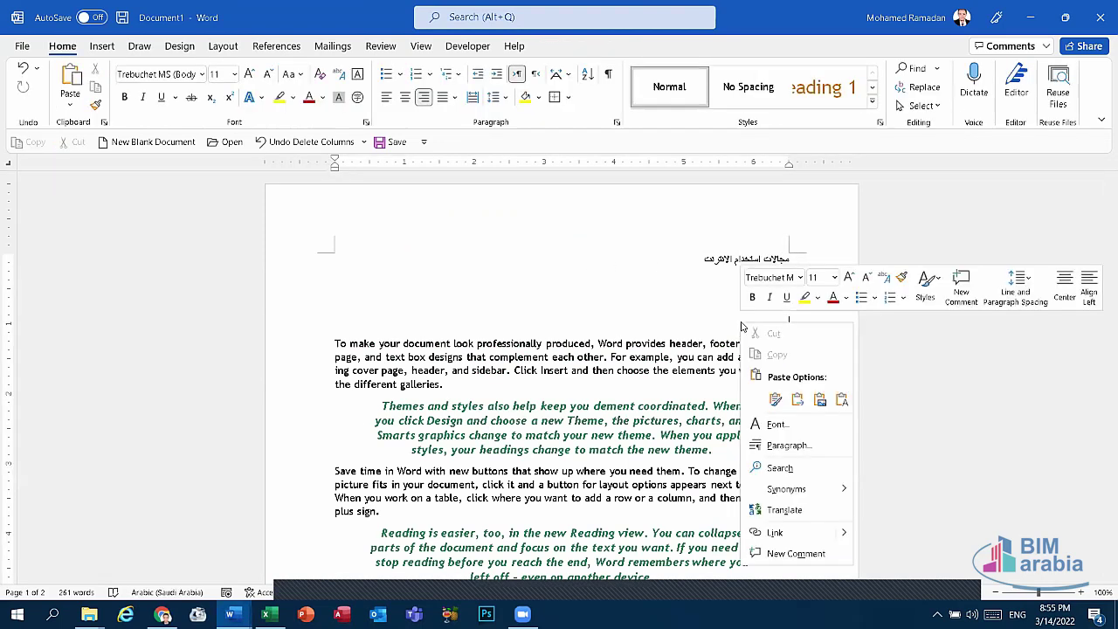
{"action": "left_click", "coordinate": [789, 398]}
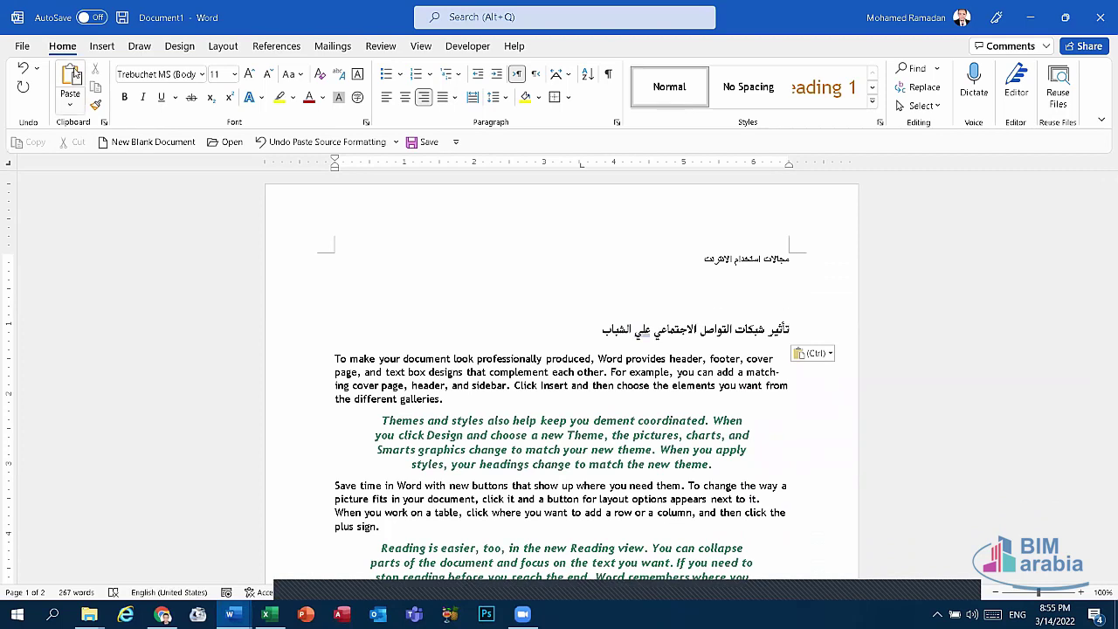
- Insert the picture 507.jpg from this device into the page
{"action": "left_click", "coordinate": [103, 49]}
{"action": "left_click", "coordinate": [159, 91]}
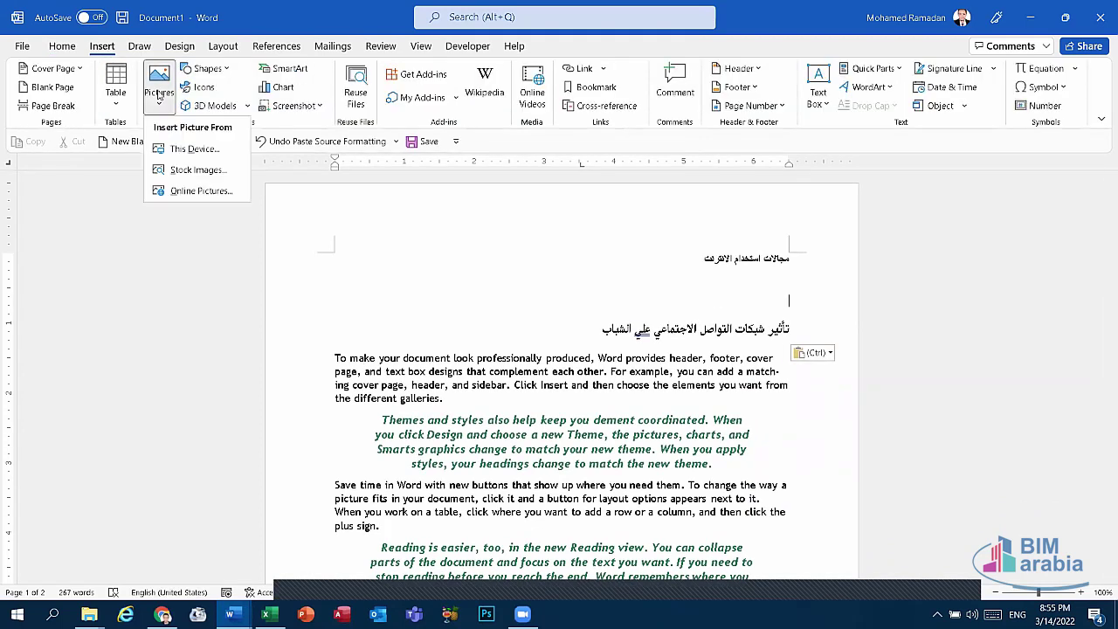
{"action": "left_click", "coordinate": [194, 149]}
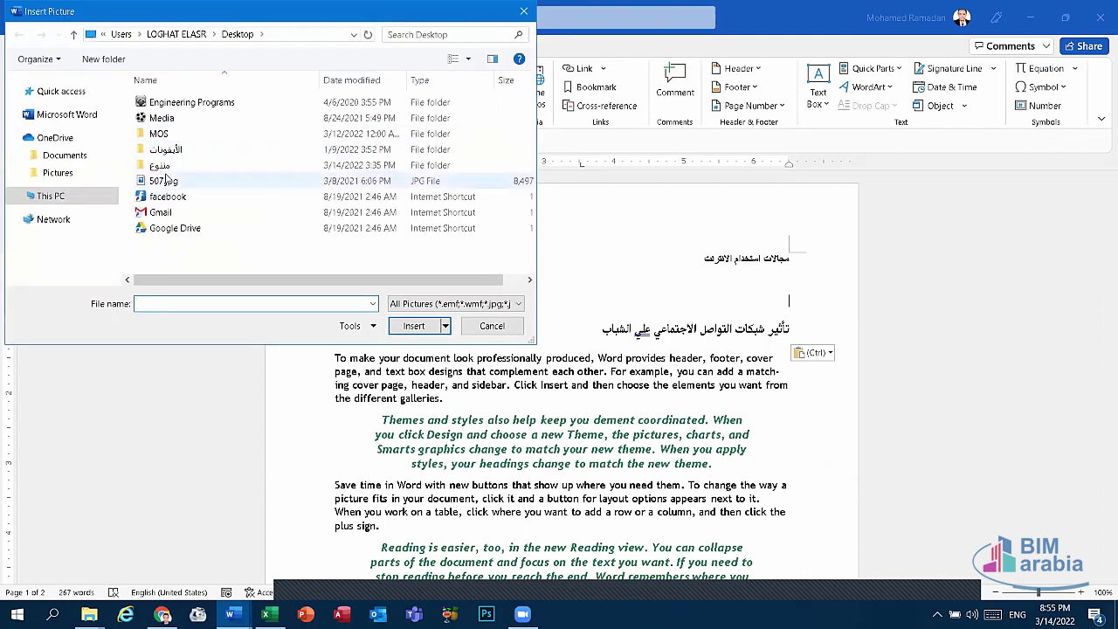
{"action": "left_click", "coordinate": [163, 181]}
{"action": "left_click", "coordinate": [414, 326]}
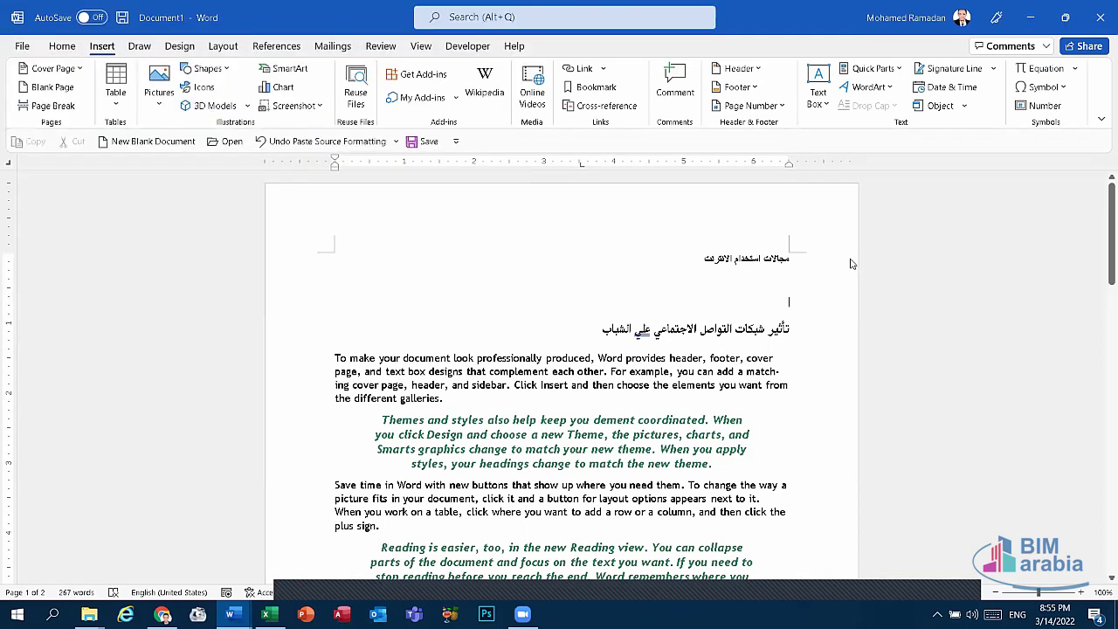
- Set the picture's text wrapping to In Front of Text and close the side panes
{"action": "left_click", "coordinate": [793, 86]}
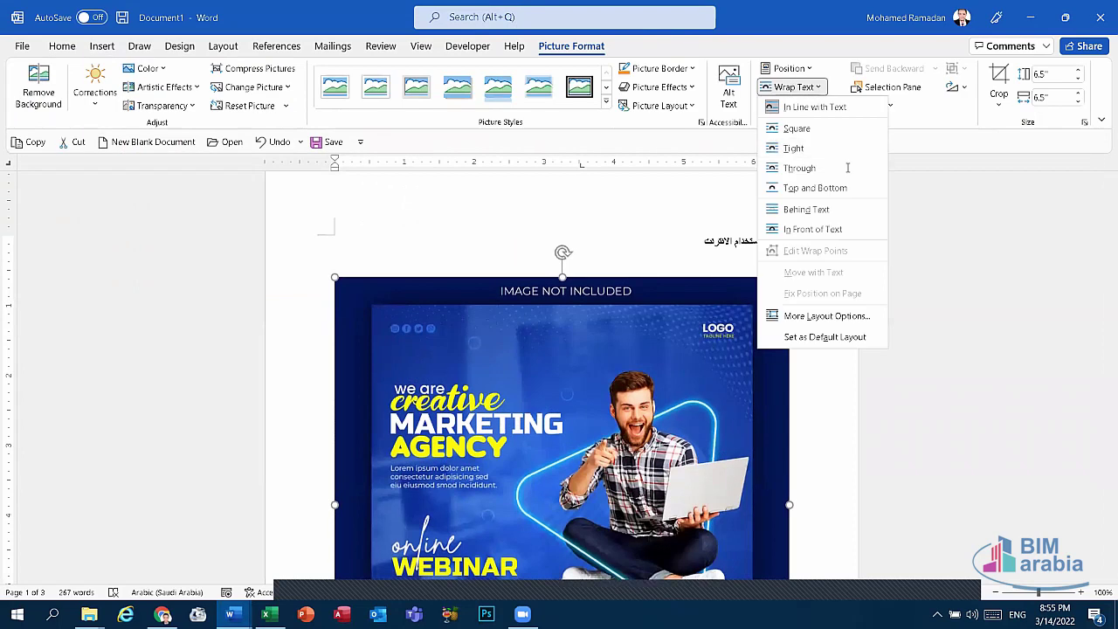
{"action": "left_click", "coordinate": [825, 229]}
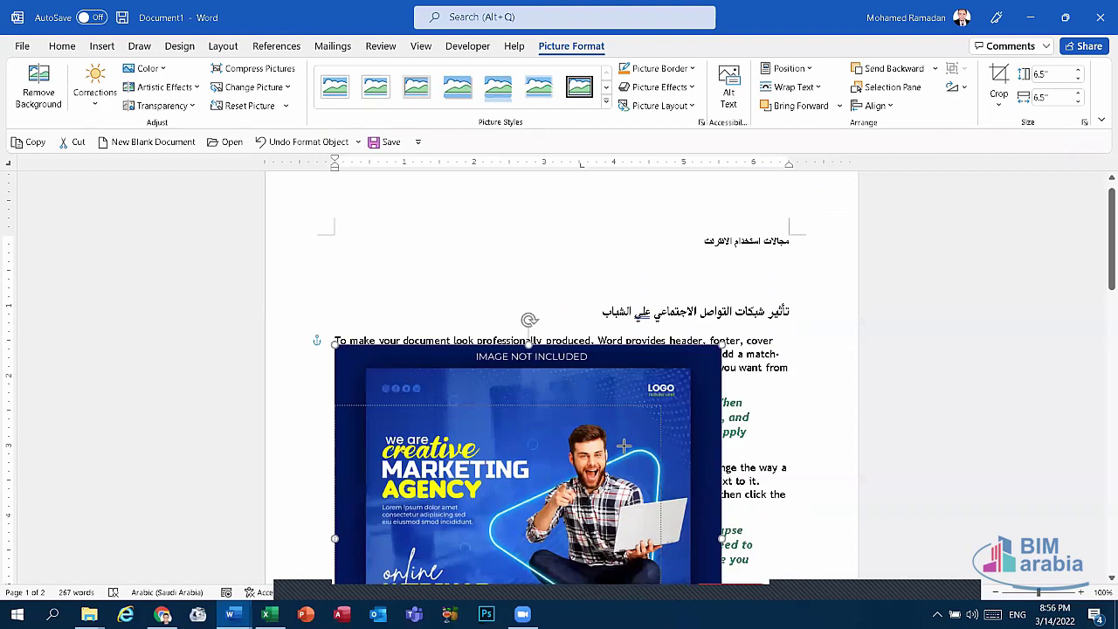
{"action": "left_click_drag", "start_coordinate": [789, 277], "coordinate": [651, 415]}
{"action": "scroll", "coordinate": [623, 473], "scroll_direction": "down", "scroll_amount": 5}
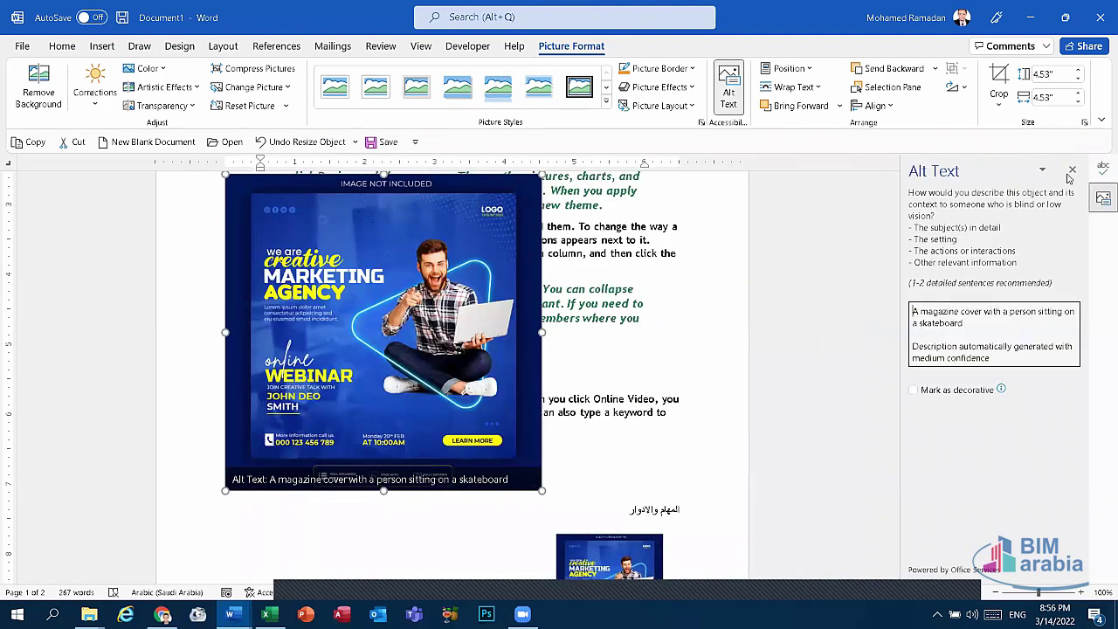
{"action": "left_click", "coordinate": [1072, 169]}
{"action": "left_click", "coordinate": [1101, 167]}
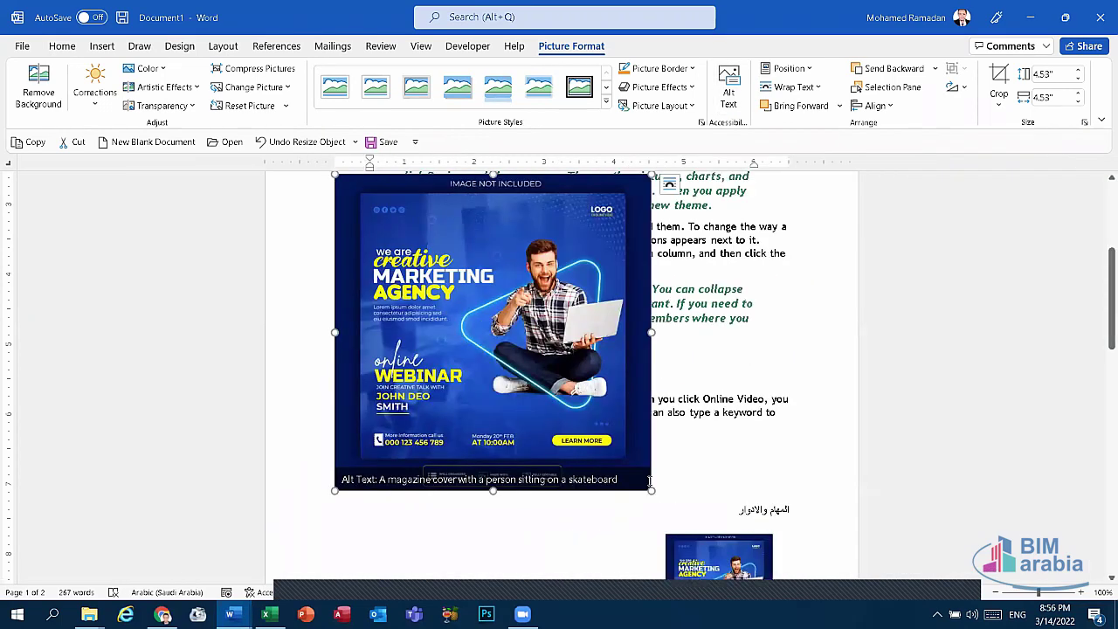
- Resize the picture and position it just above the title, adding a blank line before it
{"action": "left_click_drag", "start_coordinate": [652, 490], "coordinate": [554, 393]}
{"action": "scroll", "coordinate": [490, 393], "scroll_direction": "up", "scroll_amount": 4}
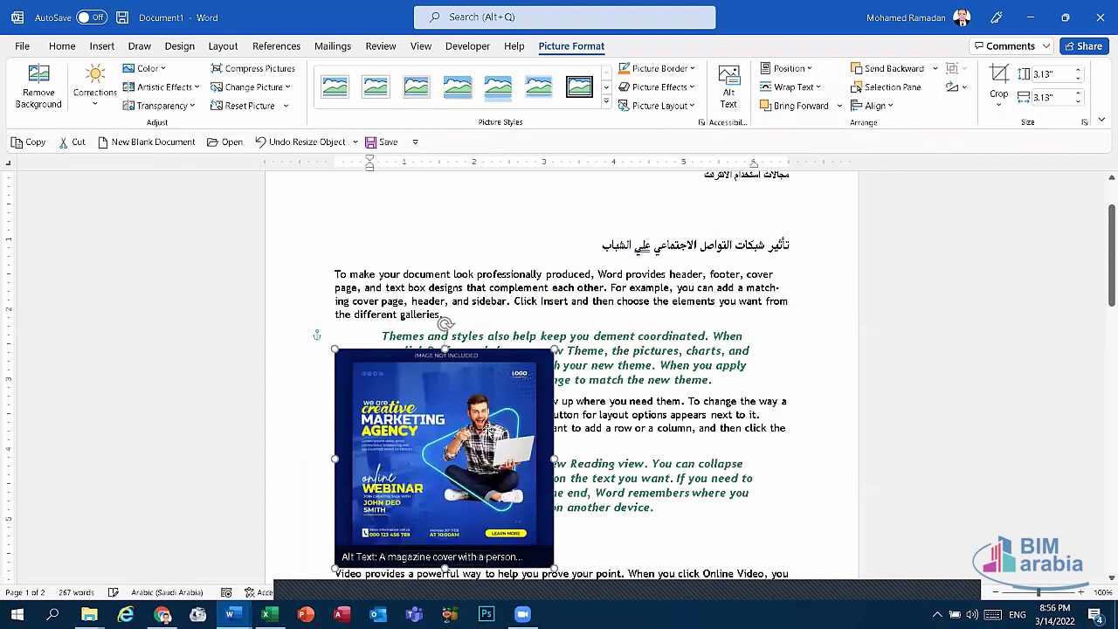
{"action": "mouse_move", "coordinate": [545, 572]}
{"action": "left_mouse_down"}
{"action": "mouse_move", "coordinate": [625, 419]}
{"action": "mouse_move", "coordinate": [554, 336]}
{"action": "left_mouse_up"}
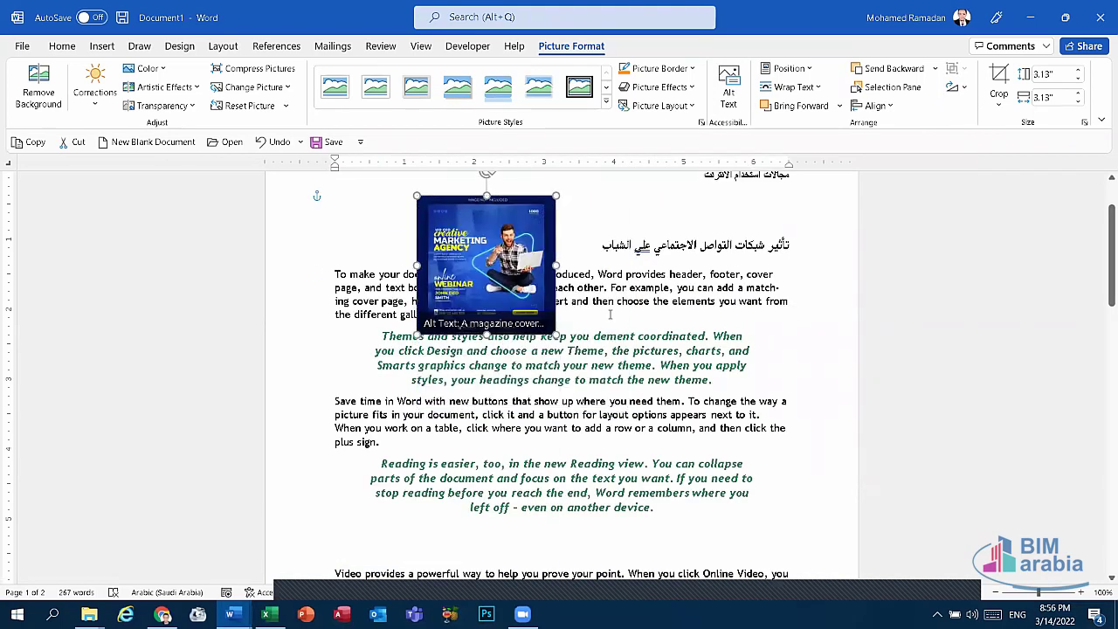
{"action": "scroll", "coordinate": [559, 349], "scroll_direction": "up", "scroll_amount": 2}
{"action": "left_click_drag", "start_coordinate": [485, 354], "coordinate": [570, 280]}
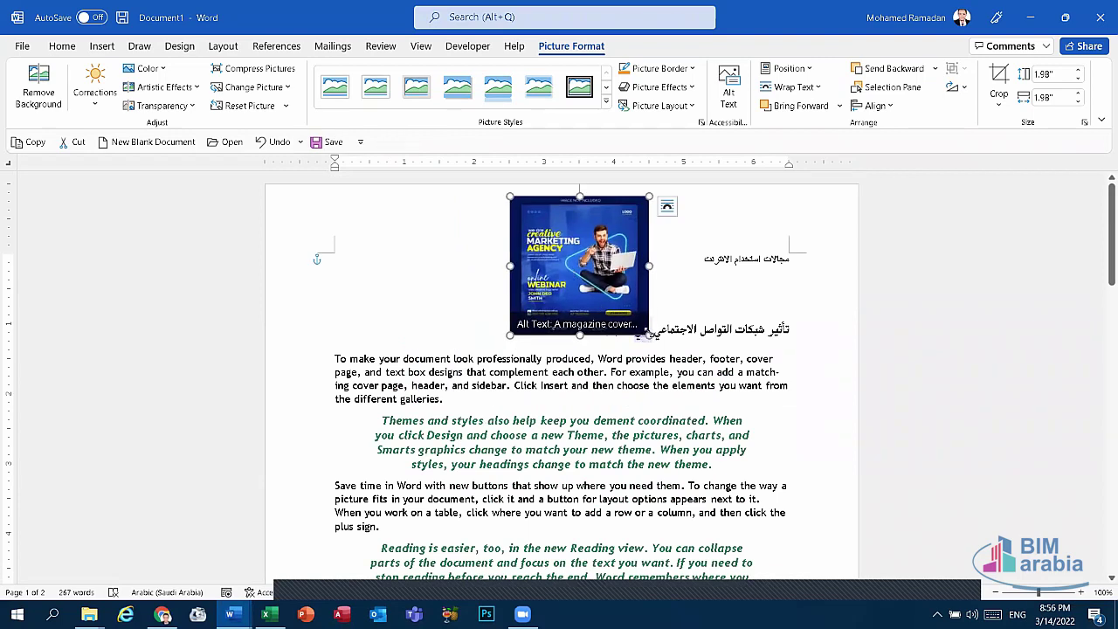
{"action": "left_click", "coordinate": [696, 306]}
{"action": "key", "text": "Return"}
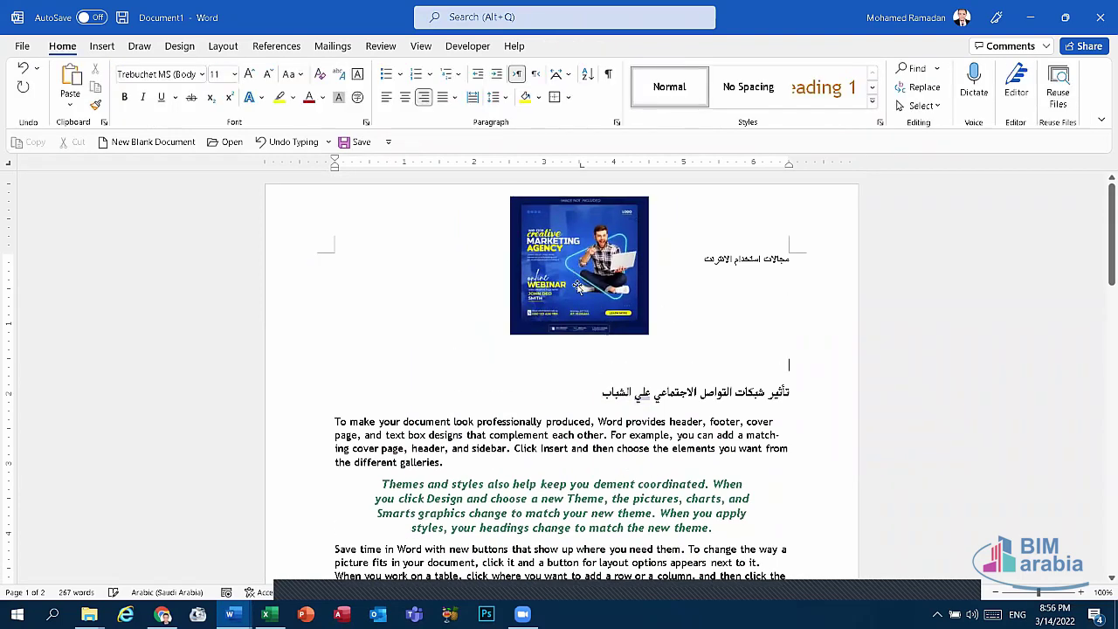
{"action": "left_click_drag", "start_coordinate": [572, 292], "coordinate": [609, 314]}
{"action": "left_click", "coordinate": [671, 324]}
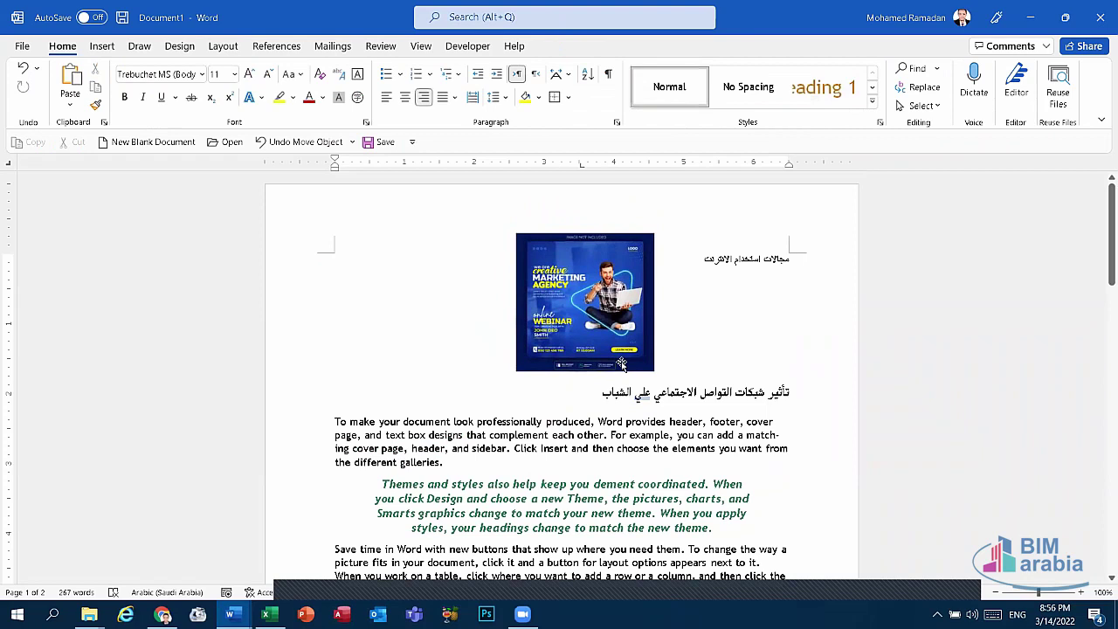
- Bring the Arabic exam questions document back to the front, showing questions 48 to 54
{"action": "mouse_move", "coordinate": [230, 614]}
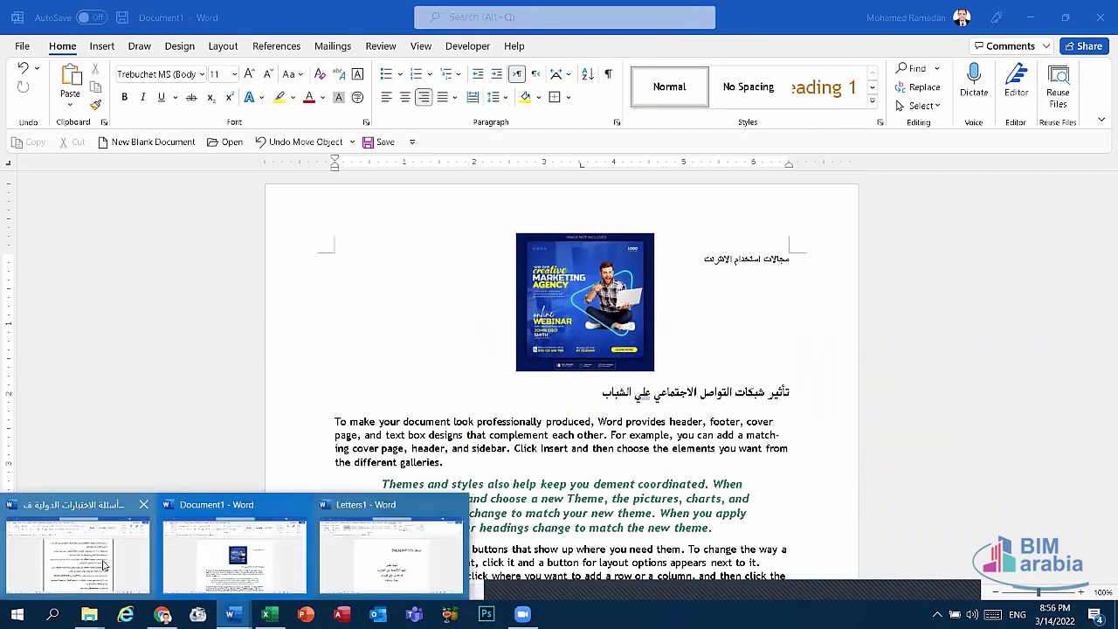
{"action": "left_click", "coordinate": [77, 533]}
{"action": "scroll", "coordinate": [610, 456], "scroll_direction": "down", "scroll_amount": 3}
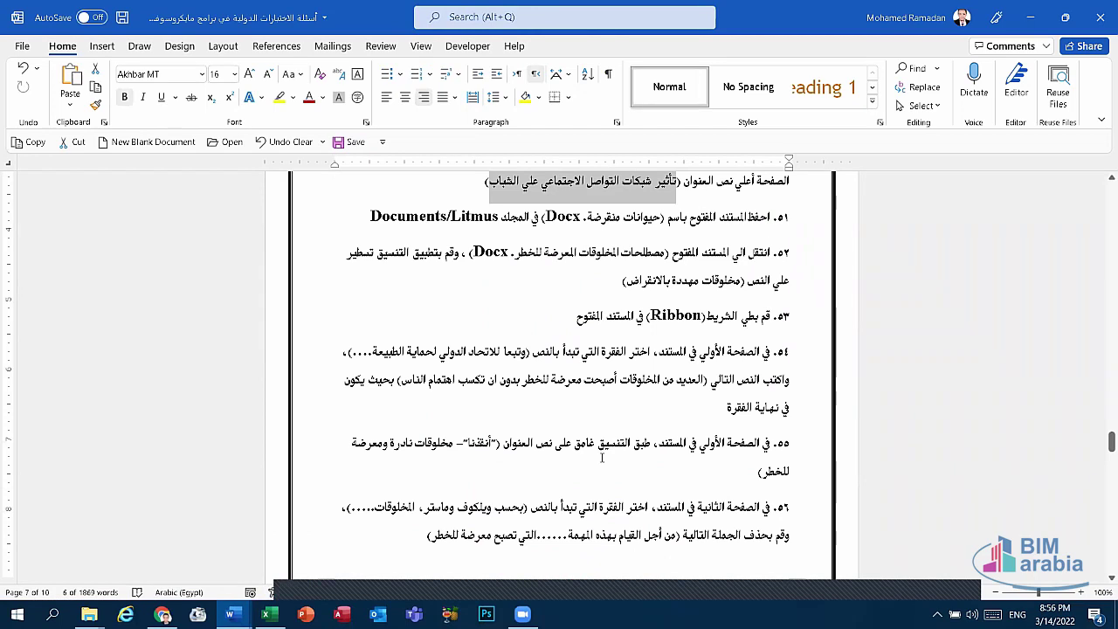
{"action": "scroll", "coordinate": [584, 456], "scroll_direction": "down", "scroll_amount": 2}
{"action": "scroll", "coordinate": [612, 420], "scroll_direction": "up", "scroll_amount": 3}
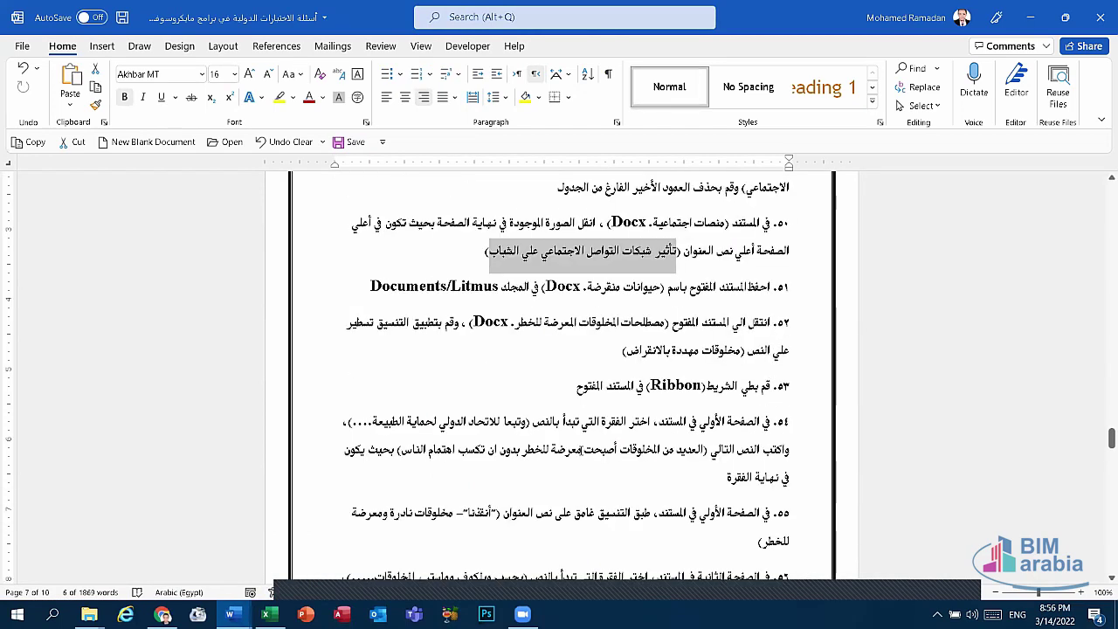
{"action": "scroll", "coordinate": [699, 367], "scroll_direction": "up", "scroll_amount": 2}
{"action": "key", "text": "End"}
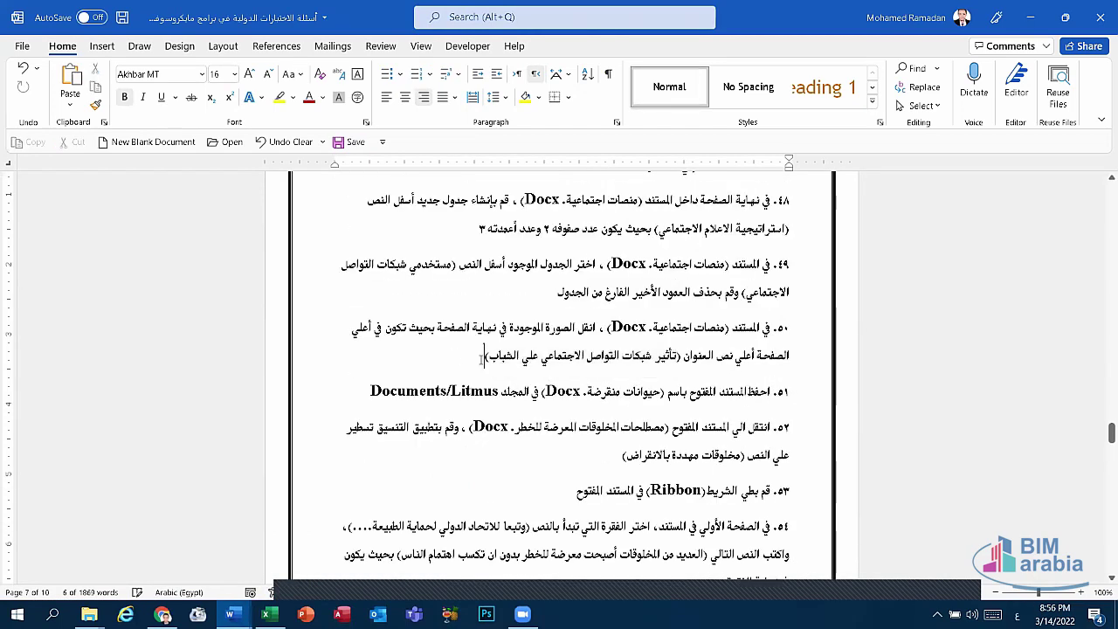
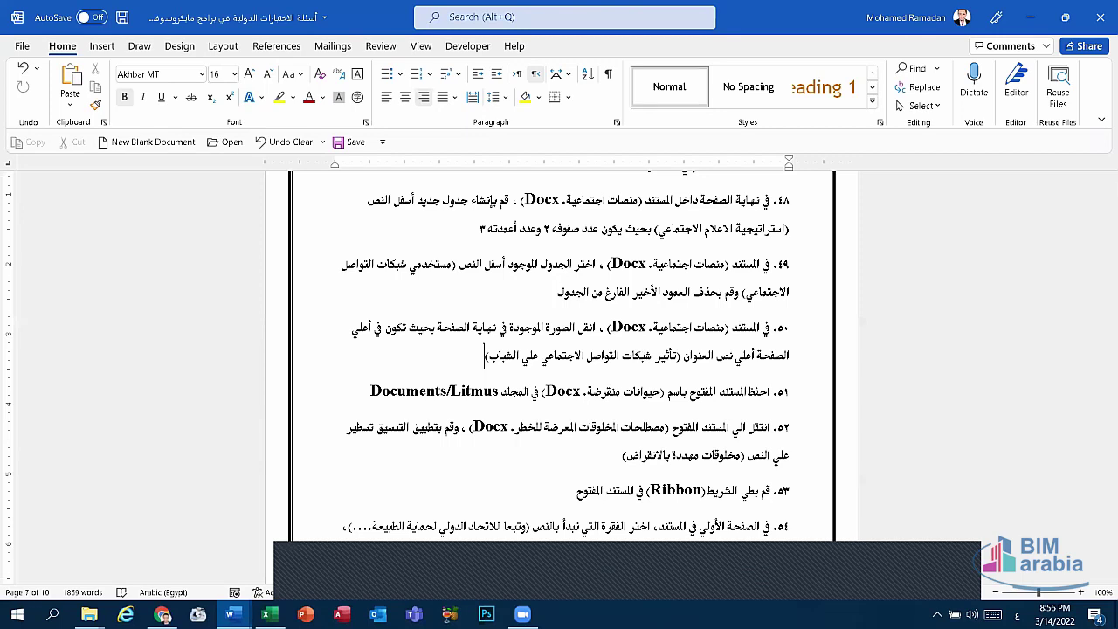
- Scroll through the later questions on pages 7–10, then return to the title and tasks 1–5
{"action": "left_click", "coordinate": [583, 598]}
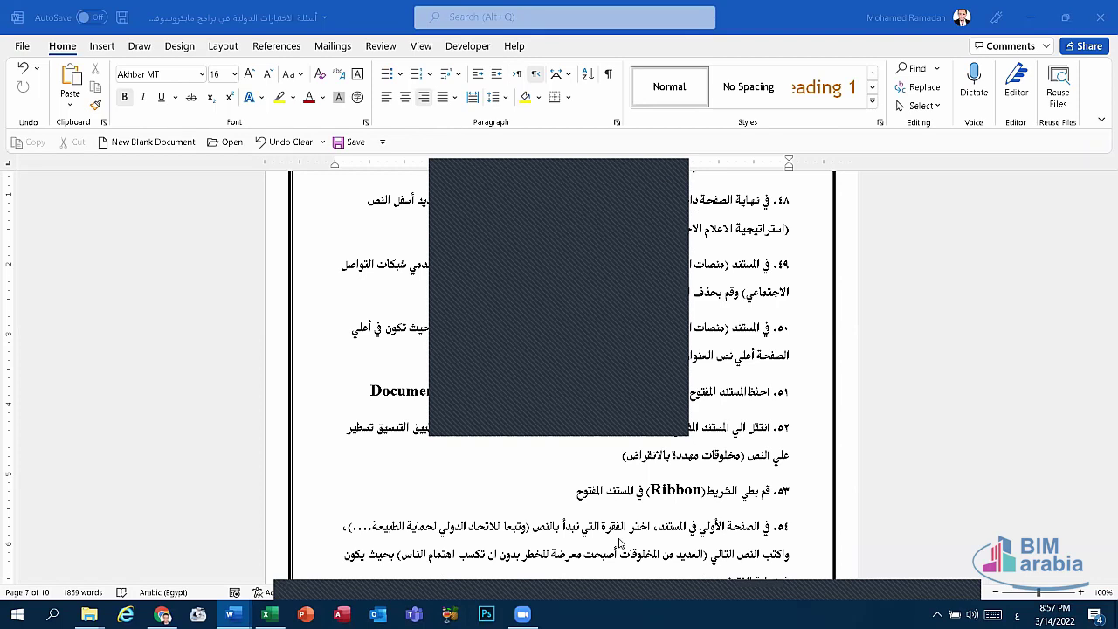
{"action": "left_click", "coordinate": [663, 178]}
{"action": "scroll", "coordinate": [760, 338], "scroll_direction": "down", "scroll_amount": 5}
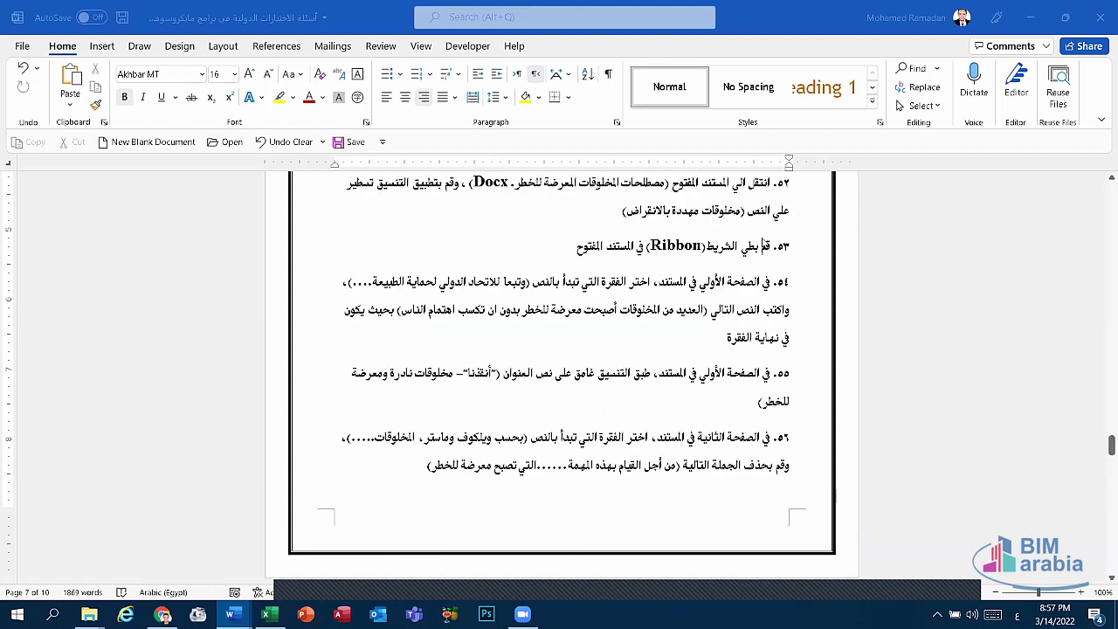
{"action": "scroll", "coordinate": [1019, 387], "scroll_direction": "down", "scroll_amount": 3}
{"action": "scroll", "coordinate": [1031, 401], "scroll_direction": "down", "scroll_amount": 5}
{"action": "scroll", "coordinate": [1044, 426], "scroll_direction": "down", "scroll_amount": 6}
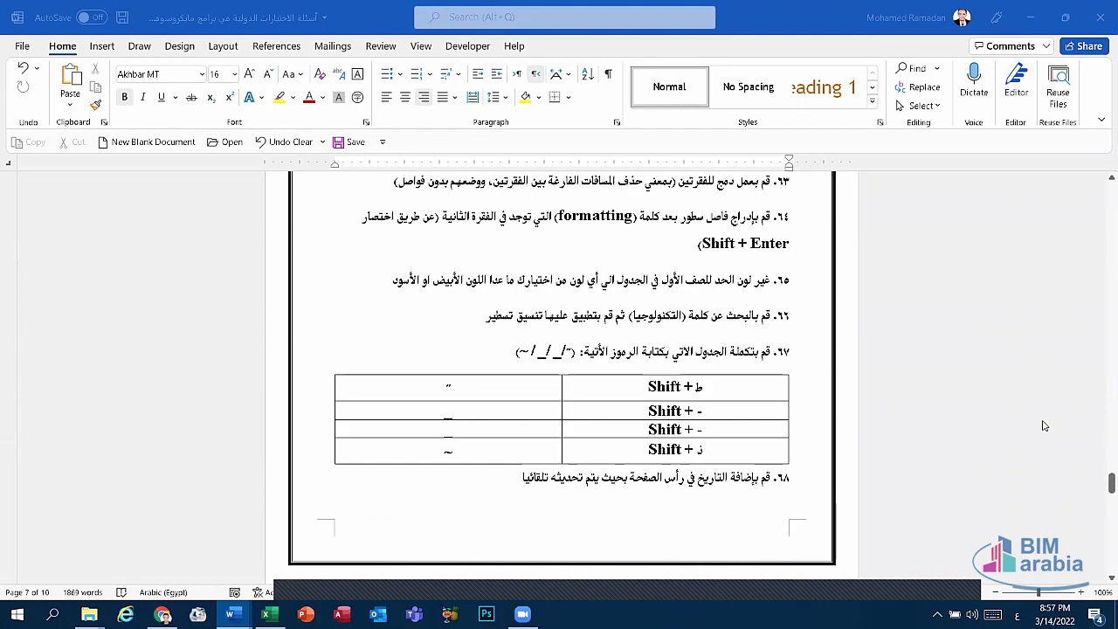
{"action": "scroll", "coordinate": [1042, 425], "scroll_direction": "down", "scroll_amount": 8}
{"action": "scroll", "coordinate": [1037, 422], "scroll_direction": "down", "scroll_amount": 4}
{"action": "scroll", "coordinate": [1031, 417], "scroll_direction": "down", "scroll_amount": 3}
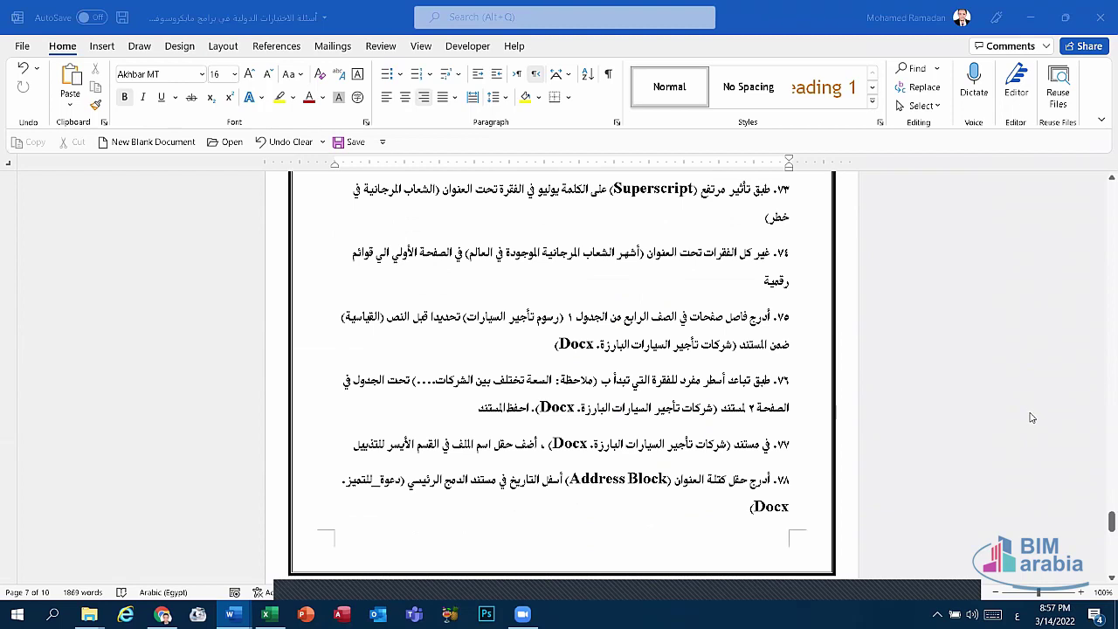
{"action": "scroll", "coordinate": [953, 425], "scroll_direction": "down", "scroll_amount": 20}
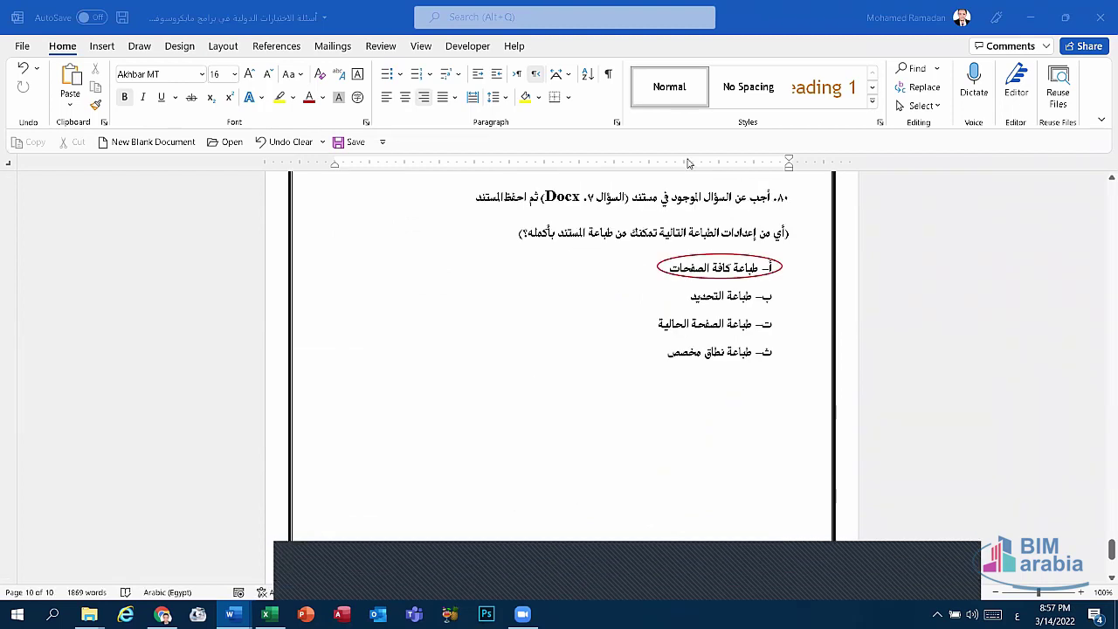
{"action": "left_click", "coordinate": [660, 354]}
{"action": "left_click_drag", "start_coordinate": [1103, 556], "coordinate": [1103, 178]}
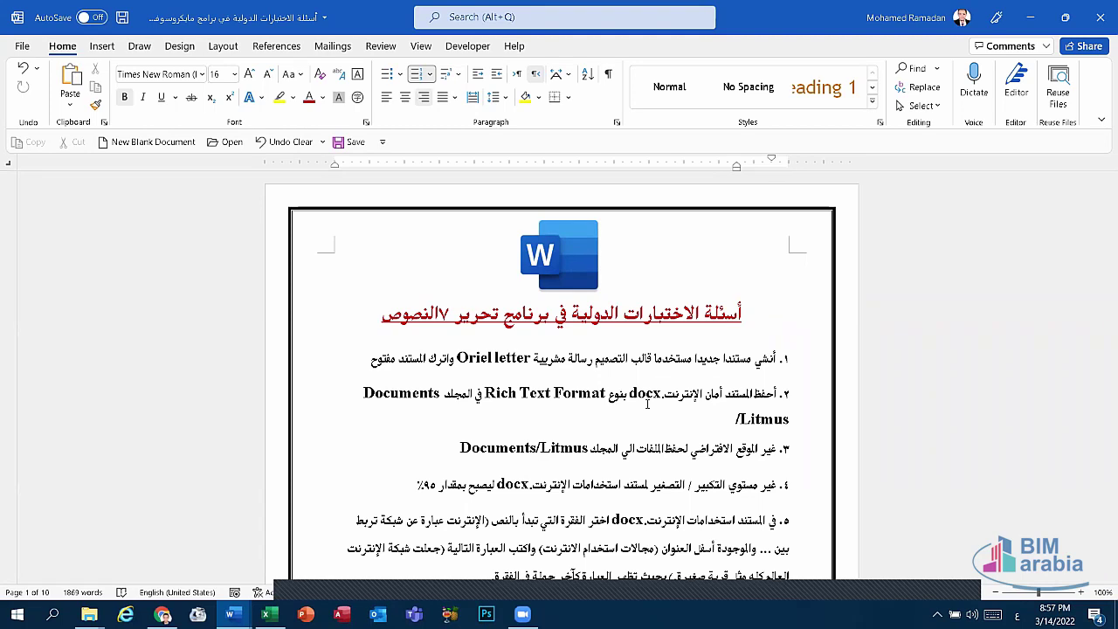
- Undo the accidental title edits and delete the stray digit ٧ from the red title
{"action": "left_click", "coordinate": [443, 313]}
{"action": "key", "text": "BackSpace"}
{"action": "key", "text": "BackSpace"}
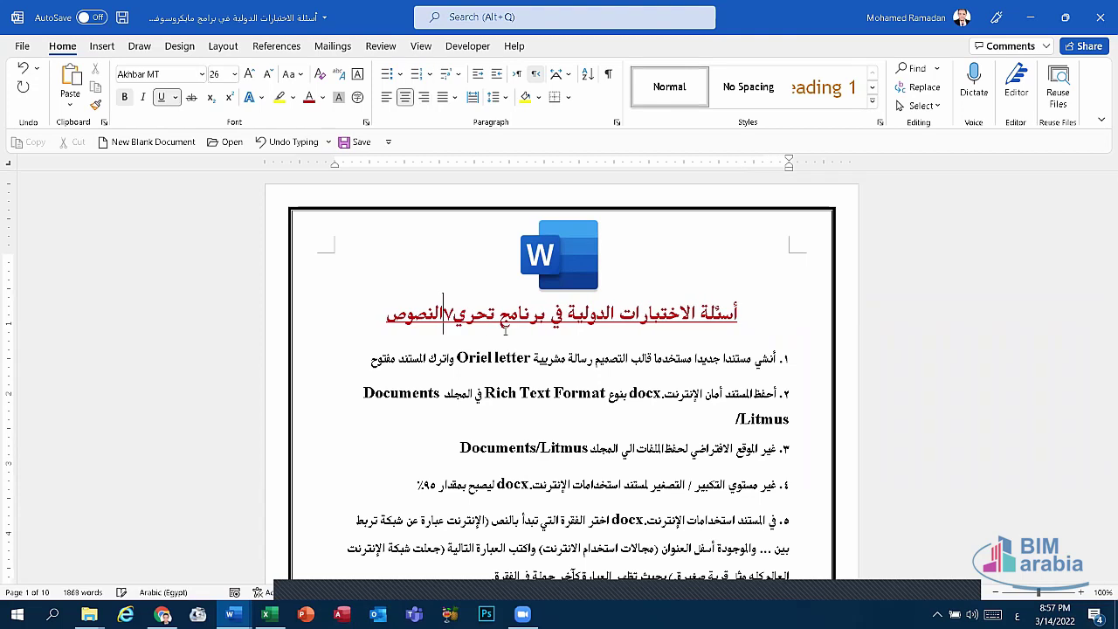
{"action": "left_click", "coordinate": [289, 142]}
{"action": "left_click", "coordinate": [298, 144]}
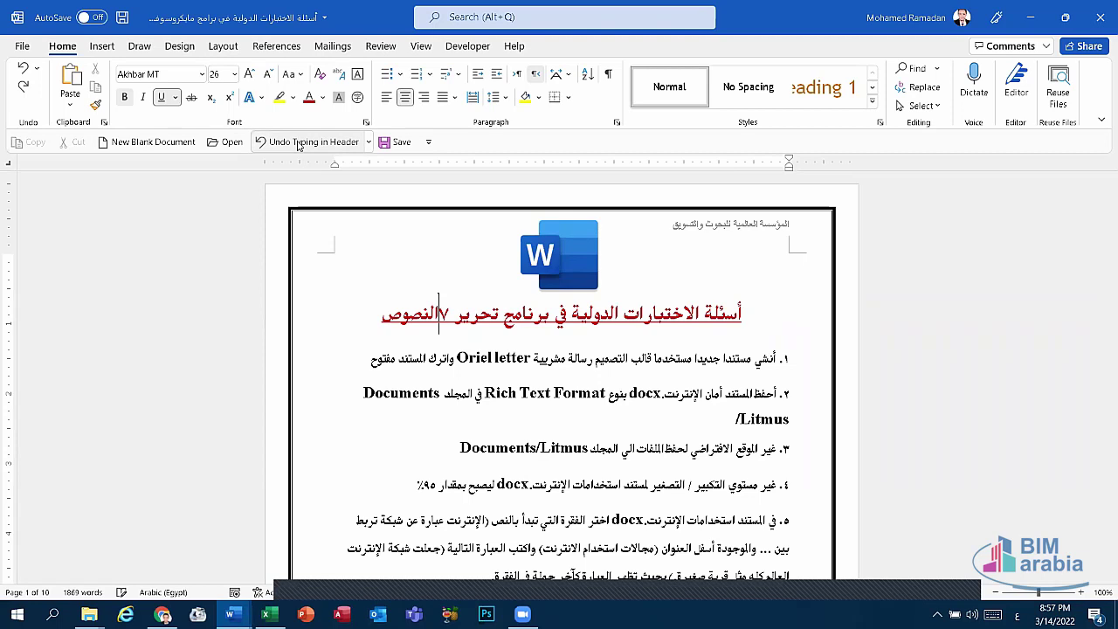
{"action": "left_click", "coordinate": [298, 145]}
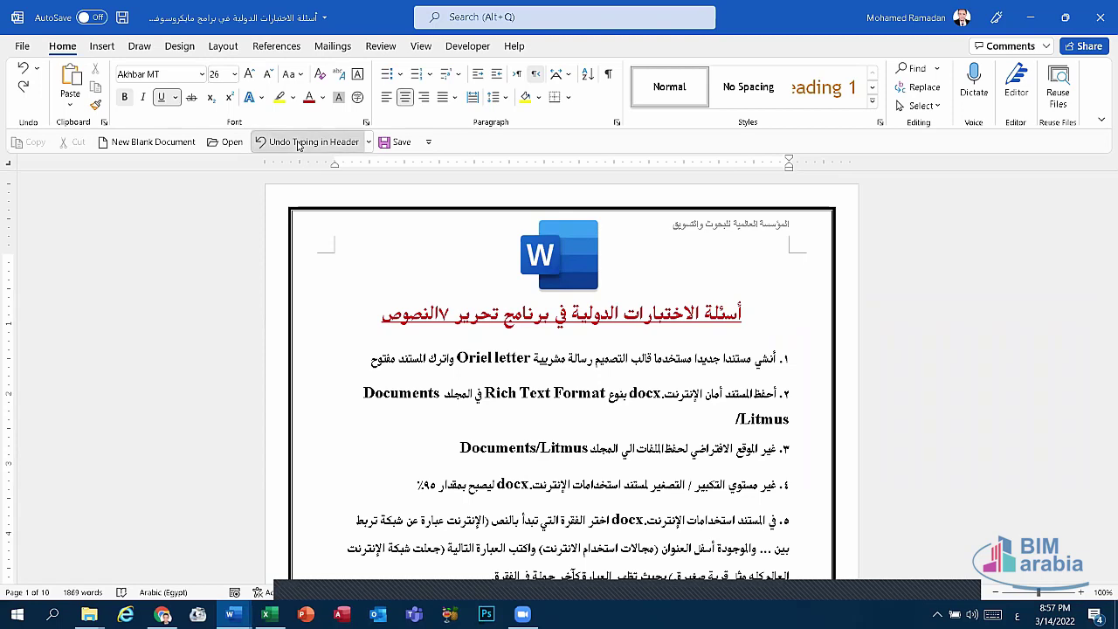
{"action": "double_click", "coordinate": [445, 315]}
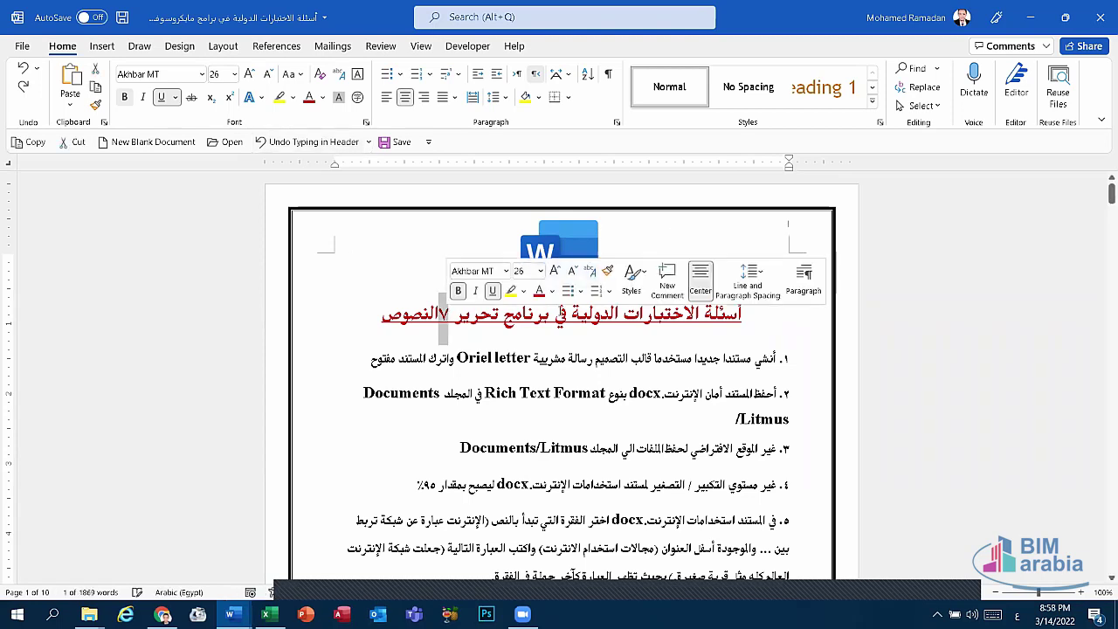
{"action": "key", "text": "Delete"}
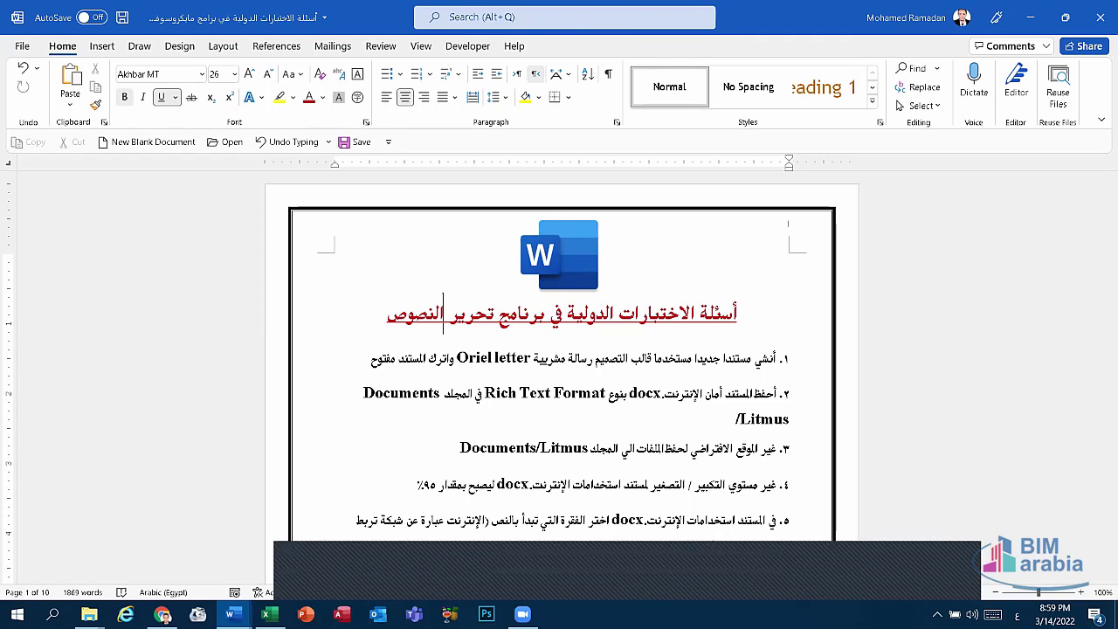
{"action": "left_click", "coordinate": [603, 577]}
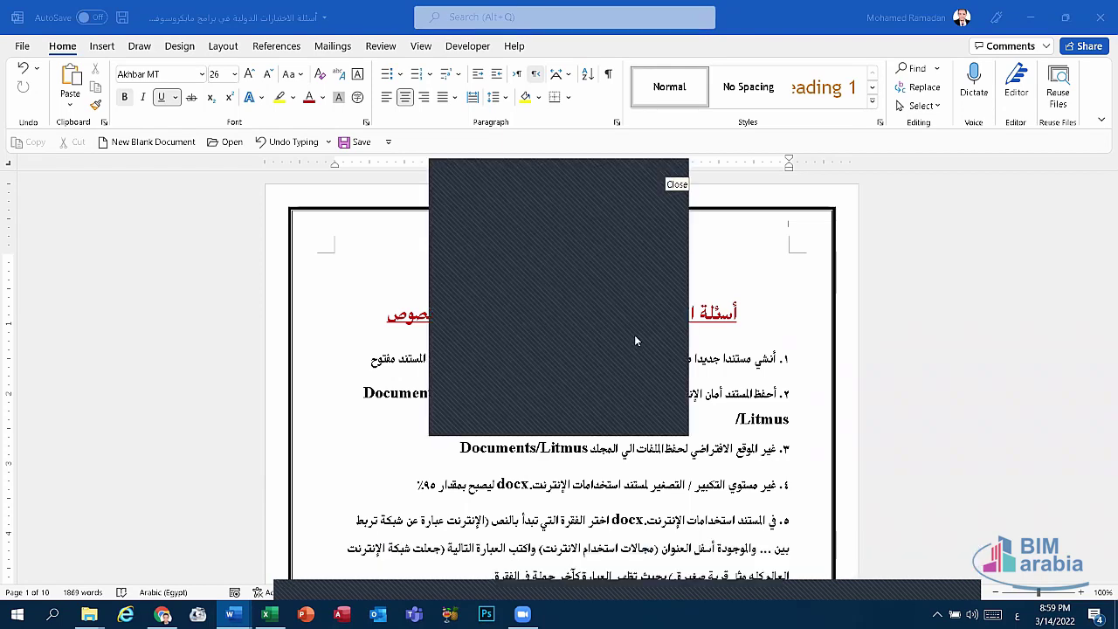
{"action": "left_click", "coordinate": [686, 169]}
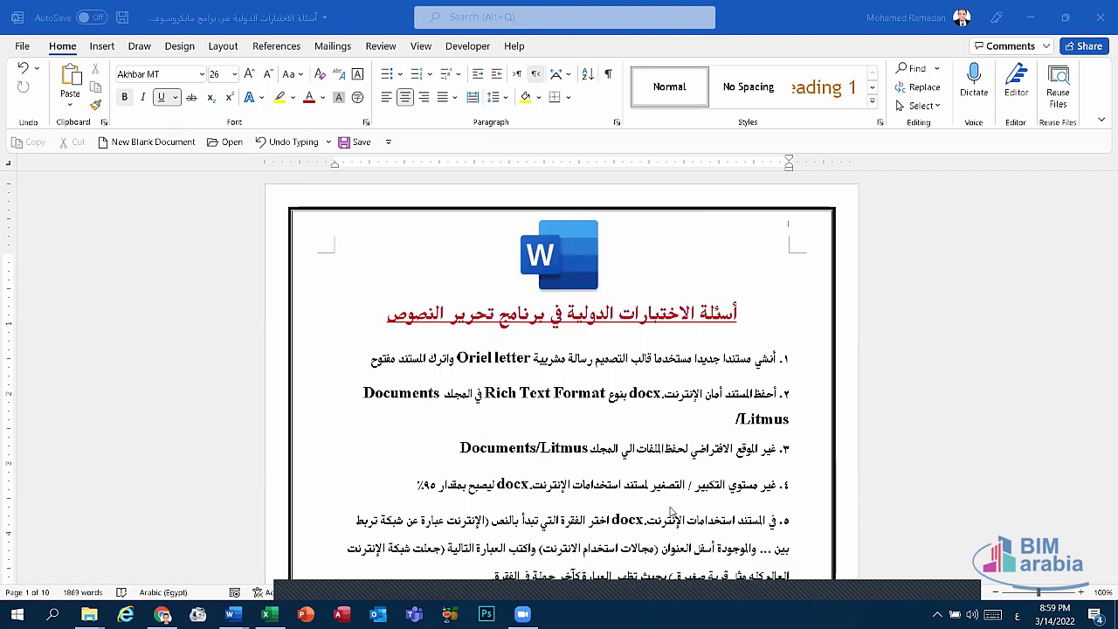
- Scroll down to page 3 and place the cursor at the end of question 25
{"action": "scroll", "coordinate": [651, 494], "scroll_direction": "down", "scroll_amount": 3}
{"action": "scroll", "coordinate": [648, 489], "scroll_direction": "down", "scroll_amount": 3}
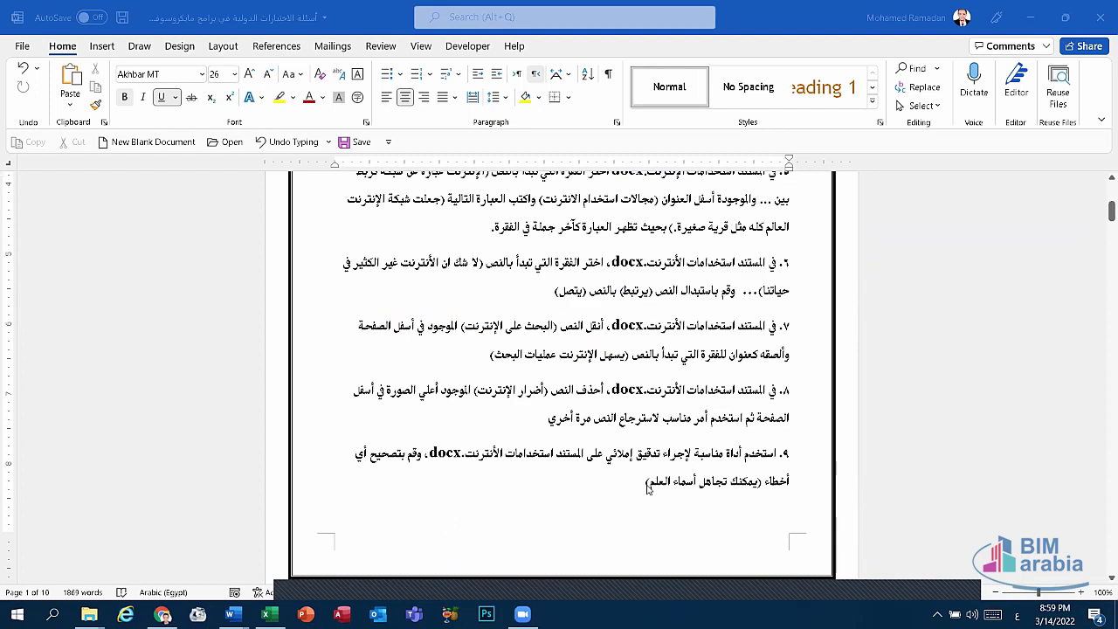
{"action": "scroll", "coordinate": [647, 489], "scroll_direction": "down", "scroll_amount": 4}
{"action": "scroll", "coordinate": [646, 485], "scroll_direction": "down", "scroll_amount": 2}
{"action": "scroll", "coordinate": [646, 480], "scroll_direction": "down", "scroll_amount": 5}
{"action": "scroll", "coordinate": [644, 475], "scroll_direction": "down", "scroll_amount": 3}
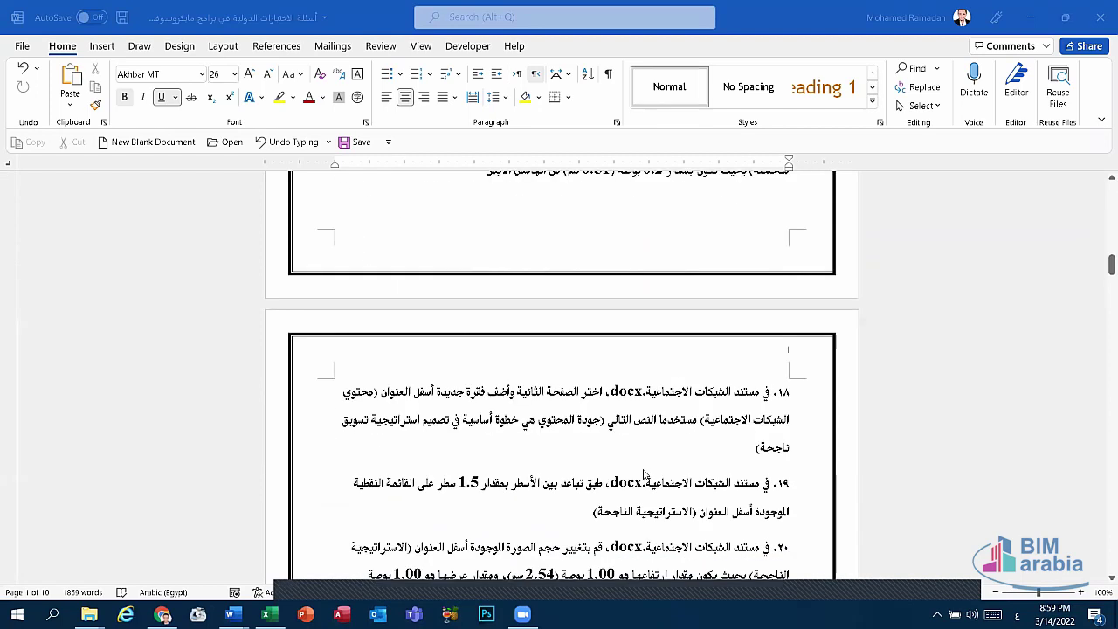
{"action": "scroll", "coordinate": [644, 475], "scroll_direction": "down", "scroll_amount": 6}
{"action": "scroll", "coordinate": [643, 476], "scroll_direction": "down", "scroll_amount": 1}
{"action": "scroll", "coordinate": [642, 478], "scroll_direction": "down", "scroll_amount": 1}
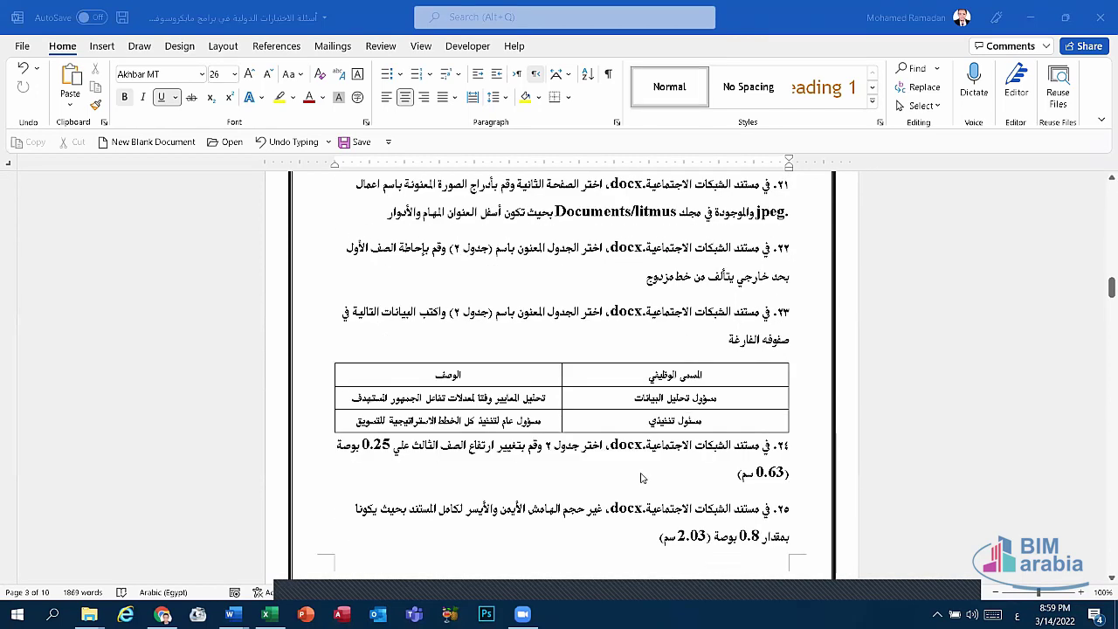
{"action": "left_click", "coordinate": [636, 548]}
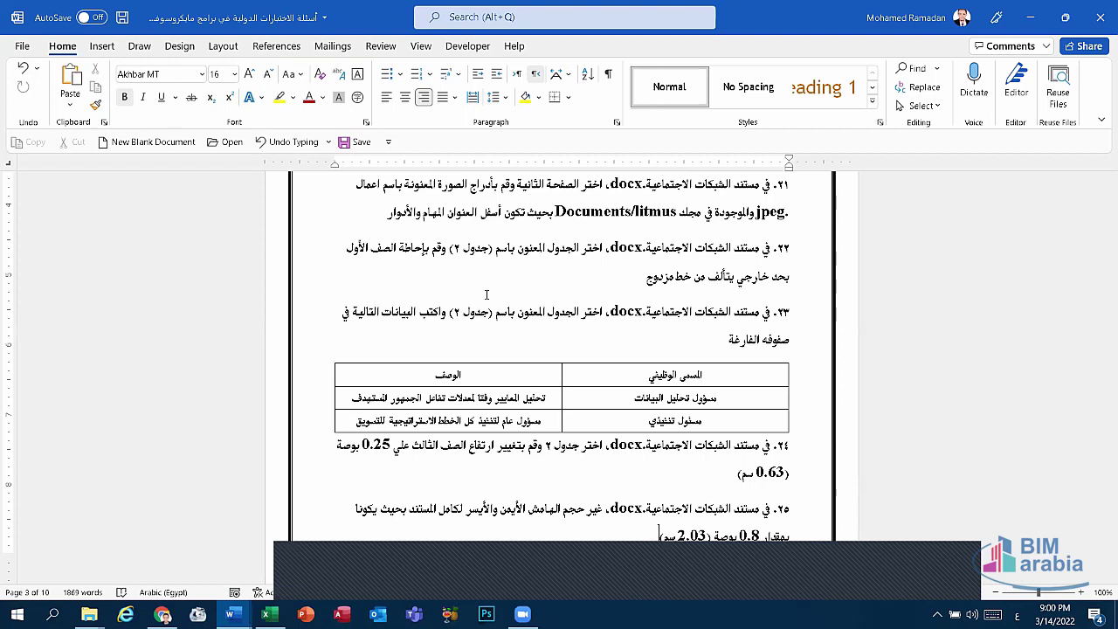
{"action": "left_click", "coordinate": [88, 48]}
{"action": "left_click", "coordinate": [65, 48]}
{"action": "left_click", "coordinate": [96, 48]}
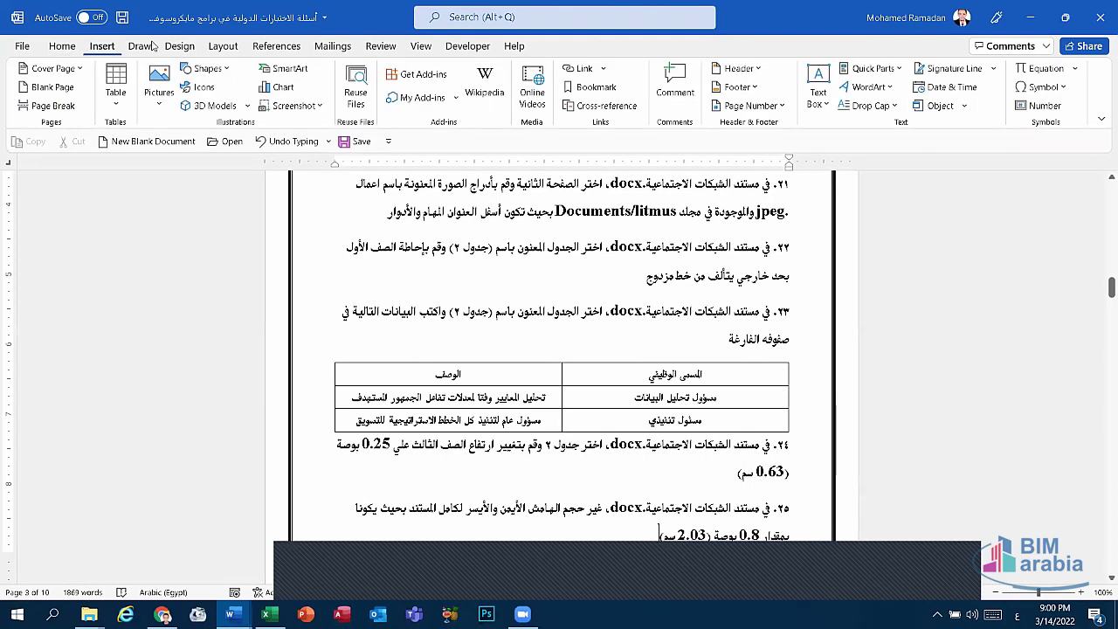
{"action": "left_click", "coordinate": [223, 46]}
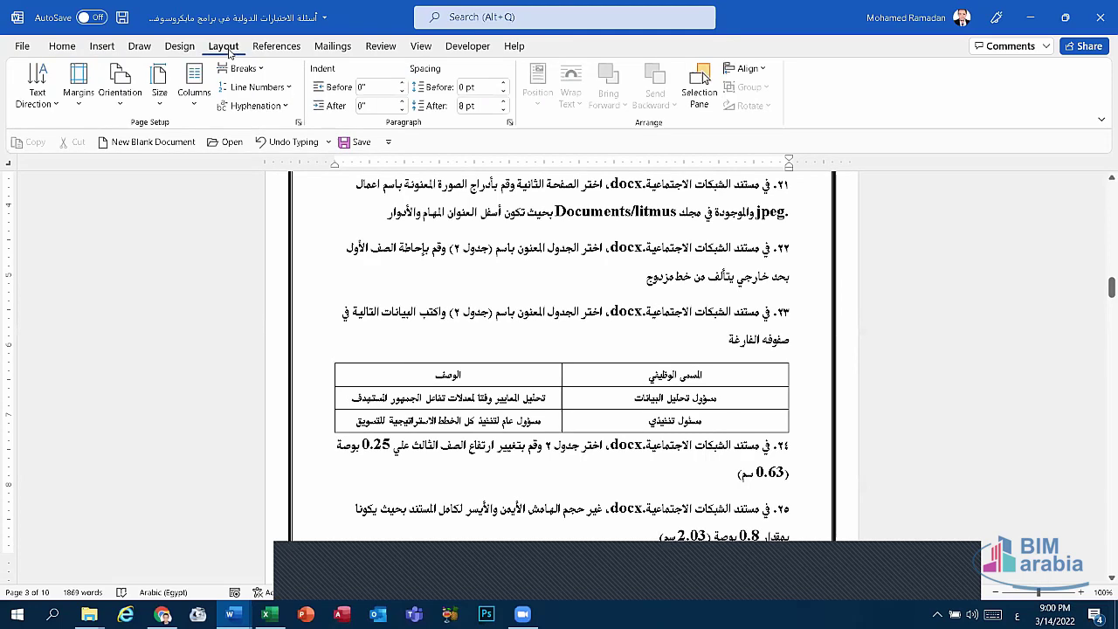
{"action": "left_click", "coordinate": [333, 49]}
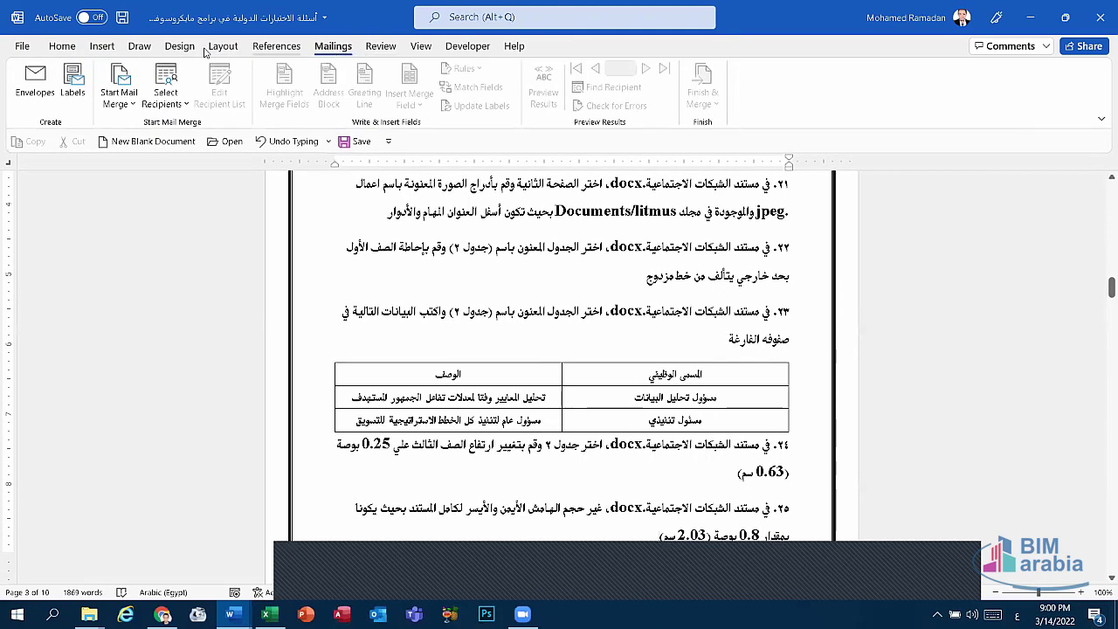
{"action": "left_click", "coordinate": [374, 45]}
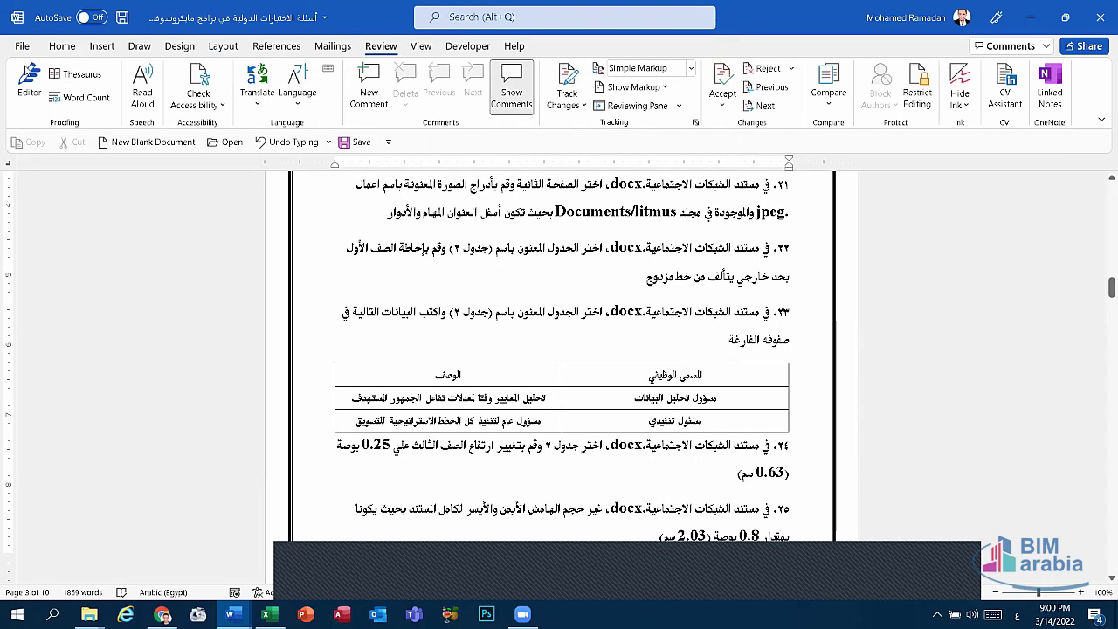
{"action": "left_click", "coordinate": [430, 49]}
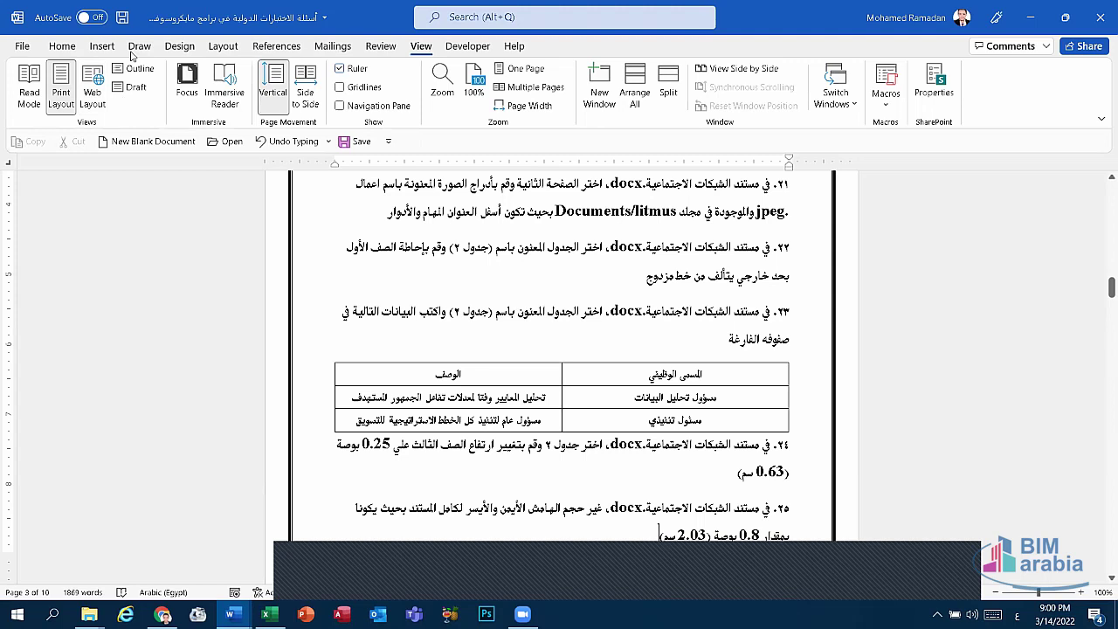
{"action": "left_click", "coordinate": [51, 49]}
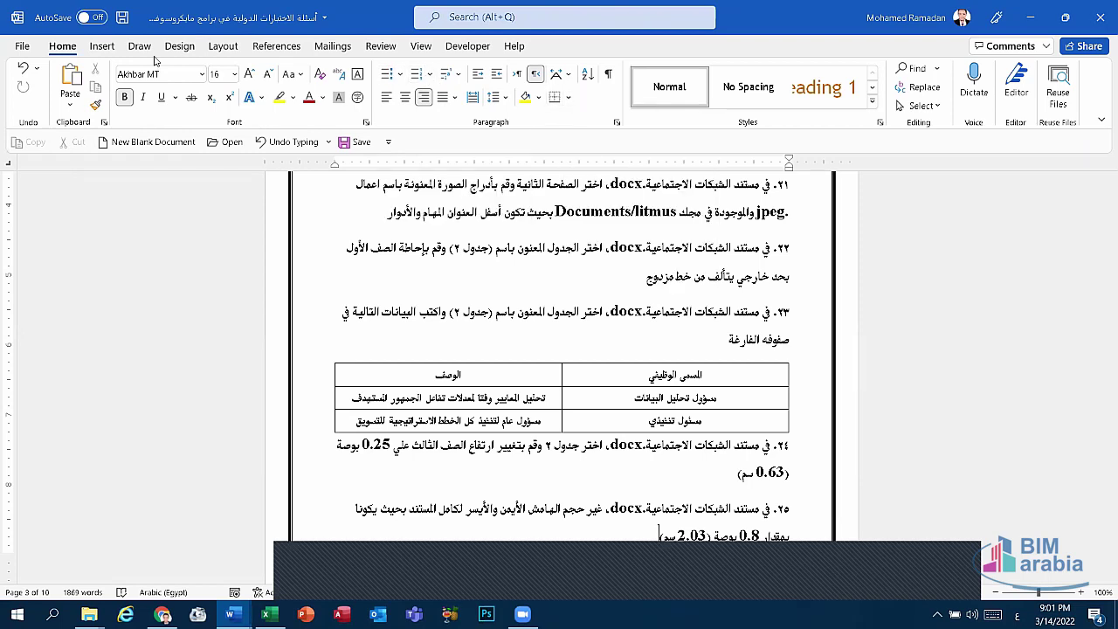
{"action": "left_click", "coordinate": [102, 46]}
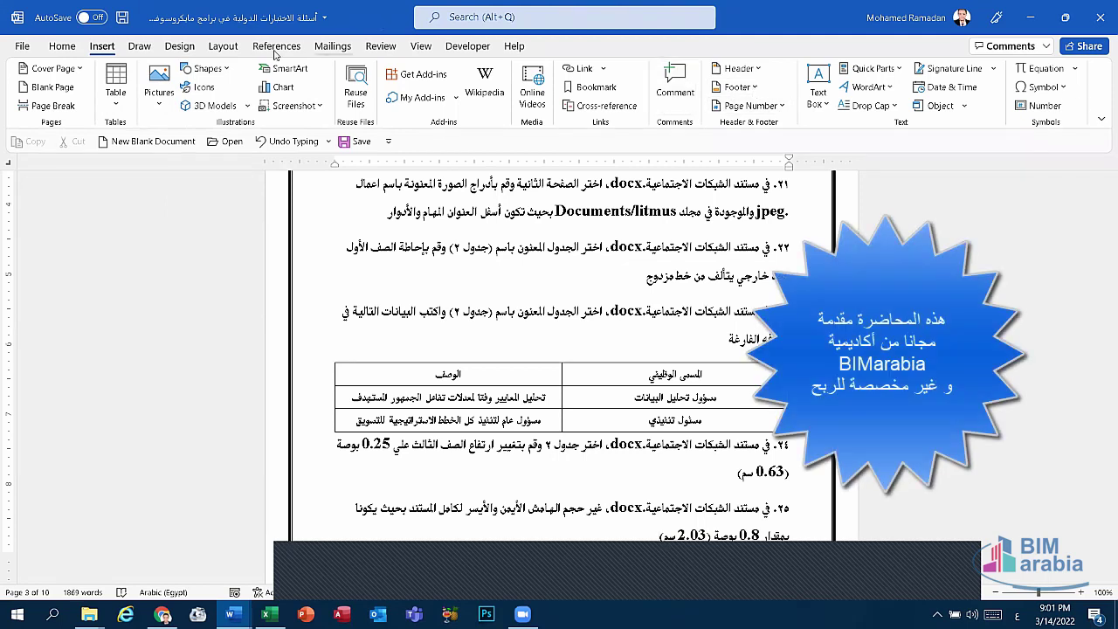
{"action": "left_click", "coordinate": [225, 48]}
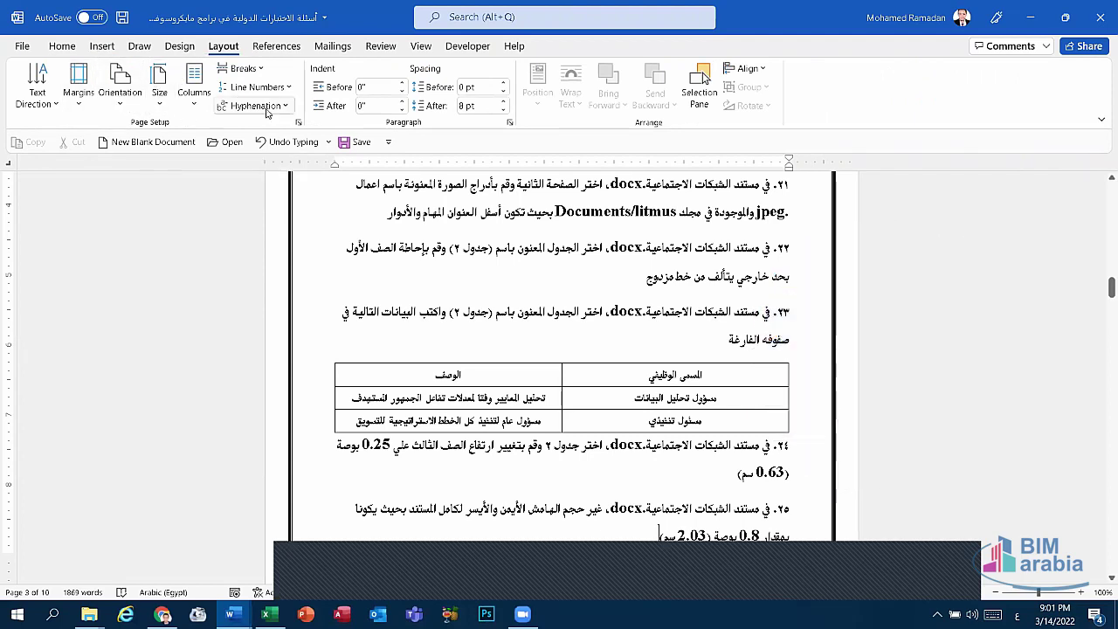
{"action": "left_click", "coordinate": [63, 46]}
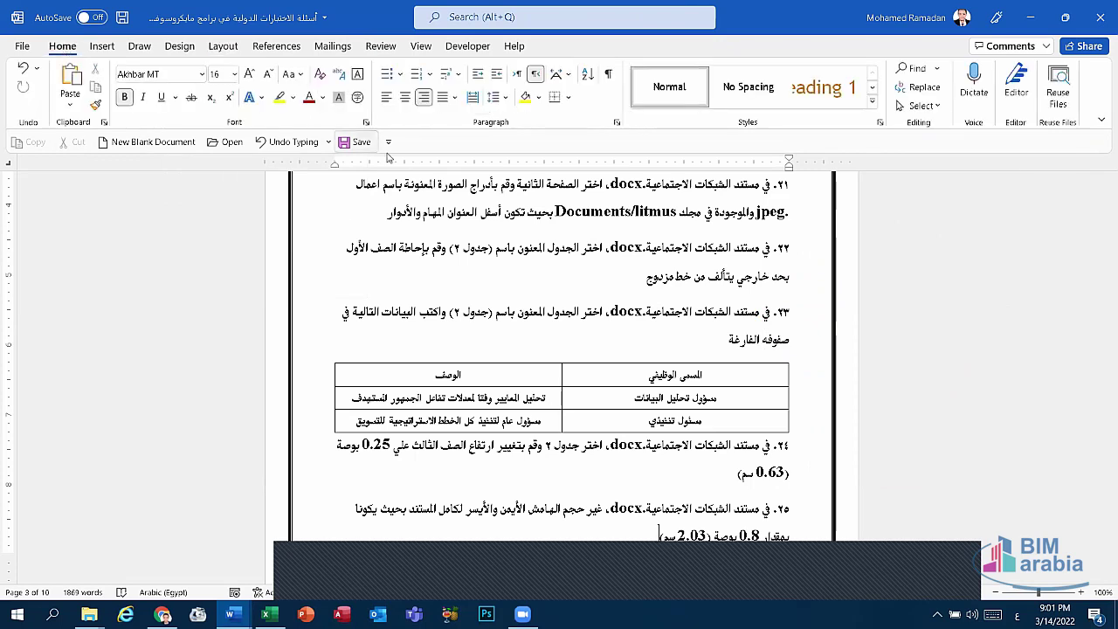